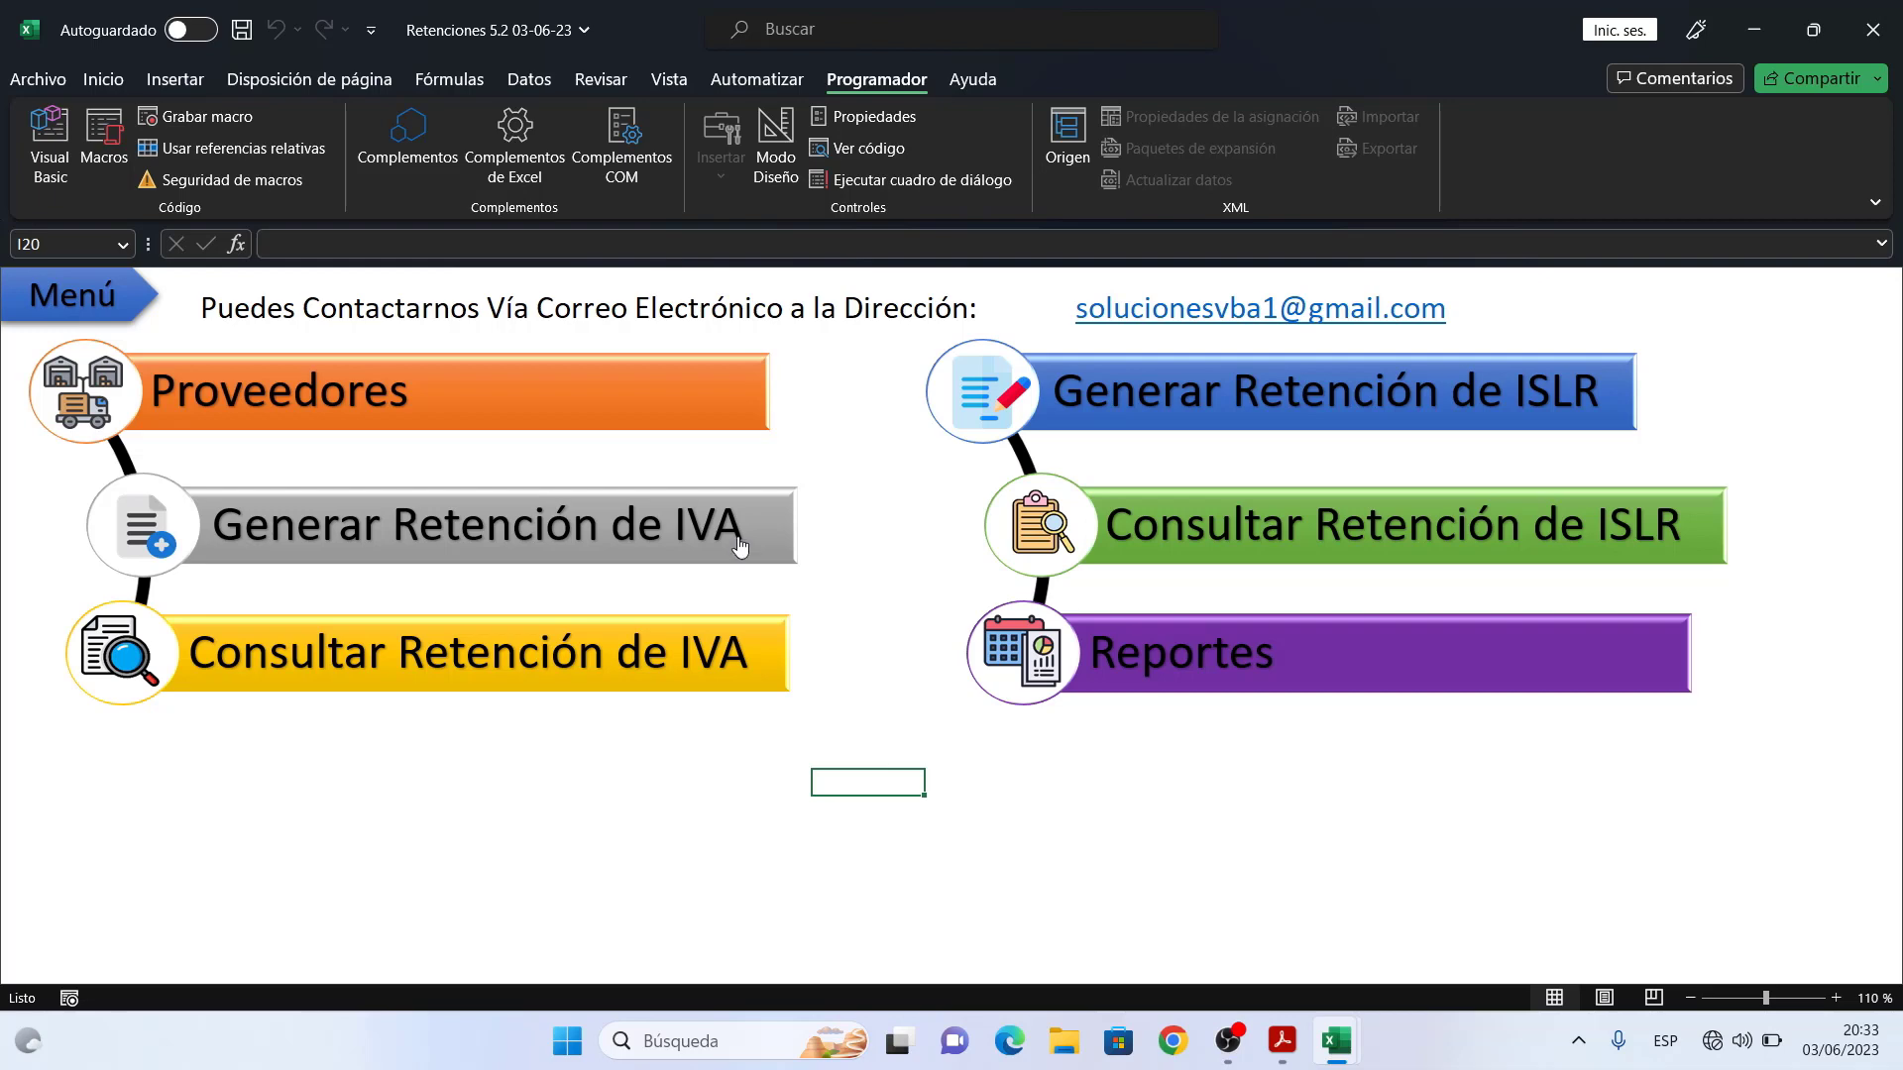
# - Open the Generar Retención de IVA form and bring up the supplier search for Nº R.I.F
pyautogui.click(738, 544)
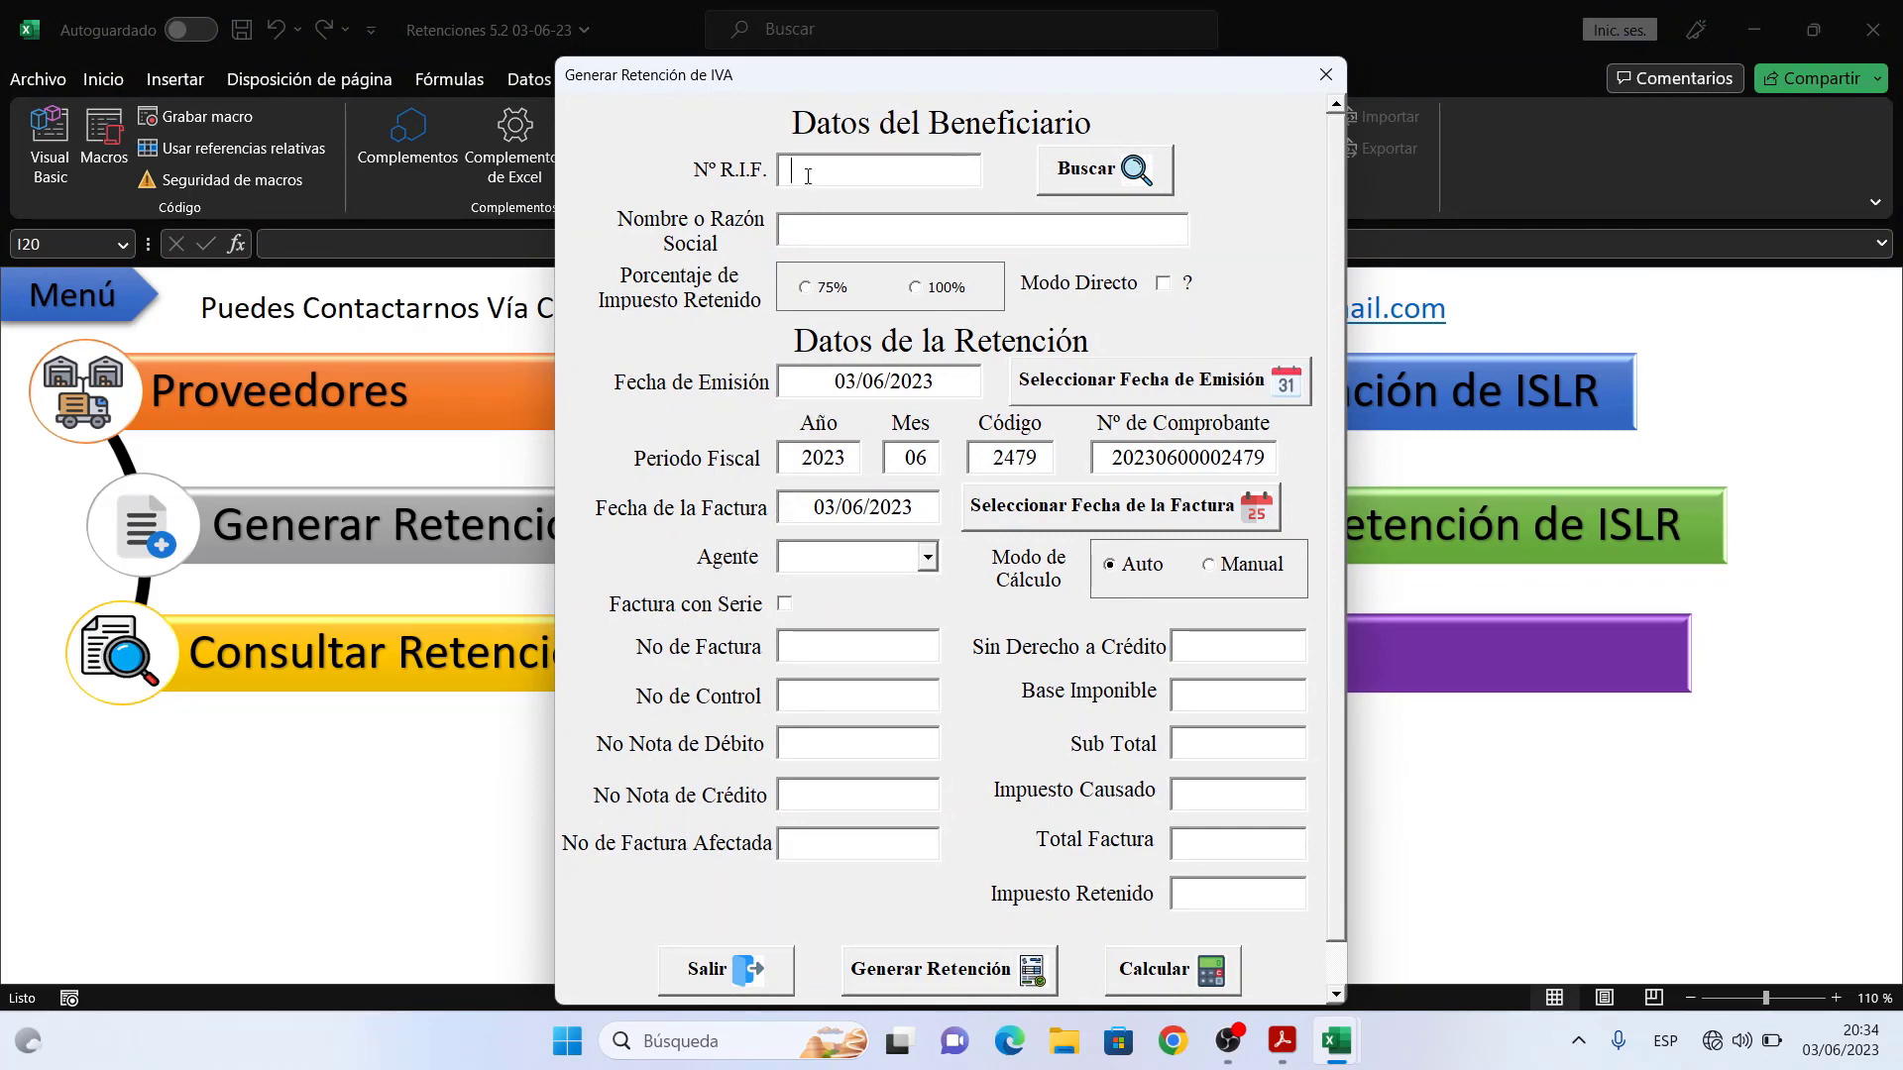
pyautogui.click(1091, 171)
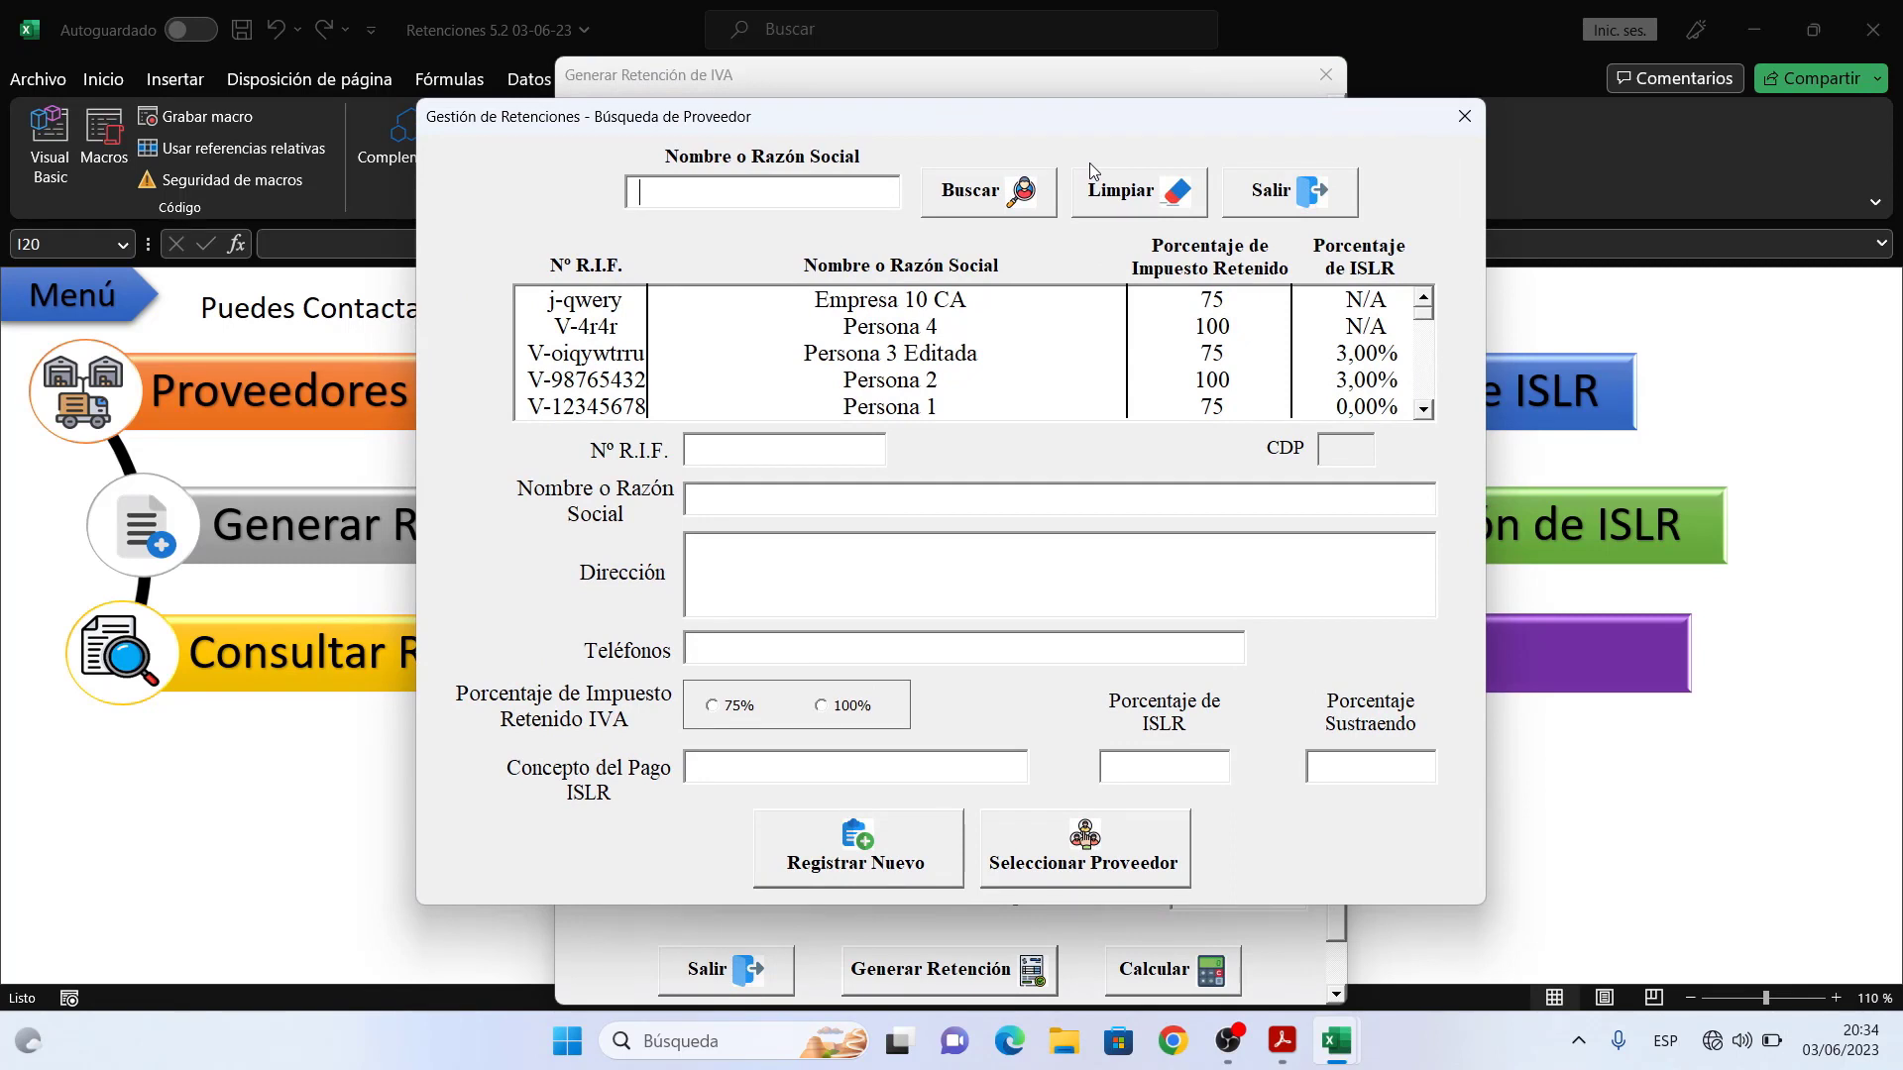
# - Browse the details of Empresa 10 CA, Persona 4 and Persona 3 Editada in the supplier list
pyautogui.click(1085, 300)
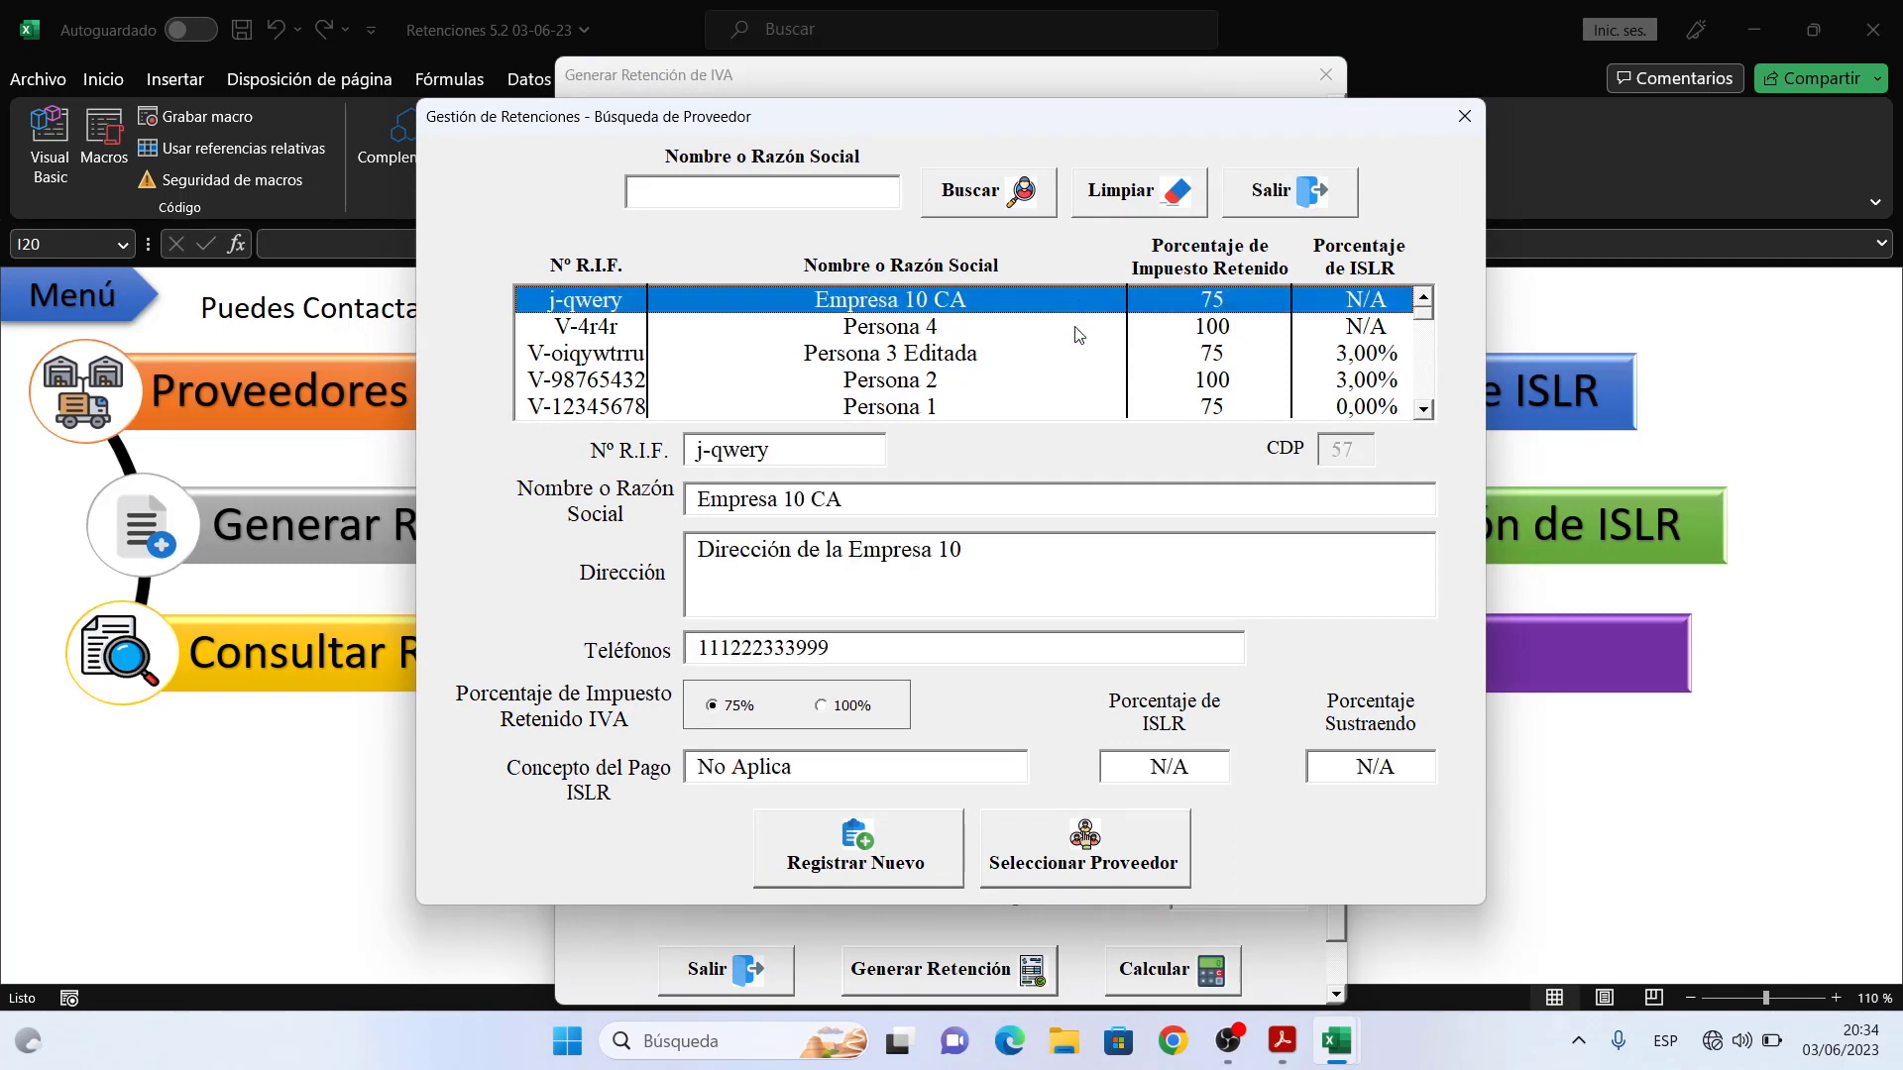
pyautogui.click(1078, 335)
pyautogui.click(1086, 363)
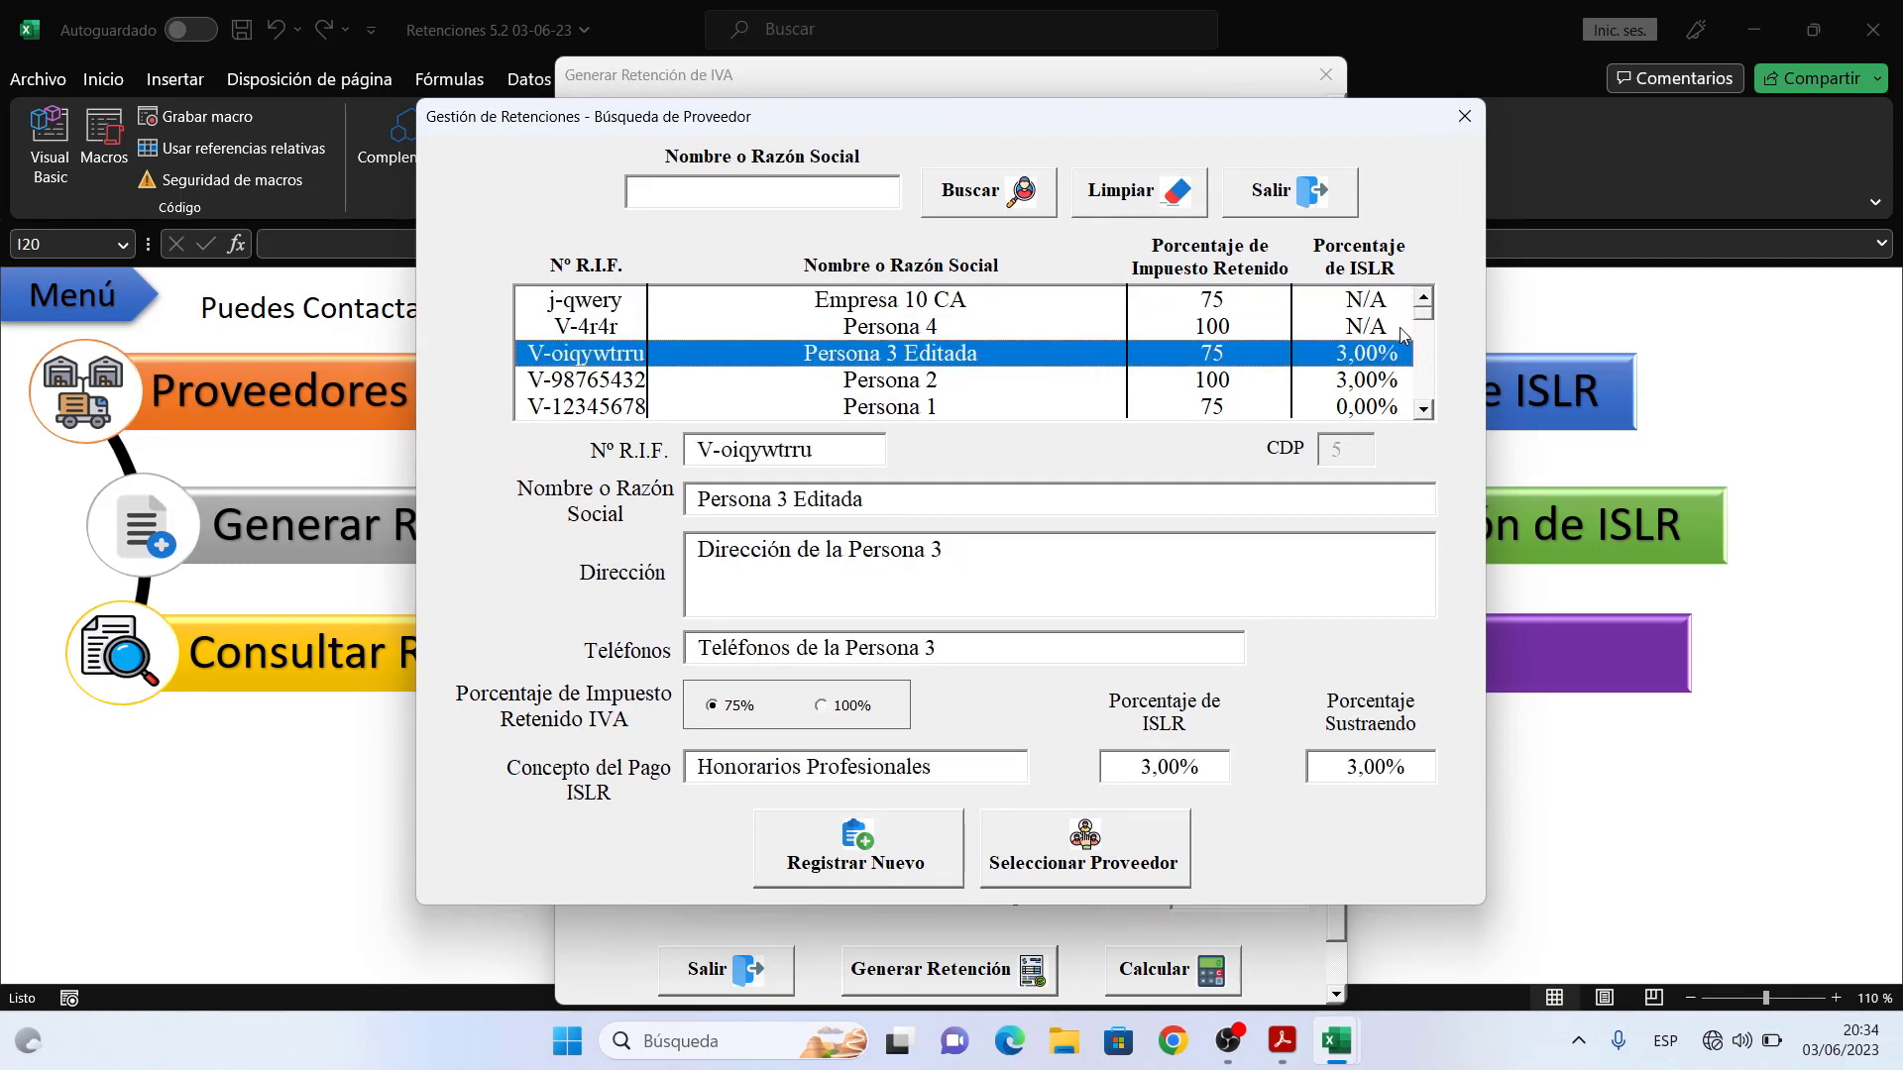
pyautogui.click(1424, 409)
pyautogui.click(1424, 410)
pyautogui.click(1424, 409)
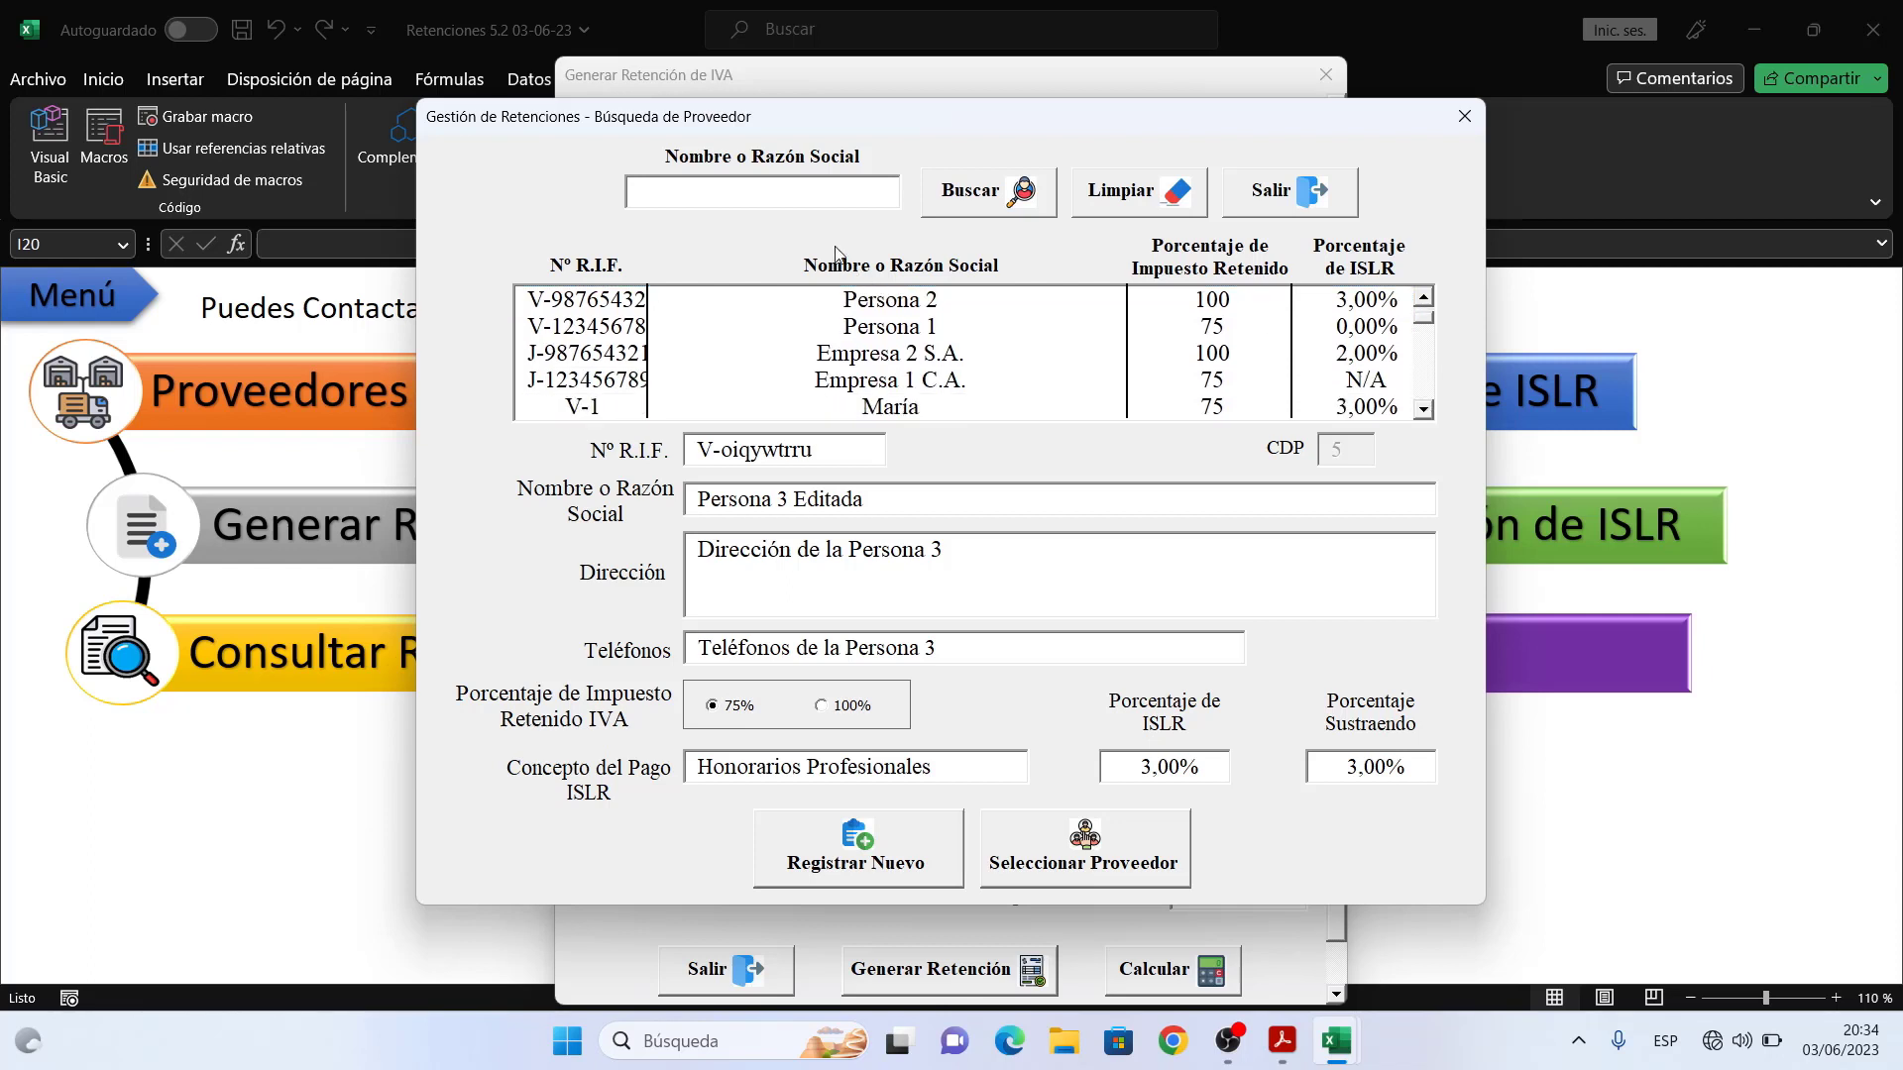
# - Search suppliers for 'ana', clear the search, then select Empresa 10 CA
pyautogui.click(791, 195)
pyautogui.write('ana')
pyautogui.click(966, 191)
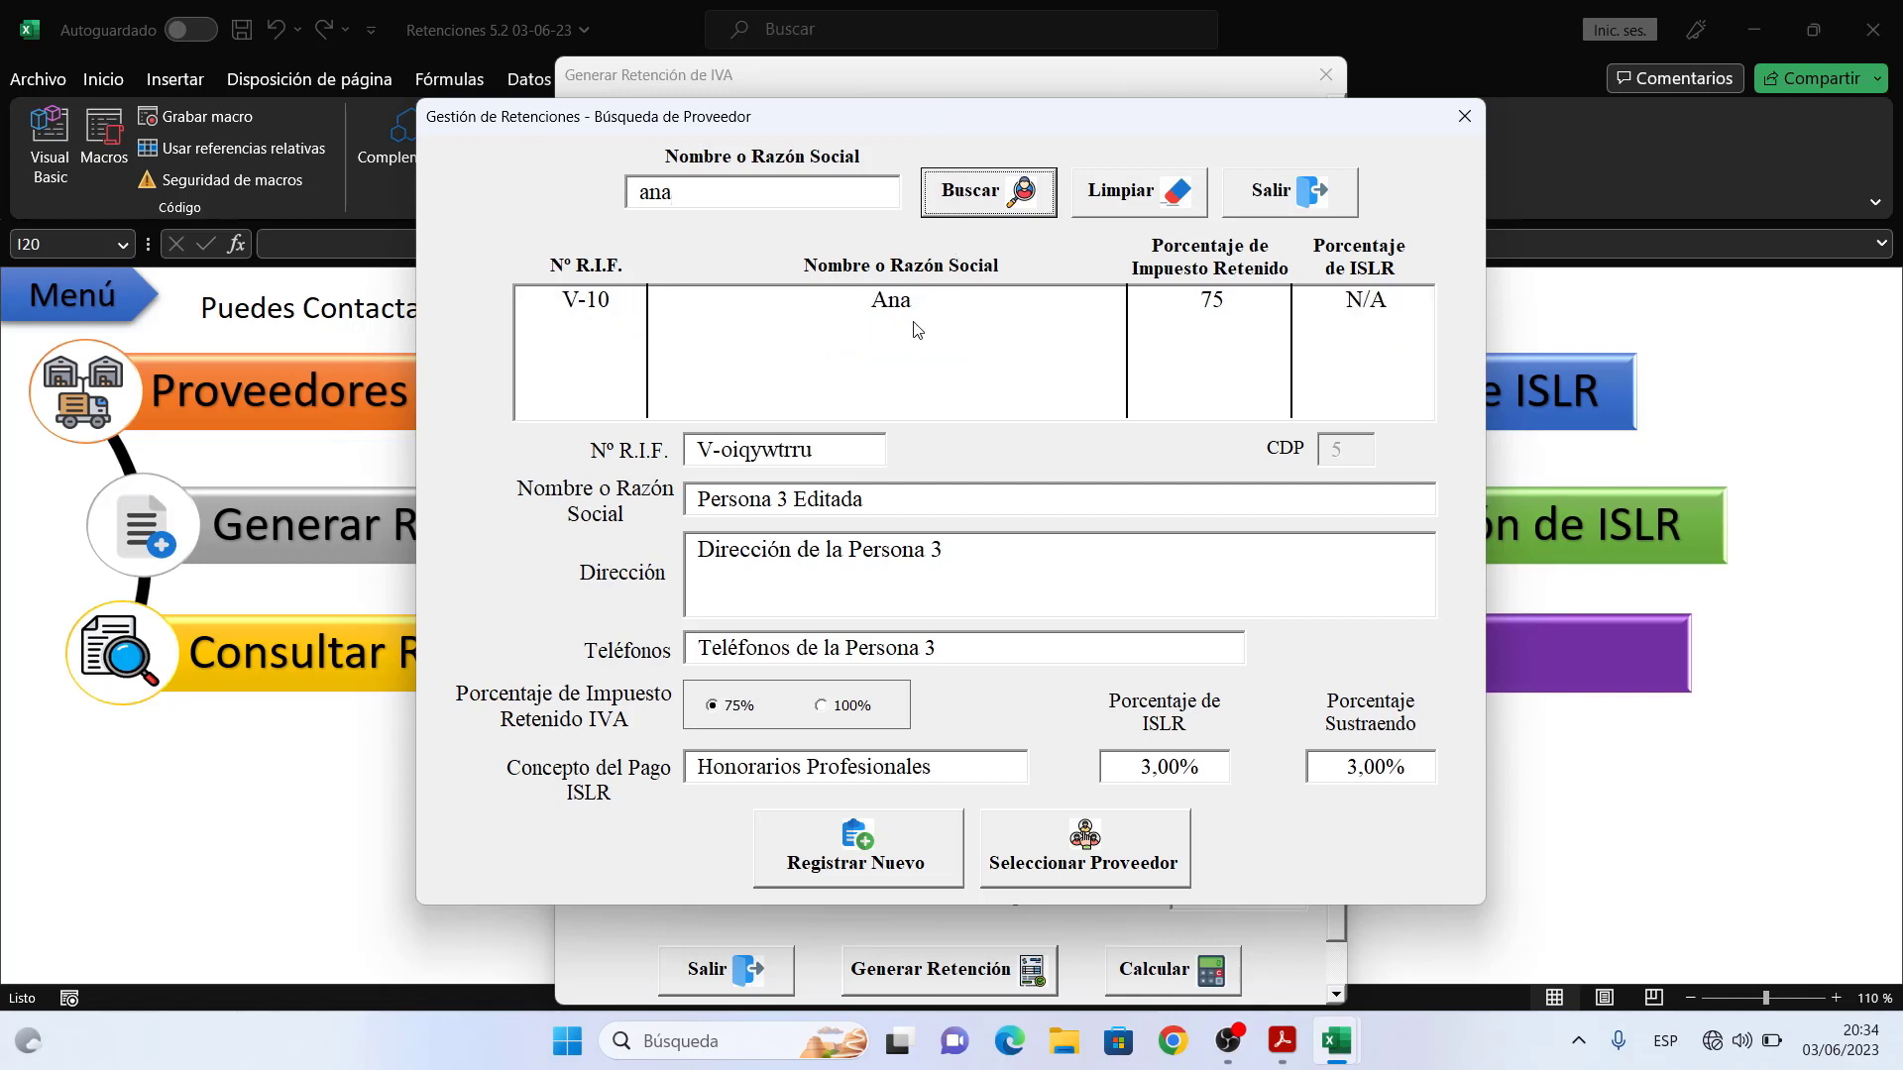
pyautogui.click(1133, 189)
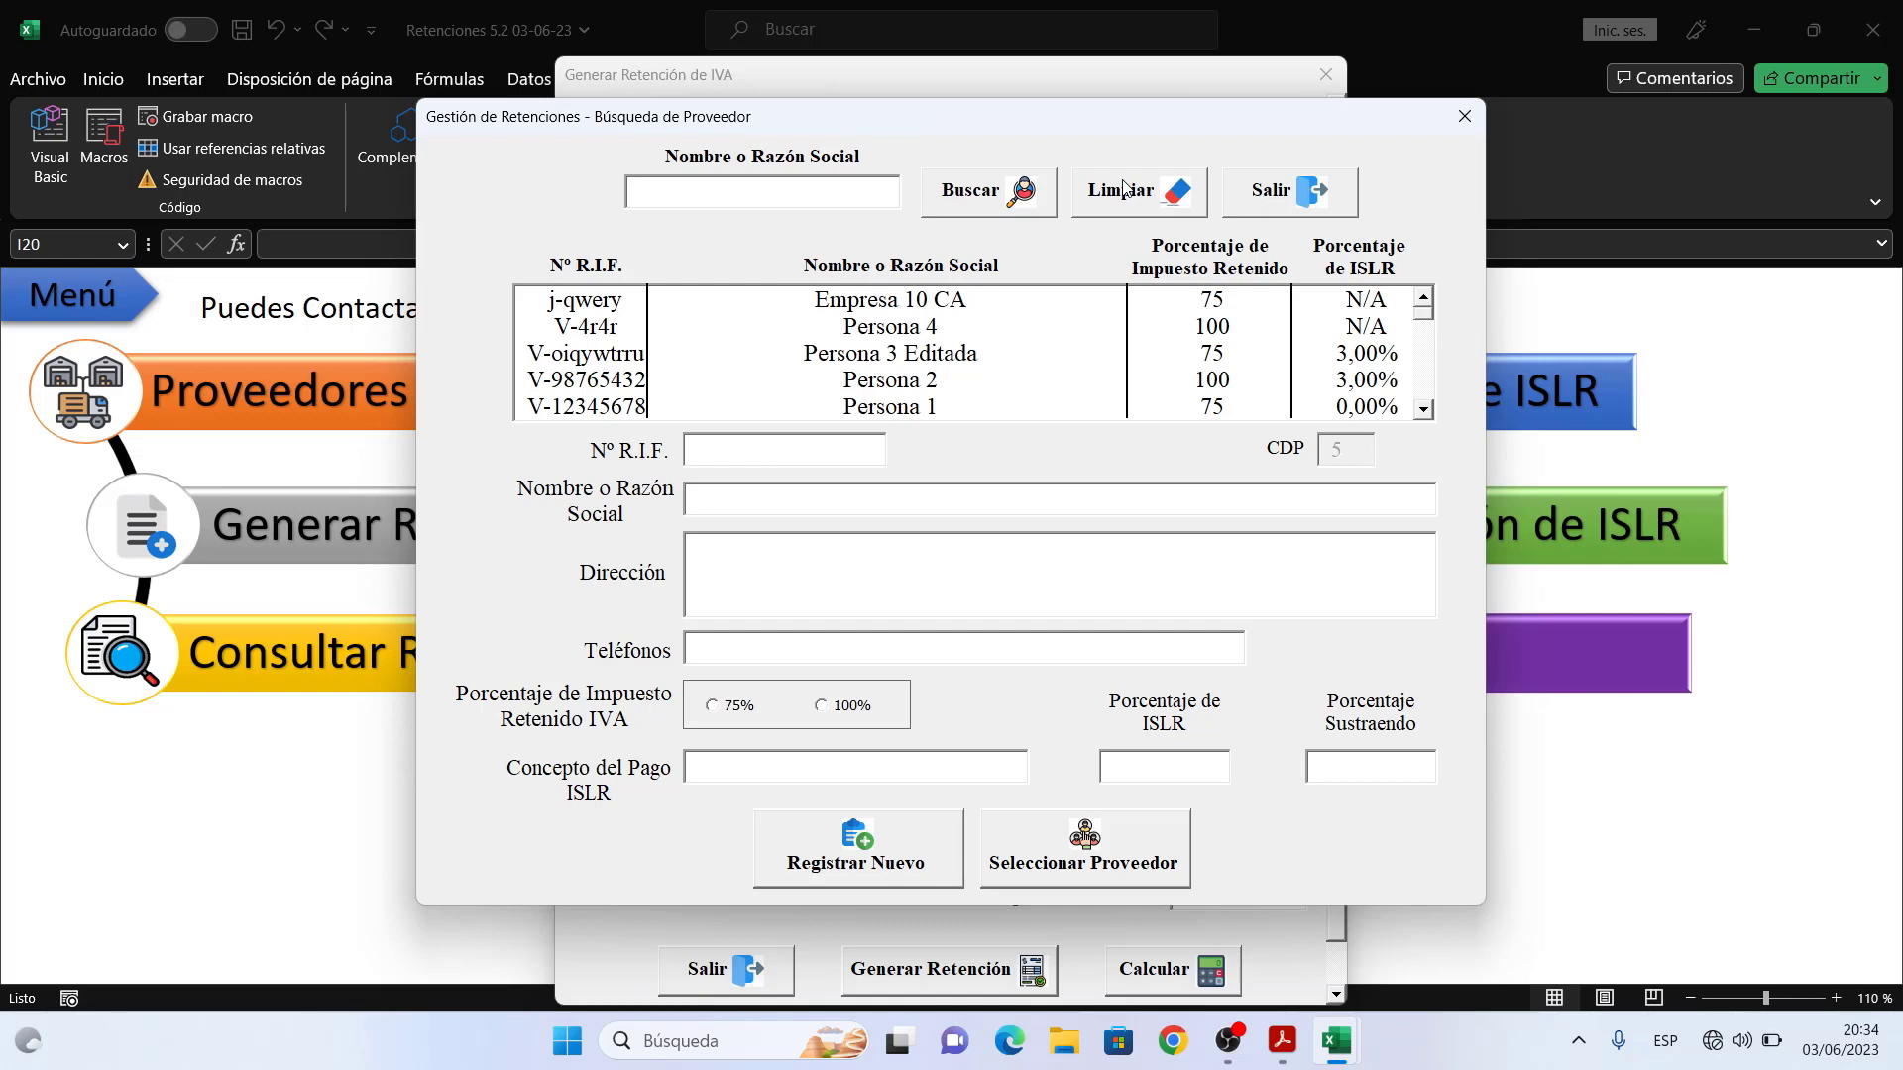
pyautogui.click(939, 307)
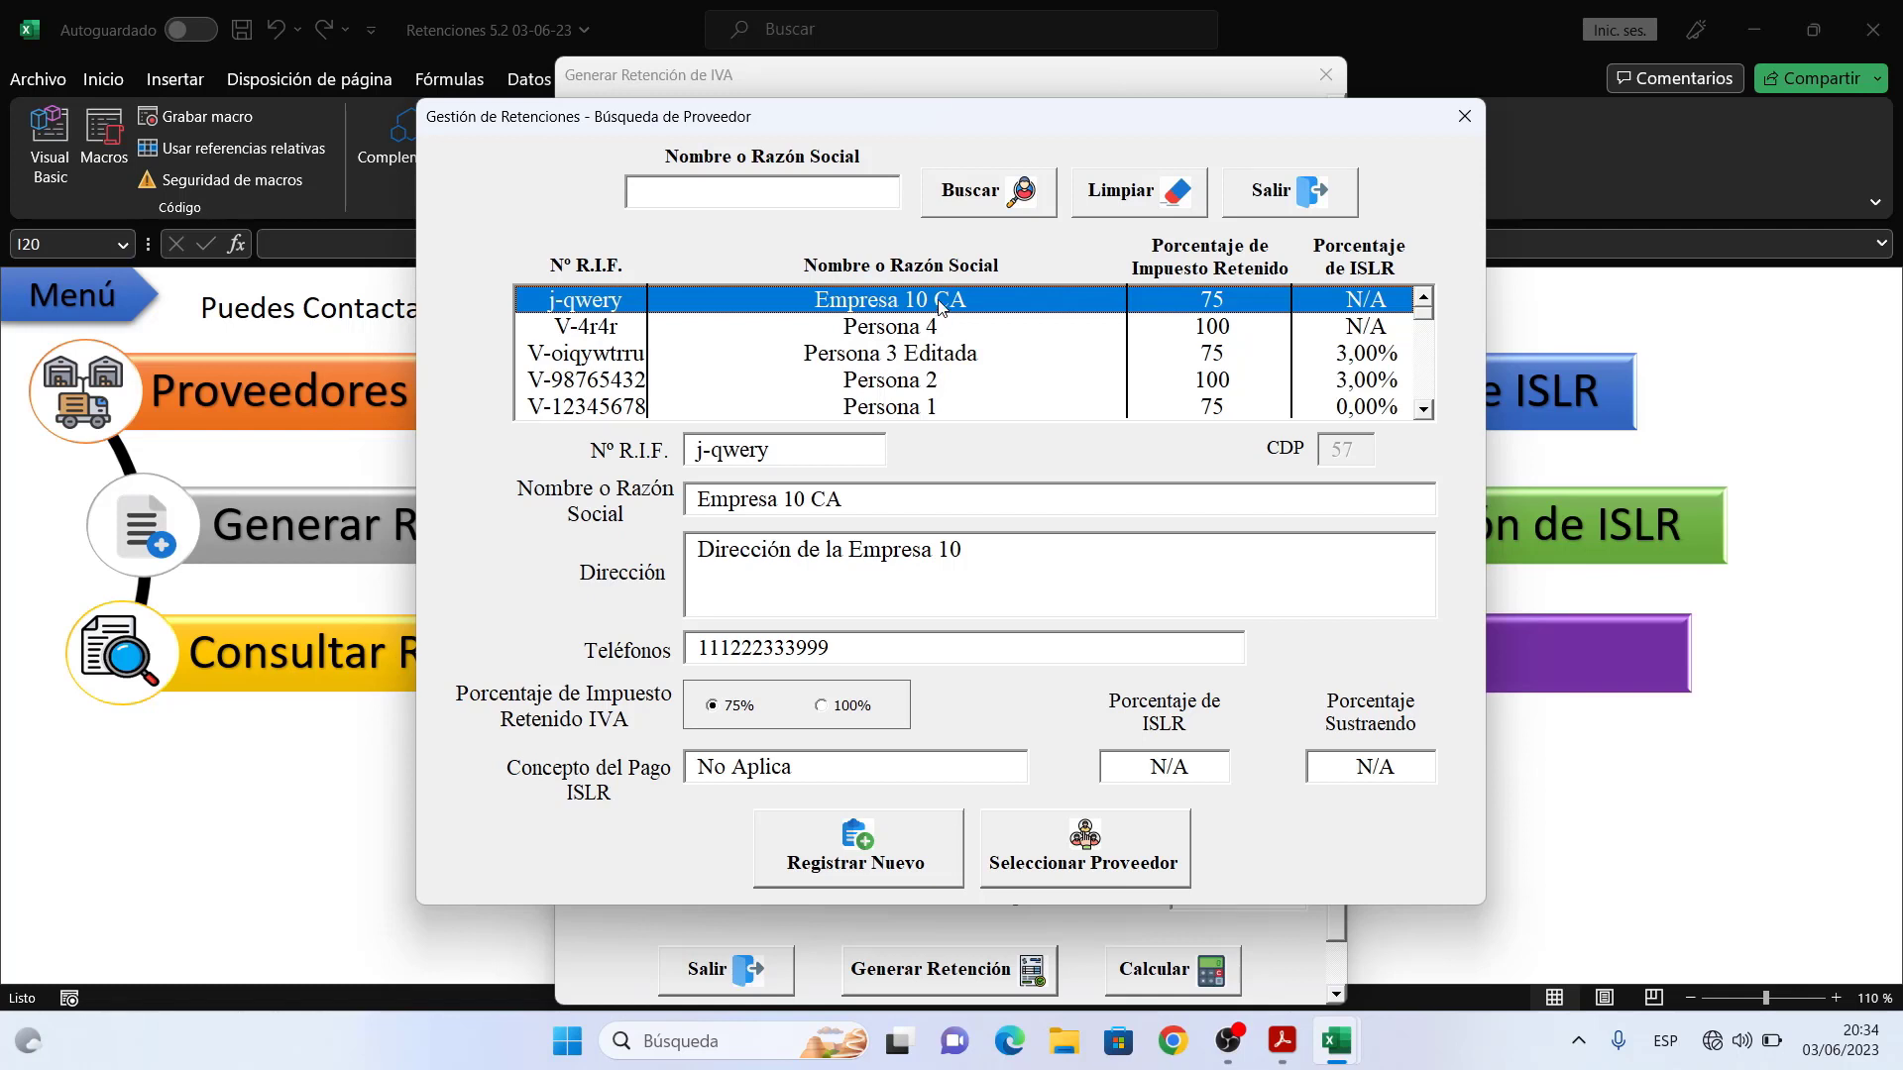
# - Check the supplier registration manager without changes, then send Empresa 10 CA to the IVA form
pyautogui.click(906, 844)
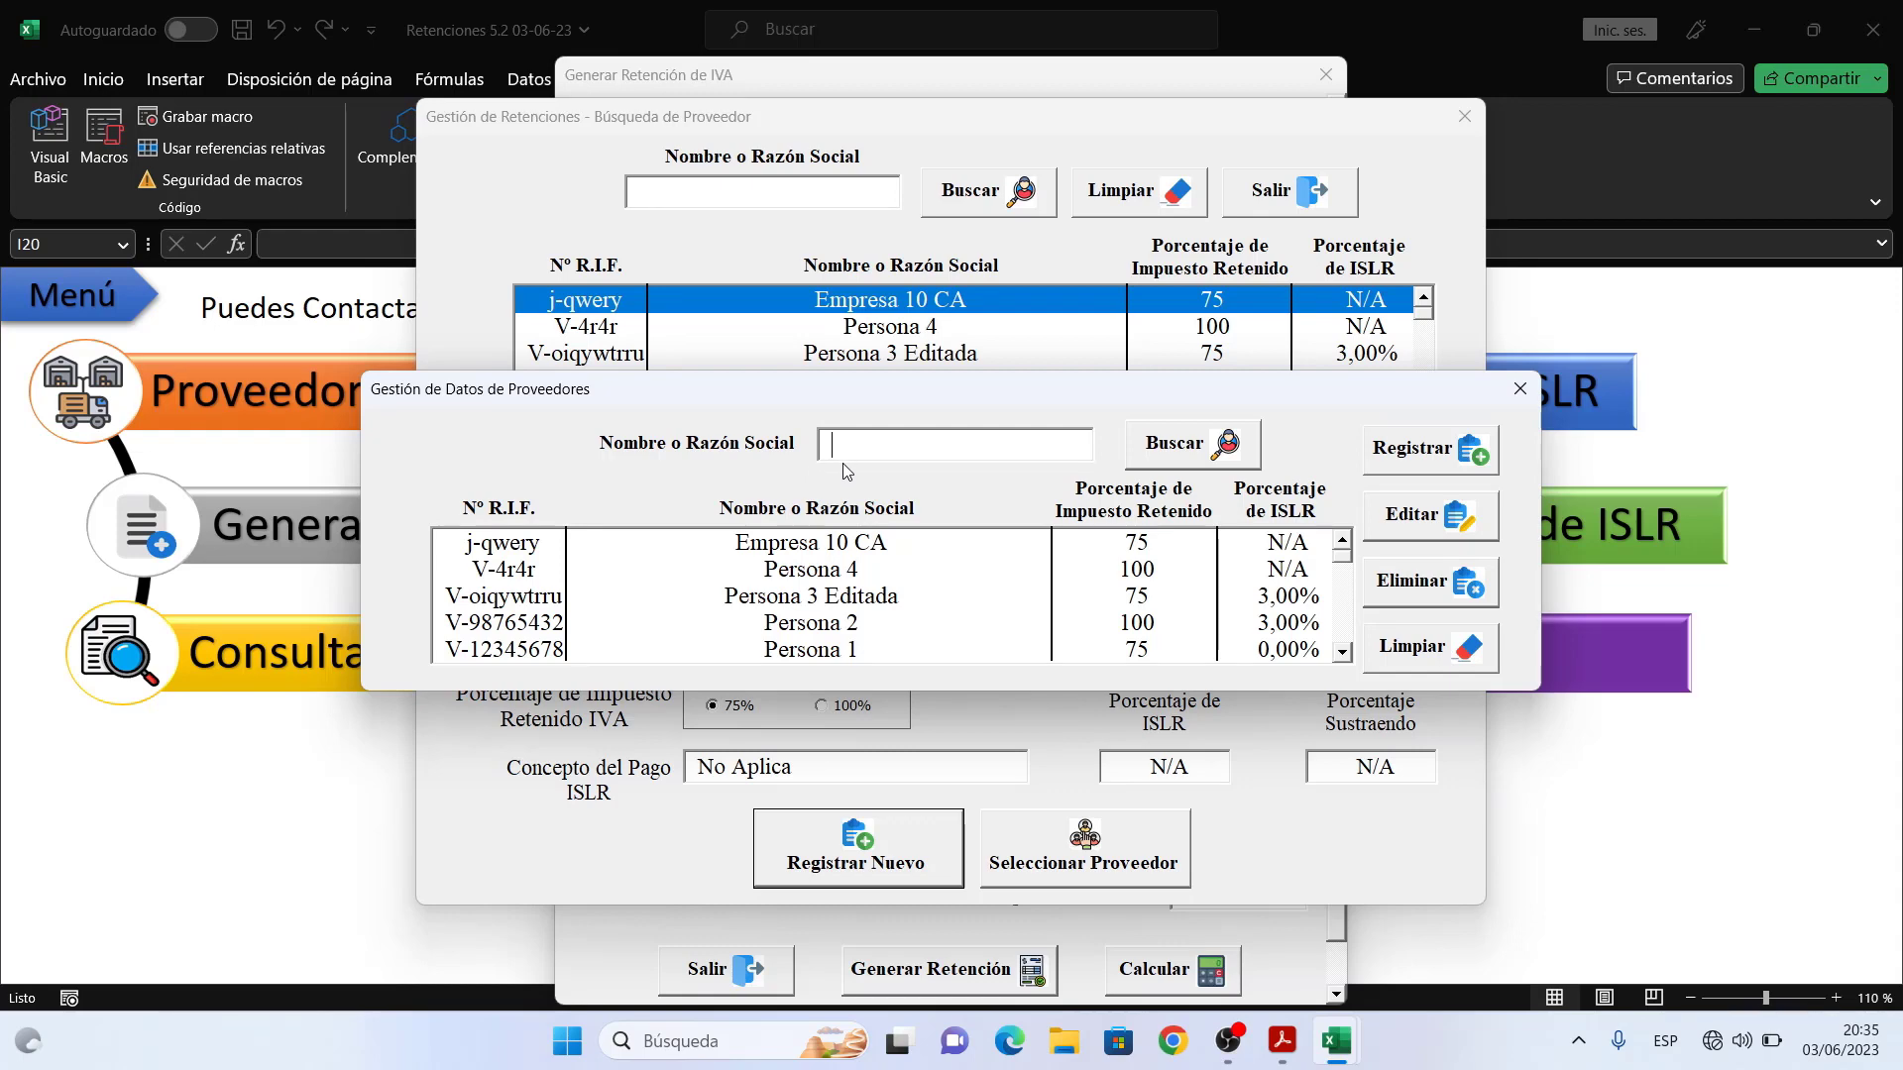
pyautogui.click(1519, 388)
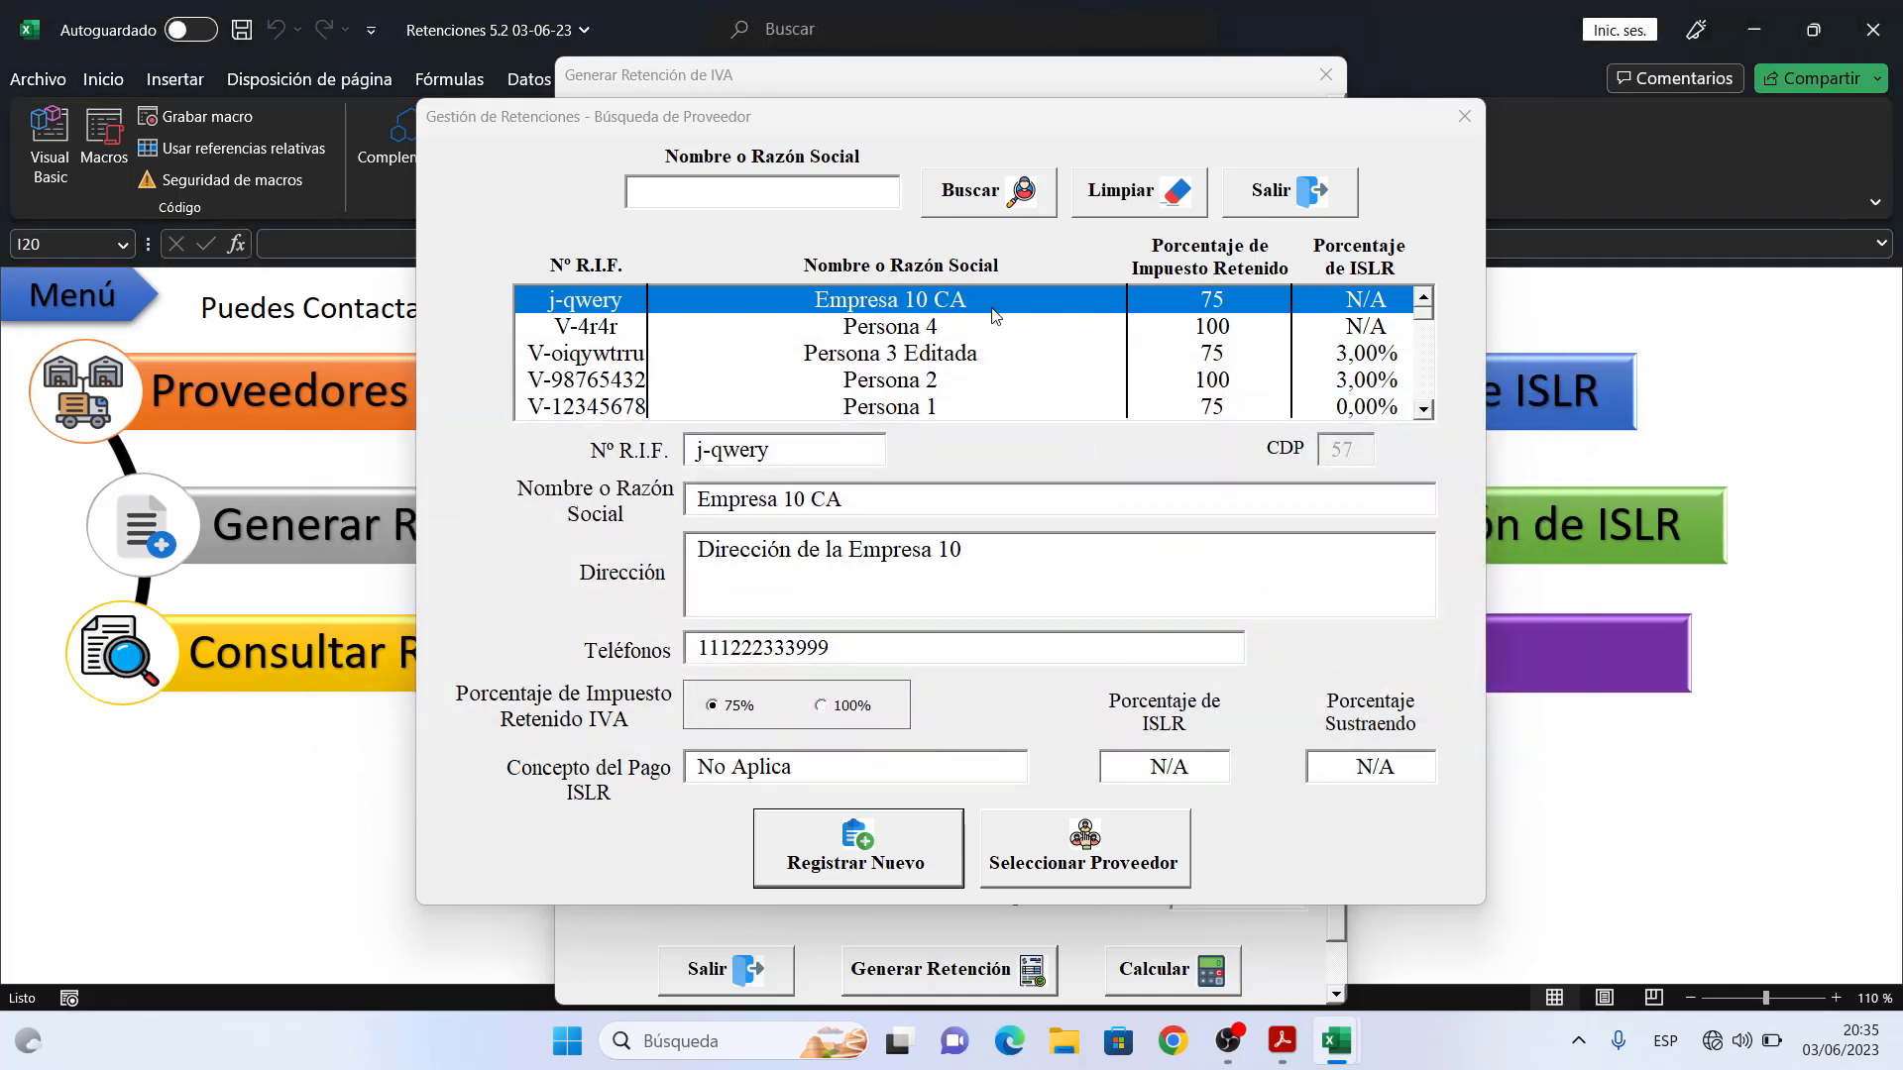
pyautogui.click(1091, 863)
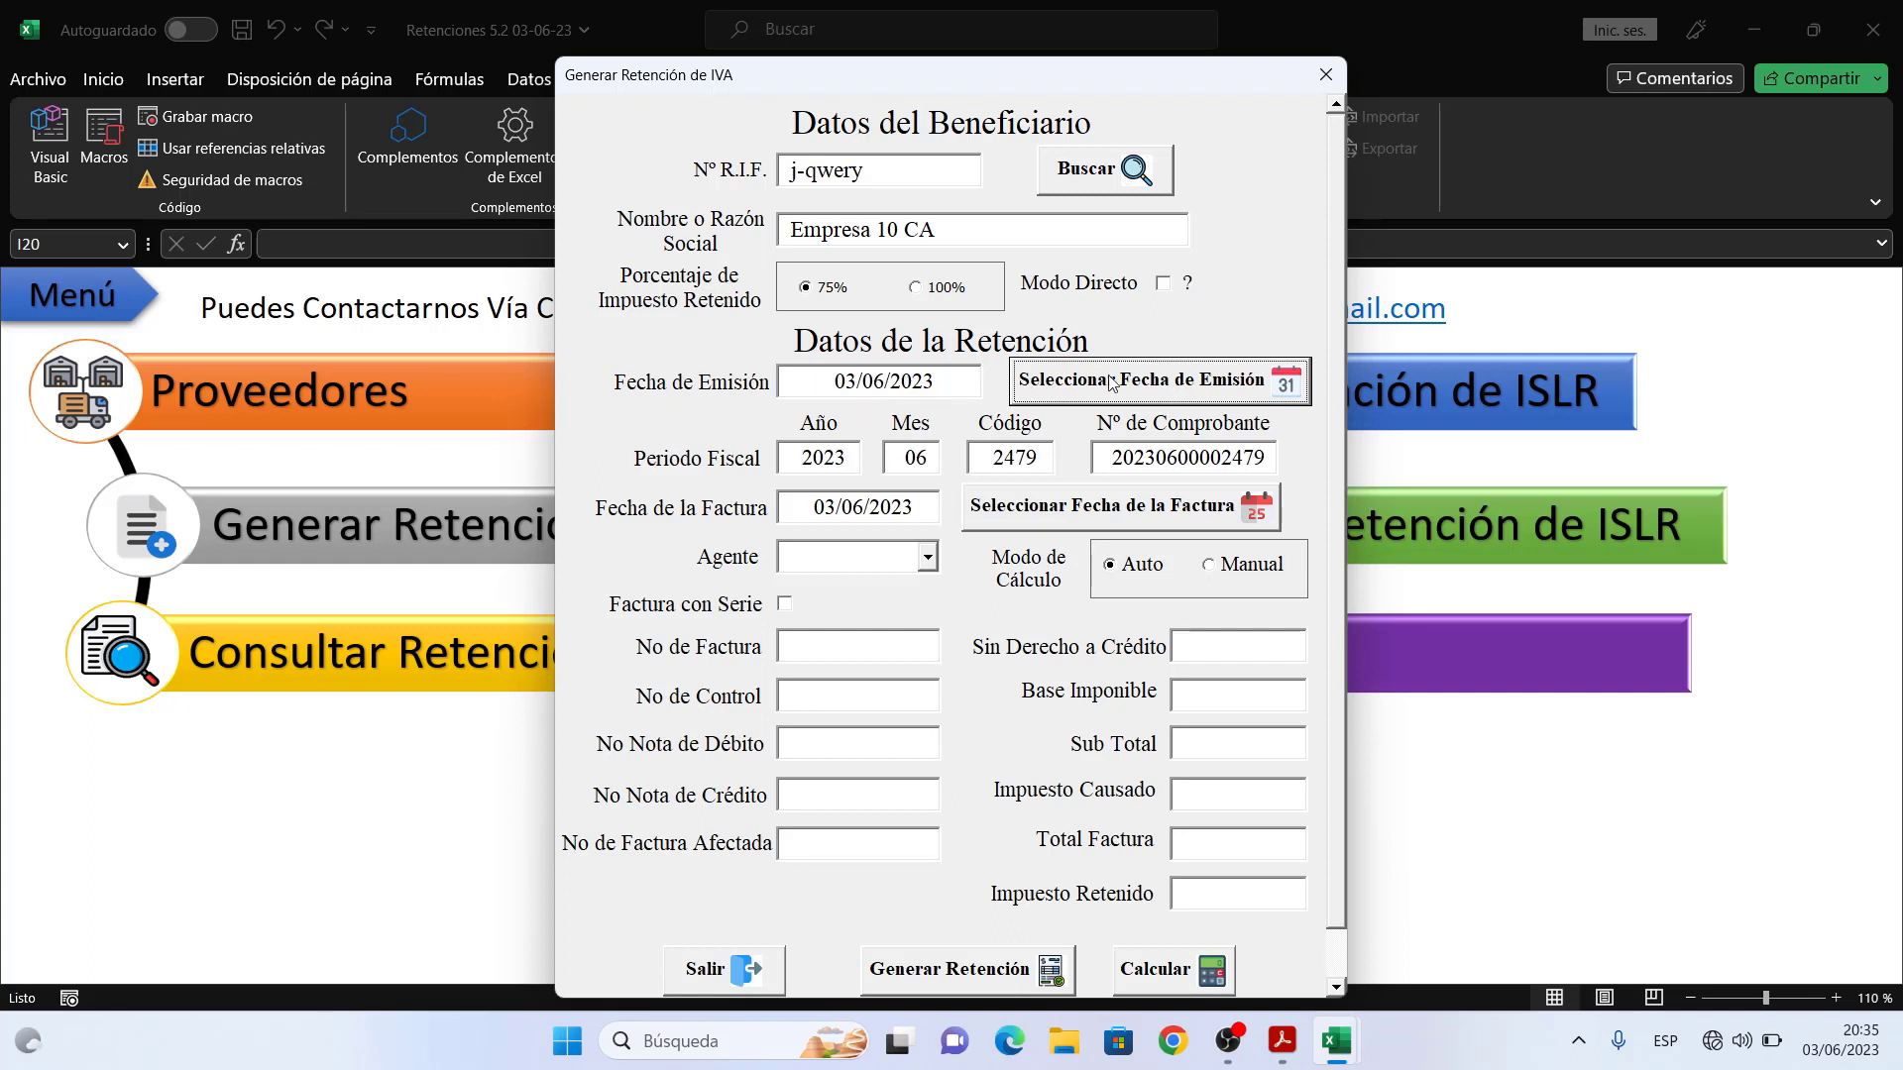
# - Bring up the calendar for the Fecha de Emisión
pyautogui.click(1284, 385)
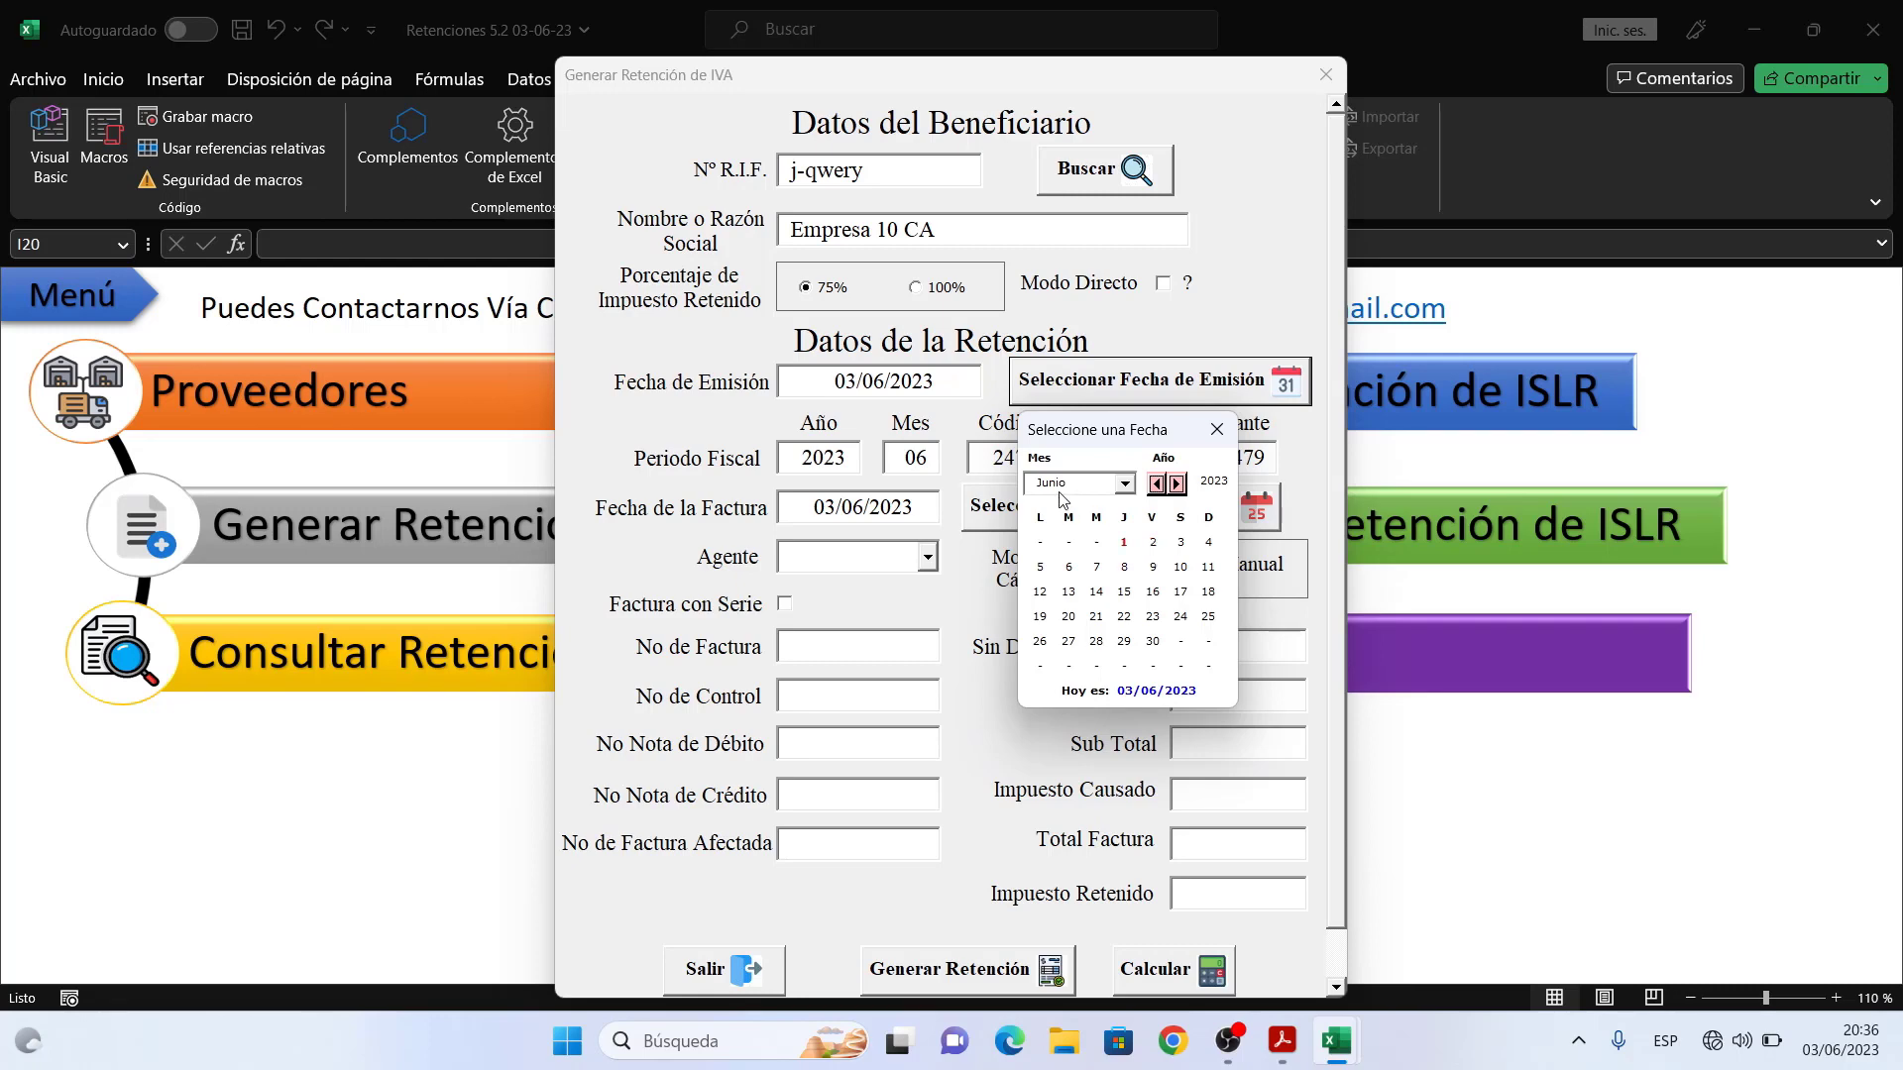
# - Try 04/06/2023 as the issue date and dismiss the future-date warning
pyautogui.click(1210, 545)
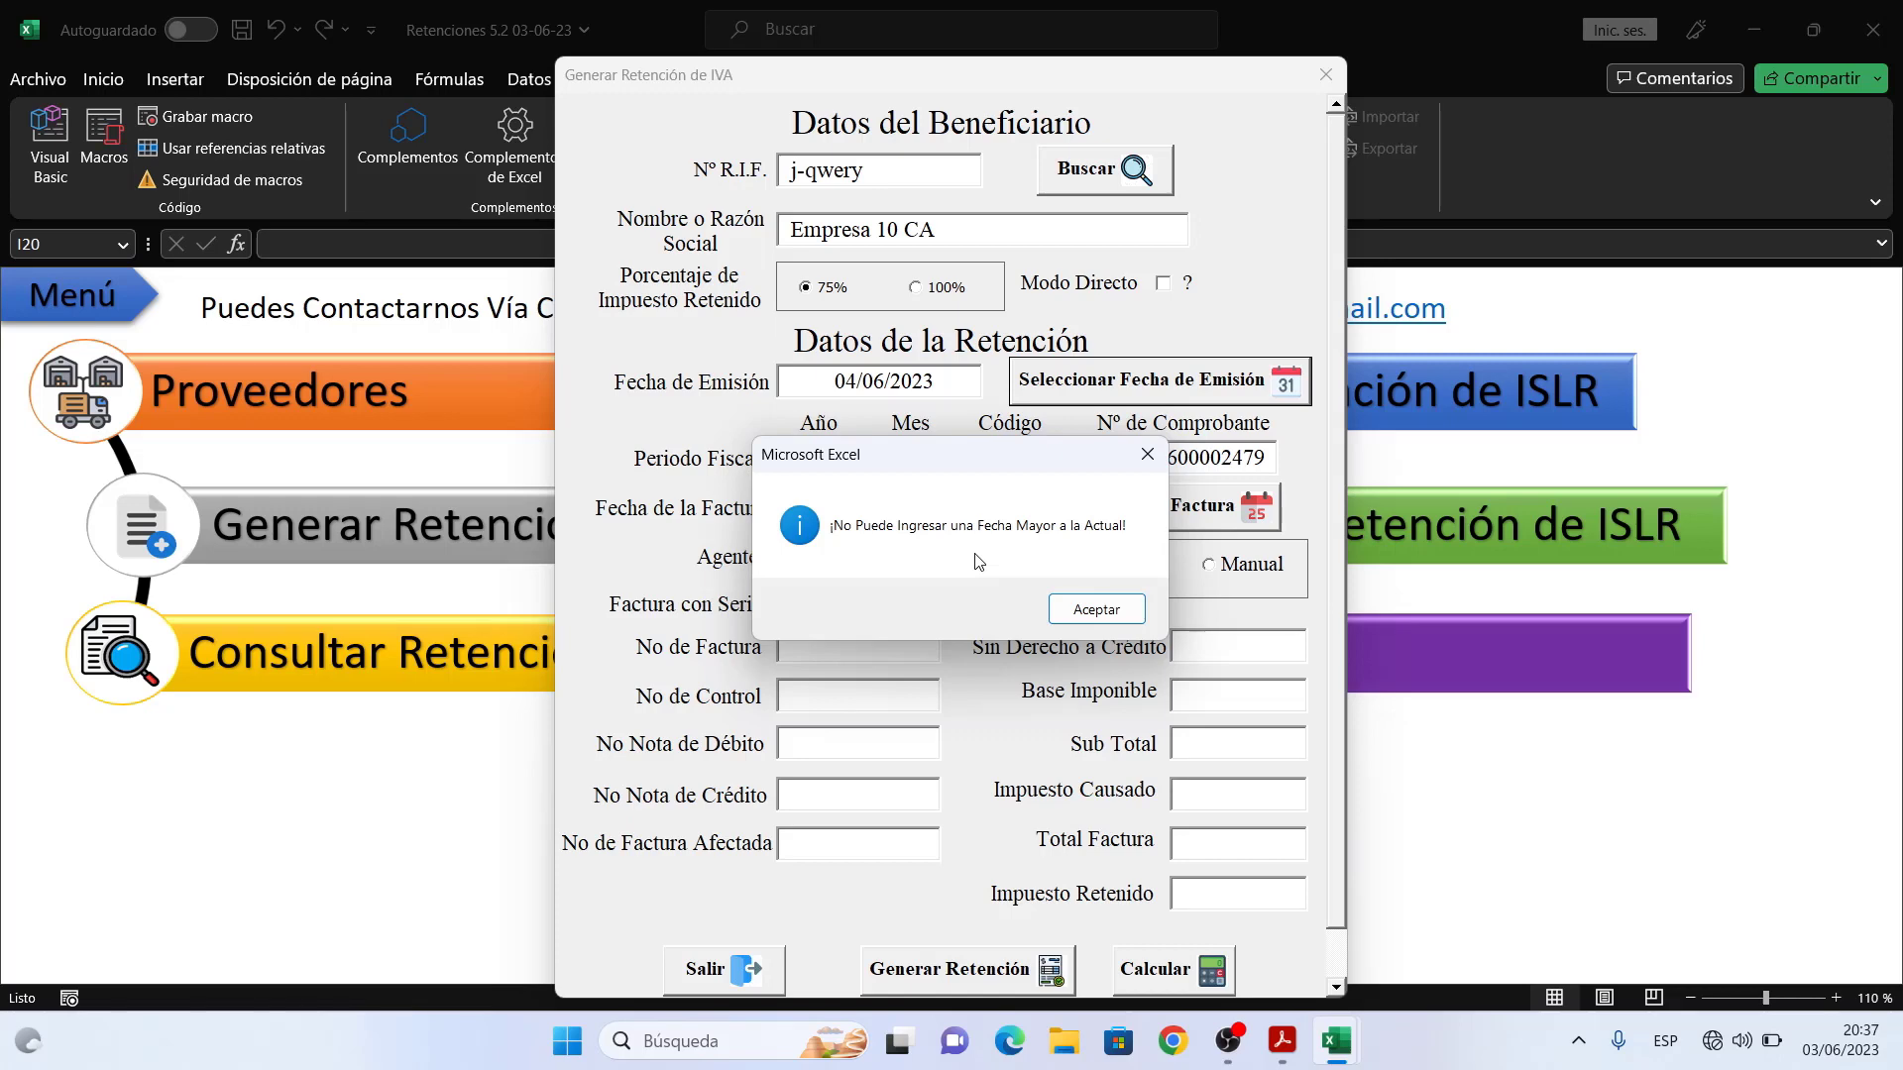
pyautogui.click(1094, 610)
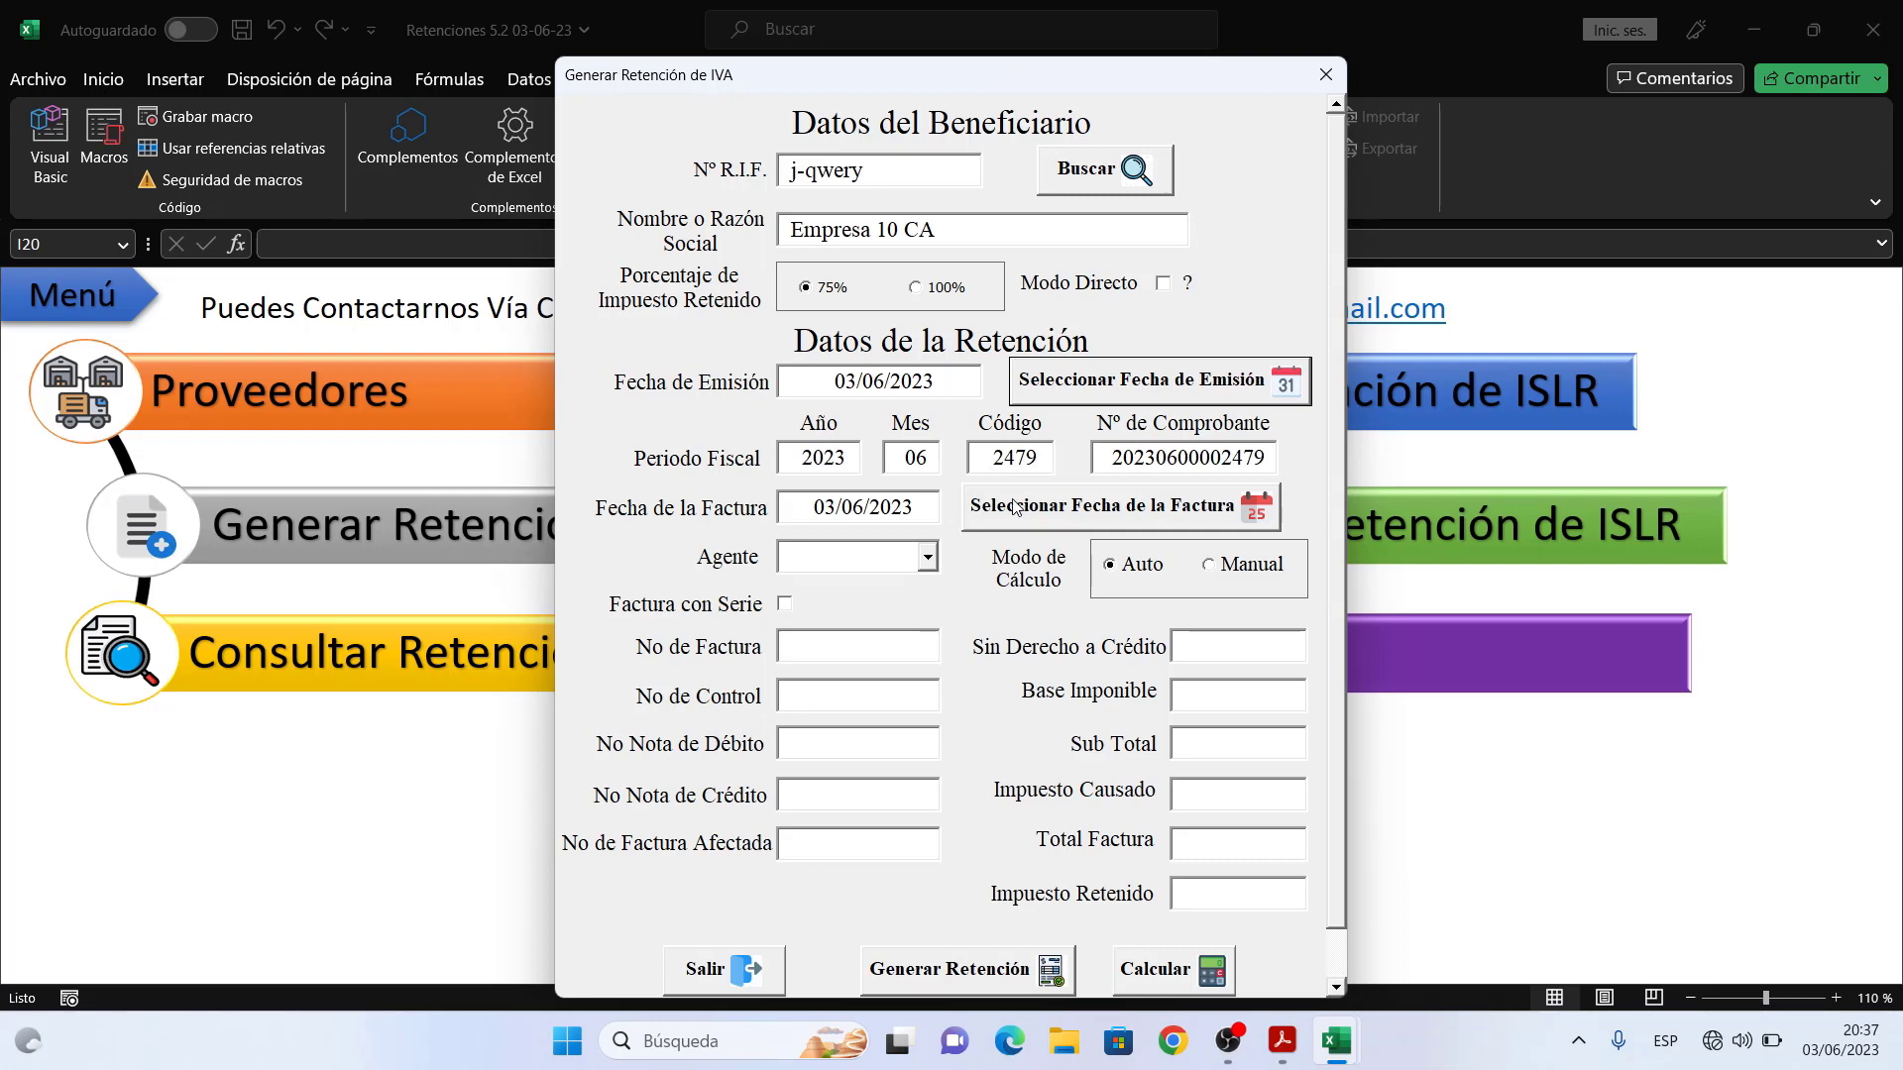
# - Try day 4 as the invoice date and dismiss the warning that it exceeds the issue date
pyautogui.click(1255, 516)
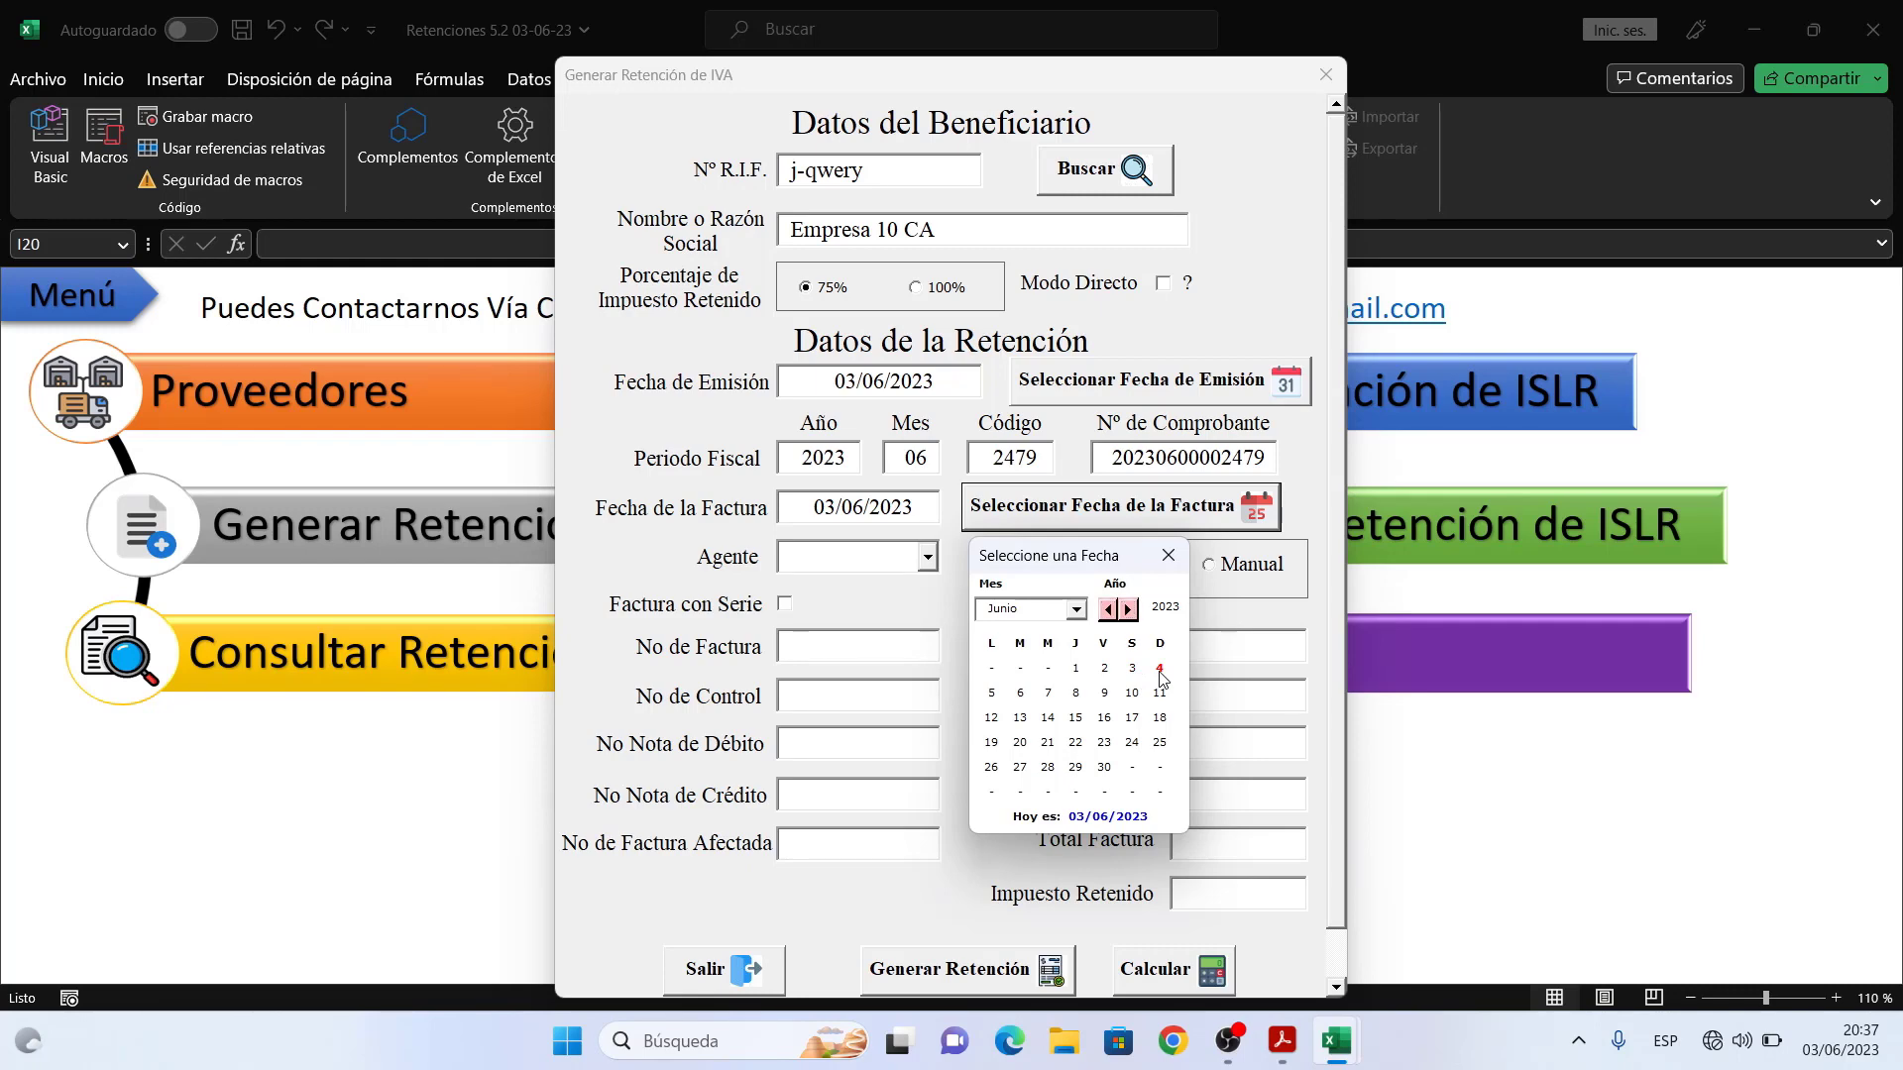
pyautogui.click(1159, 671)
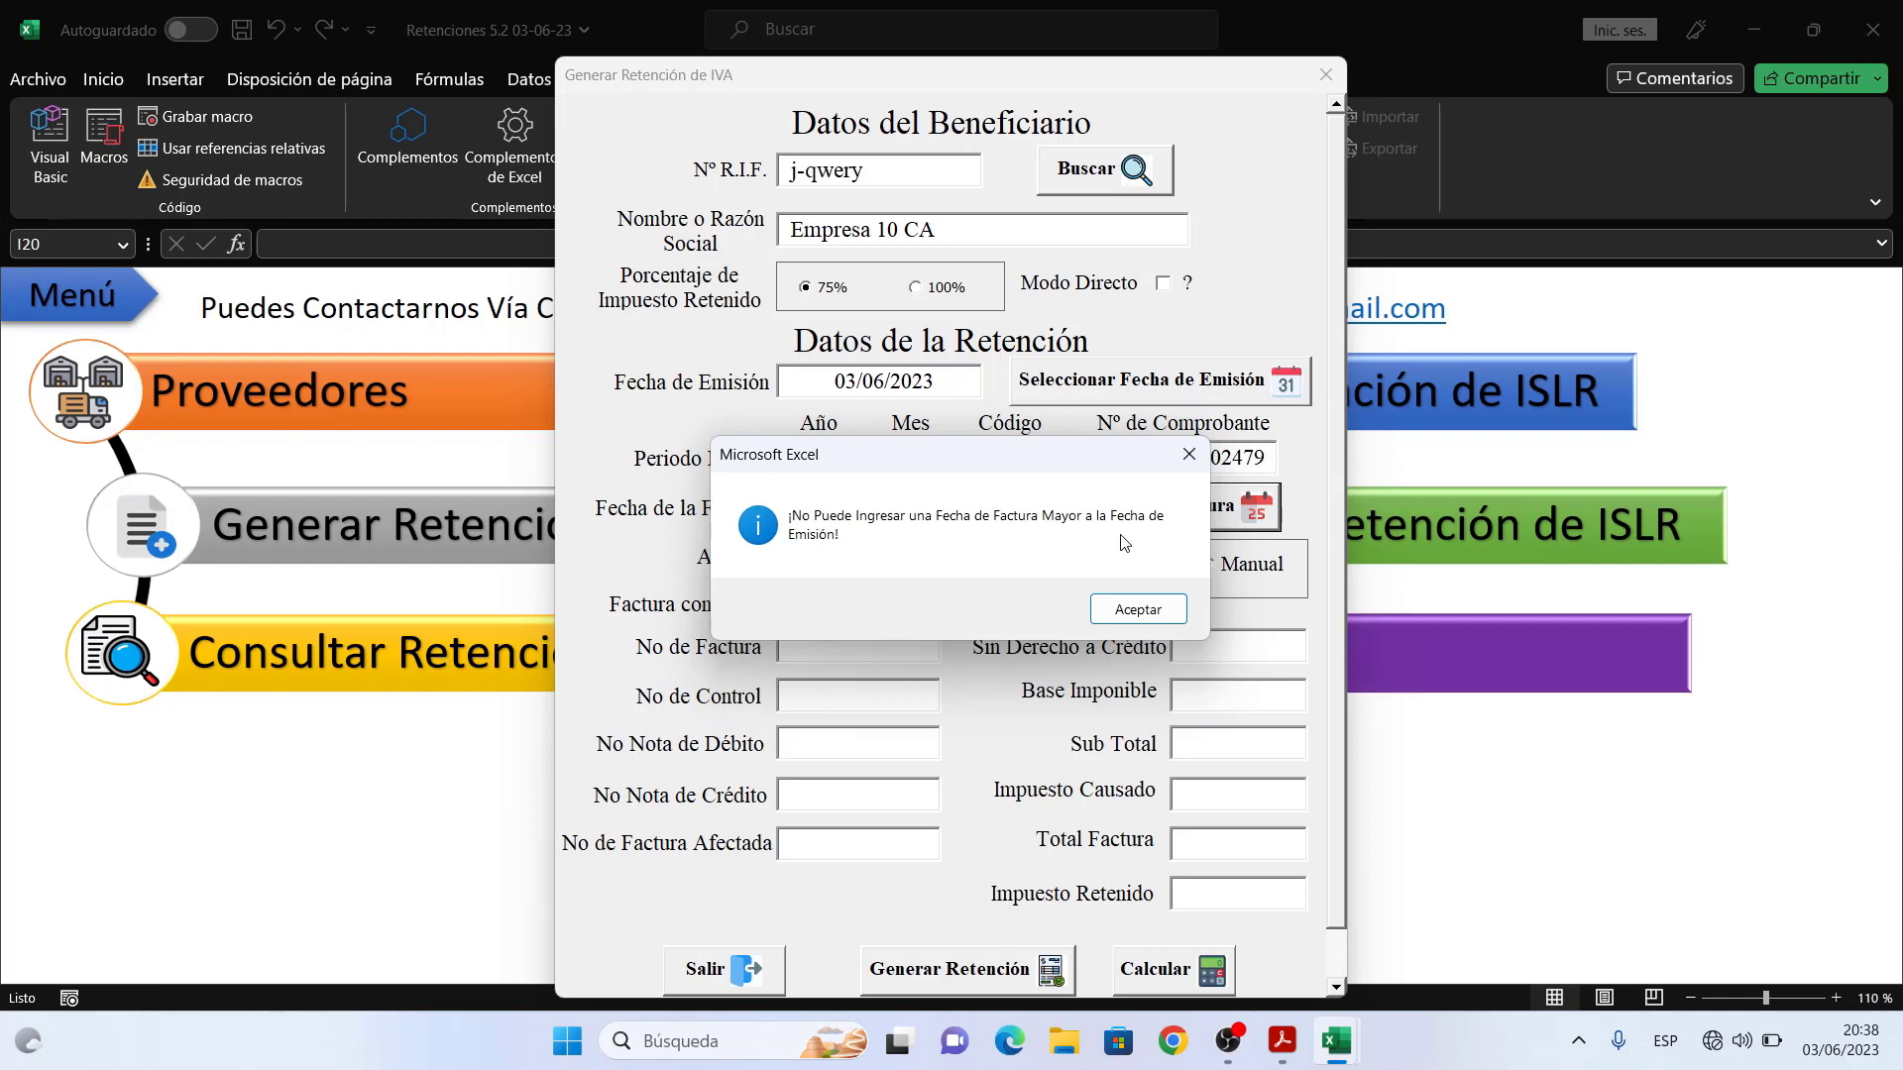
pyautogui.click(1136, 615)
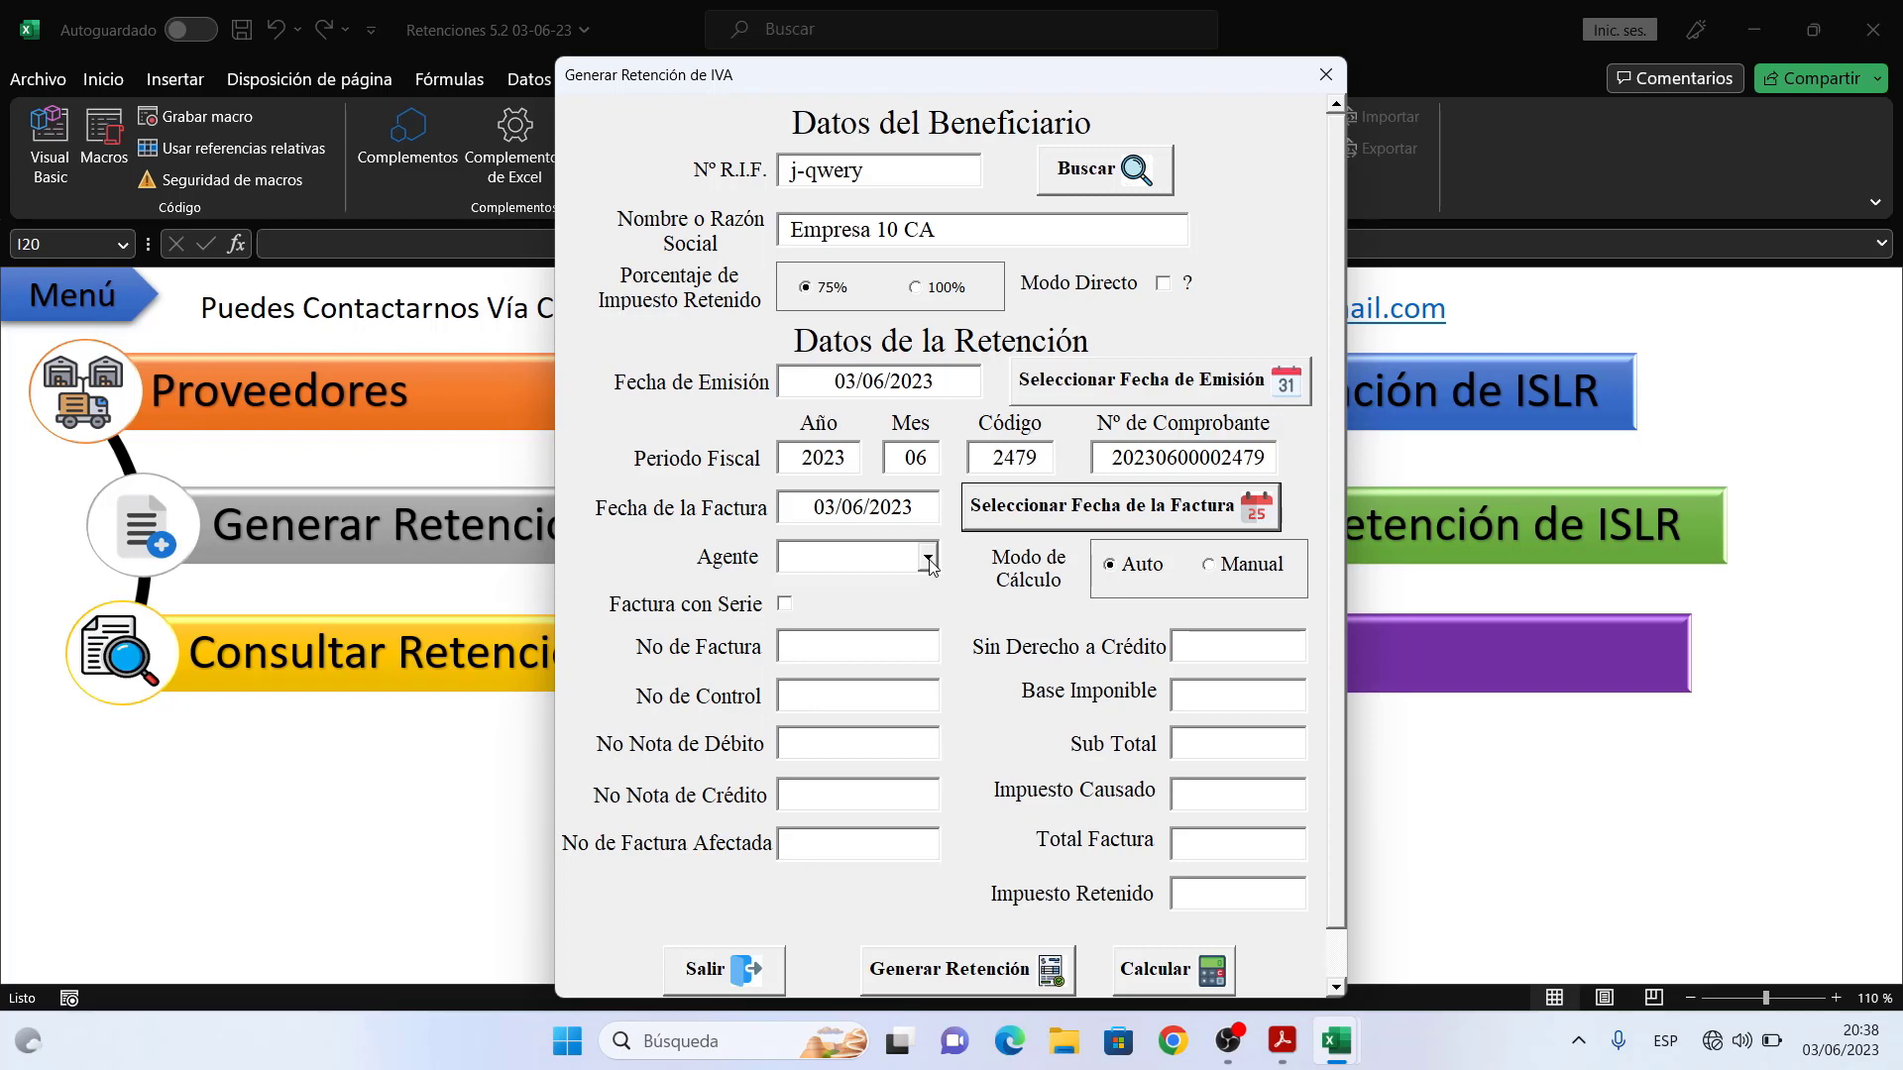
# - Choose Agente 1 as the agent, tick Factura con Serie, and move to the invoice number field
pyautogui.click(927, 560)
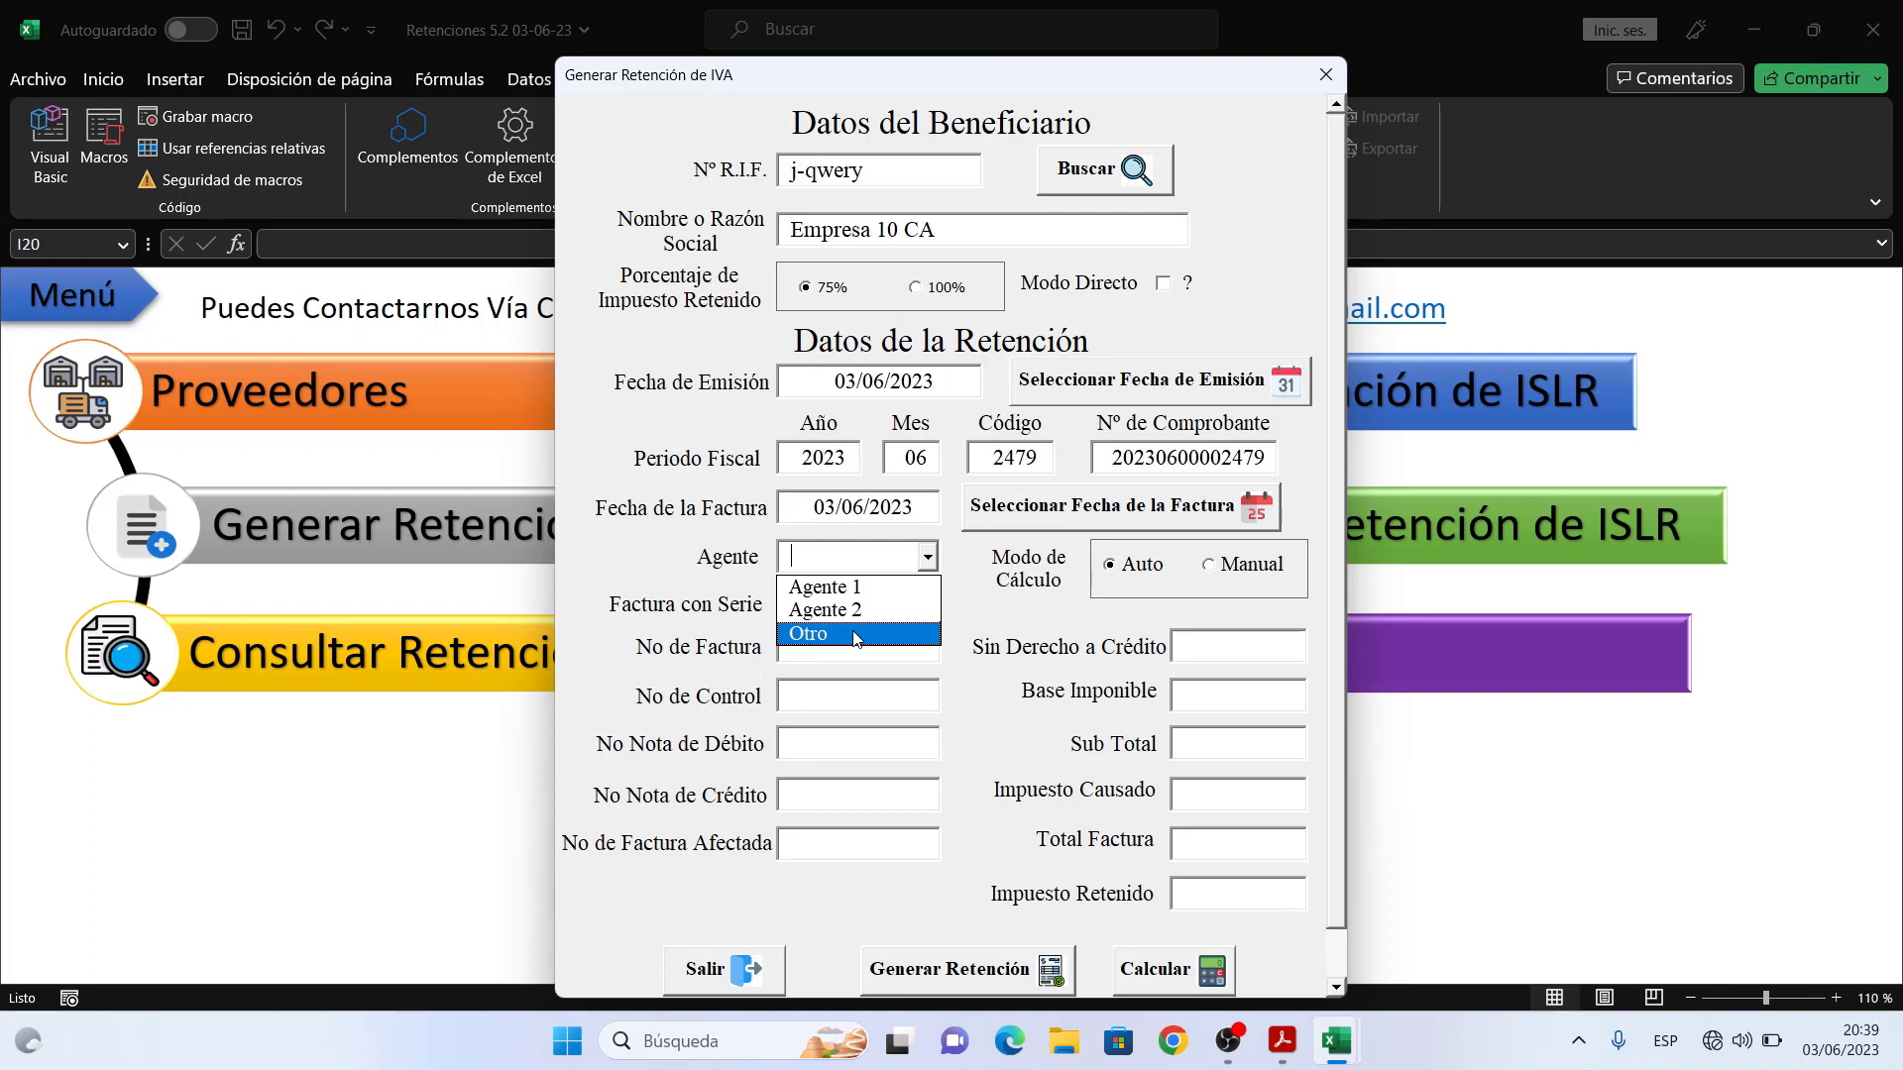
pyautogui.click(858, 587)
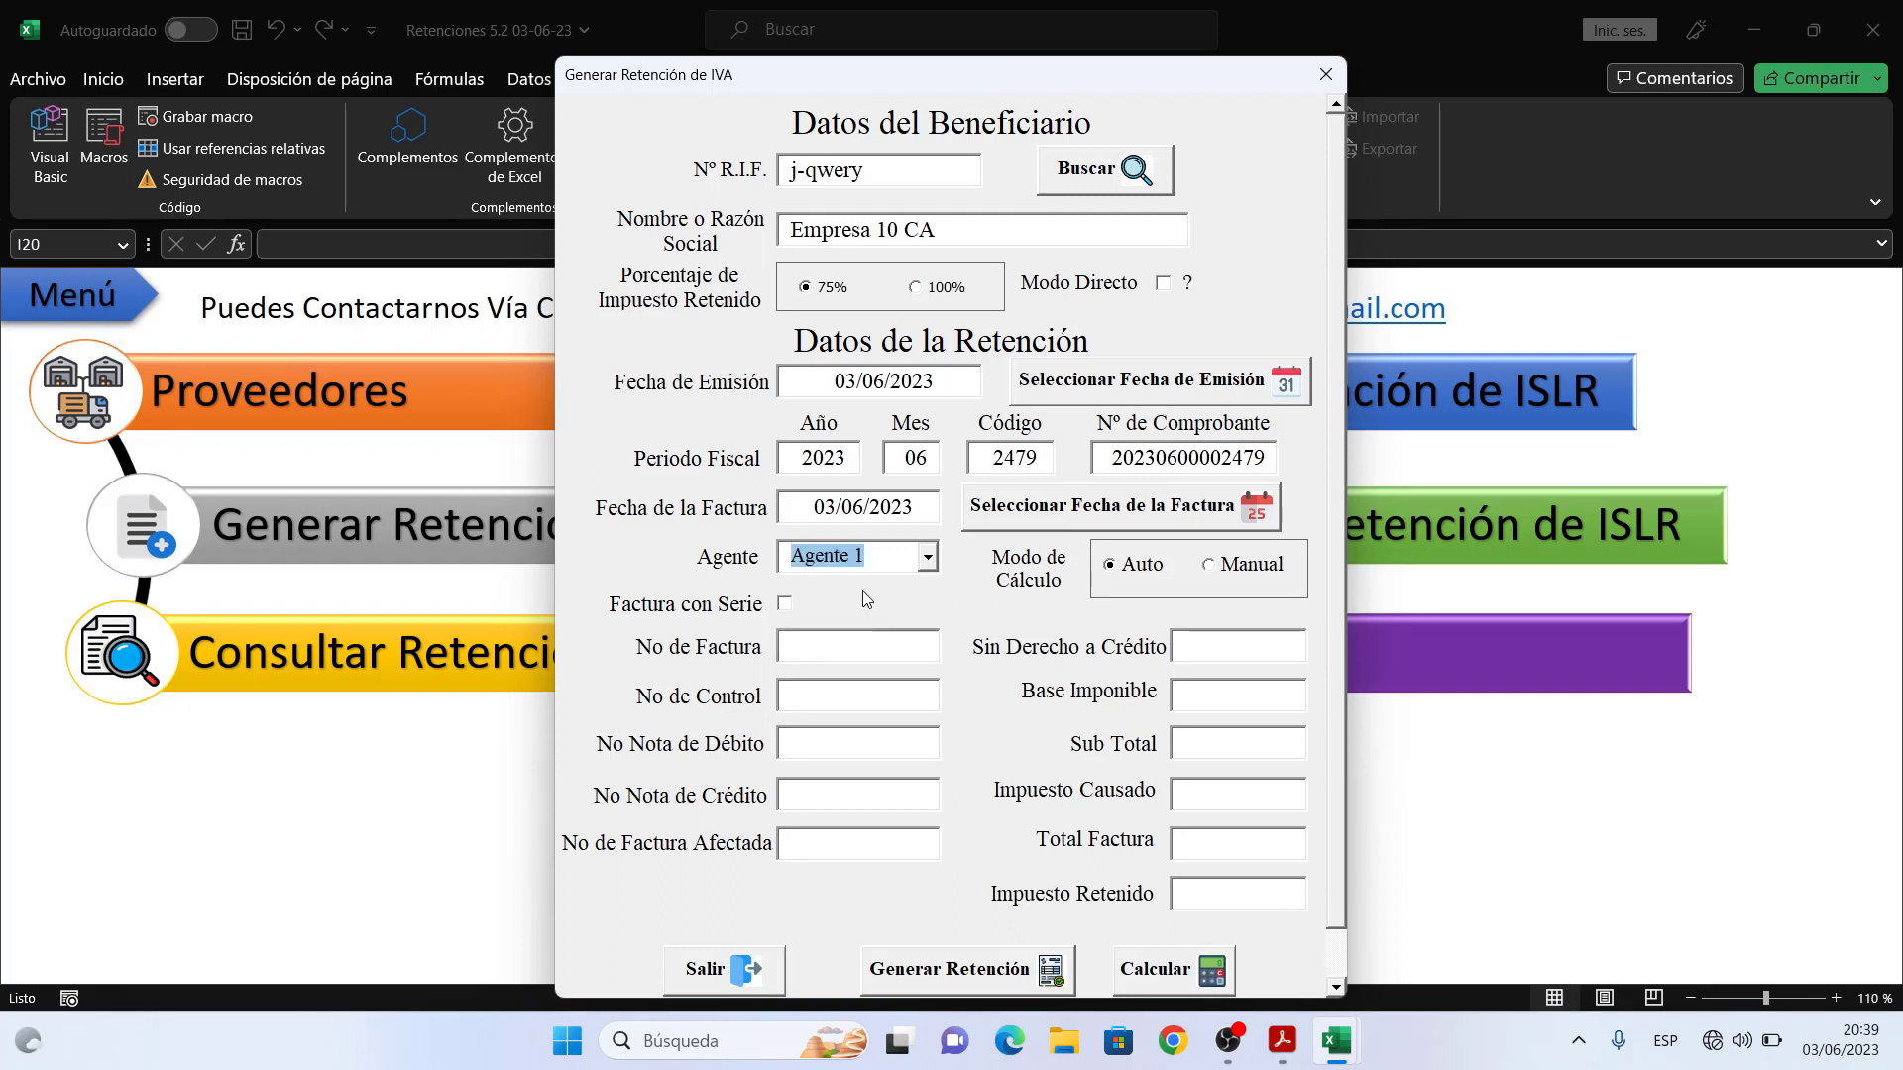
pyautogui.click(785, 604)
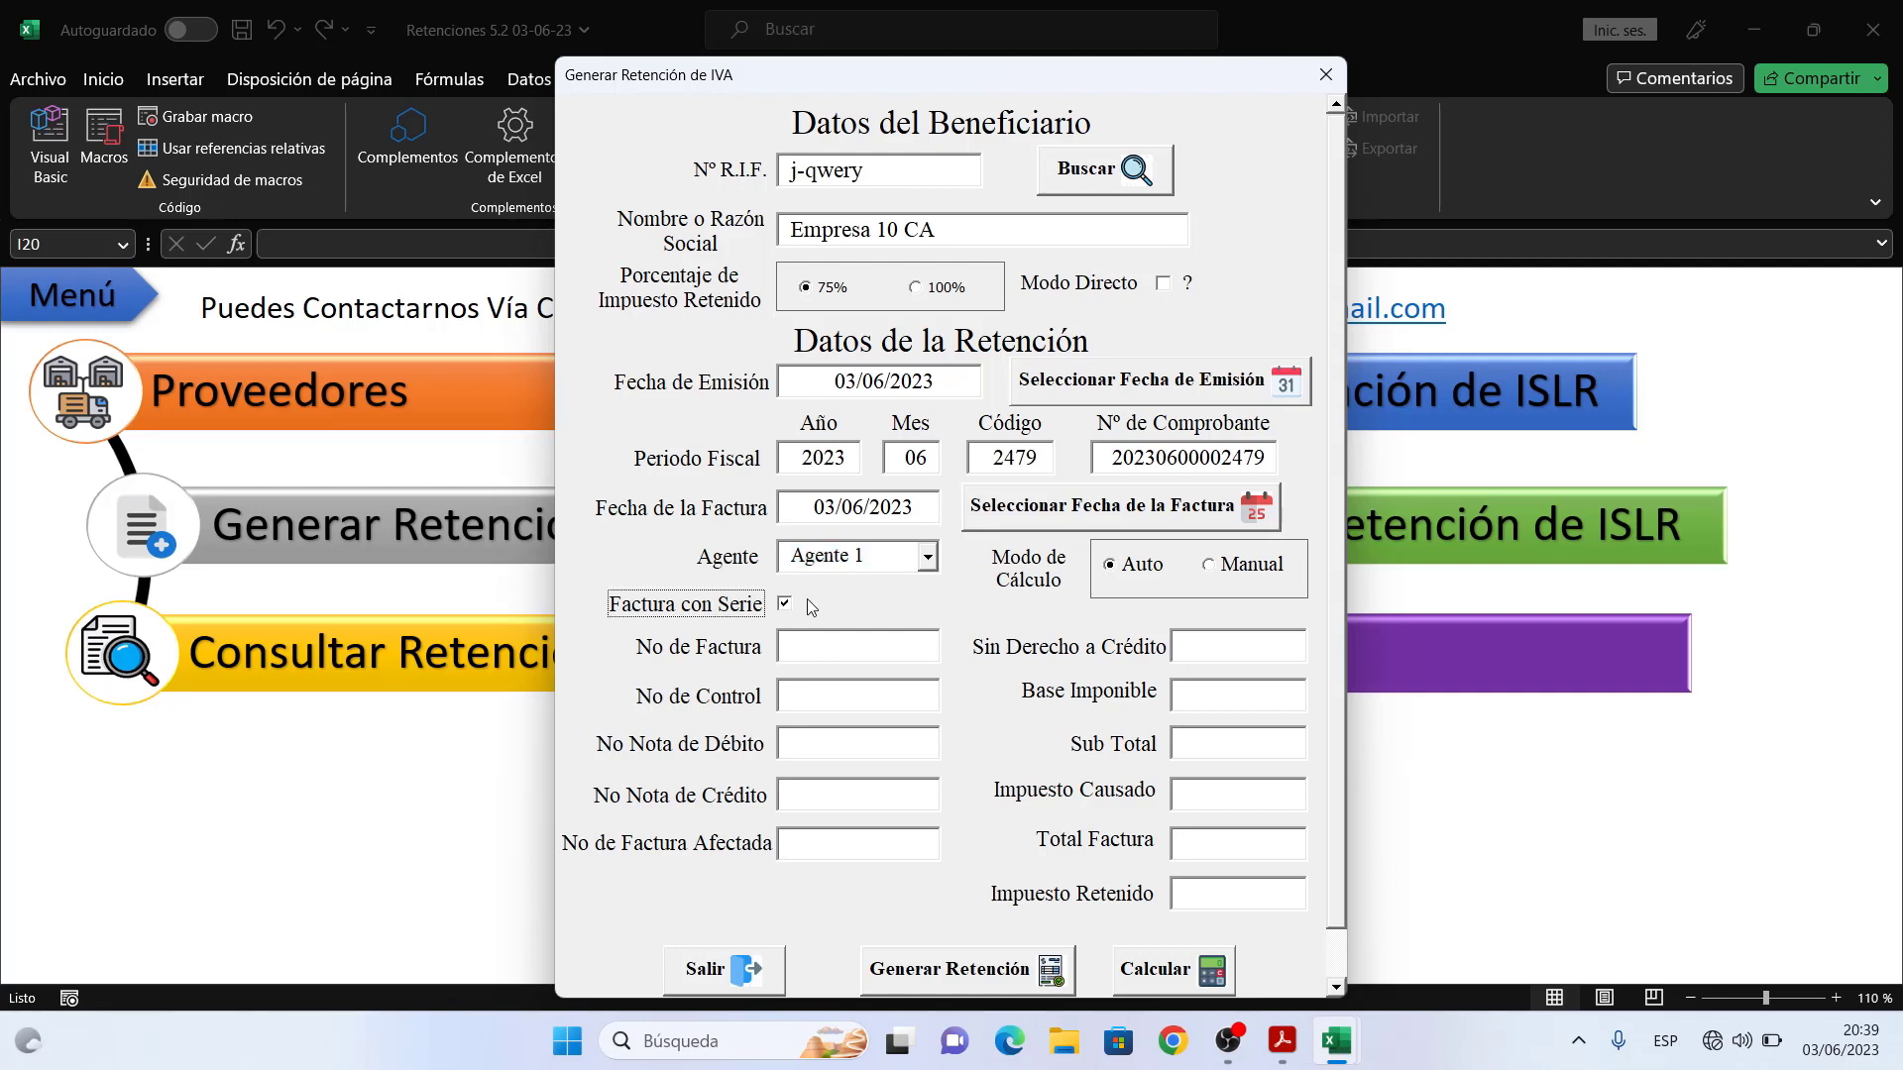
pyautogui.click(785, 605)
pyautogui.click(827, 652)
# - Enter invoice q123, control r123, debit note s123, credit note t123 and affected invoice u123
pyautogui.write('q123')
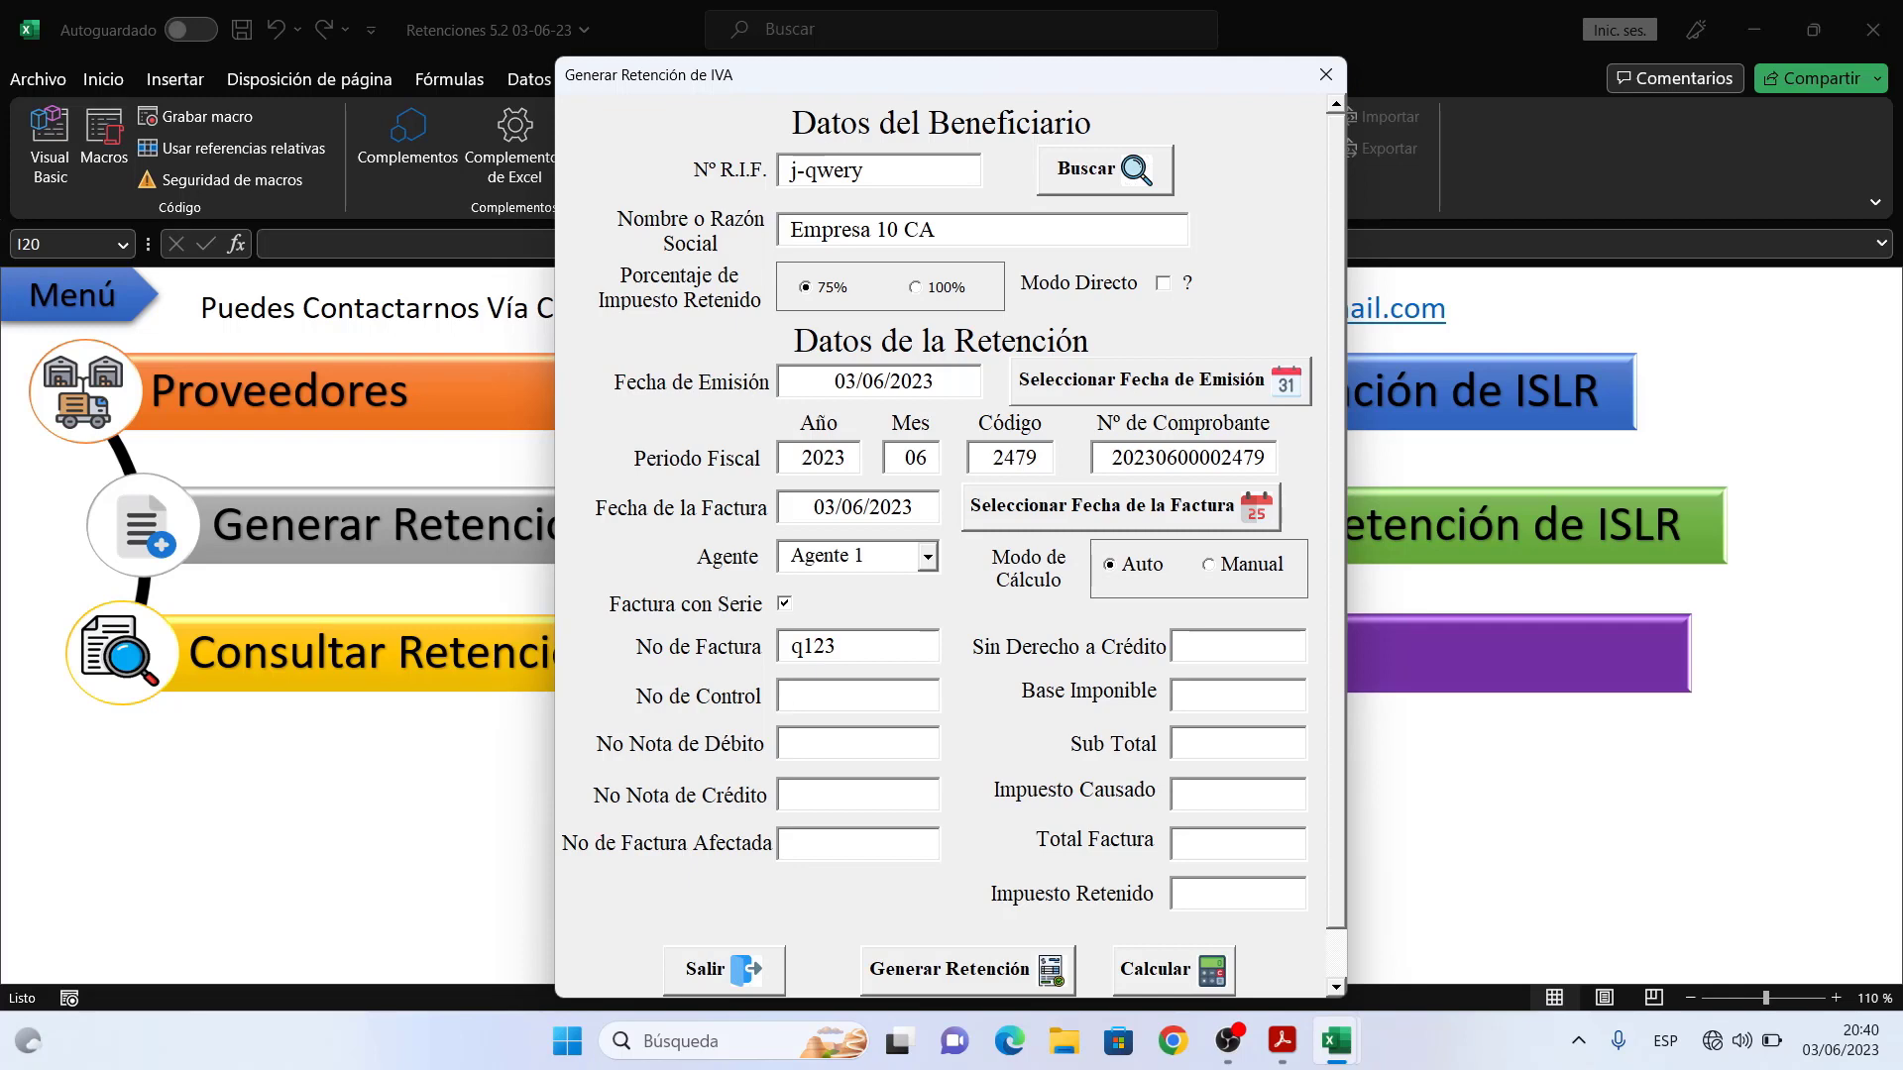
pyautogui.write('r123')
pyautogui.click(840, 747)
pyautogui.write('s123t123u123')
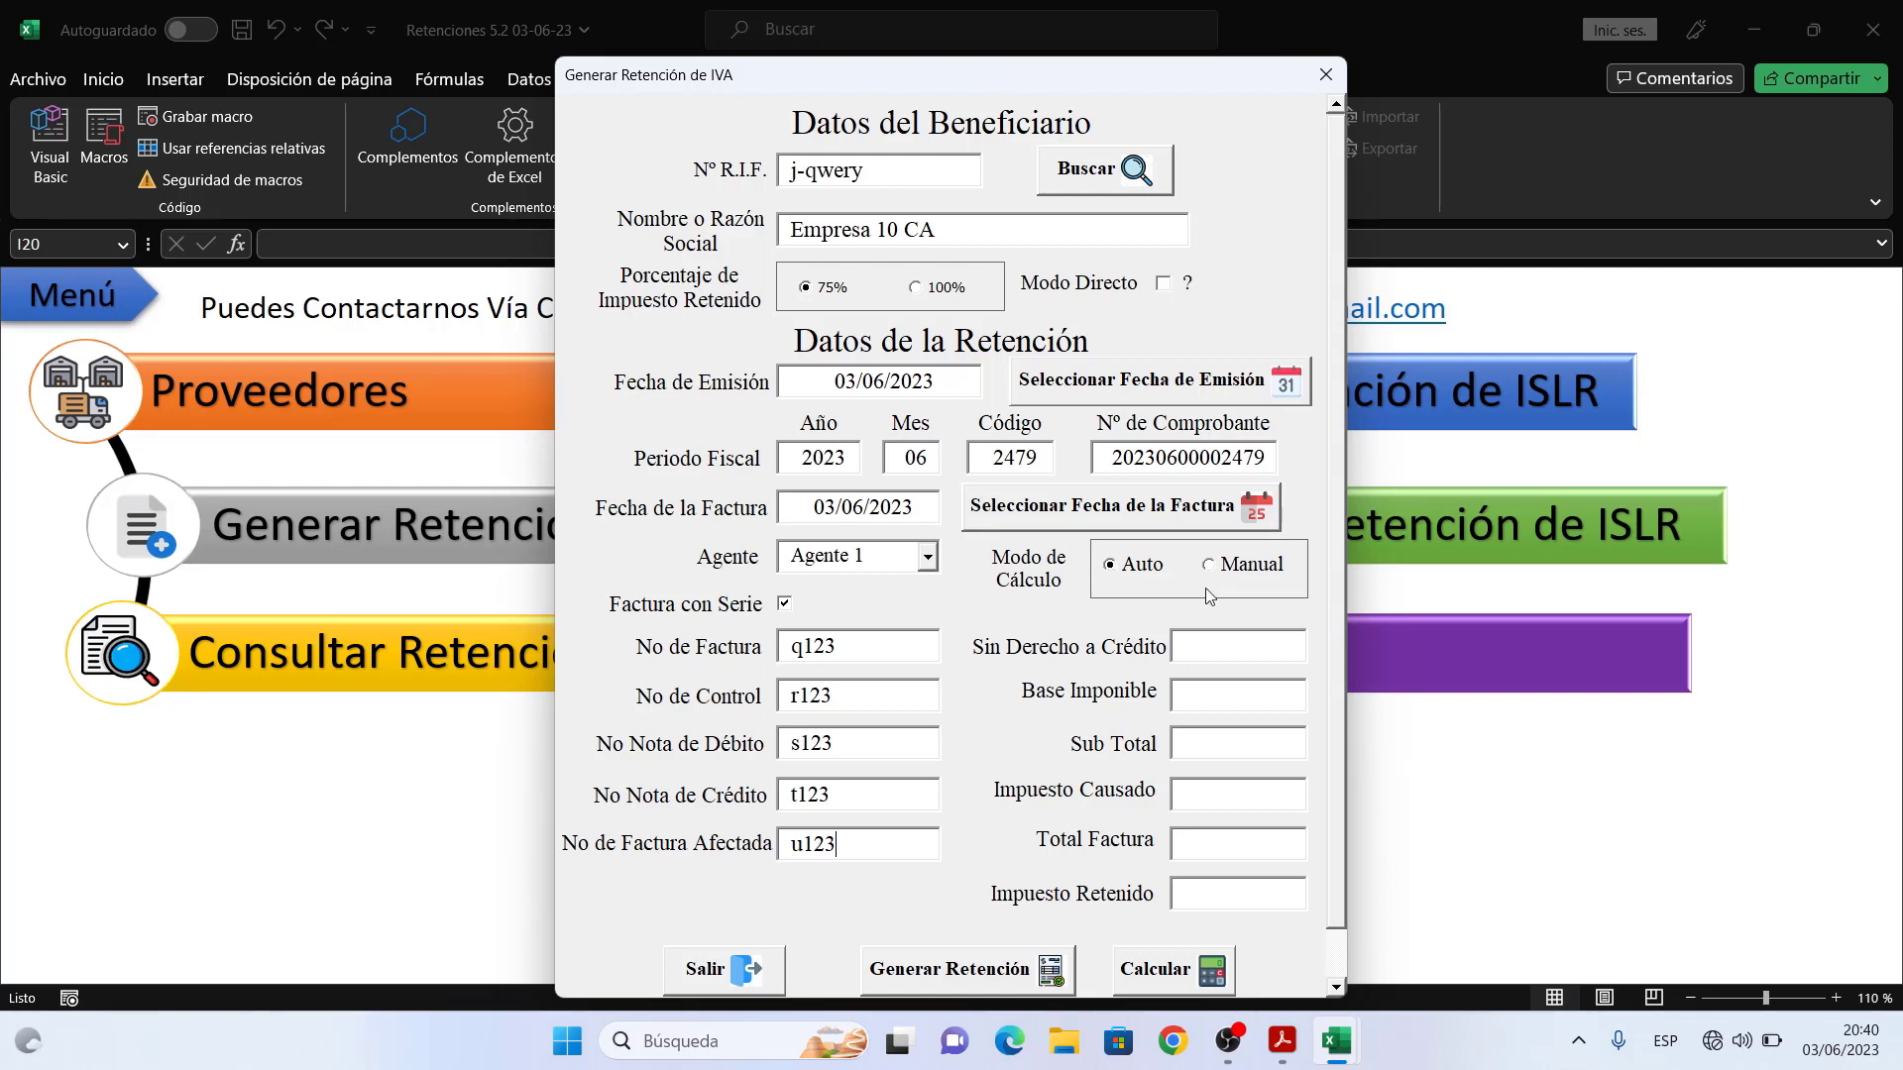
# - Enter 200 non-creditable and 100 taxable base, then calculate totals: 316,00 invoice, 12,00 withheld
pyautogui.moveTo(1331, 583); pyautogui.dragTo(1337, 640)
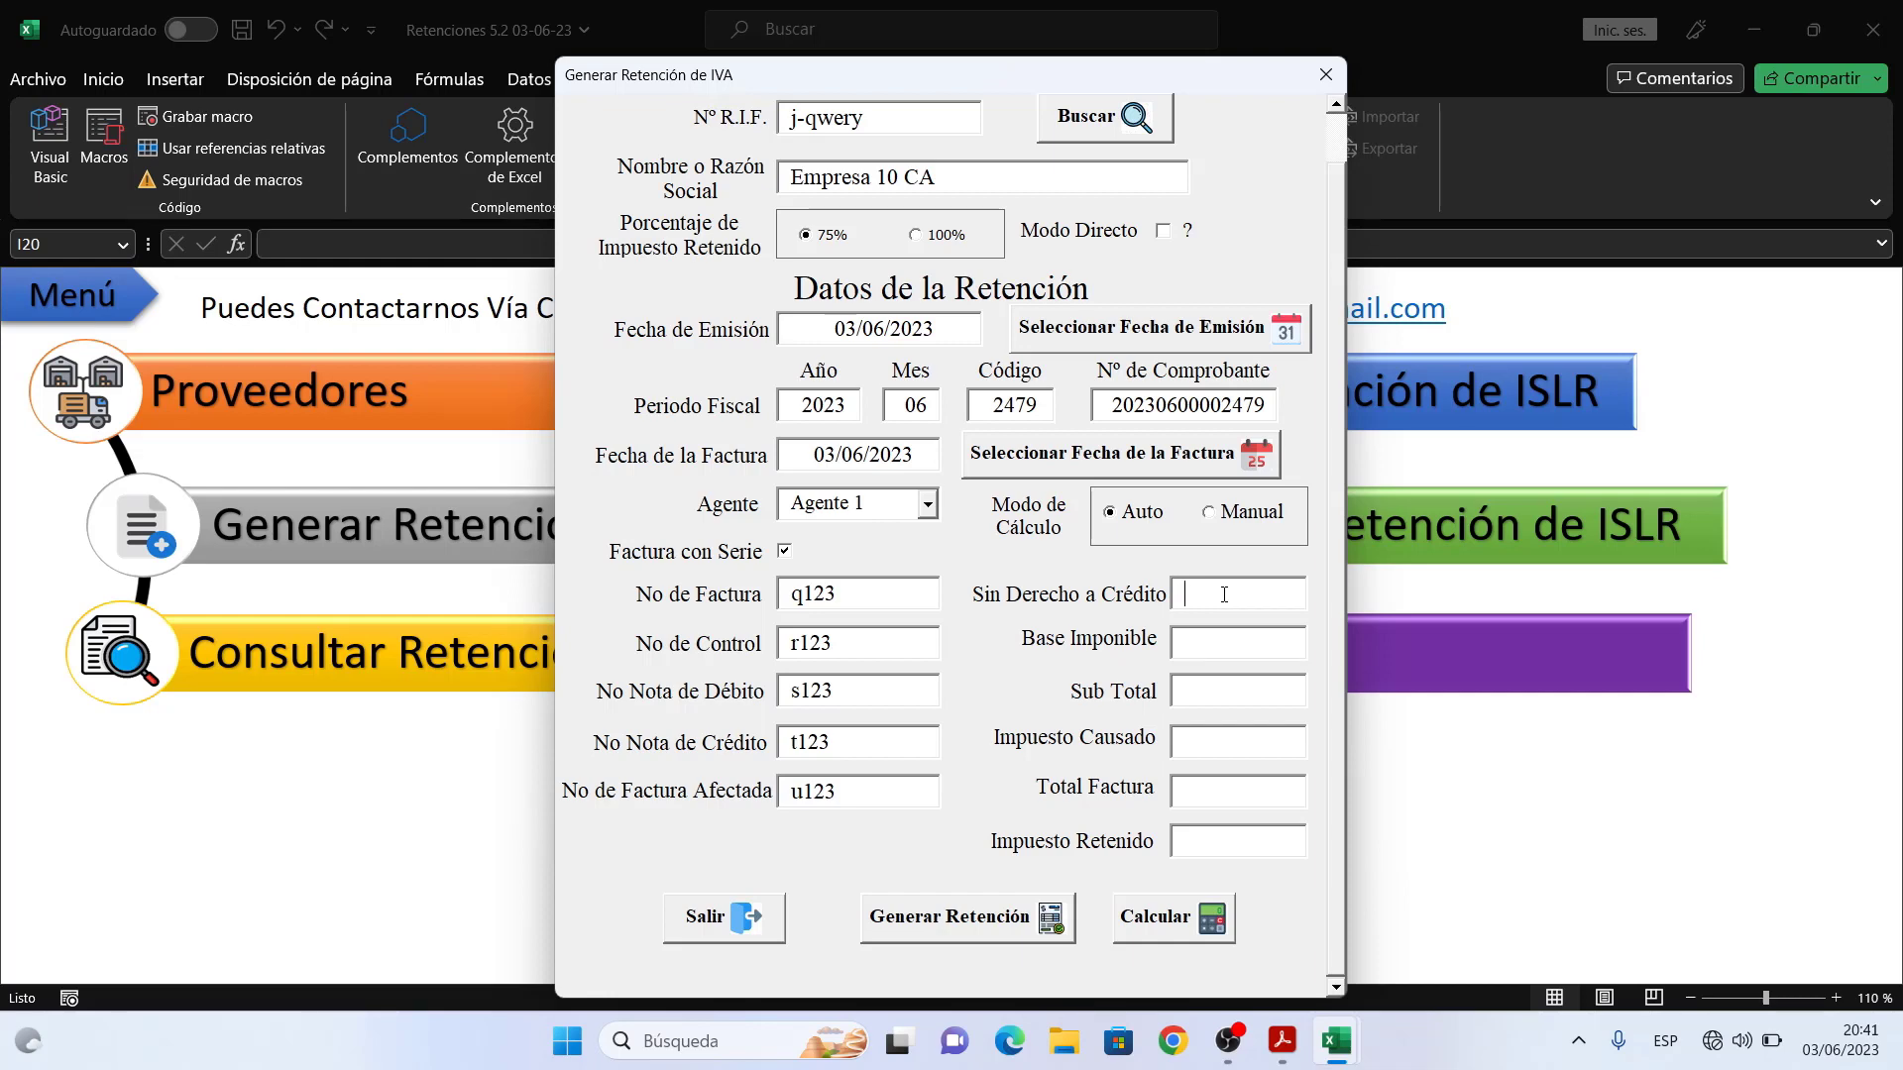
pyautogui.write('200')
pyautogui.click(1237, 642)
pyautogui.write('100')
pyautogui.click(1246, 692)
pyautogui.click(1192, 919)
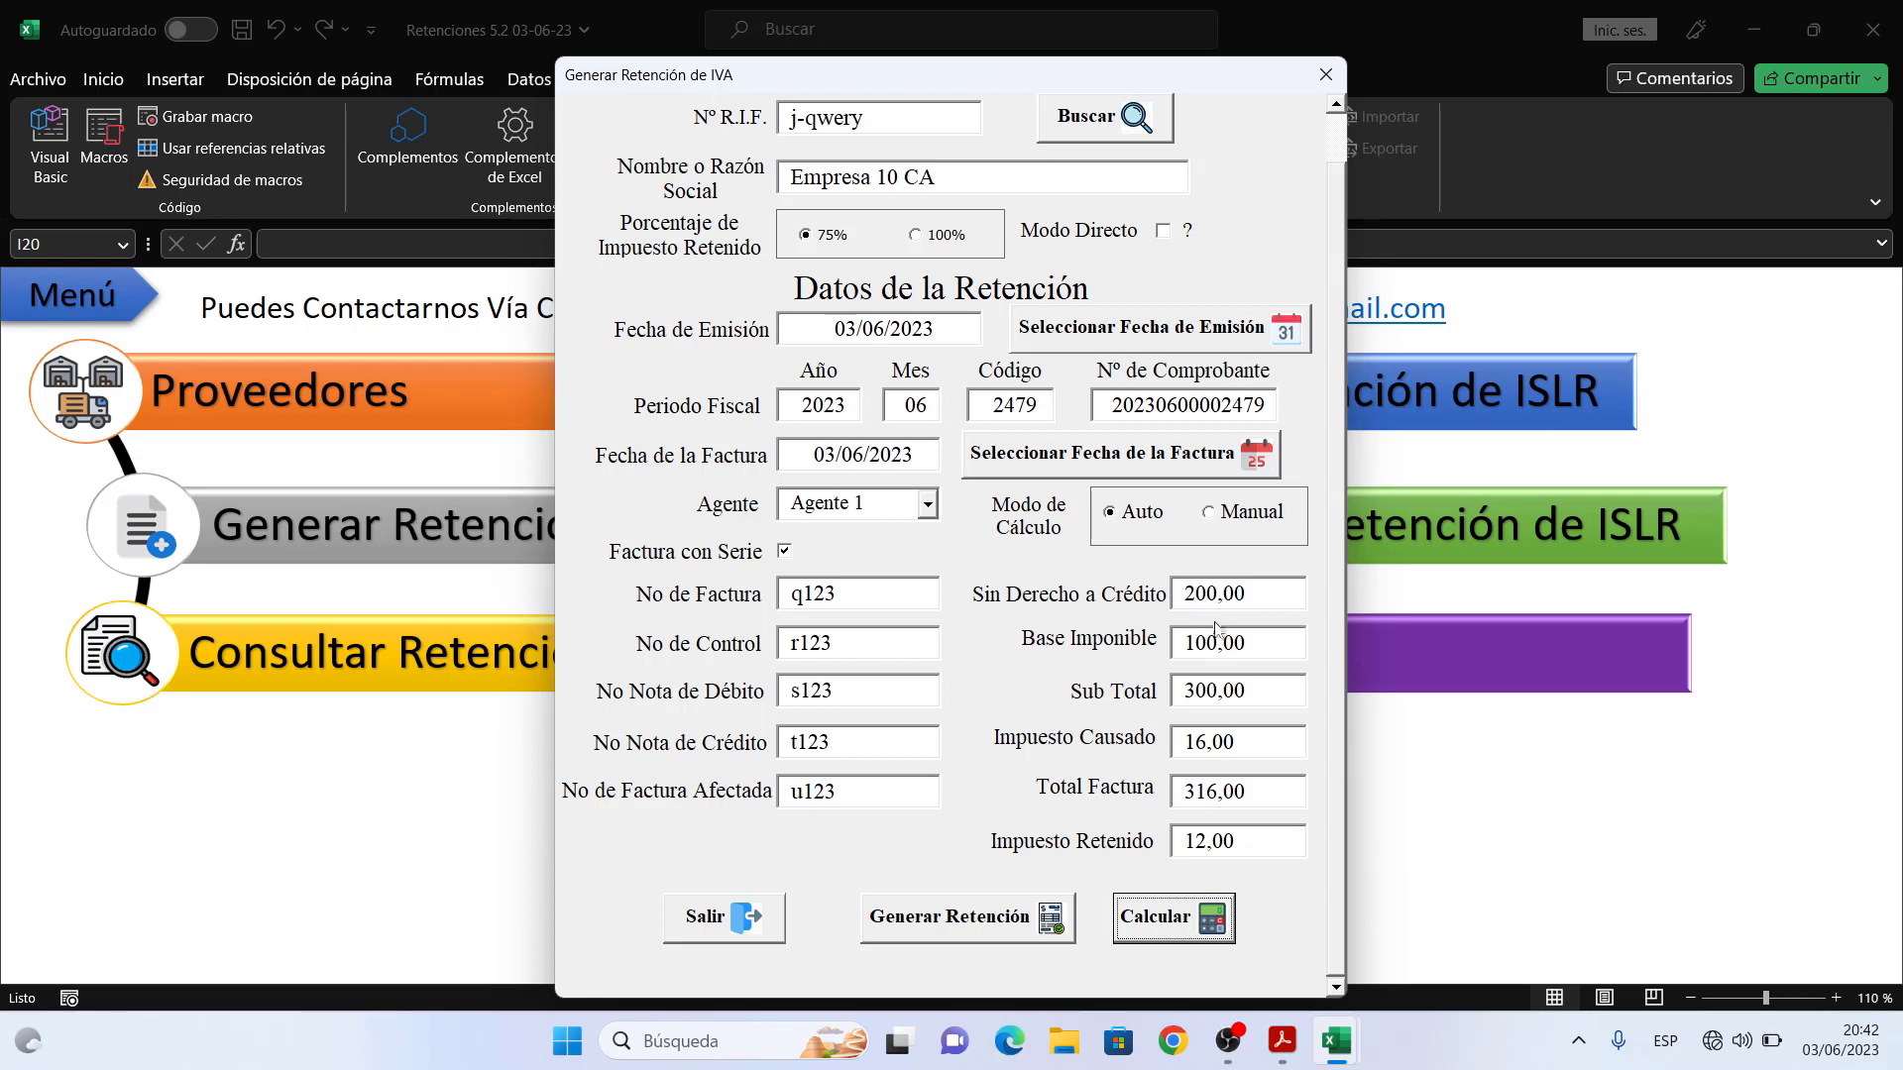
# - Generate the IVA retention voucher and acknowledge the success message
pyautogui.click(986, 921)
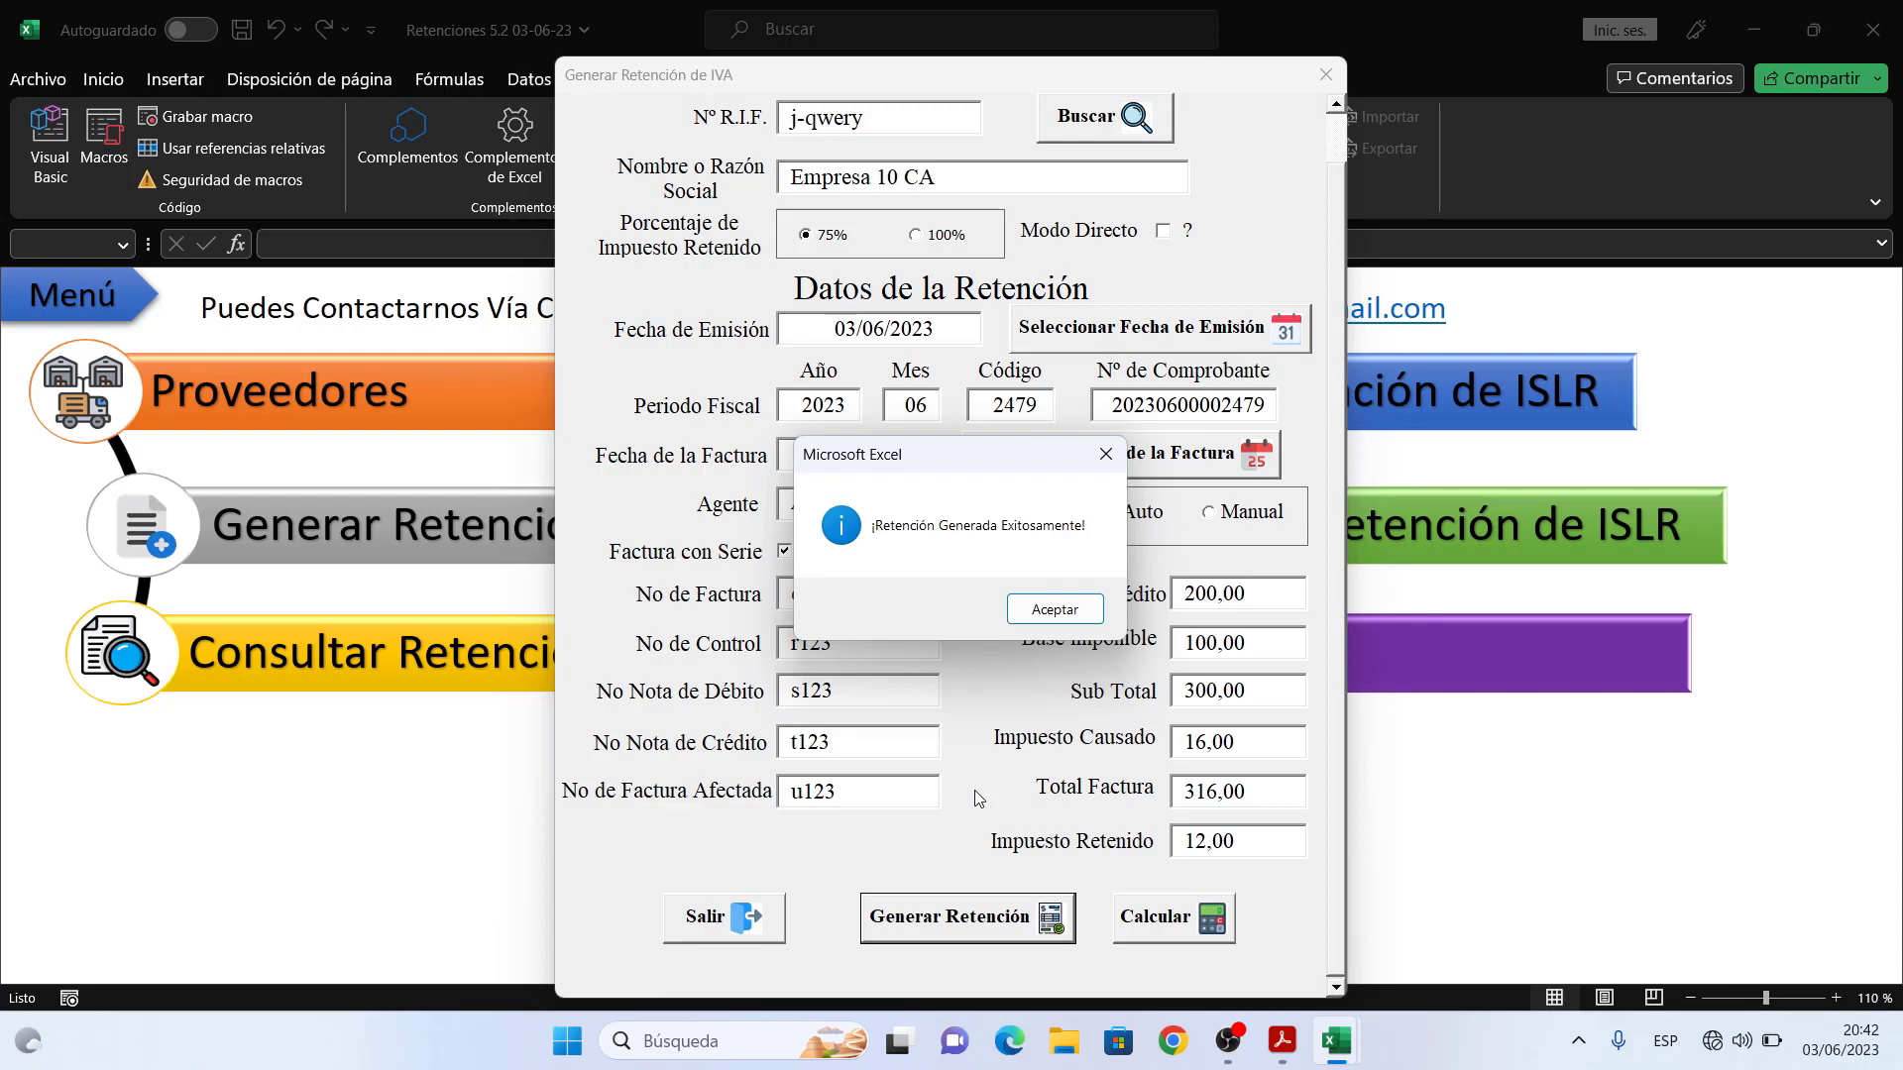
pyautogui.click(1069, 608)
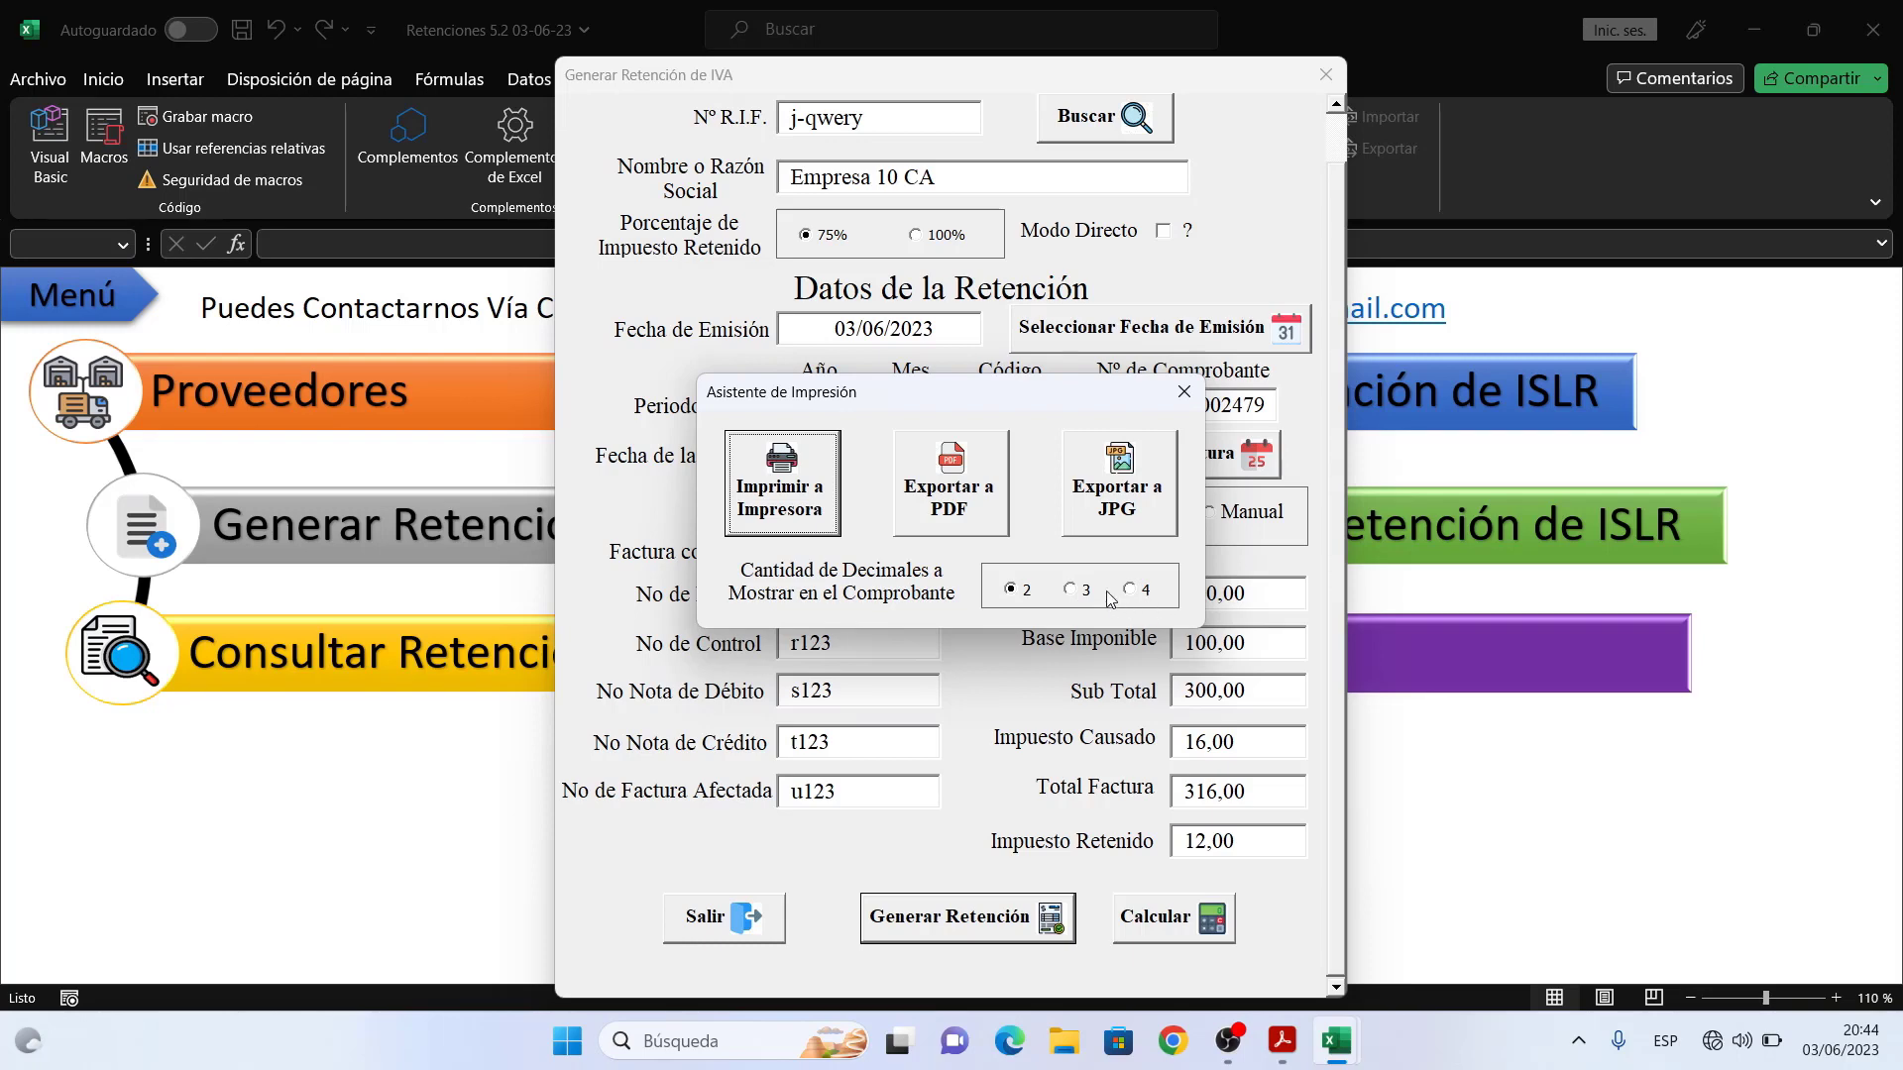
# - Begin exporting the IVA retention voucher to PDF and confirm the export prompt
pyautogui.click(927, 473)
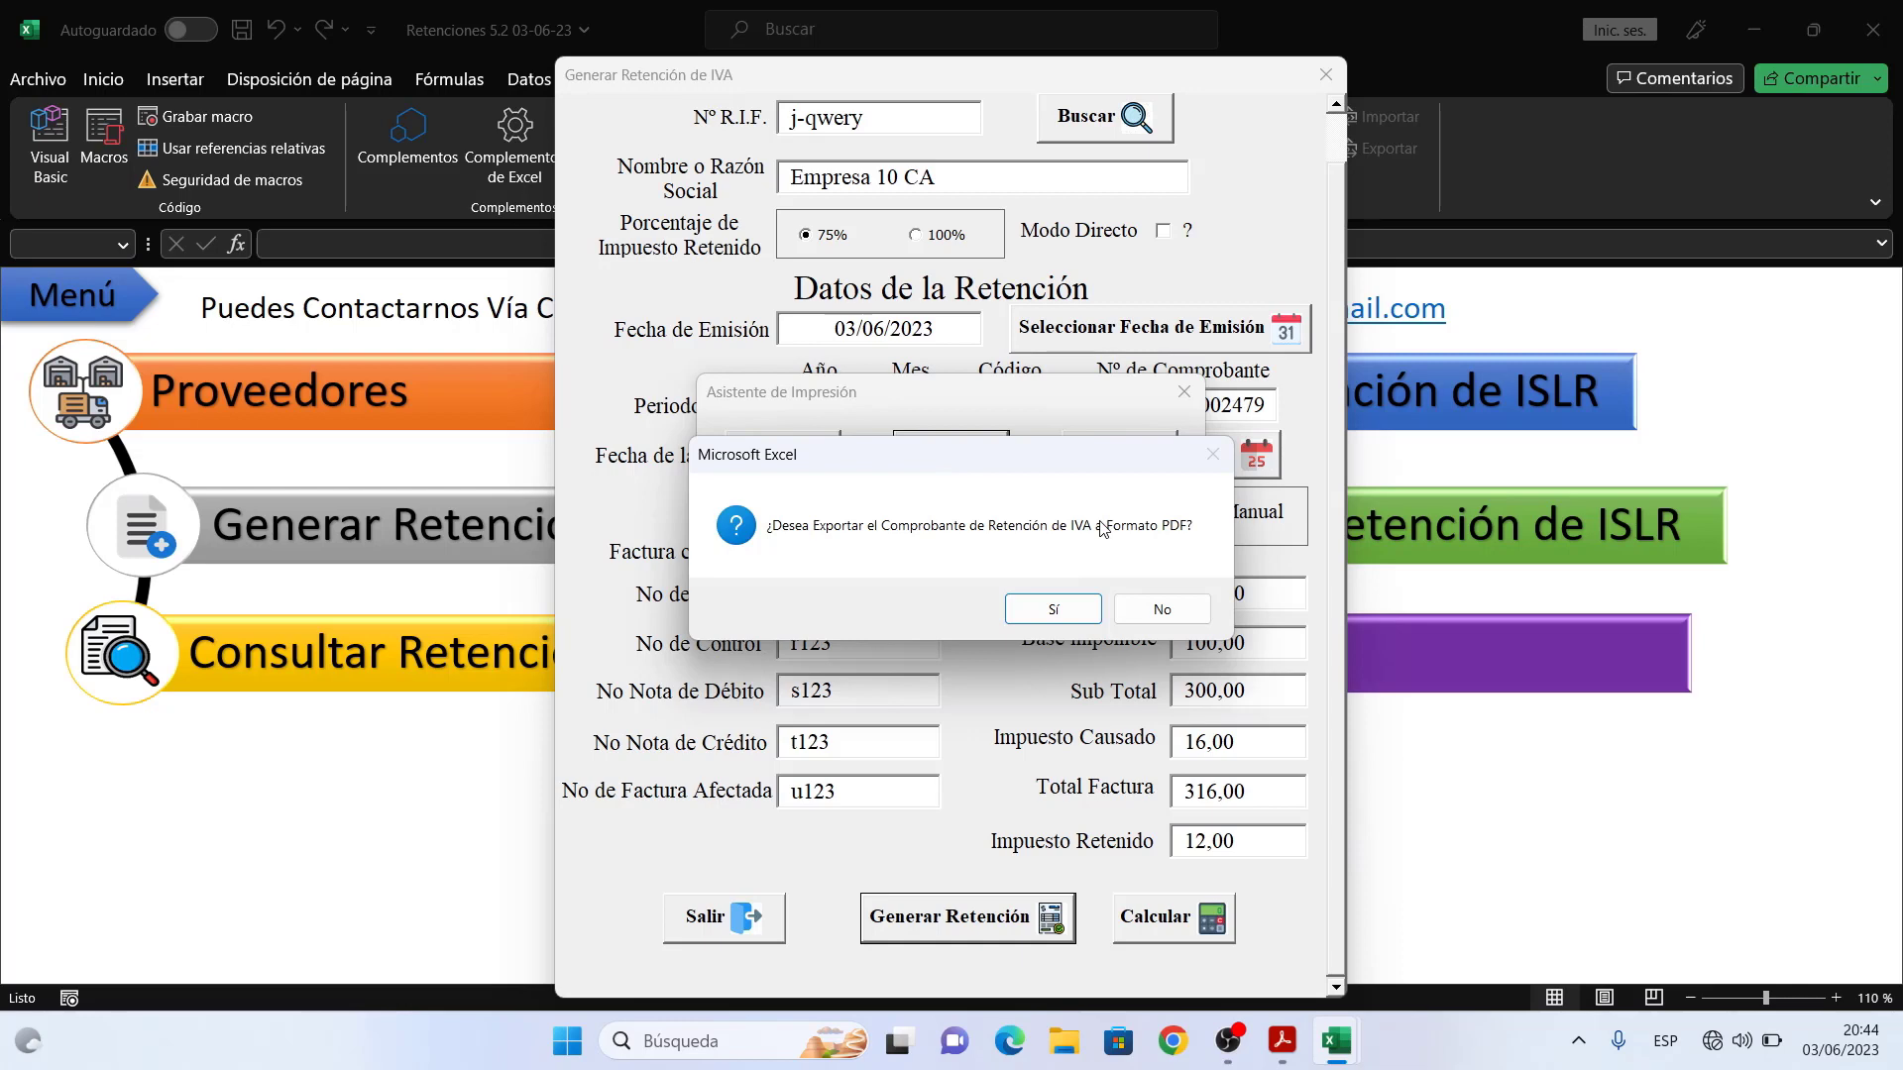
pyautogui.click(1052, 609)
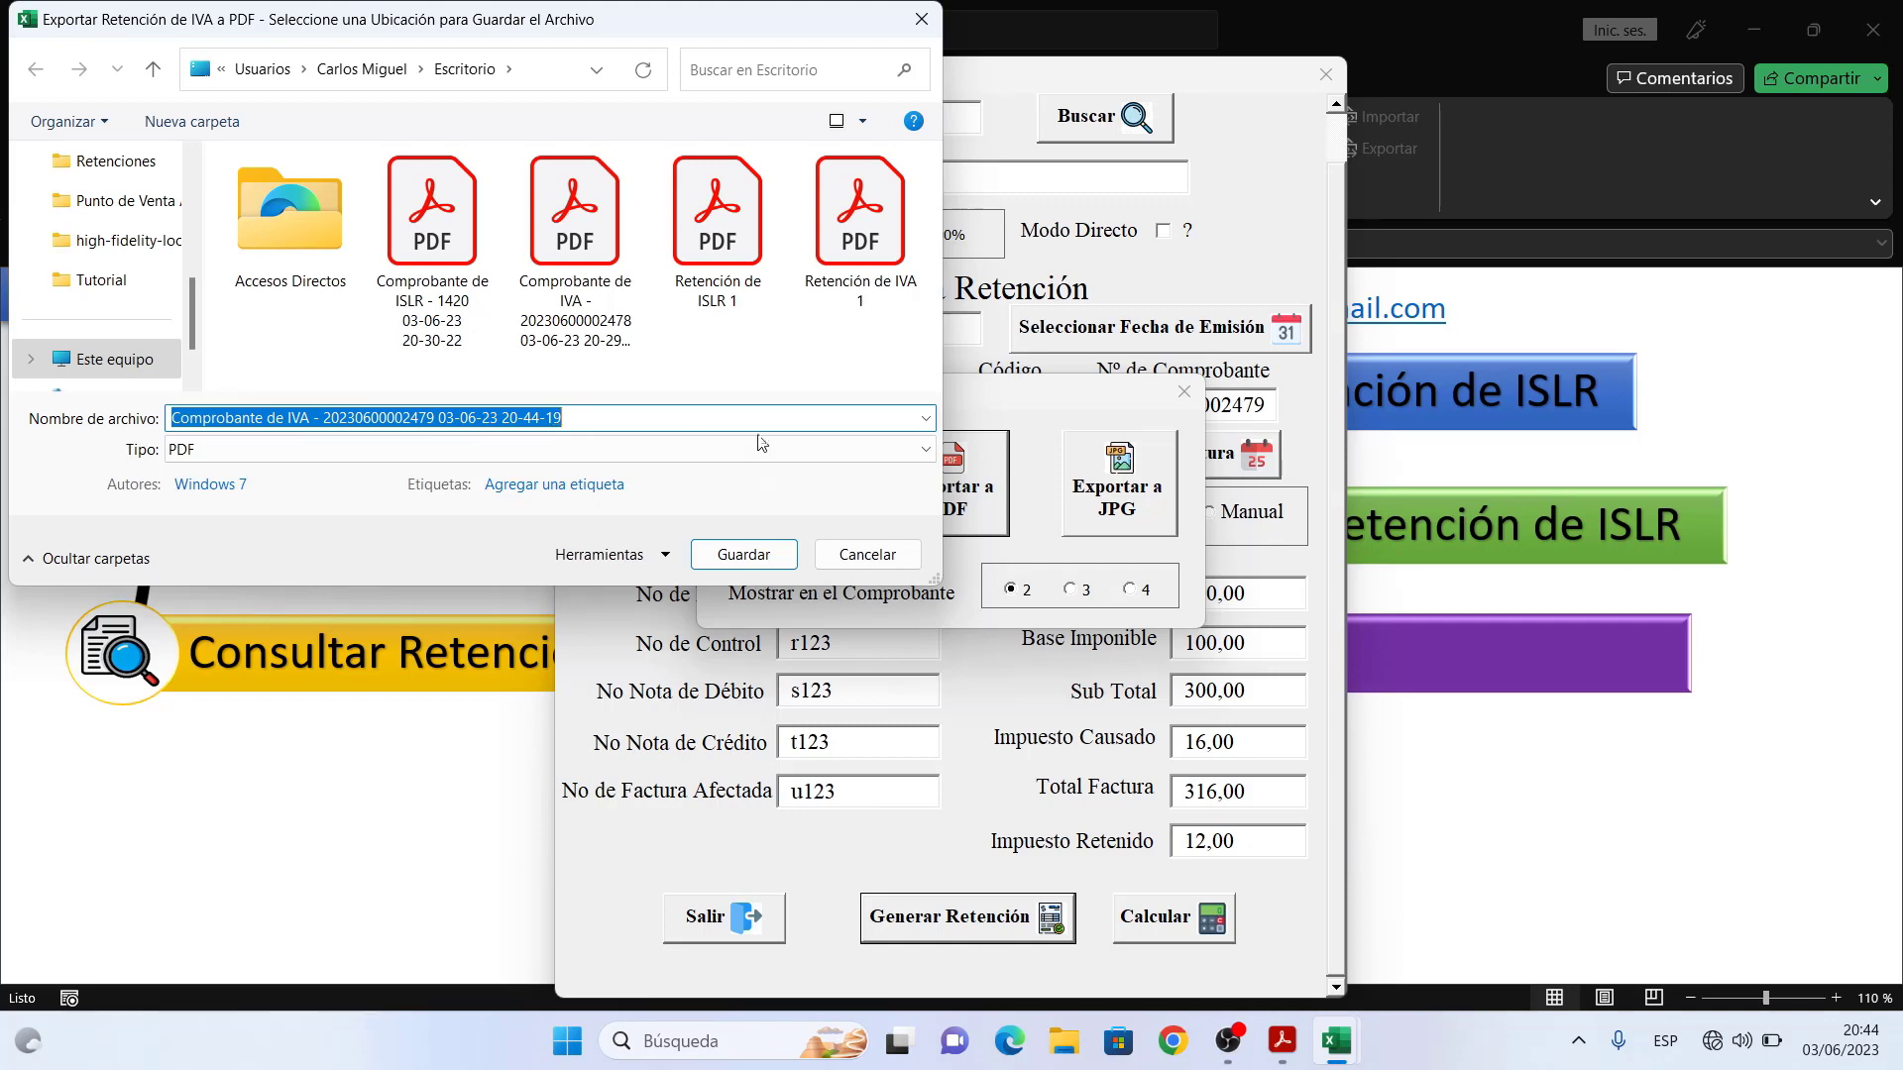
# - Save the Comprobante de IVA PDF to the Desktop and view it in Acrobat at 100%
pyautogui.click(755, 556)
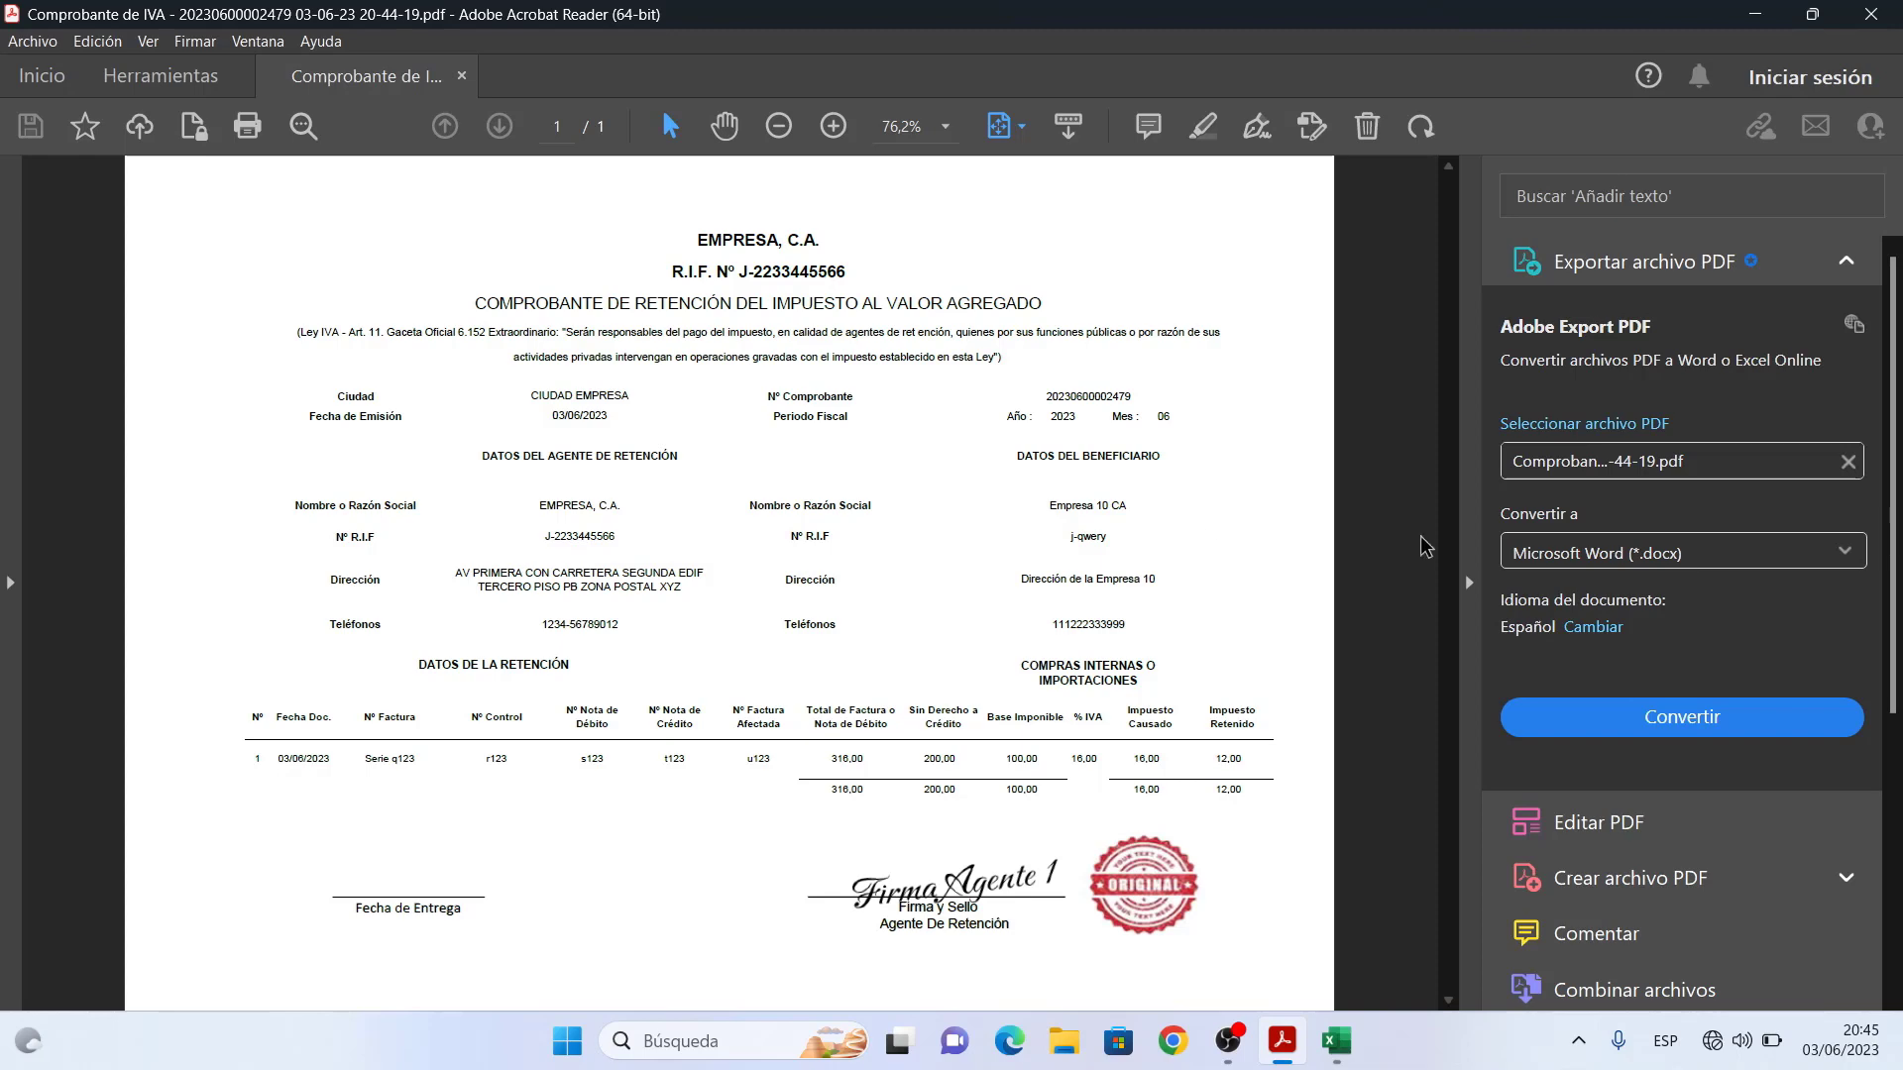
pyautogui.click(1469, 577)
pyautogui.click(833, 126)
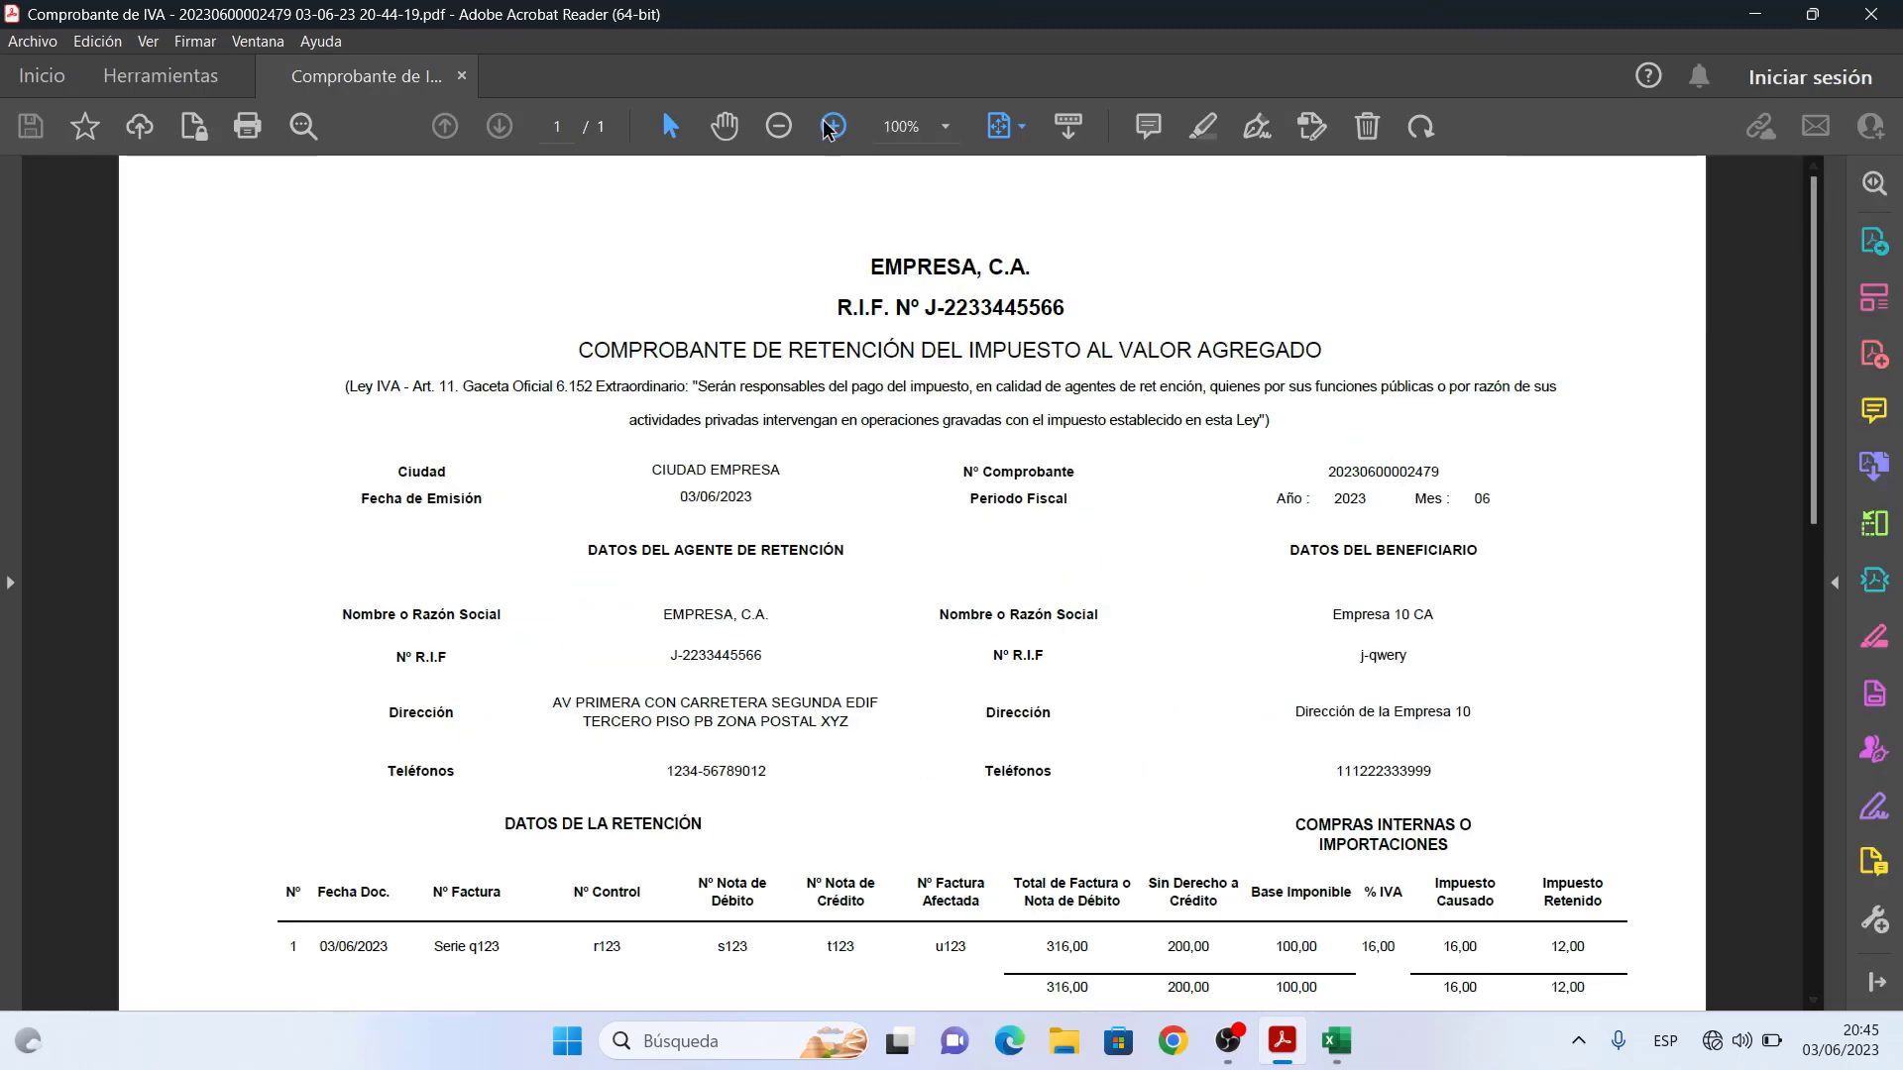
pyautogui.click(733, 129)
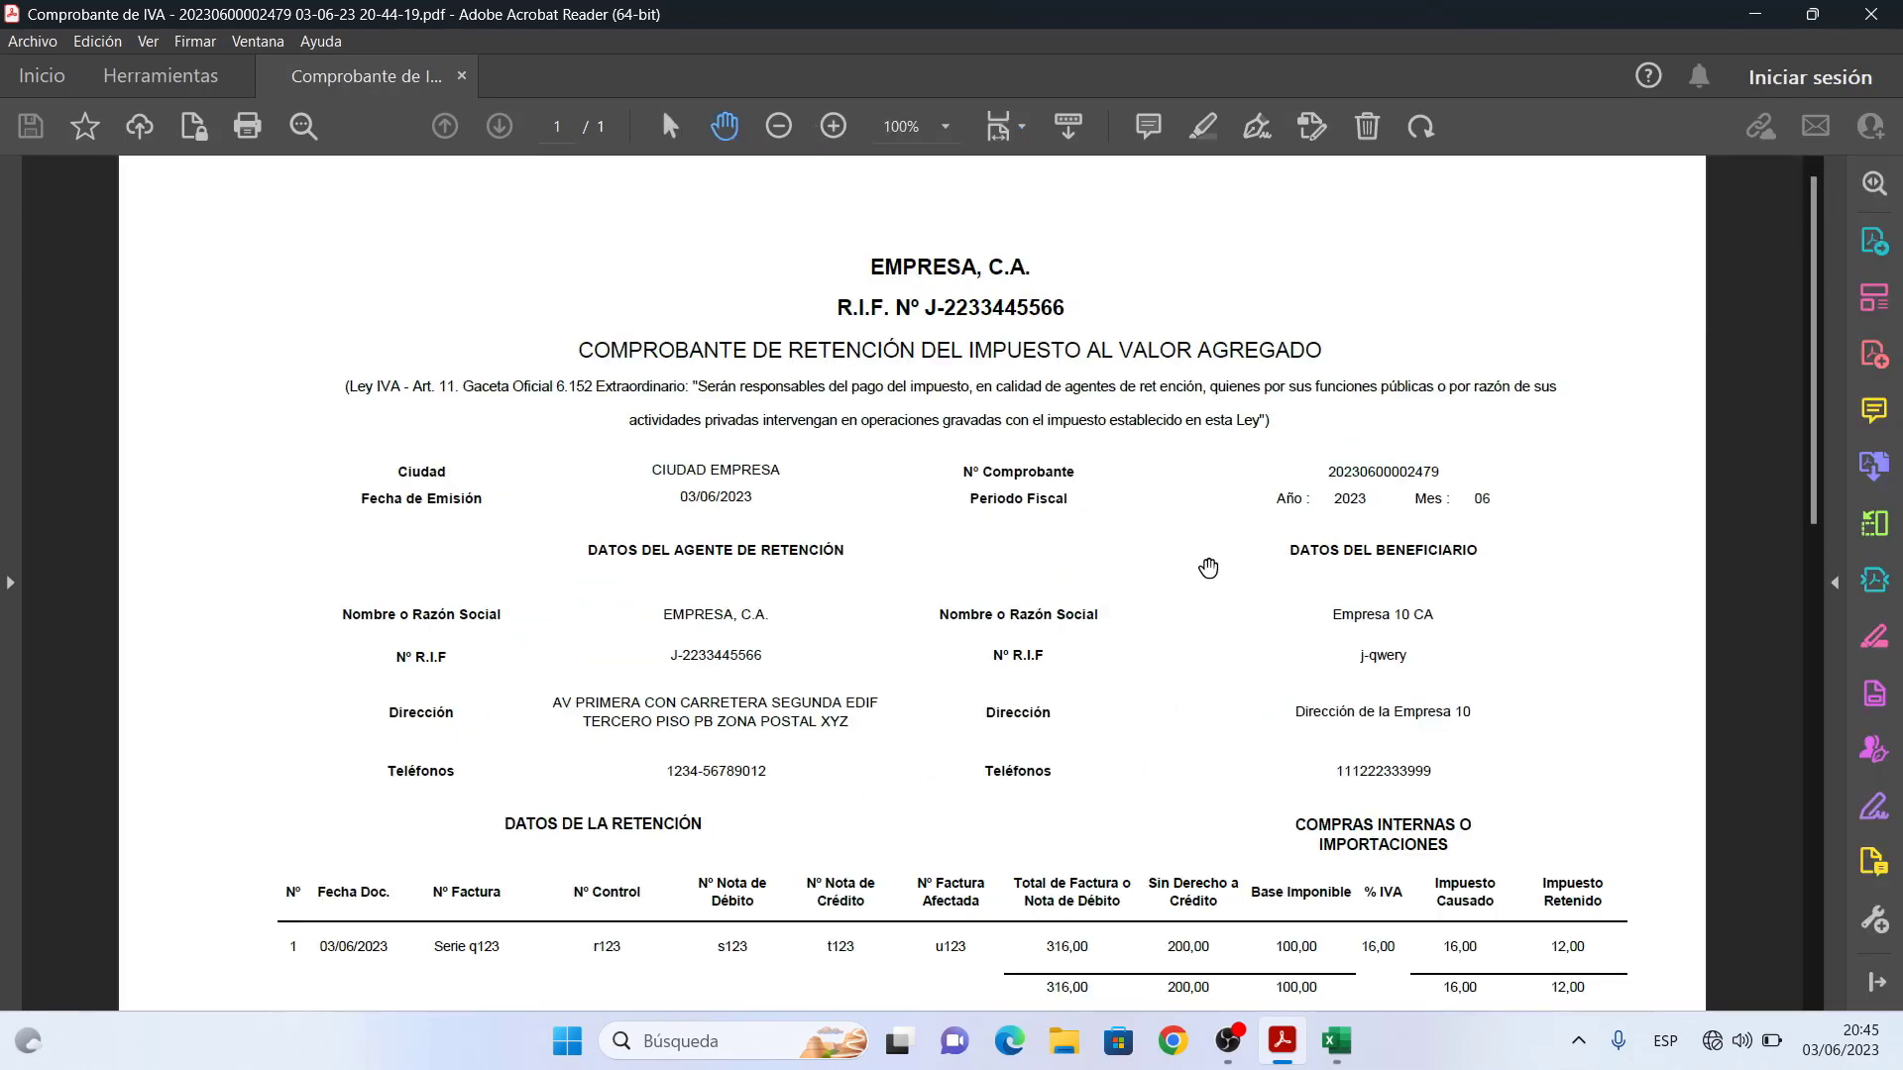
pyautogui.moveTo(1206, 568); pyautogui.dragTo(1227, 353)
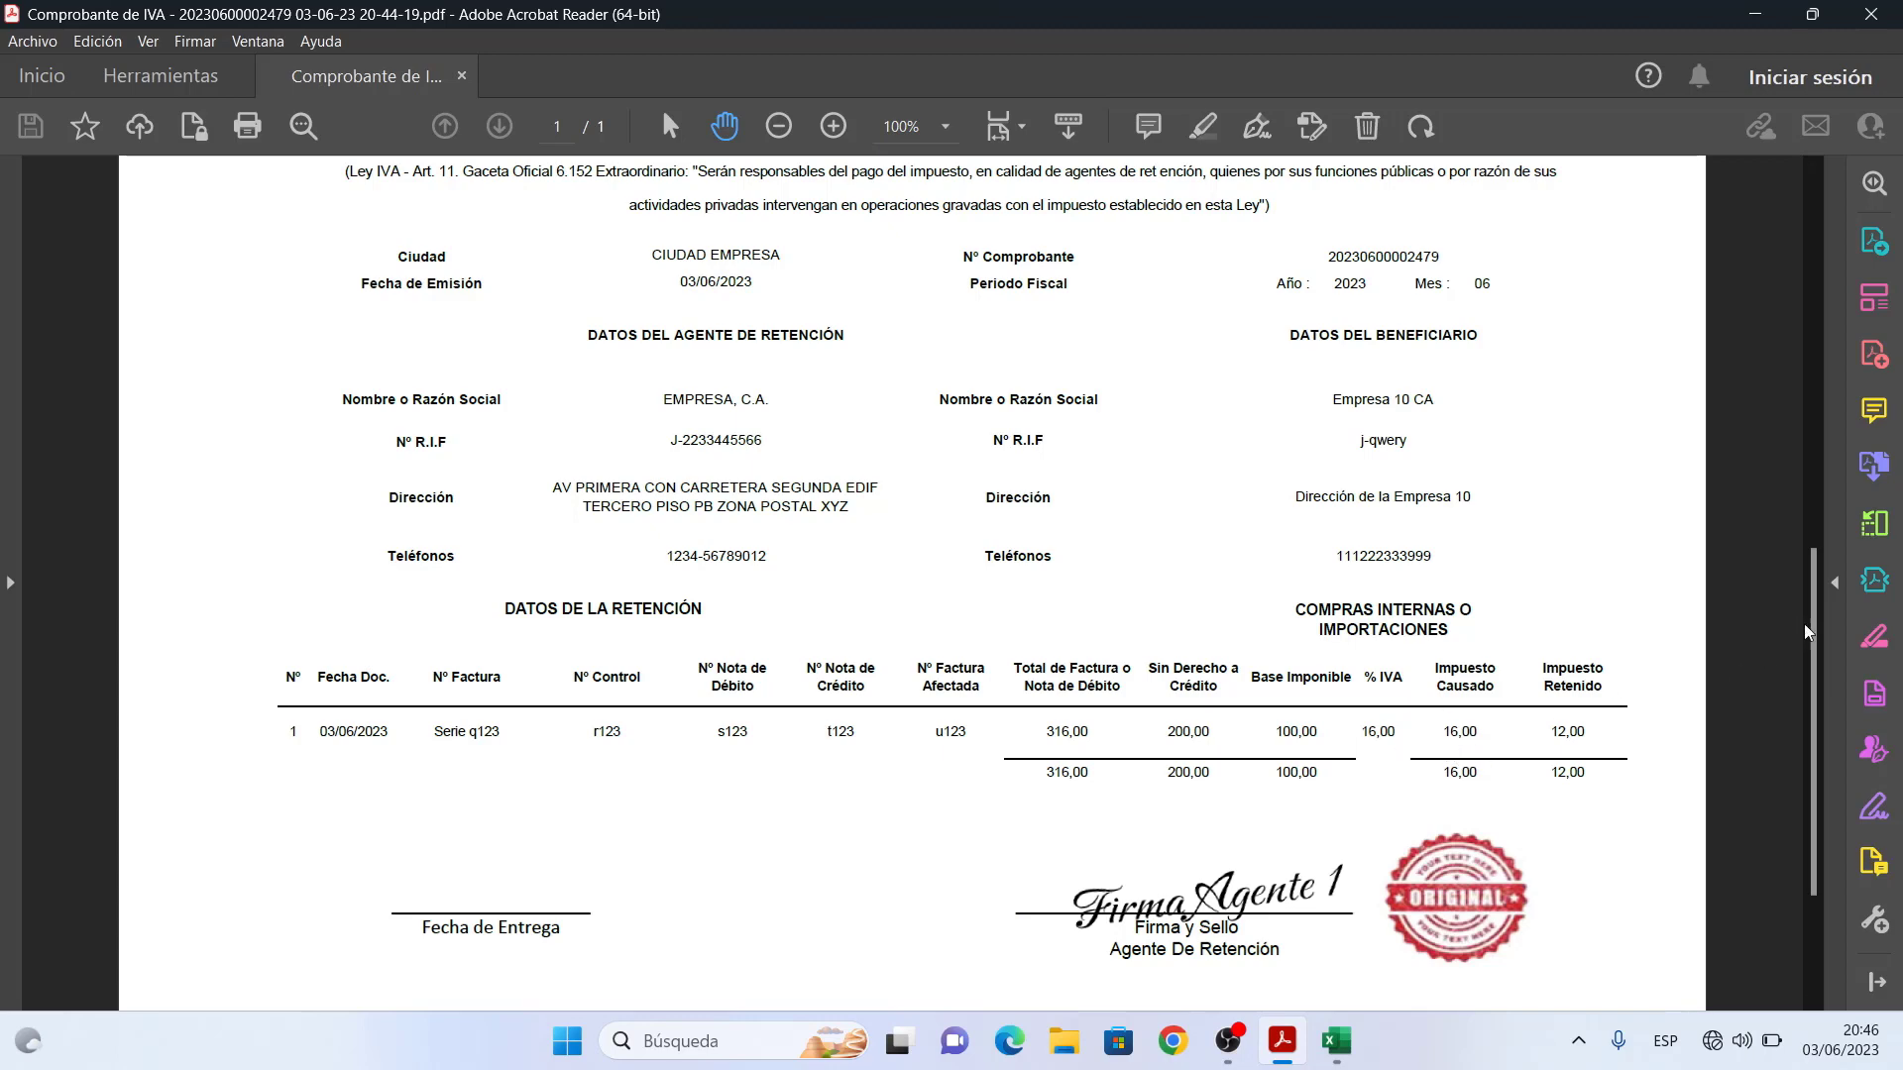
pyautogui.moveTo(1819, 616); pyautogui.dragTo(1812, 721)
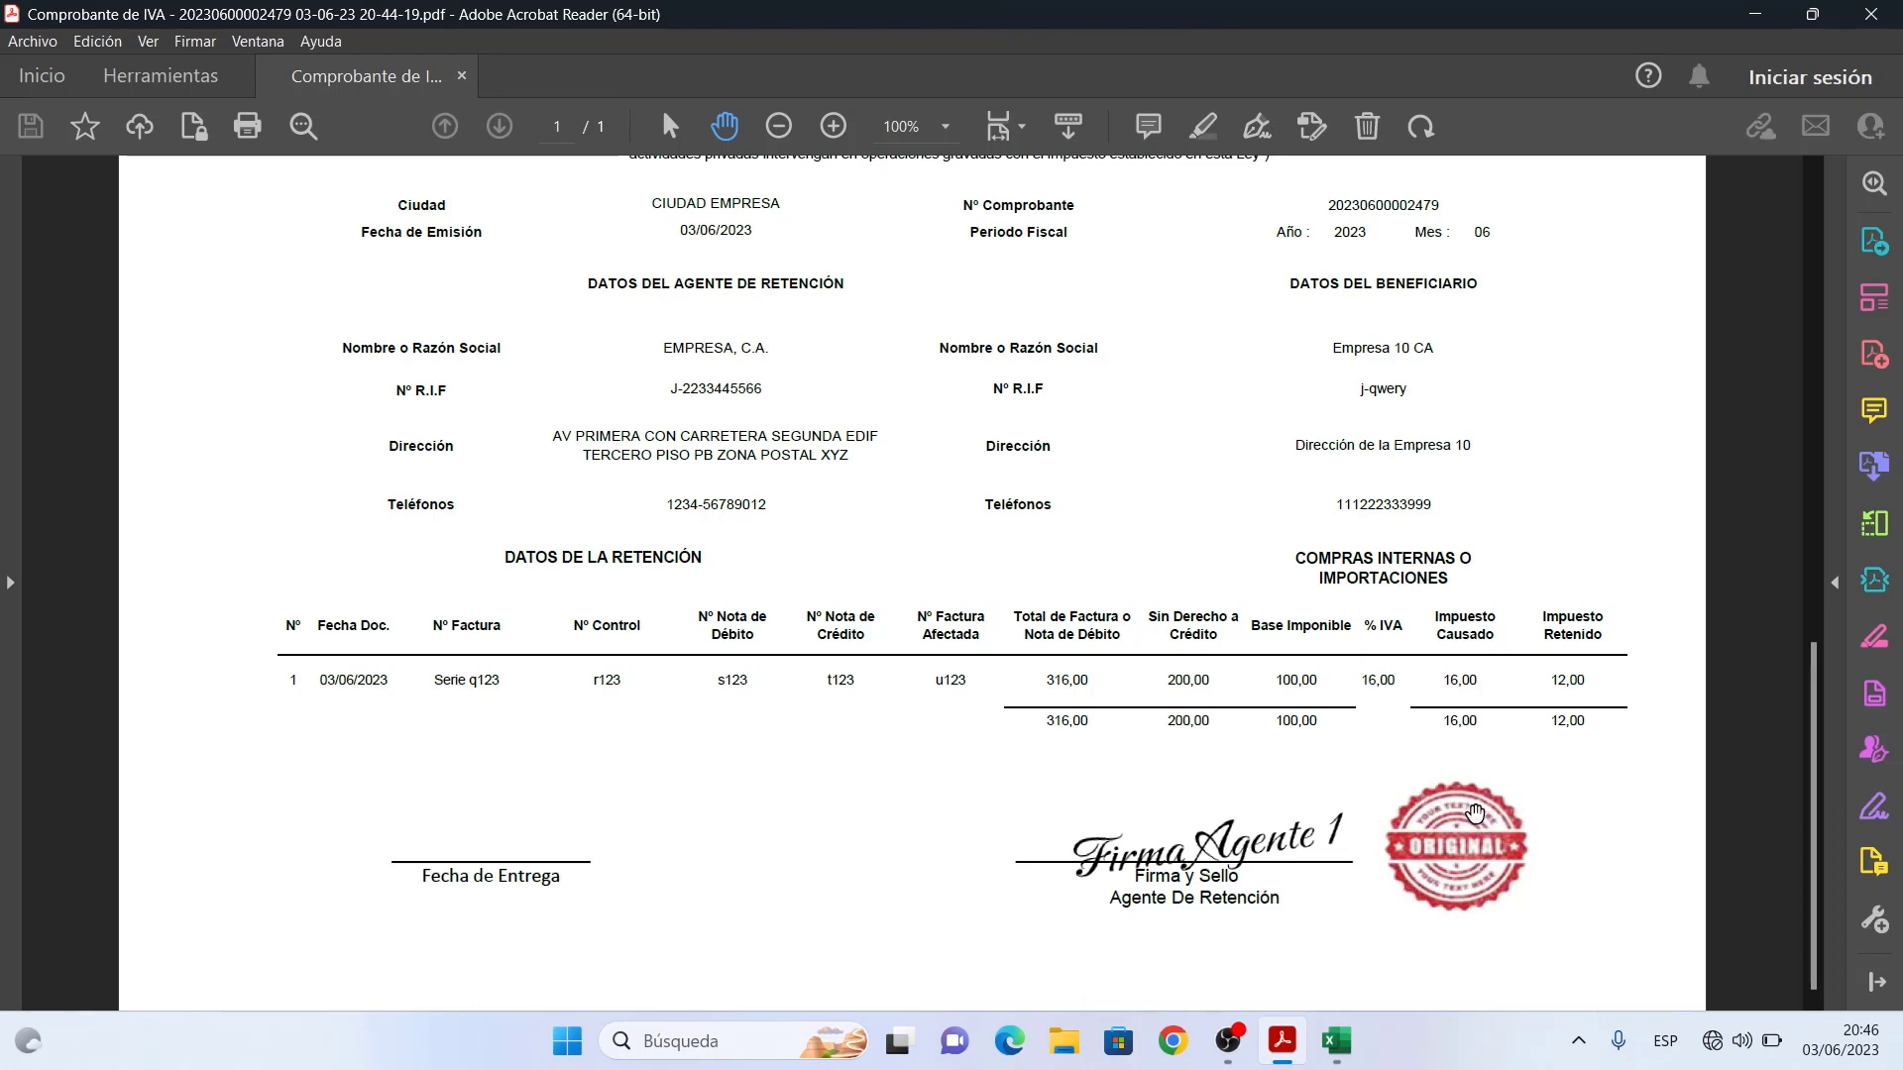
pyautogui.moveTo(1336, 1036)
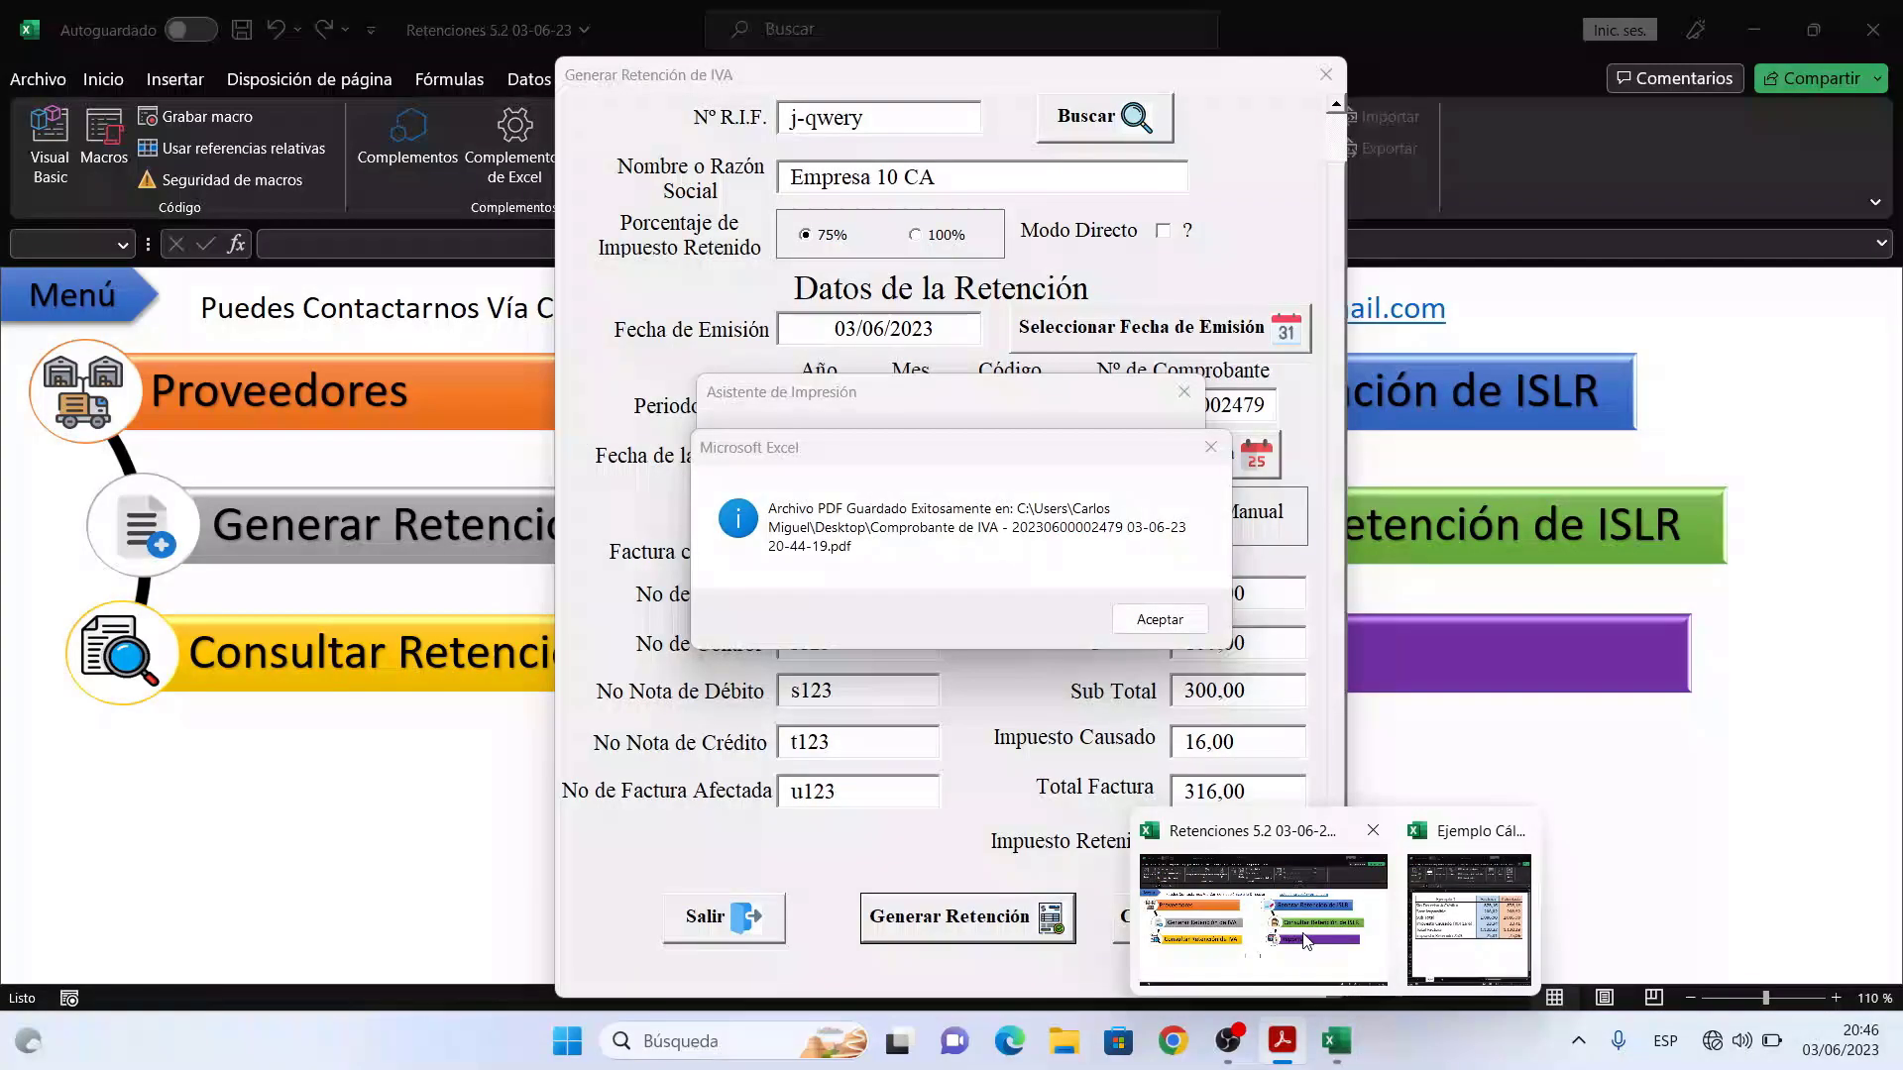
# - Dismiss the PDF message and save the voucher as a Comprobante de IVA JPG on the Desktop
pyautogui.click(1302, 933)
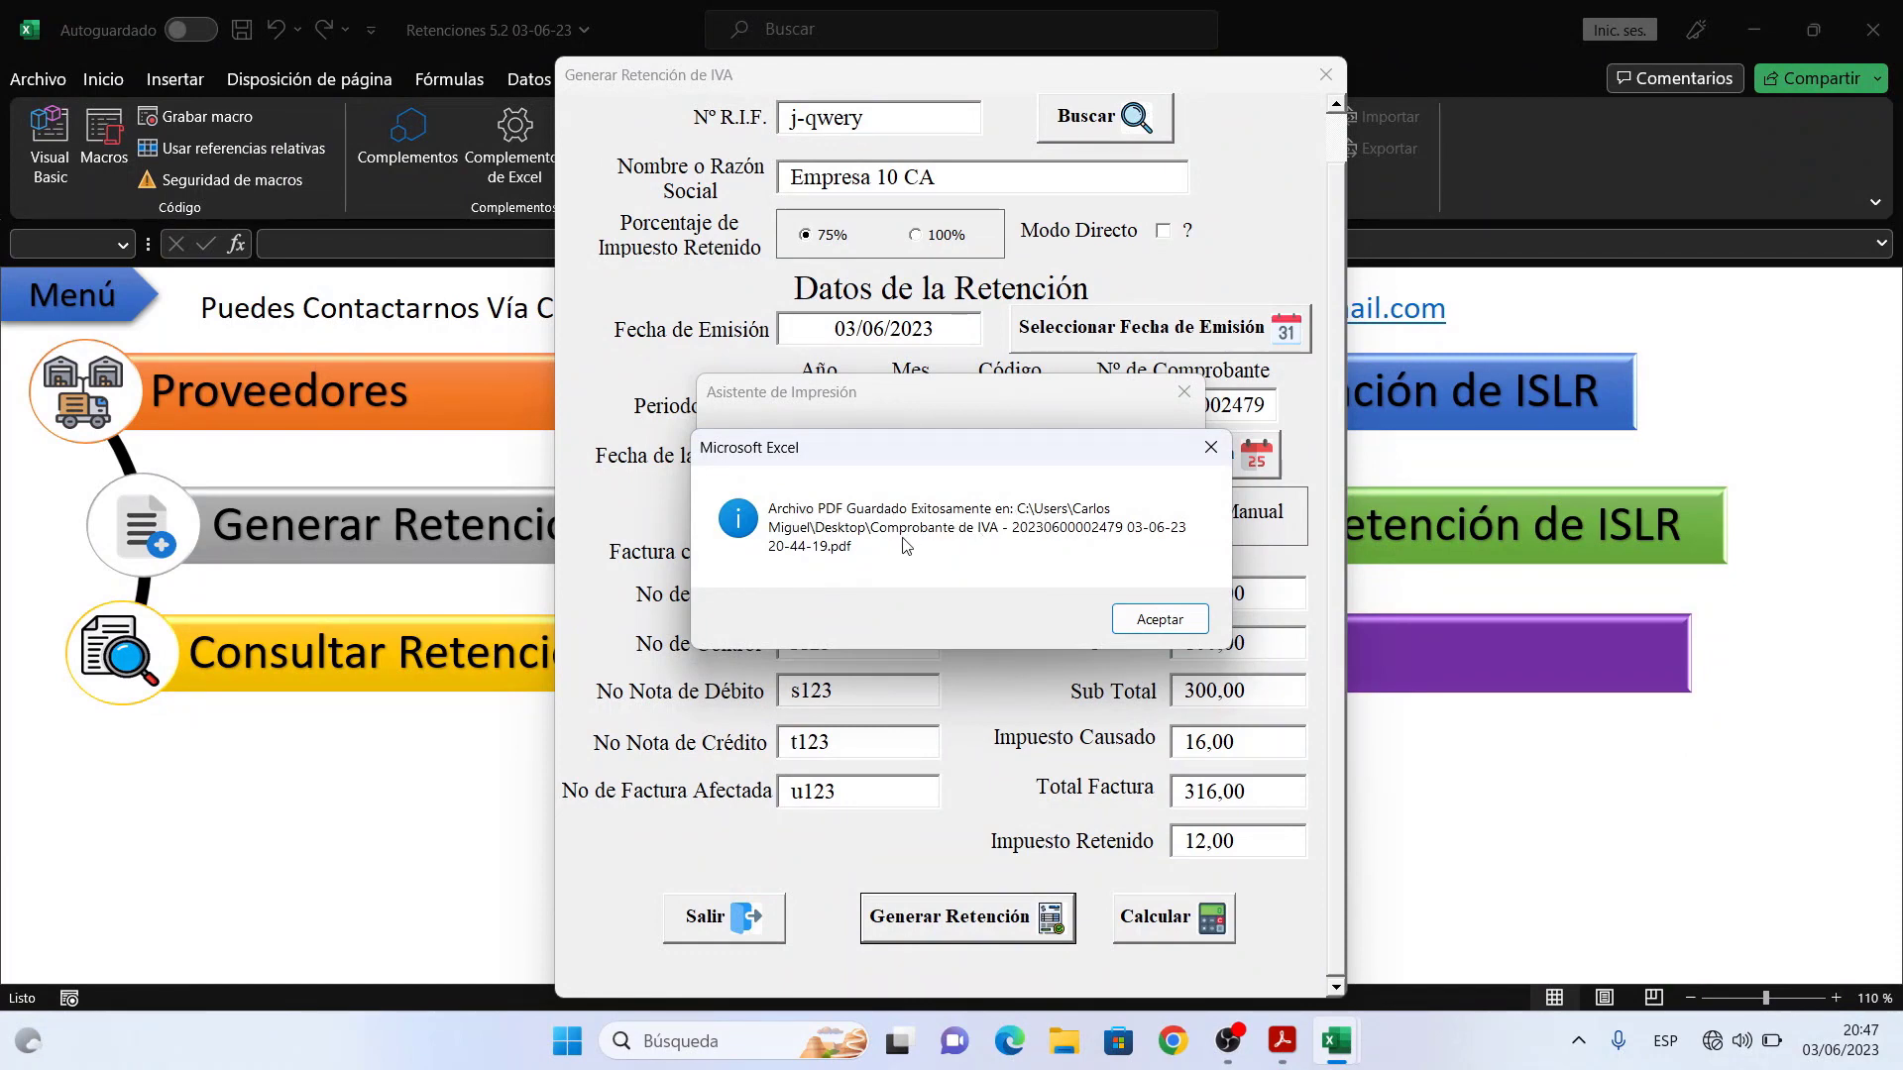
pyautogui.click(1159, 619)
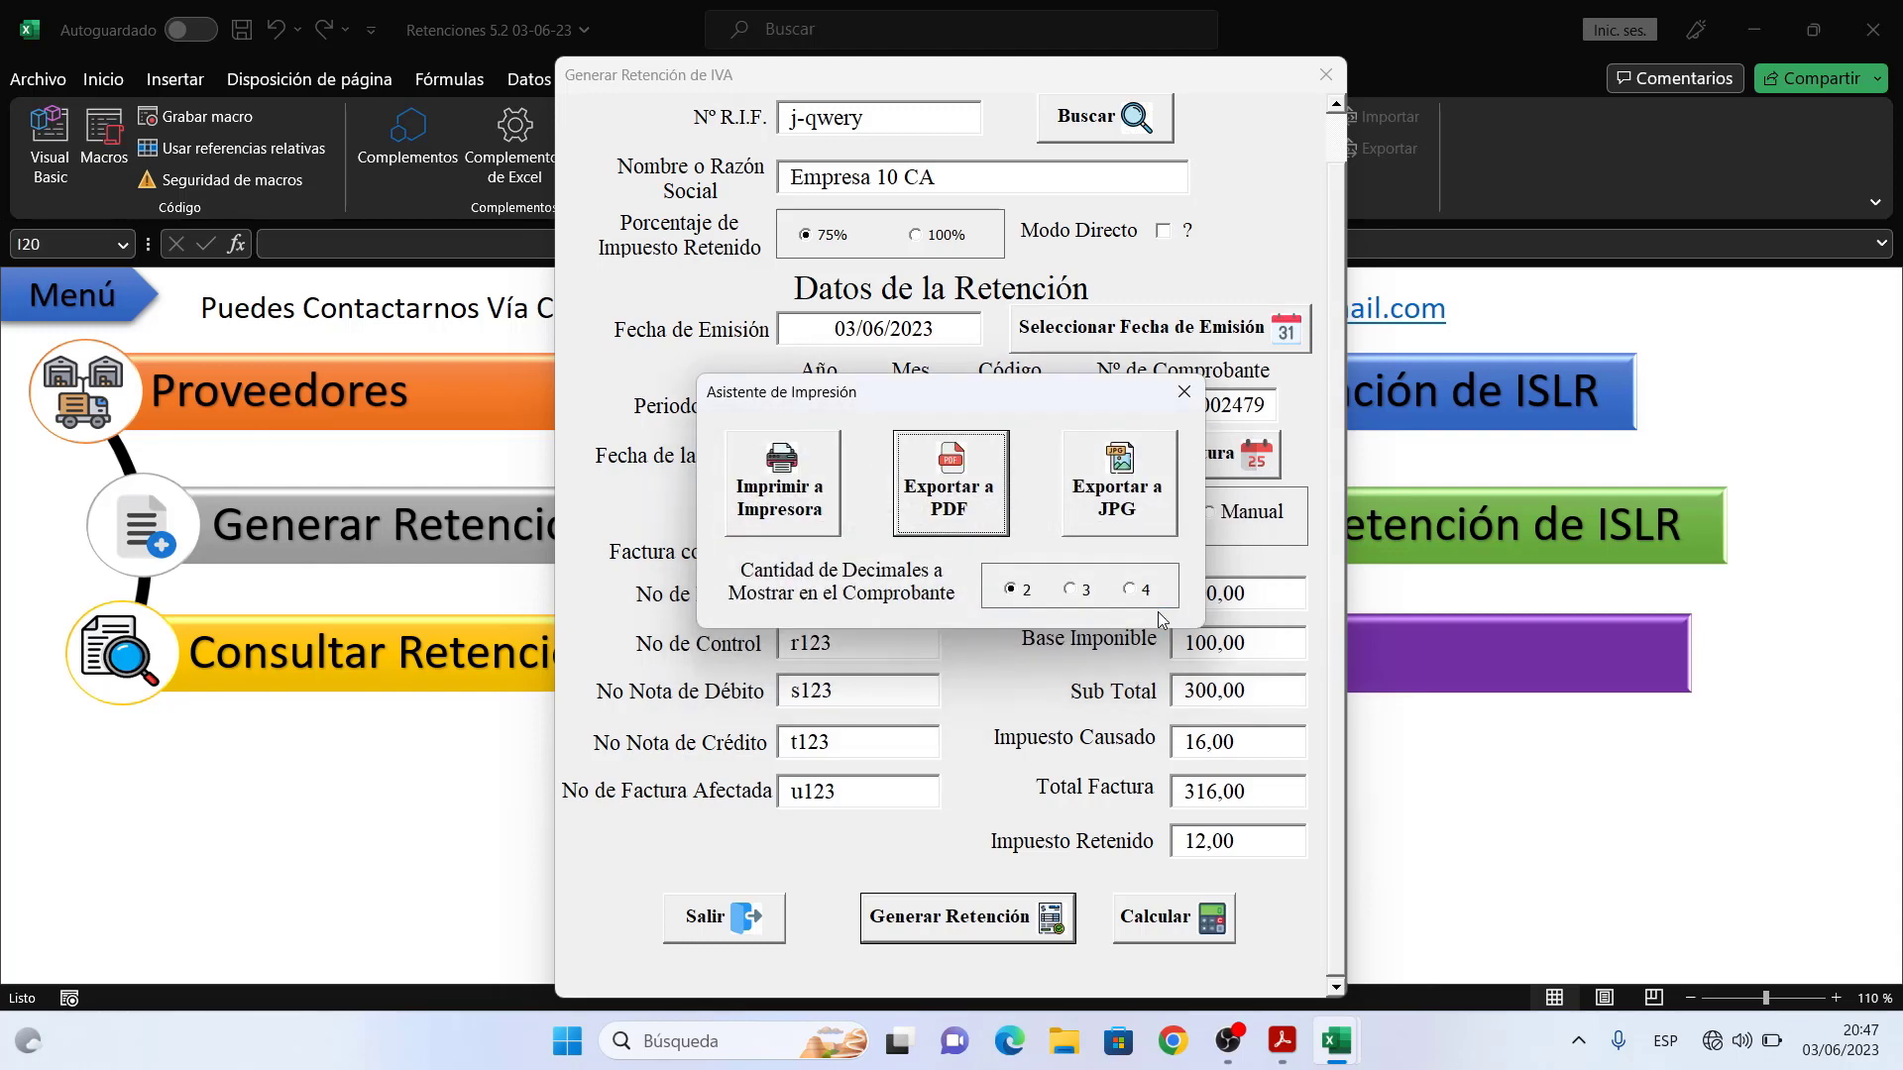
pyautogui.click(1125, 484)
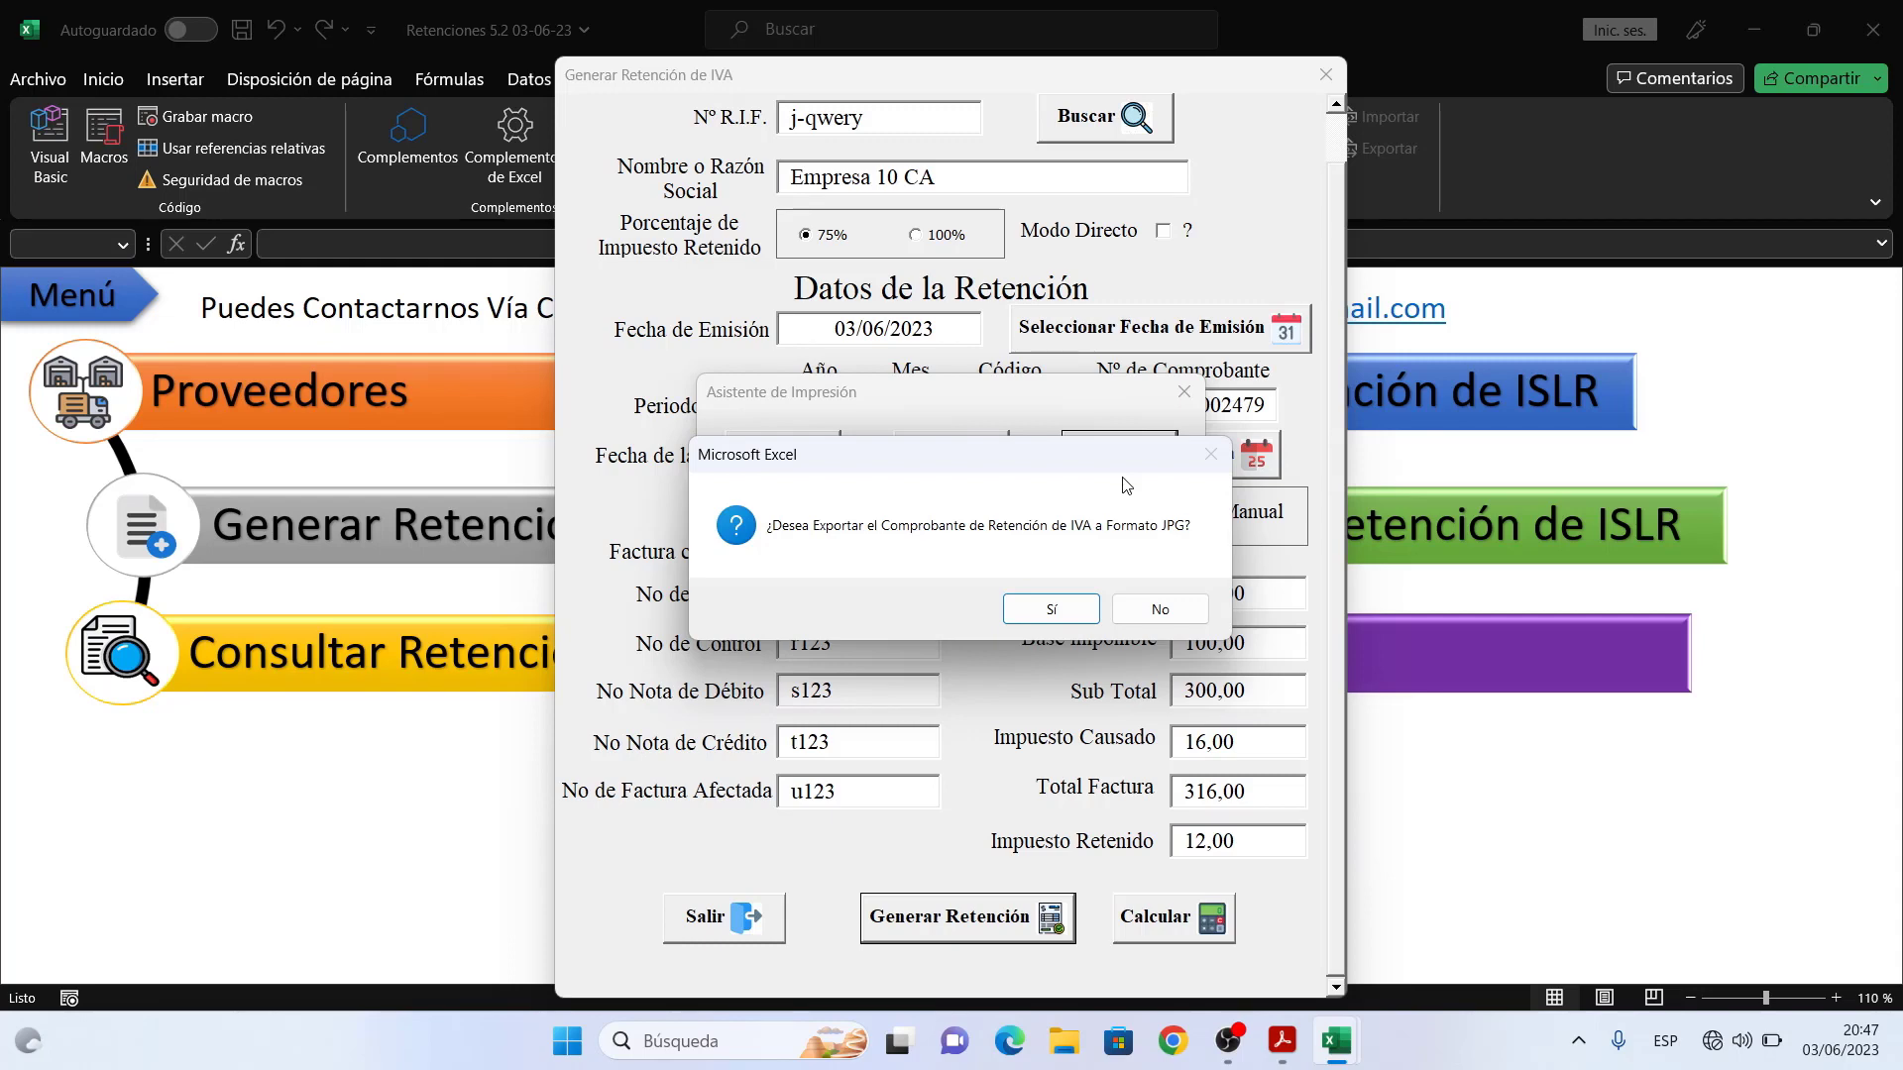
pyautogui.click(1087, 613)
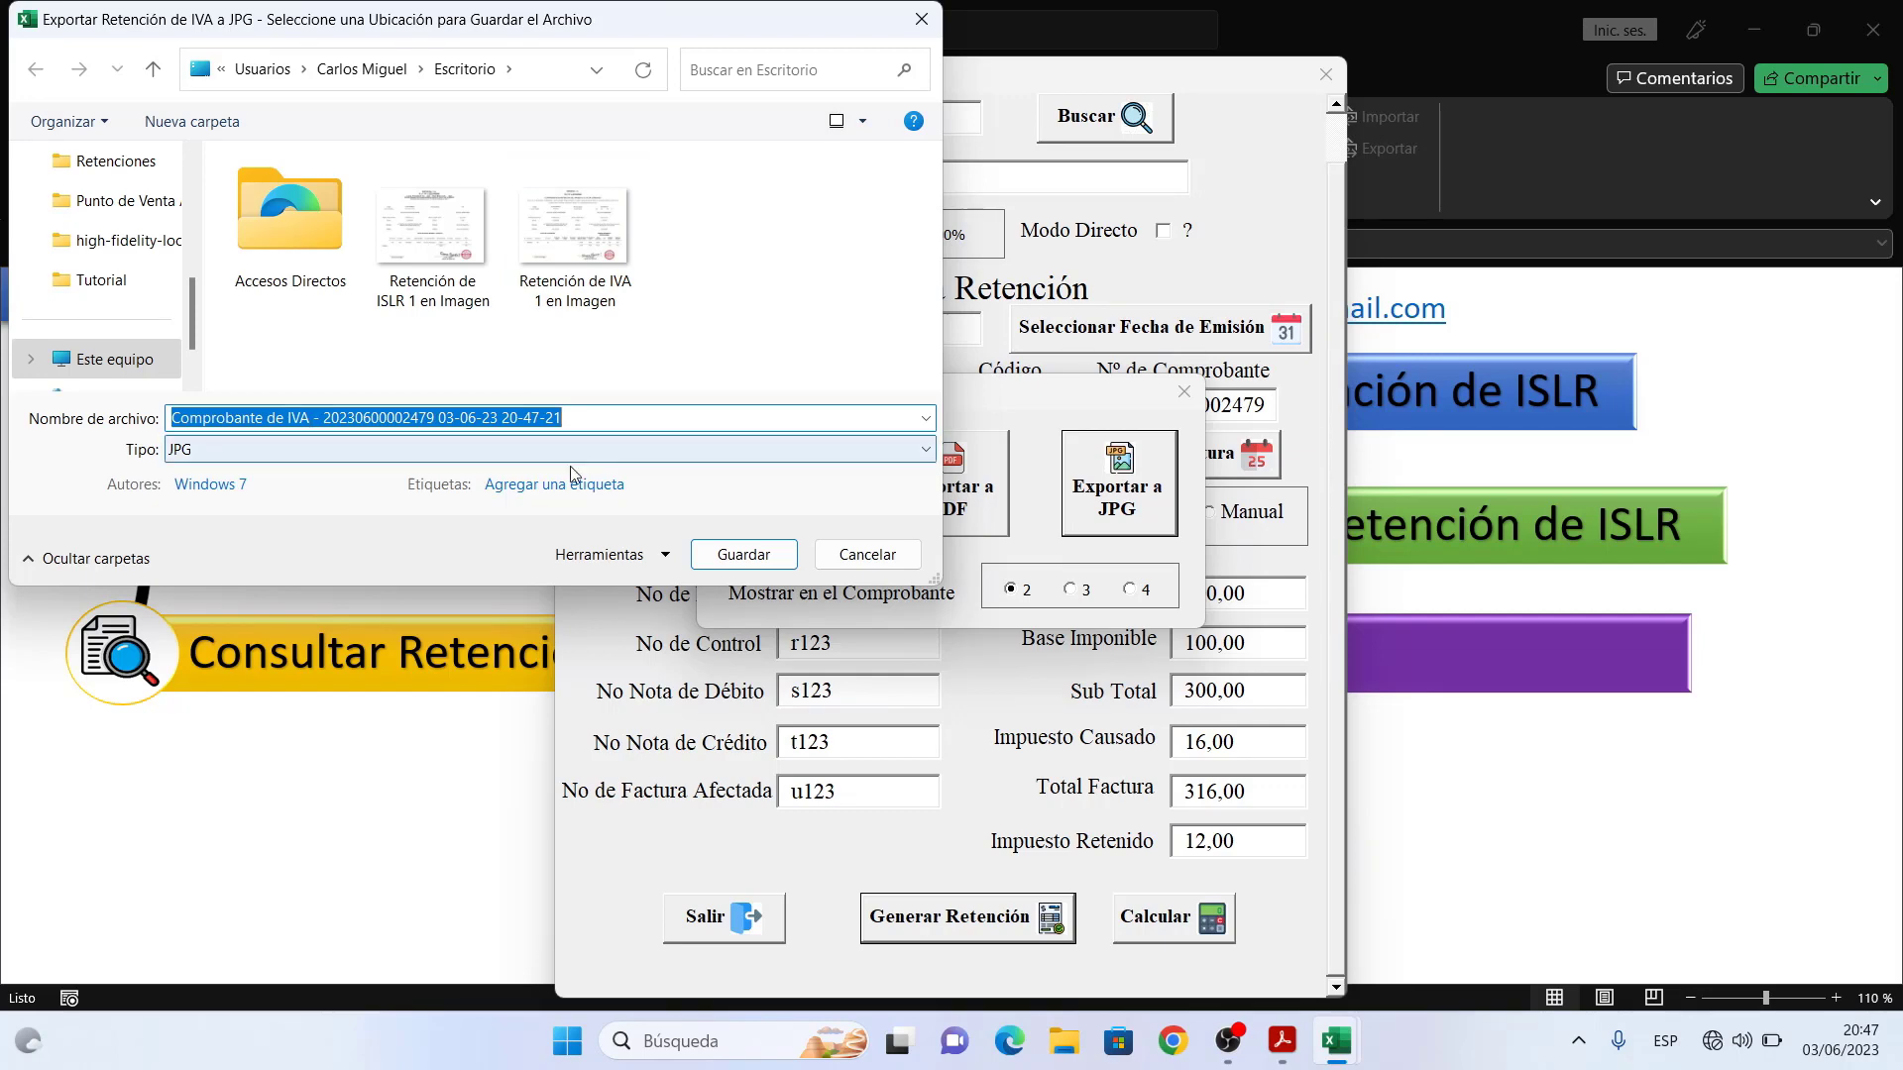
pyautogui.click(743, 554)
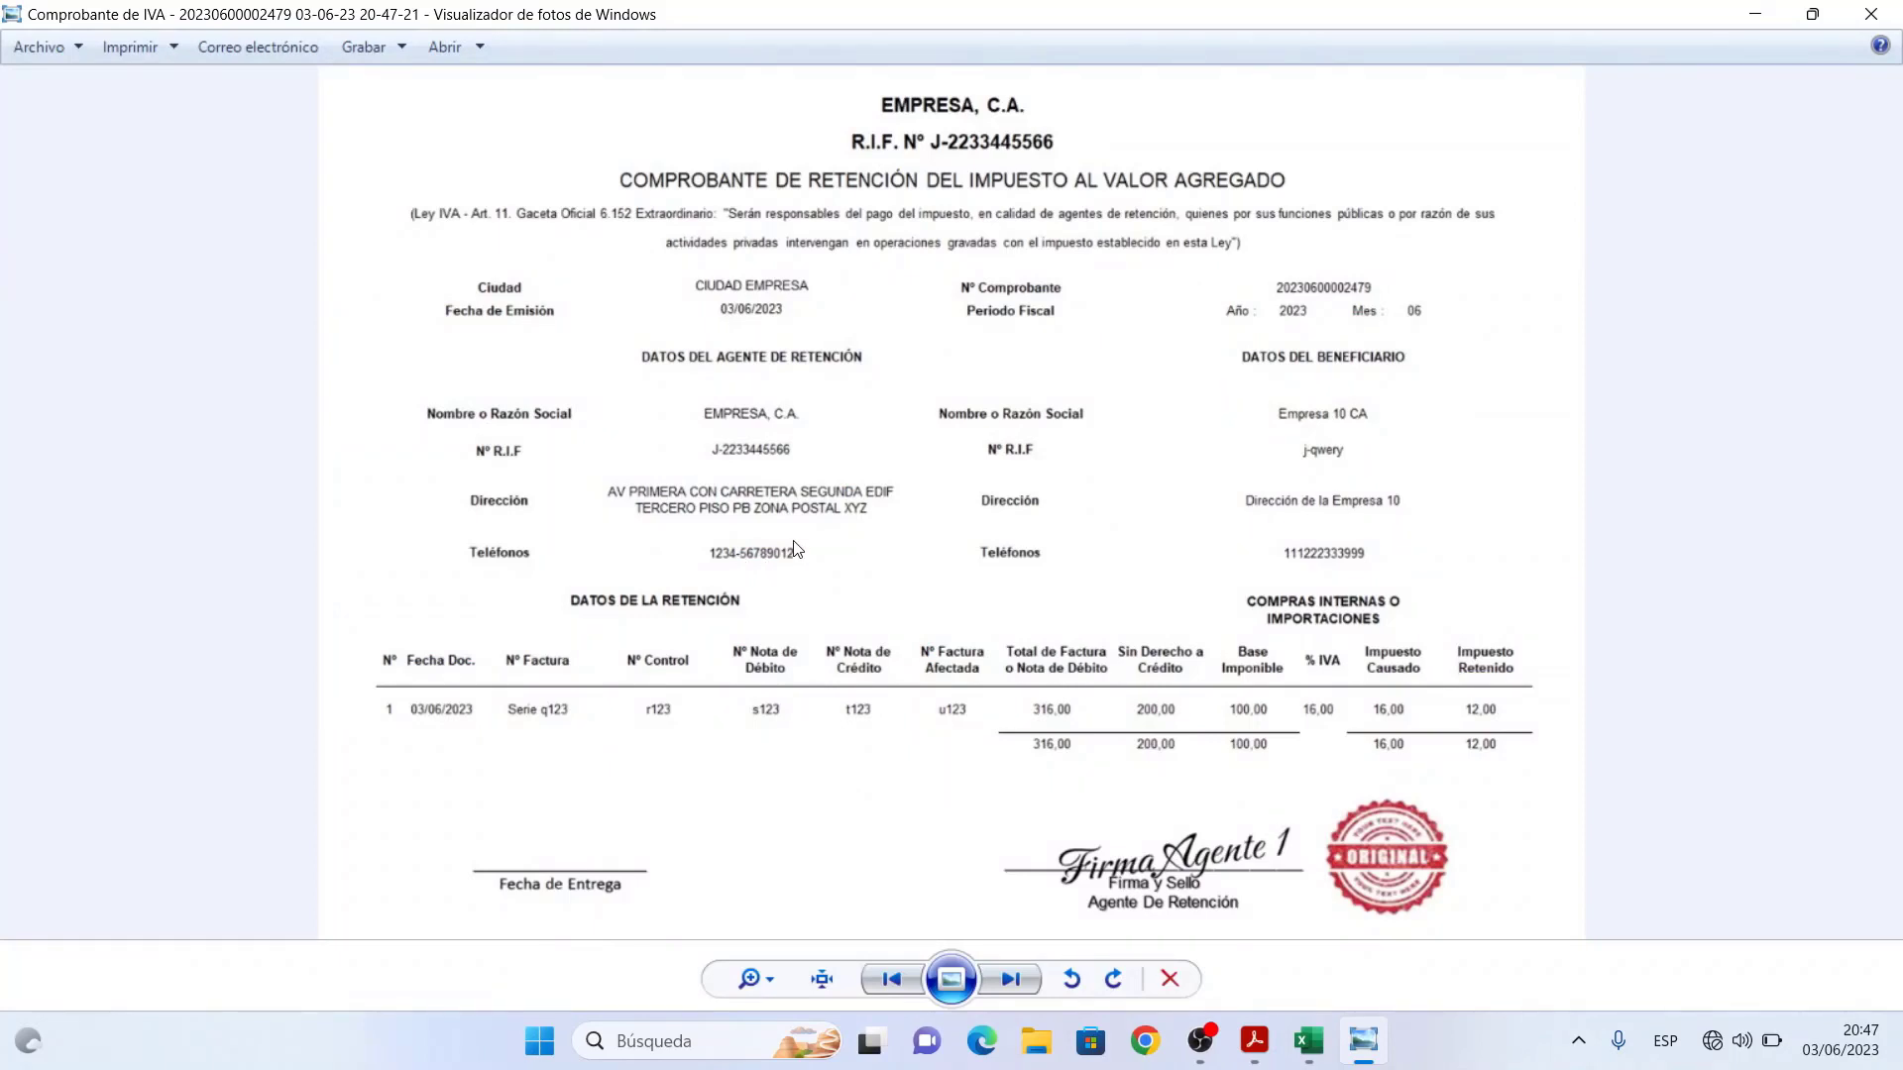
# - Inspect the JPG voucher at actual size, including its header, then close Photo Viewer
pyautogui.click(829, 985)
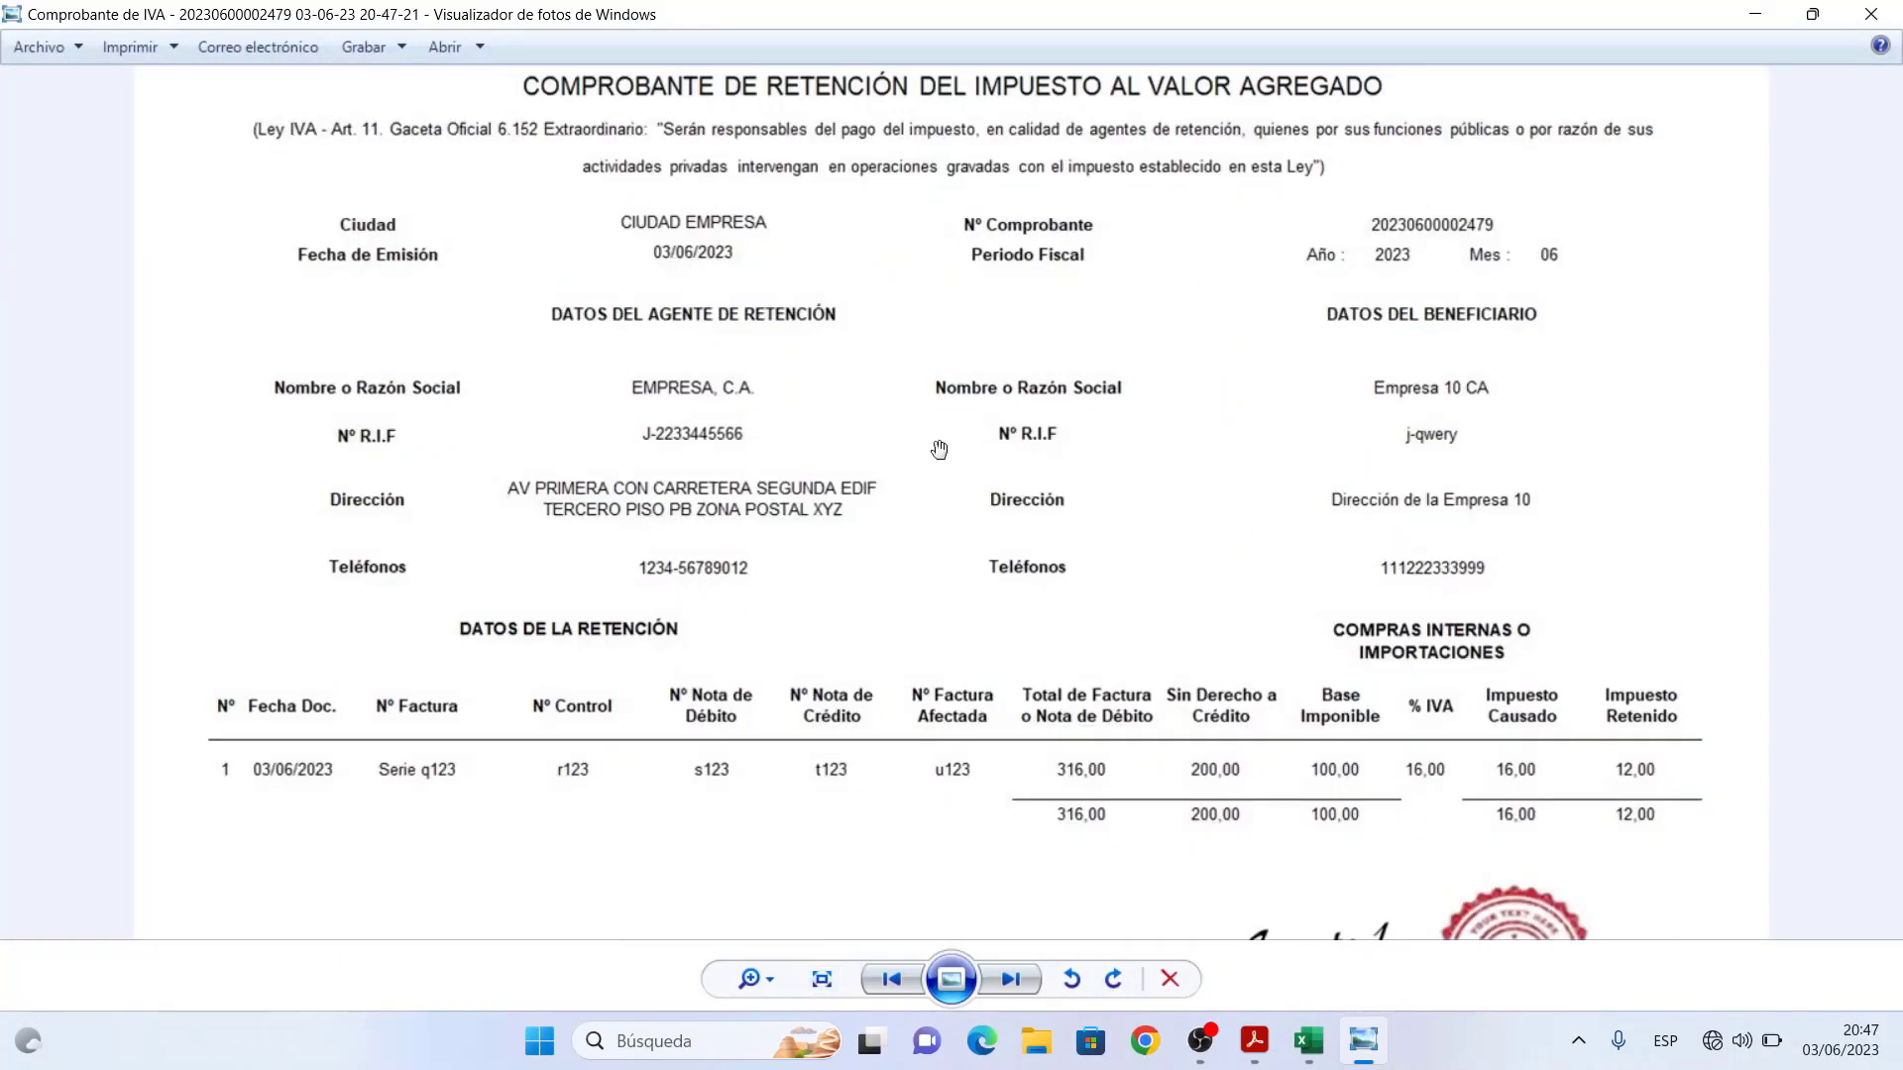
pyautogui.moveTo(940, 450)
pyautogui.mouseDown()
pyautogui.moveTo(924, 593)
pyautogui.moveTo(922, 323)
pyautogui.mouseUp()
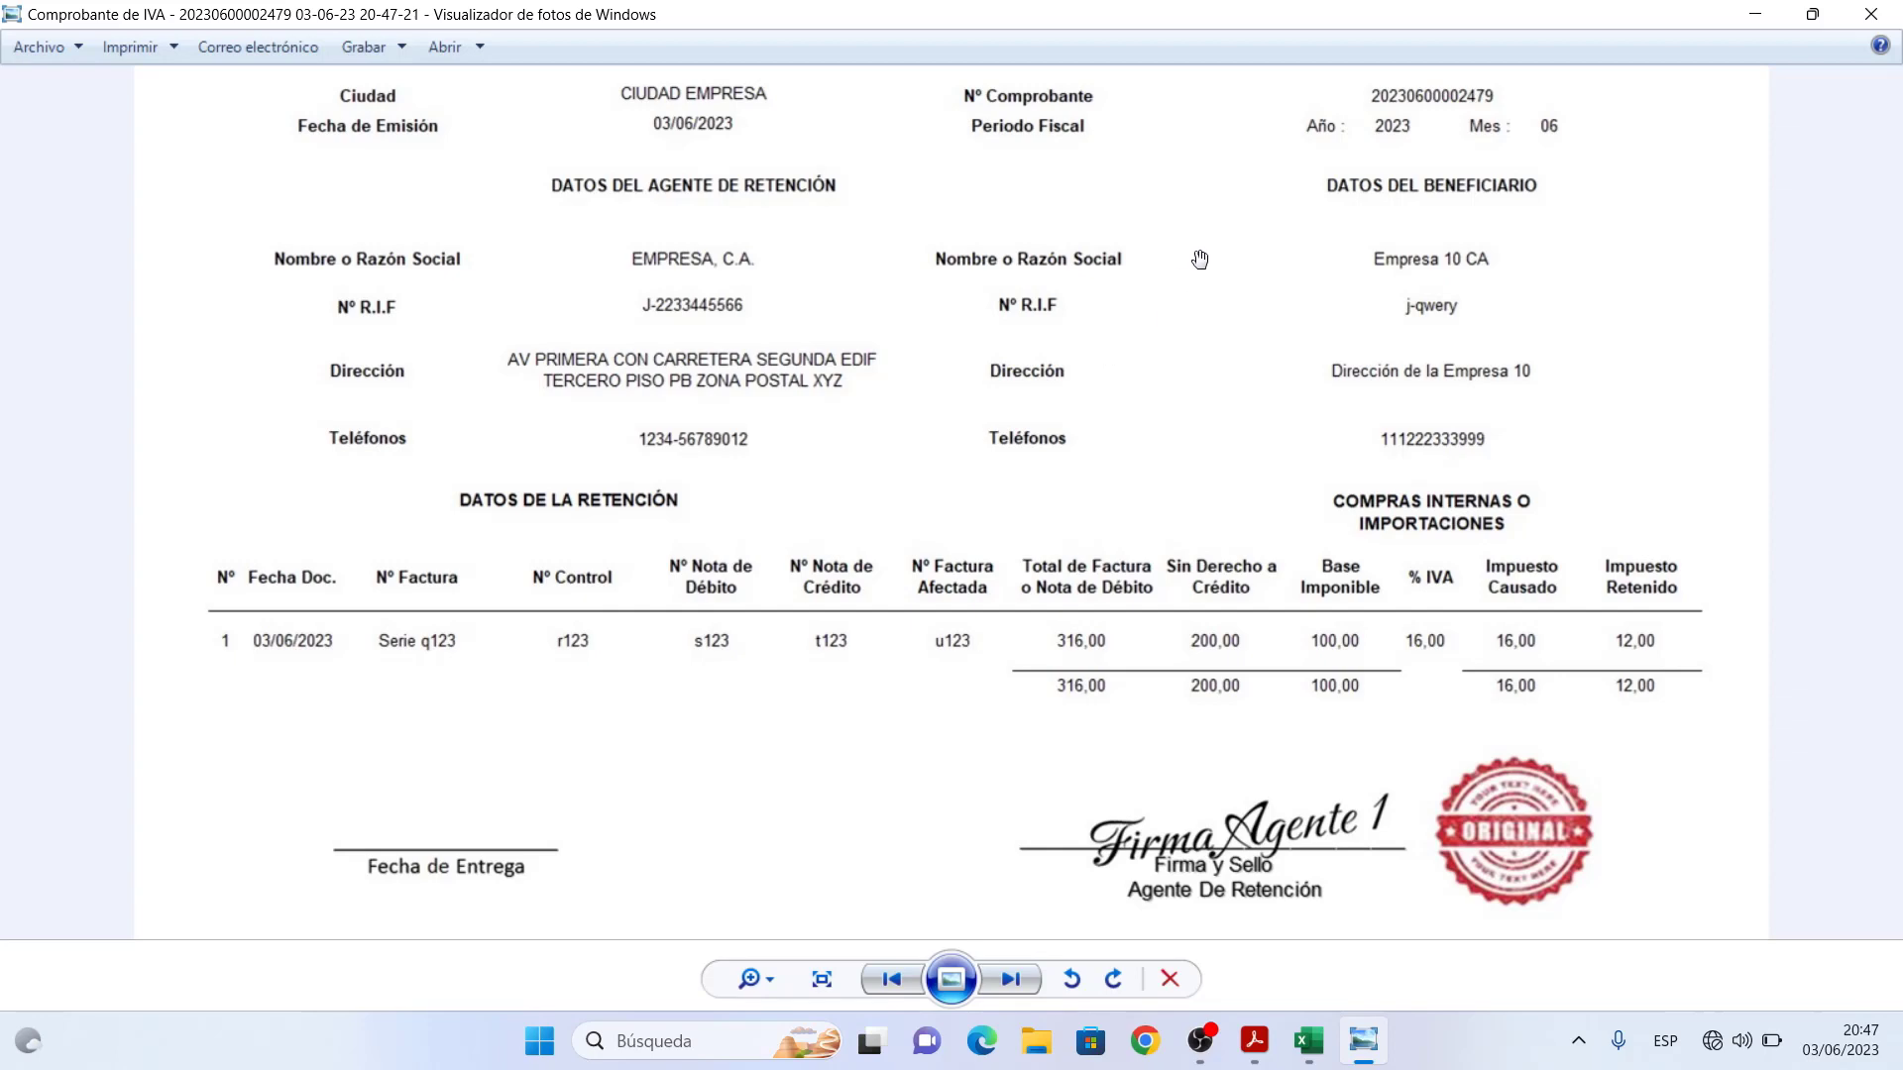
pyautogui.click(1890, 13)
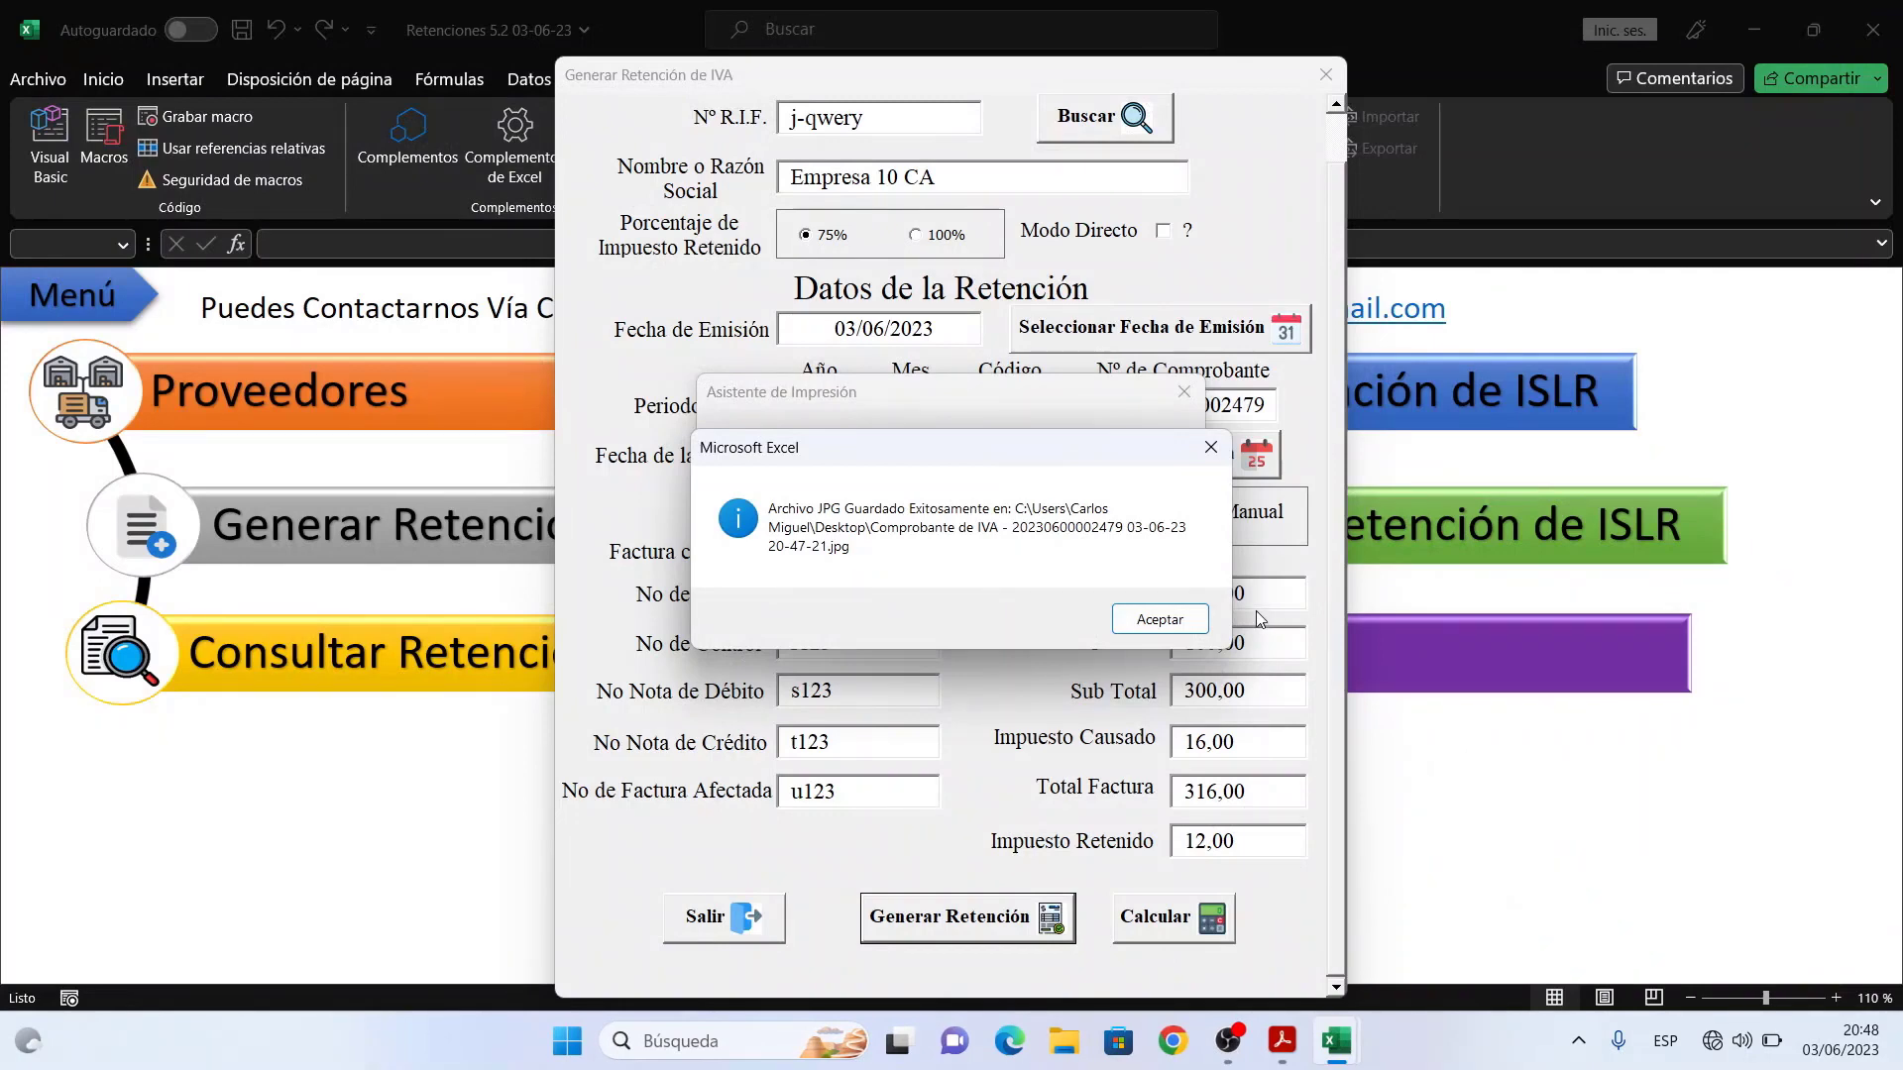
# - Close the print assistant and IVA retention form, then bring the Ejemplo 1 calculation workbook forward
pyautogui.click(1159, 620)
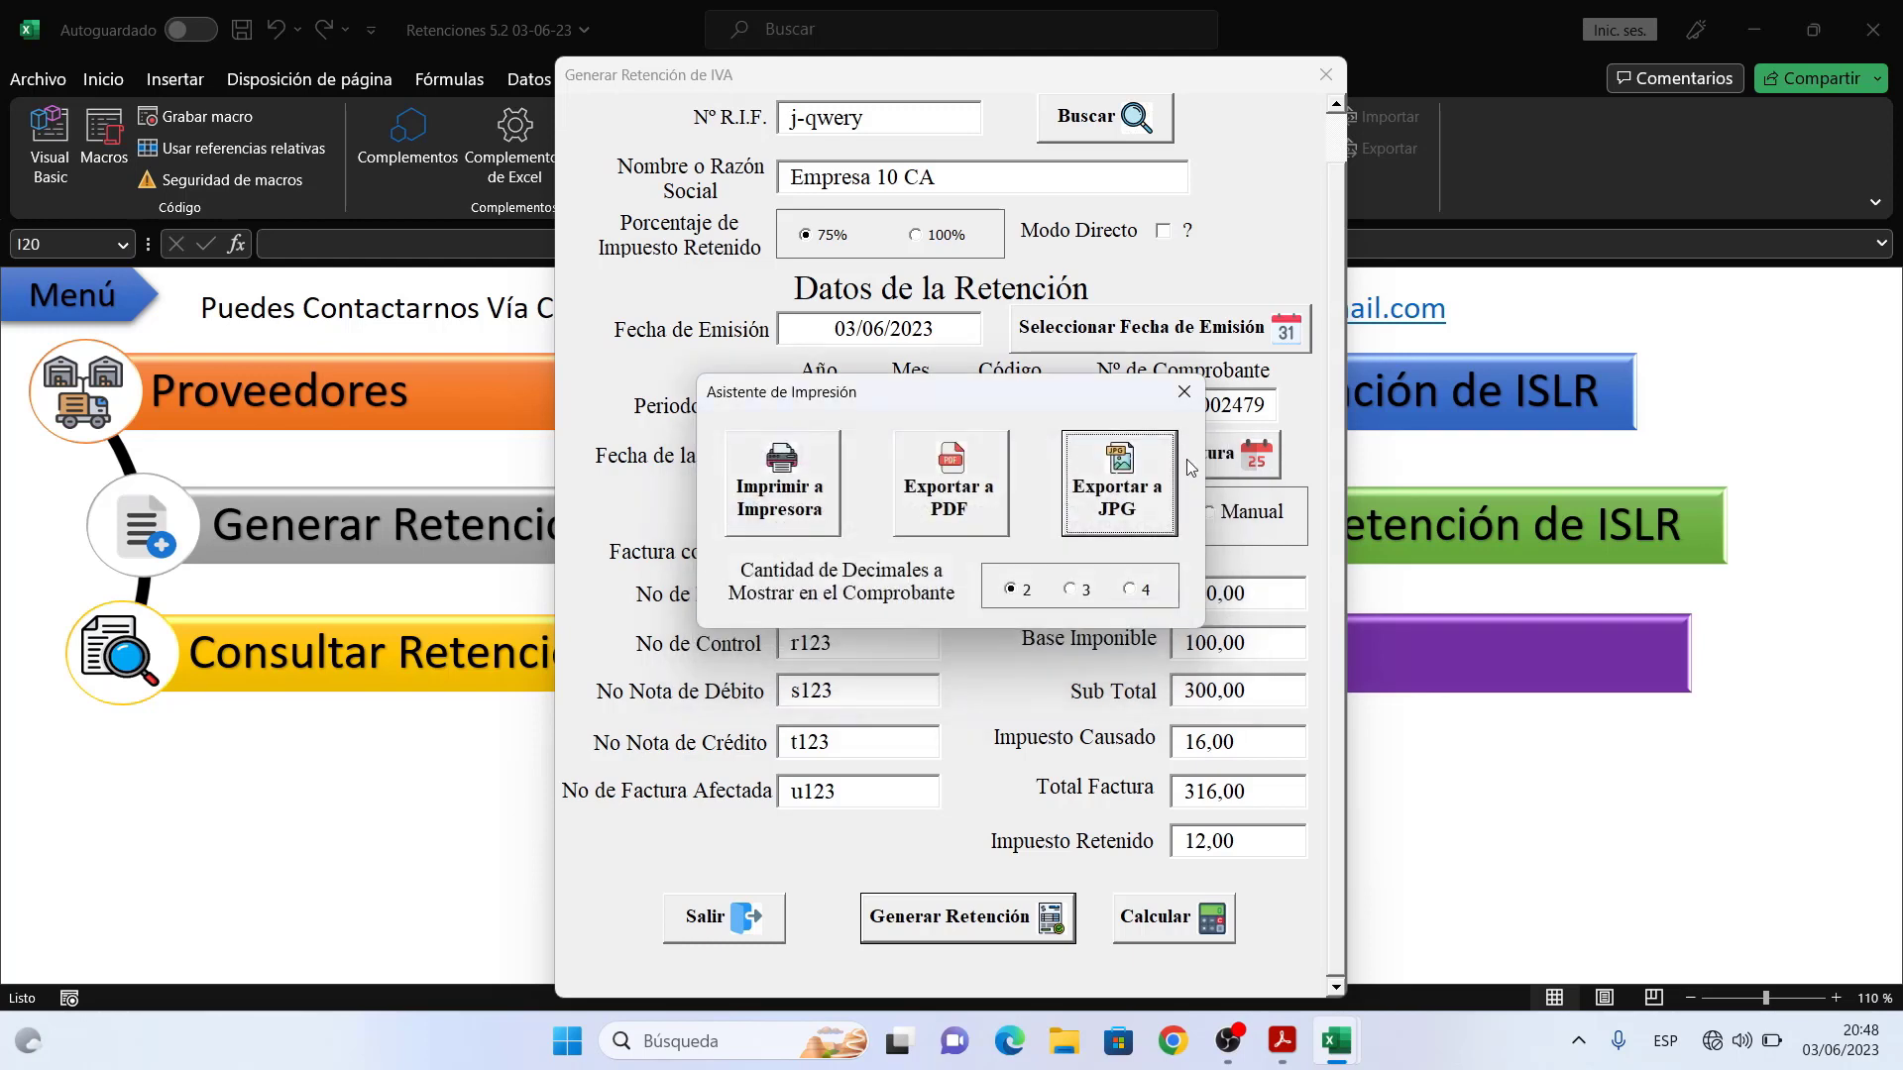
pyautogui.click(1184, 392)
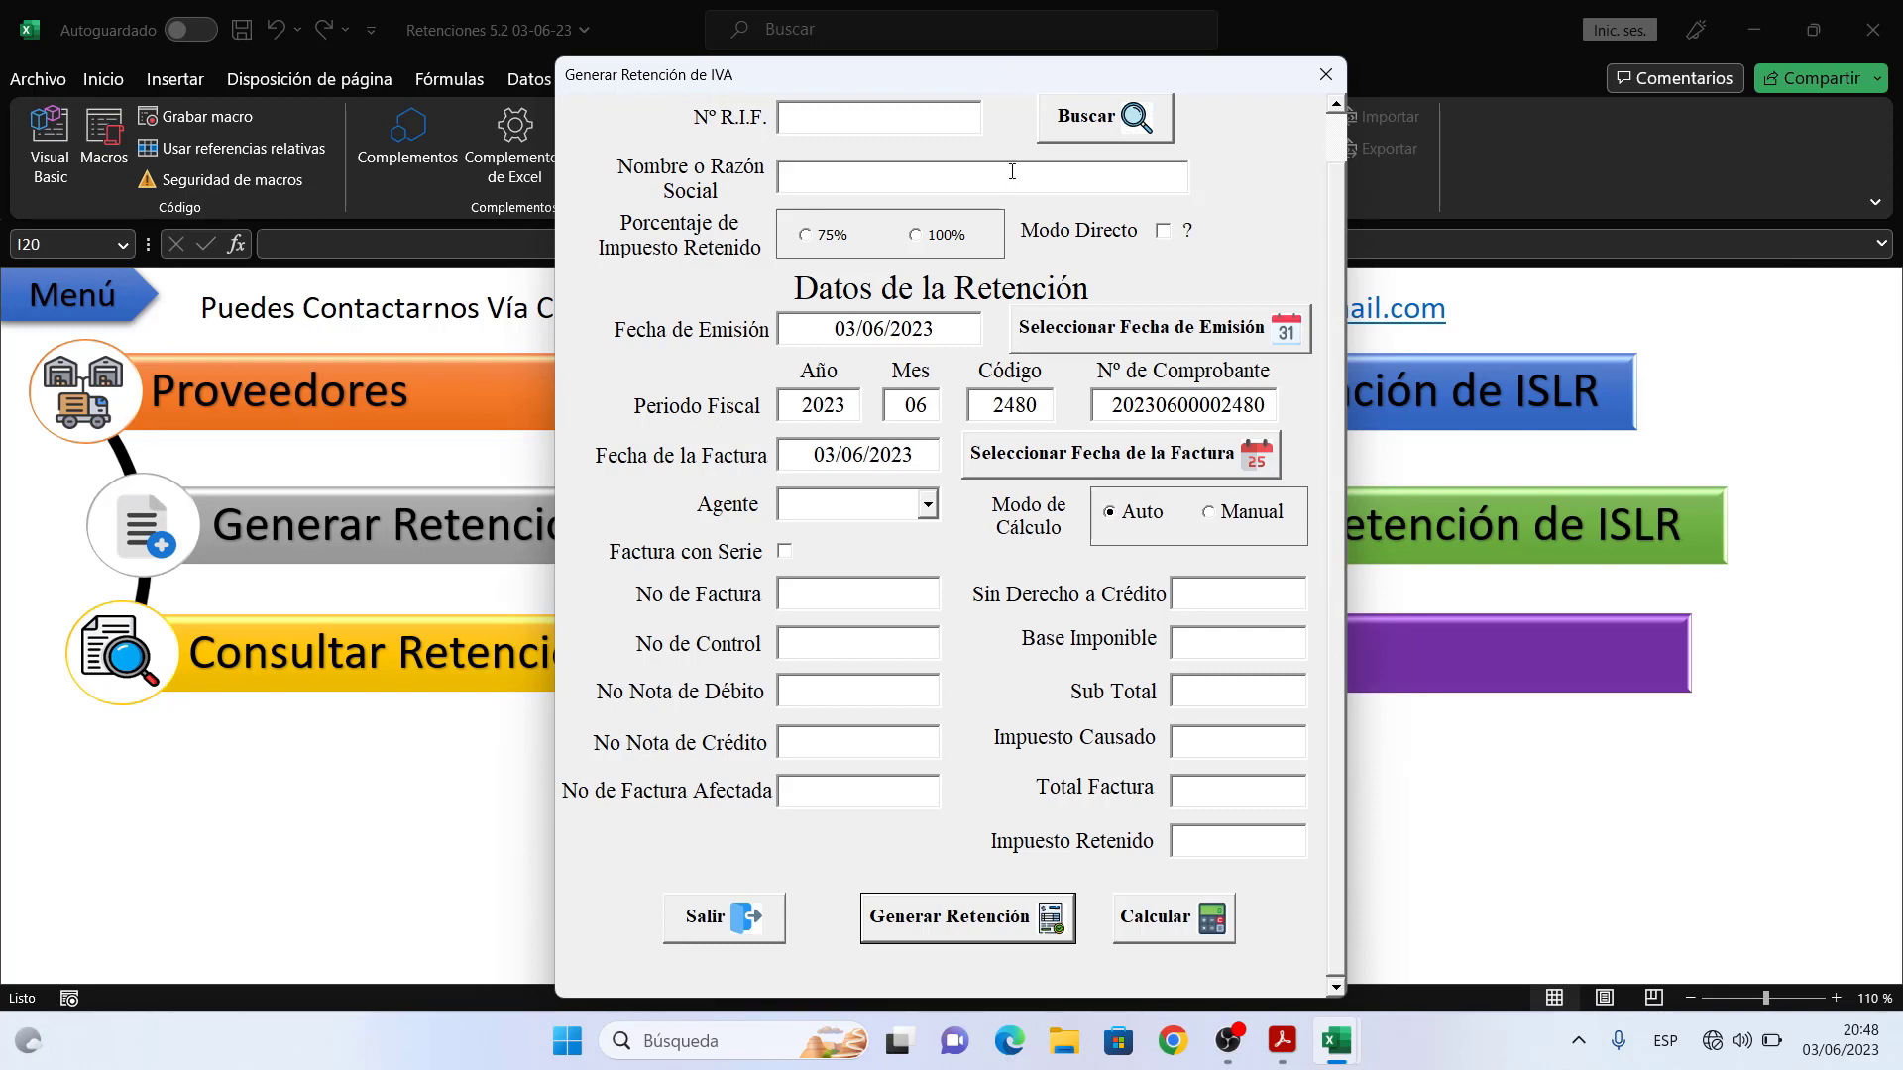
pyautogui.moveTo(1011, 86); pyautogui.dragTo(477, 57)
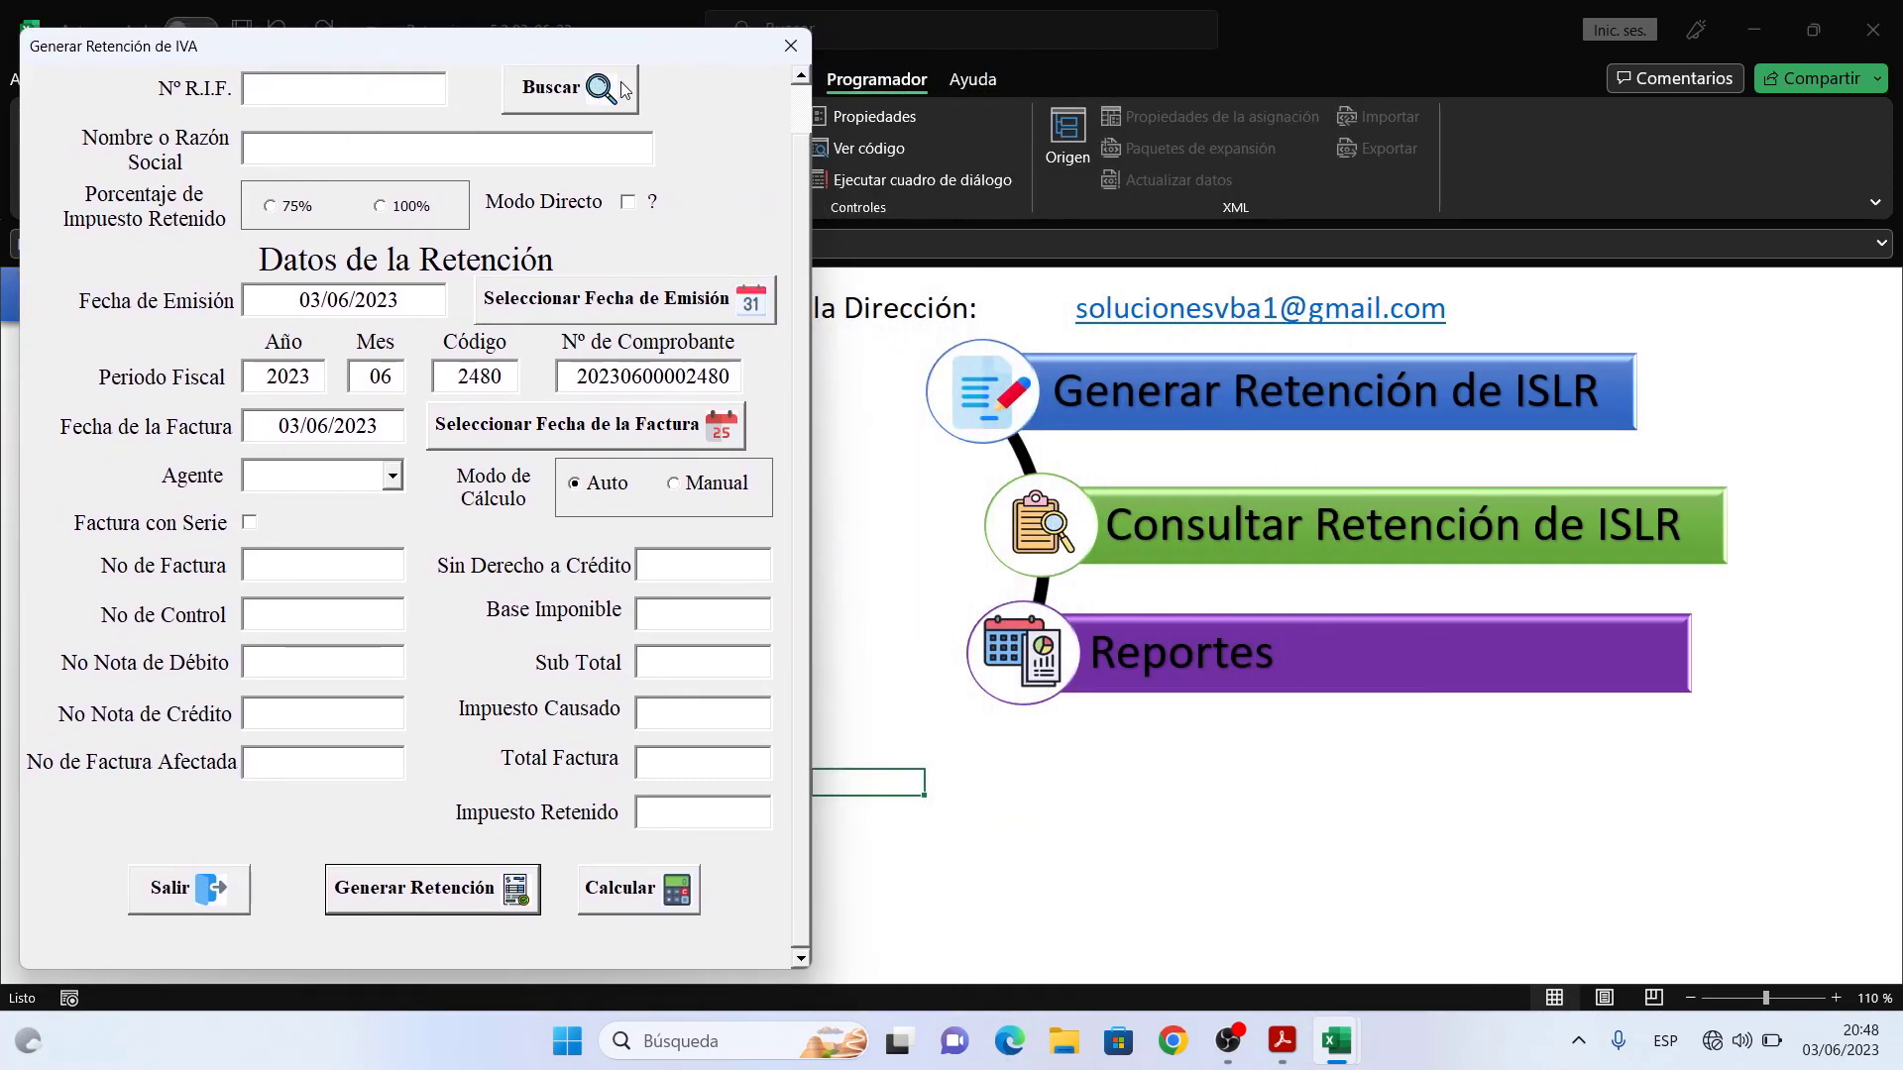
pyautogui.click(793, 47)
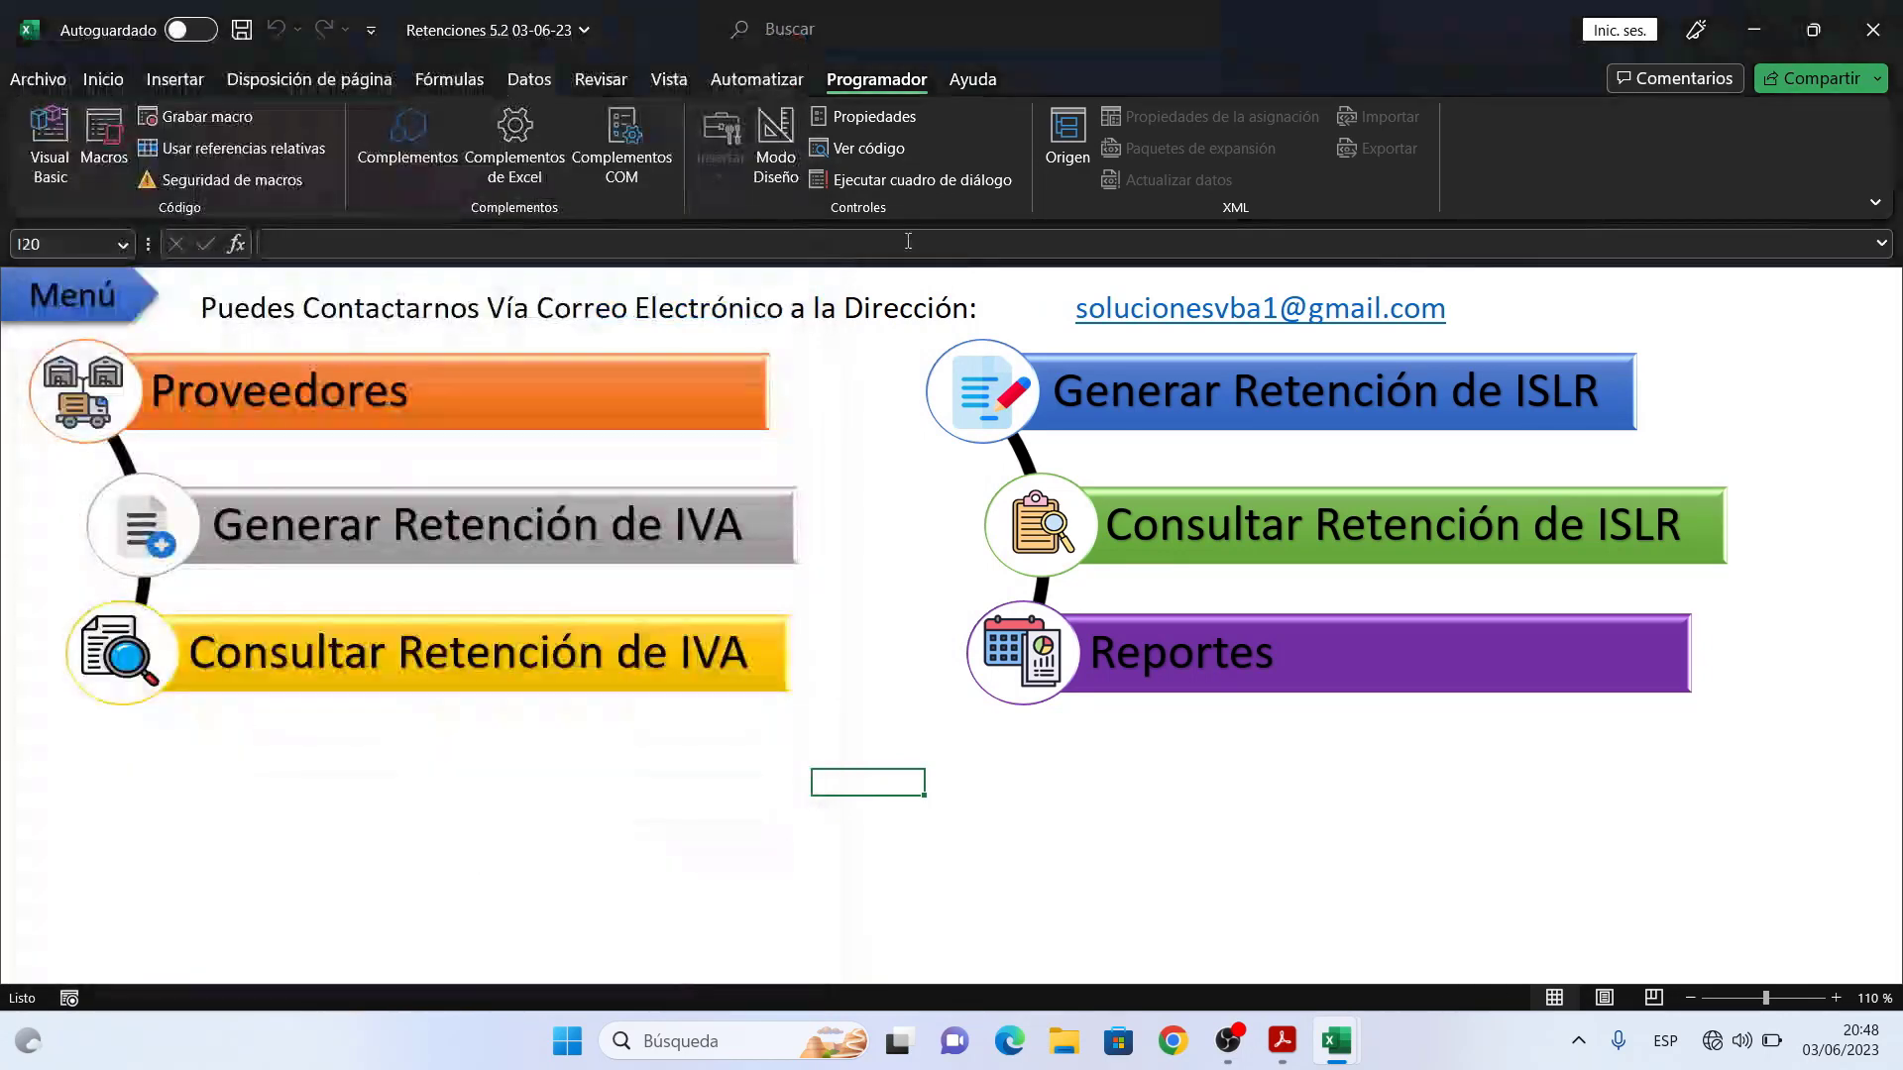
pyautogui.moveTo(1330, 1061)
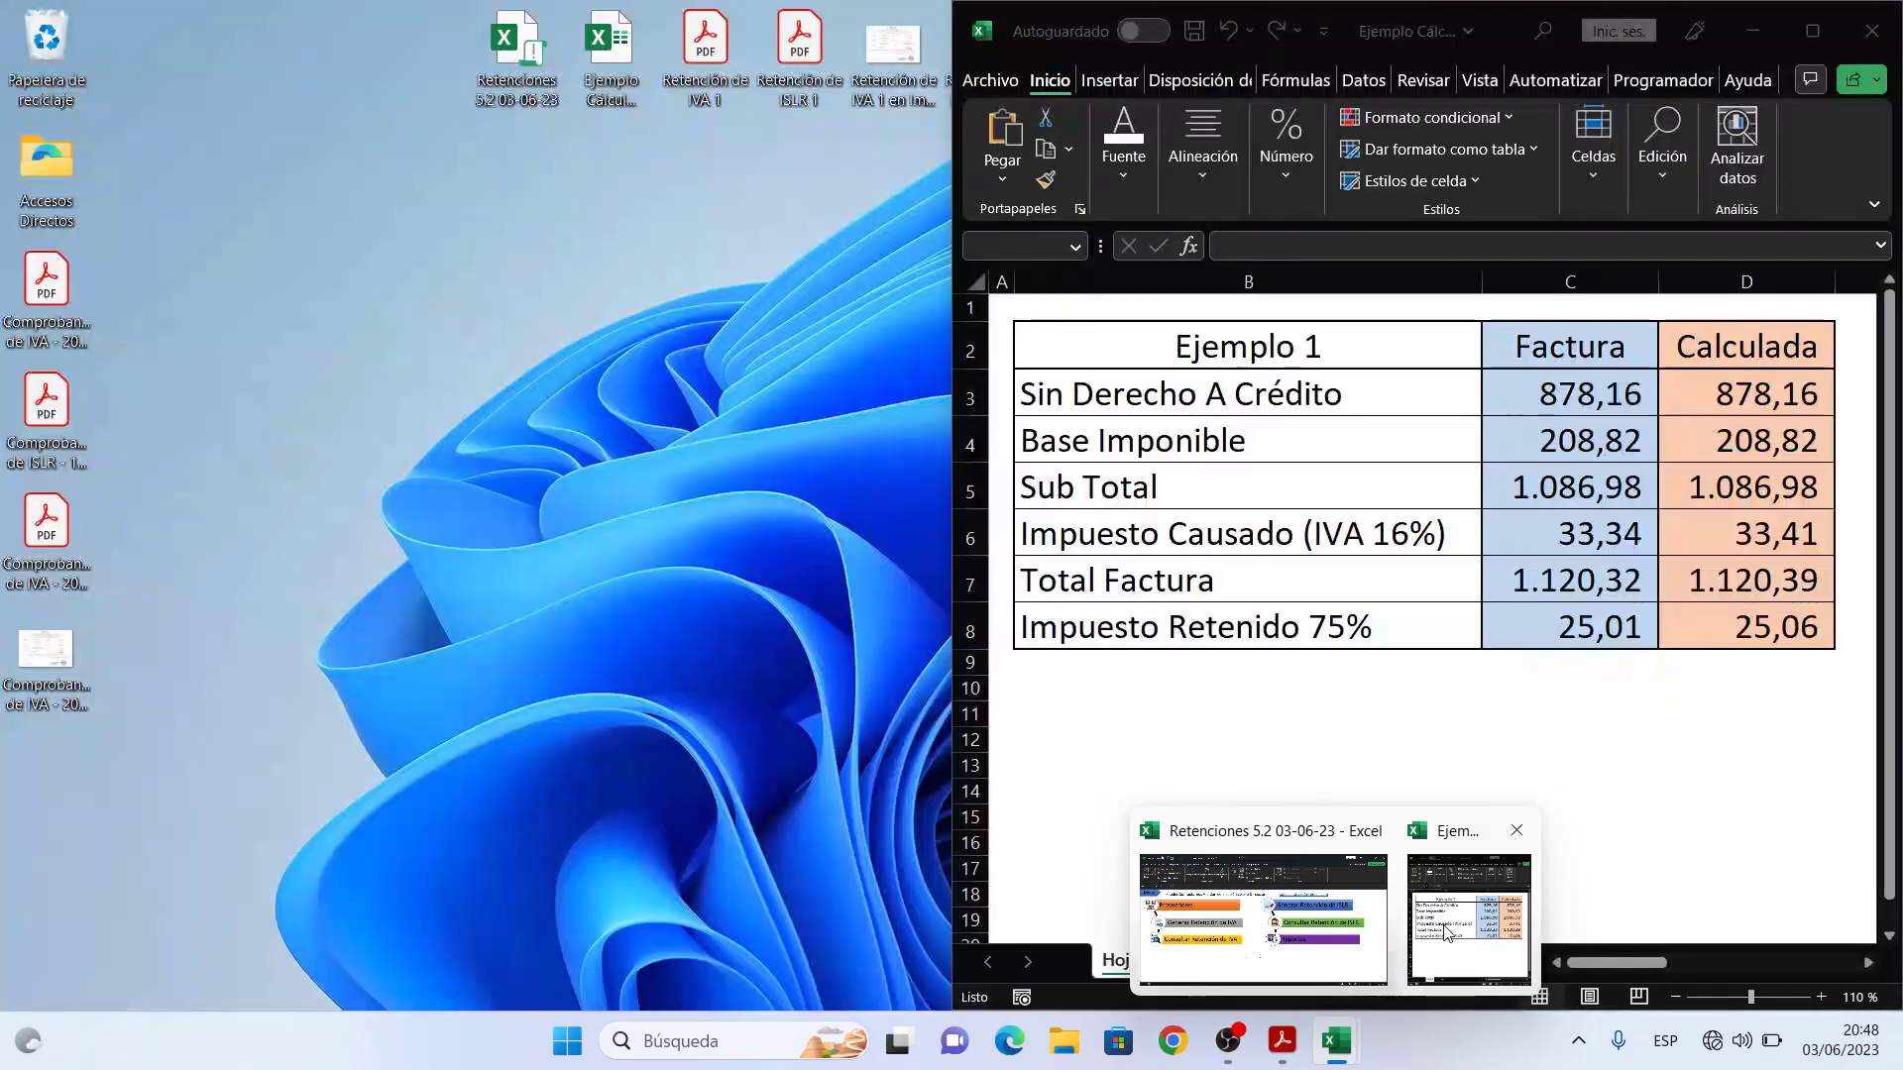
pyautogui.click(1448, 932)
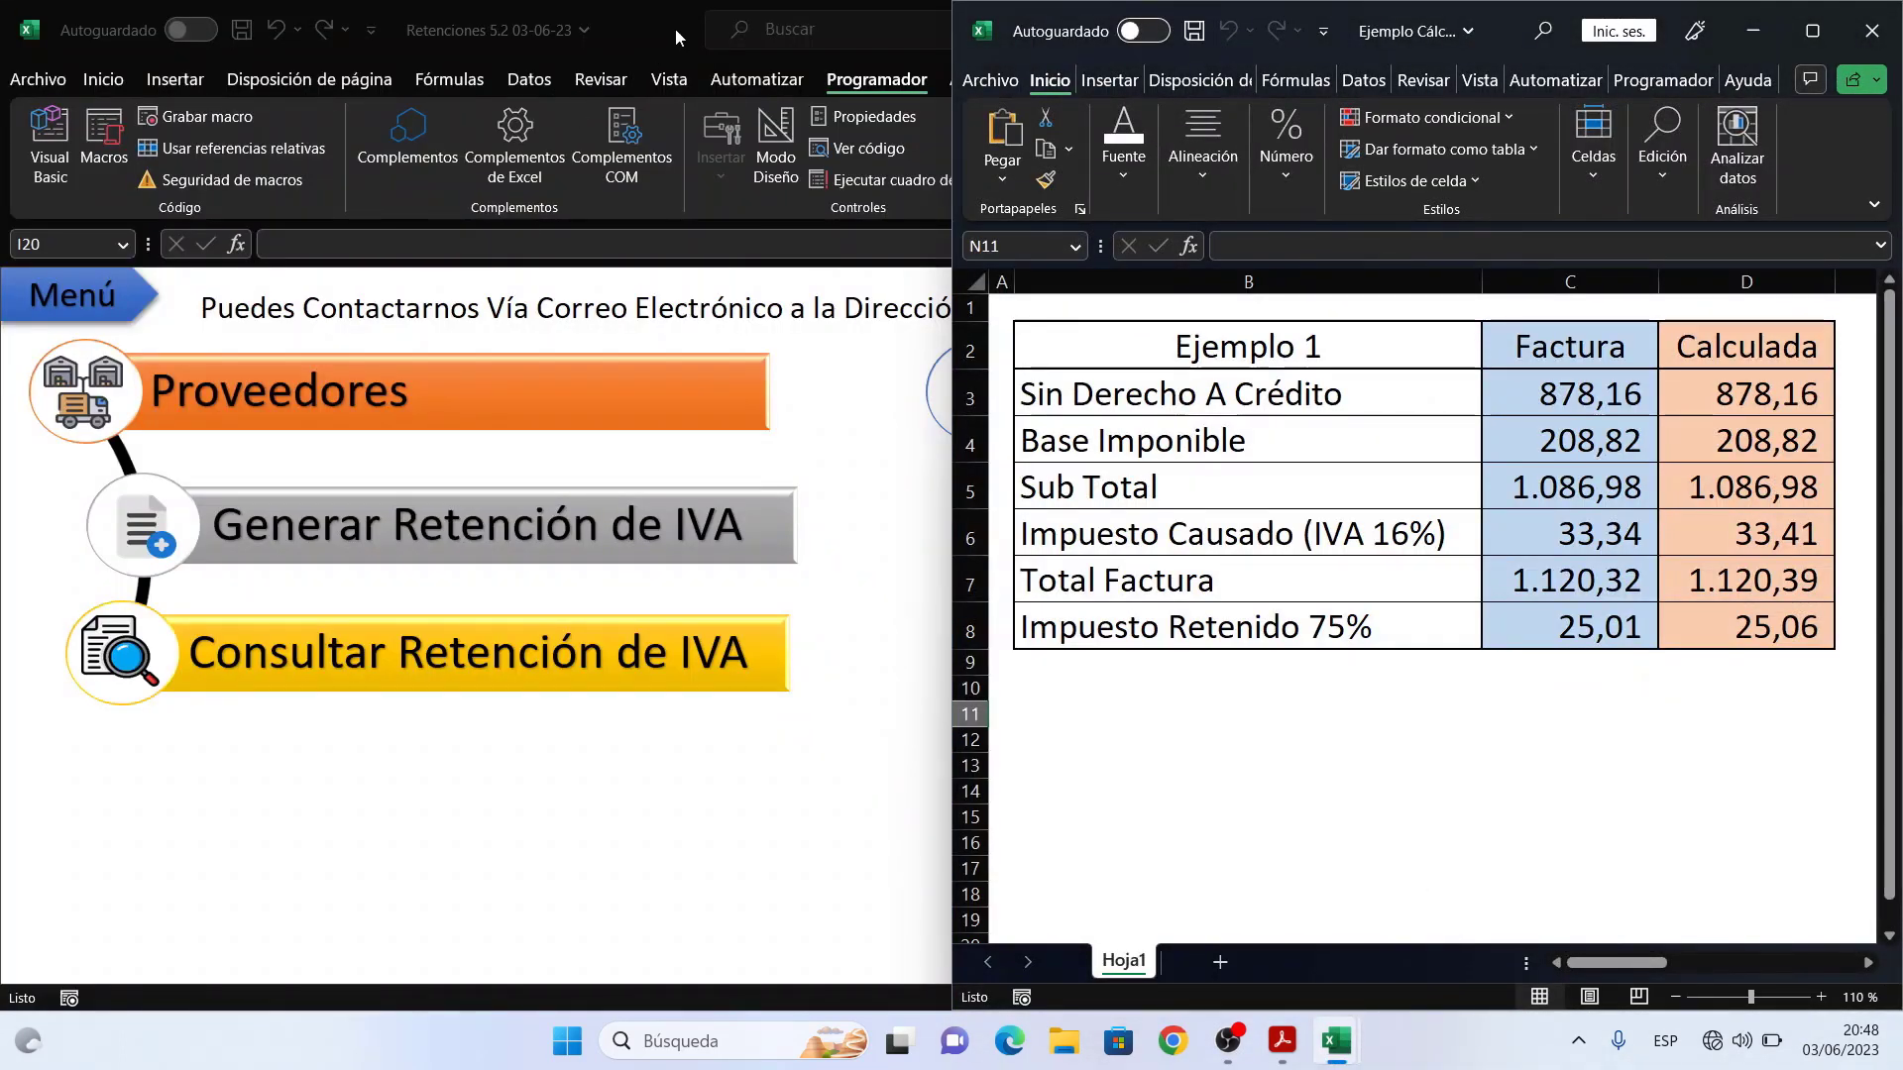
pyautogui.moveTo(681, 39); pyautogui.dragTo(710, 65)
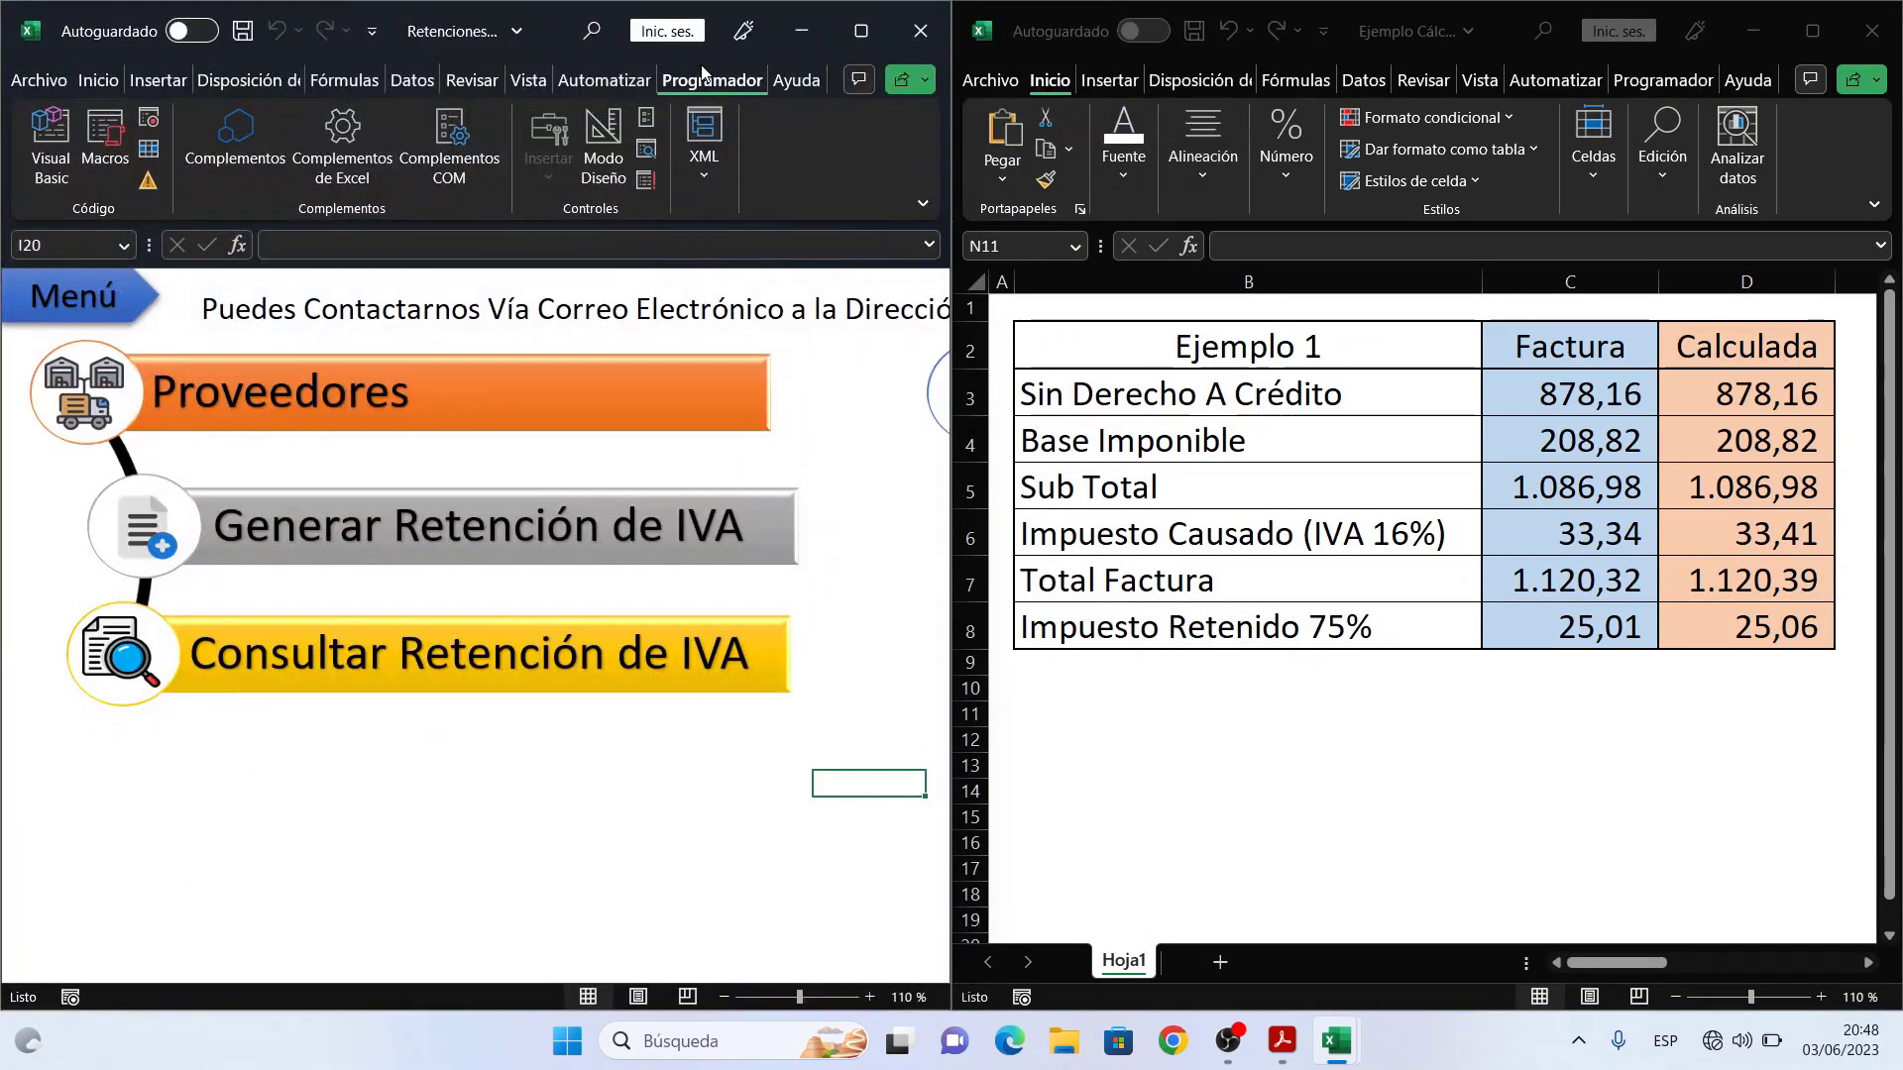
pyautogui.moveTo(955, 356)
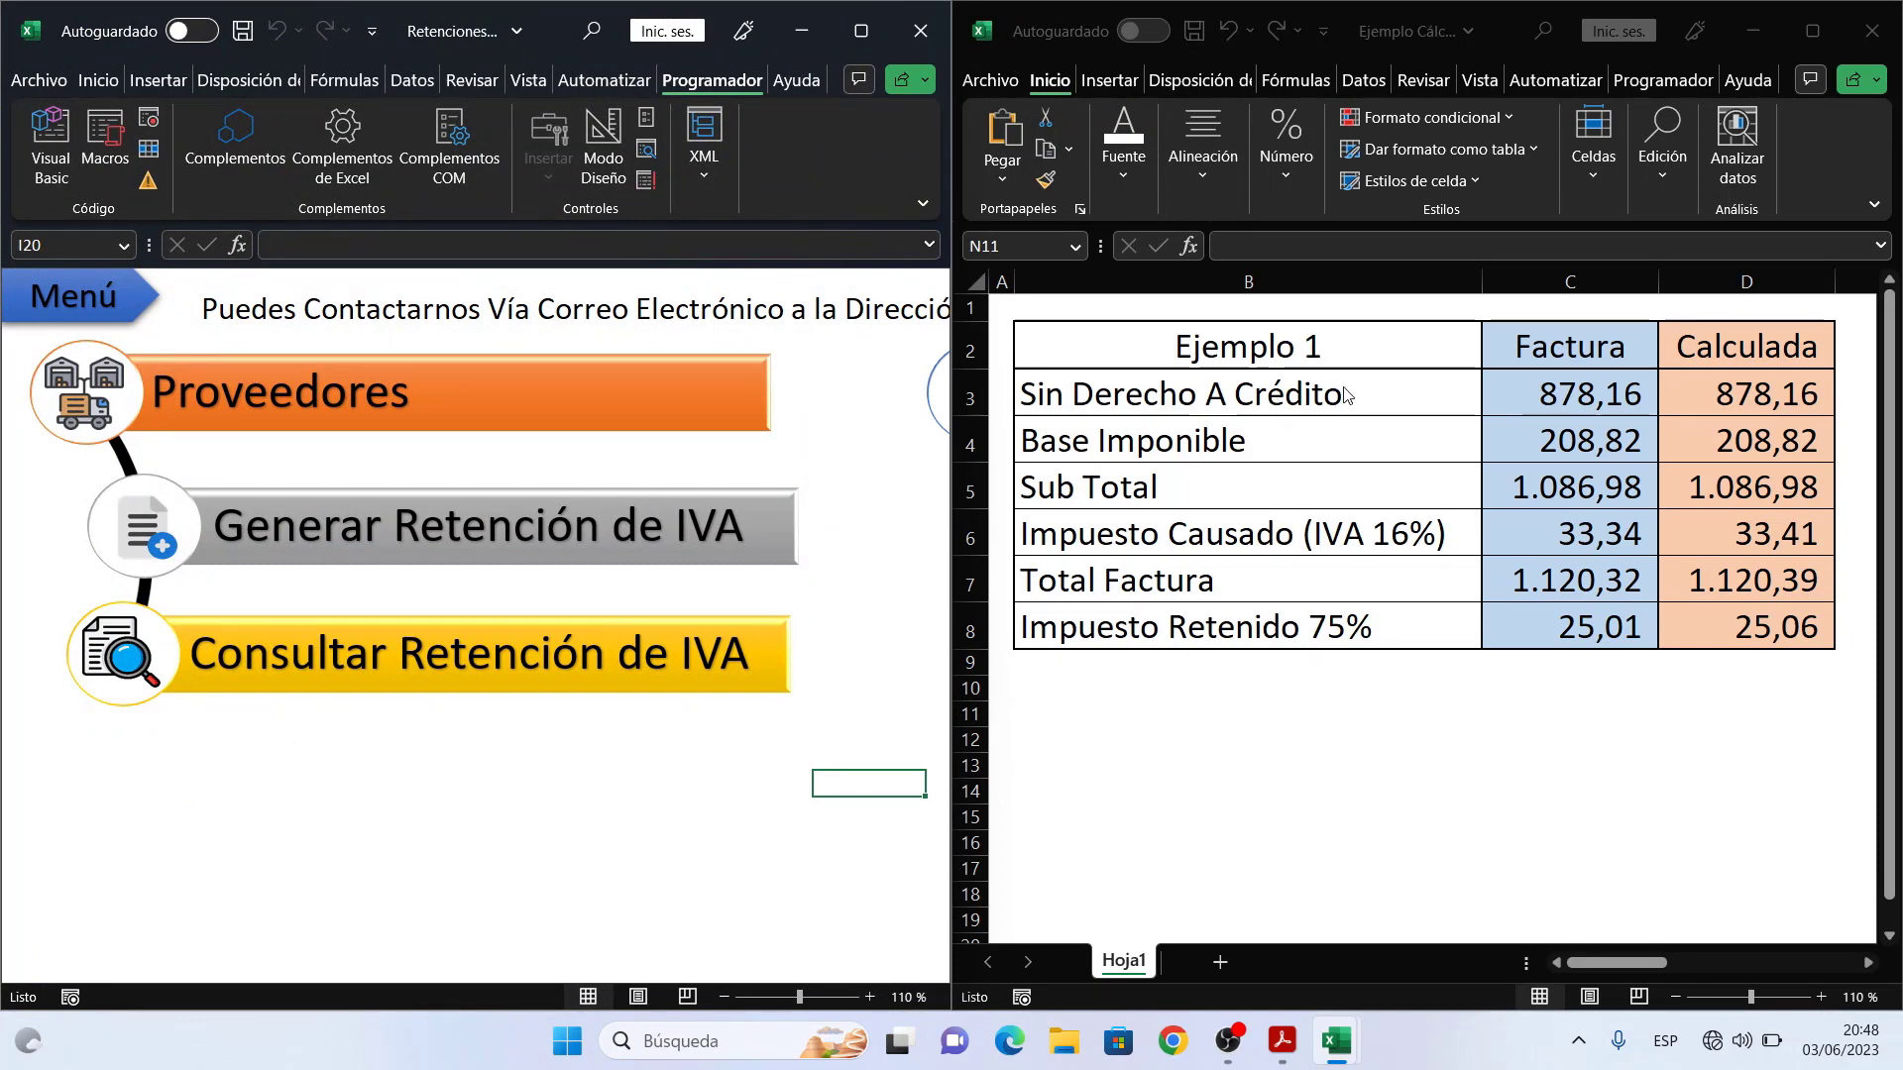
pyautogui.click(1570, 393)
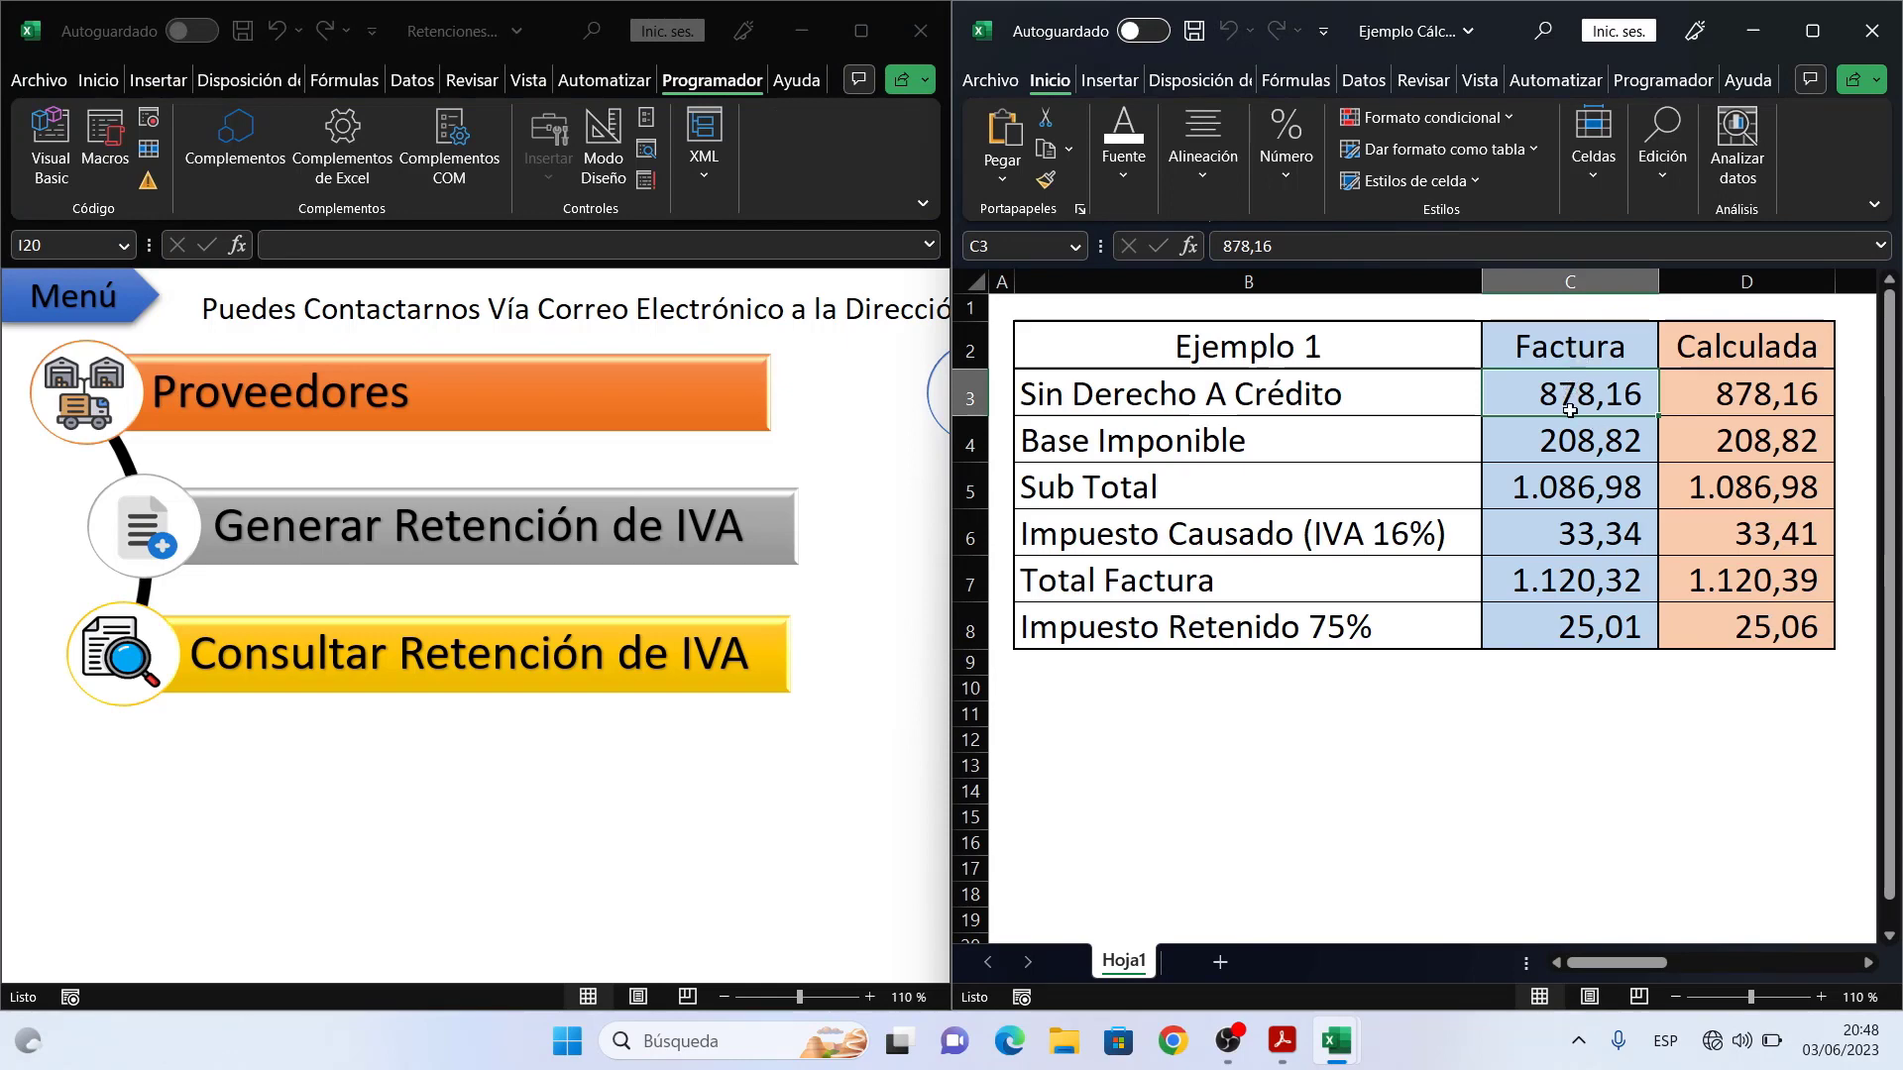
pyautogui.click(1565, 443)
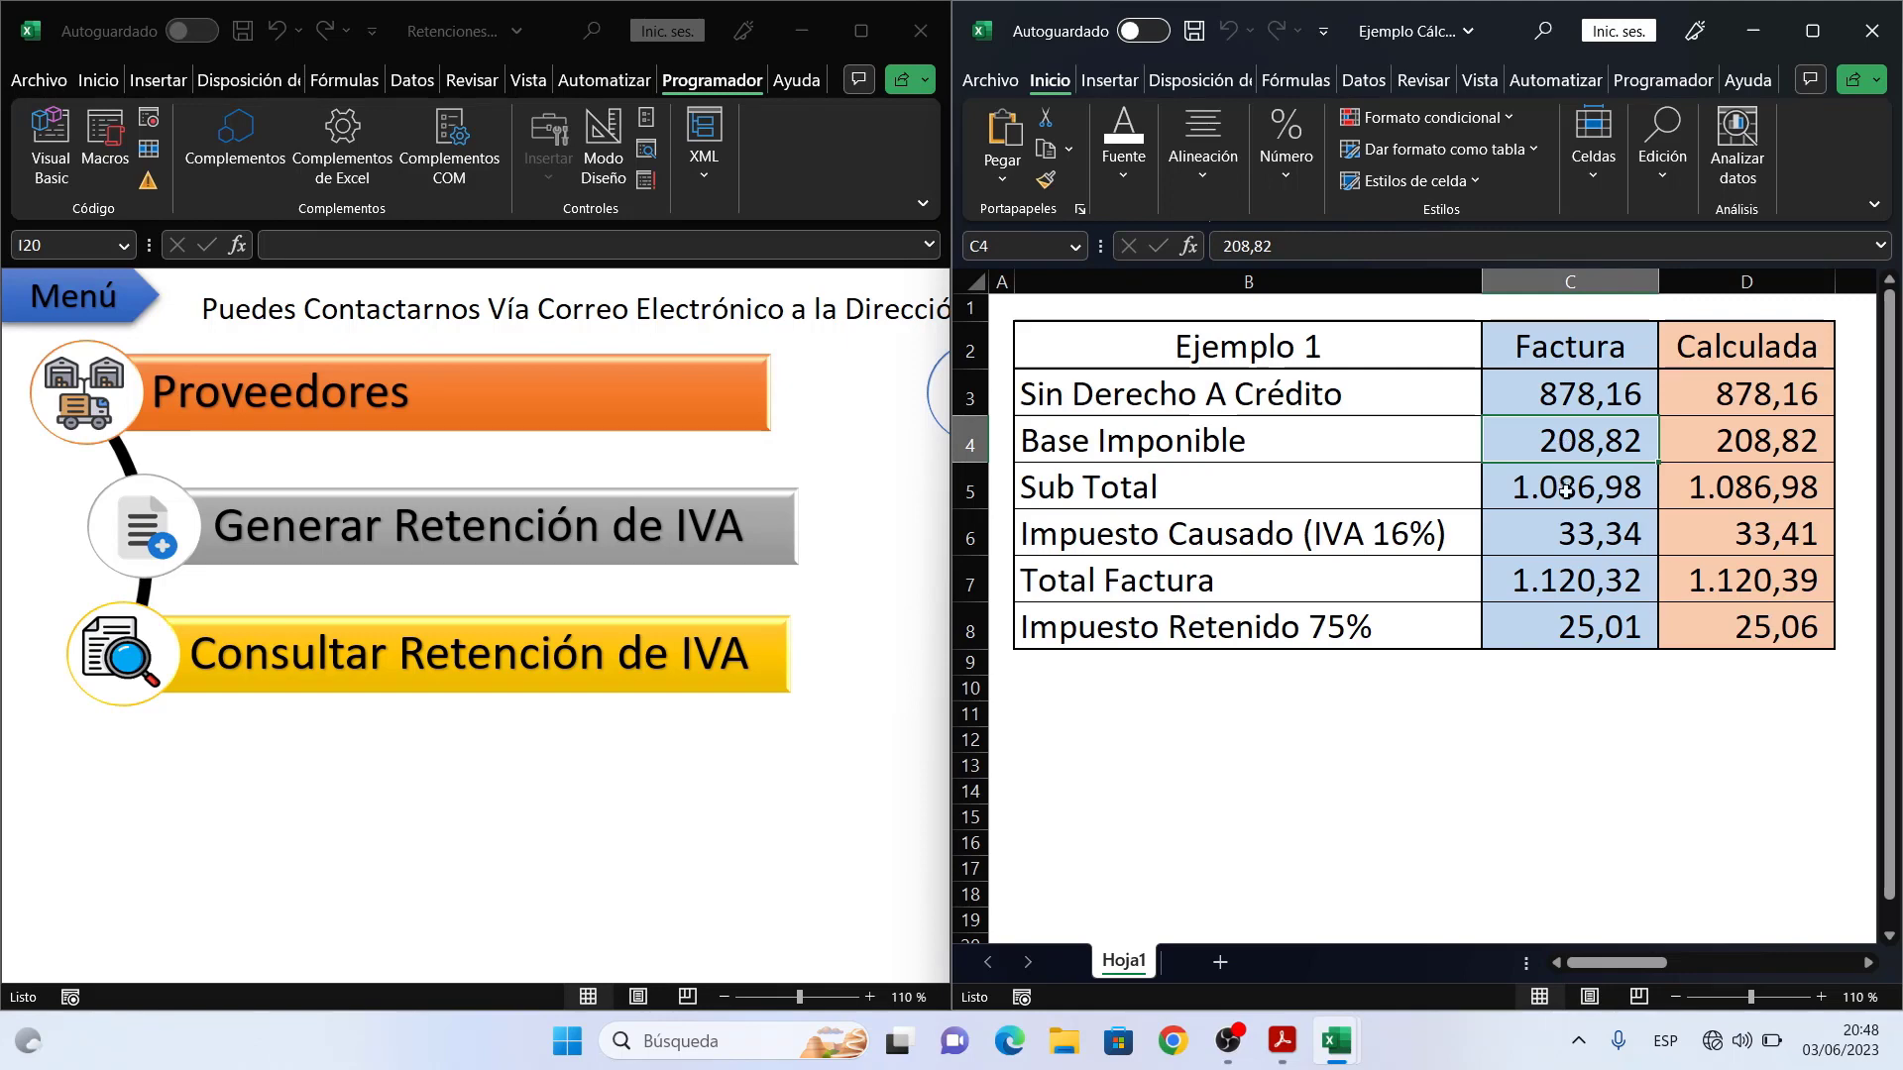
pyautogui.click(1566, 485)
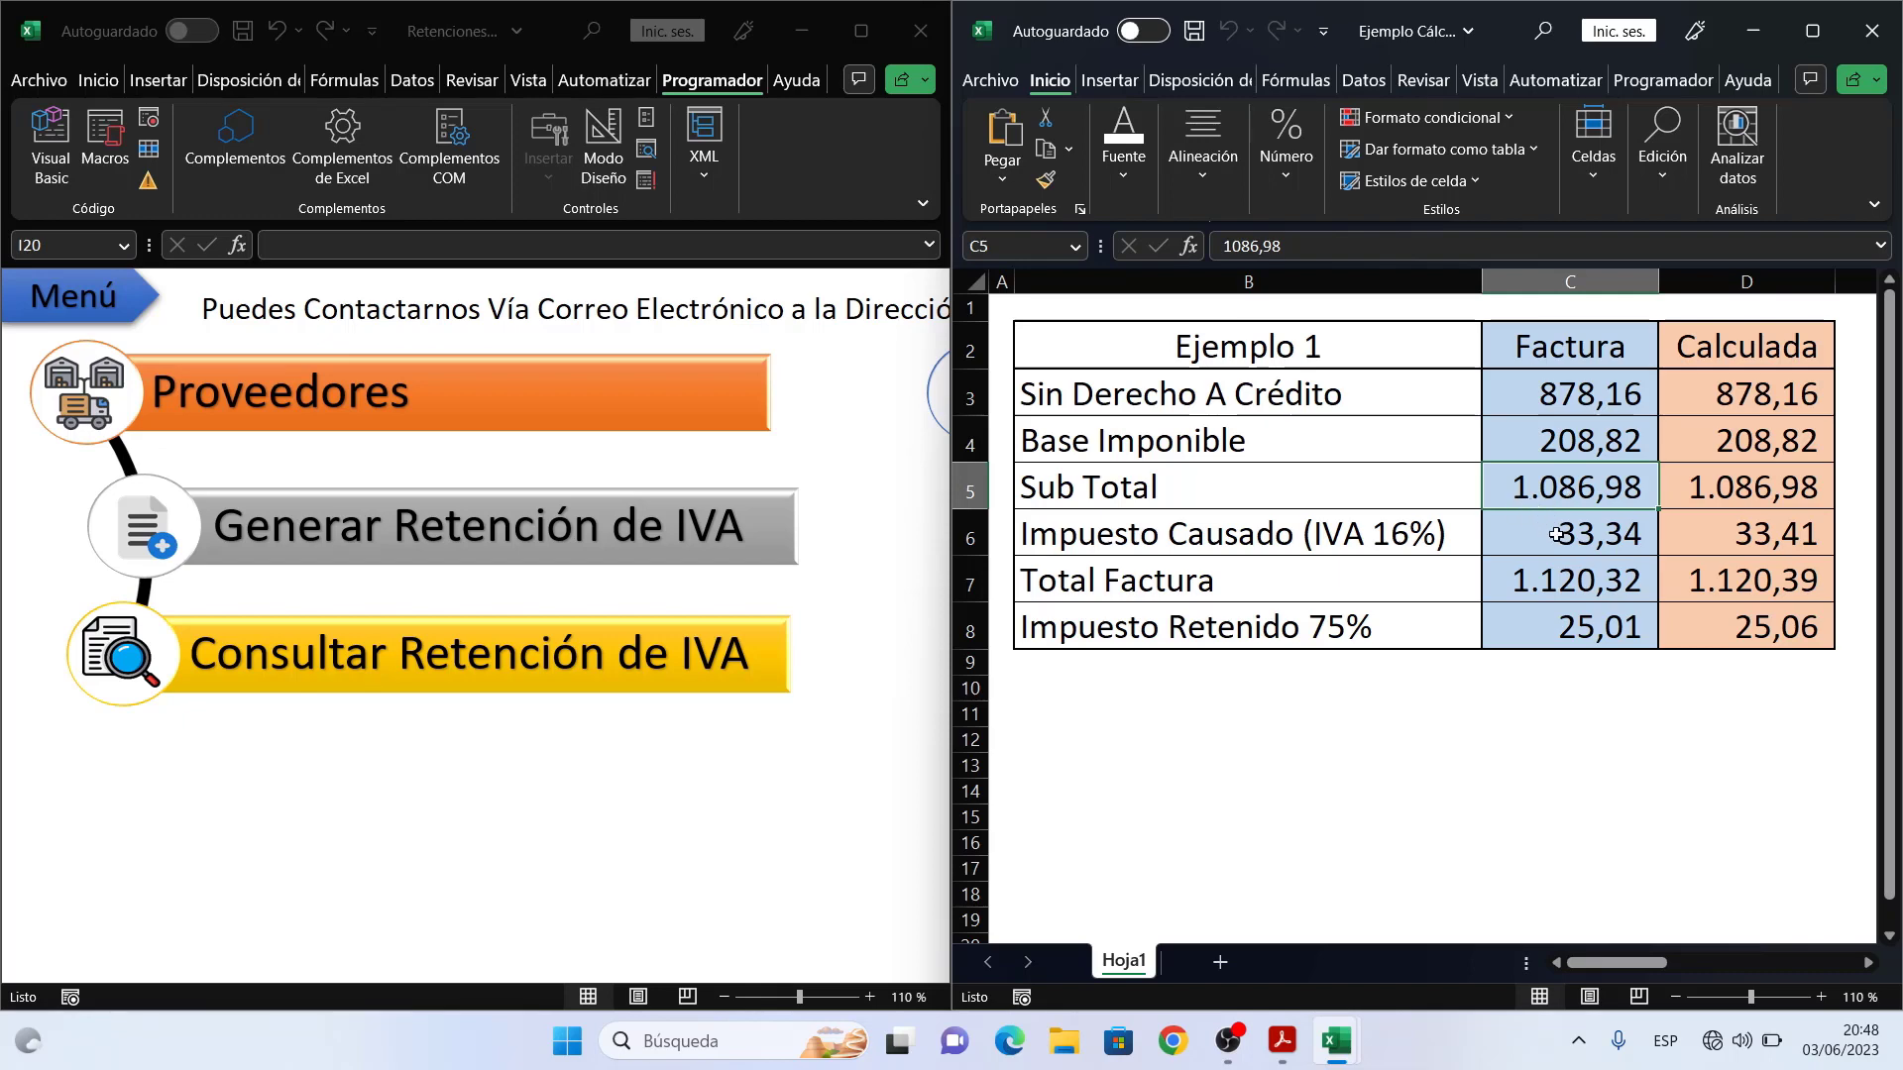
pyautogui.click(1556, 536)
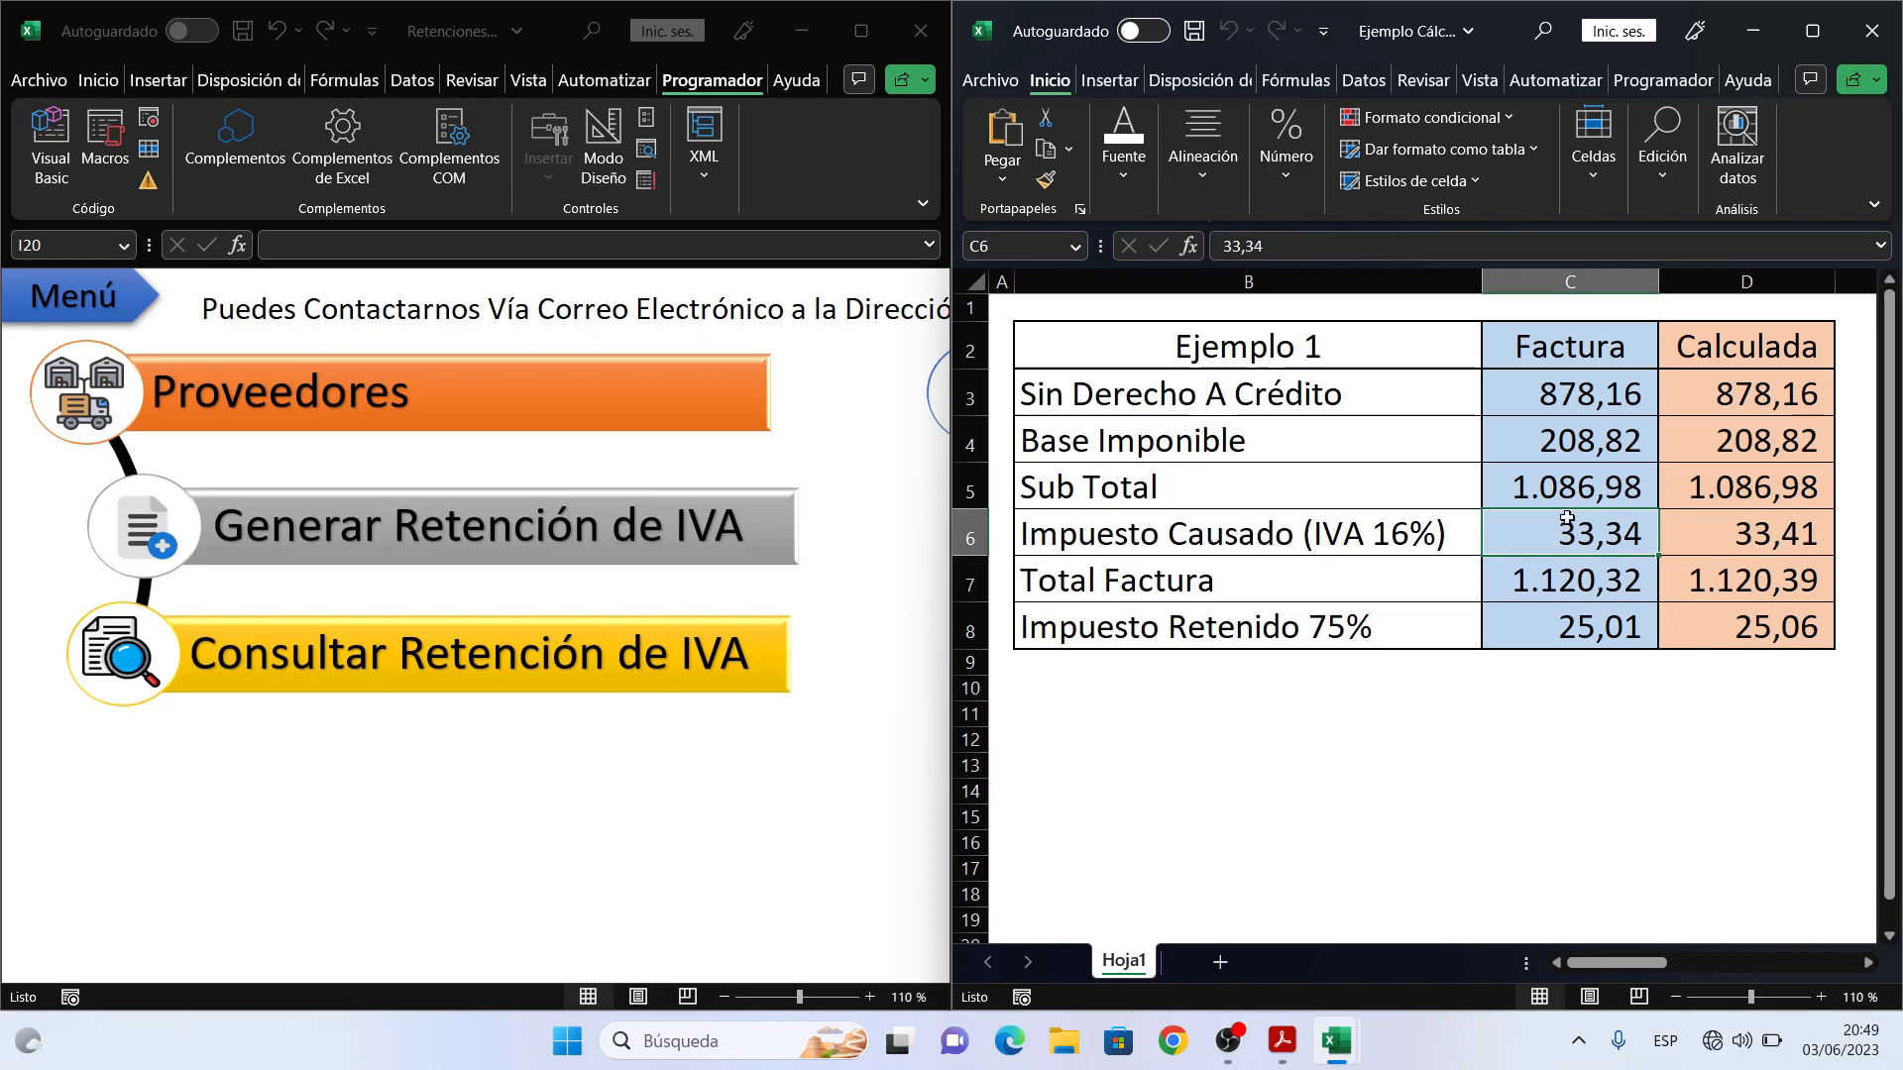
pyautogui.click(1566, 439)
pyautogui.click(1575, 529)
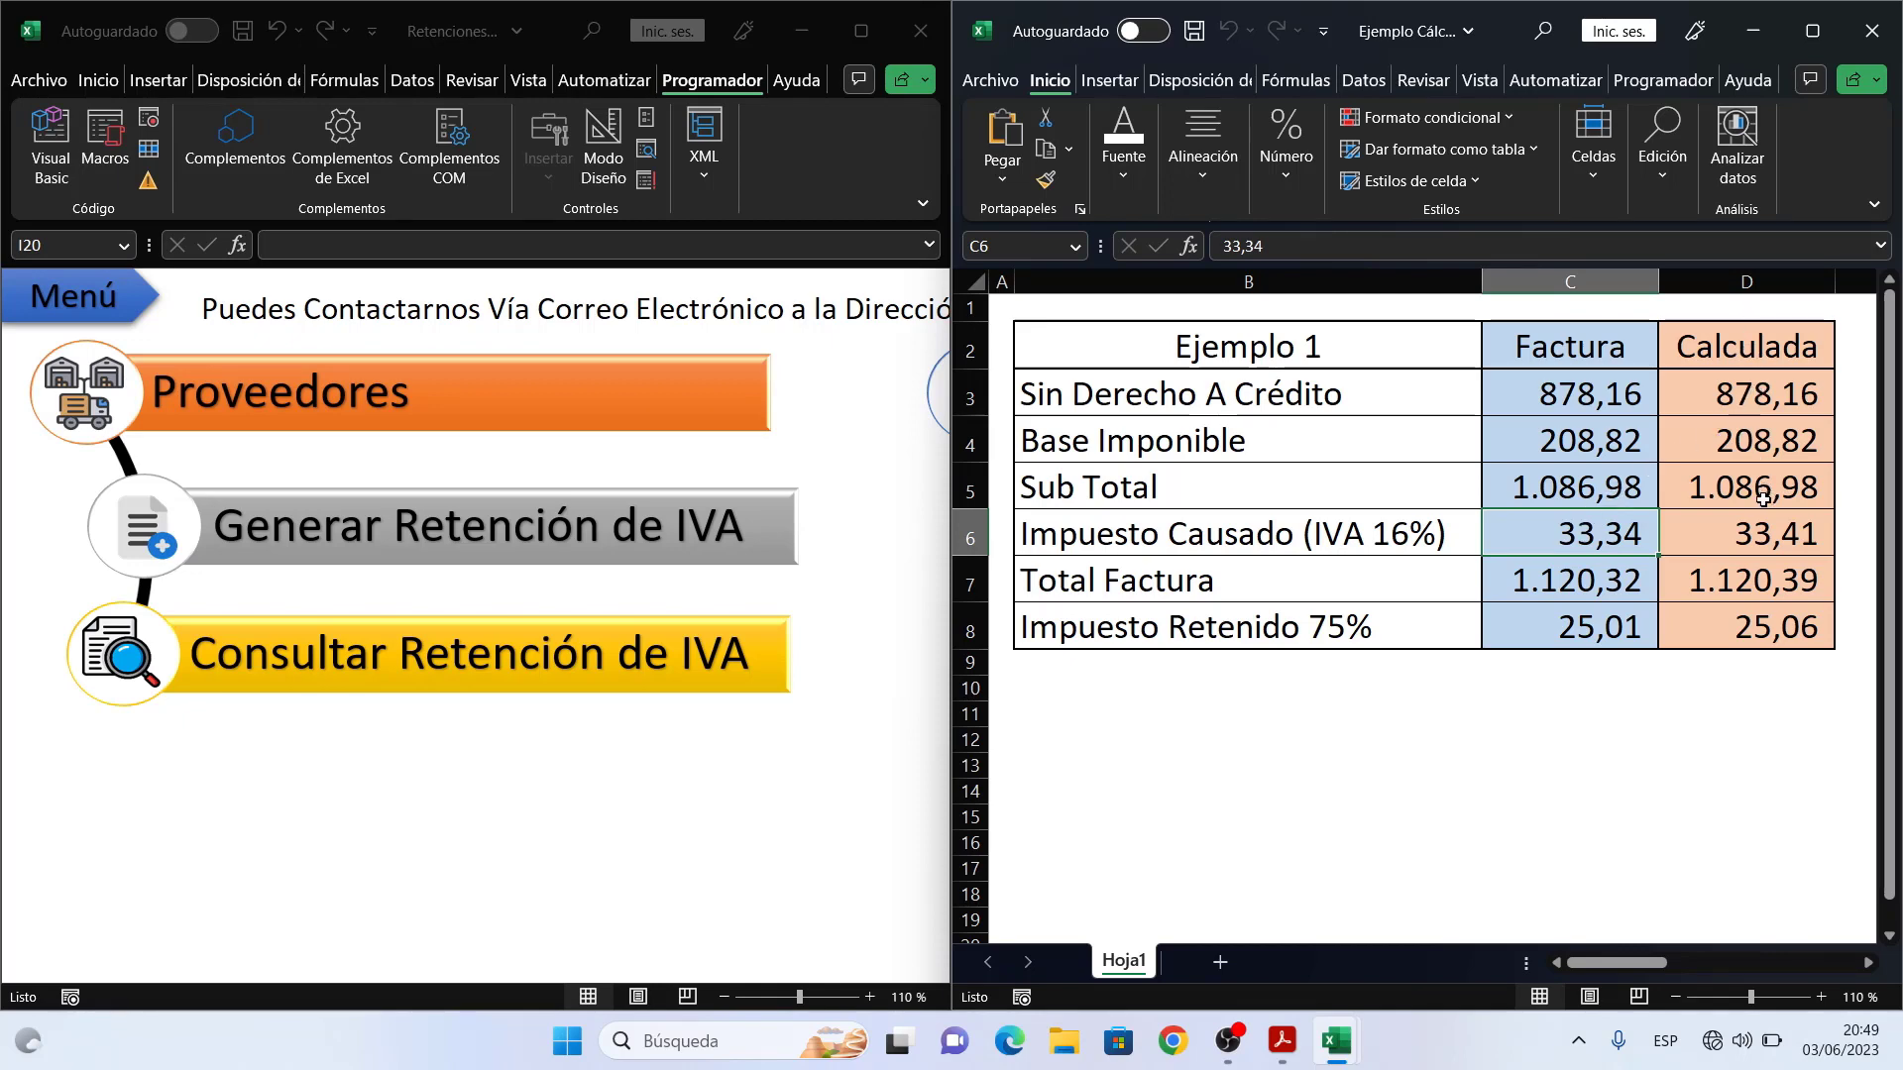
pyautogui.click(1751, 540)
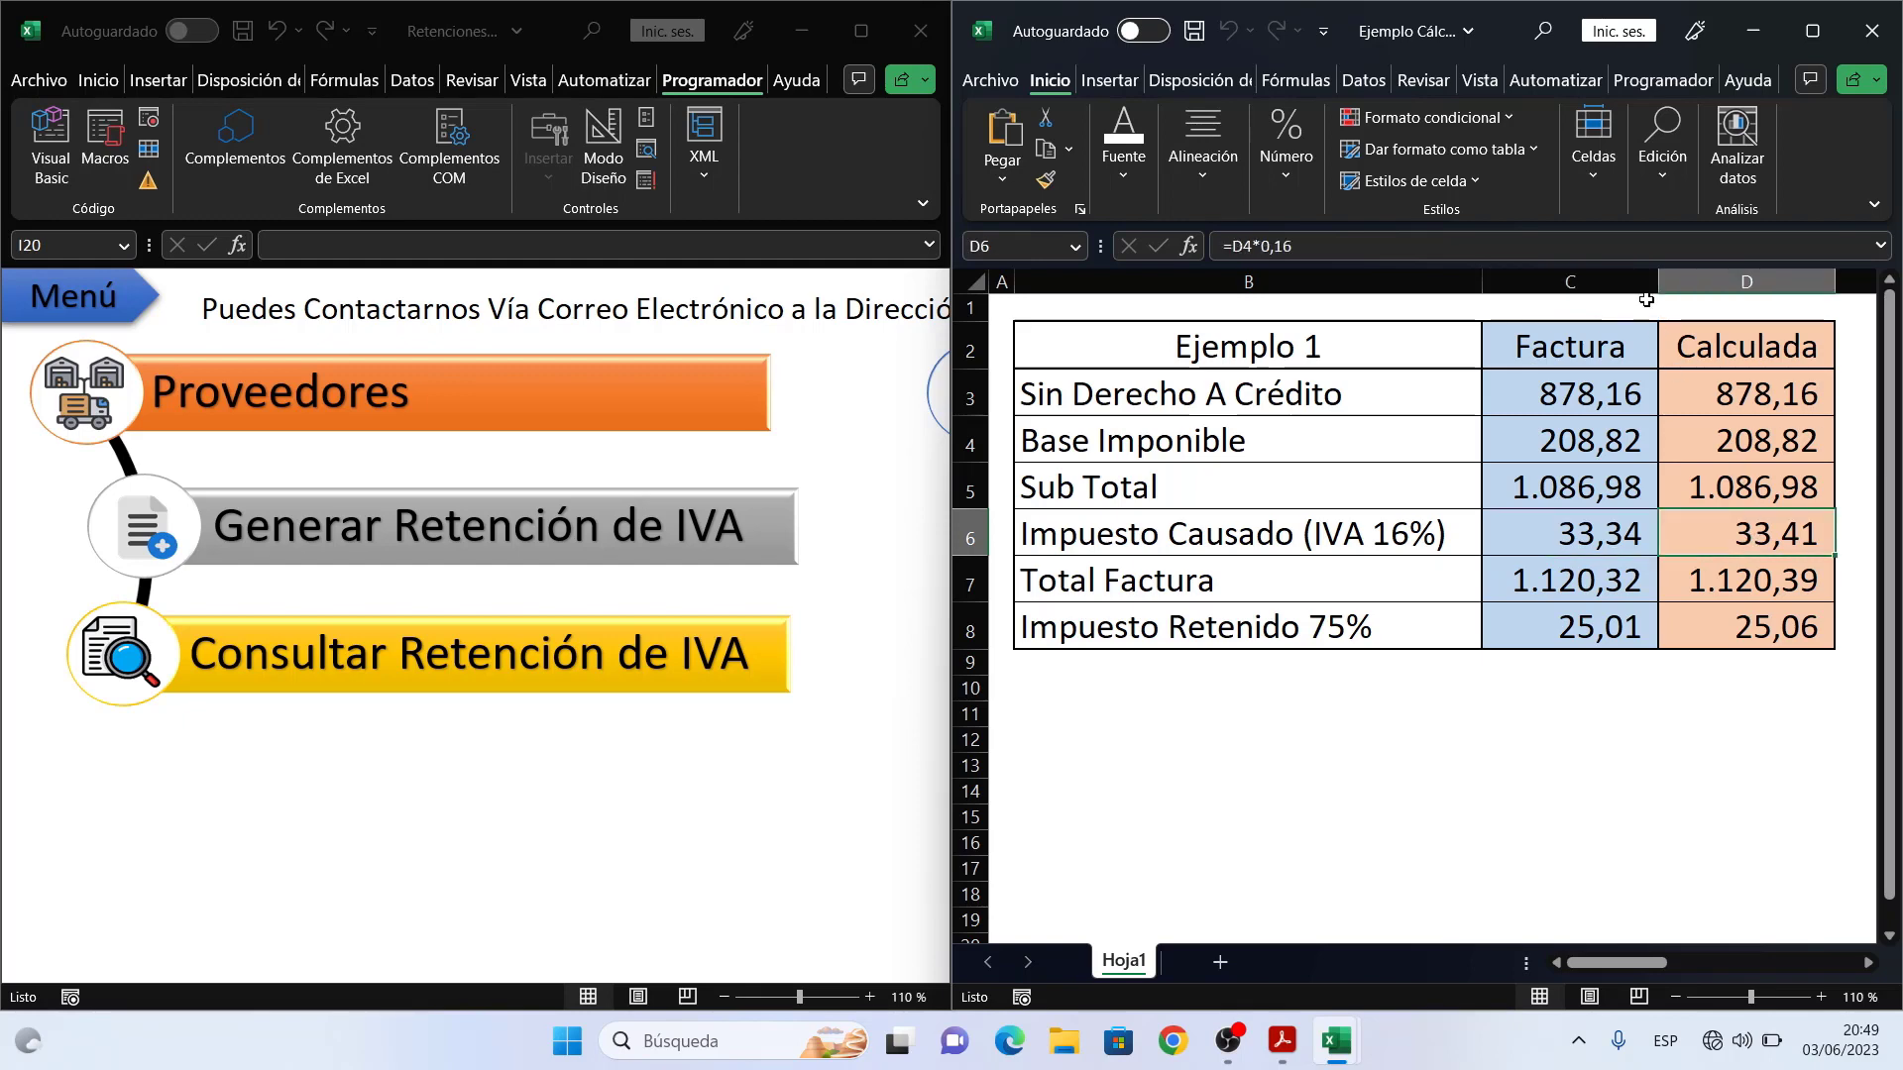
# - Check that D6 computes D4 × 0,16, compare with the invoice tax in C6, then return to Retenciones
pyautogui.click(1647, 250)
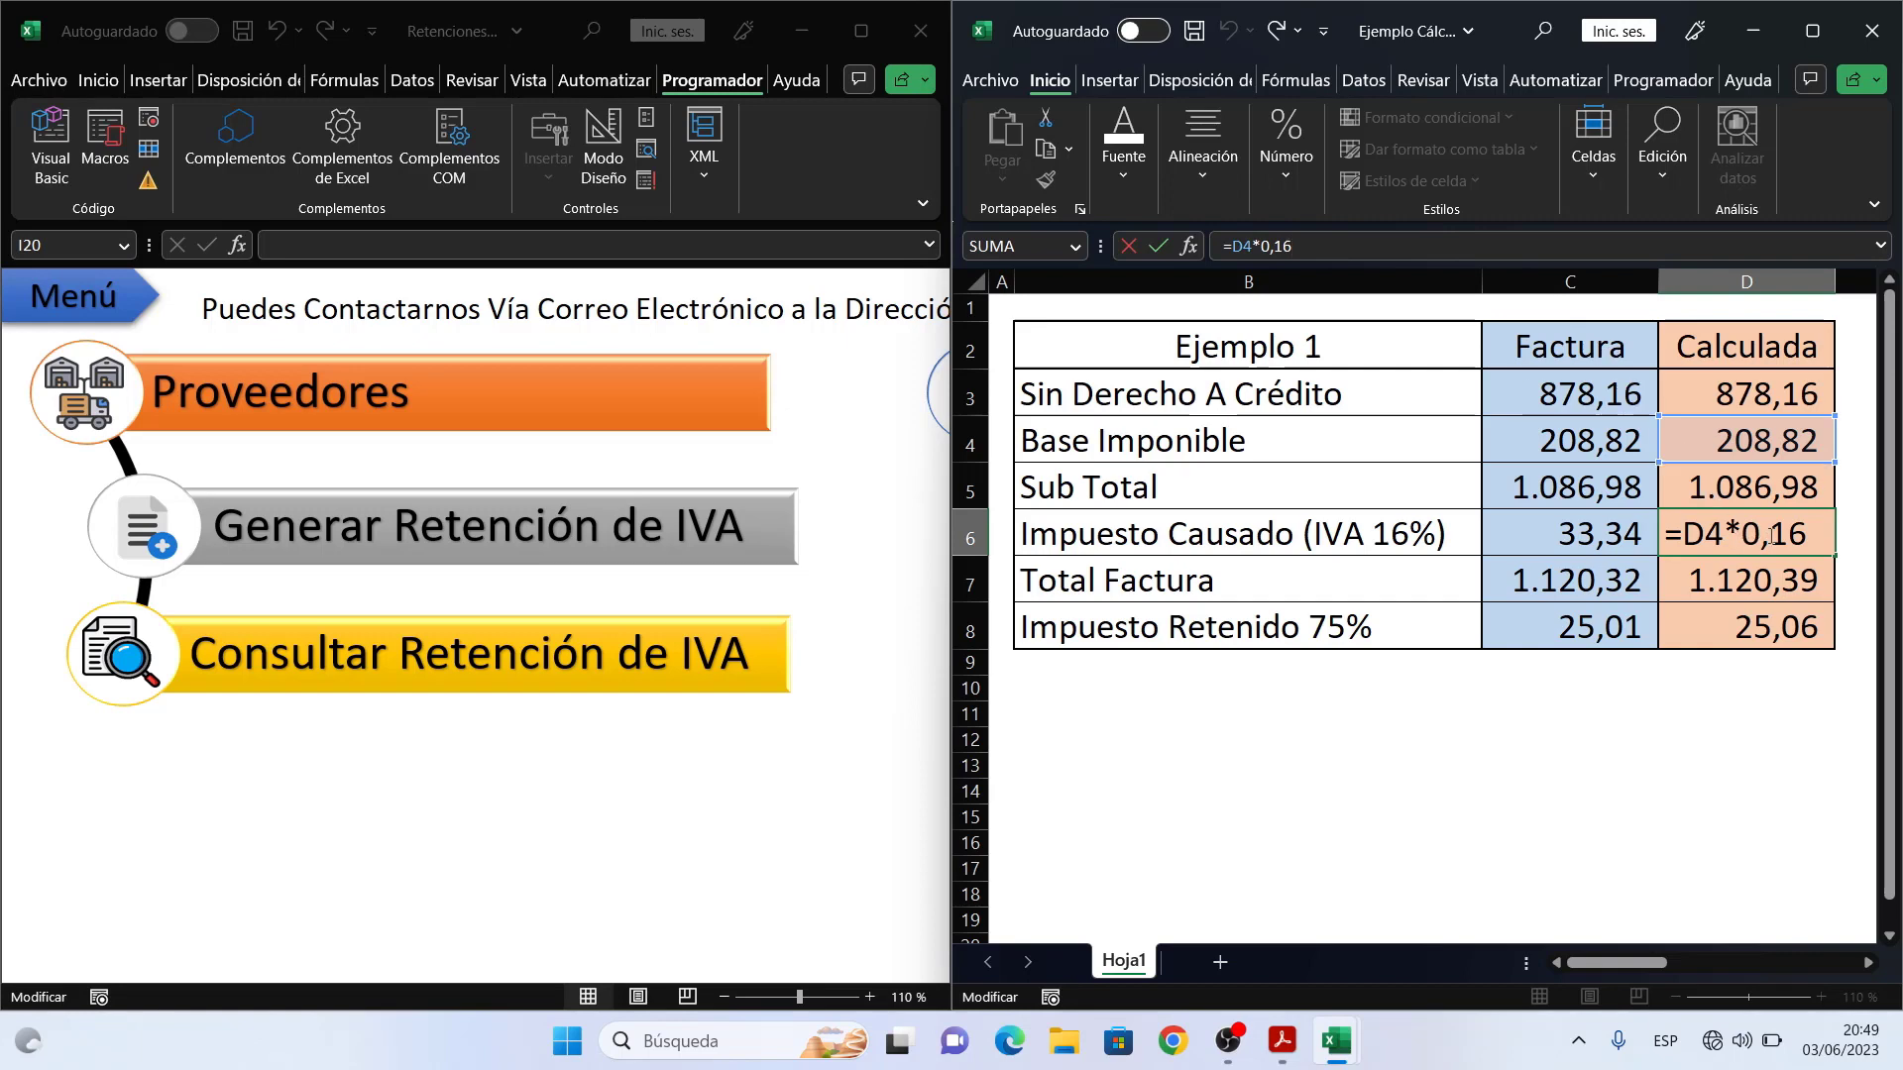
pyautogui.hotkey('ctrl', 'Return')
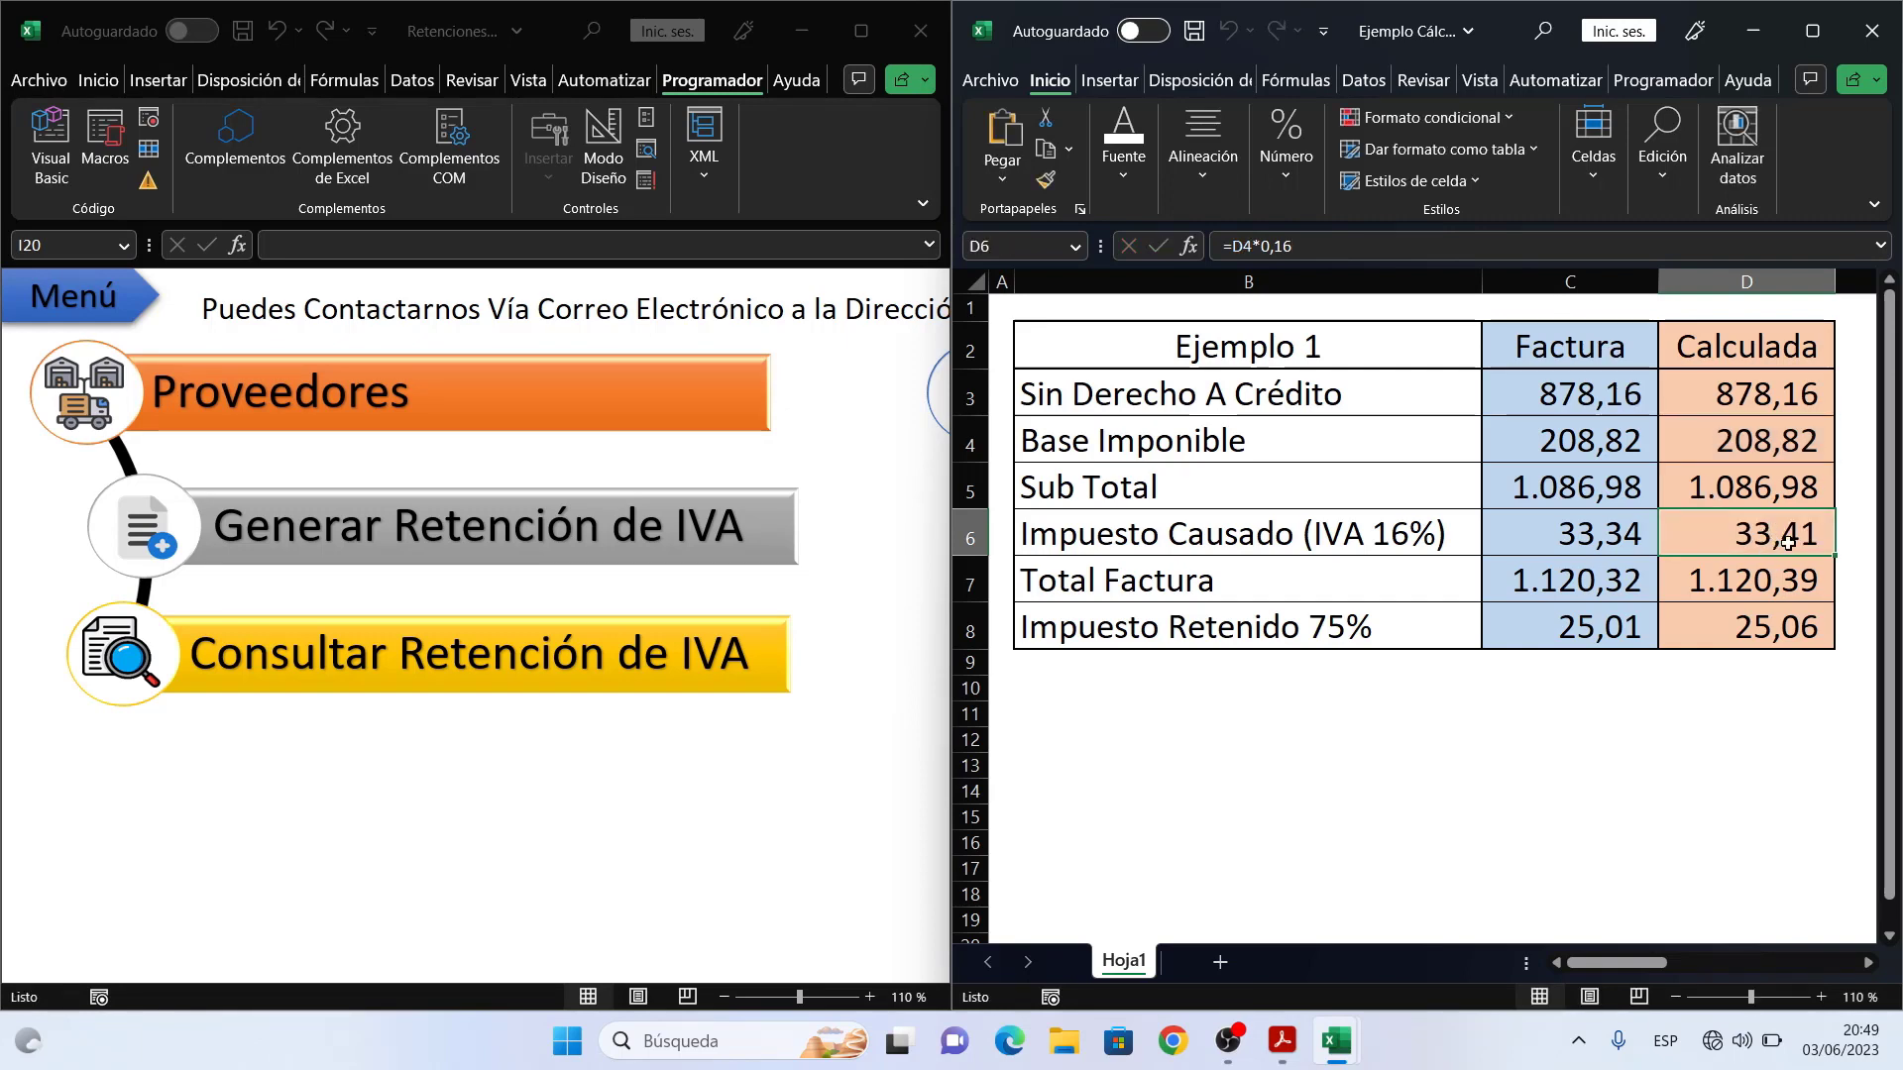
pyautogui.click(1597, 536)
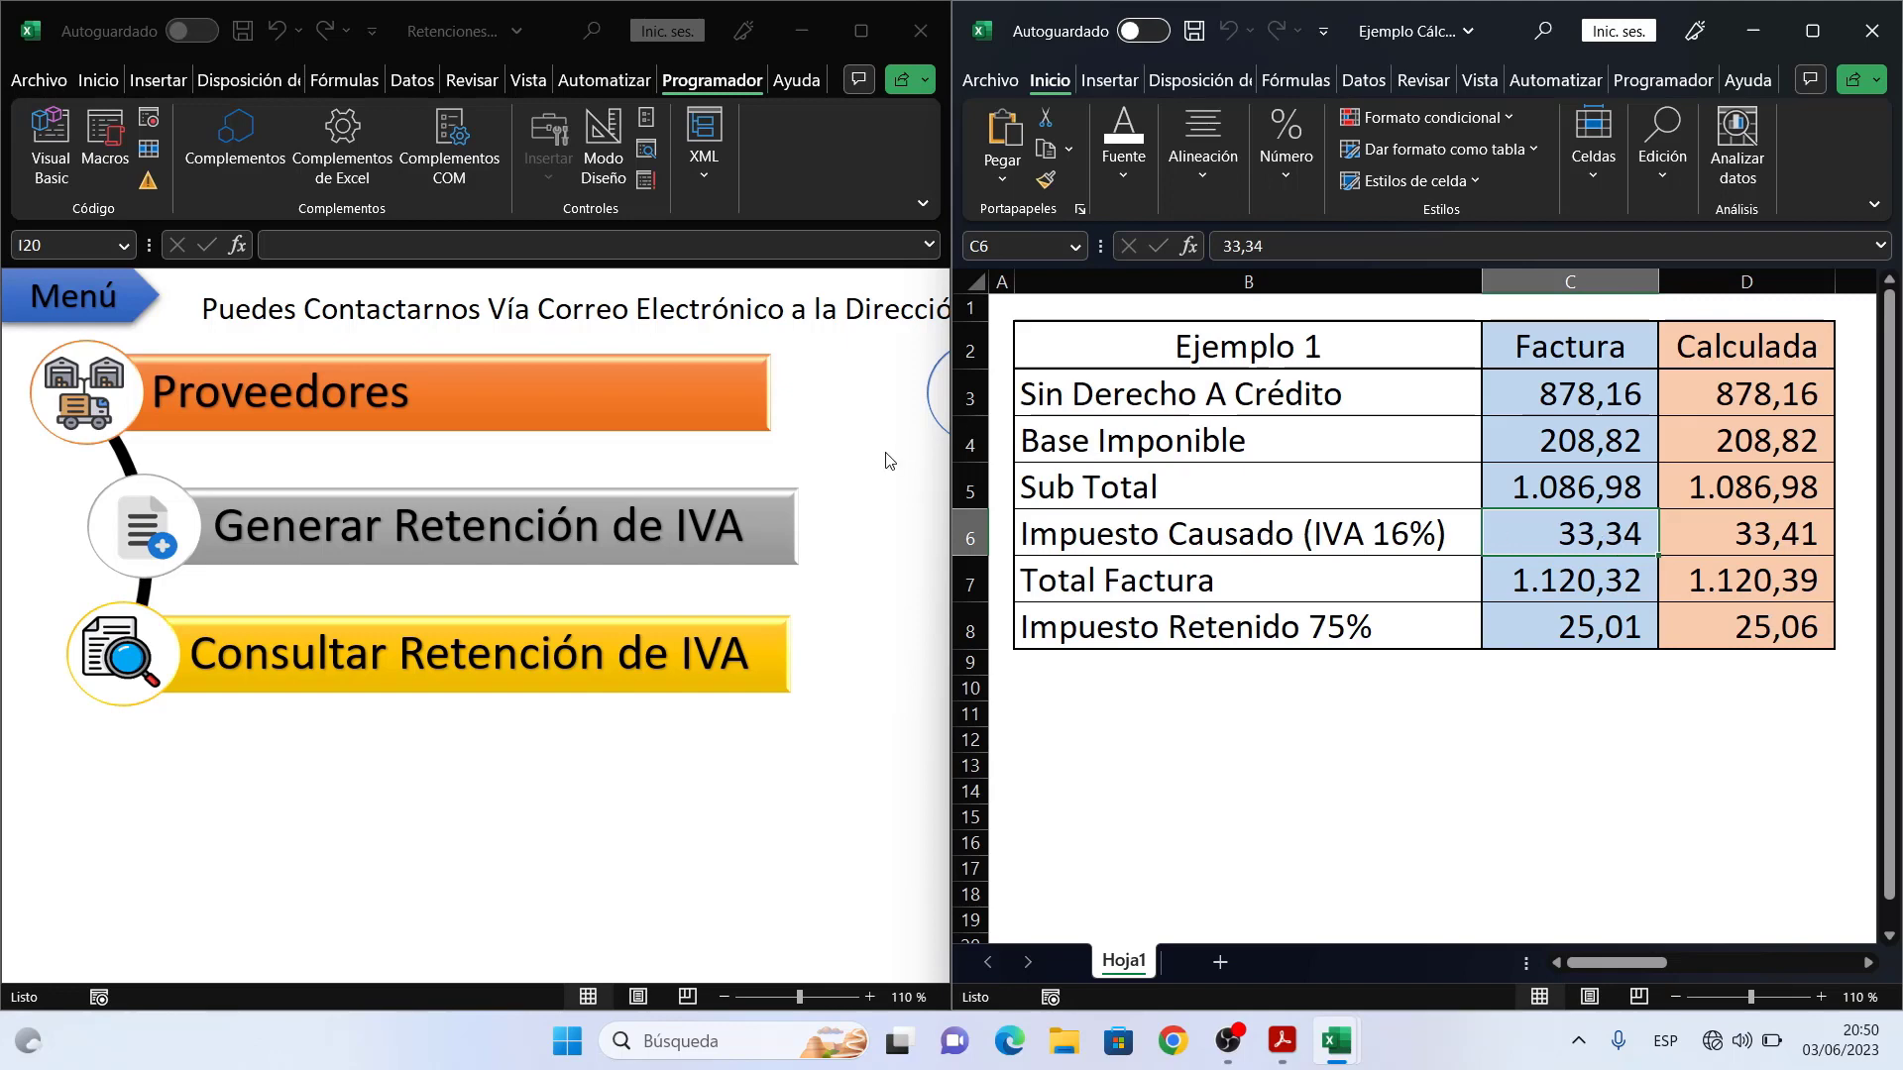
pyautogui.click(832, 473)
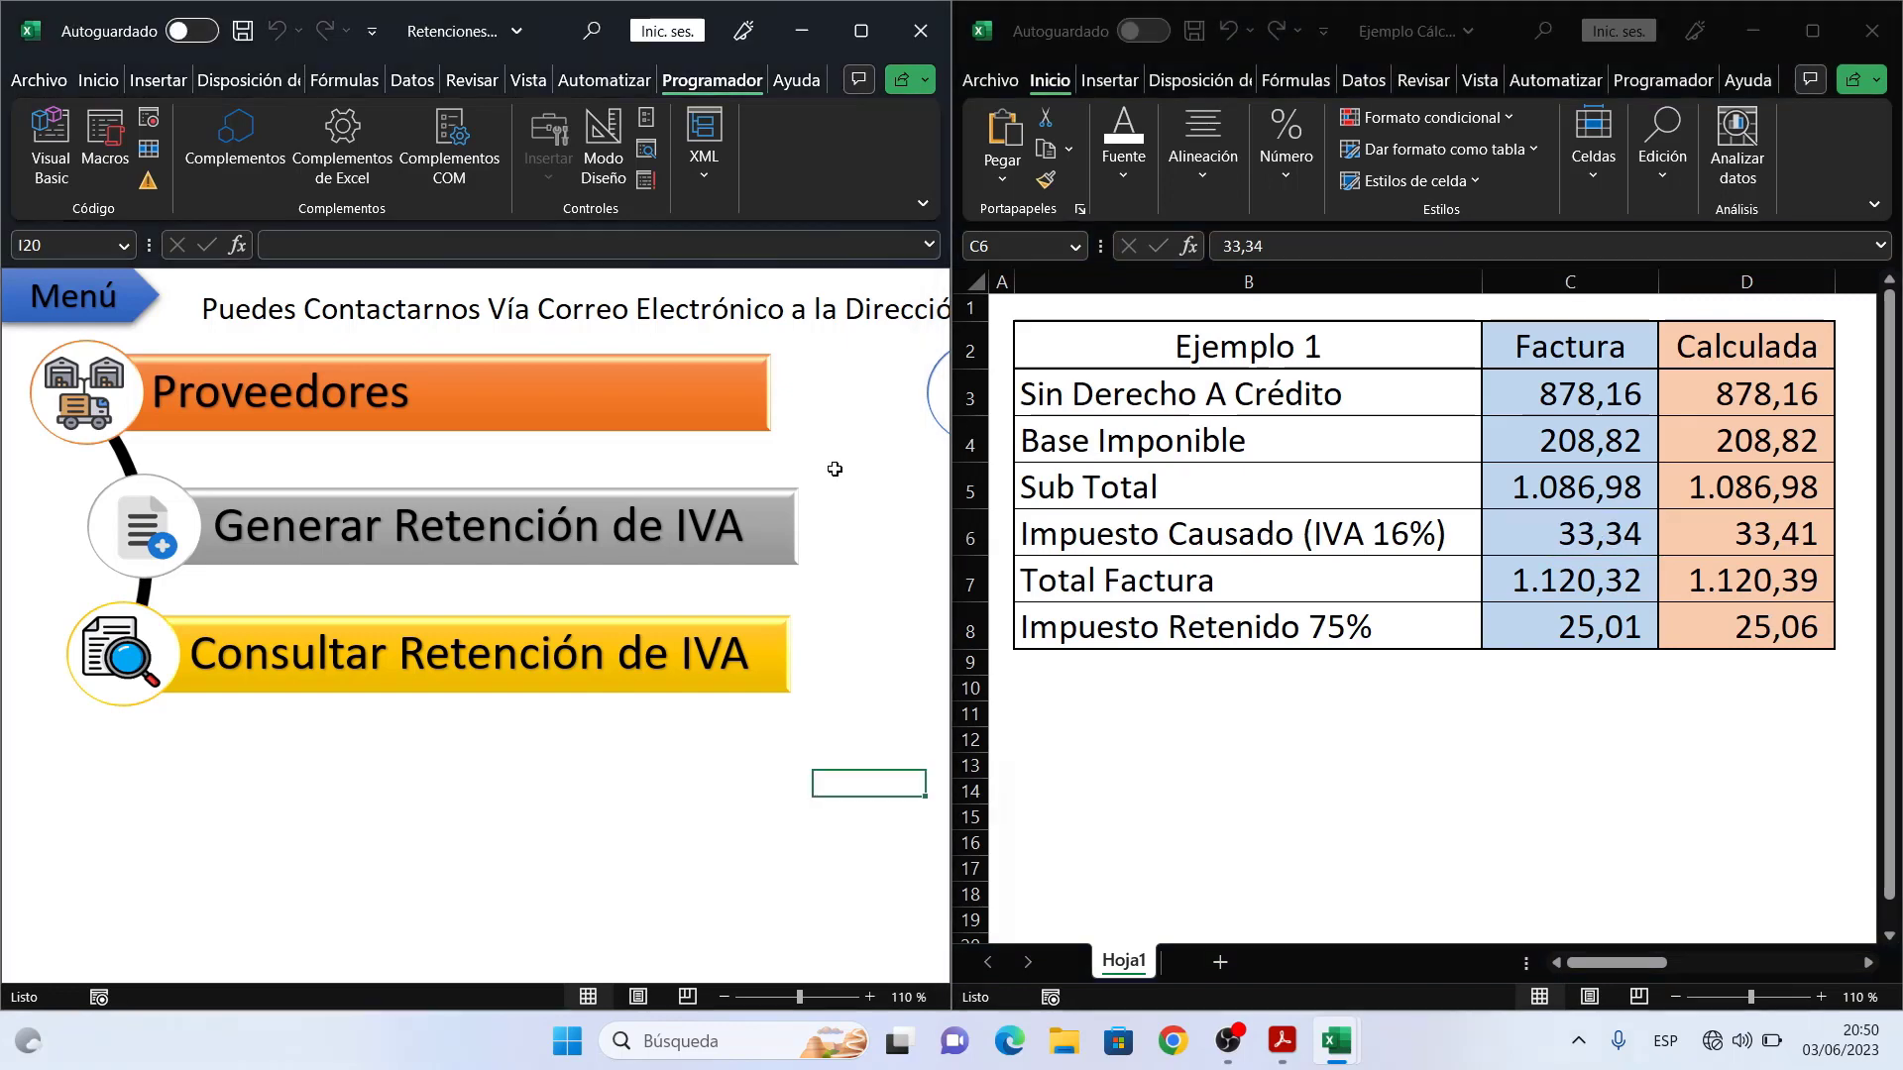
# - Open a new IVA retention with Persona 4 selected as the supplier at 100% retention
pyautogui.click(728, 531)
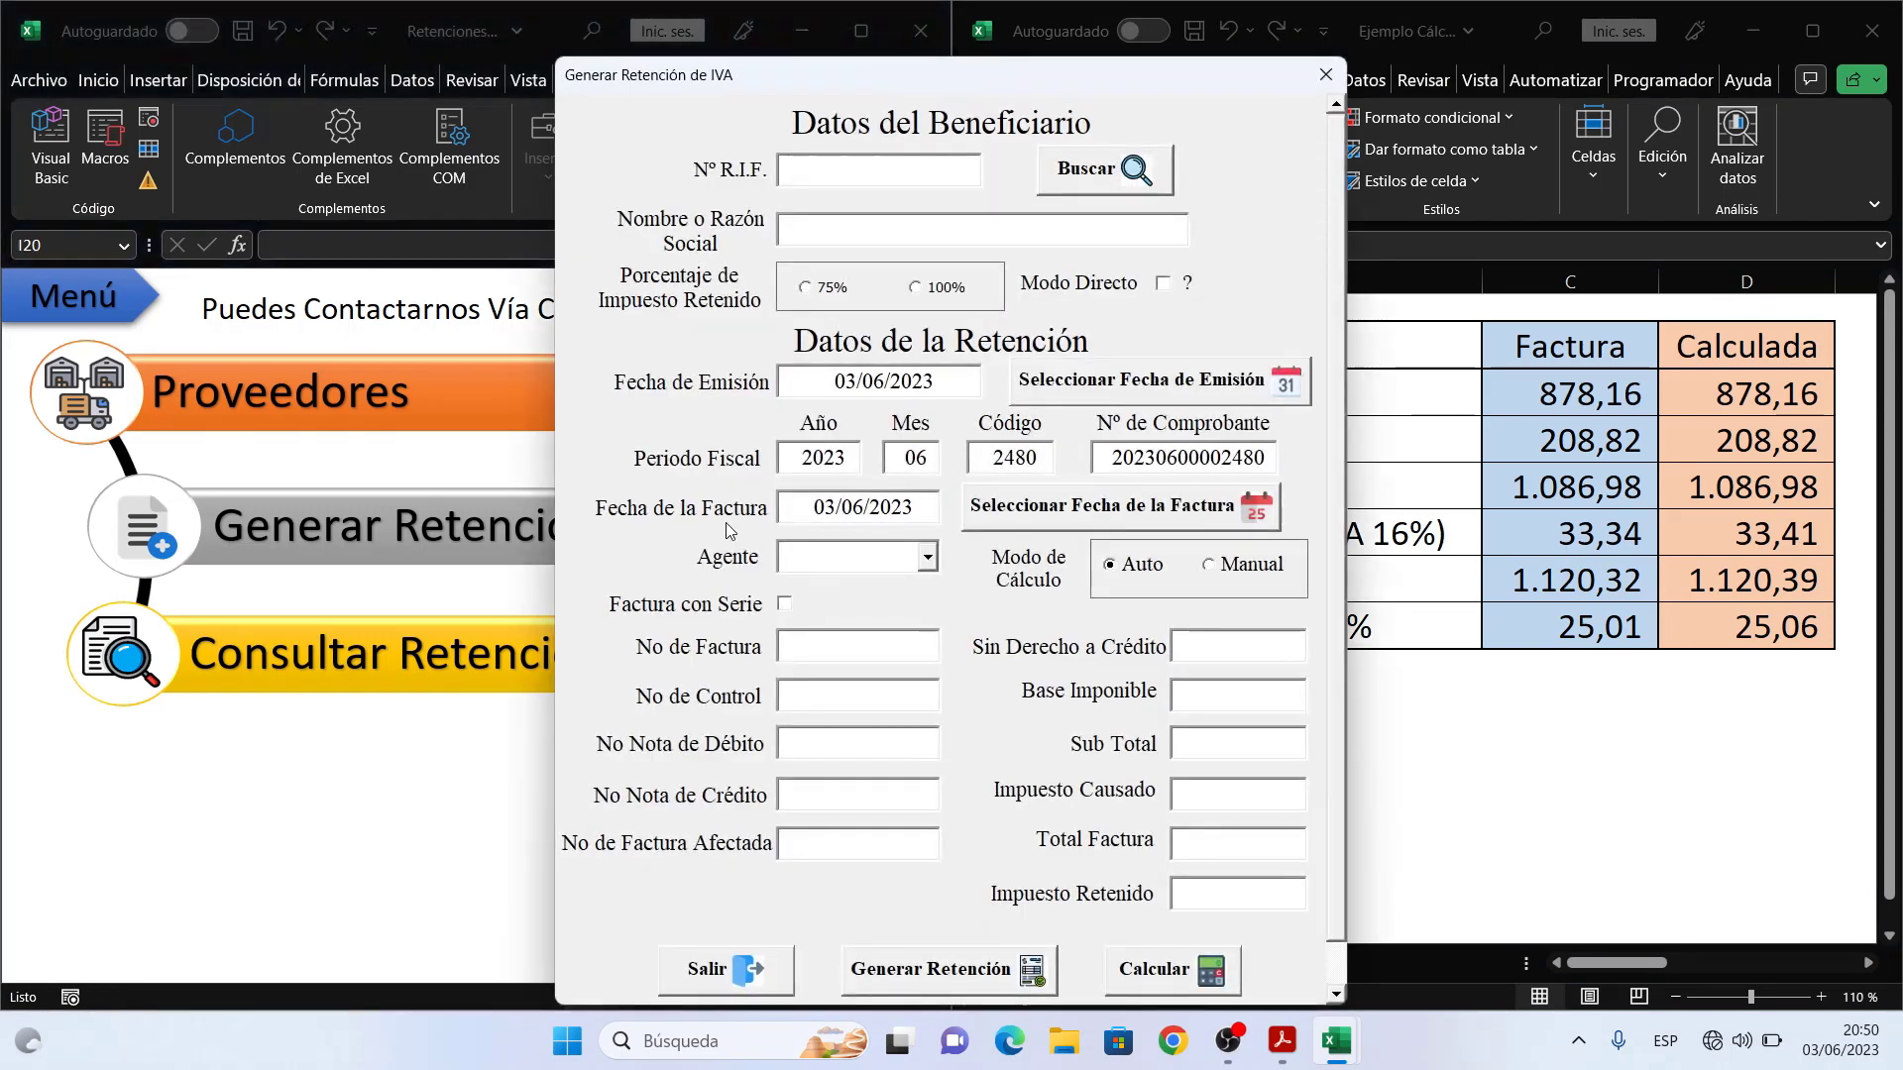
pyautogui.click(1095, 187)
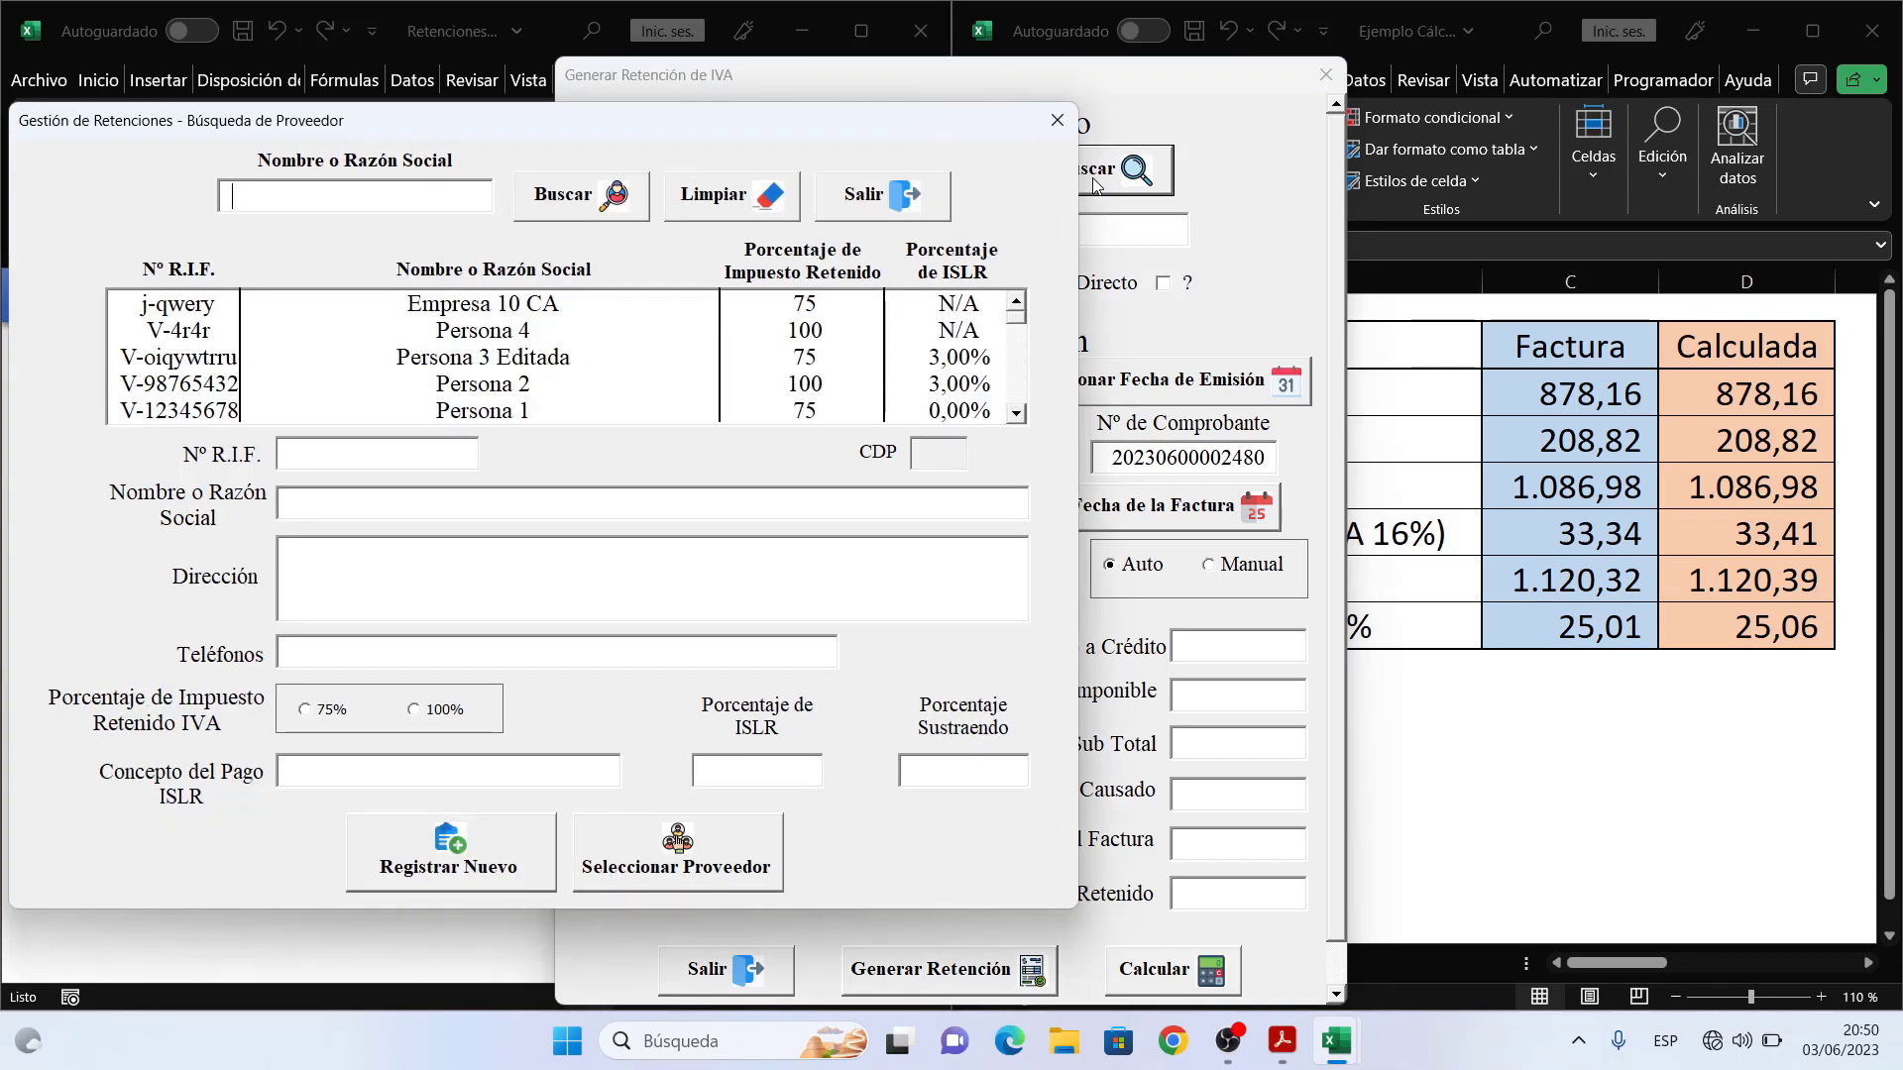
pyautogui.click(788, 331)
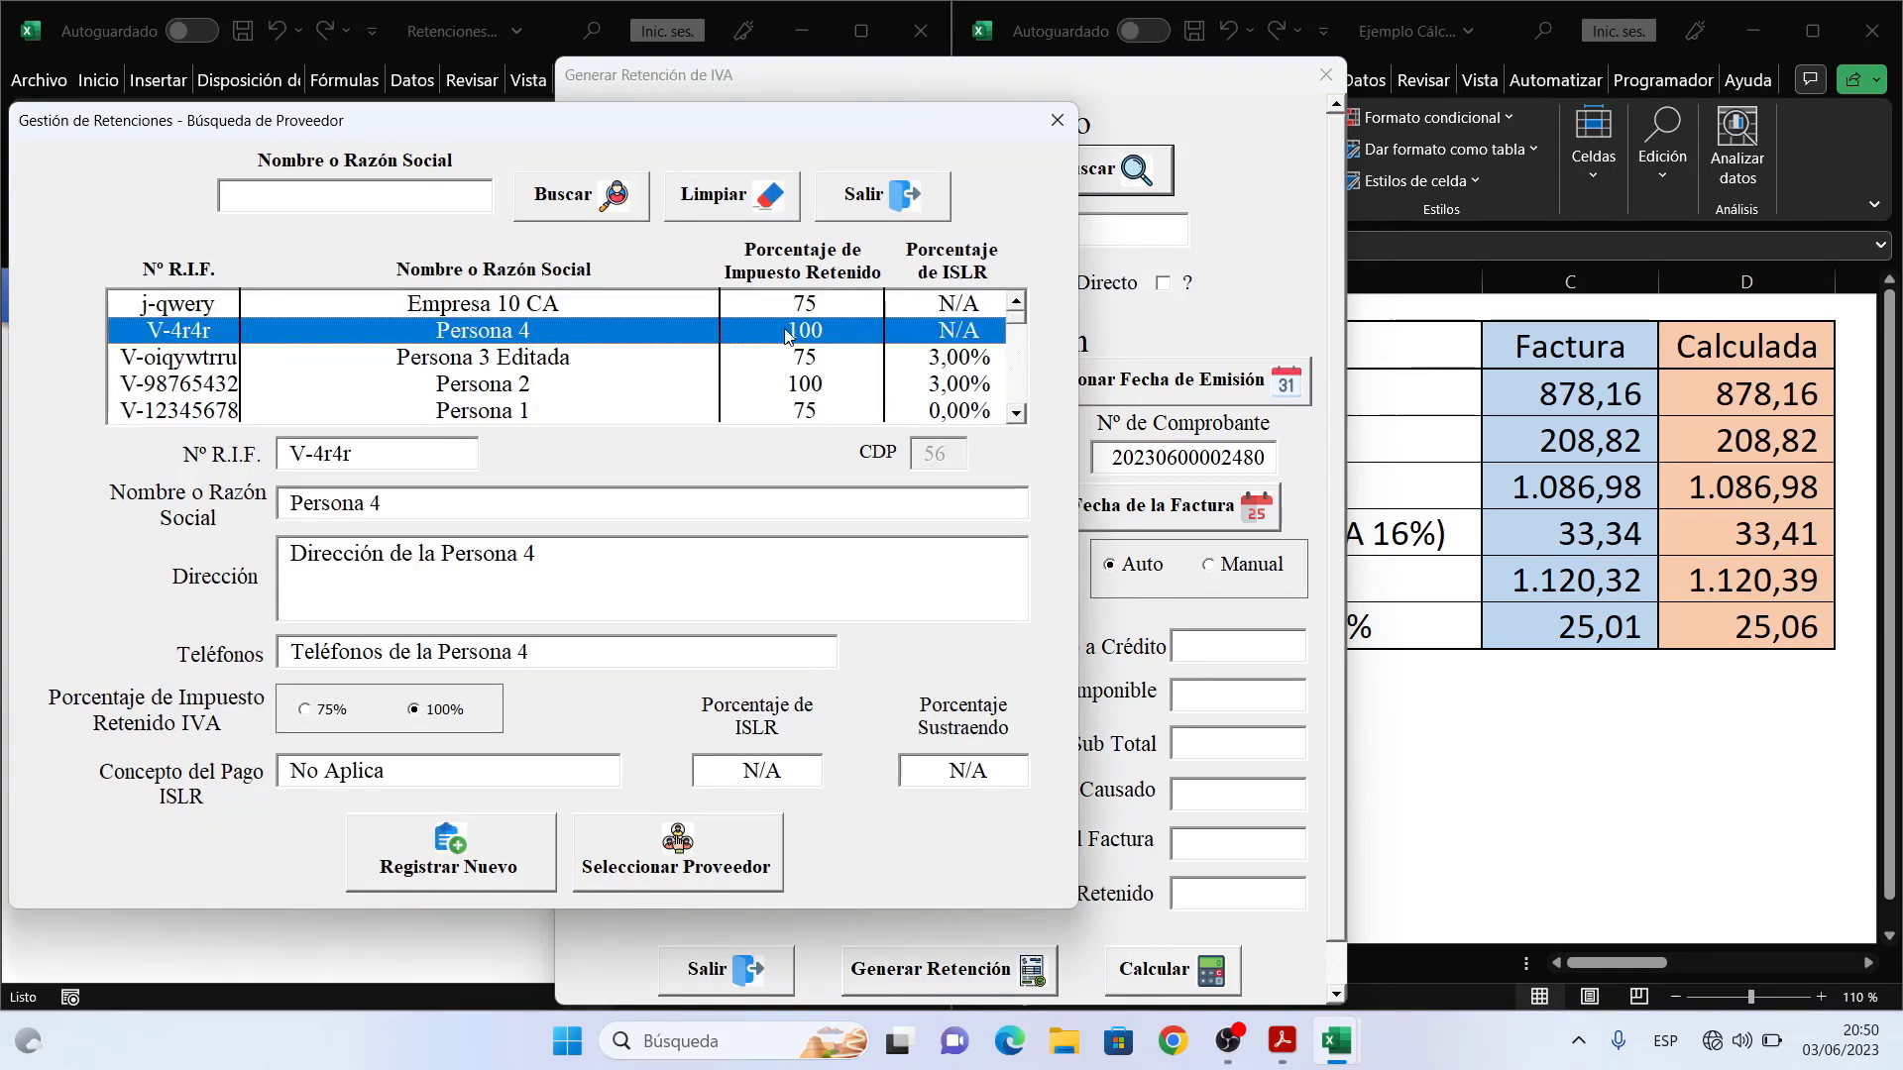
pyautogui.click(701, 861)
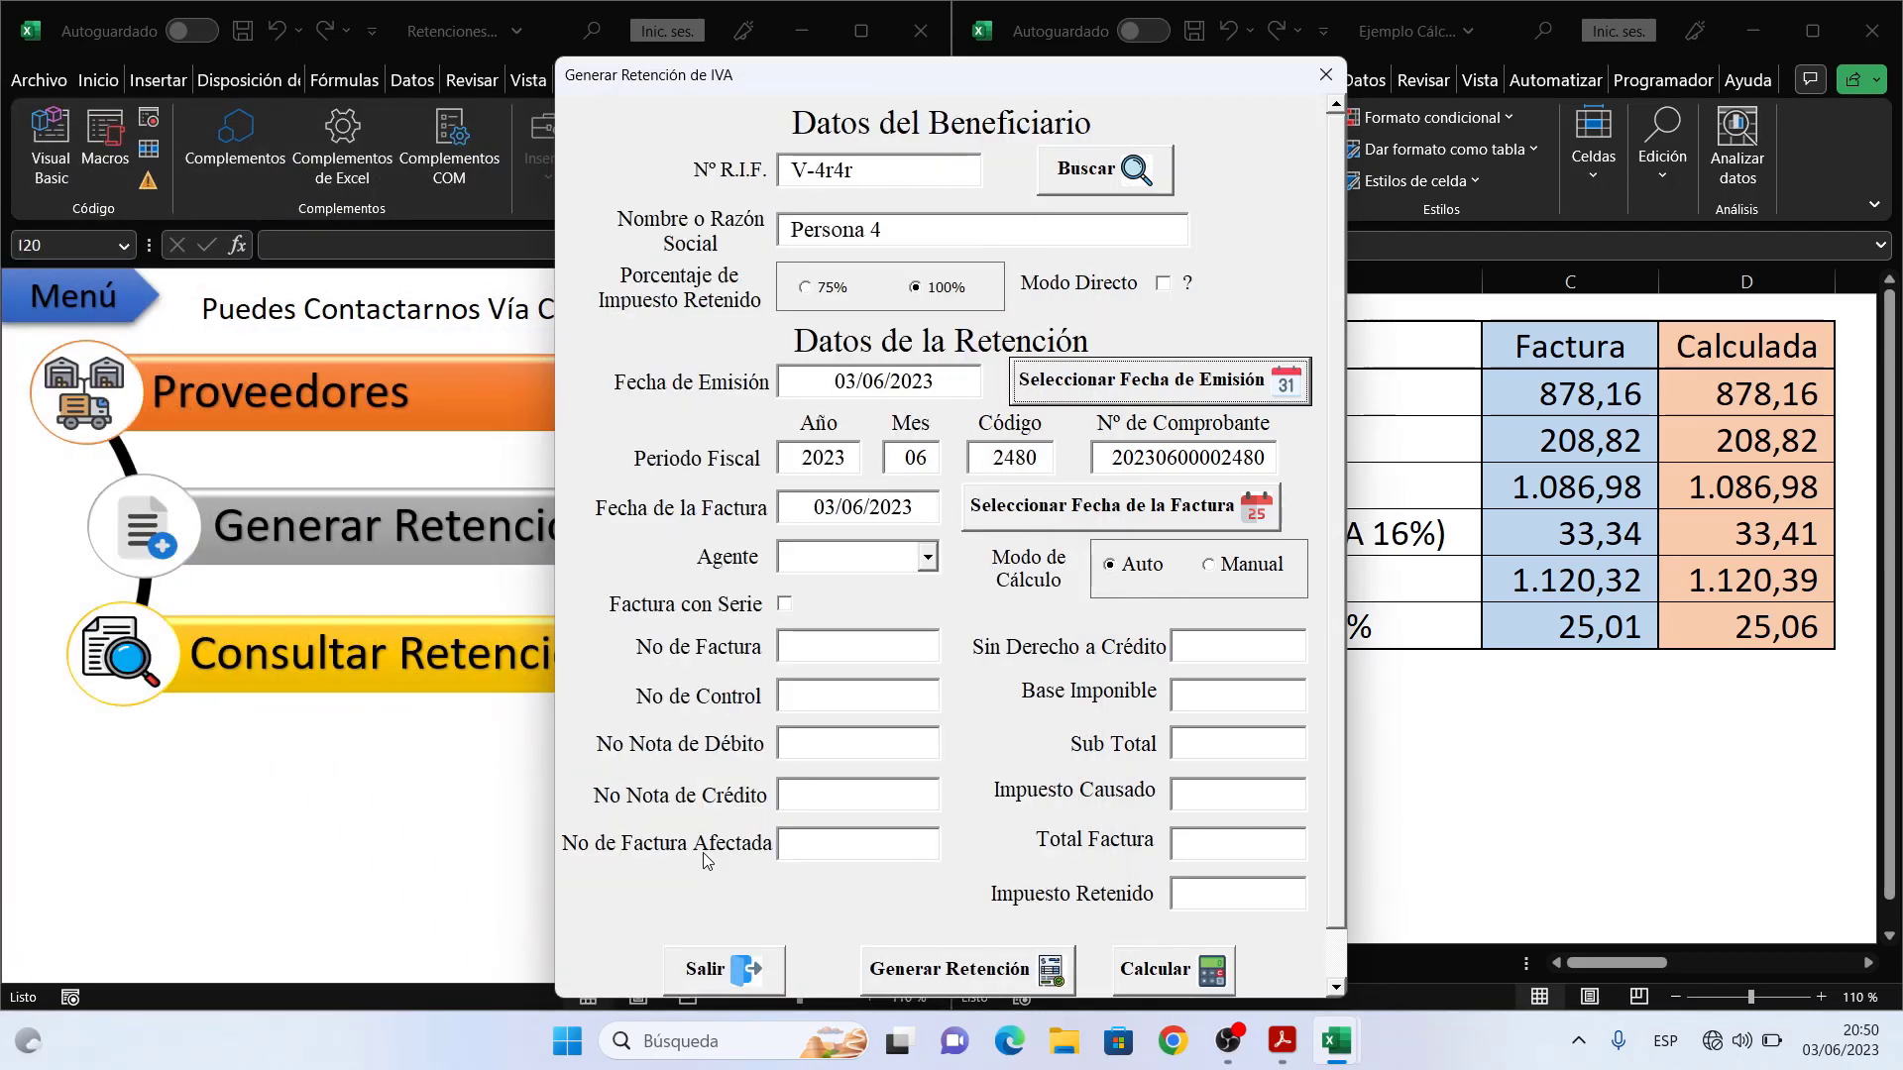
pyautogui.moveTo(1042, 71); pyautogui.dragTo(590, 33)
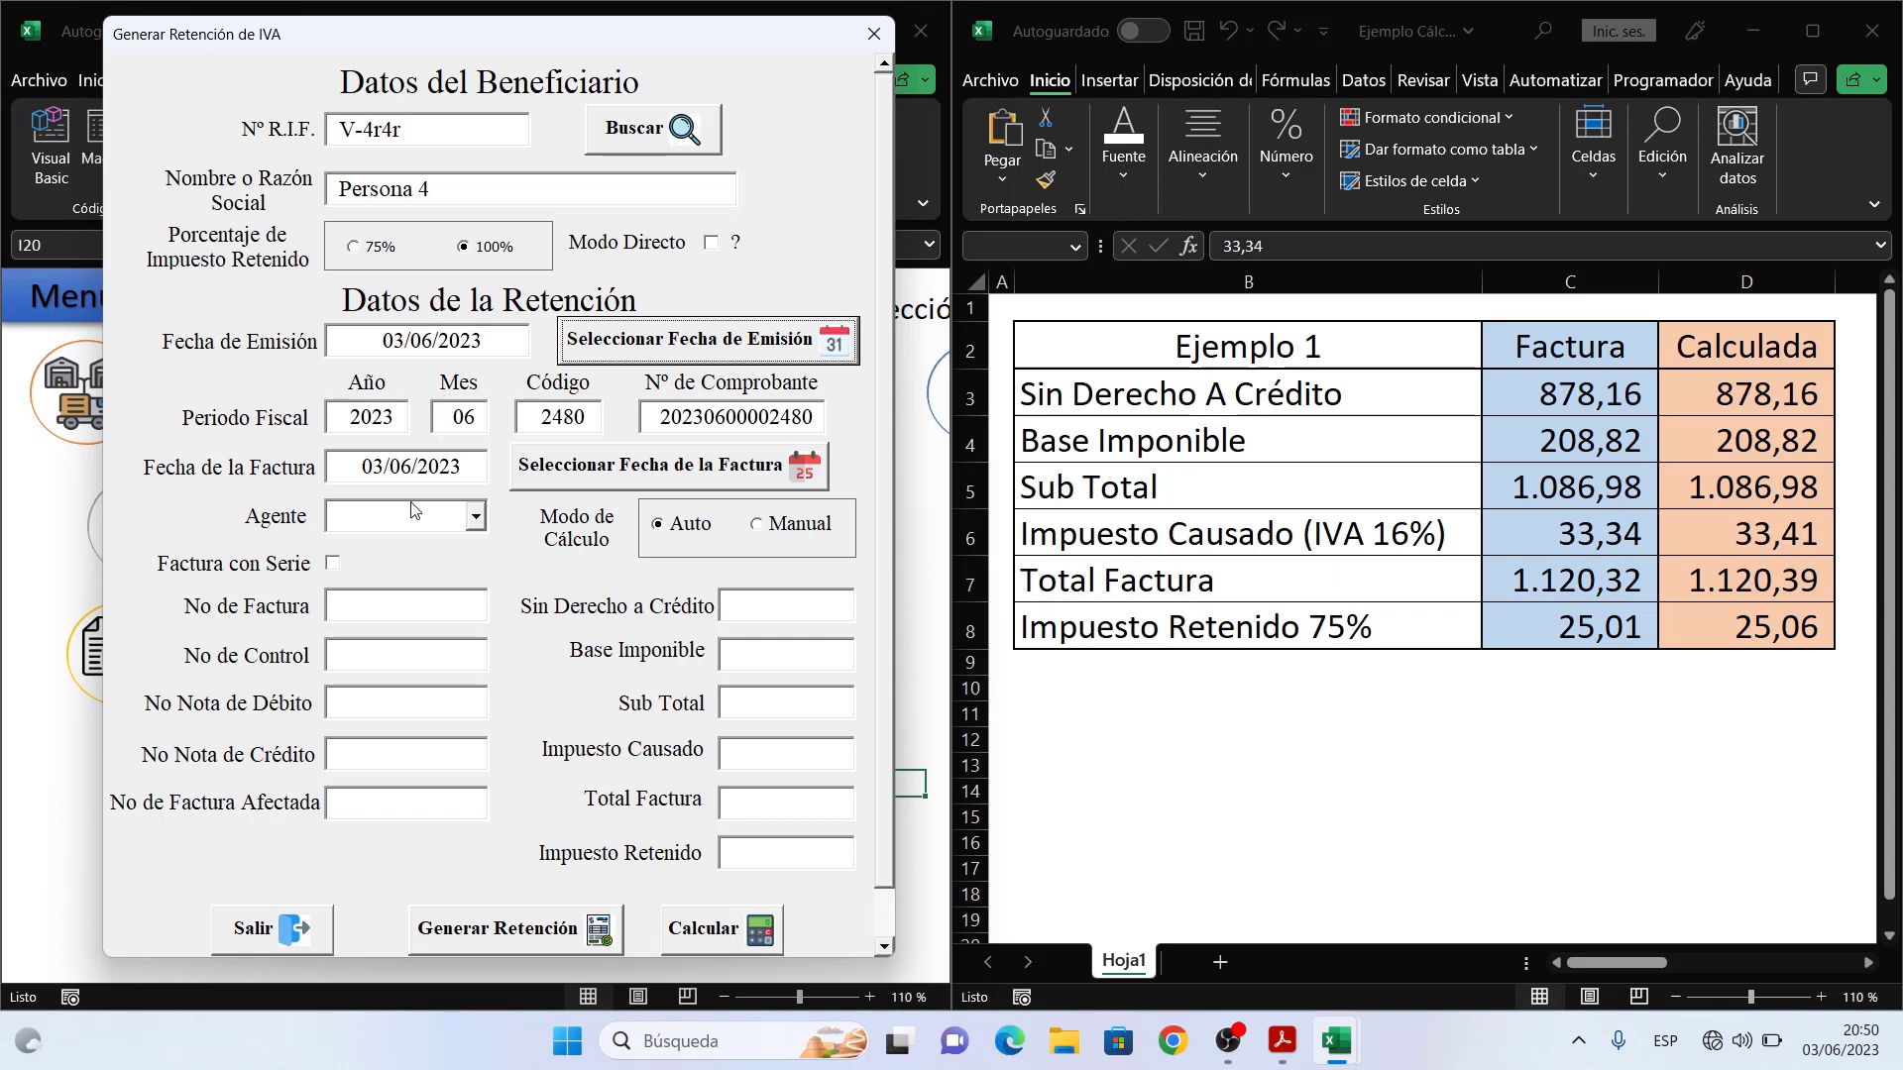
# - Choose Agente 2 and enter invoice number 2050 and control number 2051
pyautogui.click(476, 519)
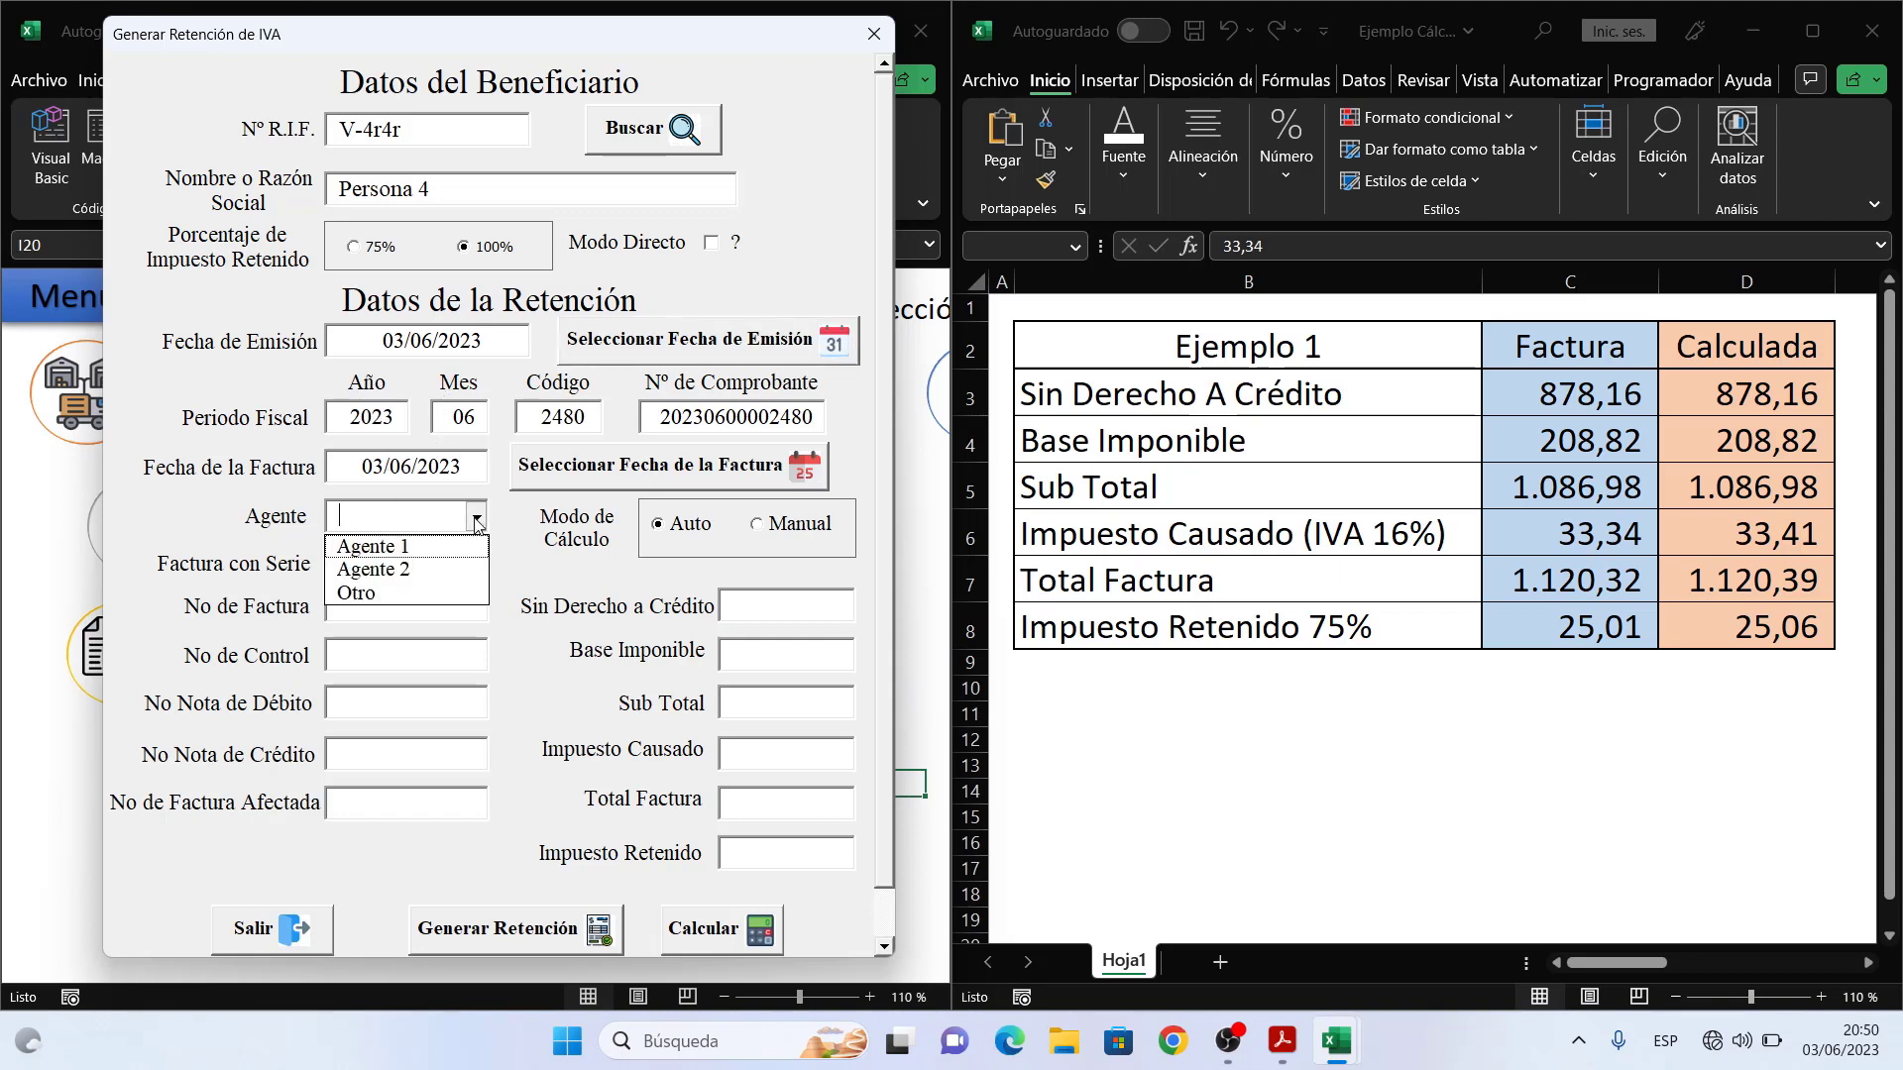
pyautogui.click(428, 571)
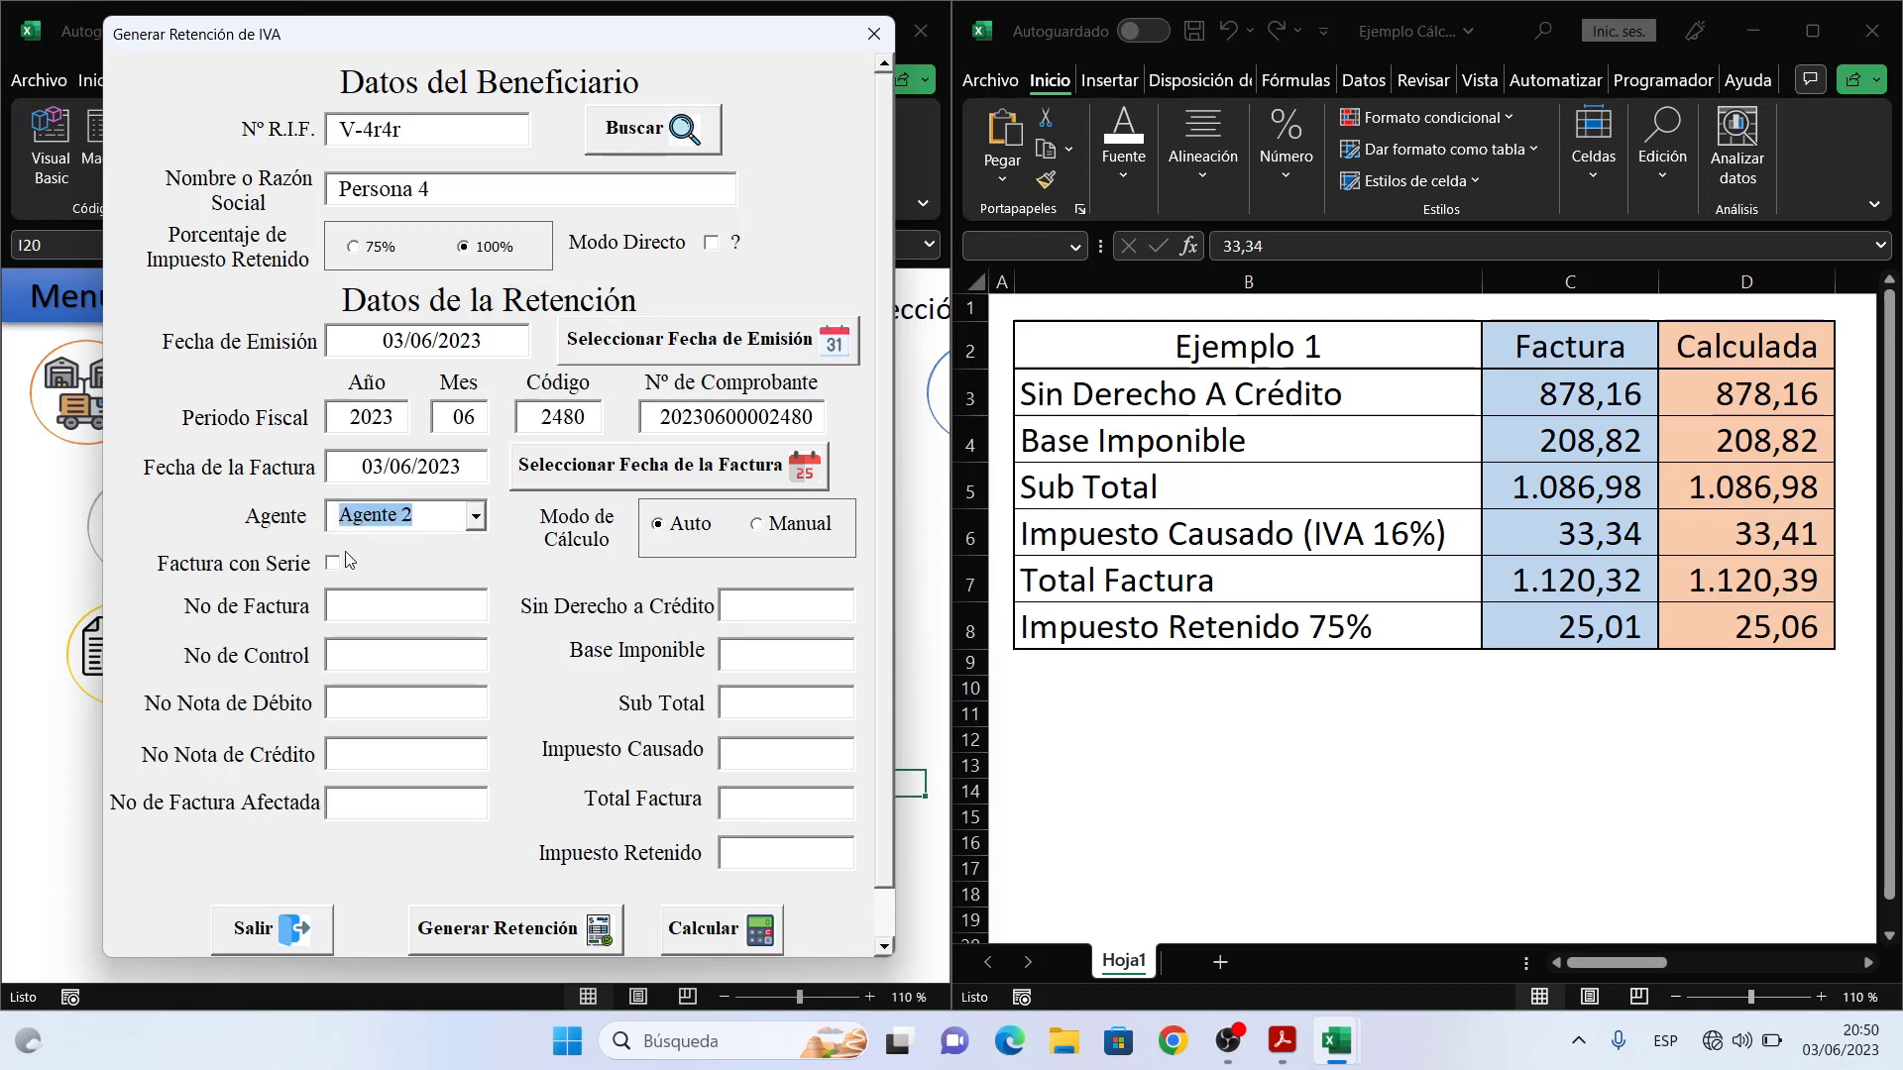
pyautogui.click(380, 605)
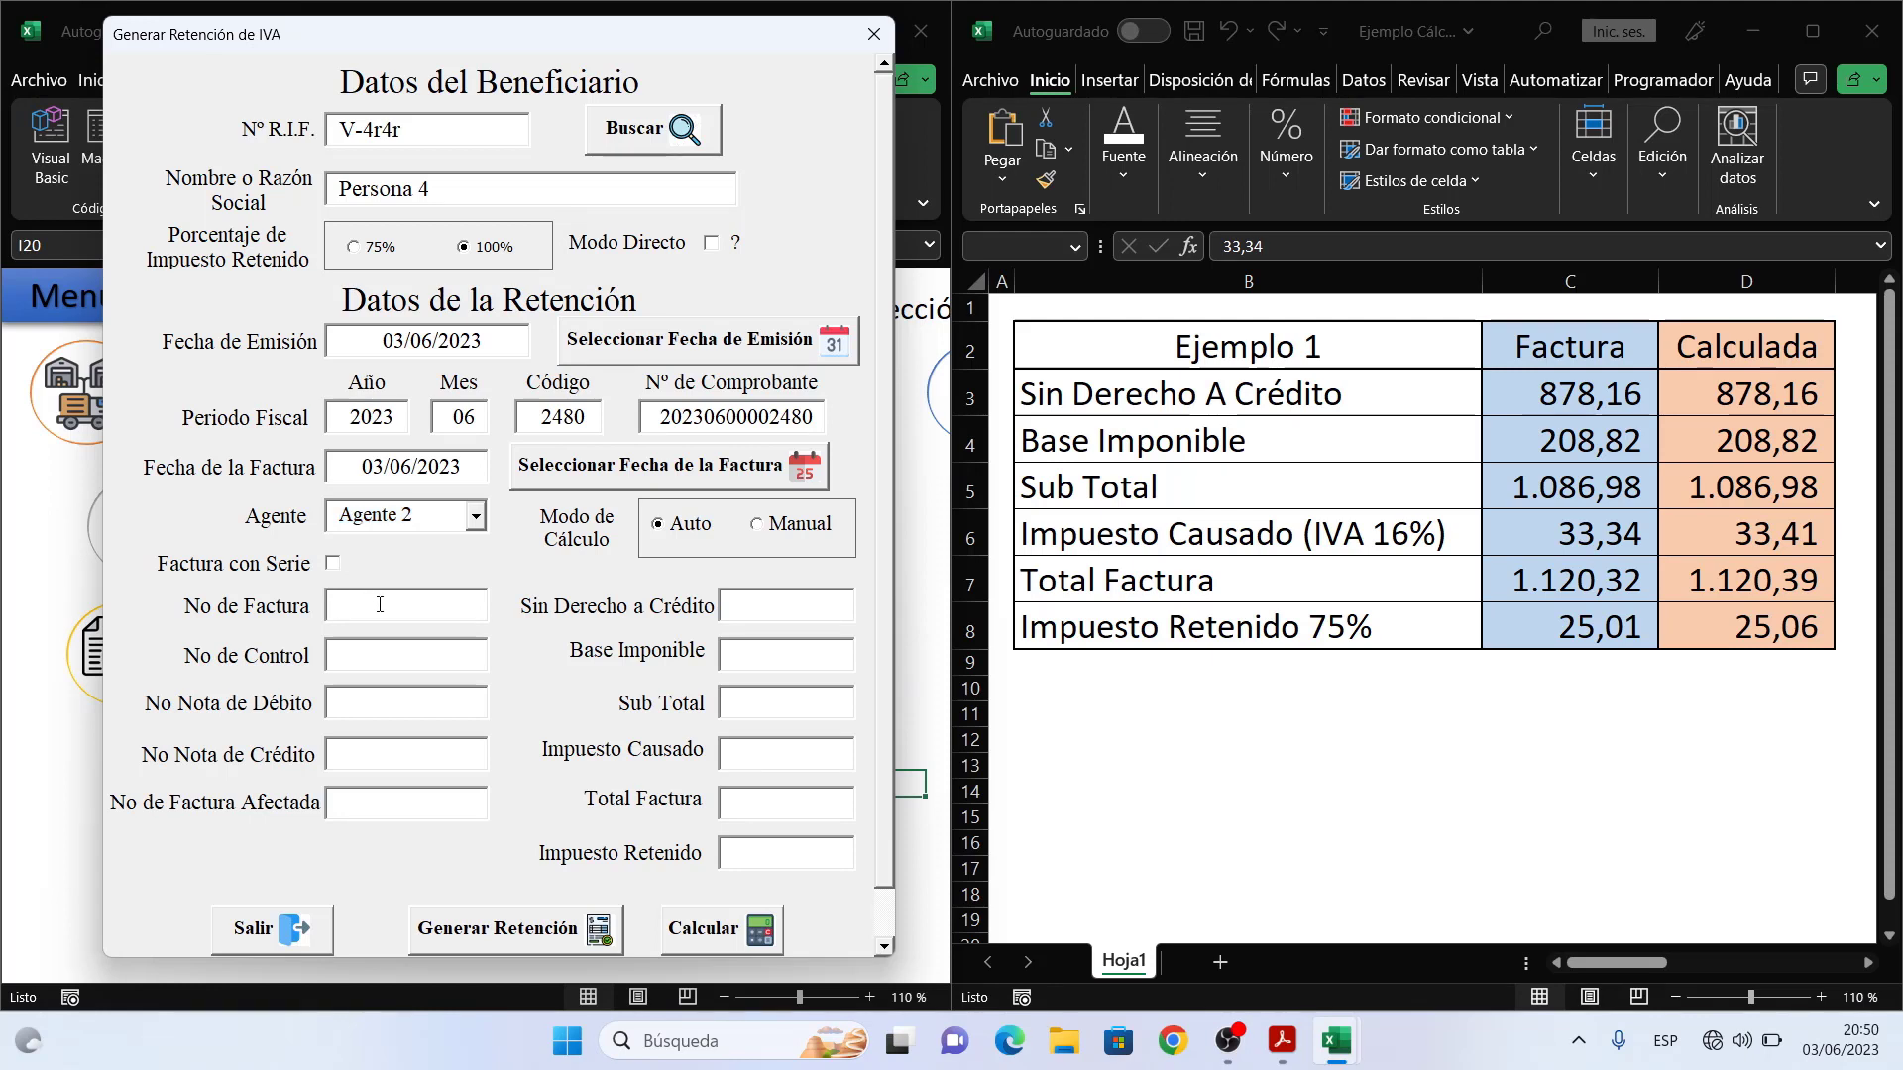
pyautogui.write('20')
pyautogui.write('50')
pyautogui.write('2051')
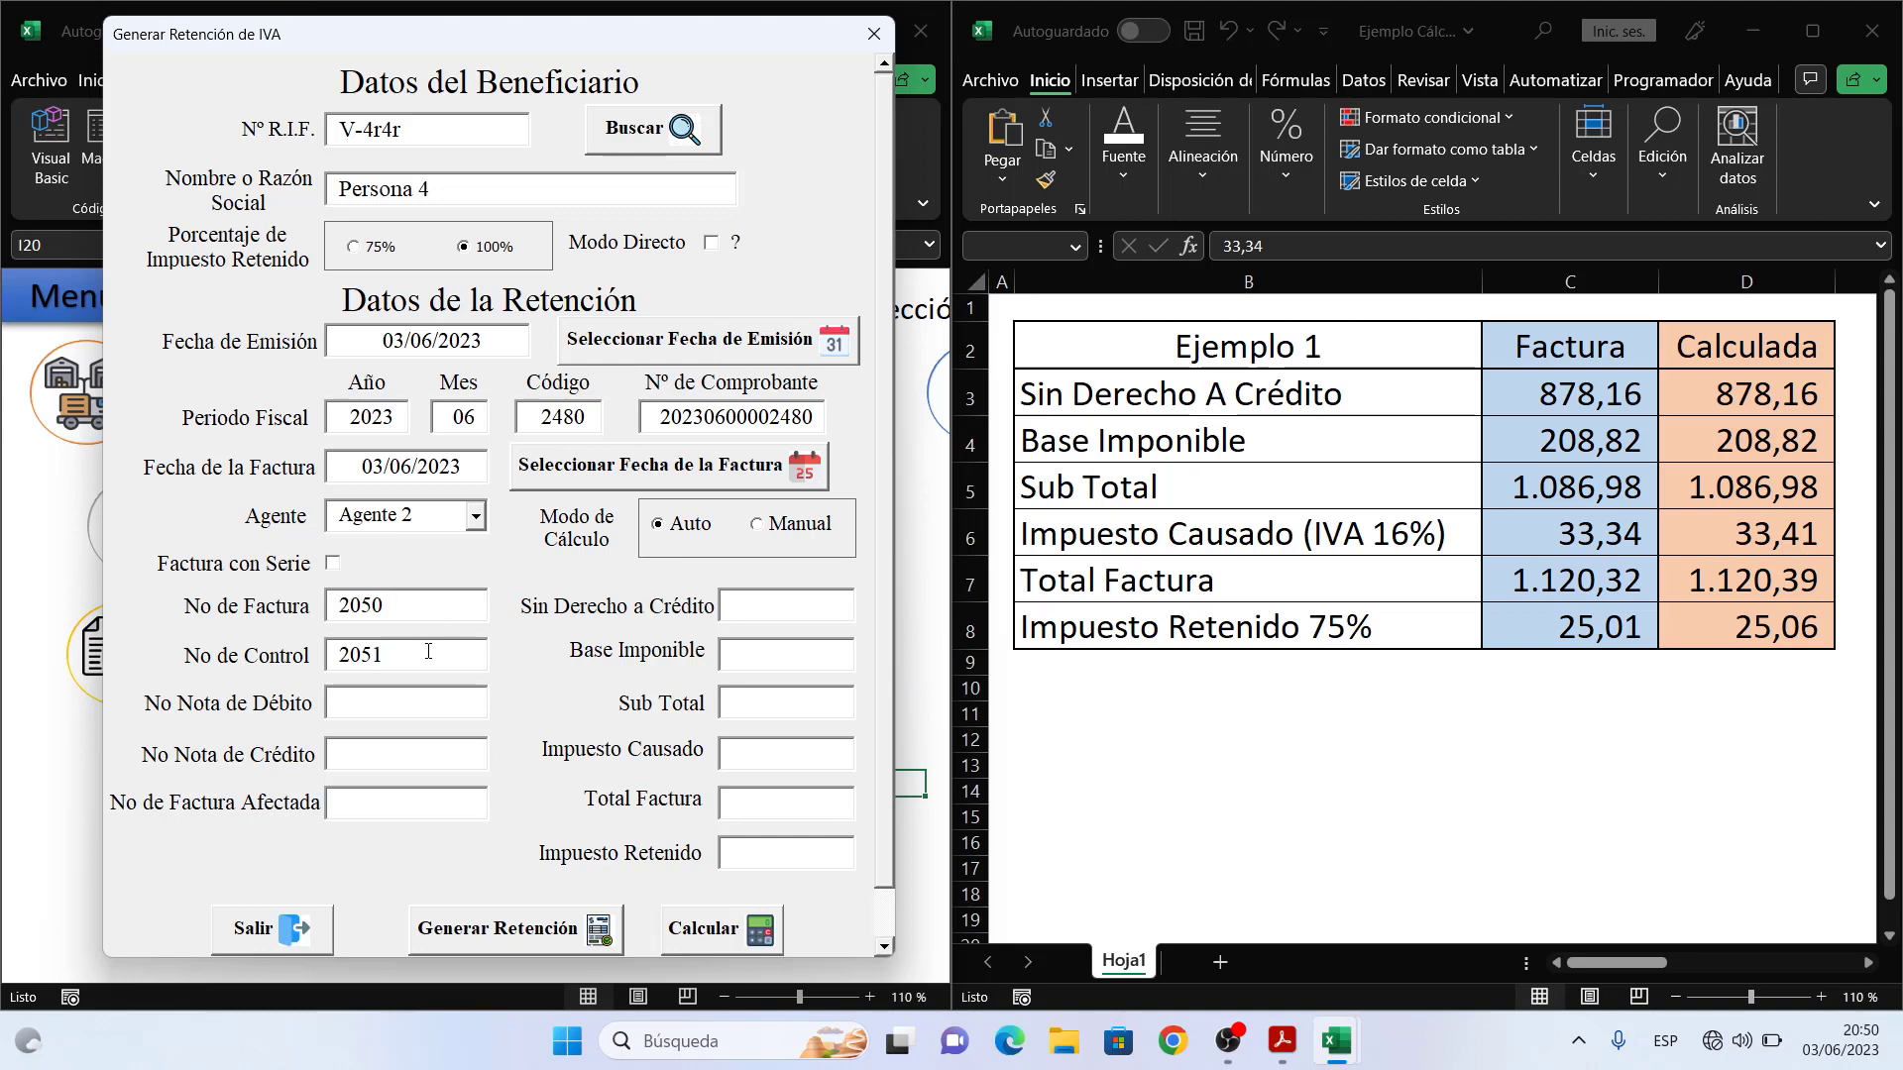
pyautogui.click(414, 706)
pyautogui.click(420, 800)
pyautogui.click(775, 609)
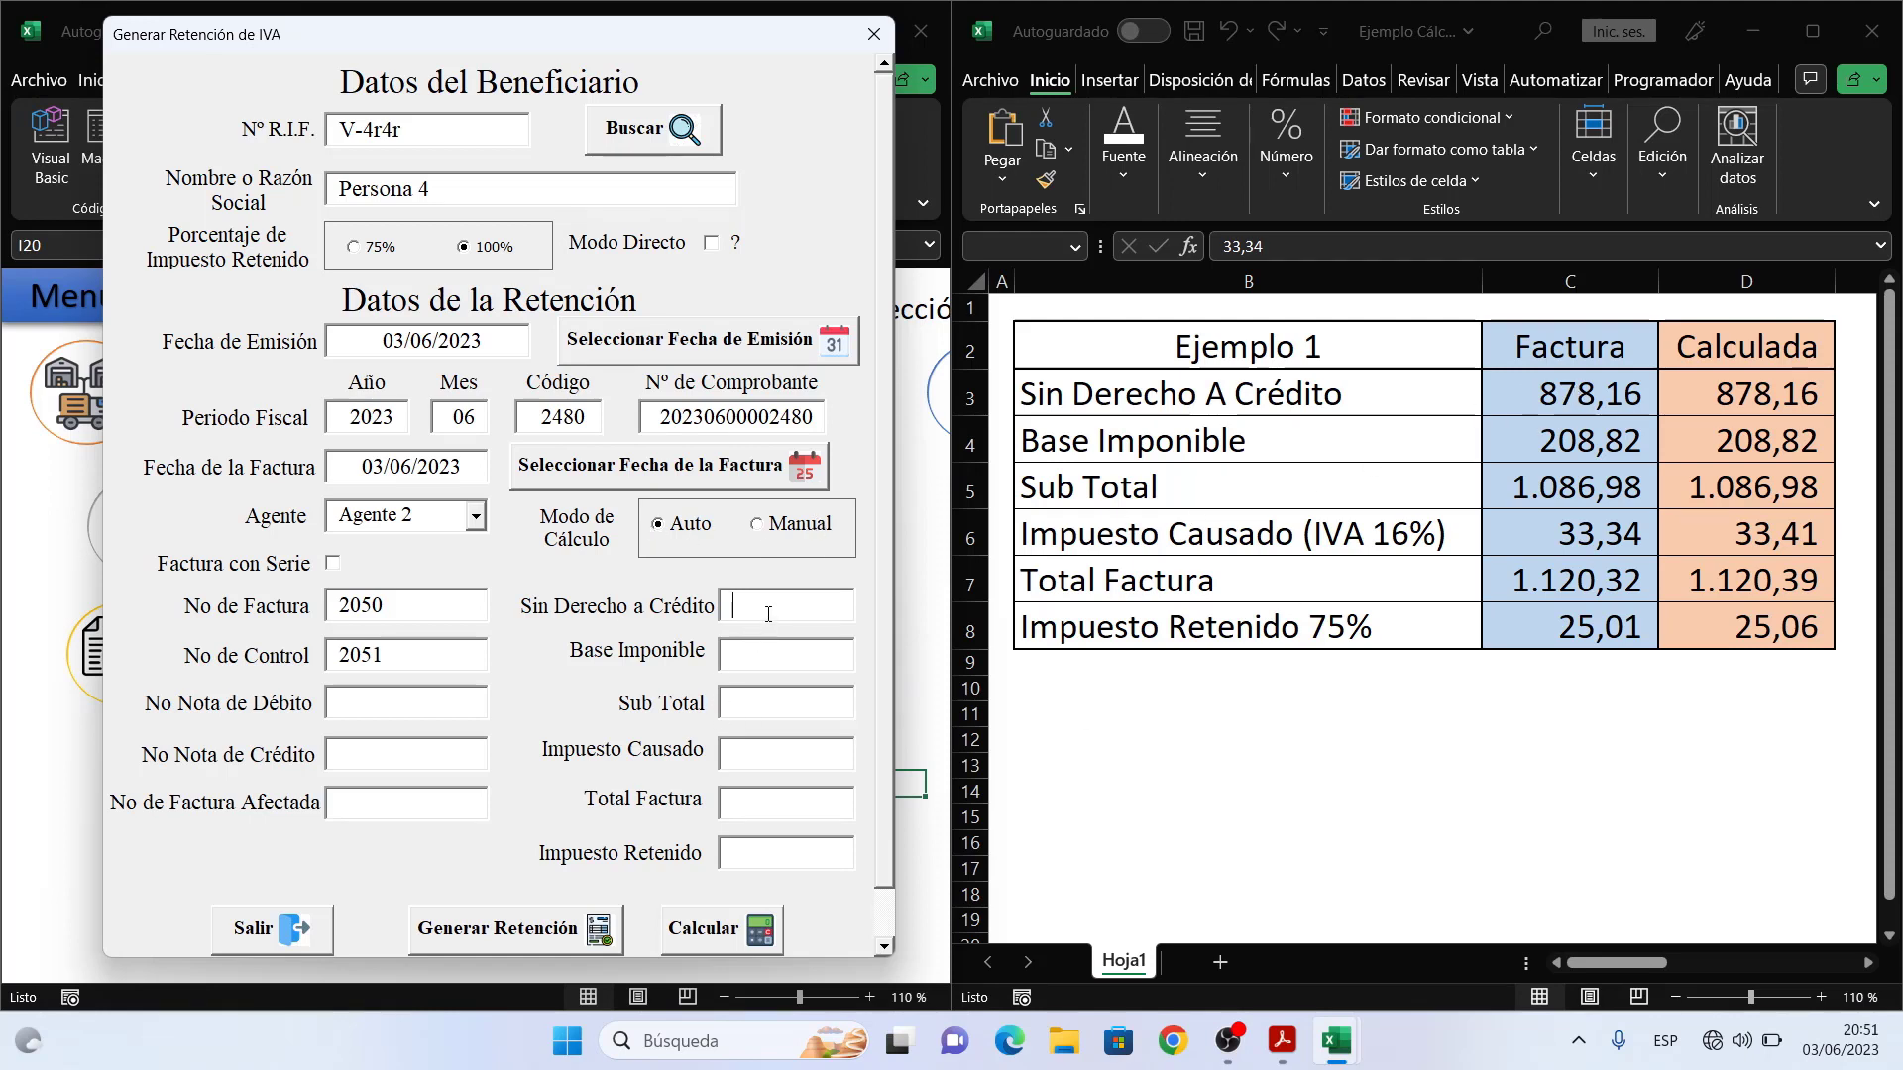
# - Enter 878,16 exempt and 208,82 taxable, then calculate subtotal 1.086,98 and tax 33,4112
pyautogui.write('878,16')
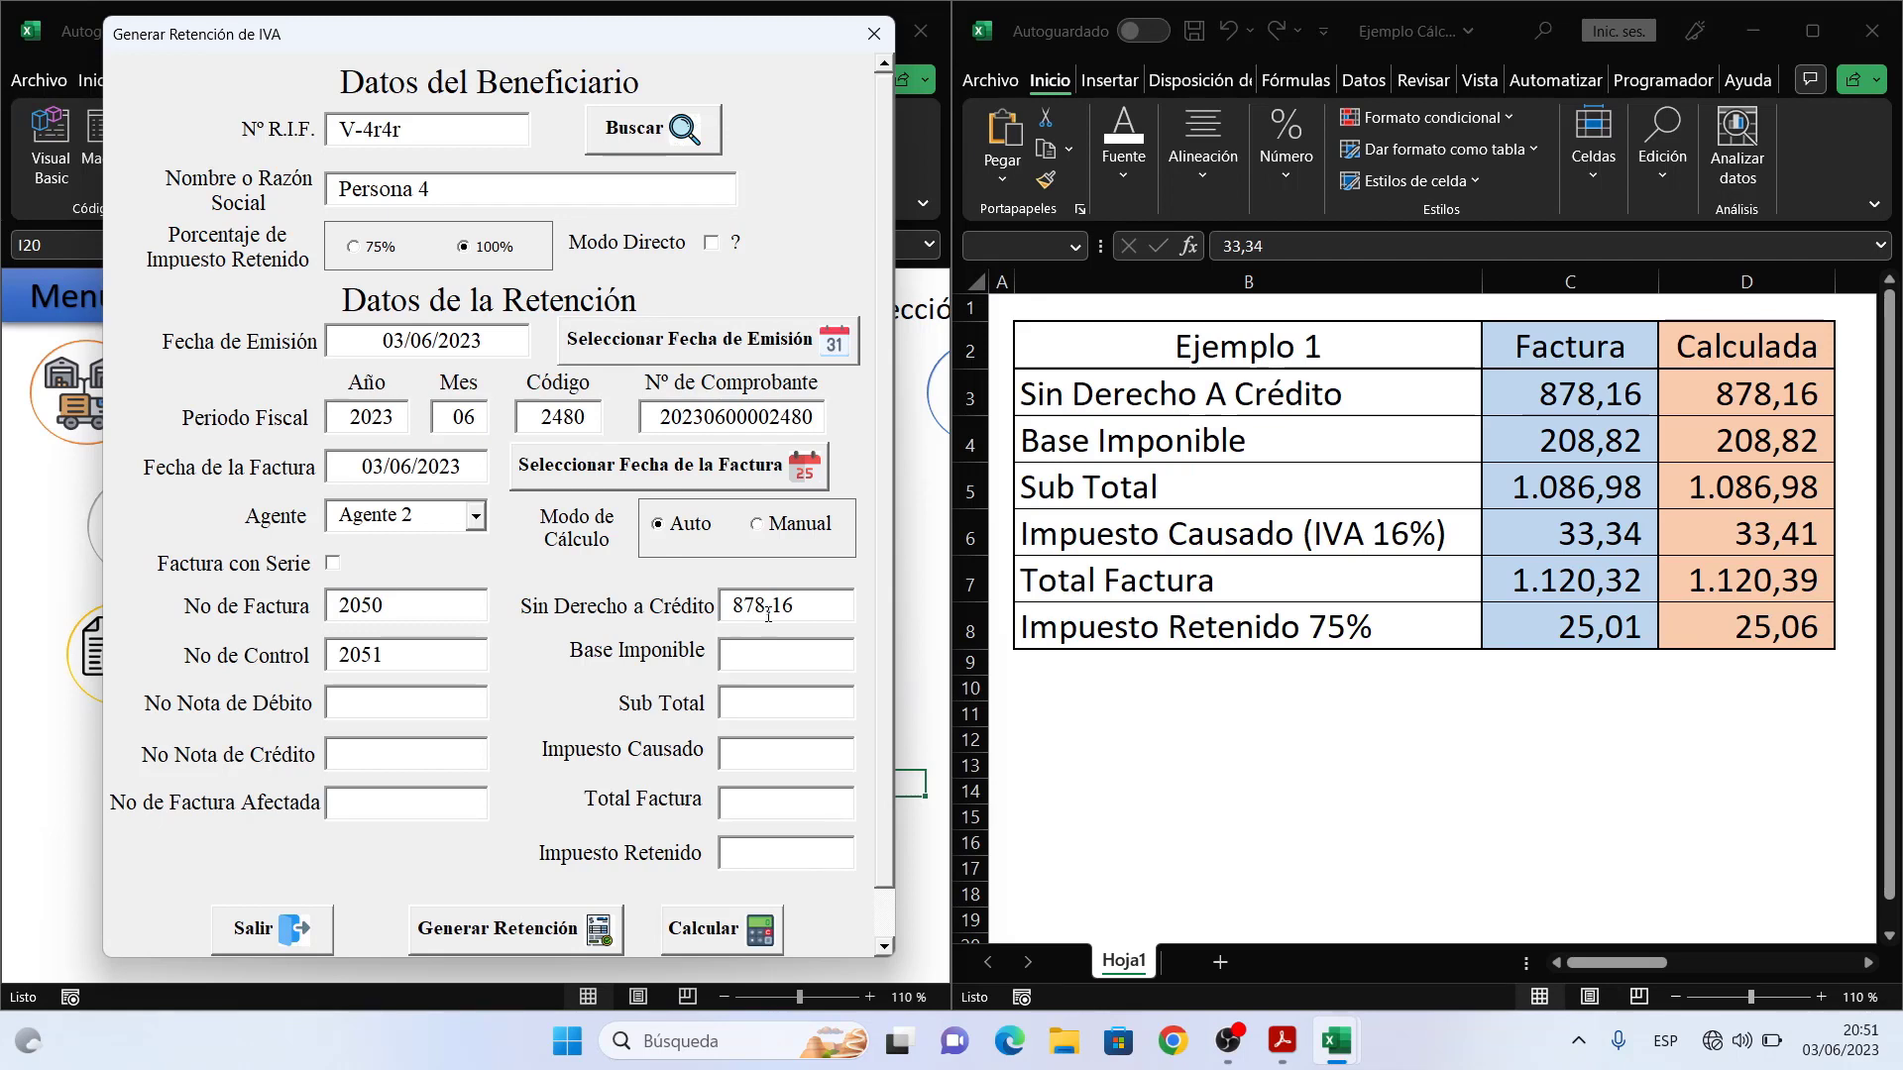
pyautogui.write('208.')
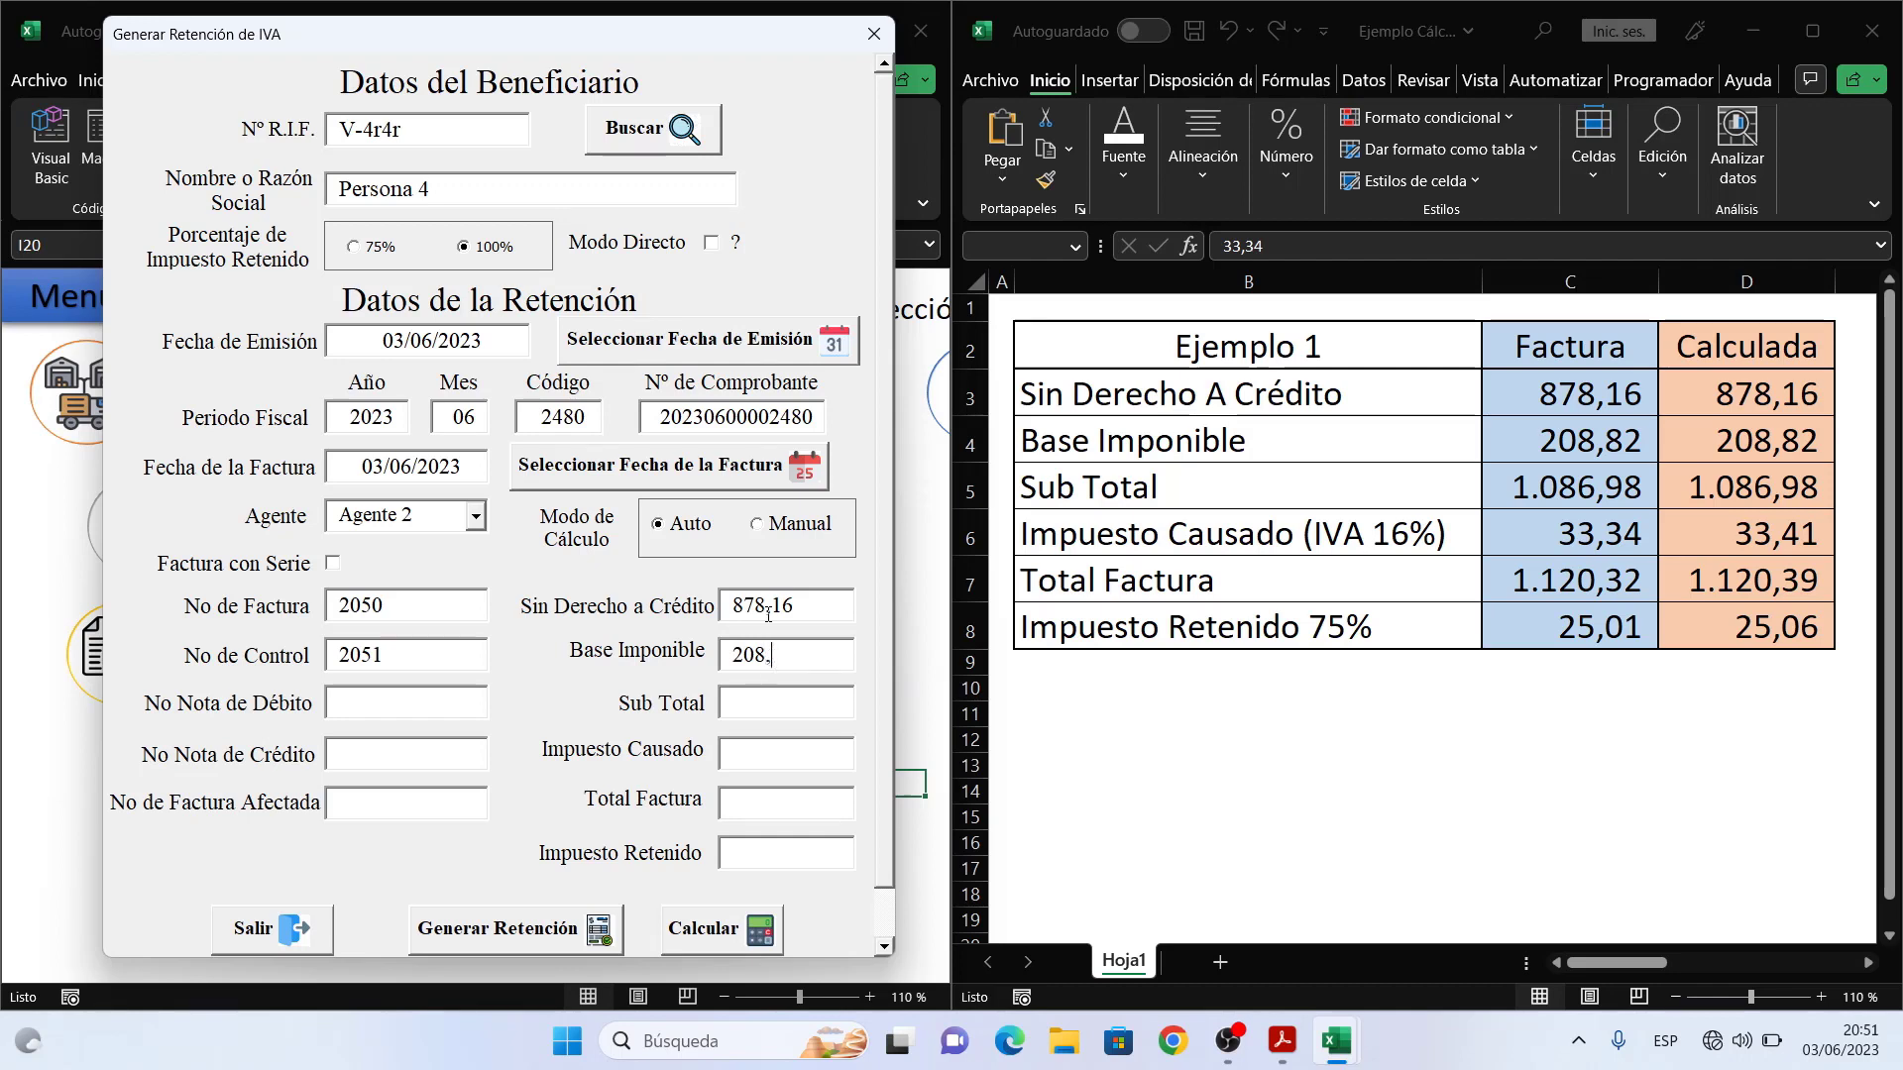
pyautogui.write('82')
pyautogui.click(758, 922)
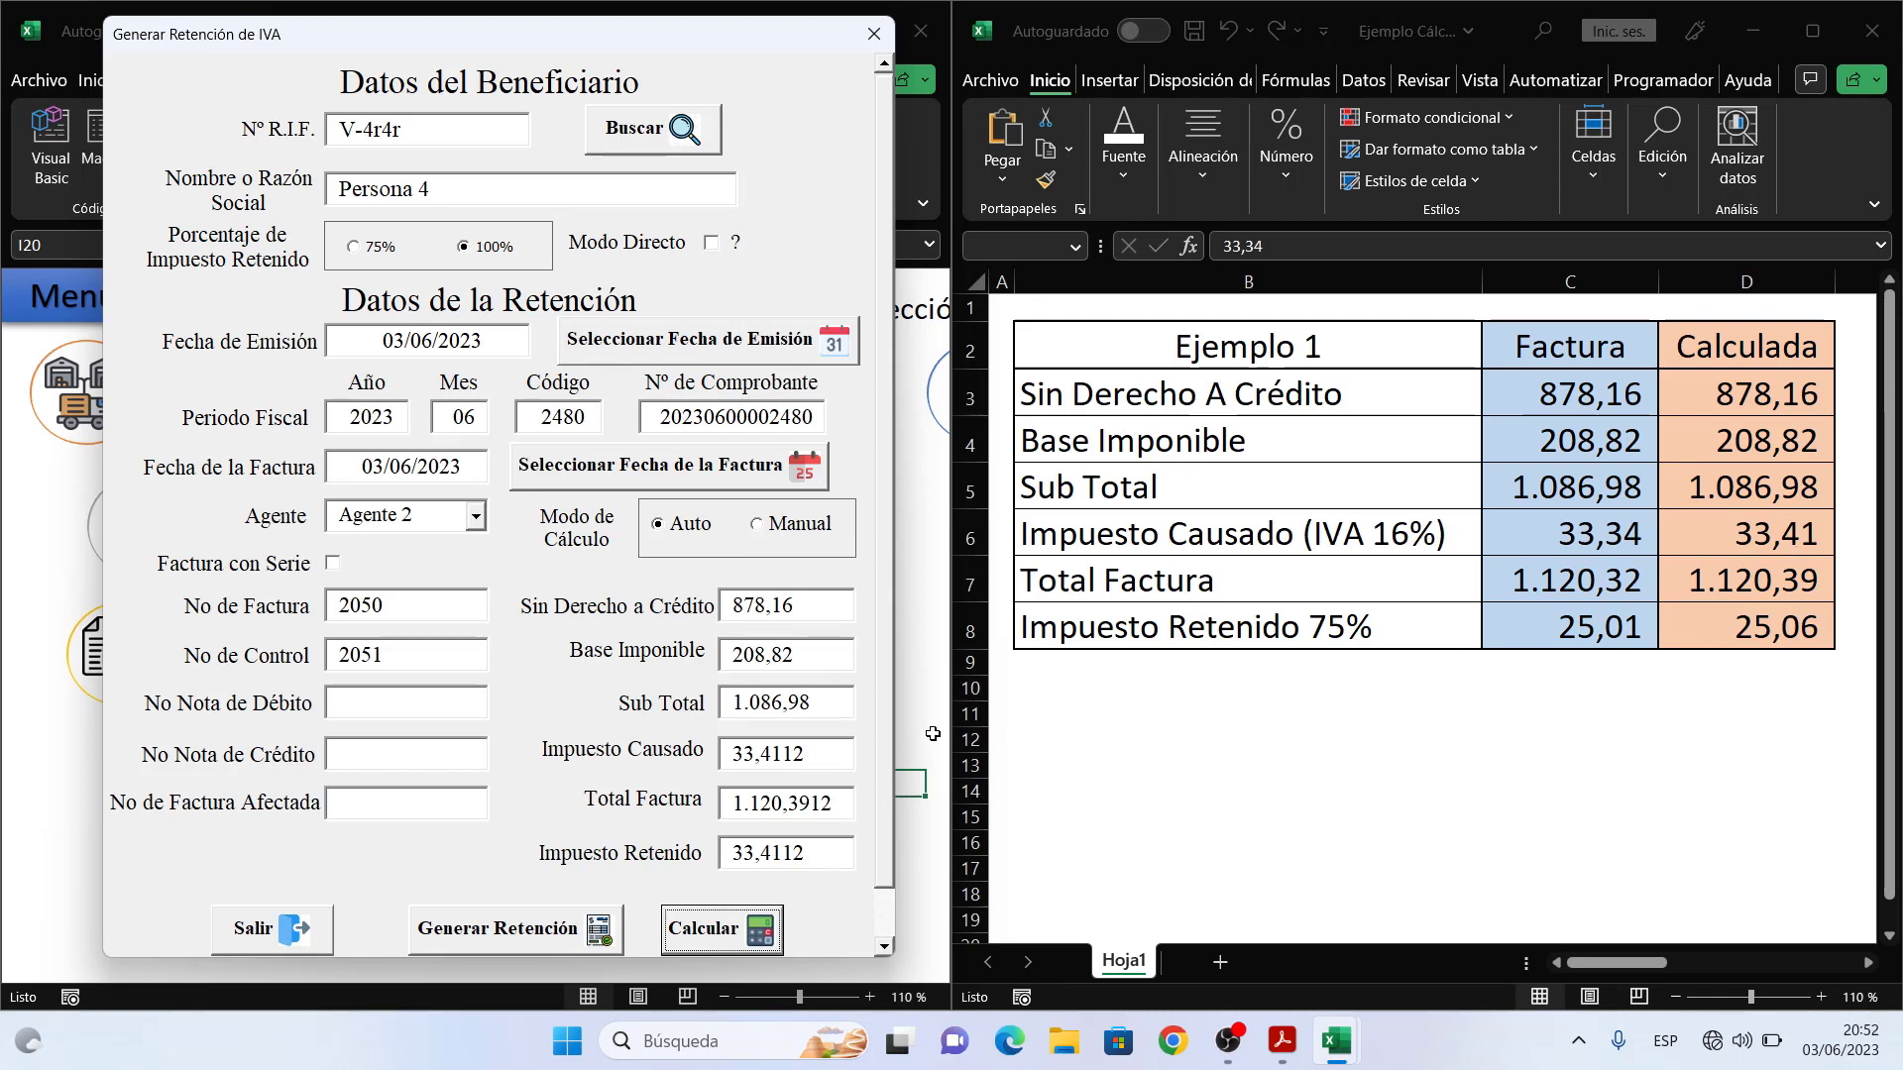
pyautogui.moveTo(807, 756); pyautogui.dragTo(736, 756)
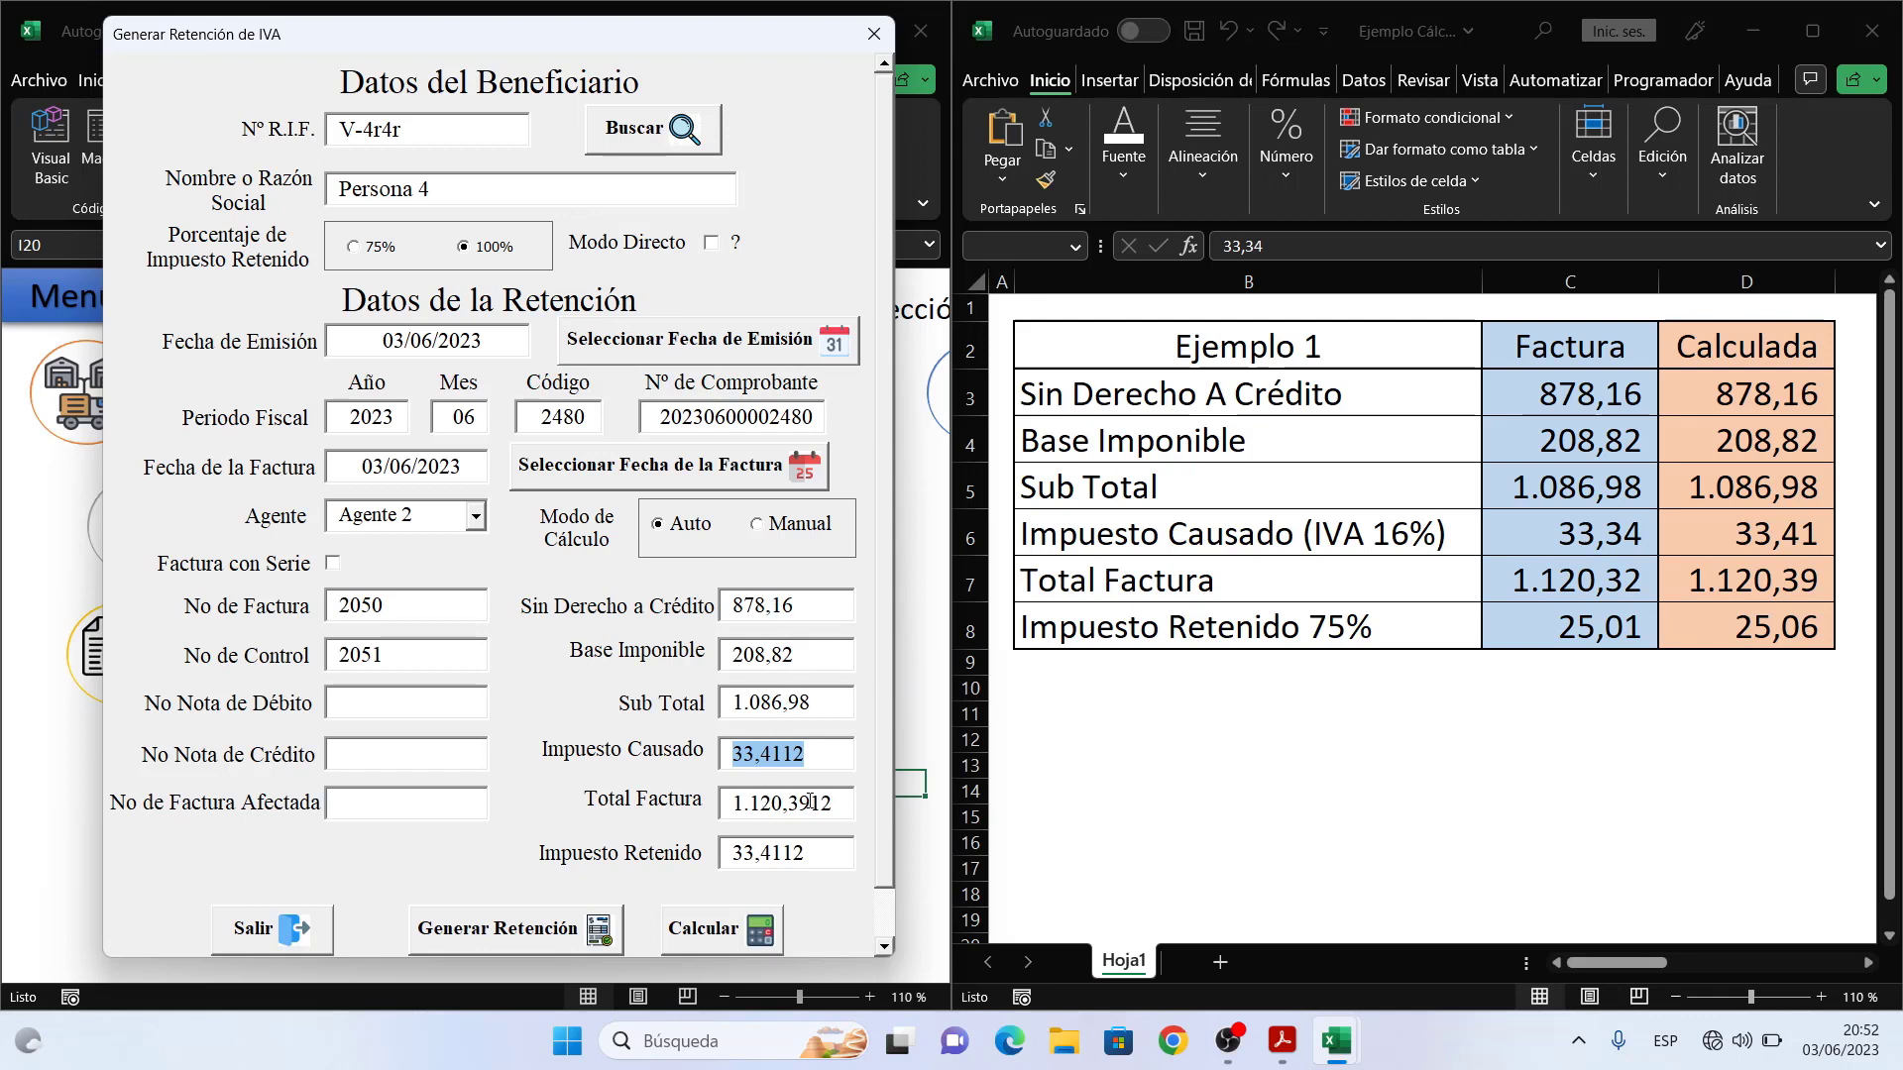
pyautogui.moveTo(830, 805); pyautogui.dragTo(736, 811)
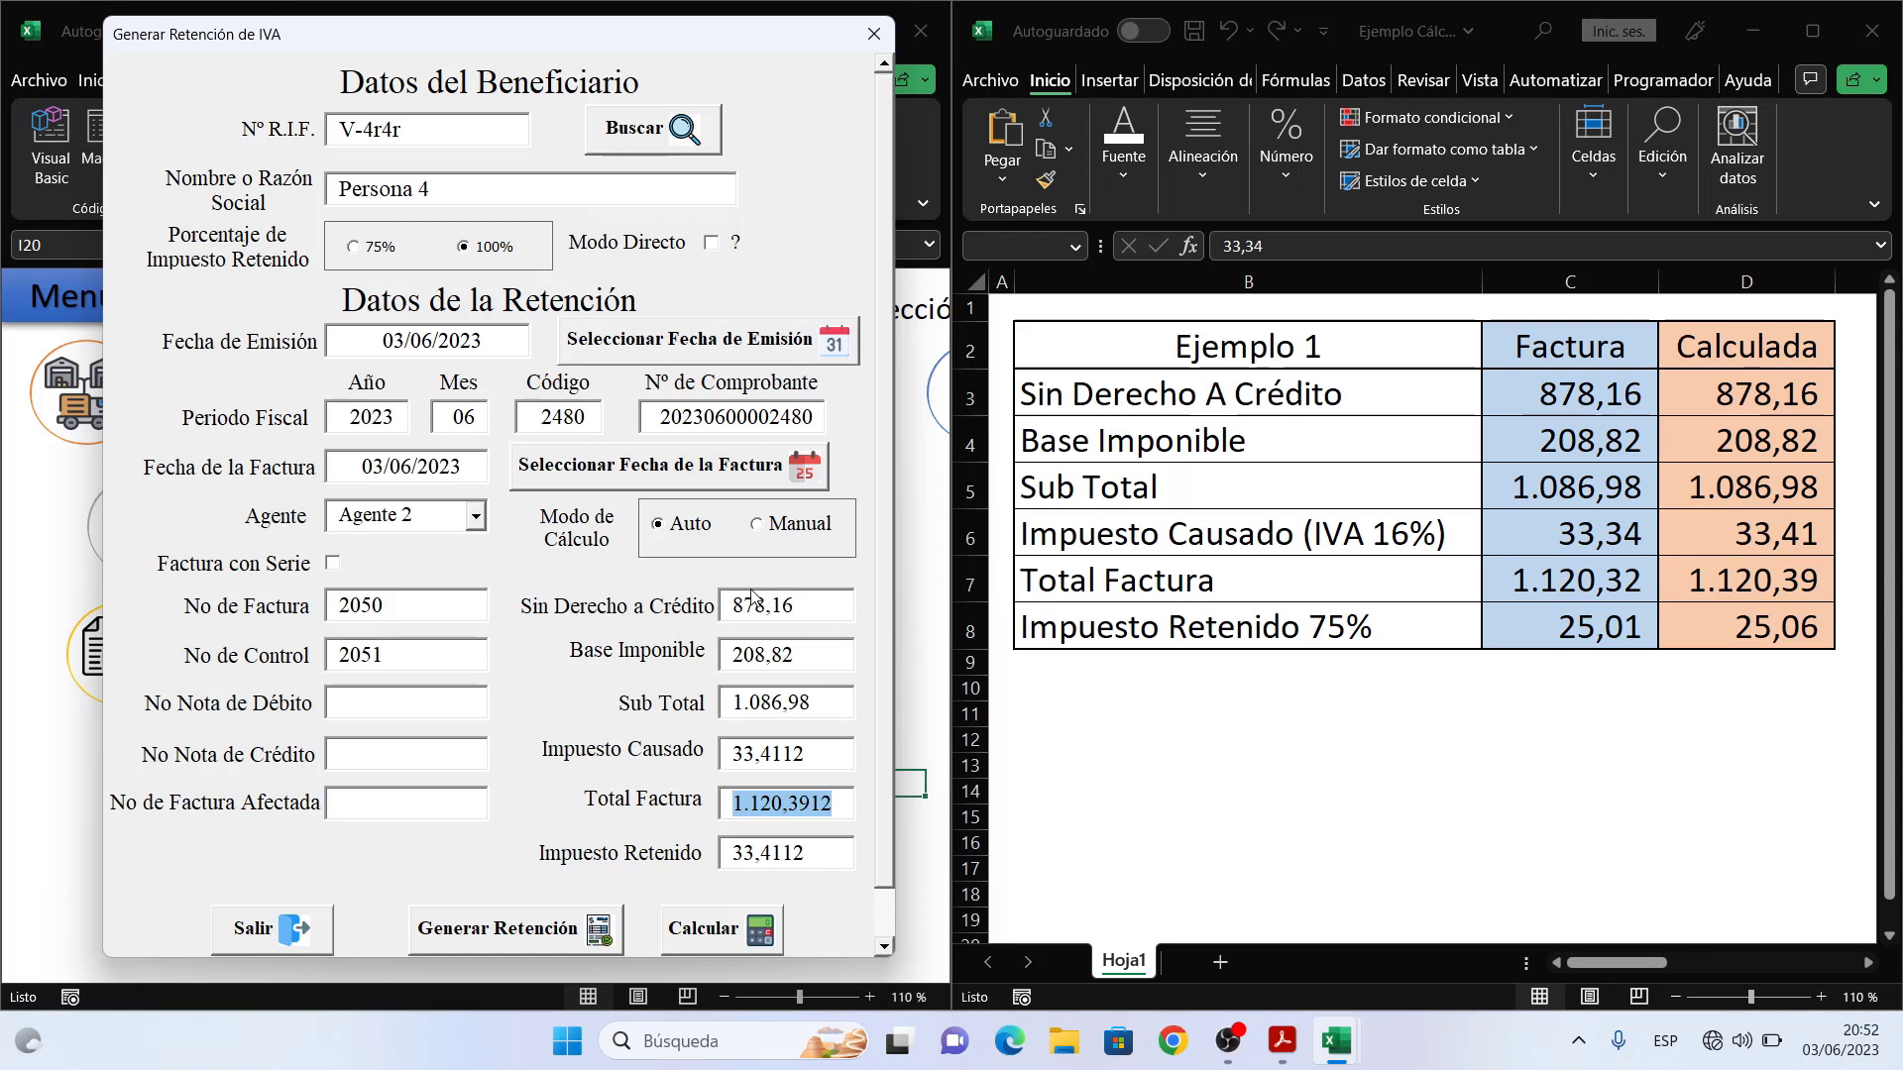
# - In Manual mode, enter Sub Total 1.086,98, tax 33,34, total 1.120,32, then calculate retained tax
pyautogui.click(759, 528)
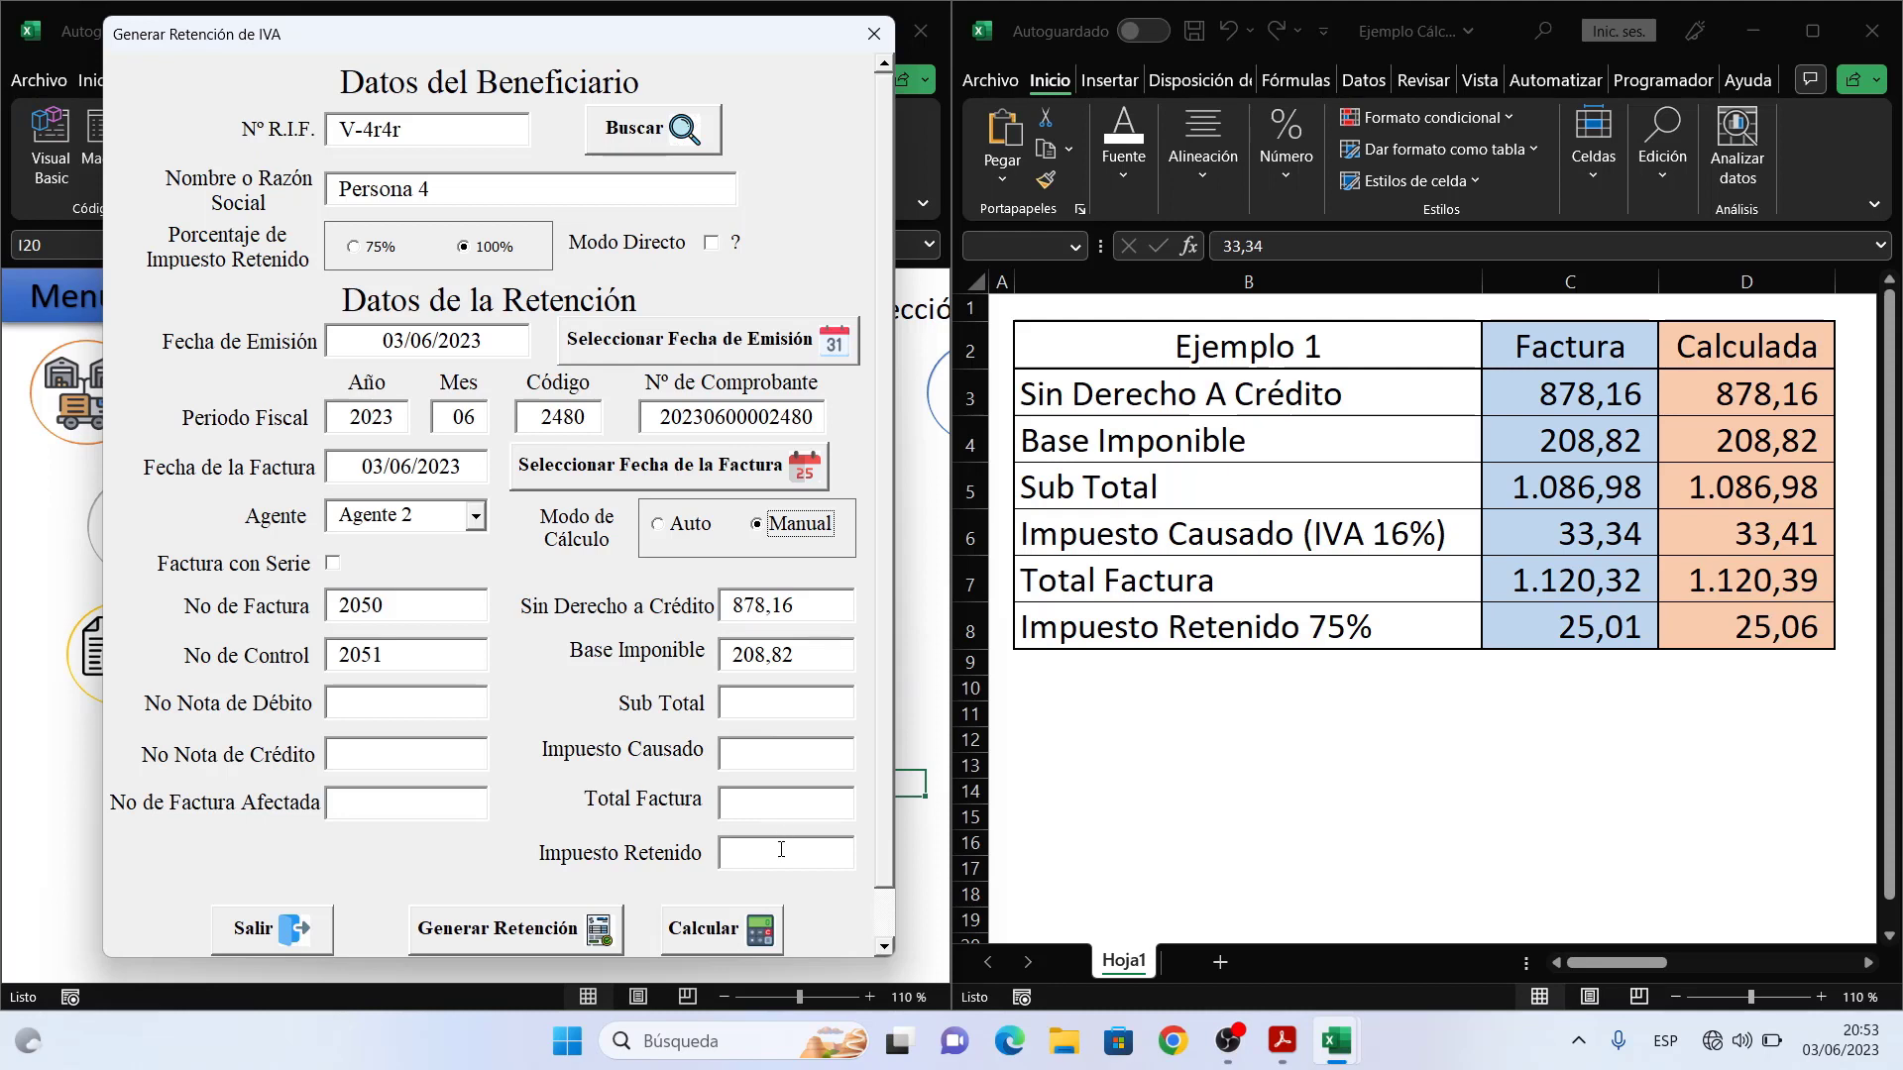
pyautogui.click(775, 696)
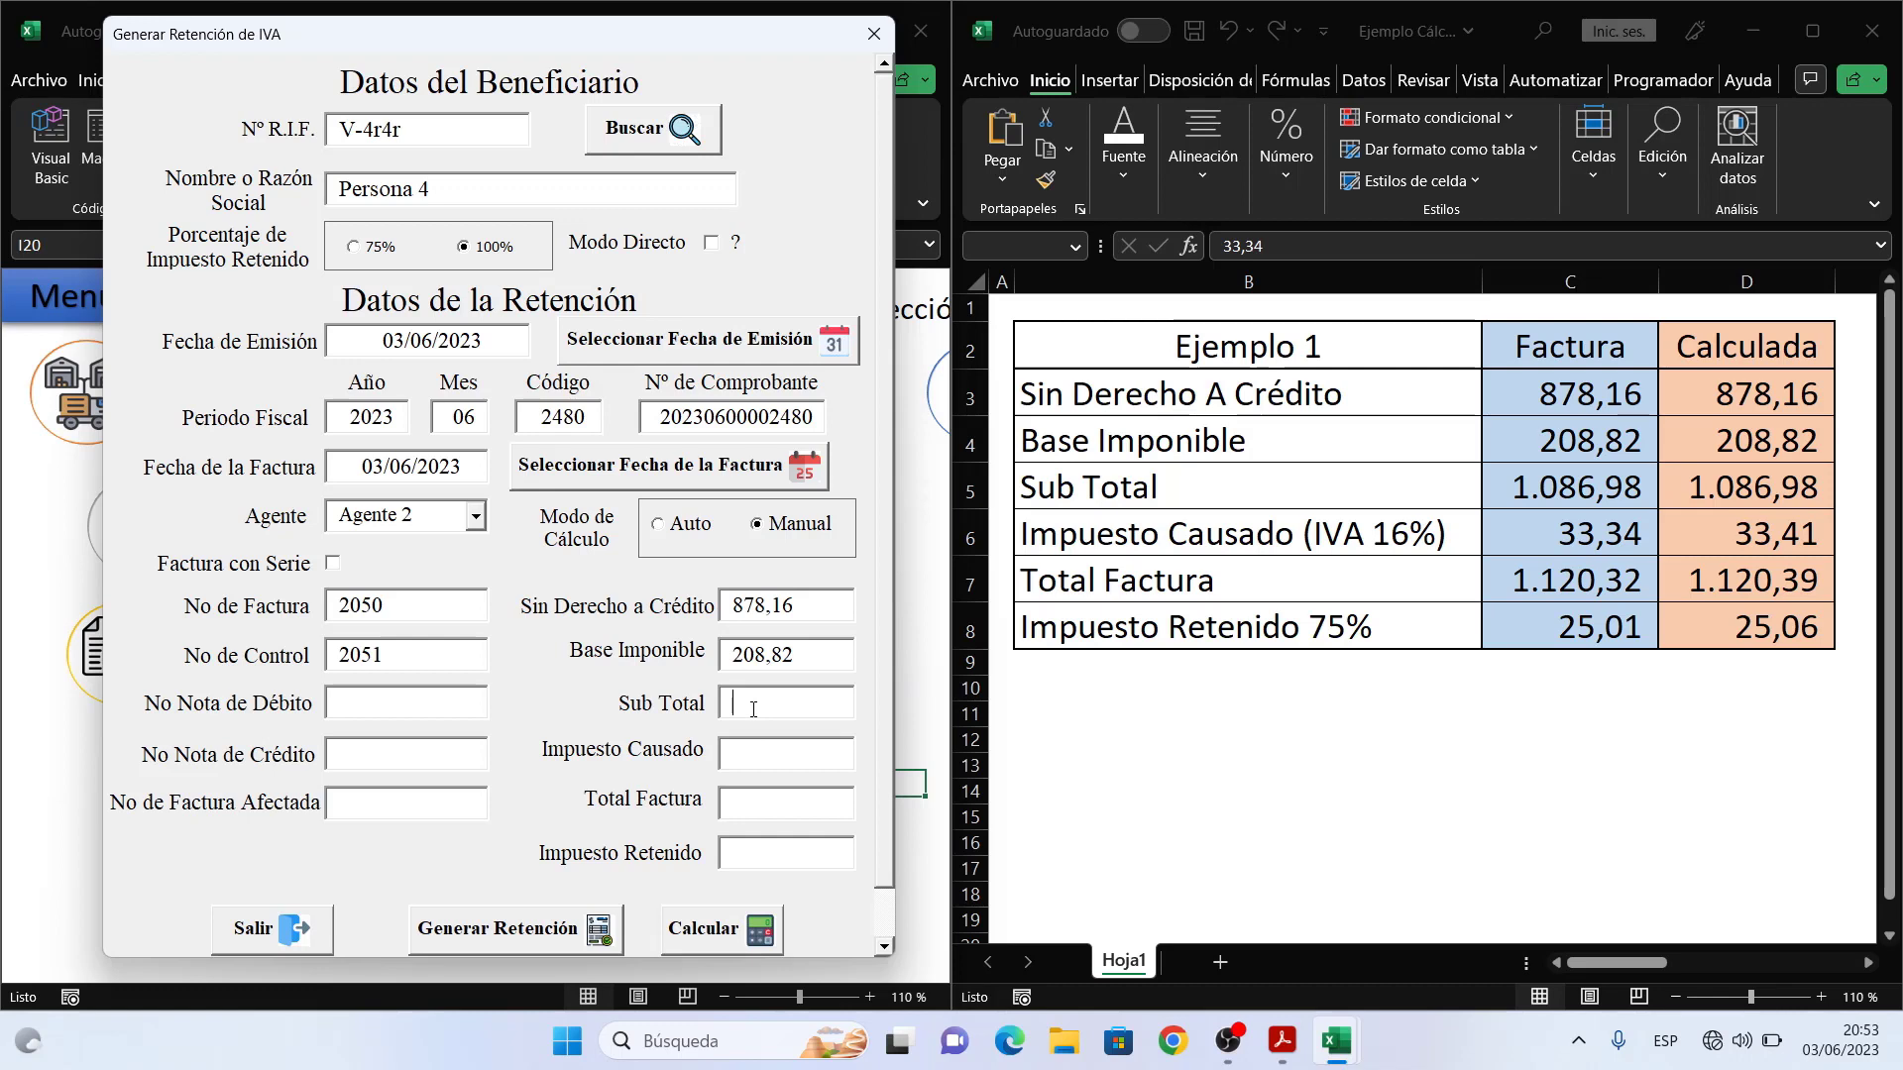
pyautogui.write('1086,98')
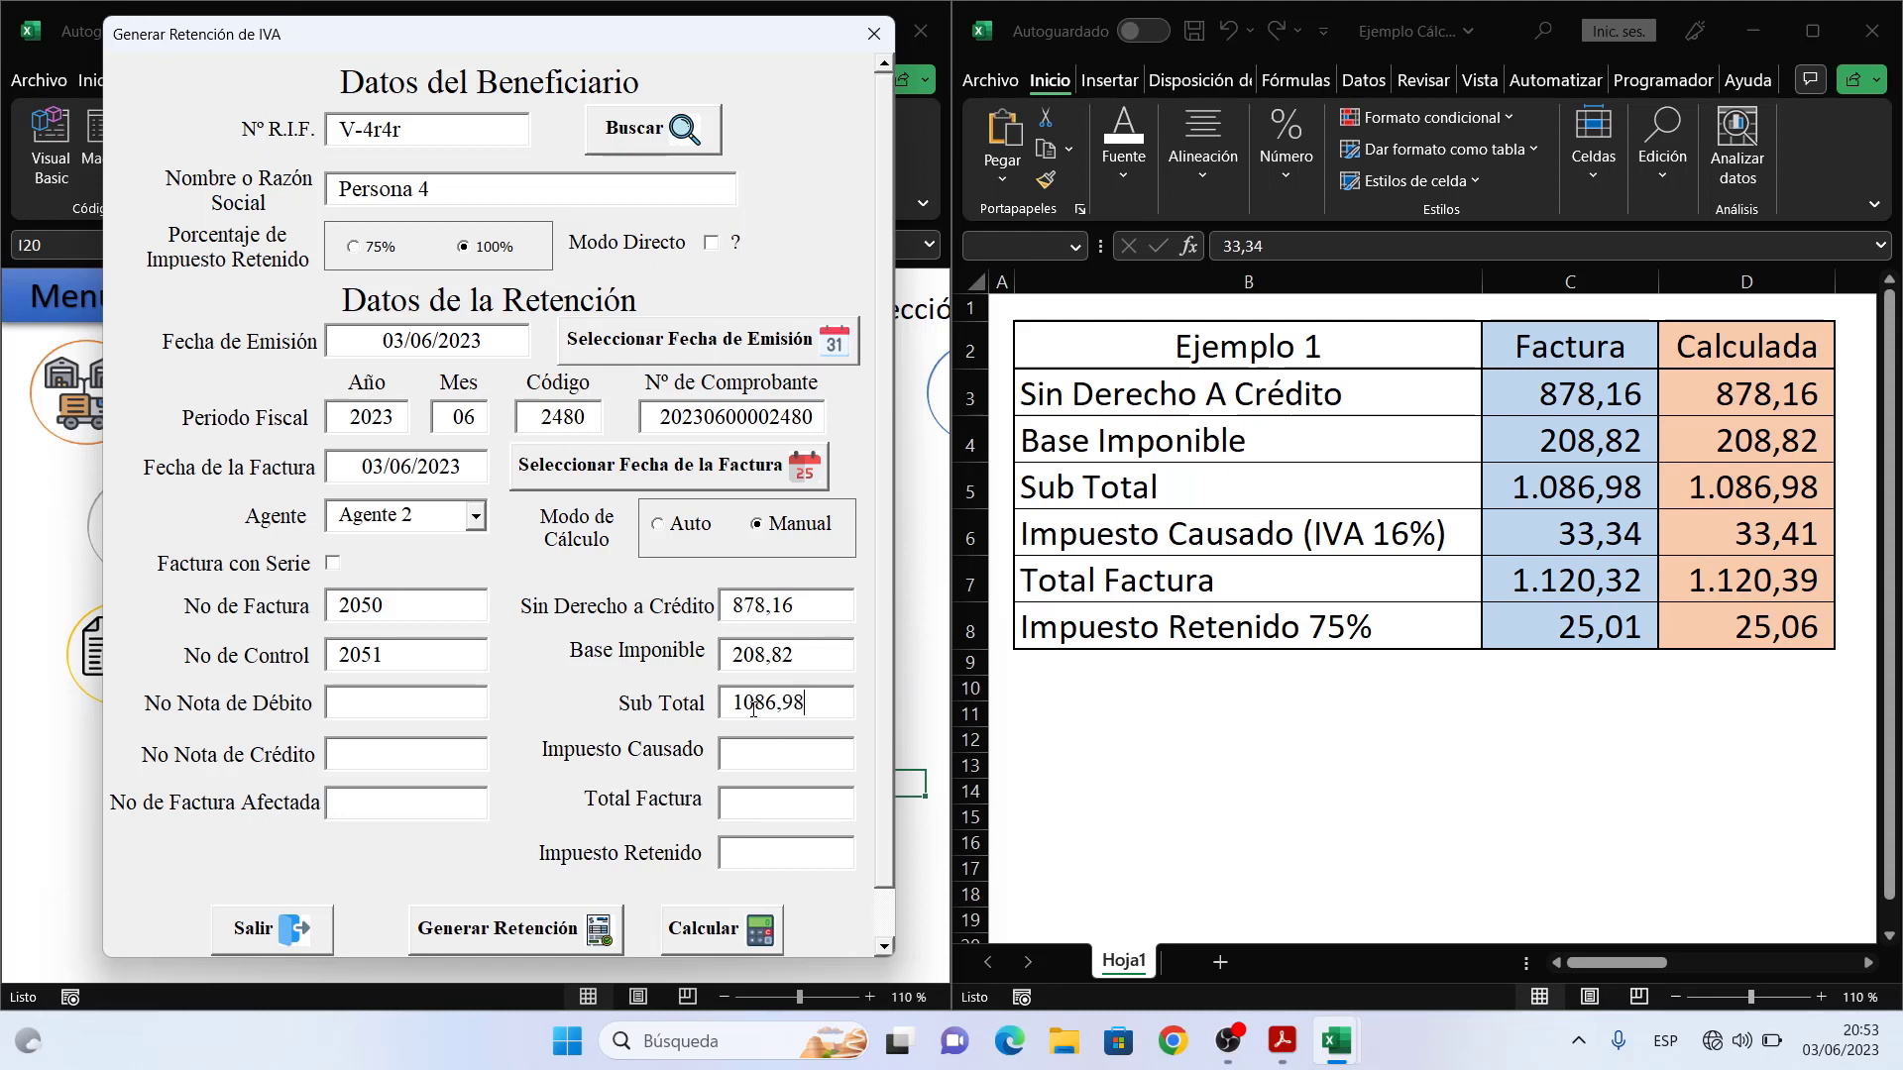
pyautogui.press('Tab')
pyautogui.write('33,')
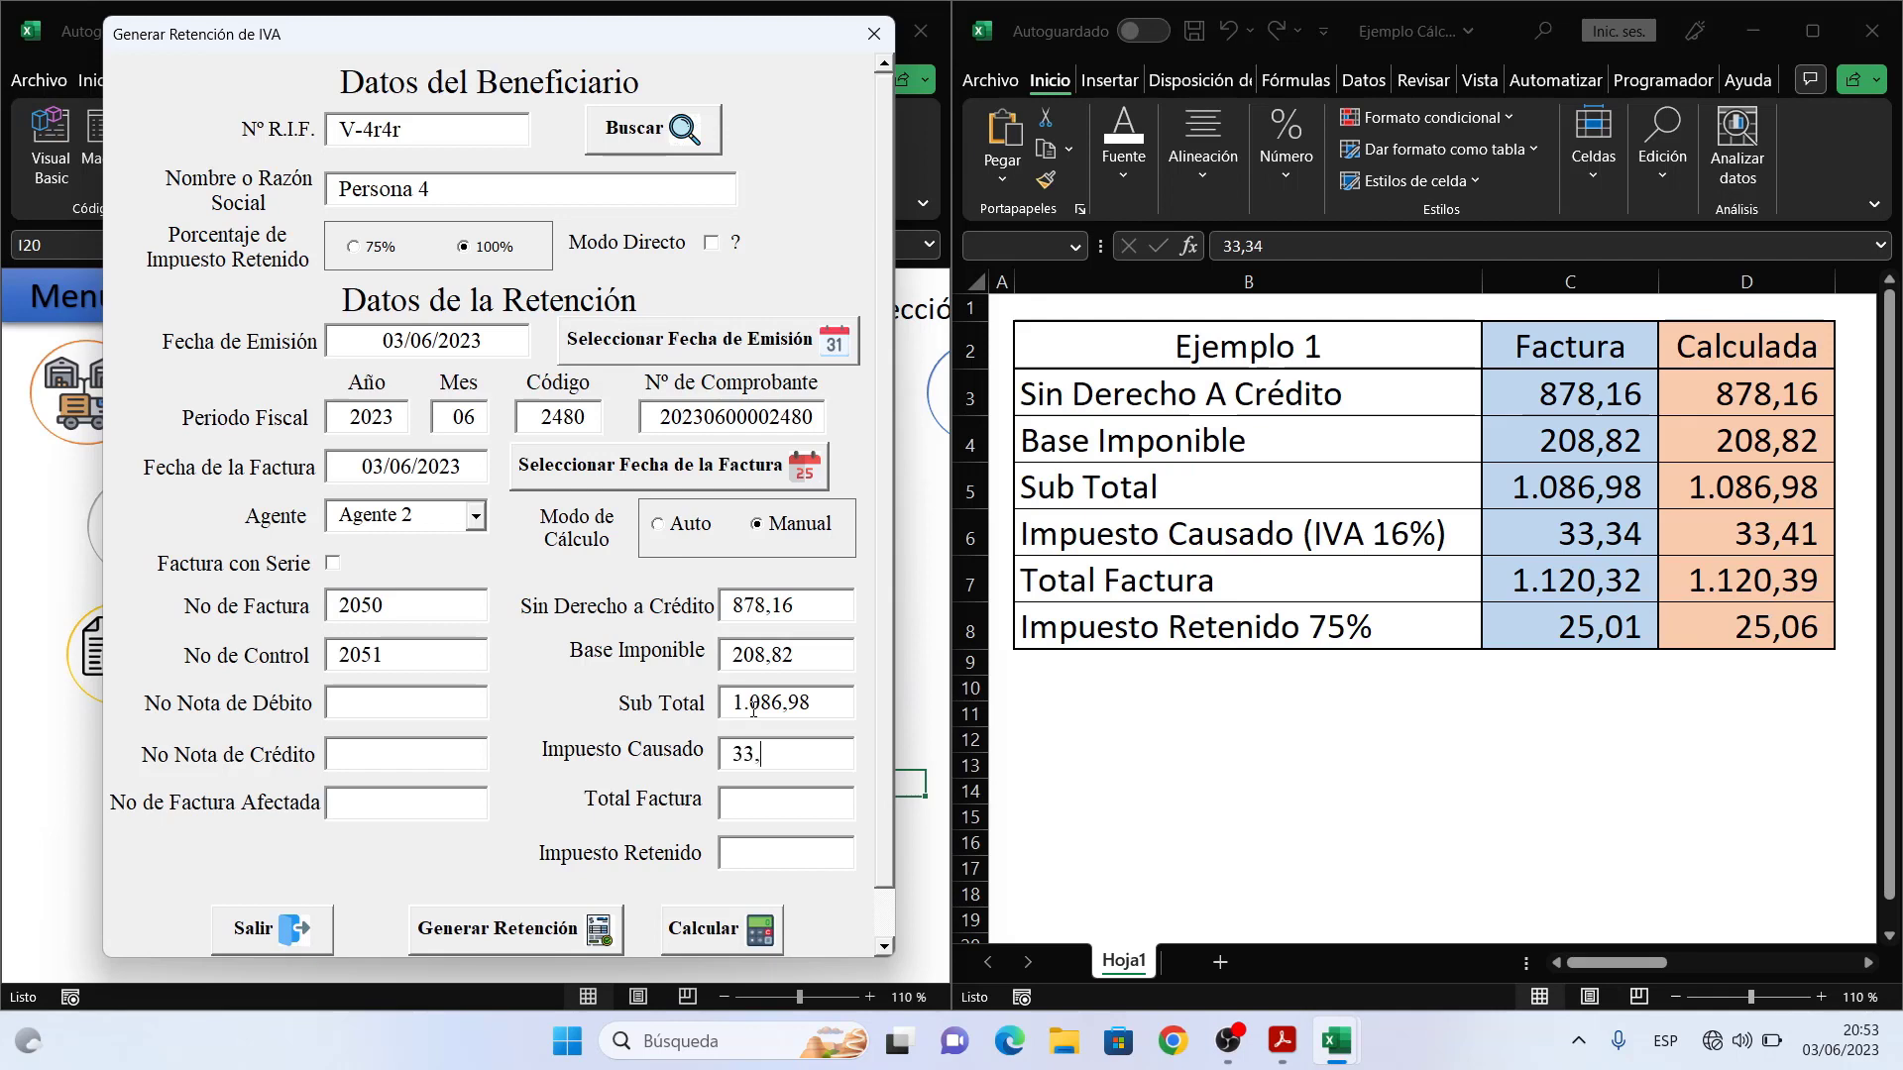
pyautogui.write('34')
pyautogui.press('Tab')
pyautogui.write('1120,32')
pyautogui.press('Tab')
pyautogui.moveTo(888, 705); pyautogui.dragTo(888, 776)
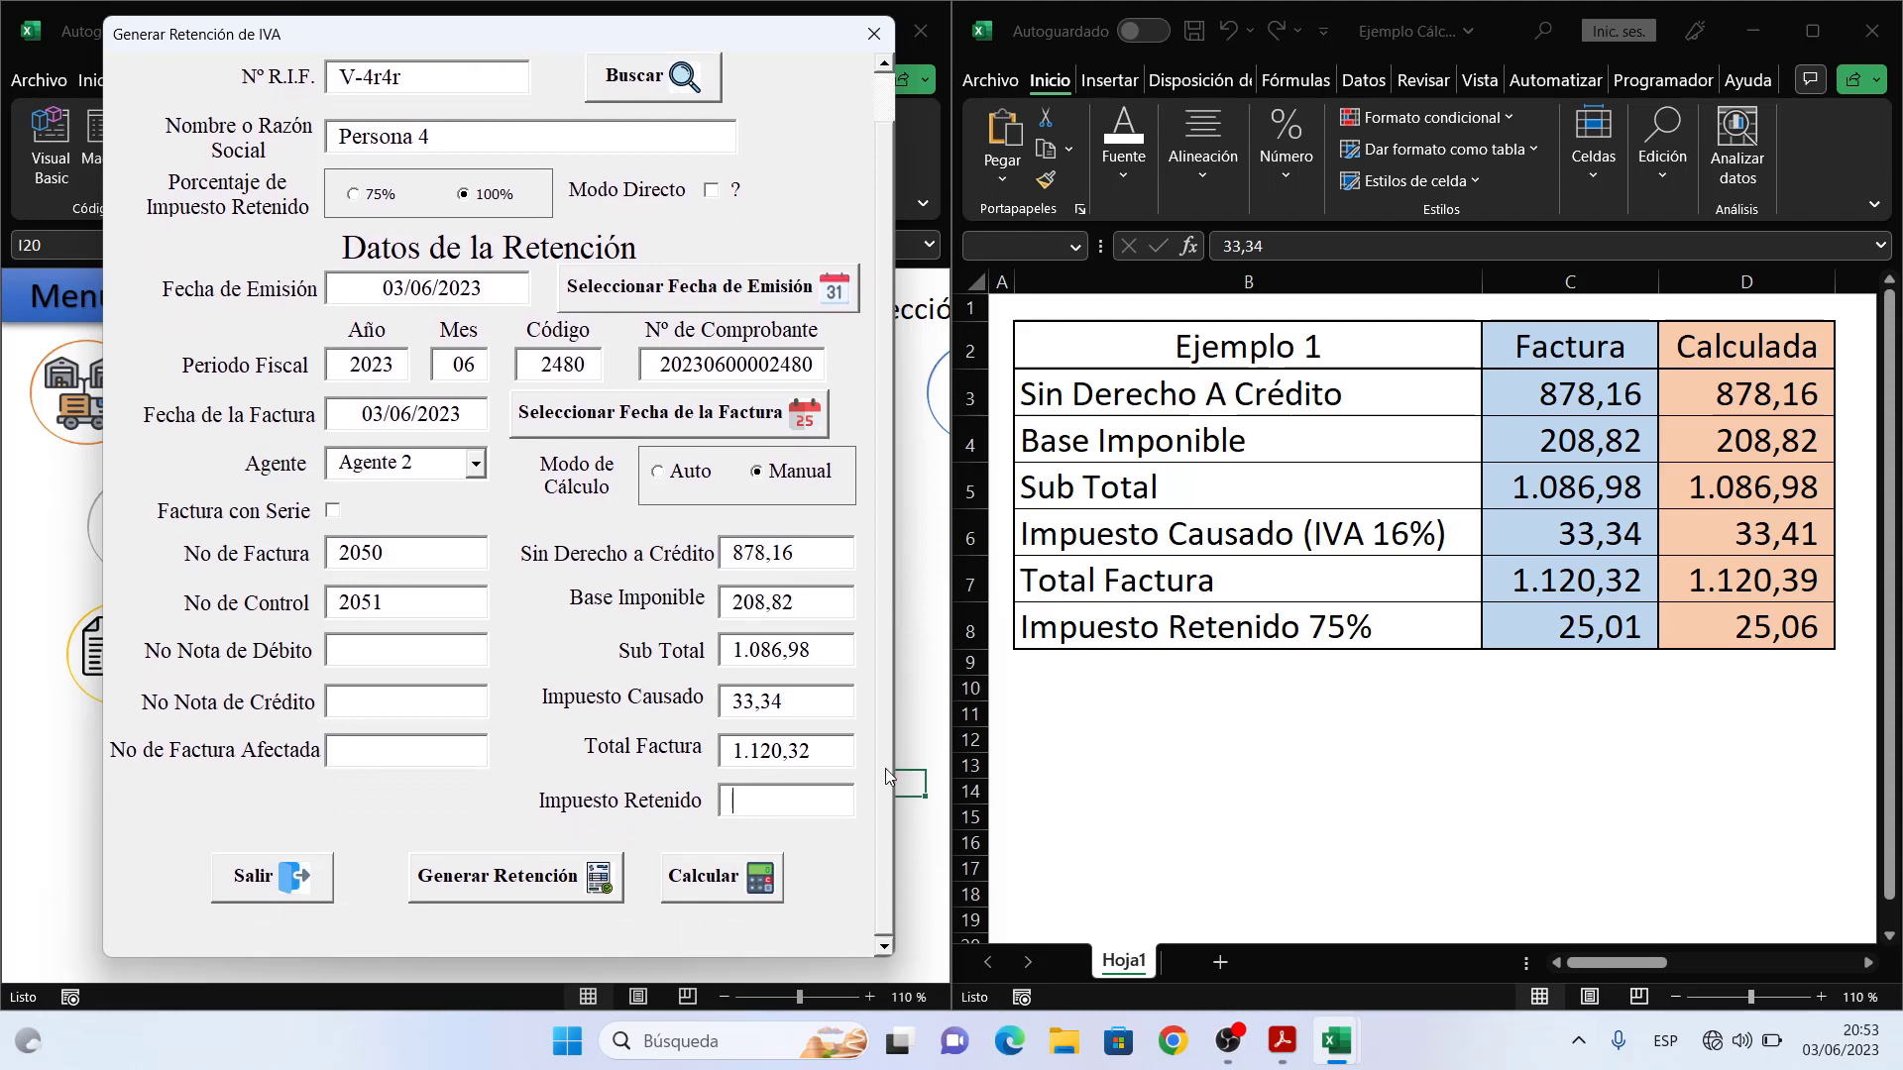
pyautogui.click(734, 884)
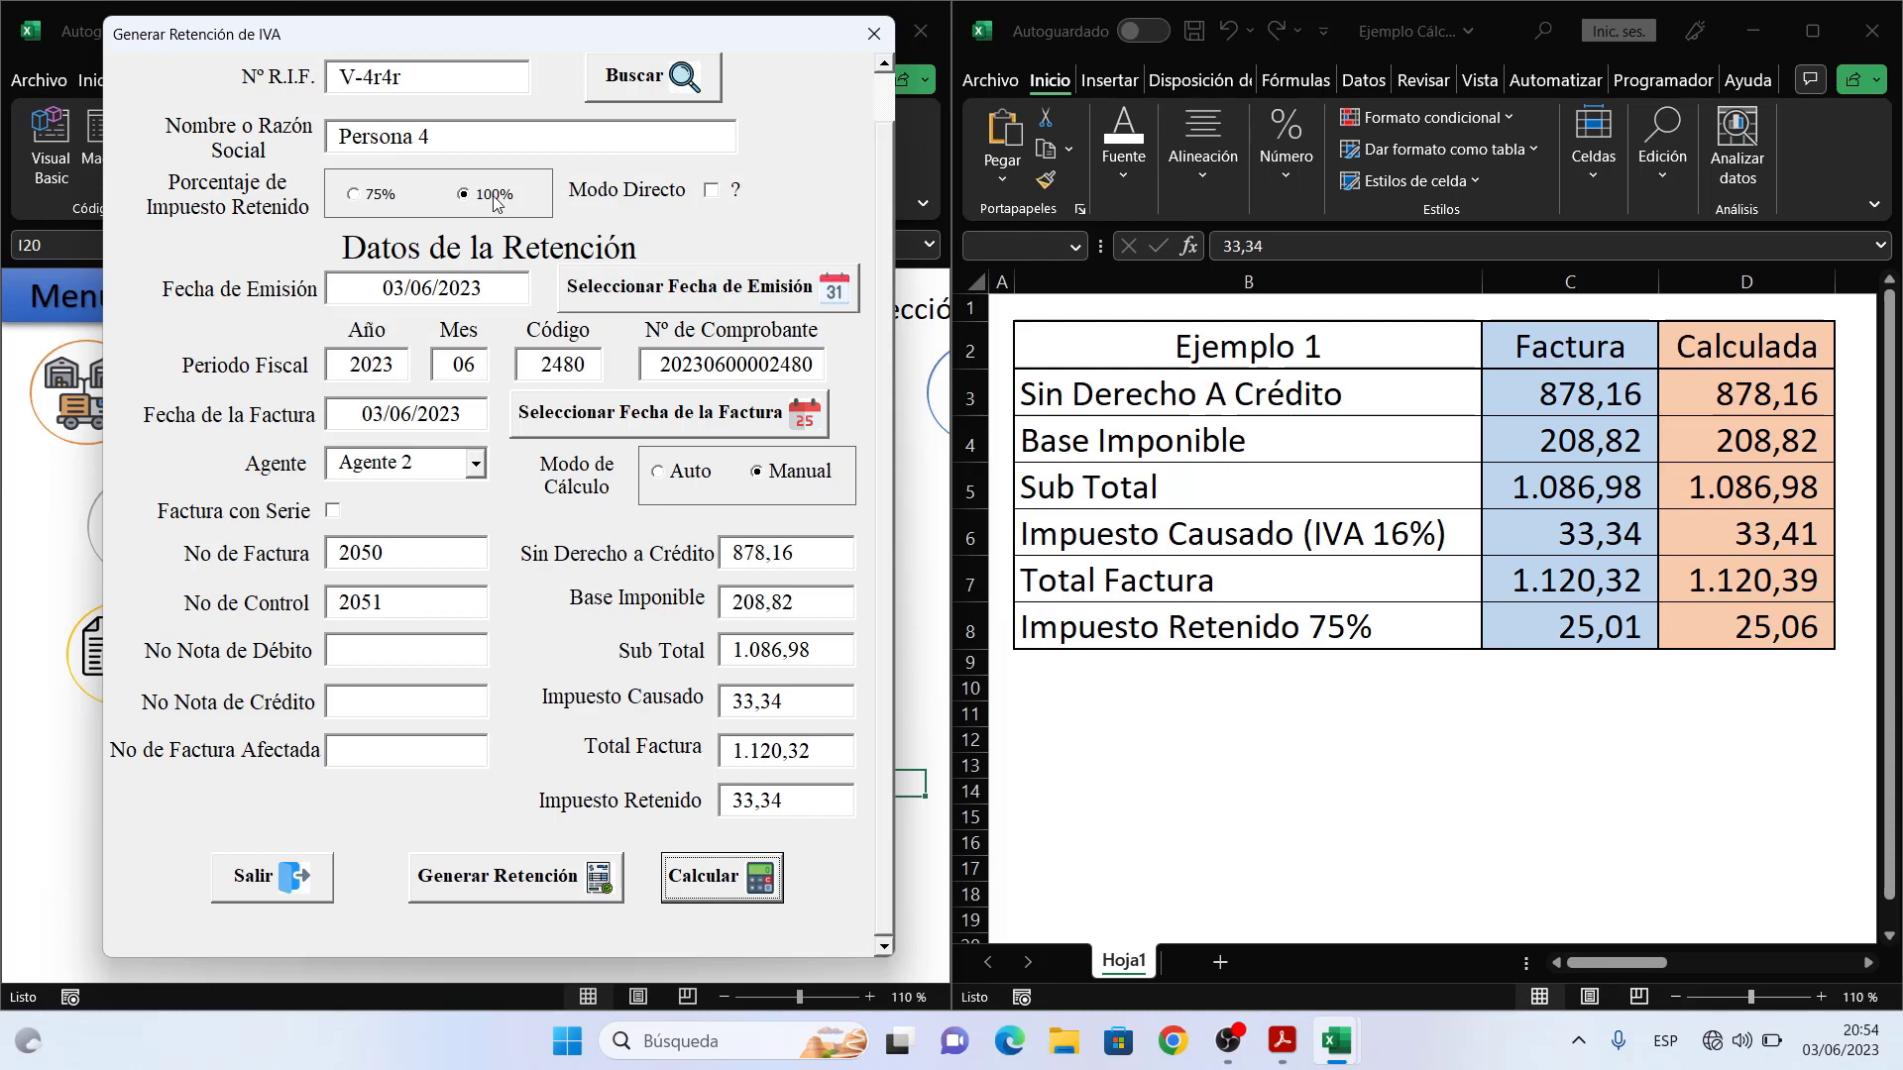
# - Choose Empresa 1 C.A. from the supplier list as beneficiary and recalculate at 75%, giving 25,005 retained
pyautogui.click(638, 81)
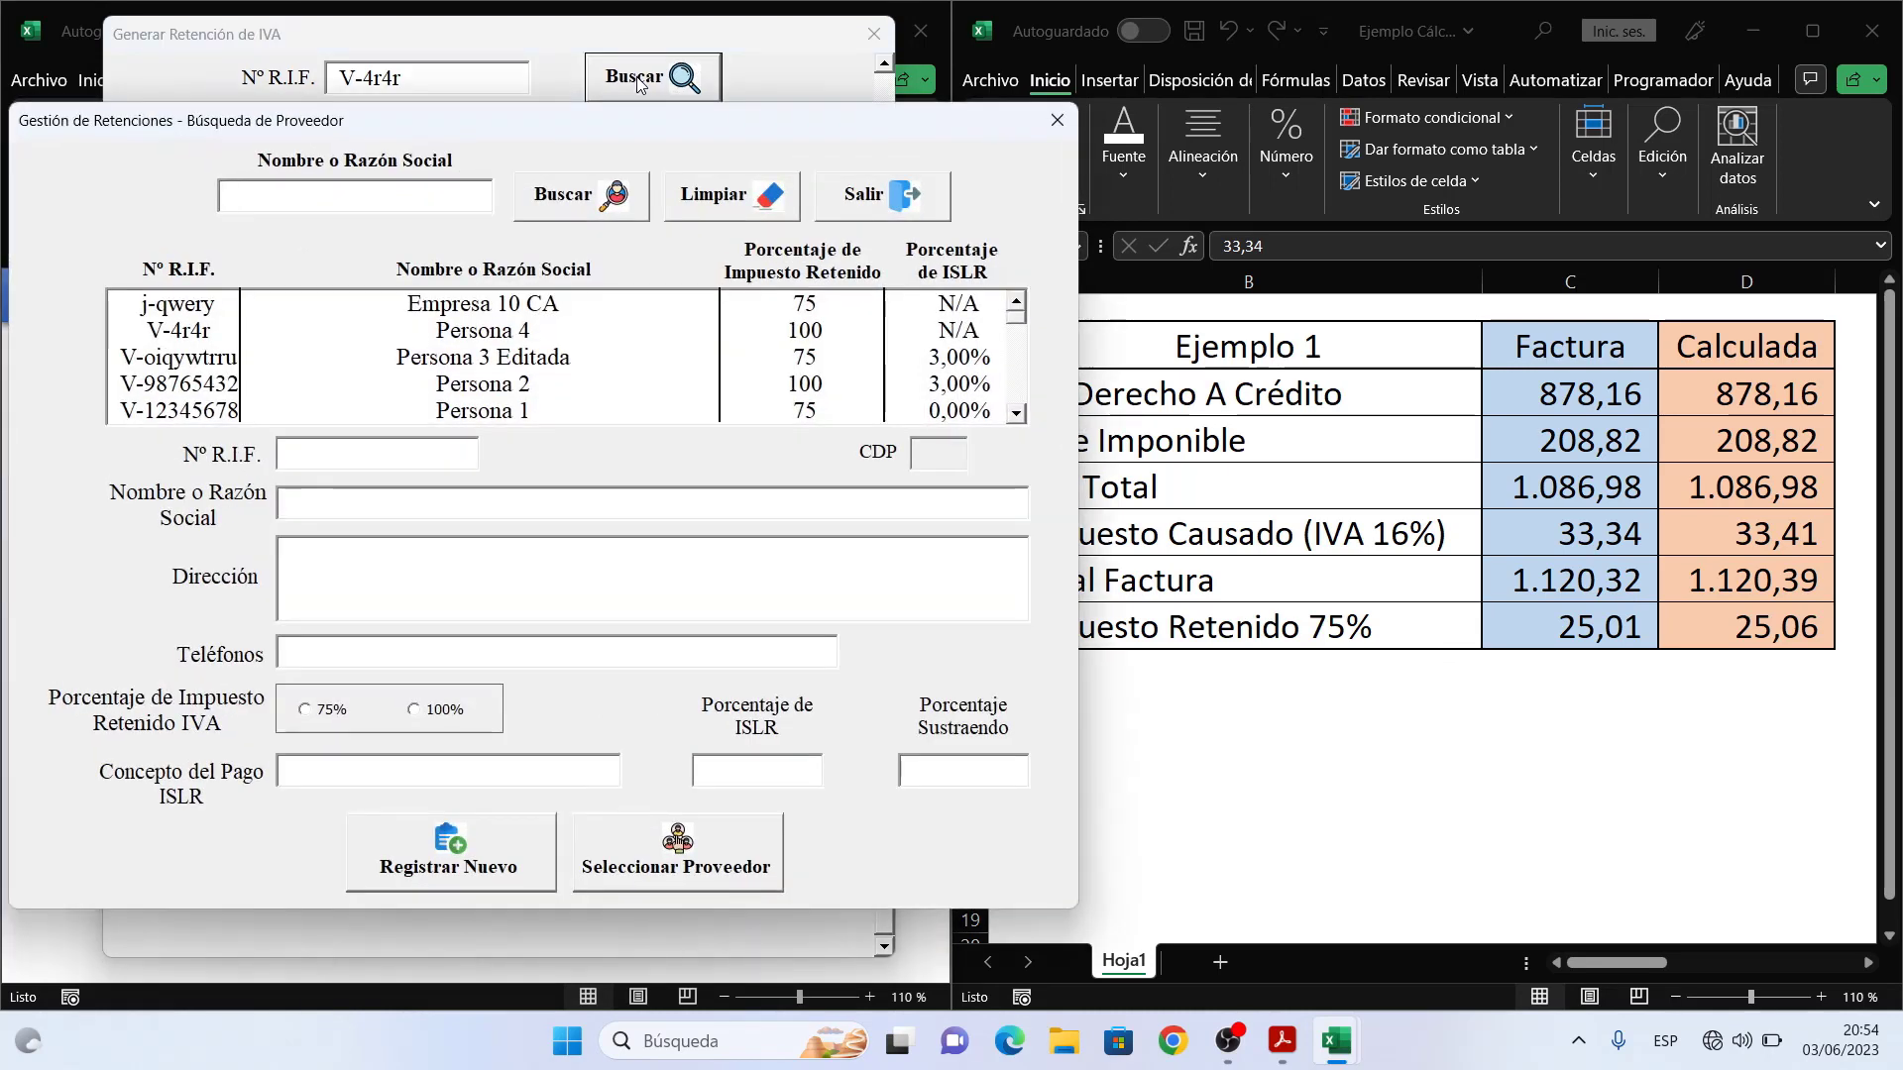
pyautogui.click(810, 362)
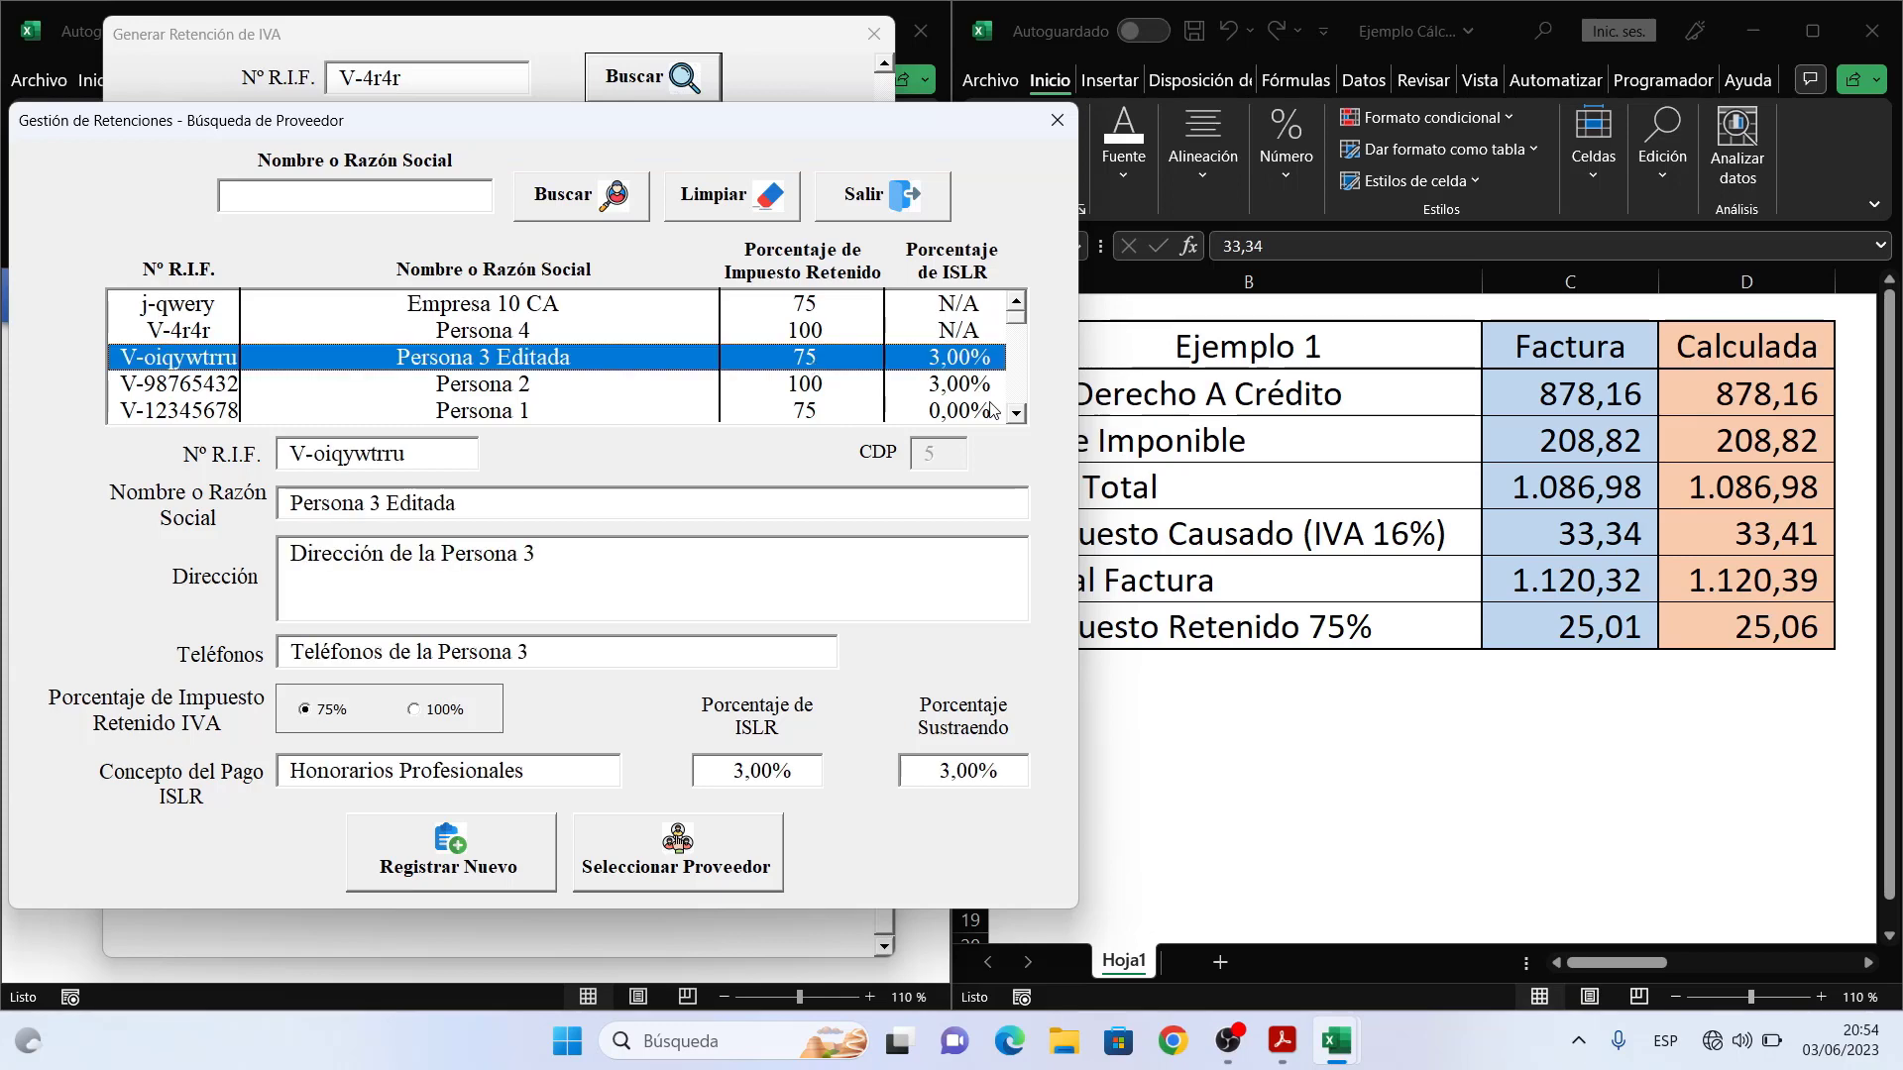
pyautogui.click(1017, 414)
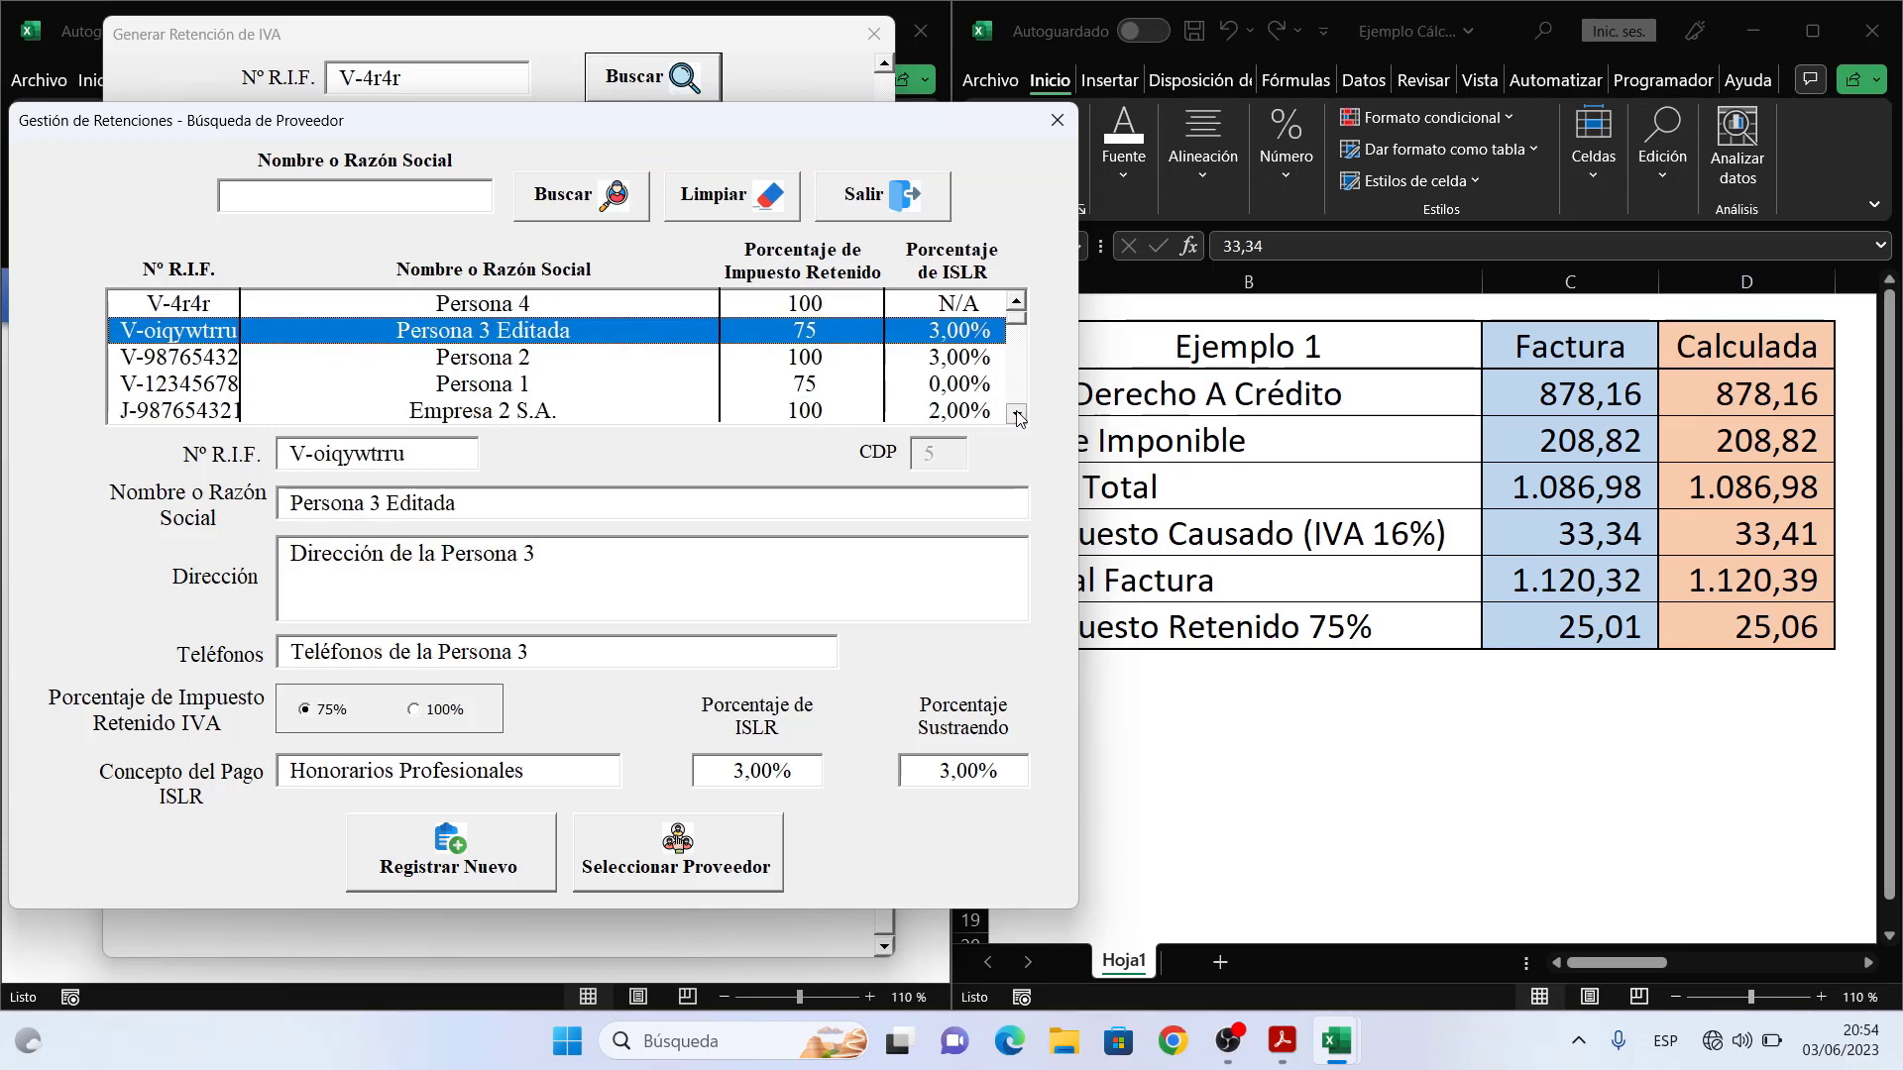
pyautogui.click(1016, 414)
pyautogui.click(1016, 414)
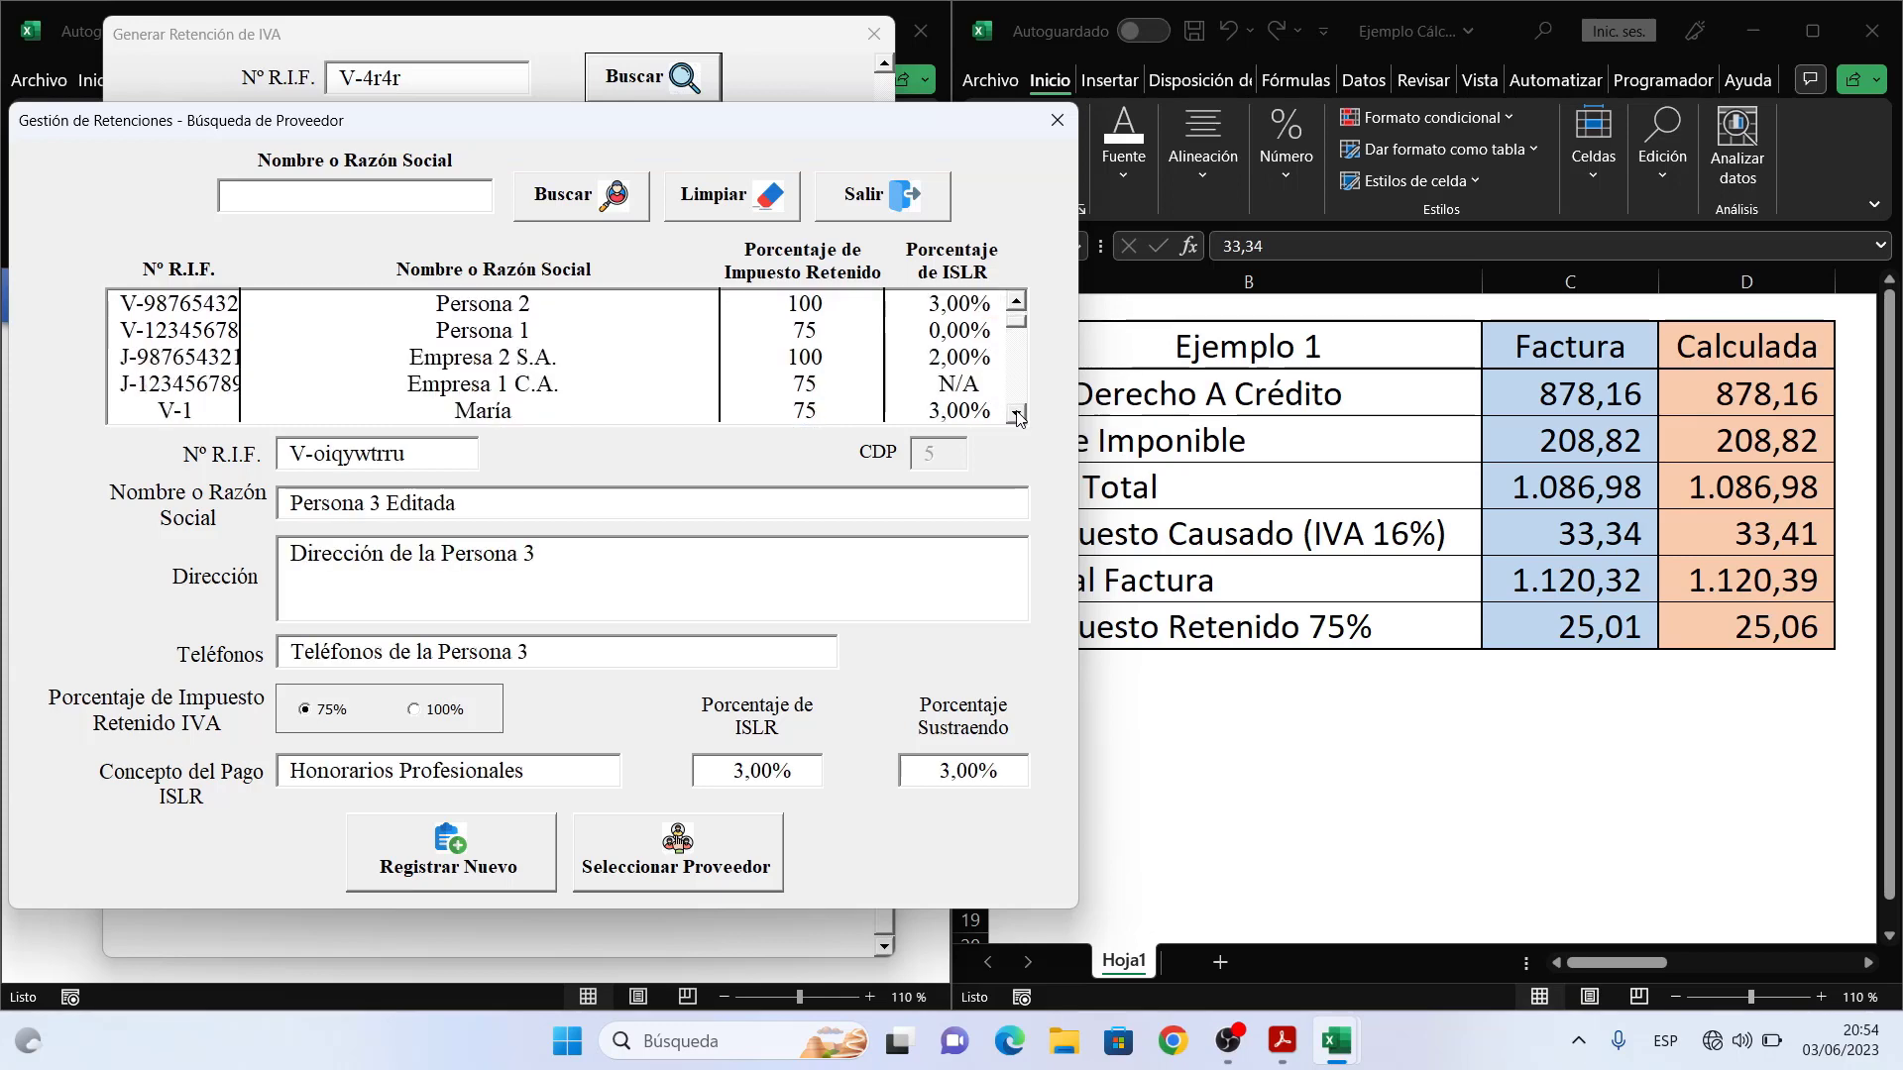
pyautogui.click(879, 387)
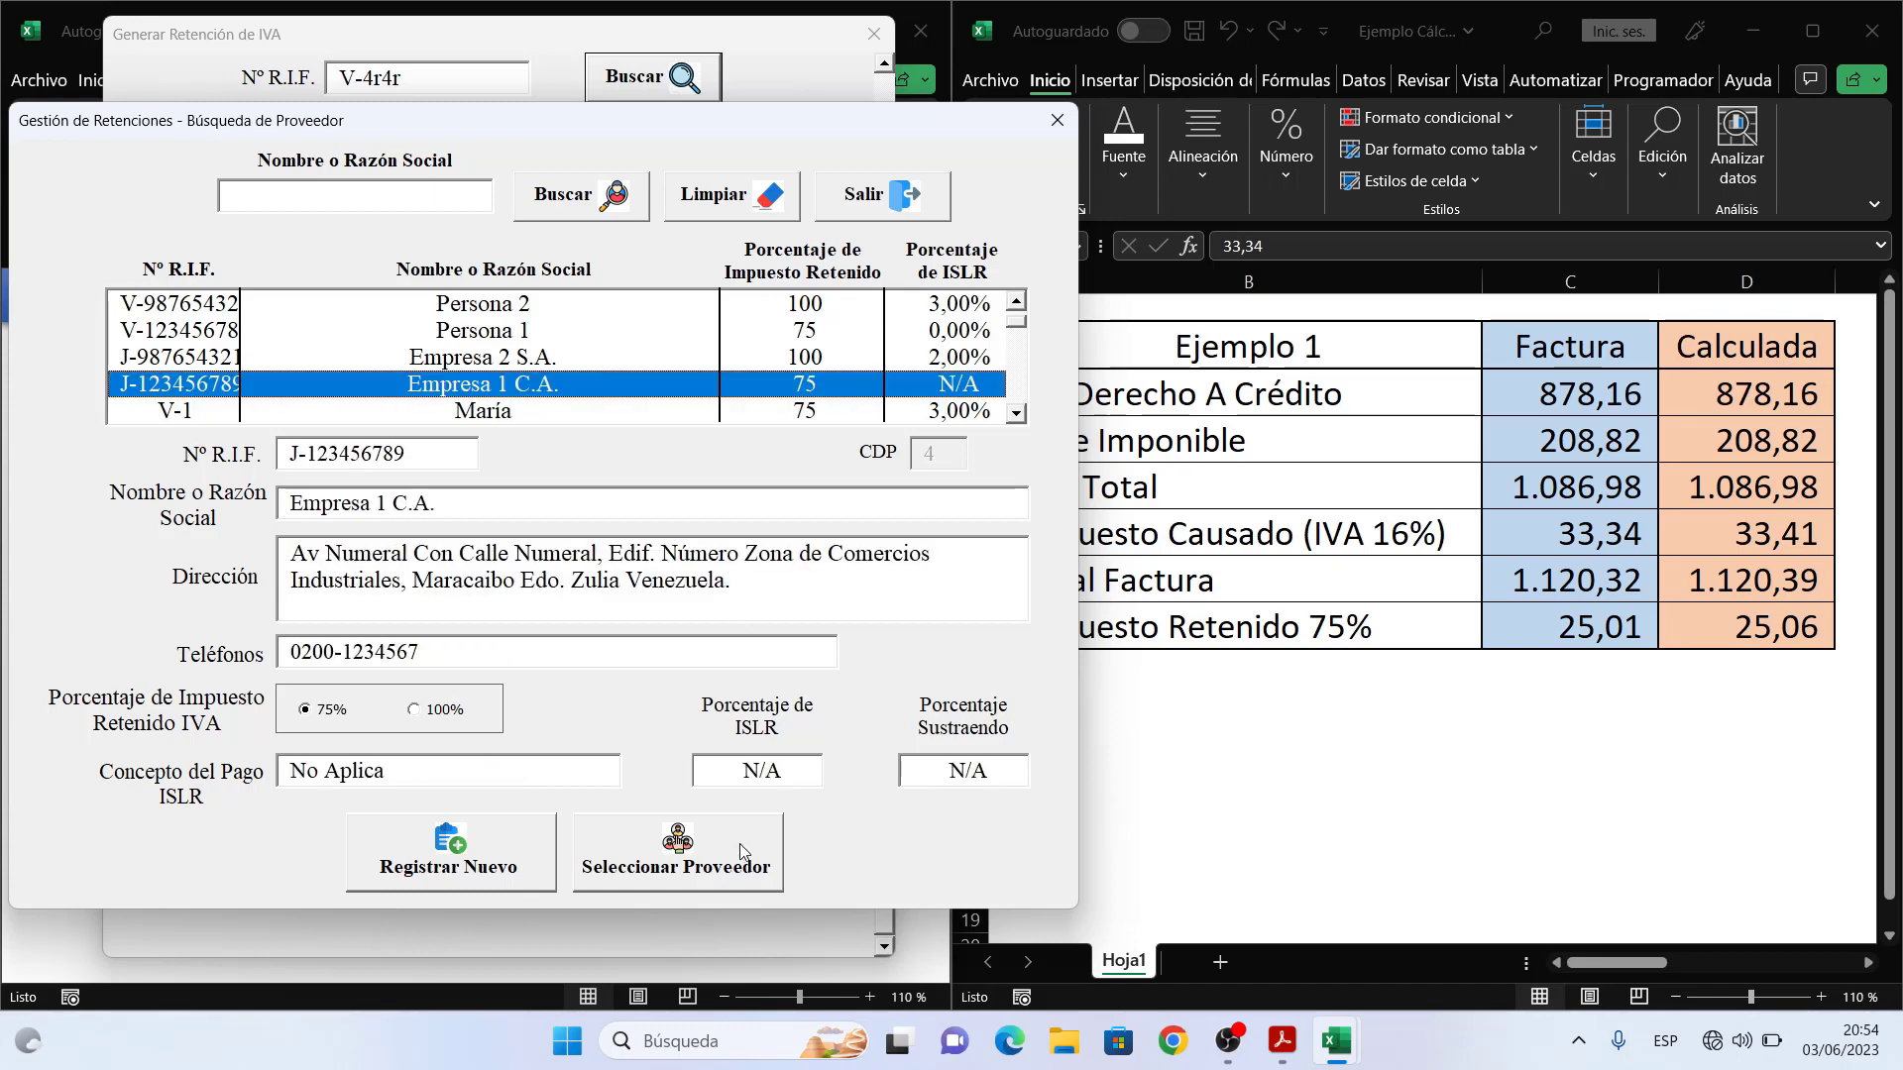
pyautogui.click(744, 852)
pyautogui.click(732, 886)
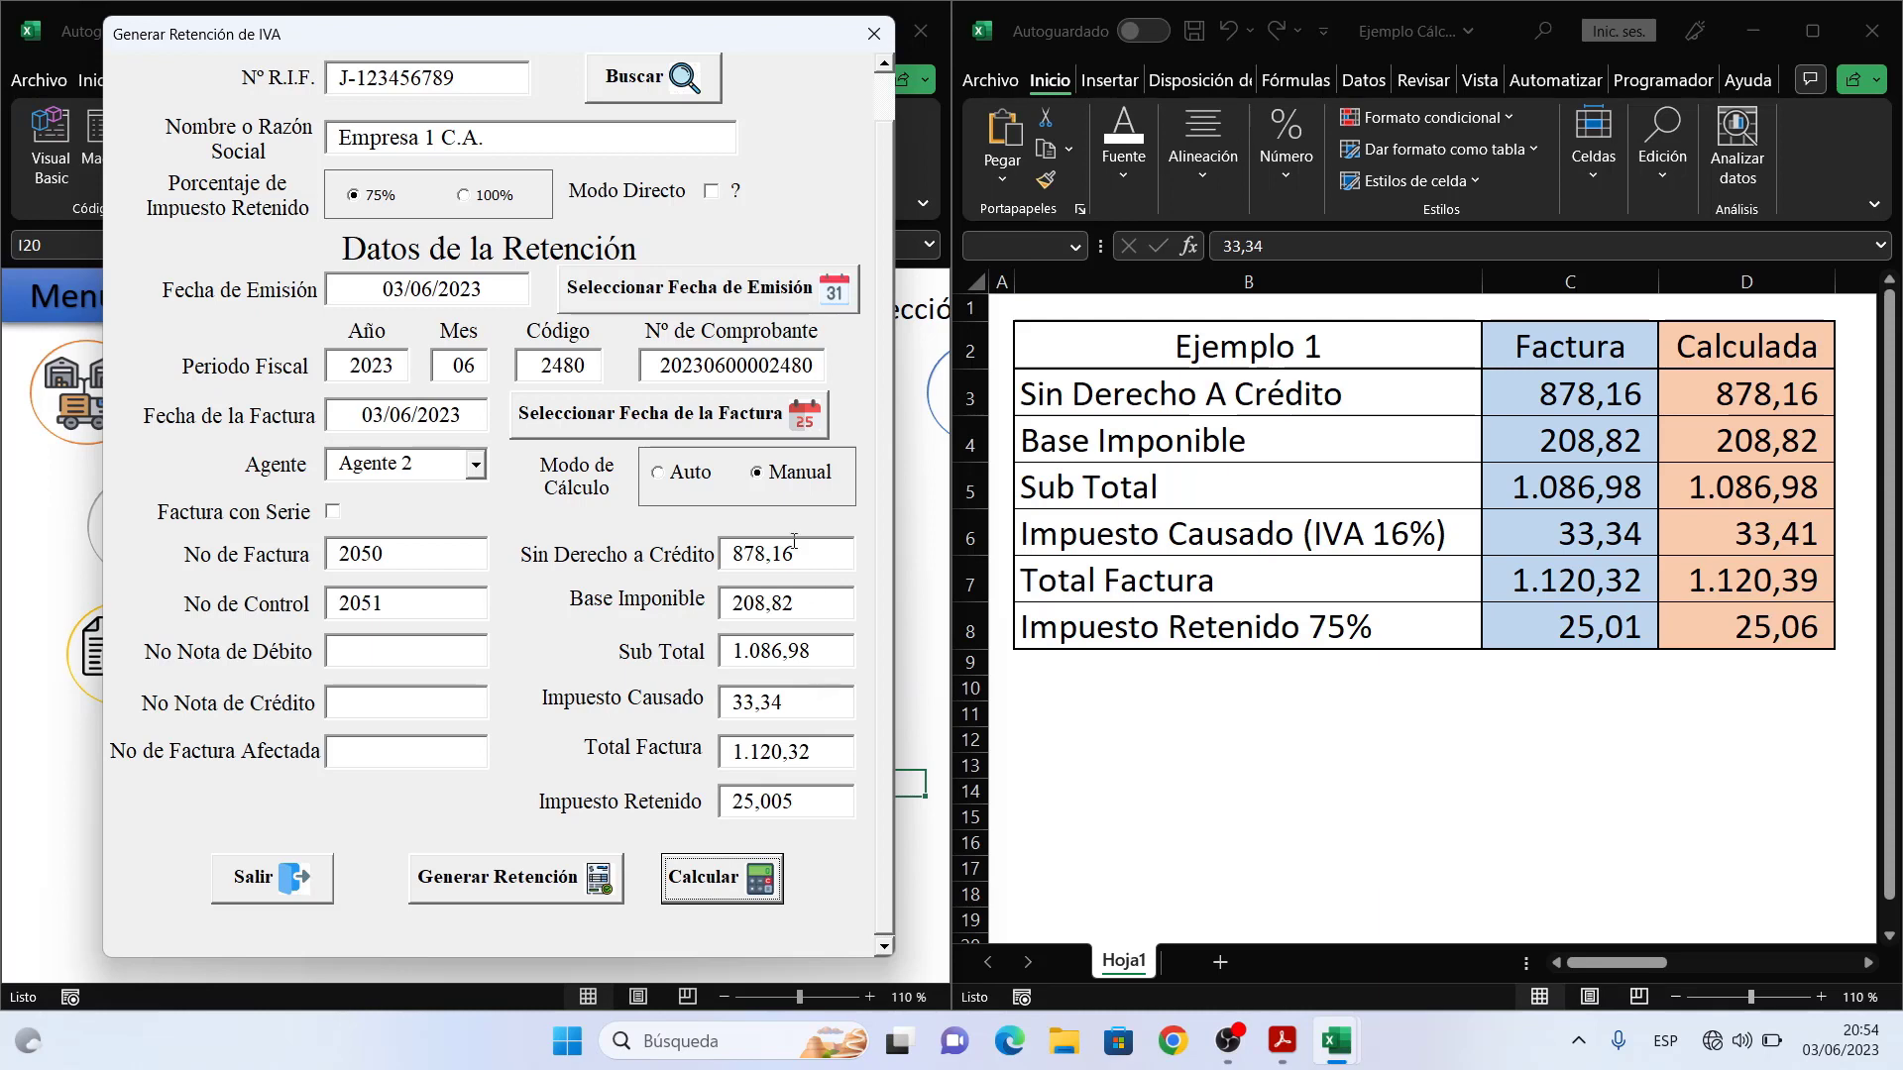
# - Generate the Empresa 1 C.A. IVA retention, then choose Exportar a PDF and confirm
pyautogui.click(540, 881)
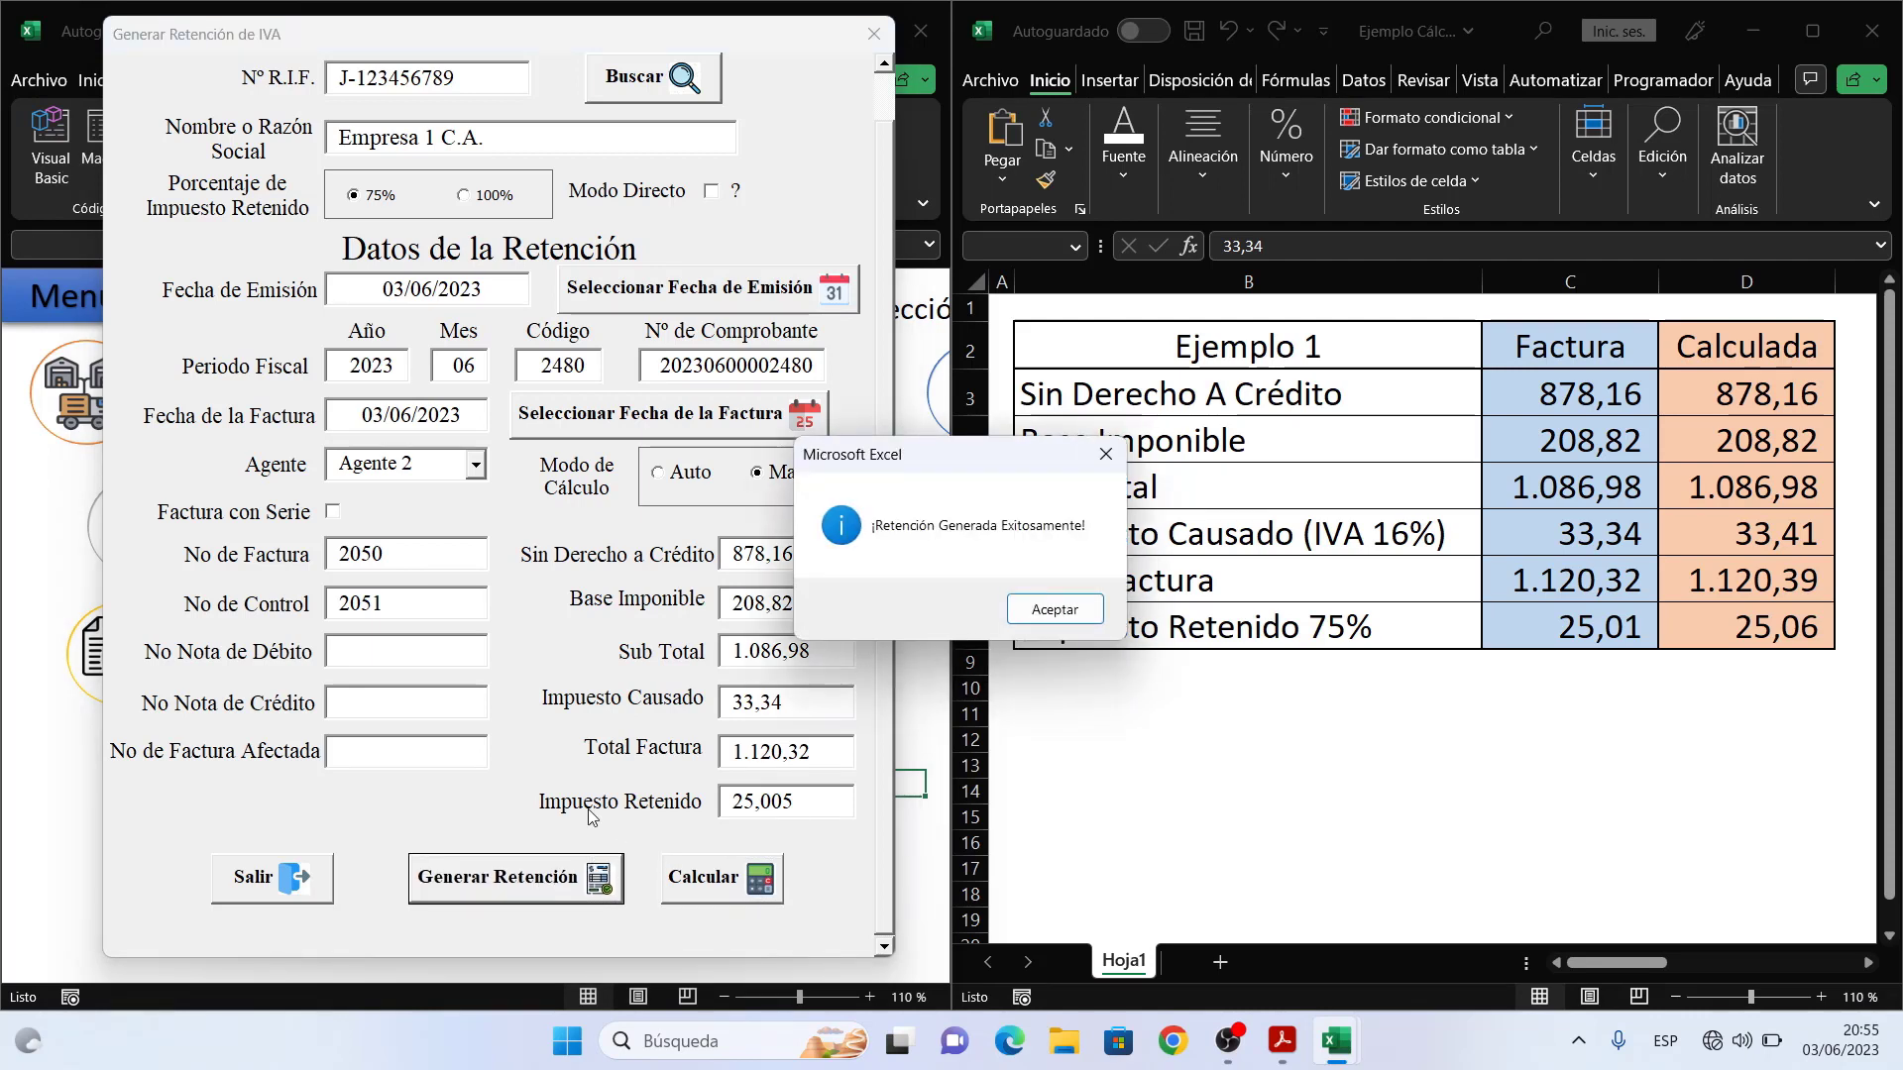
pyautogui.click(1063, 612)
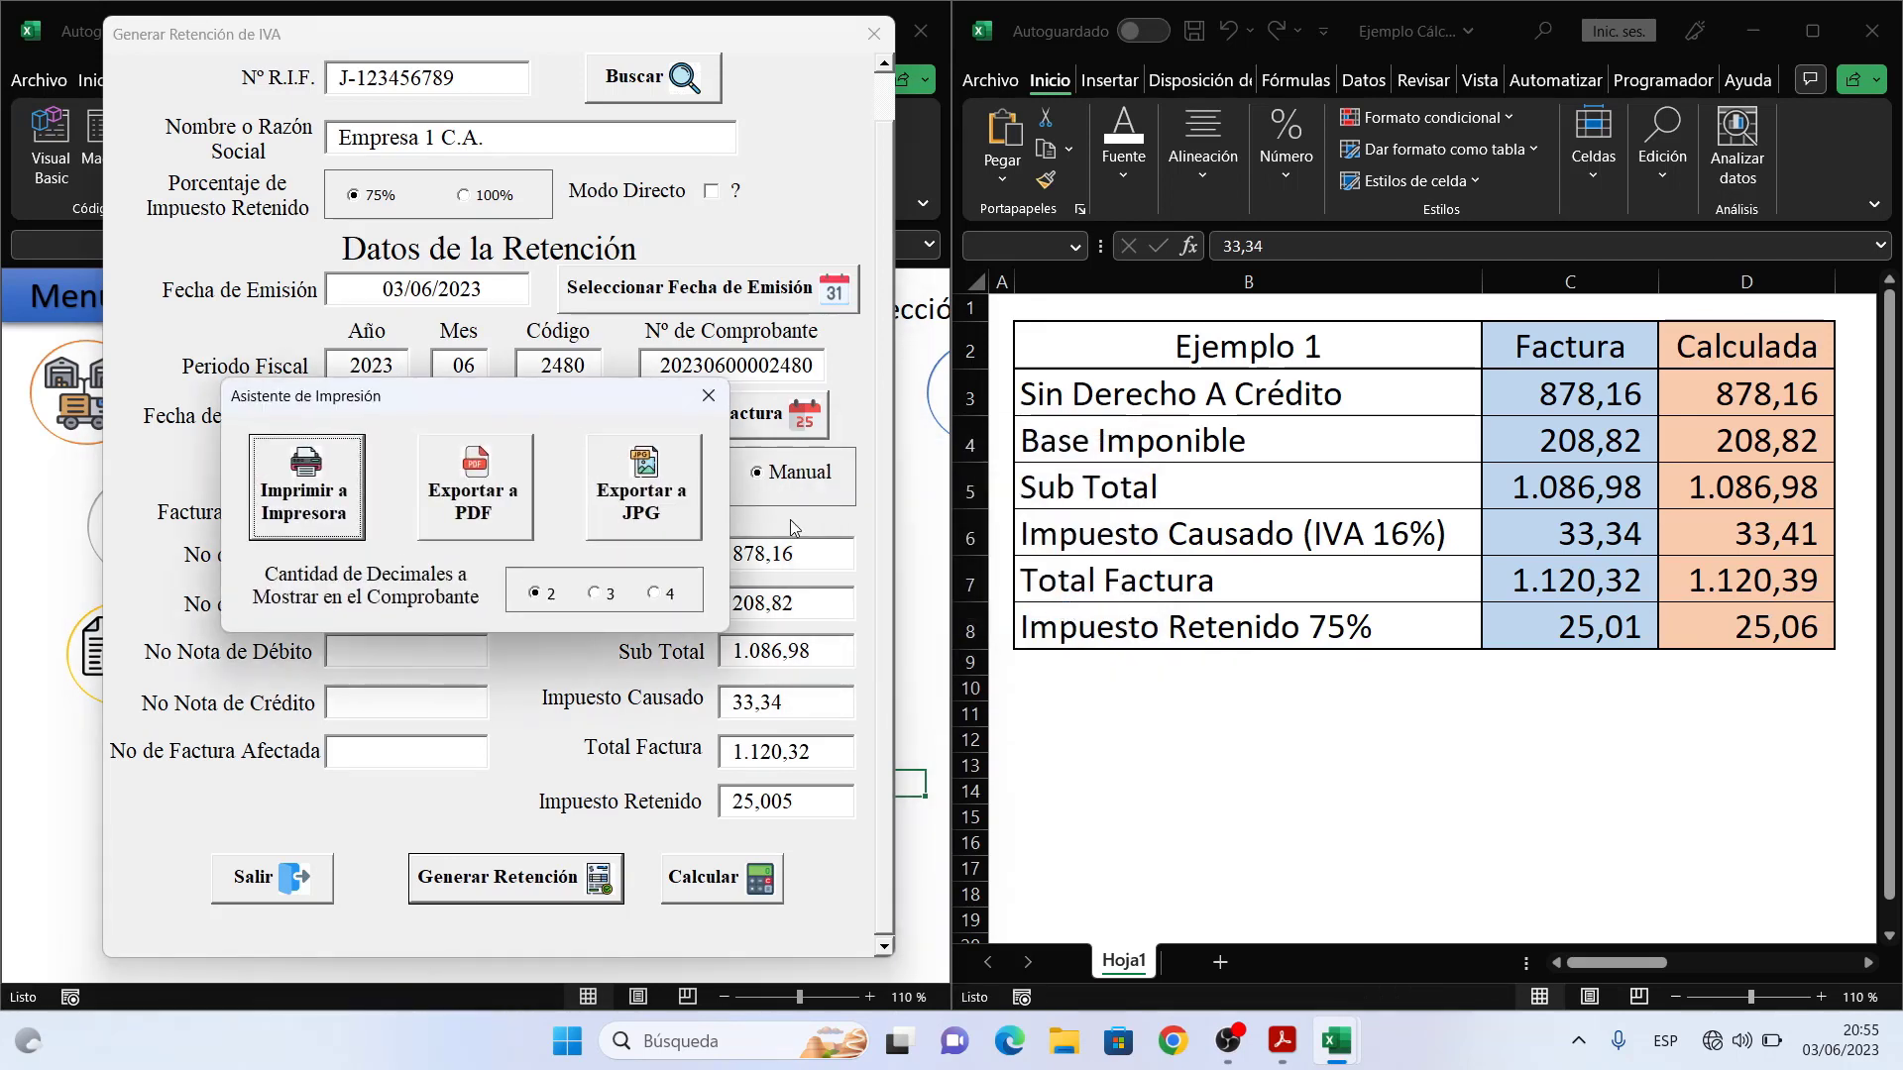
pyautogui.click(505, 495)
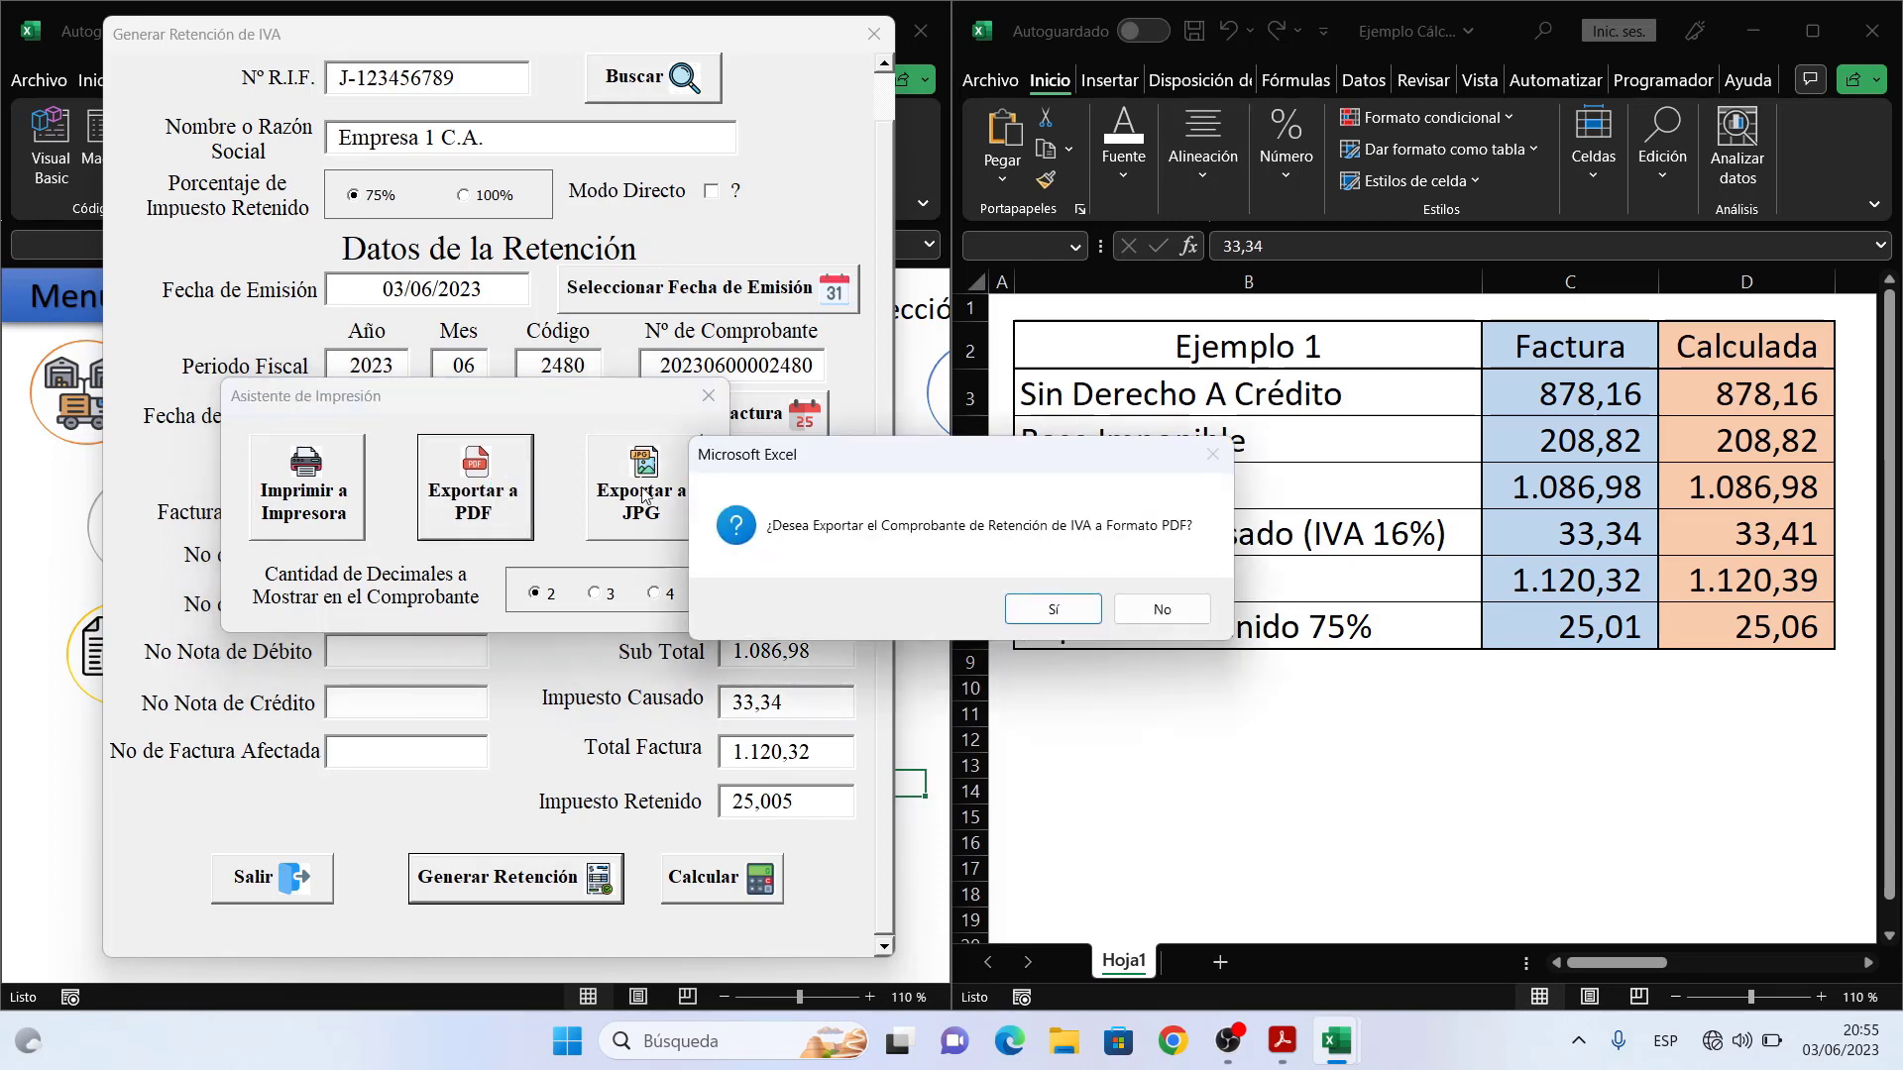
pyautogui.click(1071, 622)
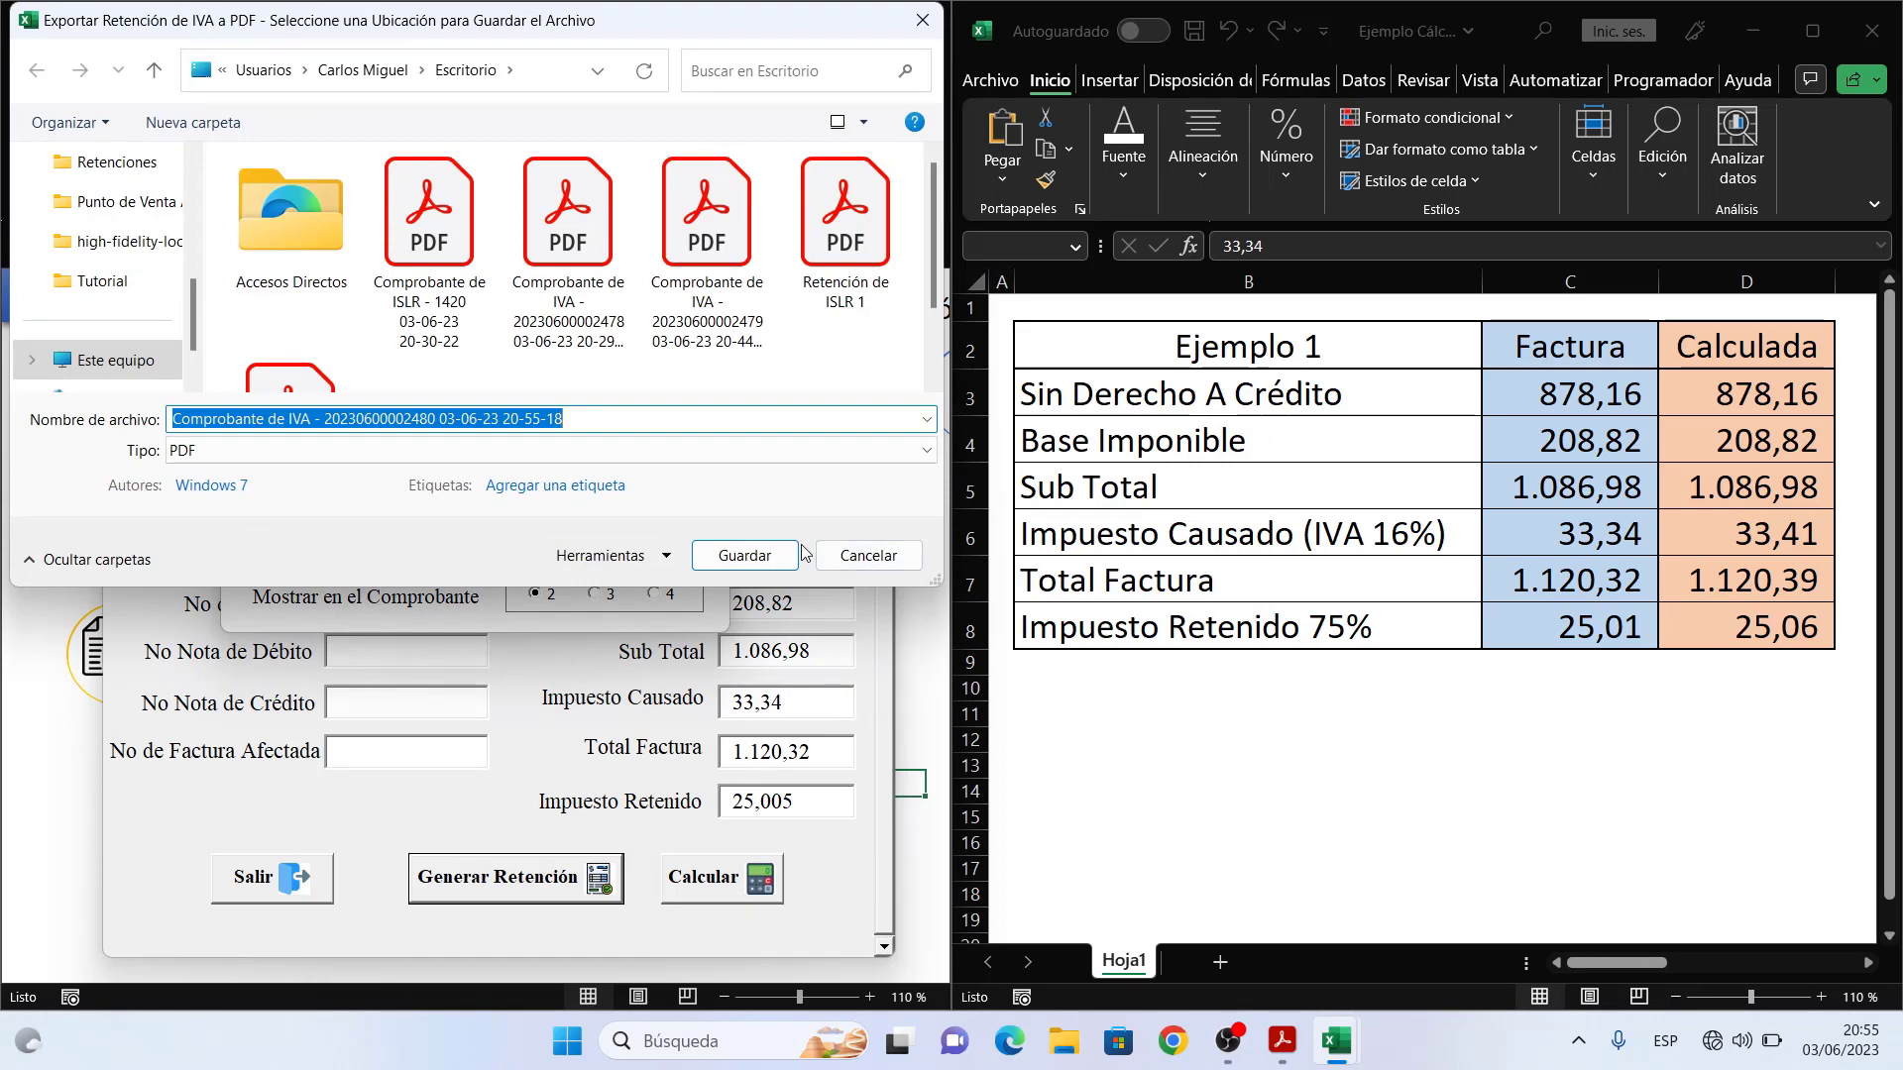
pyautogui.click(770, 557)
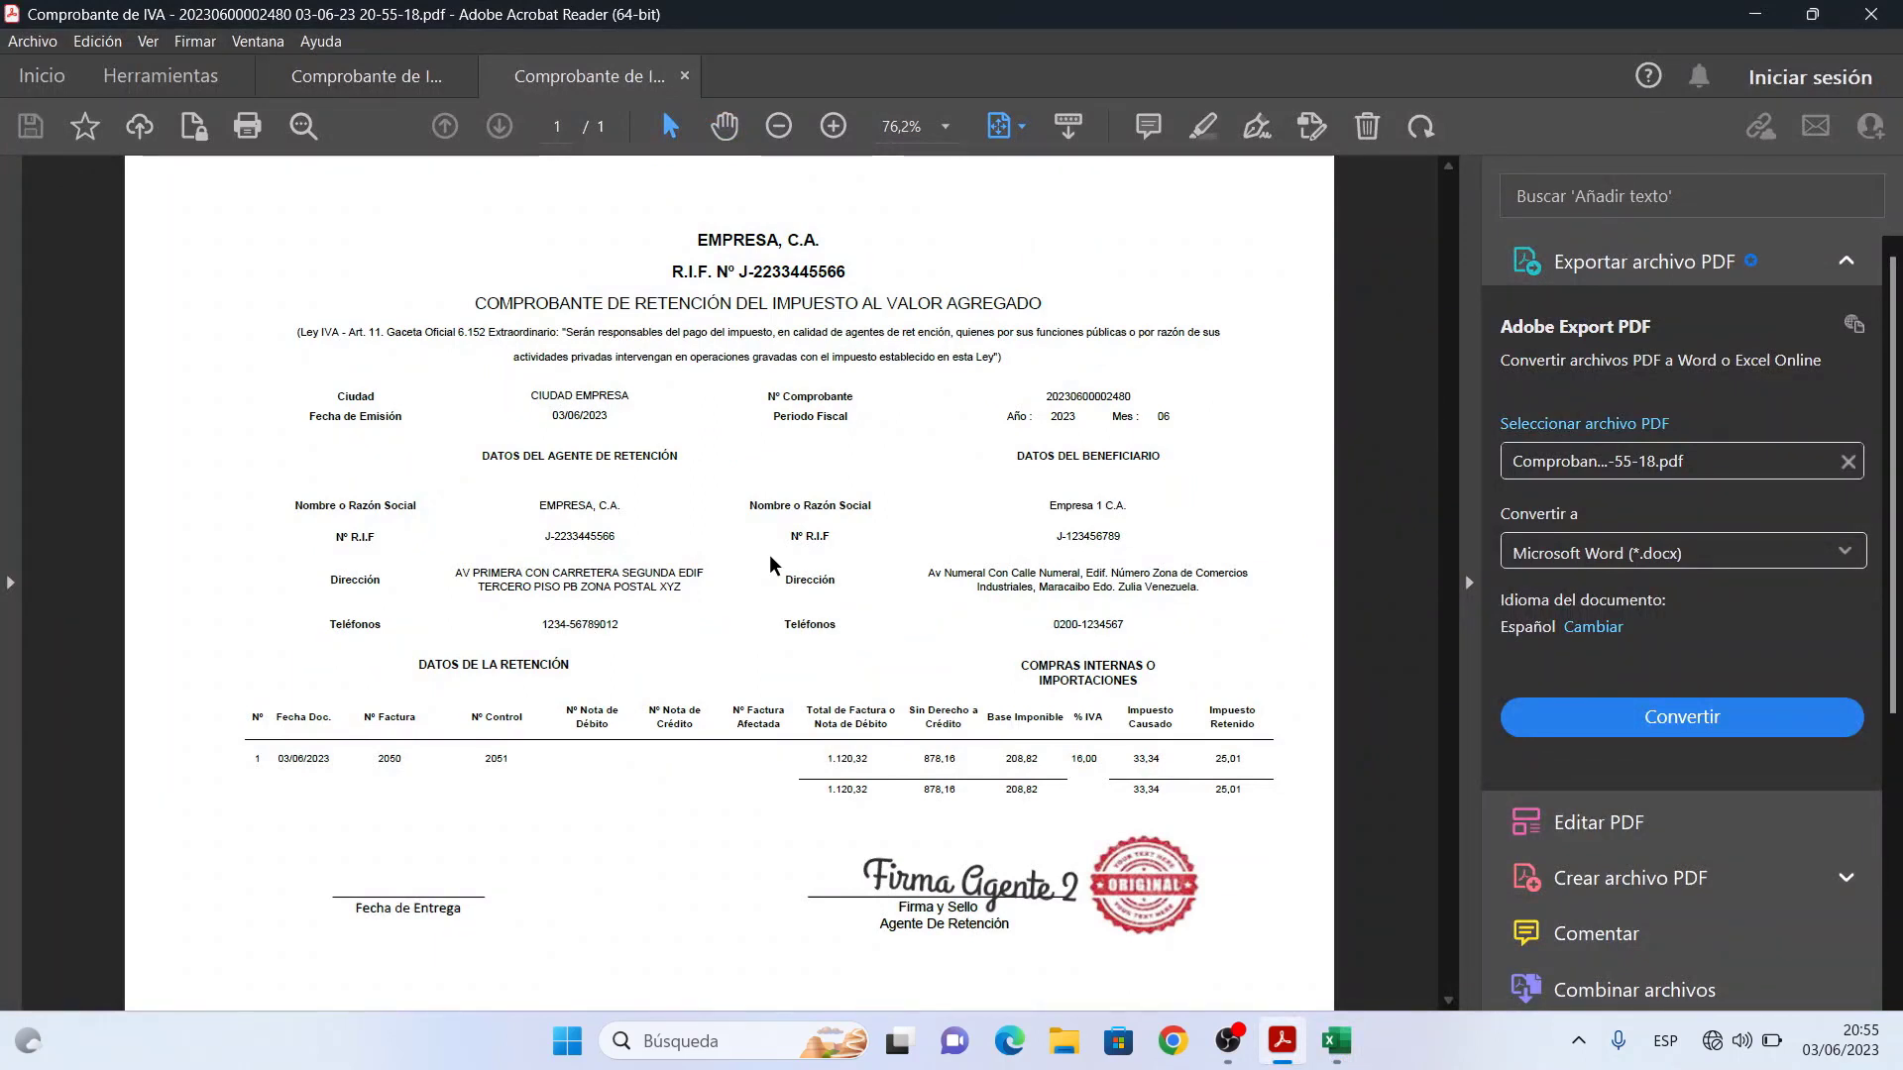
pyautogui.click(1468, 582)
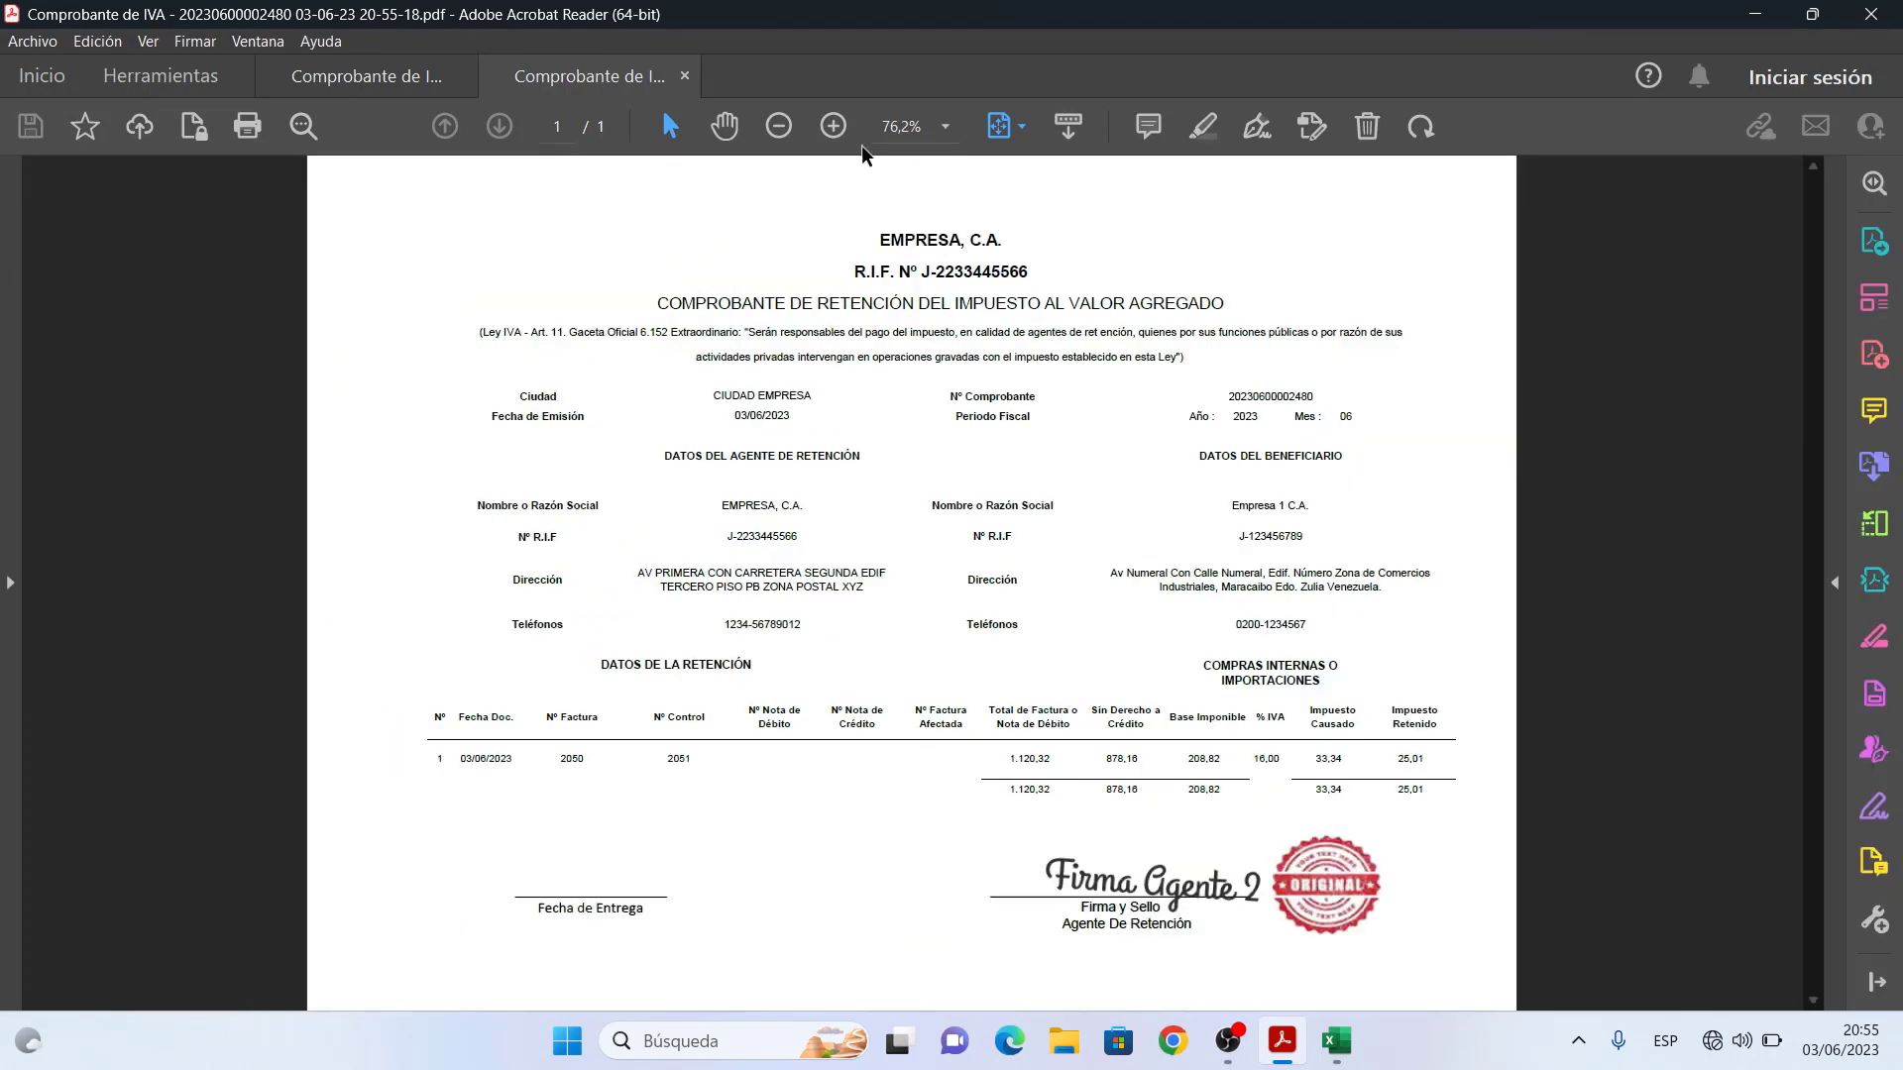
pyautogui.click(724, 126)
pyautogui.click(834, 126)
pyautogui.scroll(-3, 975, 341)
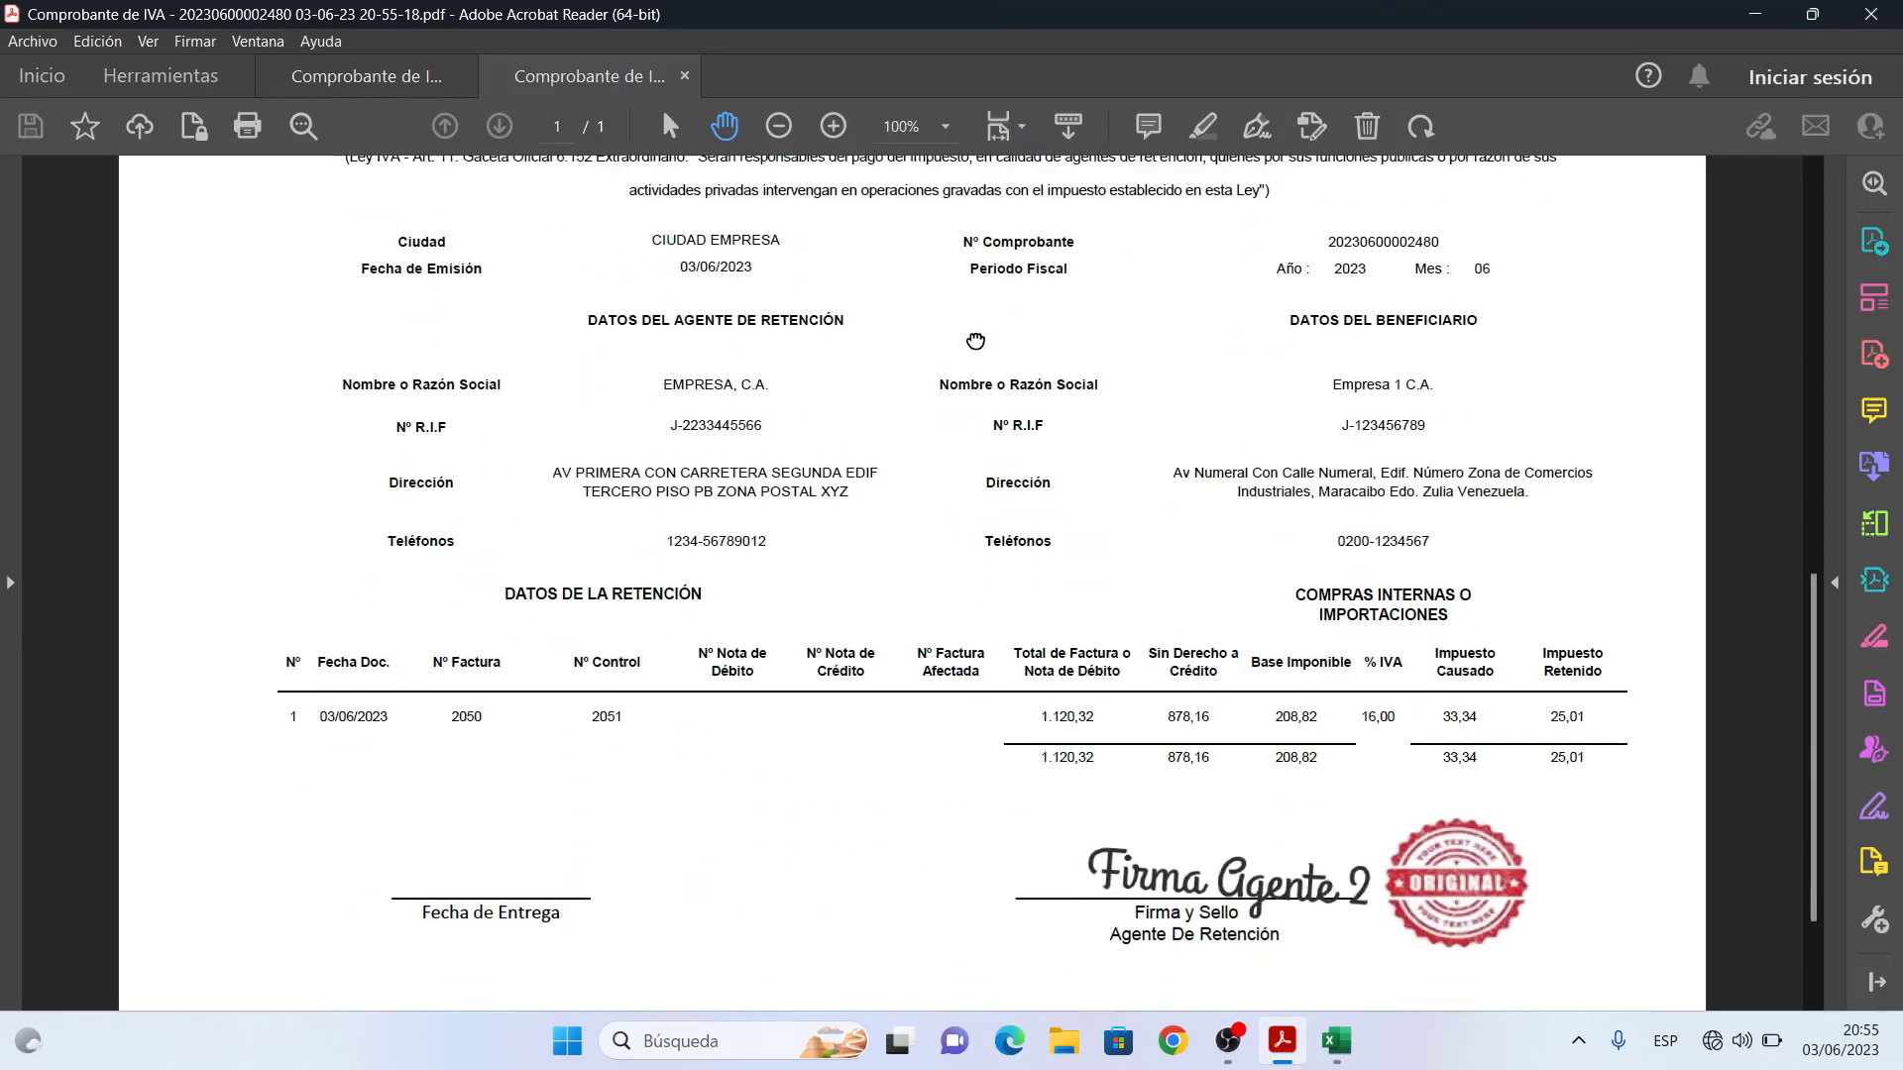
pyautogui.scroll(-1, 975, 341)
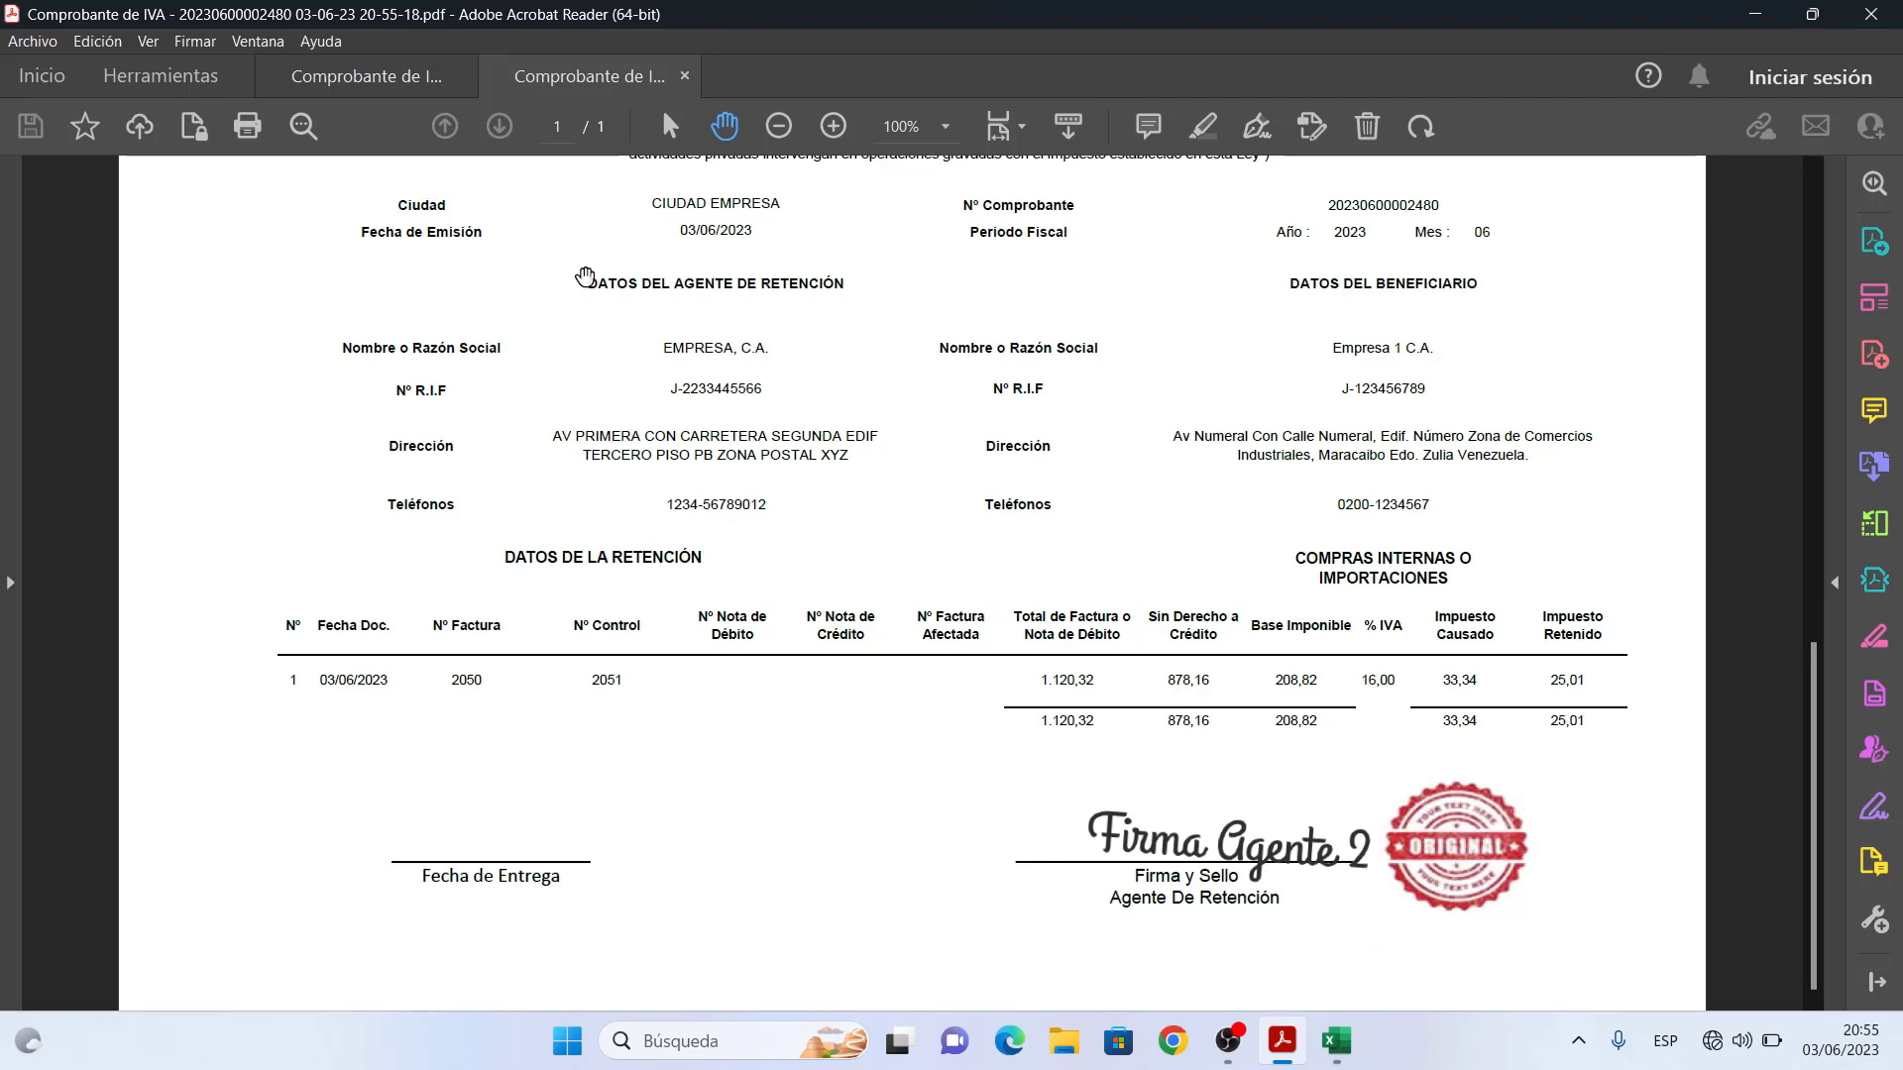
pyautogui.click(367, 79)
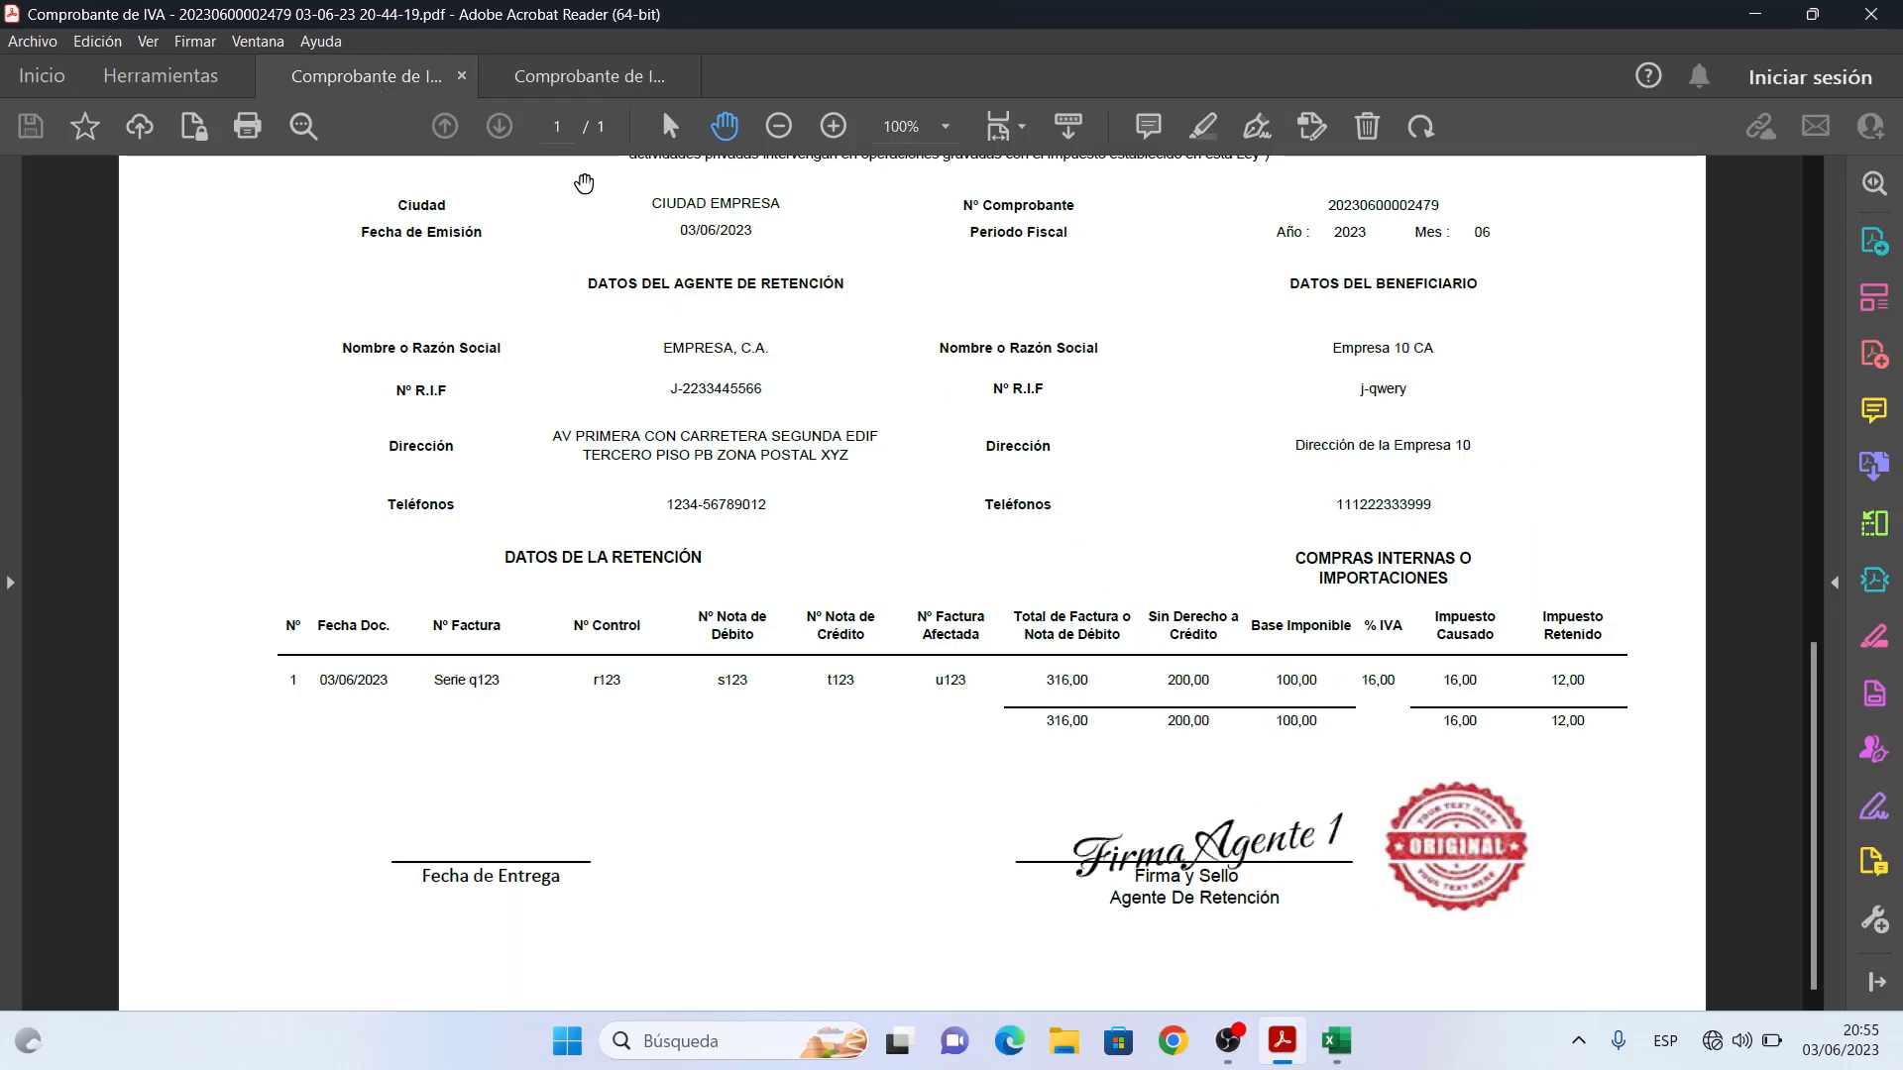
pyautogui.click(575, 85)
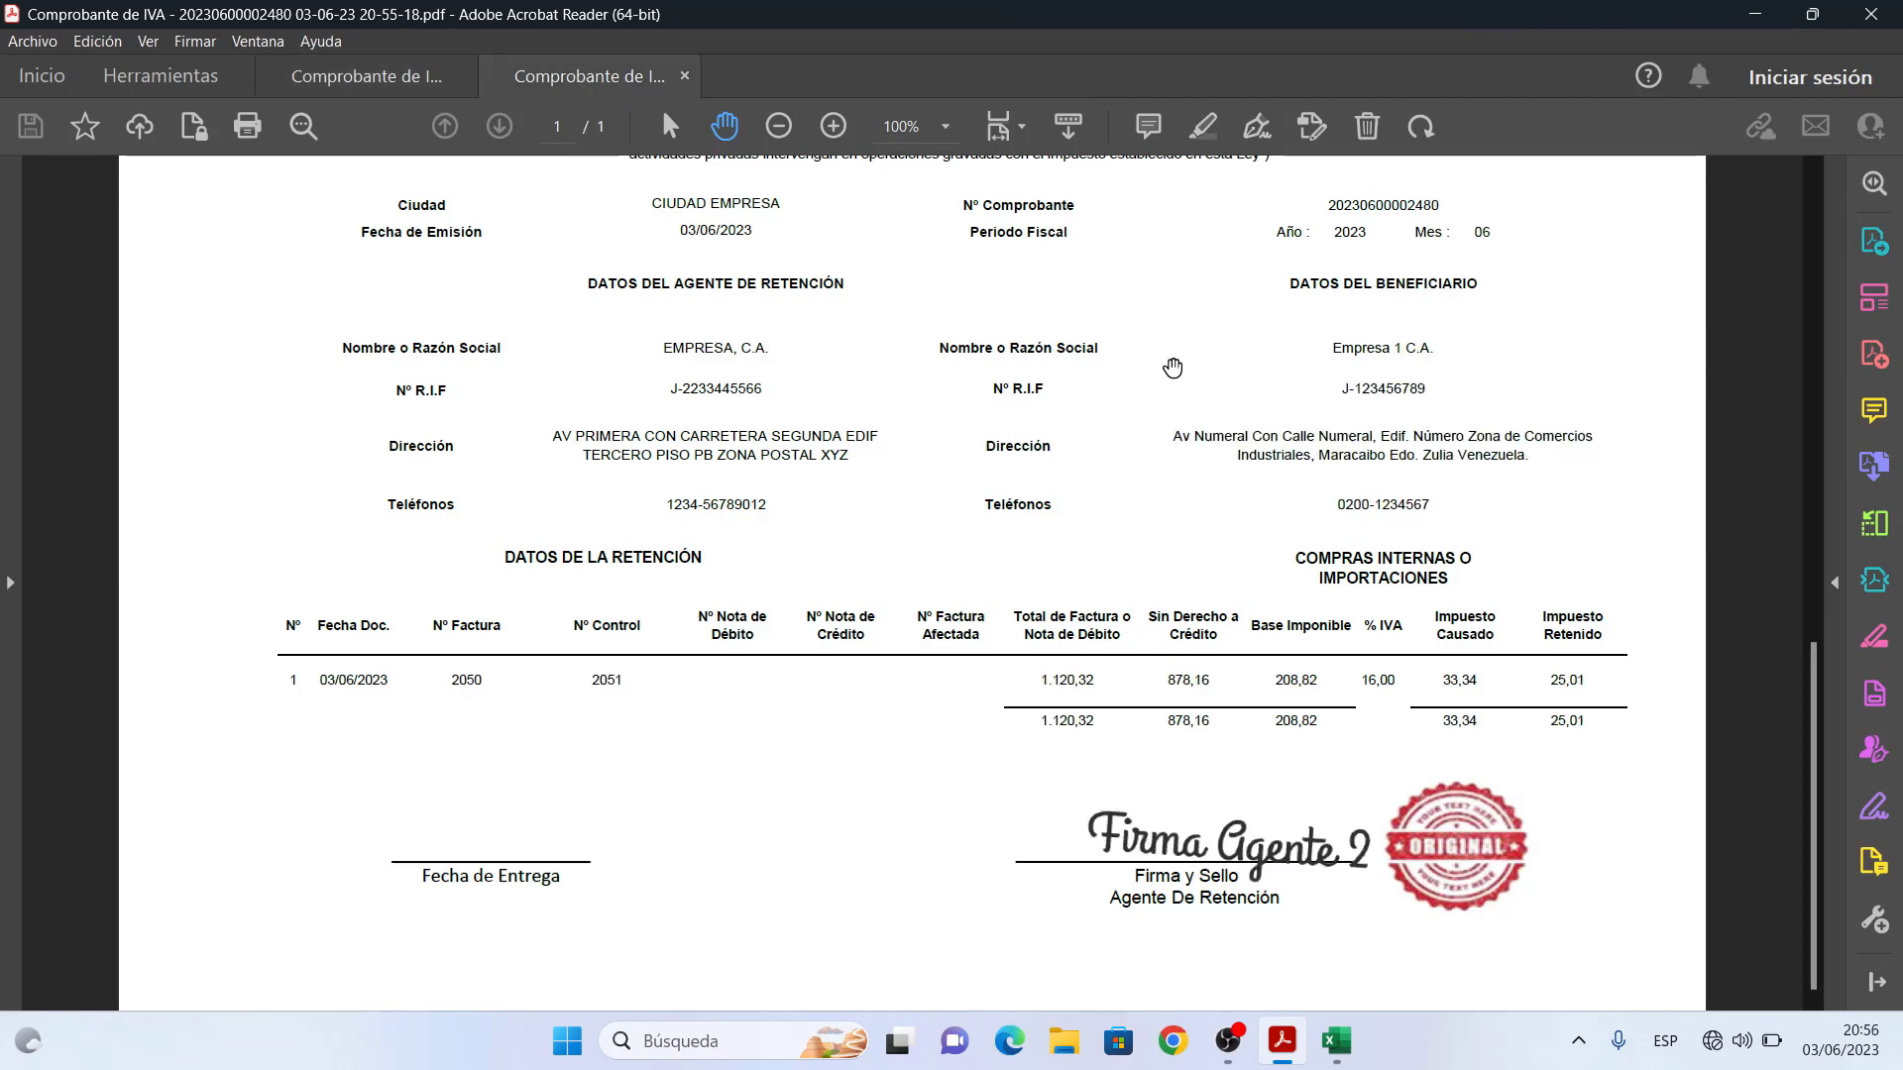
pyautogui.click(1756, 16)
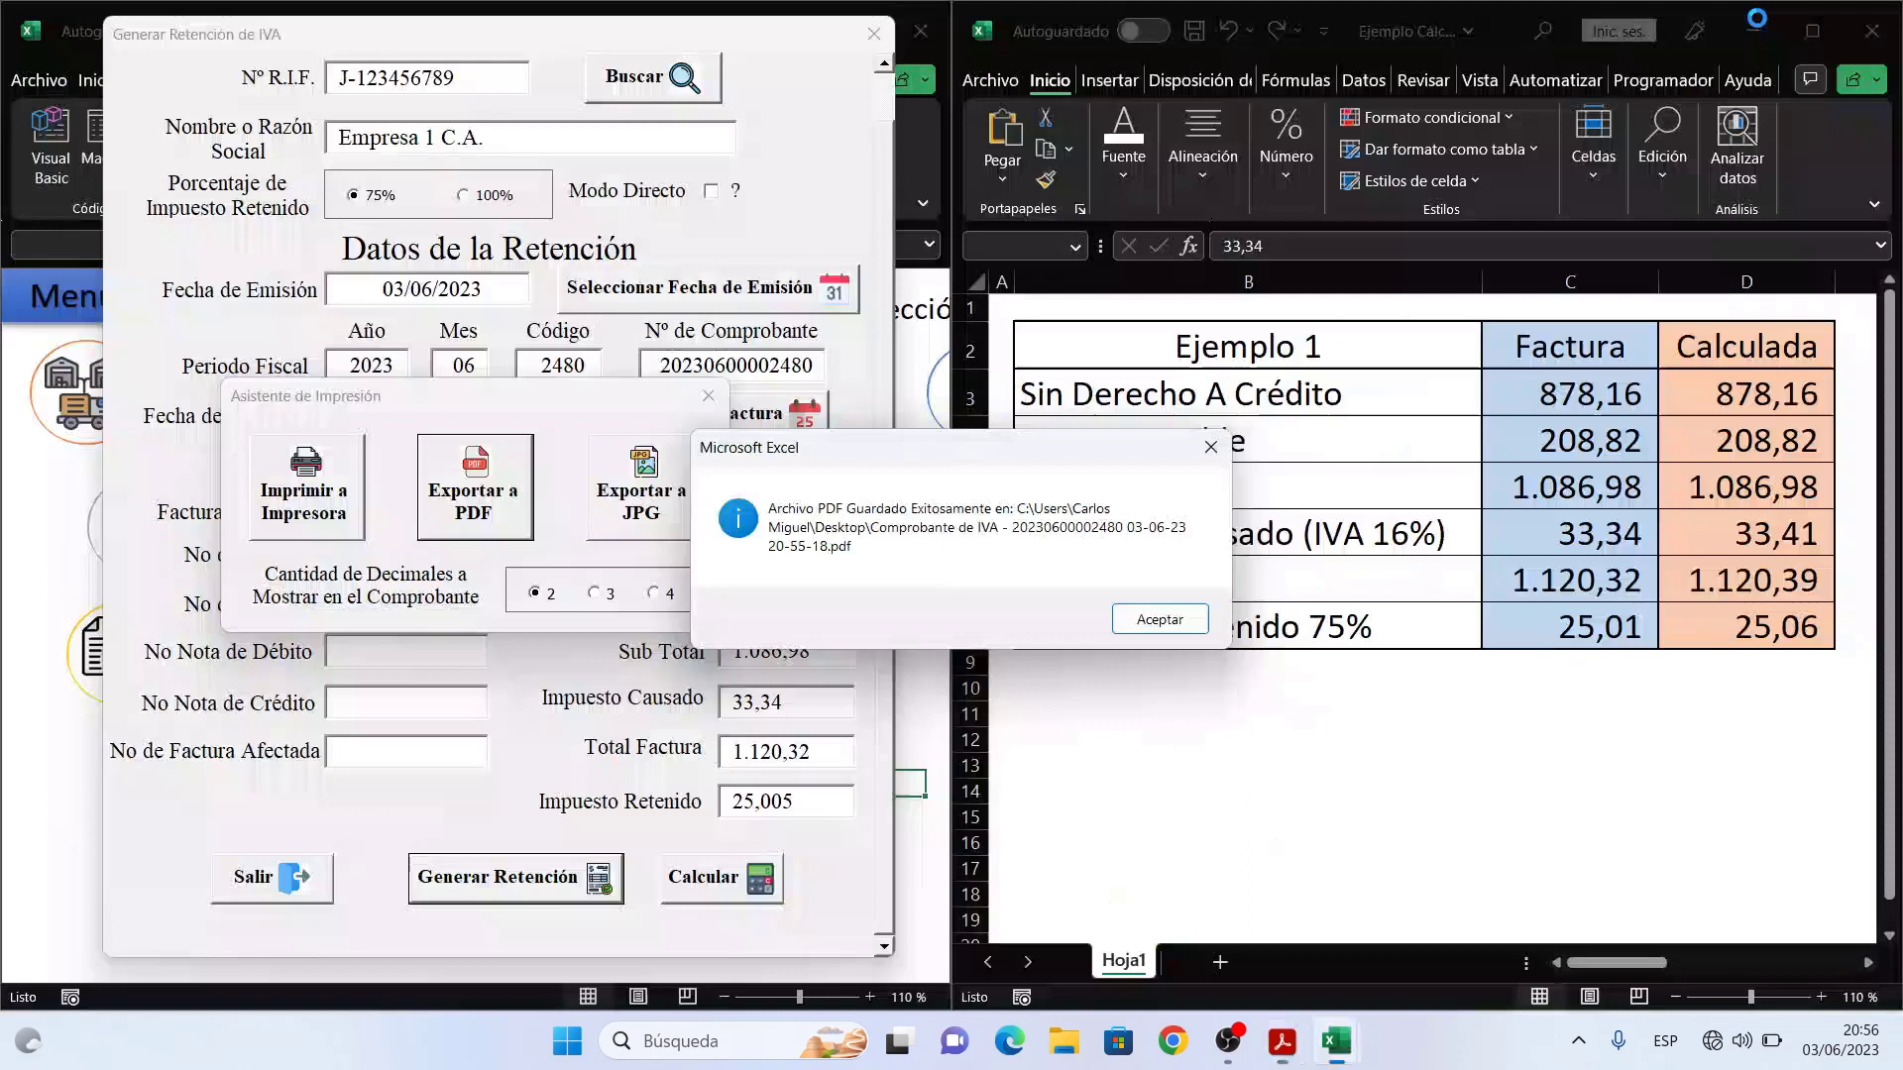
pyautogui.click(1159, 620)
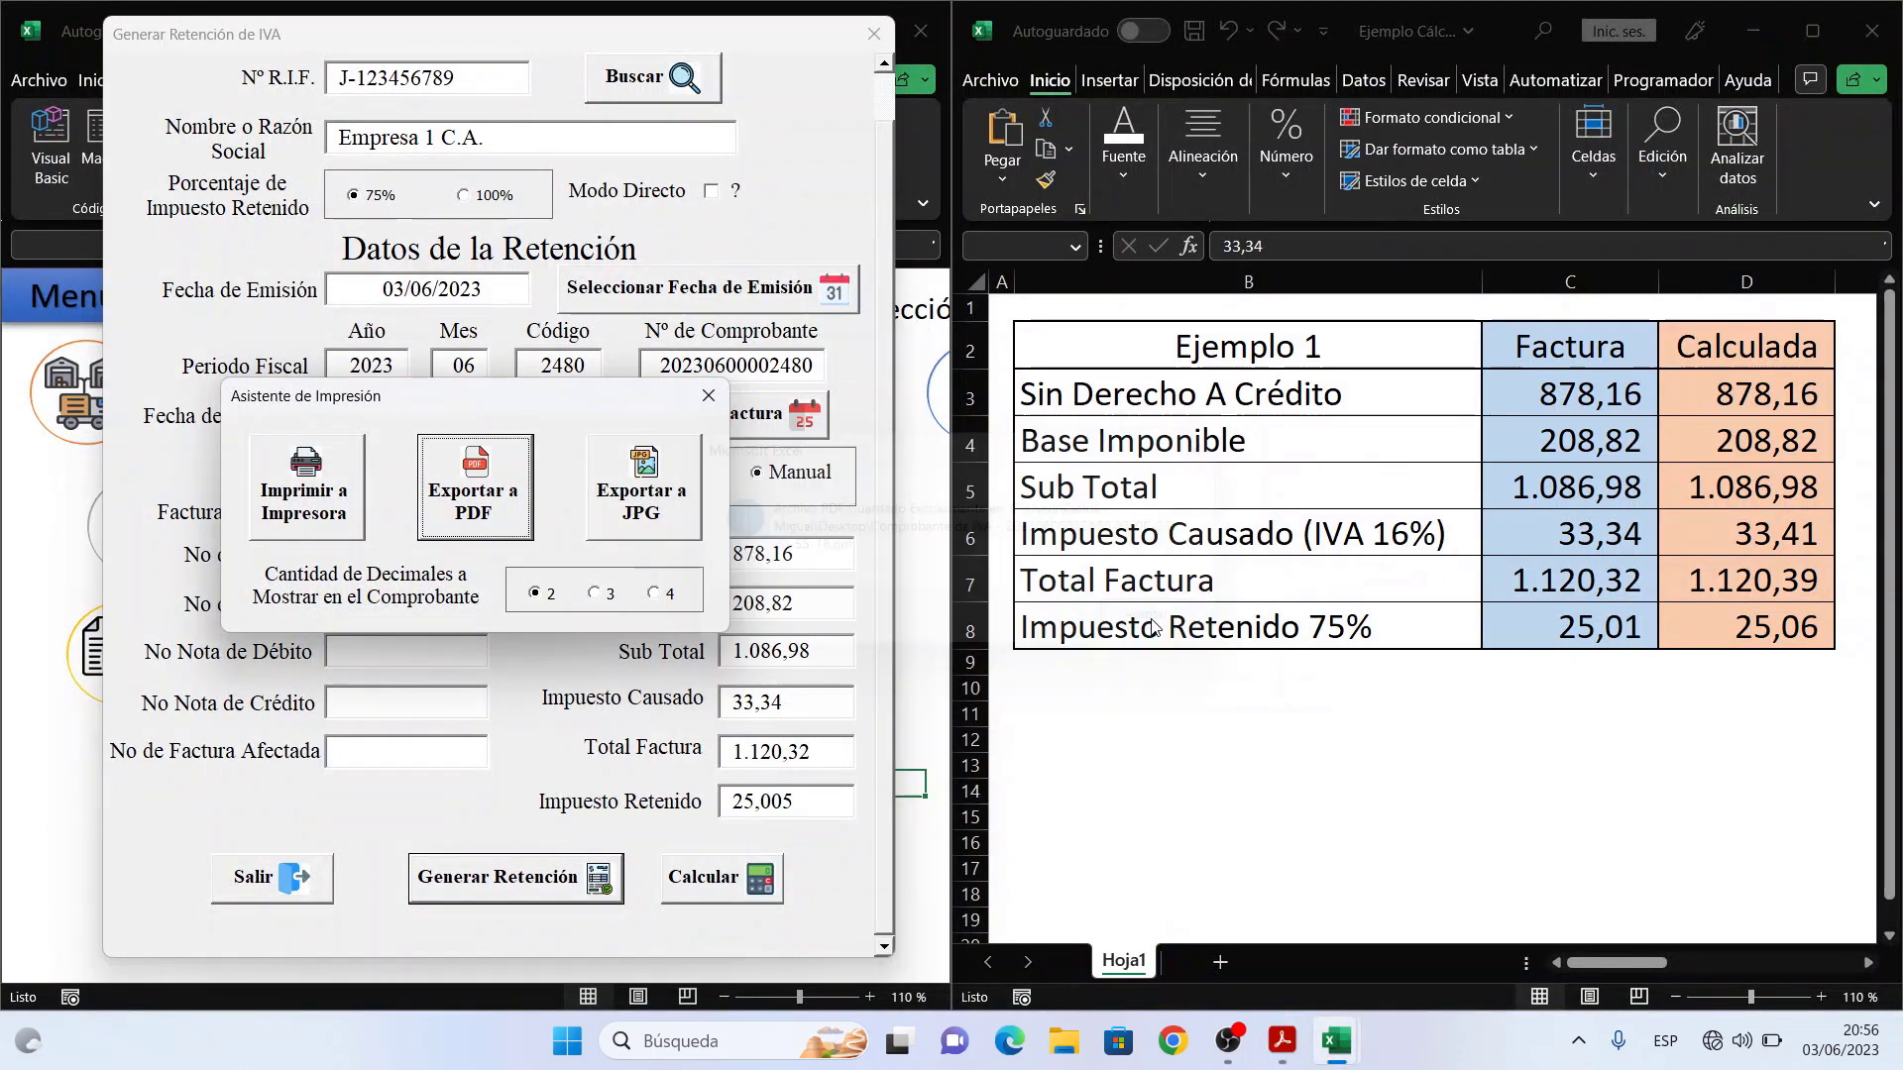
pyautogui.click(708, 400)
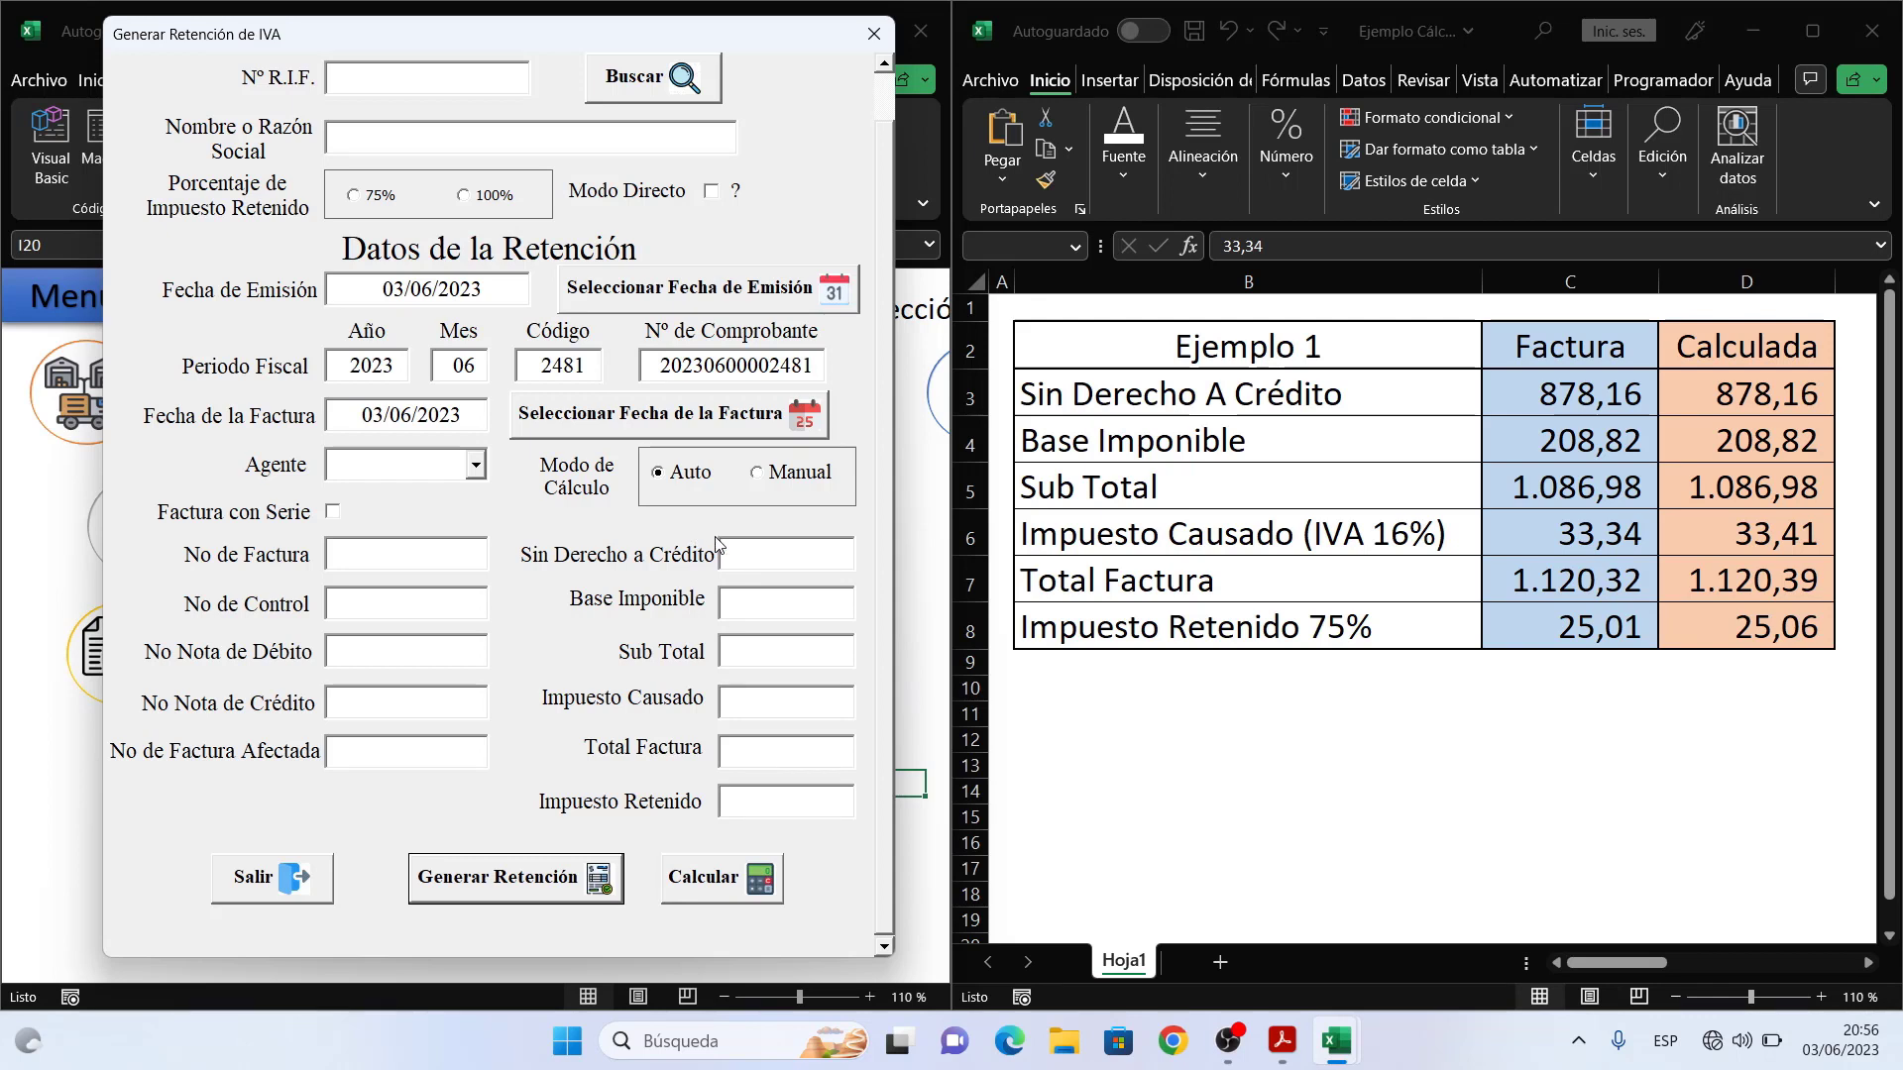
pyautogui.click(1867, 962)
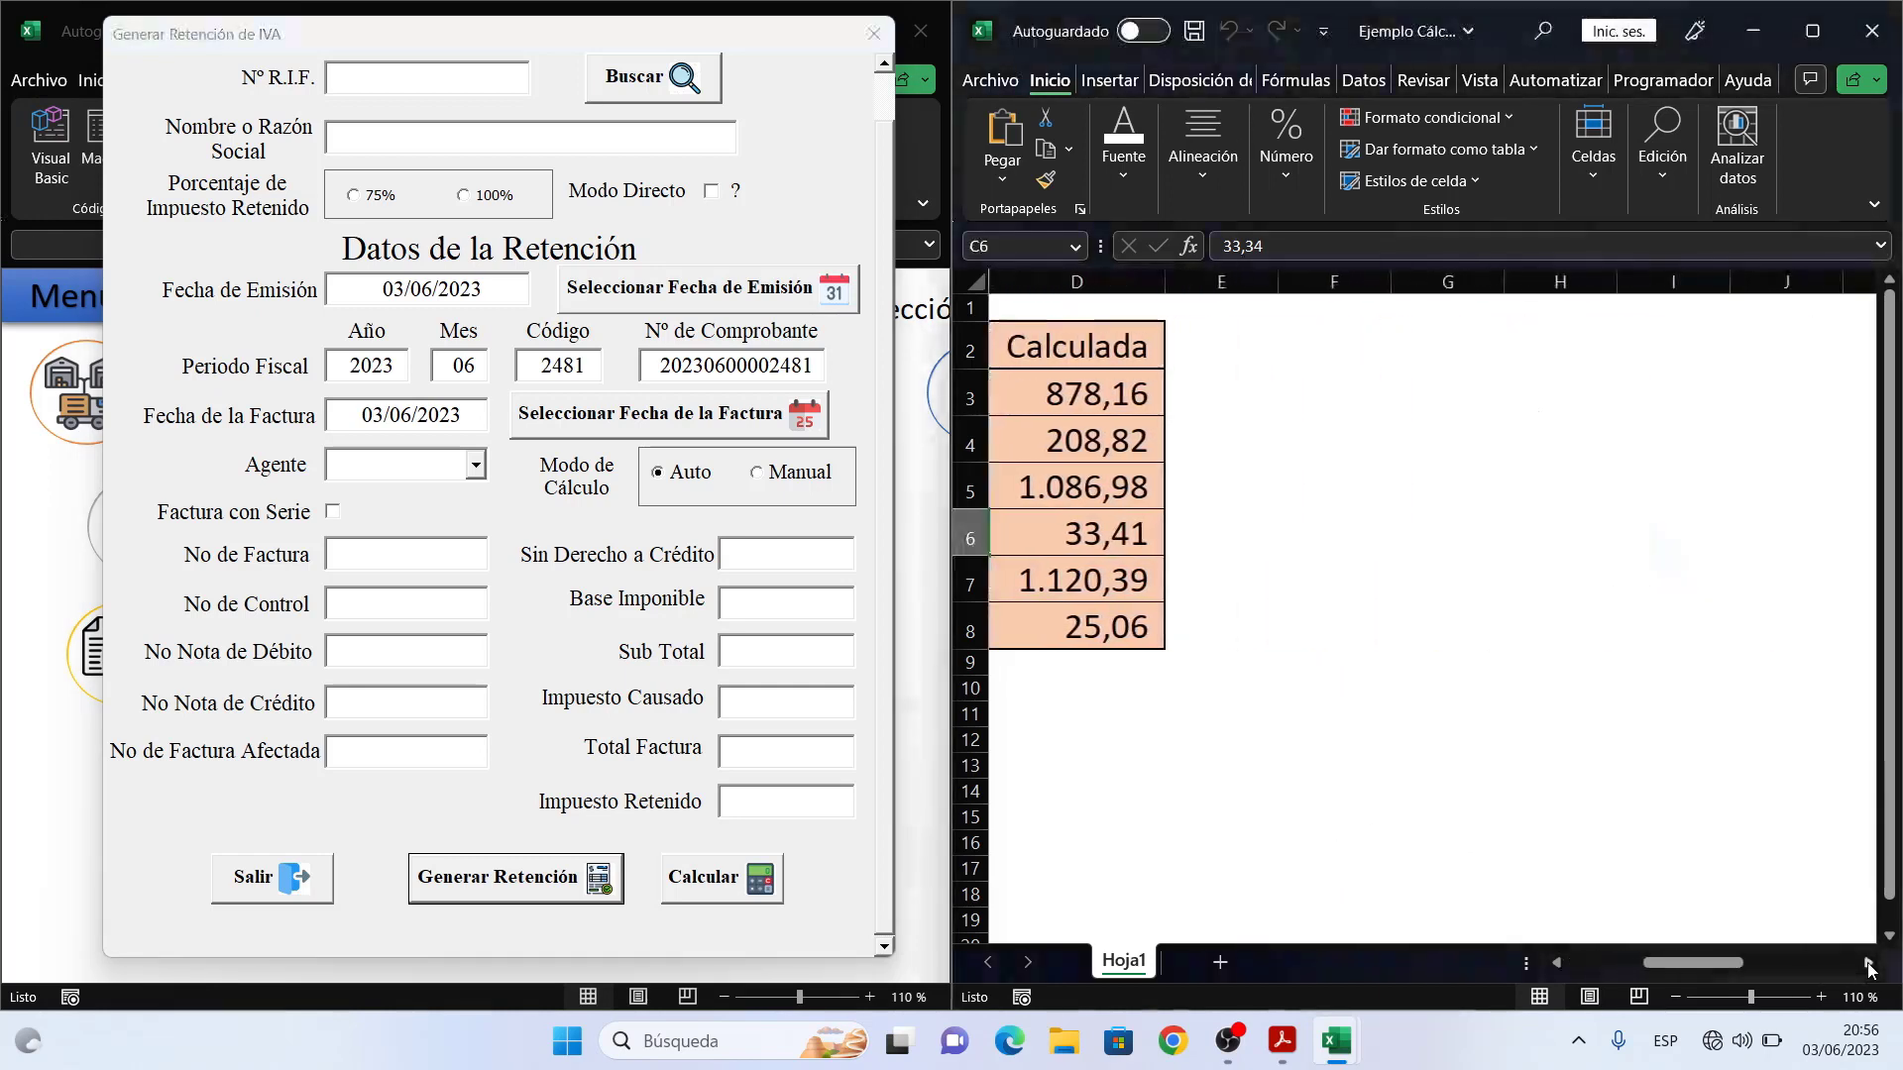
pyautogui.click(1868, 962)
pyautogui.click(1868, 963)
pyautogui.click(1868, 963)
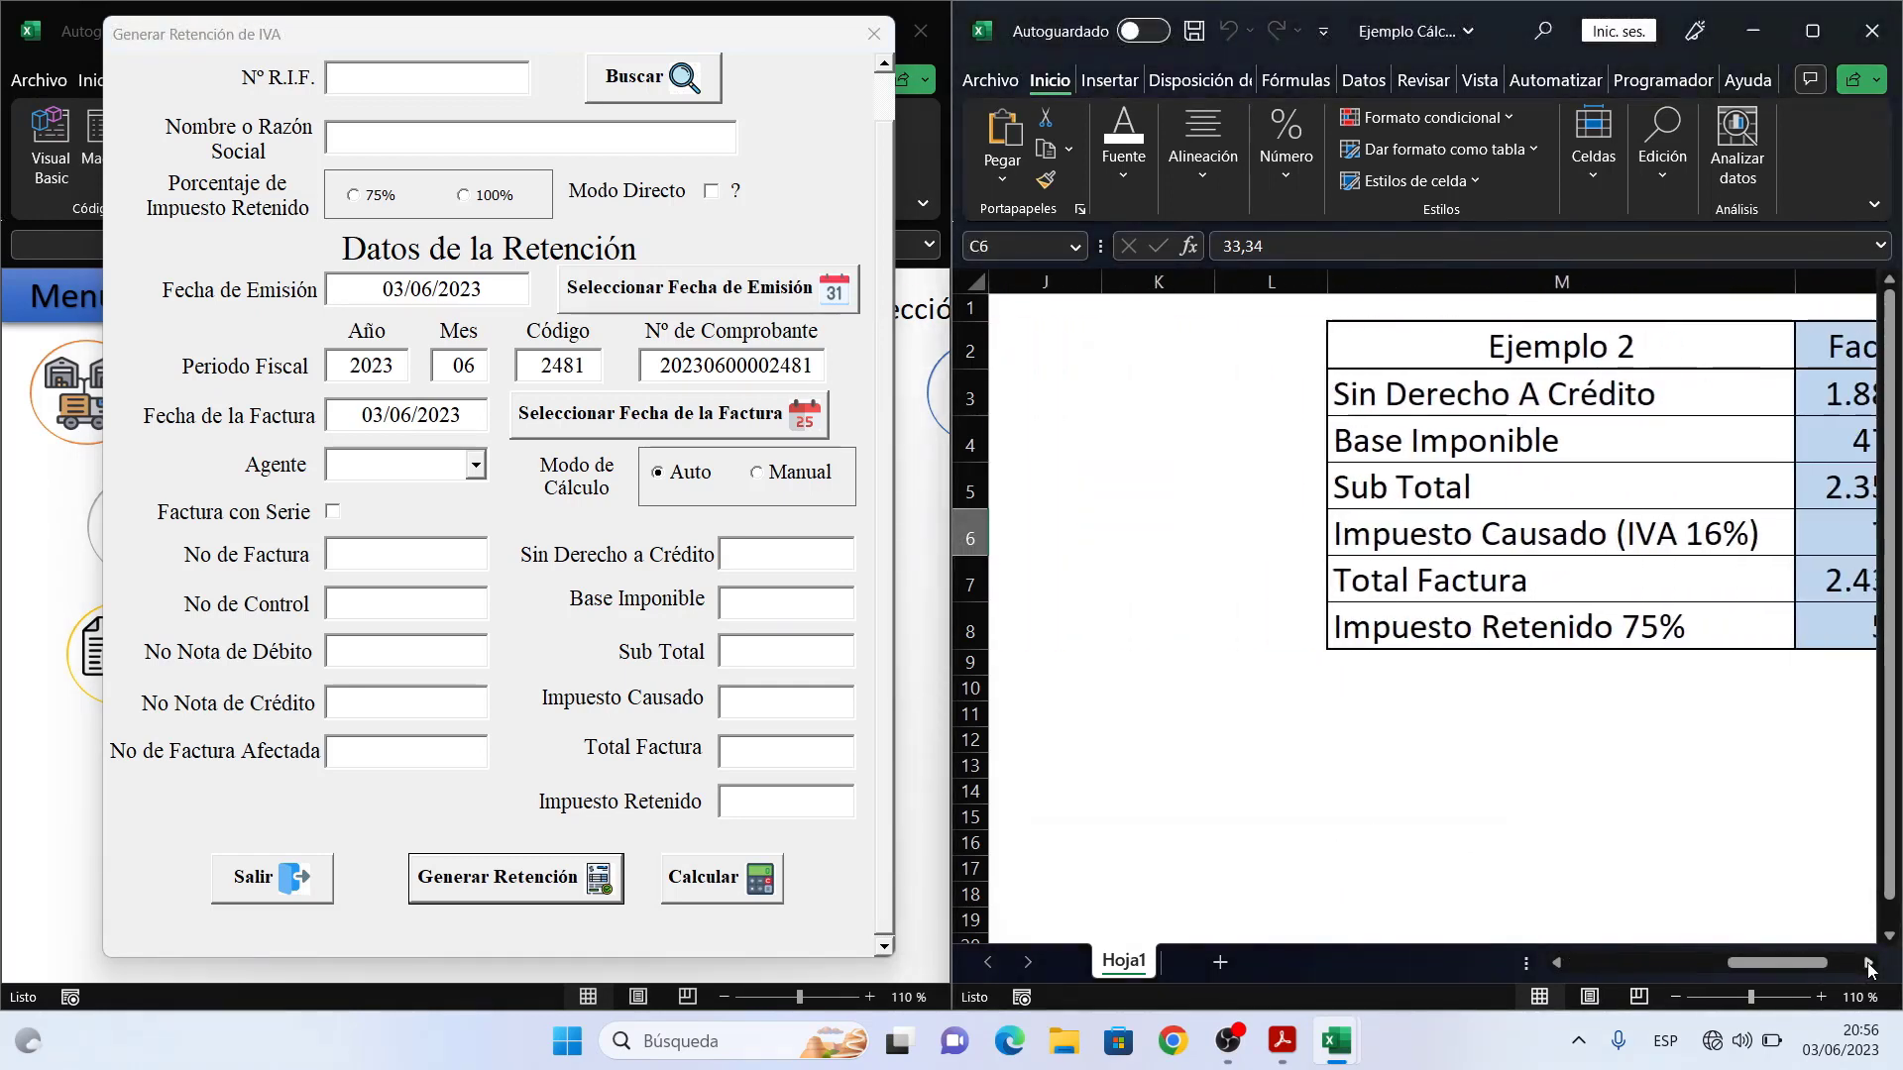
pyautogui.click(1868, 962)
pyautogui.click(1867, 962)
pyautogui.click(1868, 963)
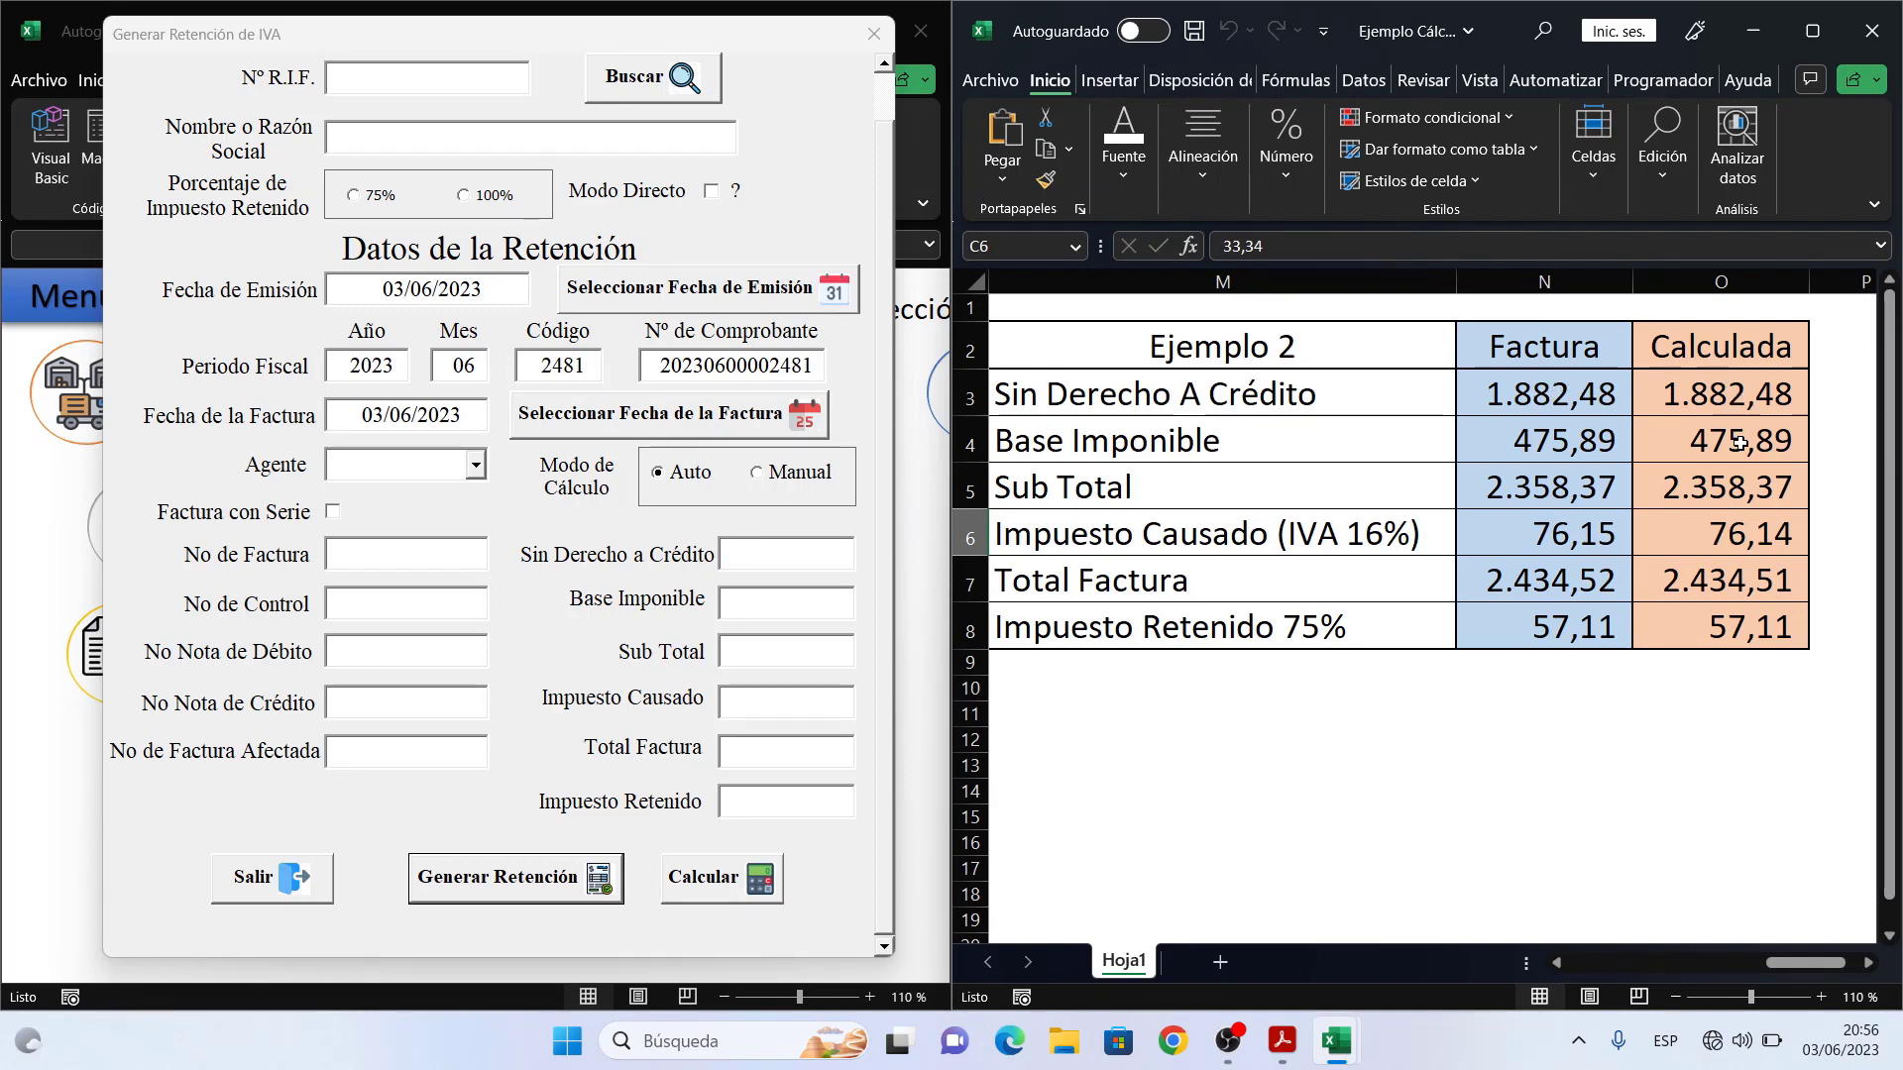
pyautogui.click(1600, 535)
pyautogui.click(1706, 538)
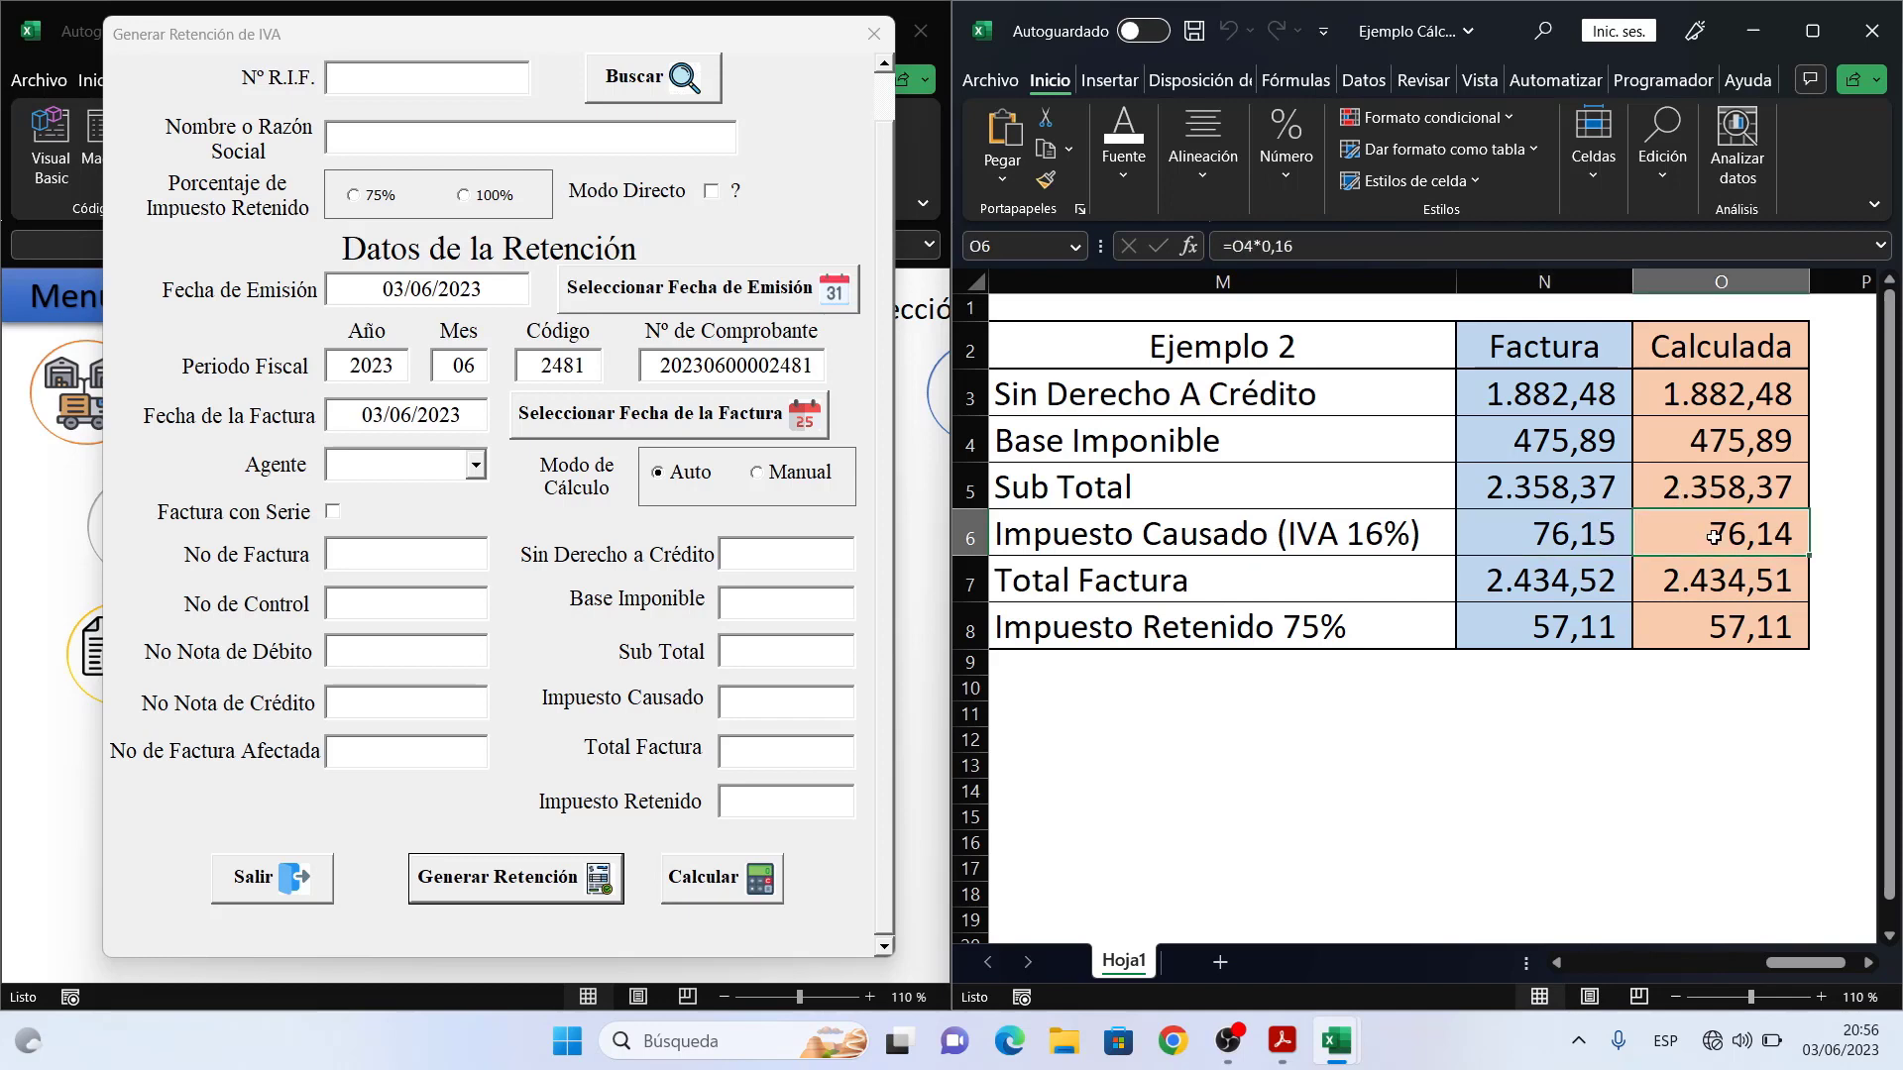
pyautogui.click(1595, 580)
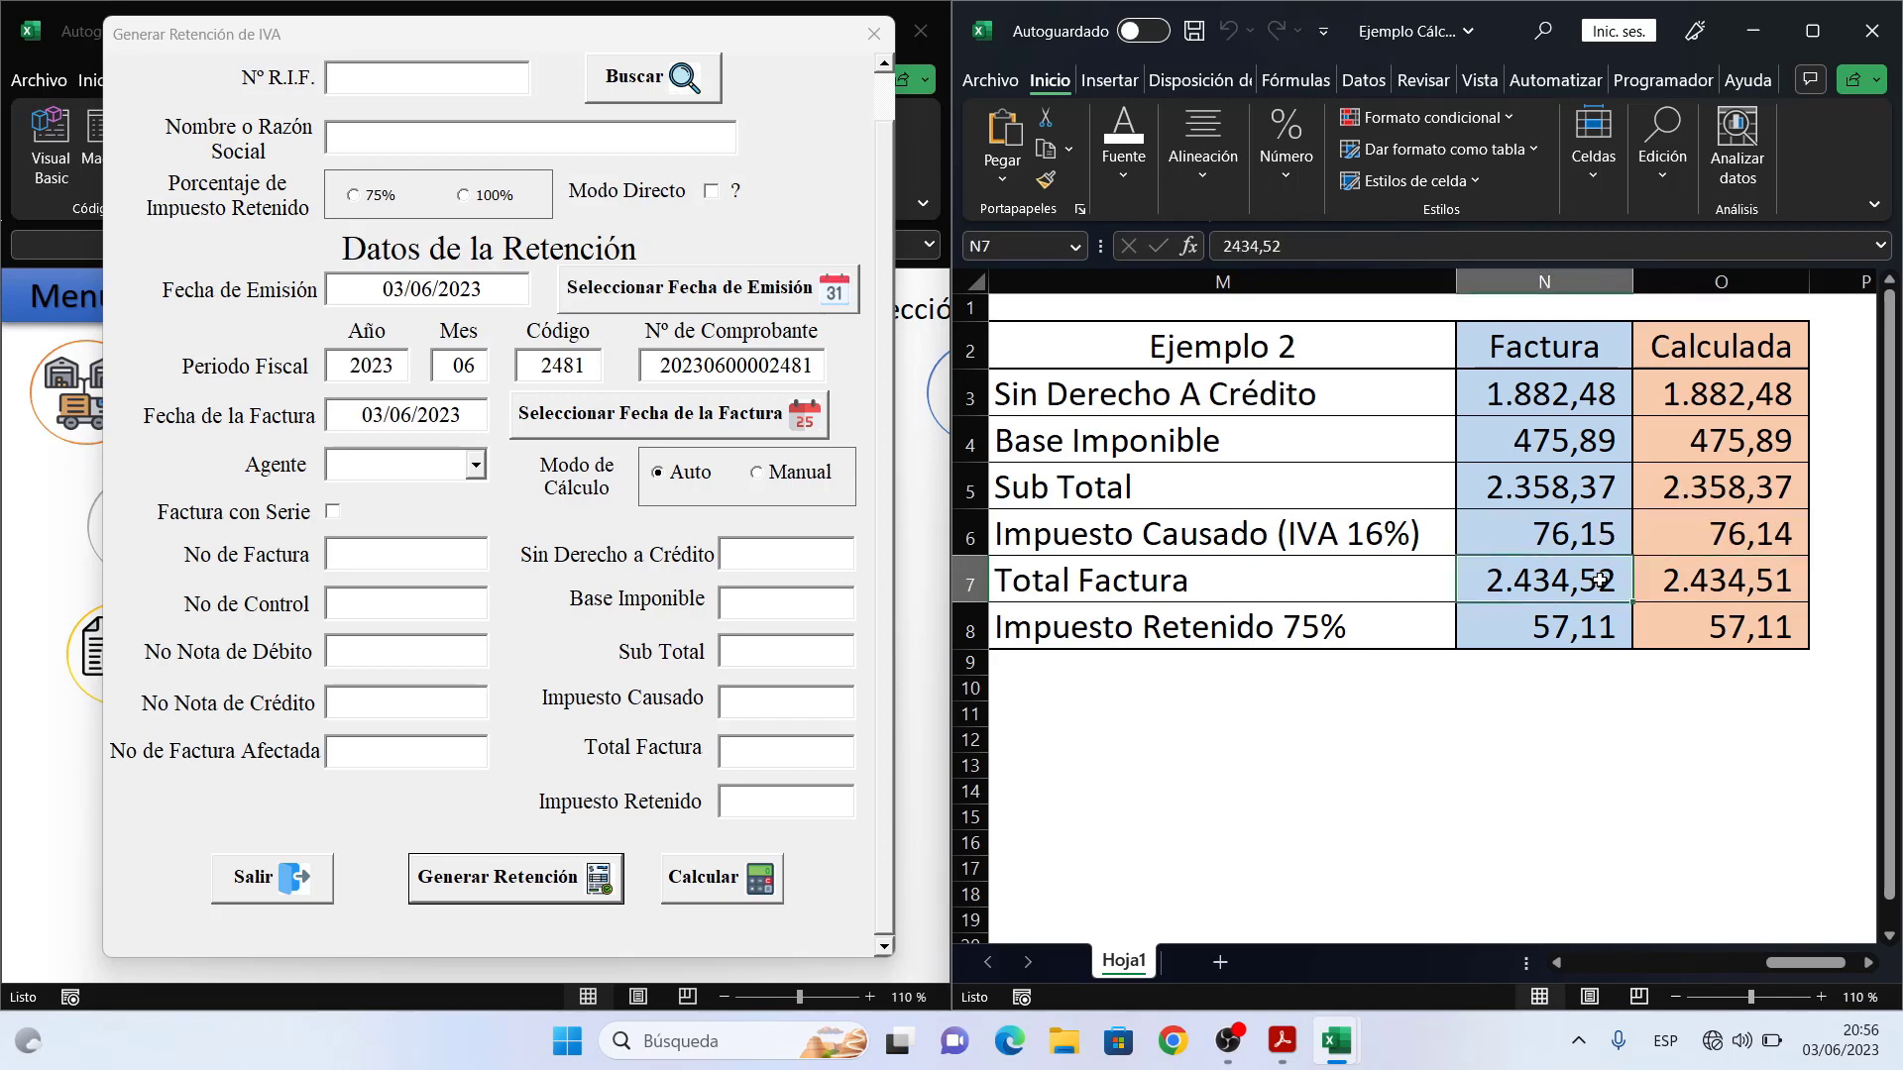
pyautogui.click(1696, 583)
pyautogui.click(1577, 628)
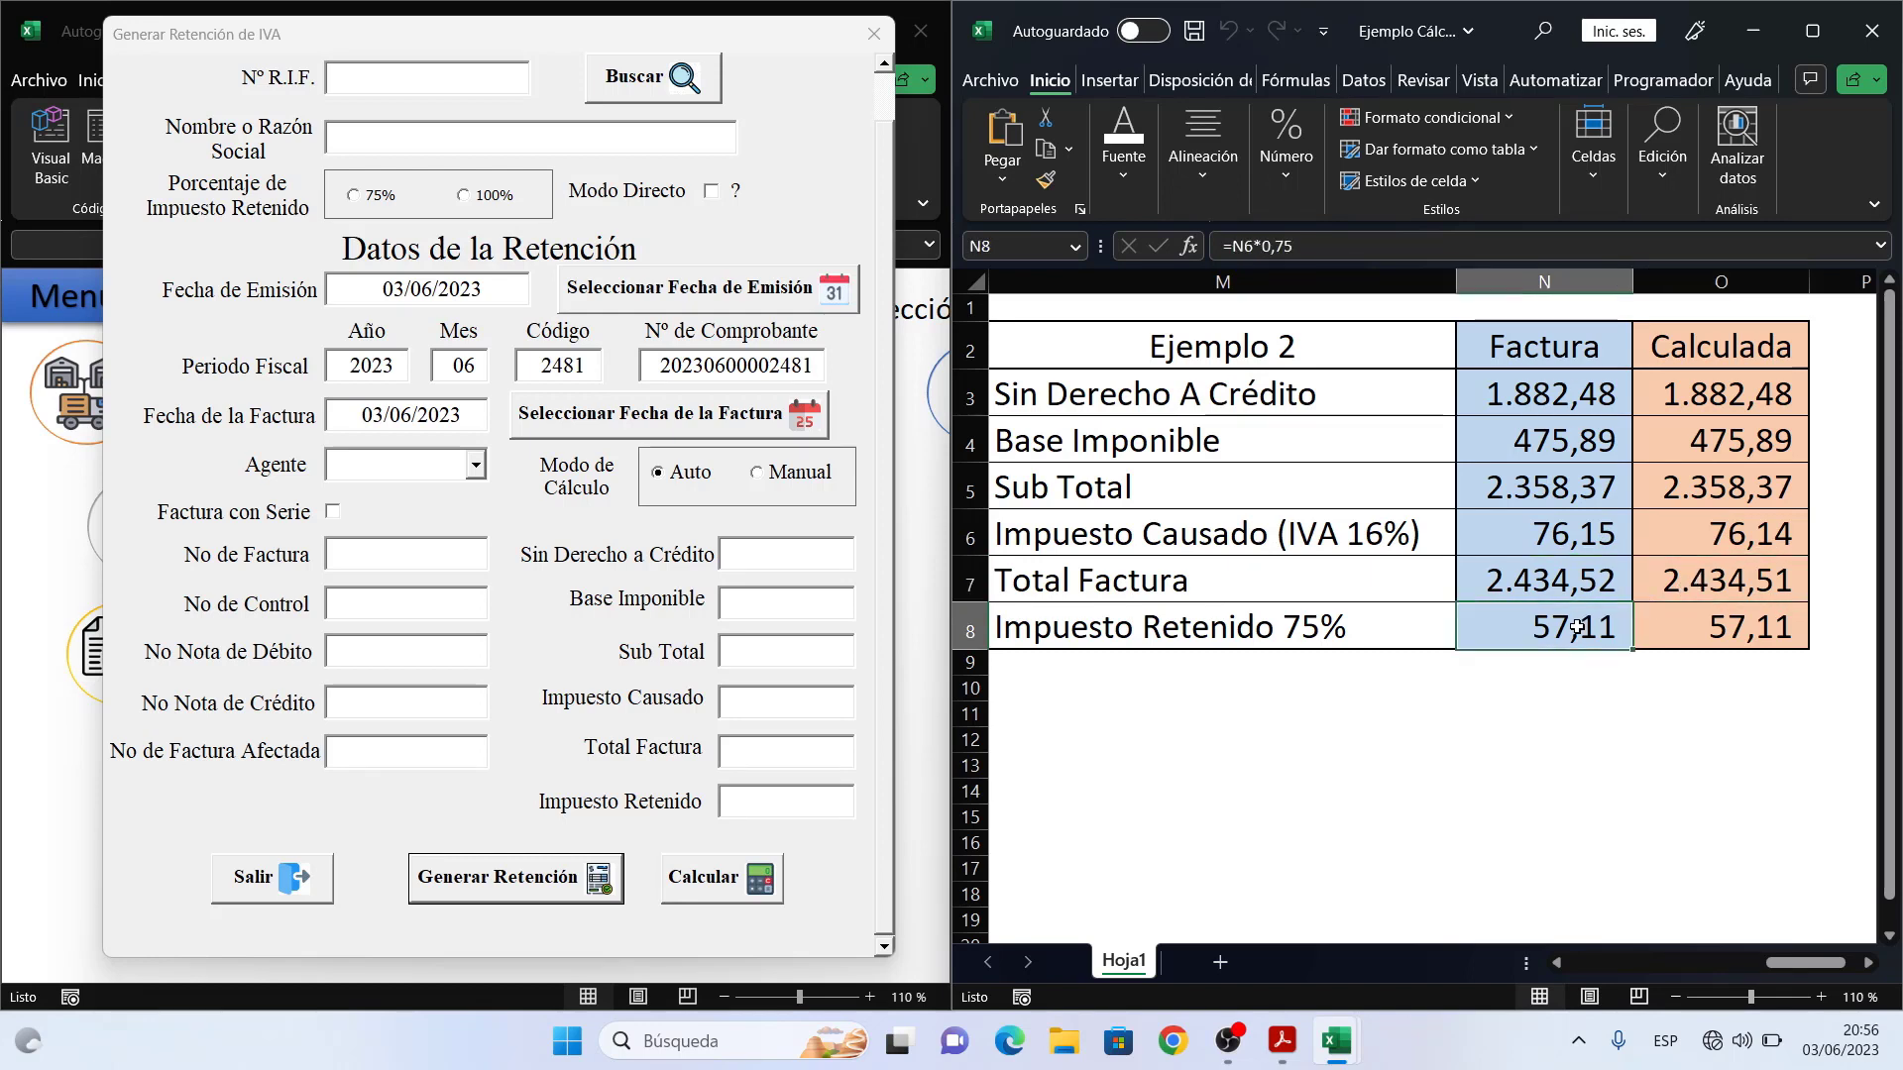
pyautogui.click(1693, 617)
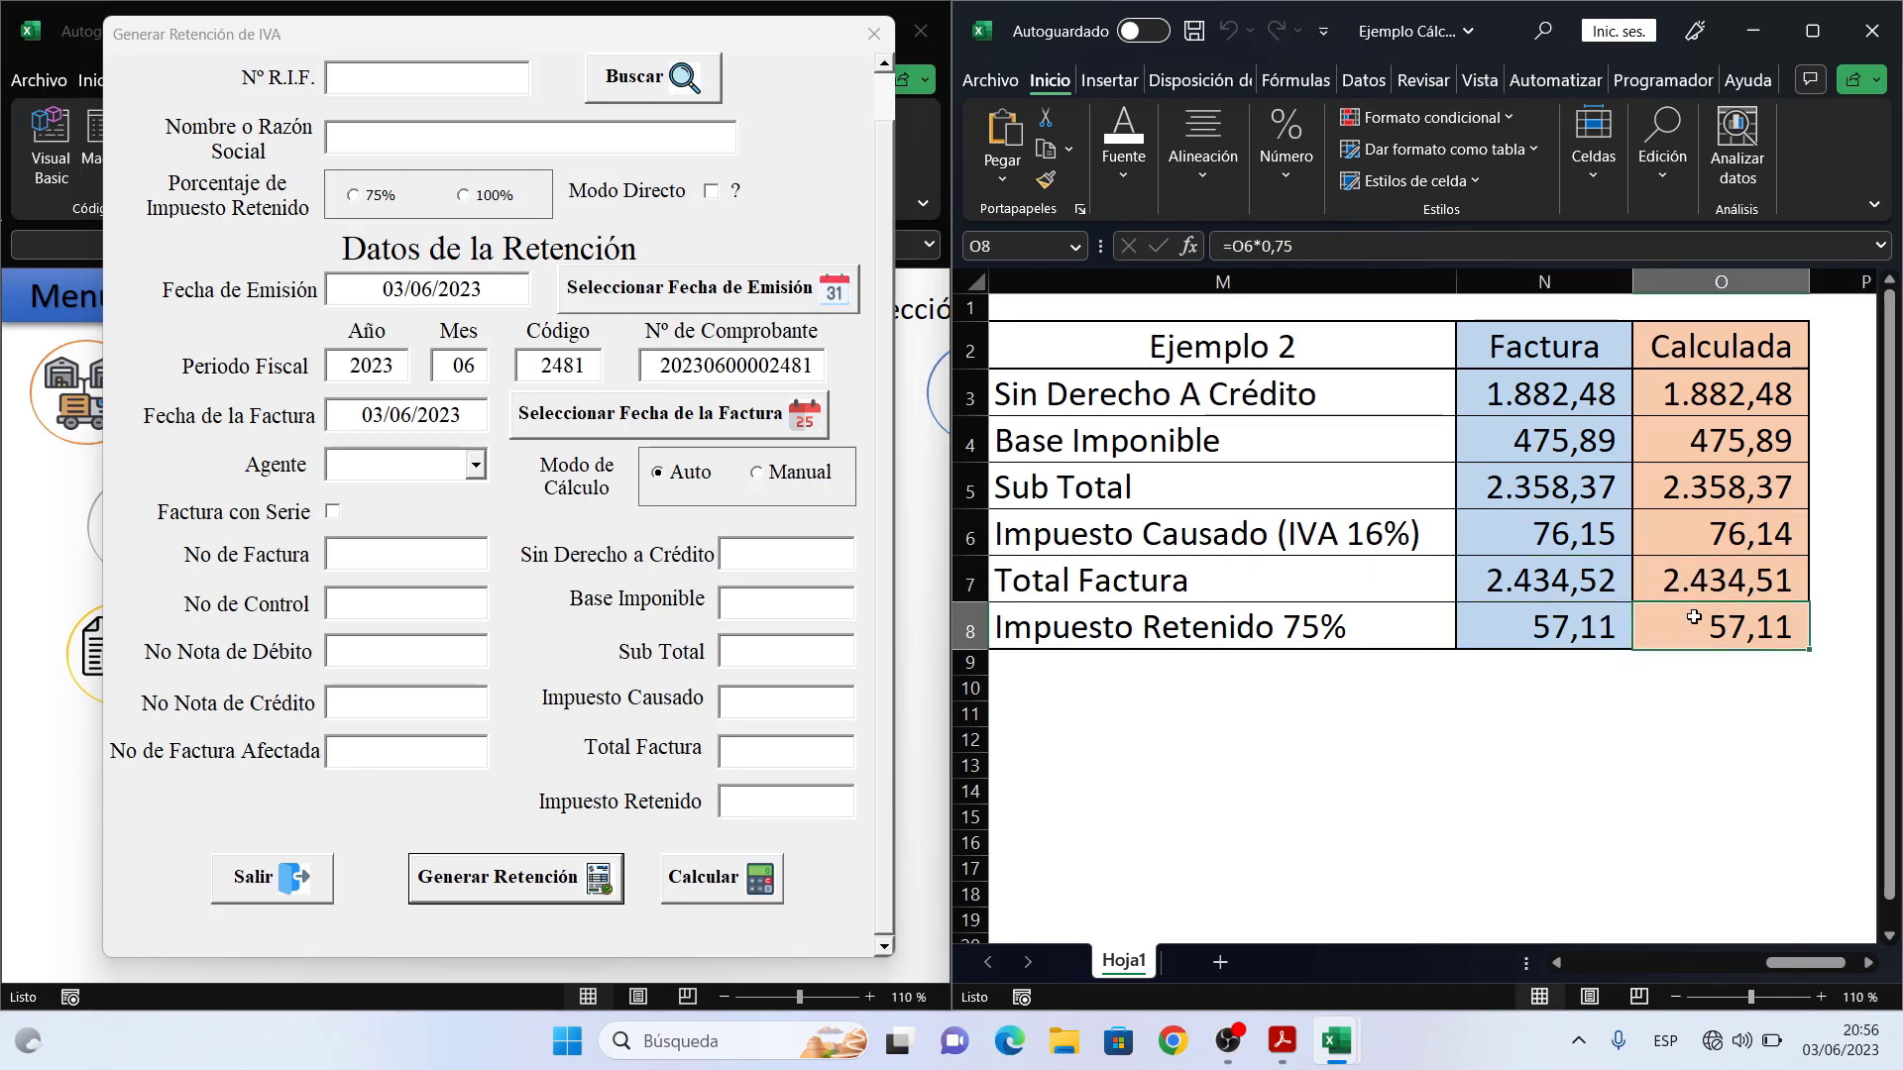
pyautogui.click(1695, 580)
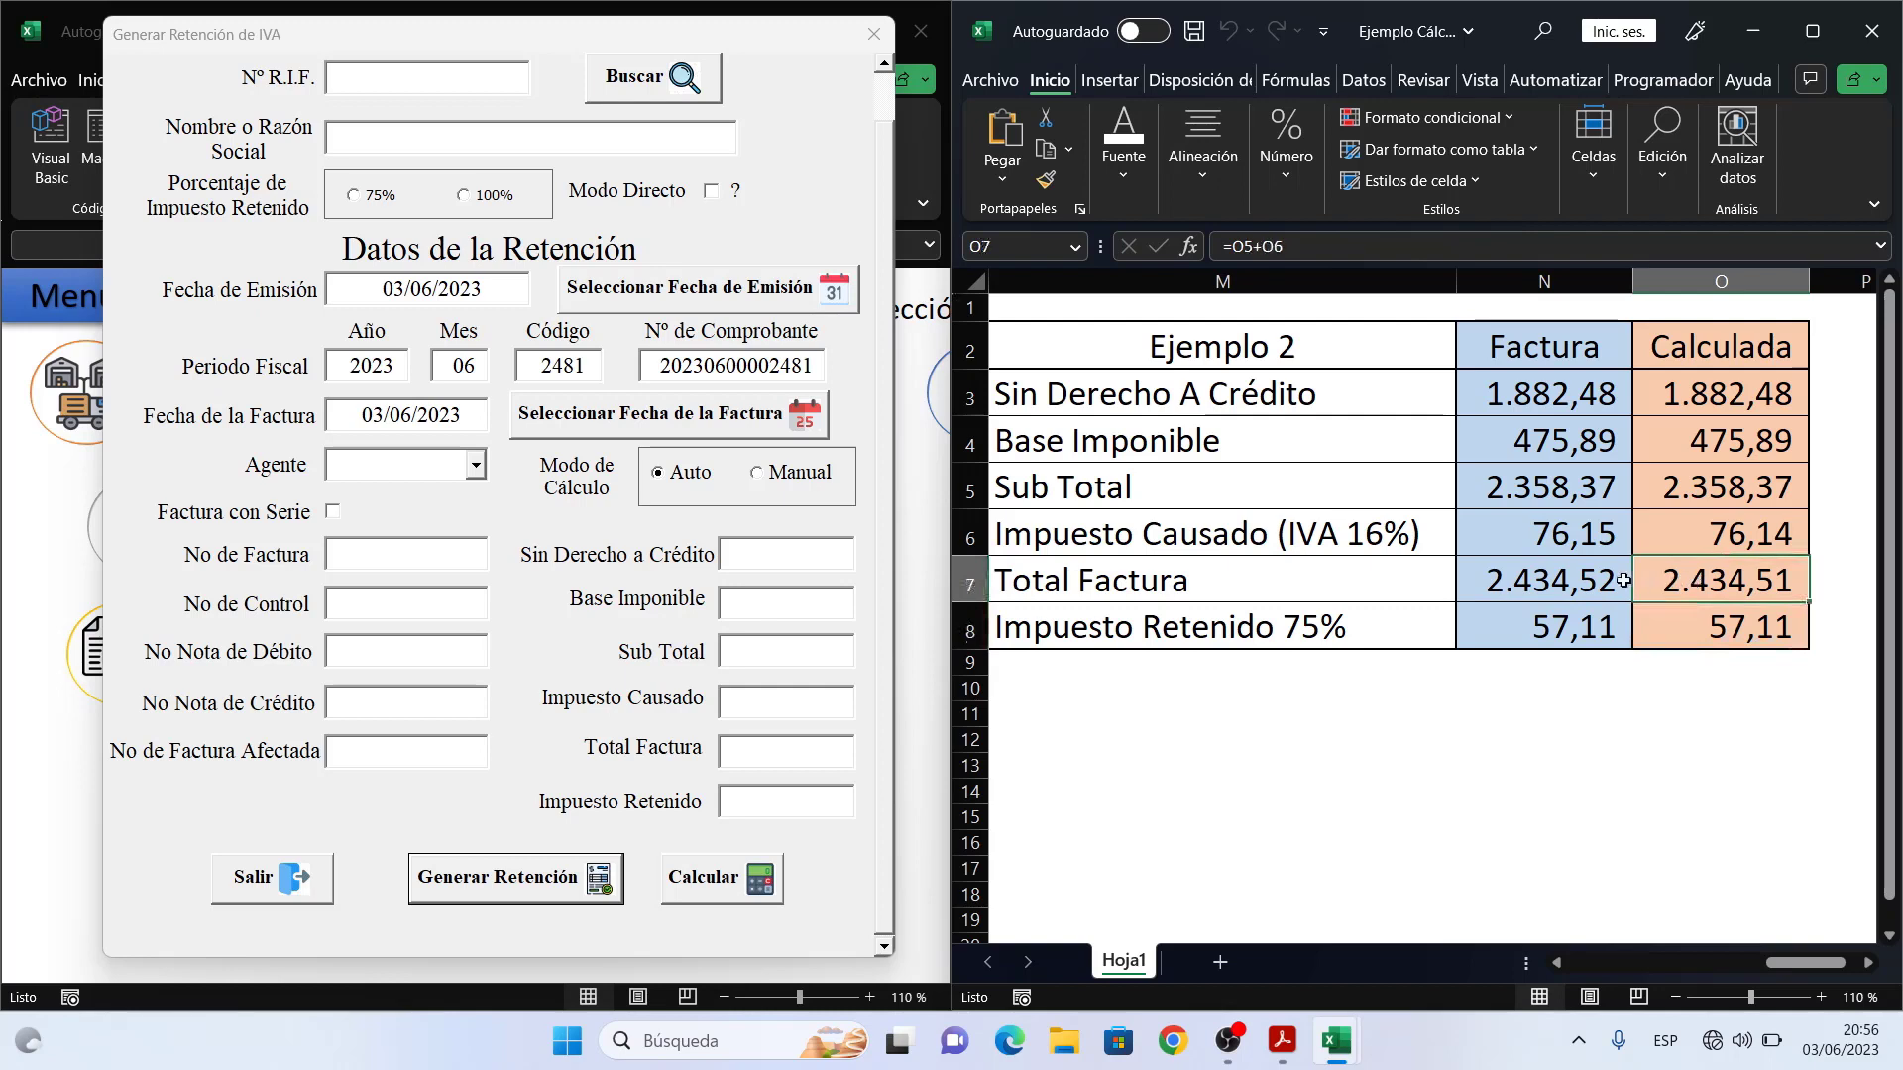
pyautogui.click(1592, 579)
pyautogui.click(1552, 540)
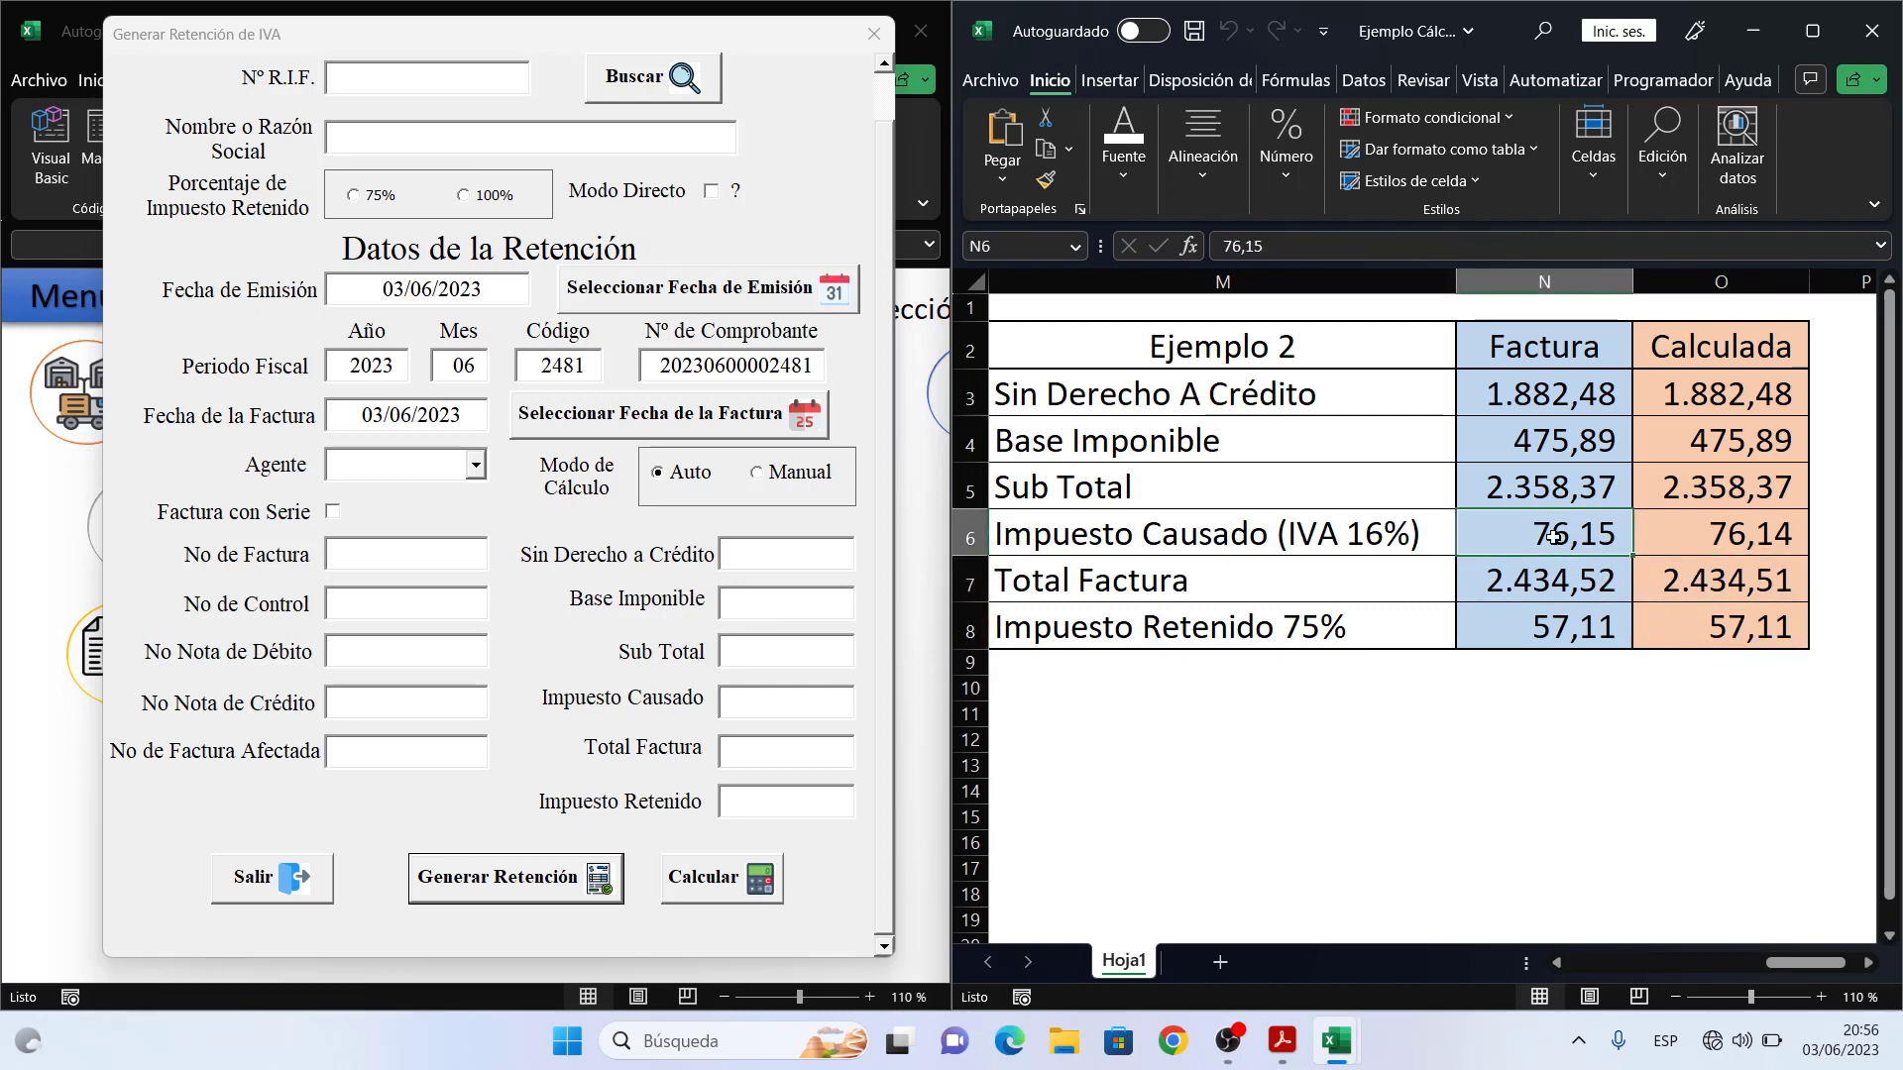
pyautogui.click(1697, 539)
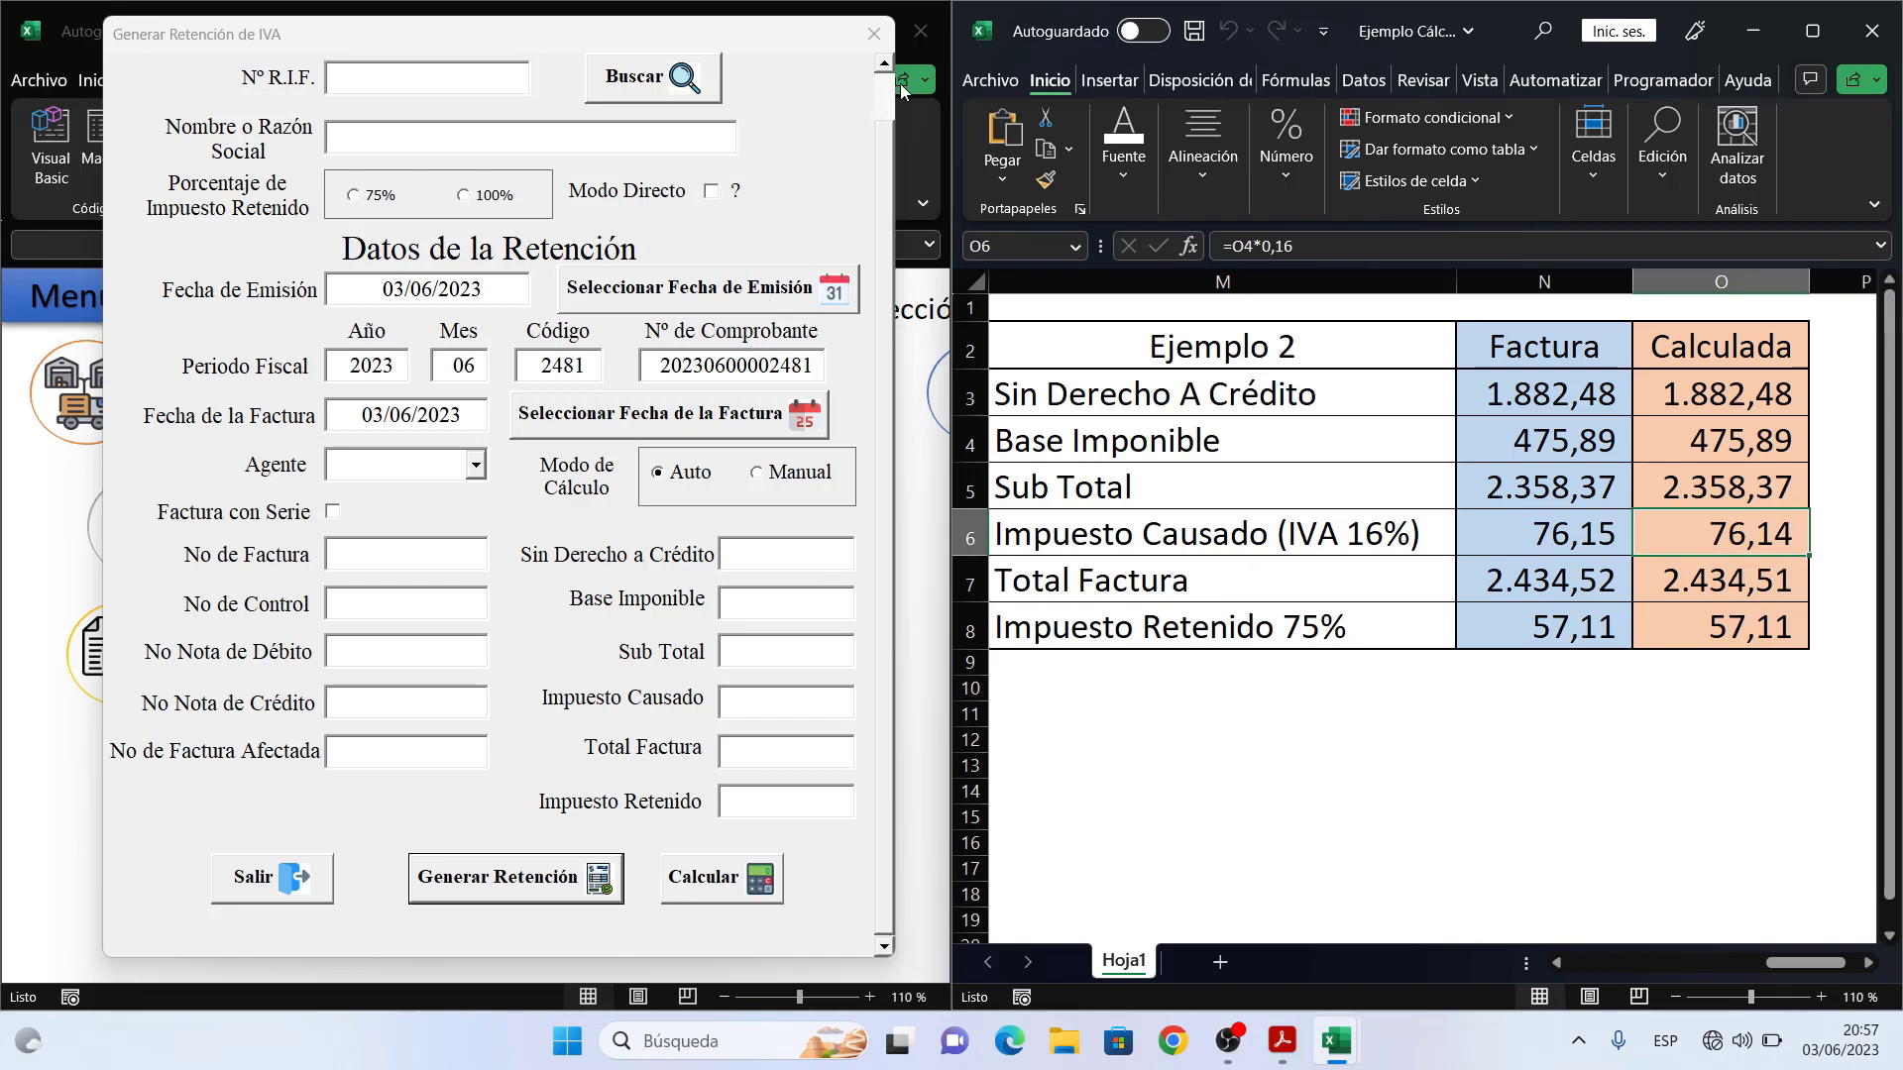
# - Maximize the Retenciones workbook, reopen Generar Retención de IVA and bring up the Buscar supplier list
pyautogui.click(874, 35)
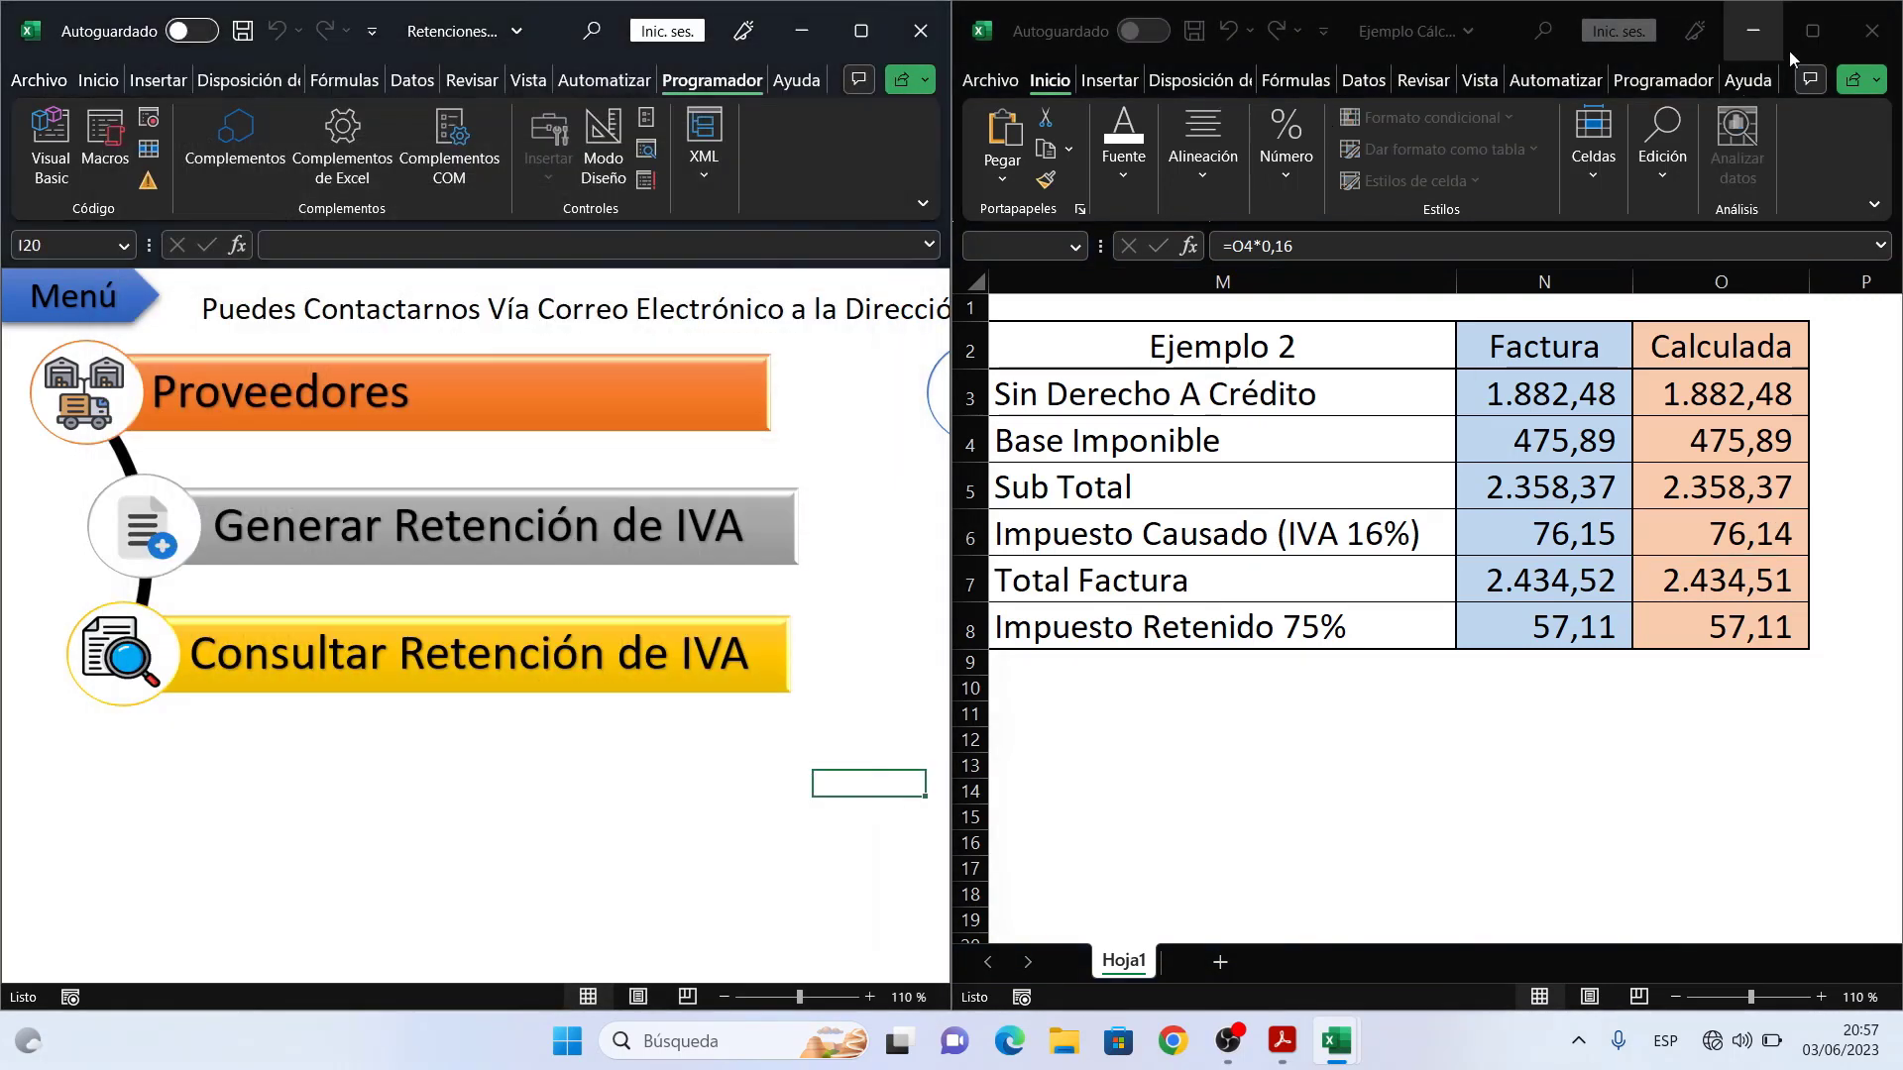
pyautogui.click(1754, 33)
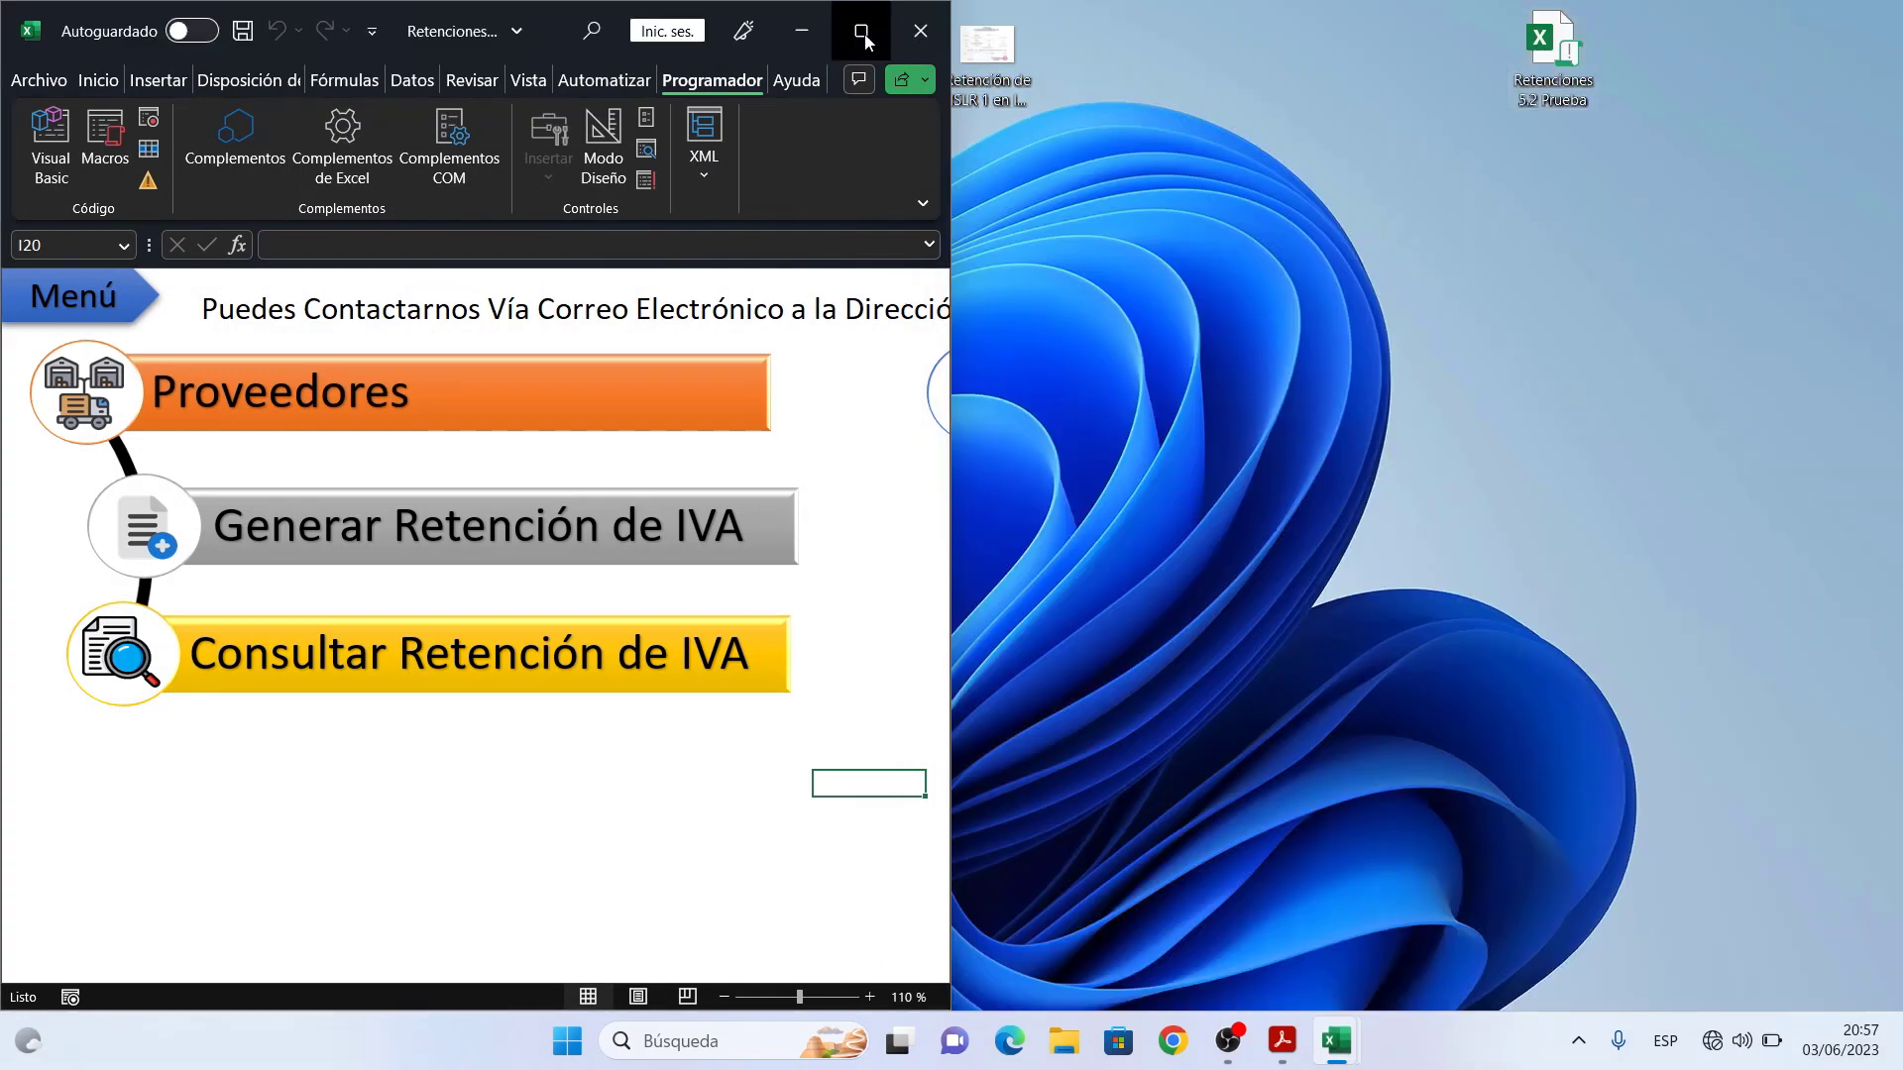
pyautogui.click(861, 34)
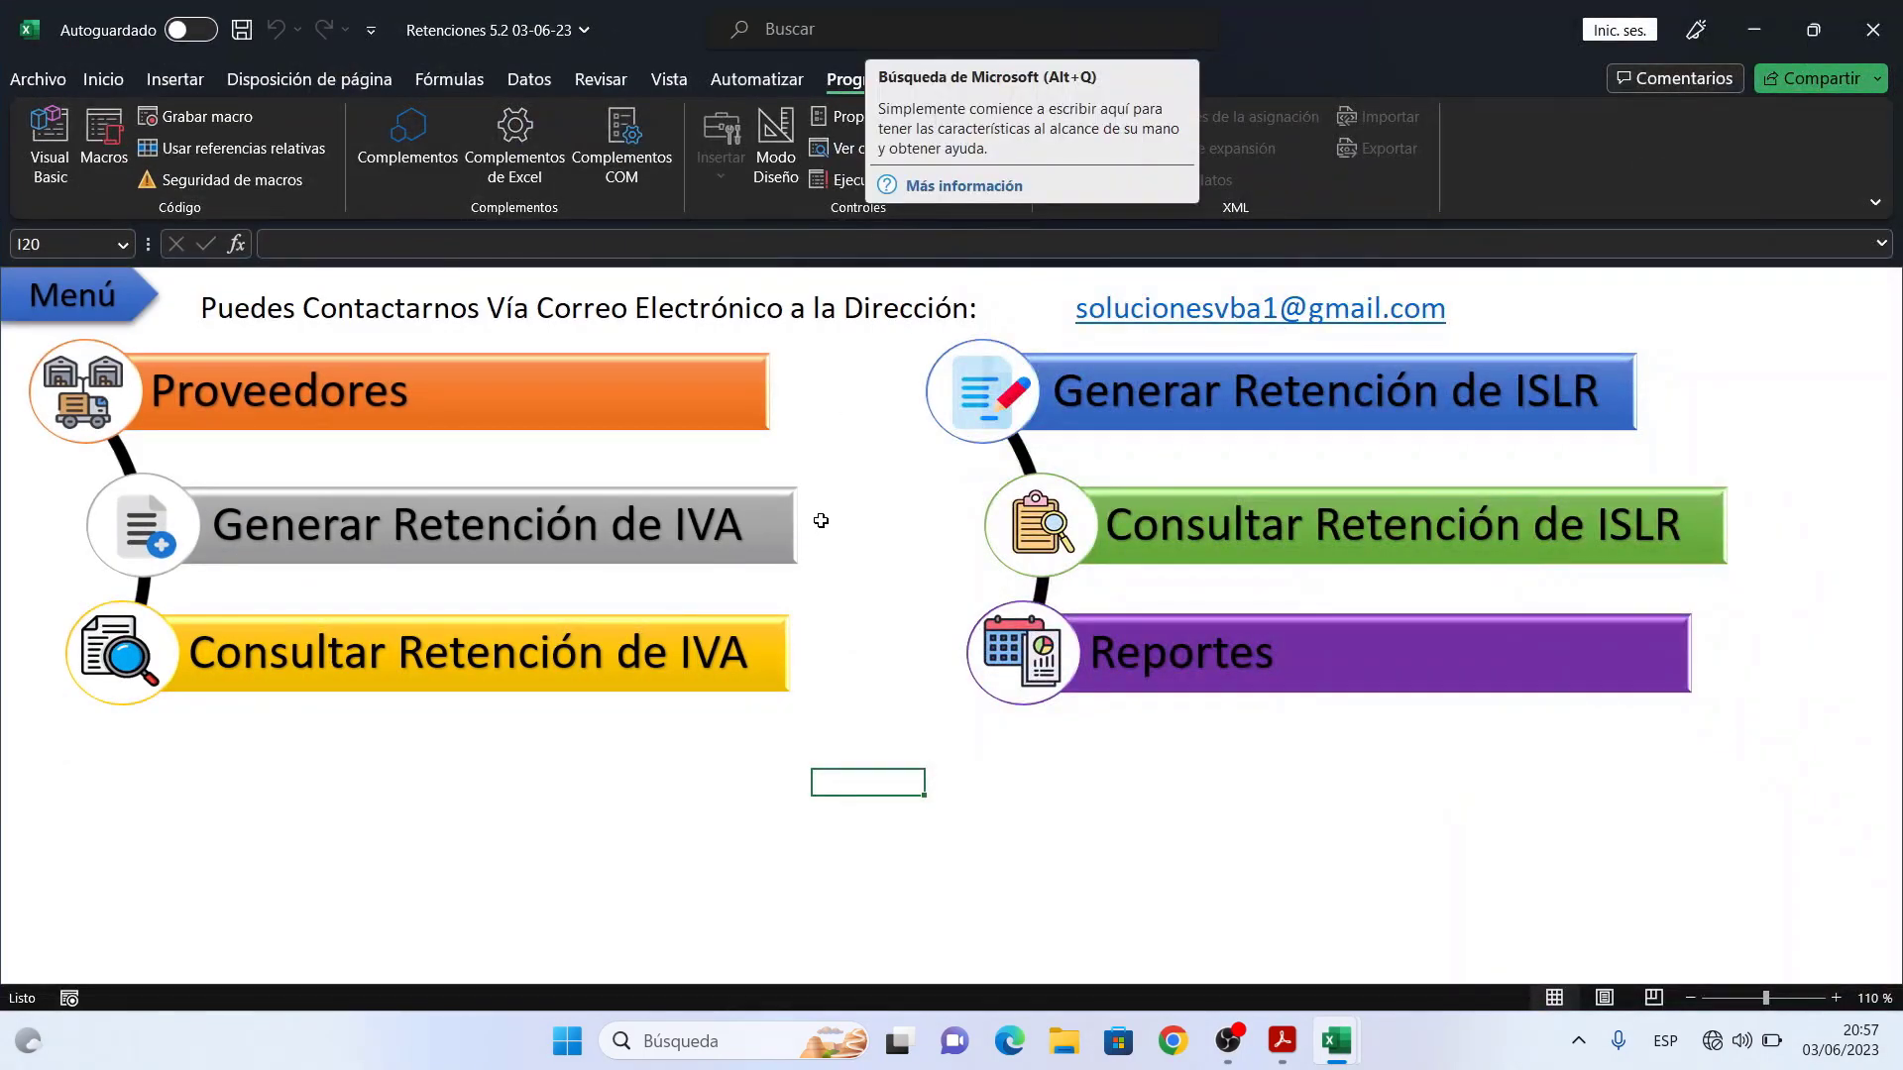
pyautogui.click(730, 540)
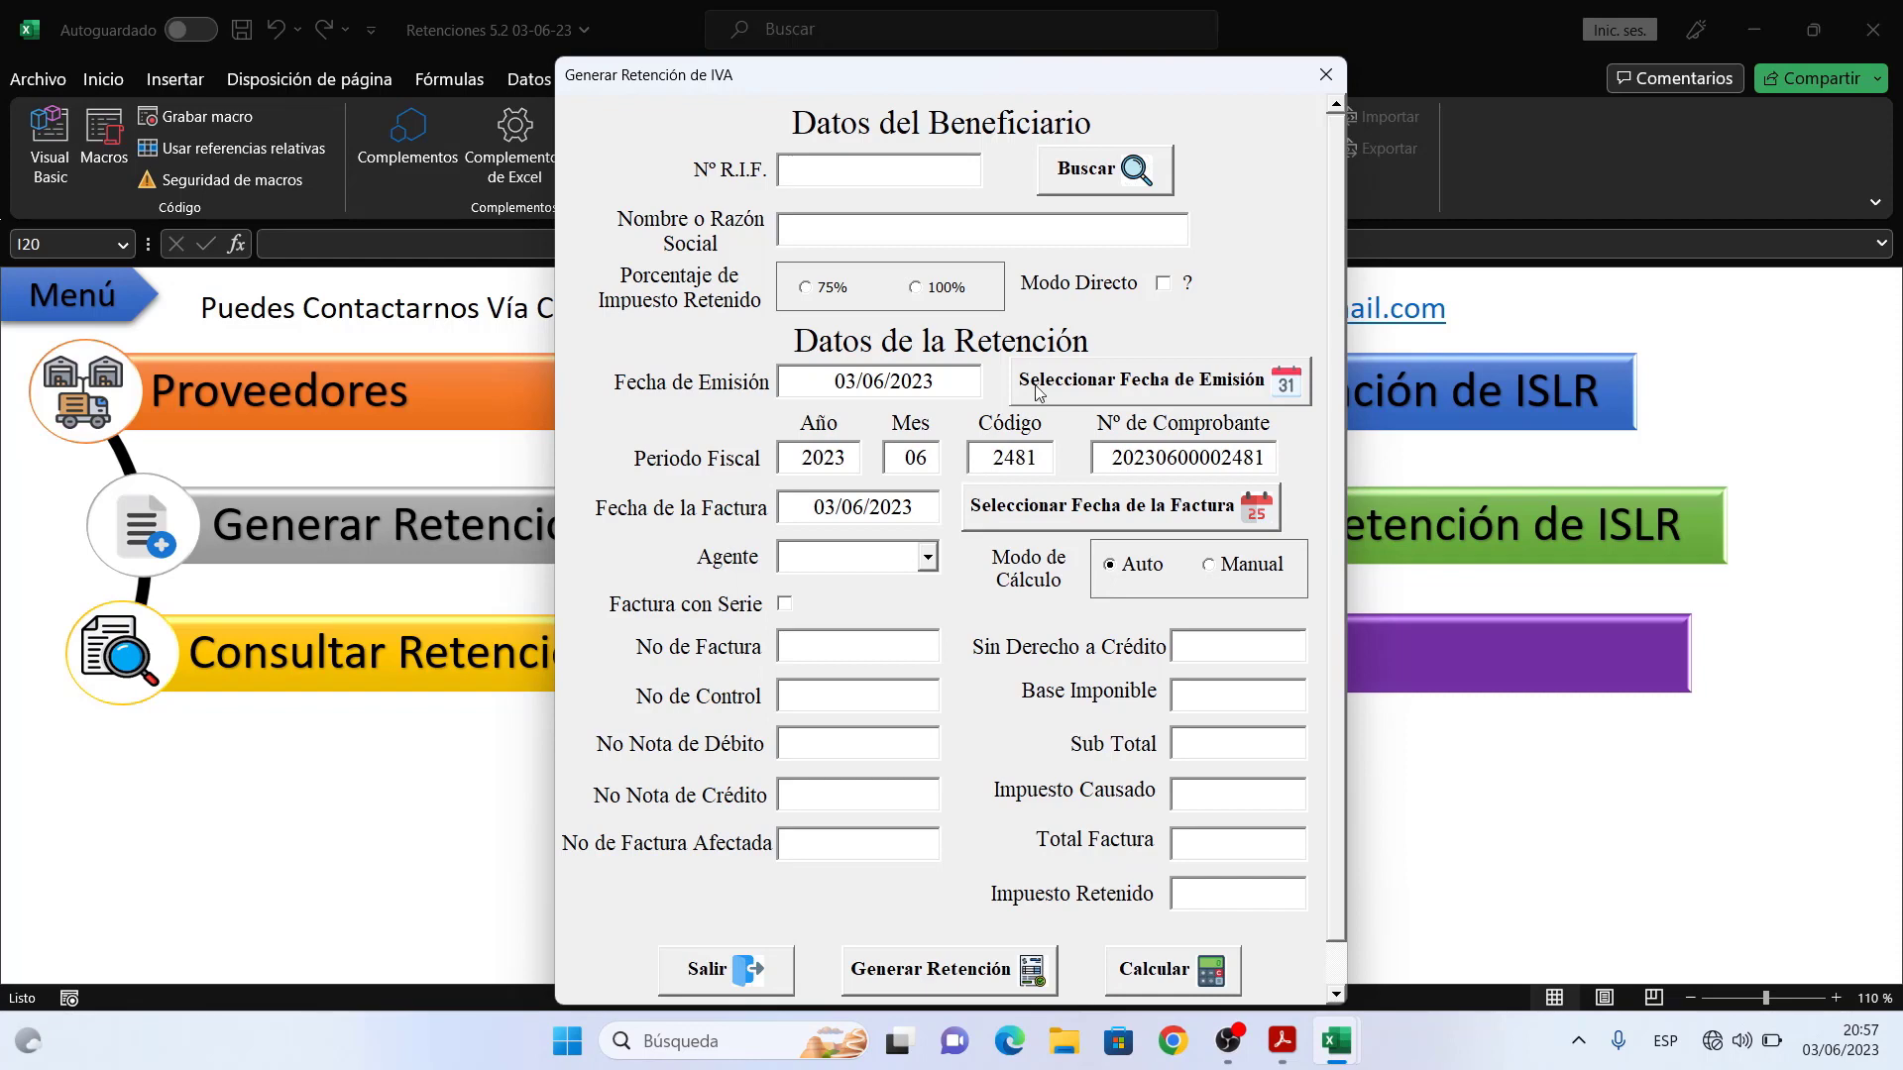
pyautogui.click(1119, 173)
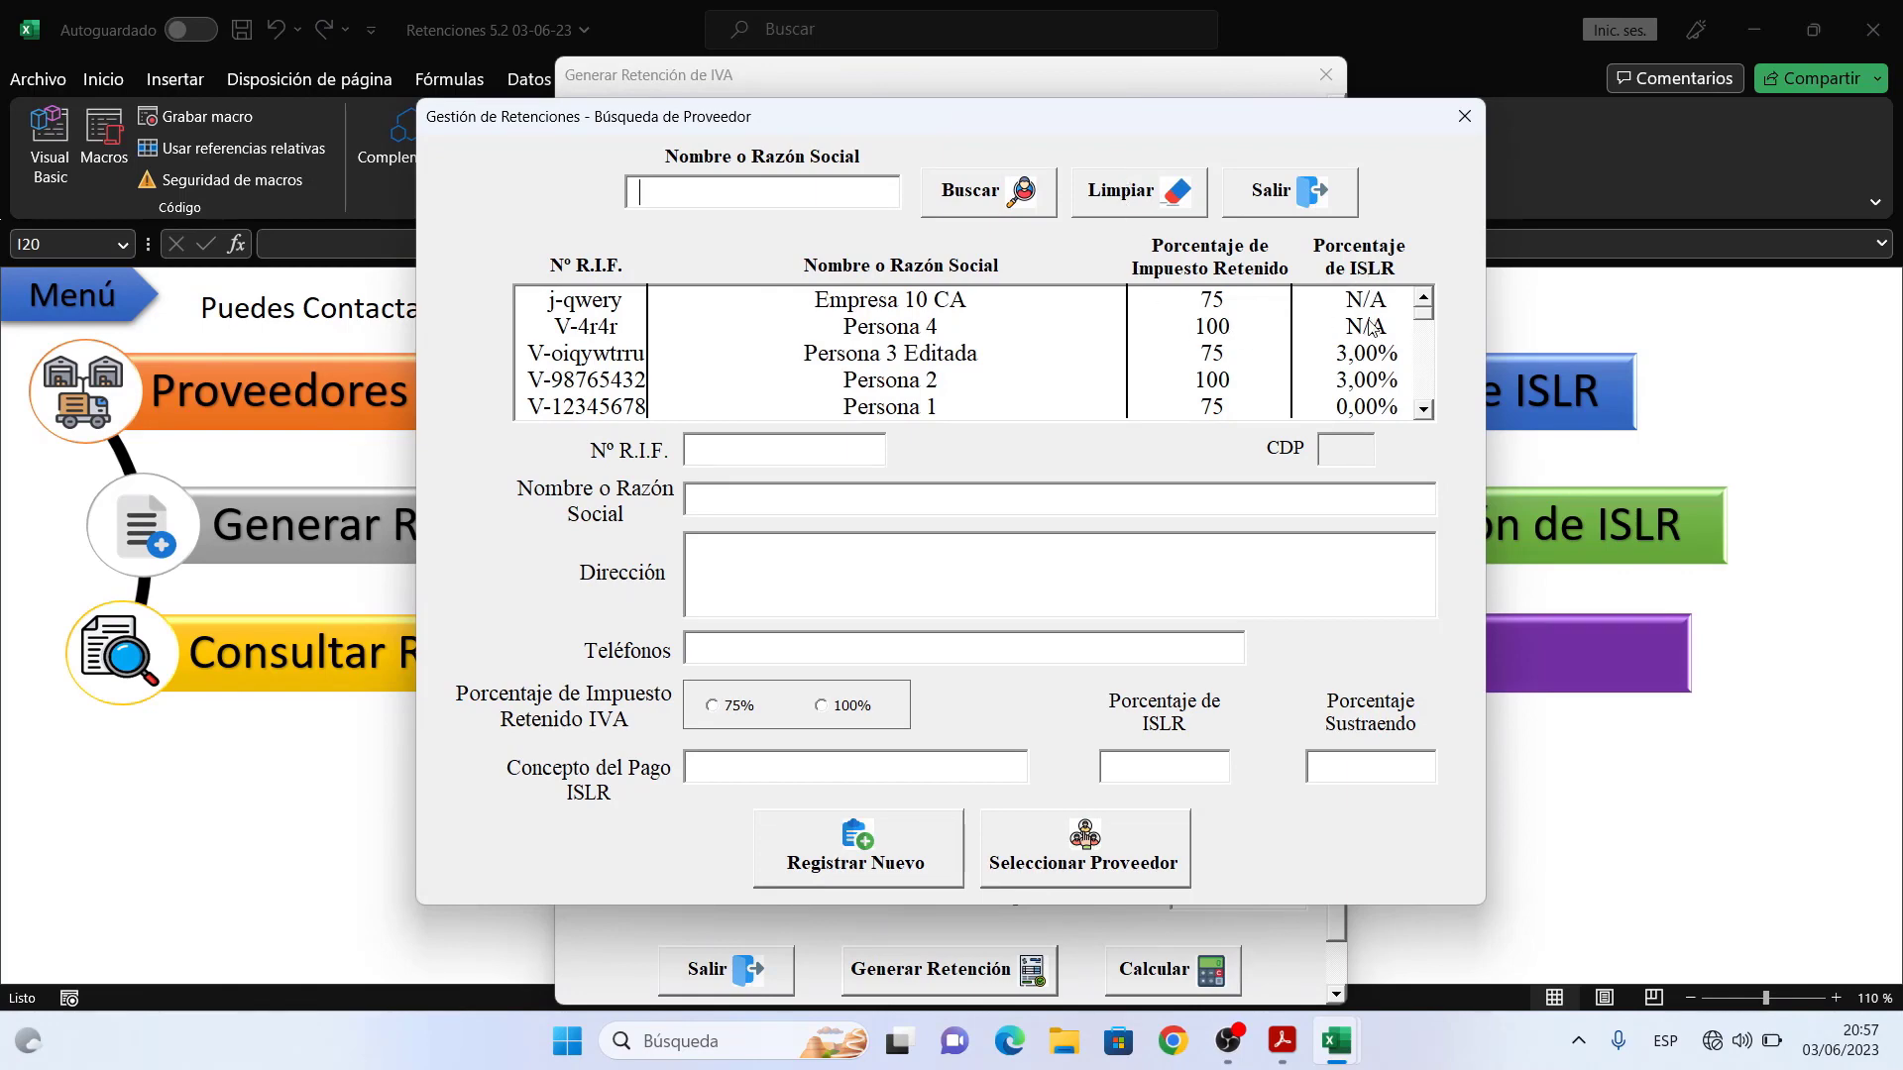
# - Load supplier Persona 3 Editada (RIF V-oiqywtrru) into the form as beneficiary at 75% retention
pyautogui.click(1228, 355)
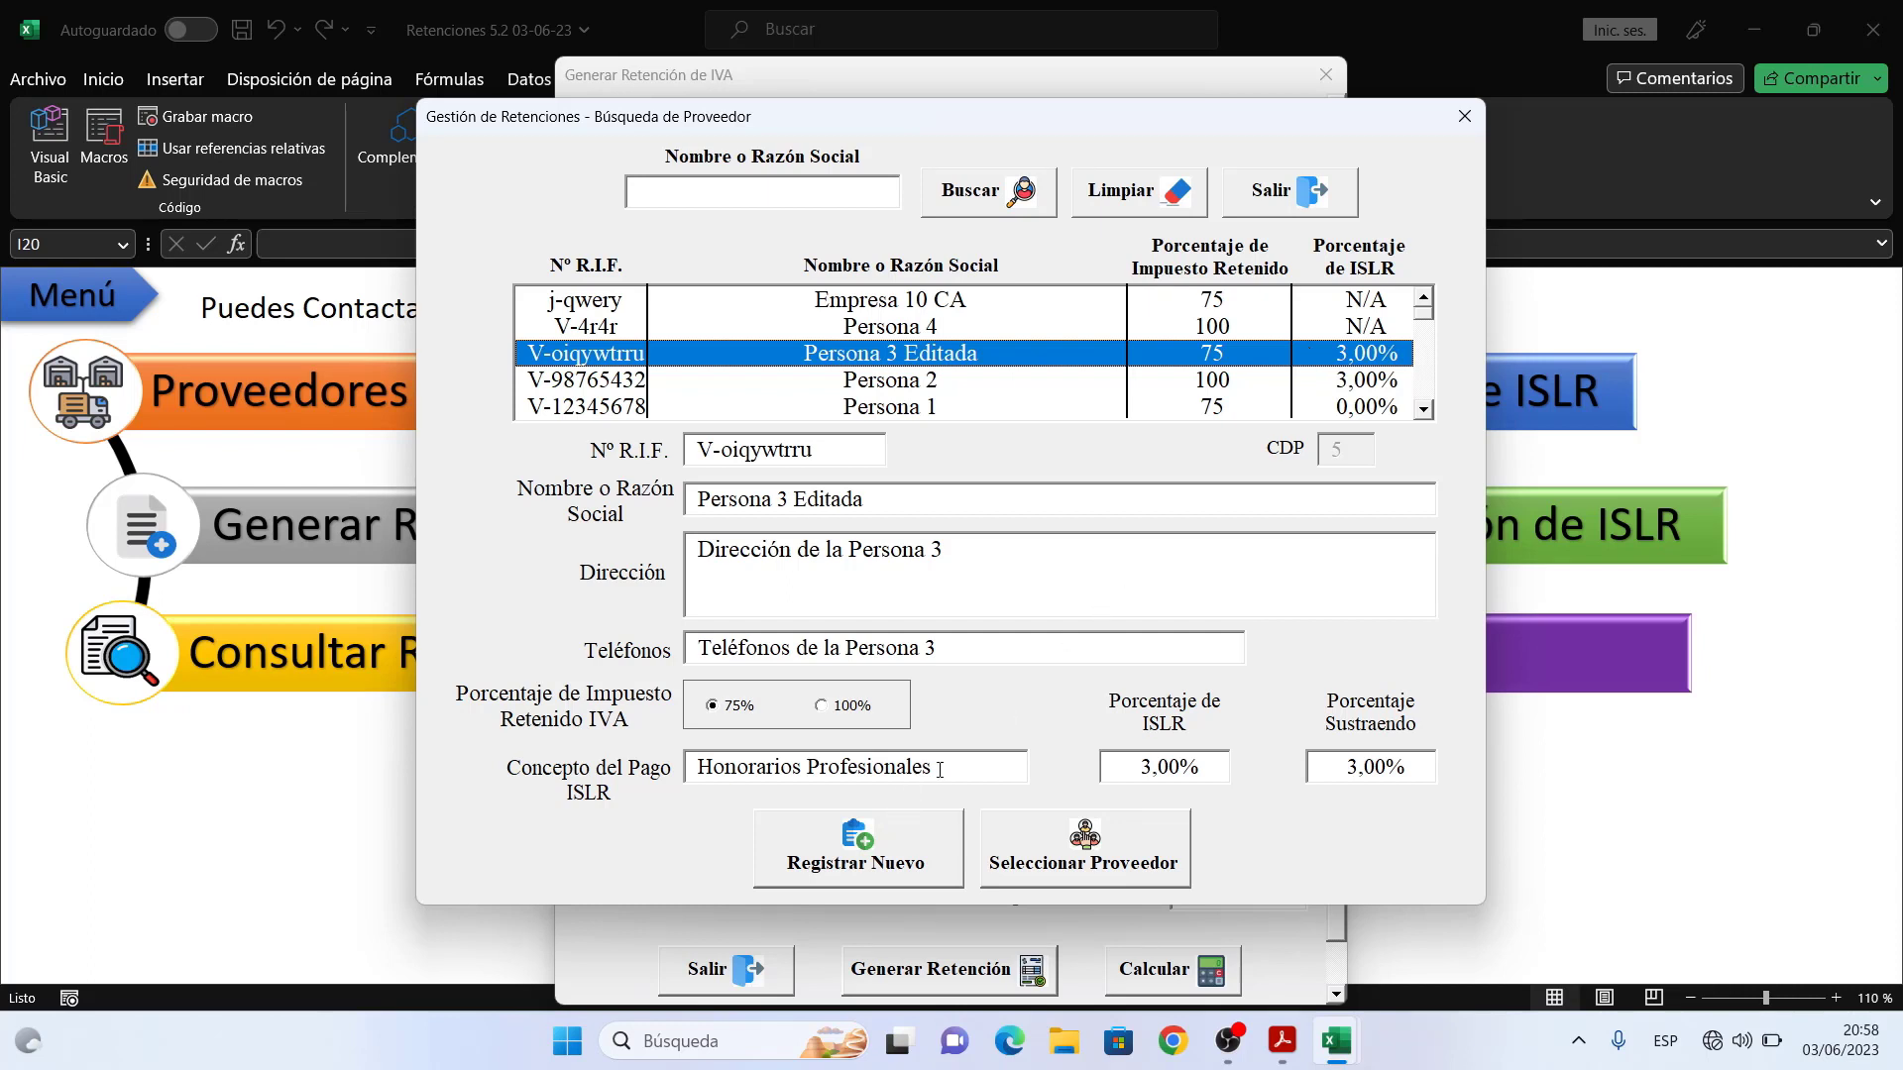
pyautogui.click(1080, 843)
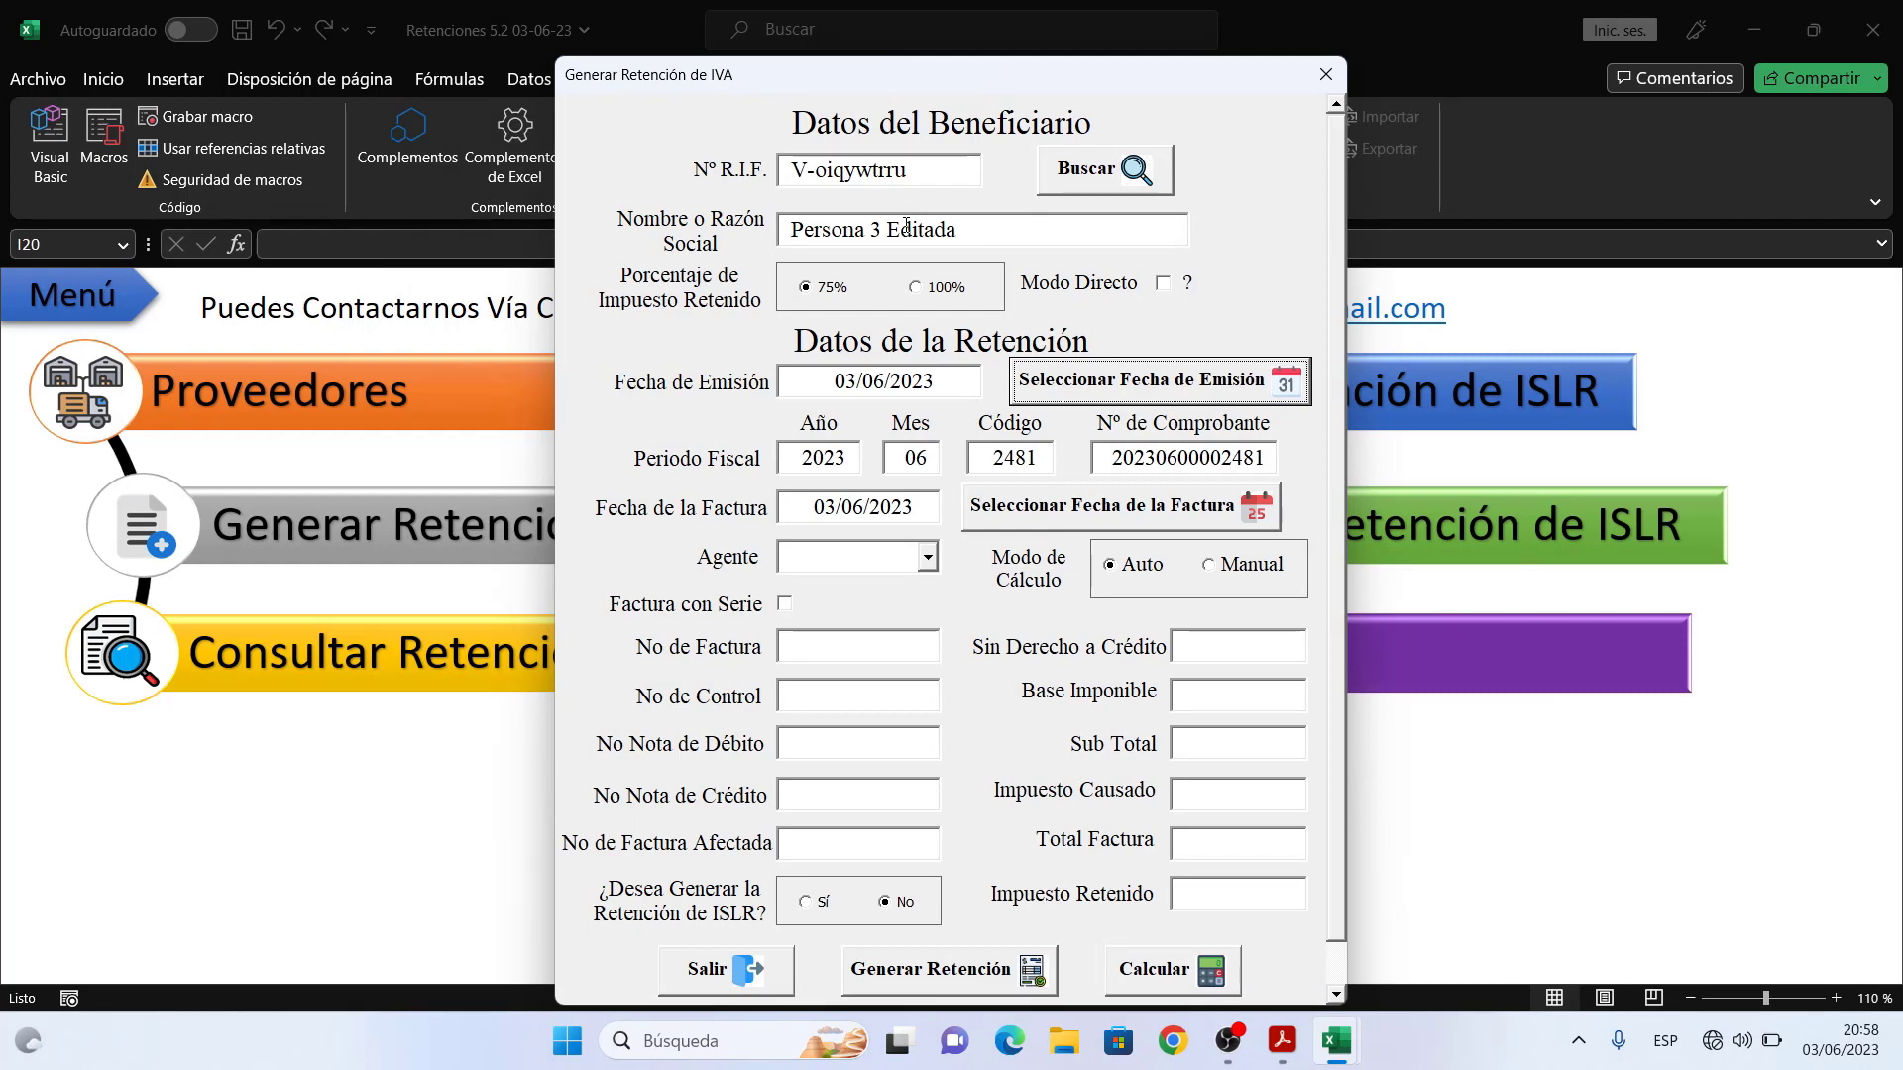
# - Set the agent to Agente 1 and enter invoice number 753 and control number 754
pyautogui.click(927, 560)
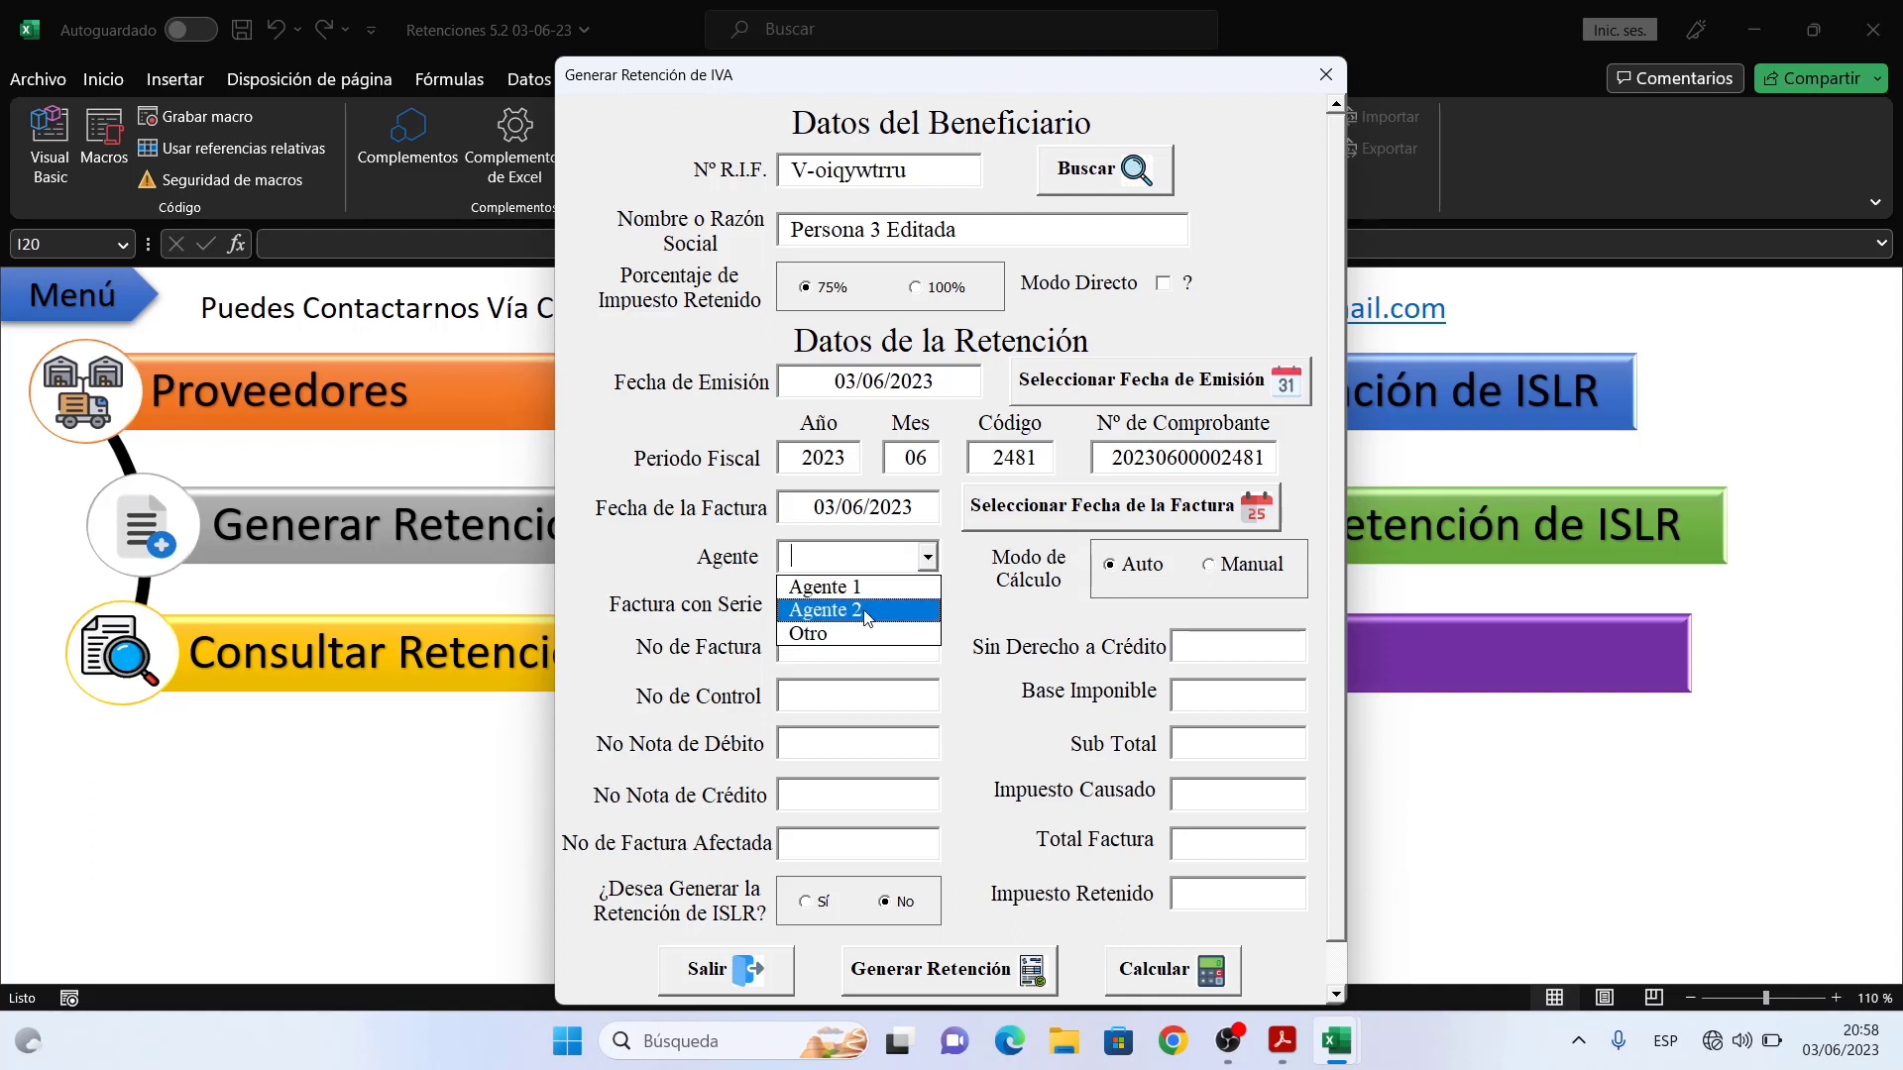
pyautogui.click(850, 633)
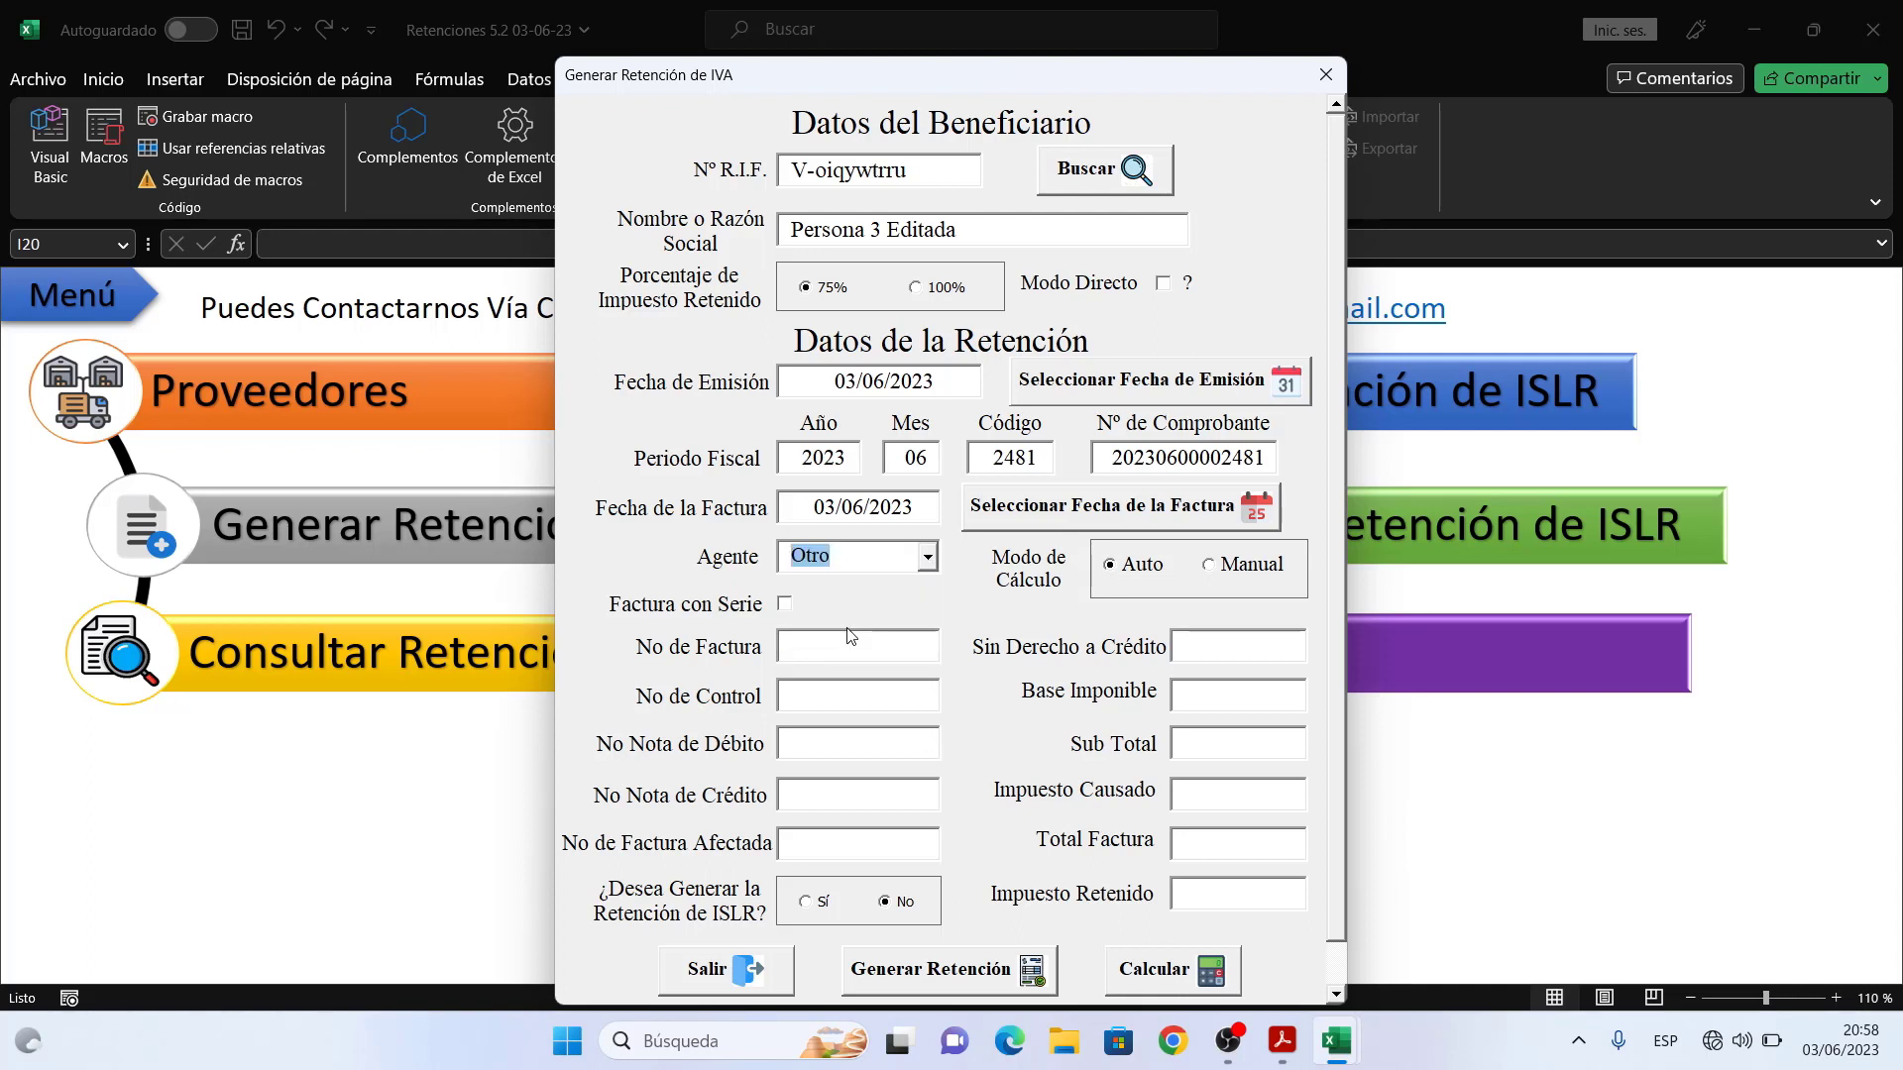
pyautogui.click(927, 558)
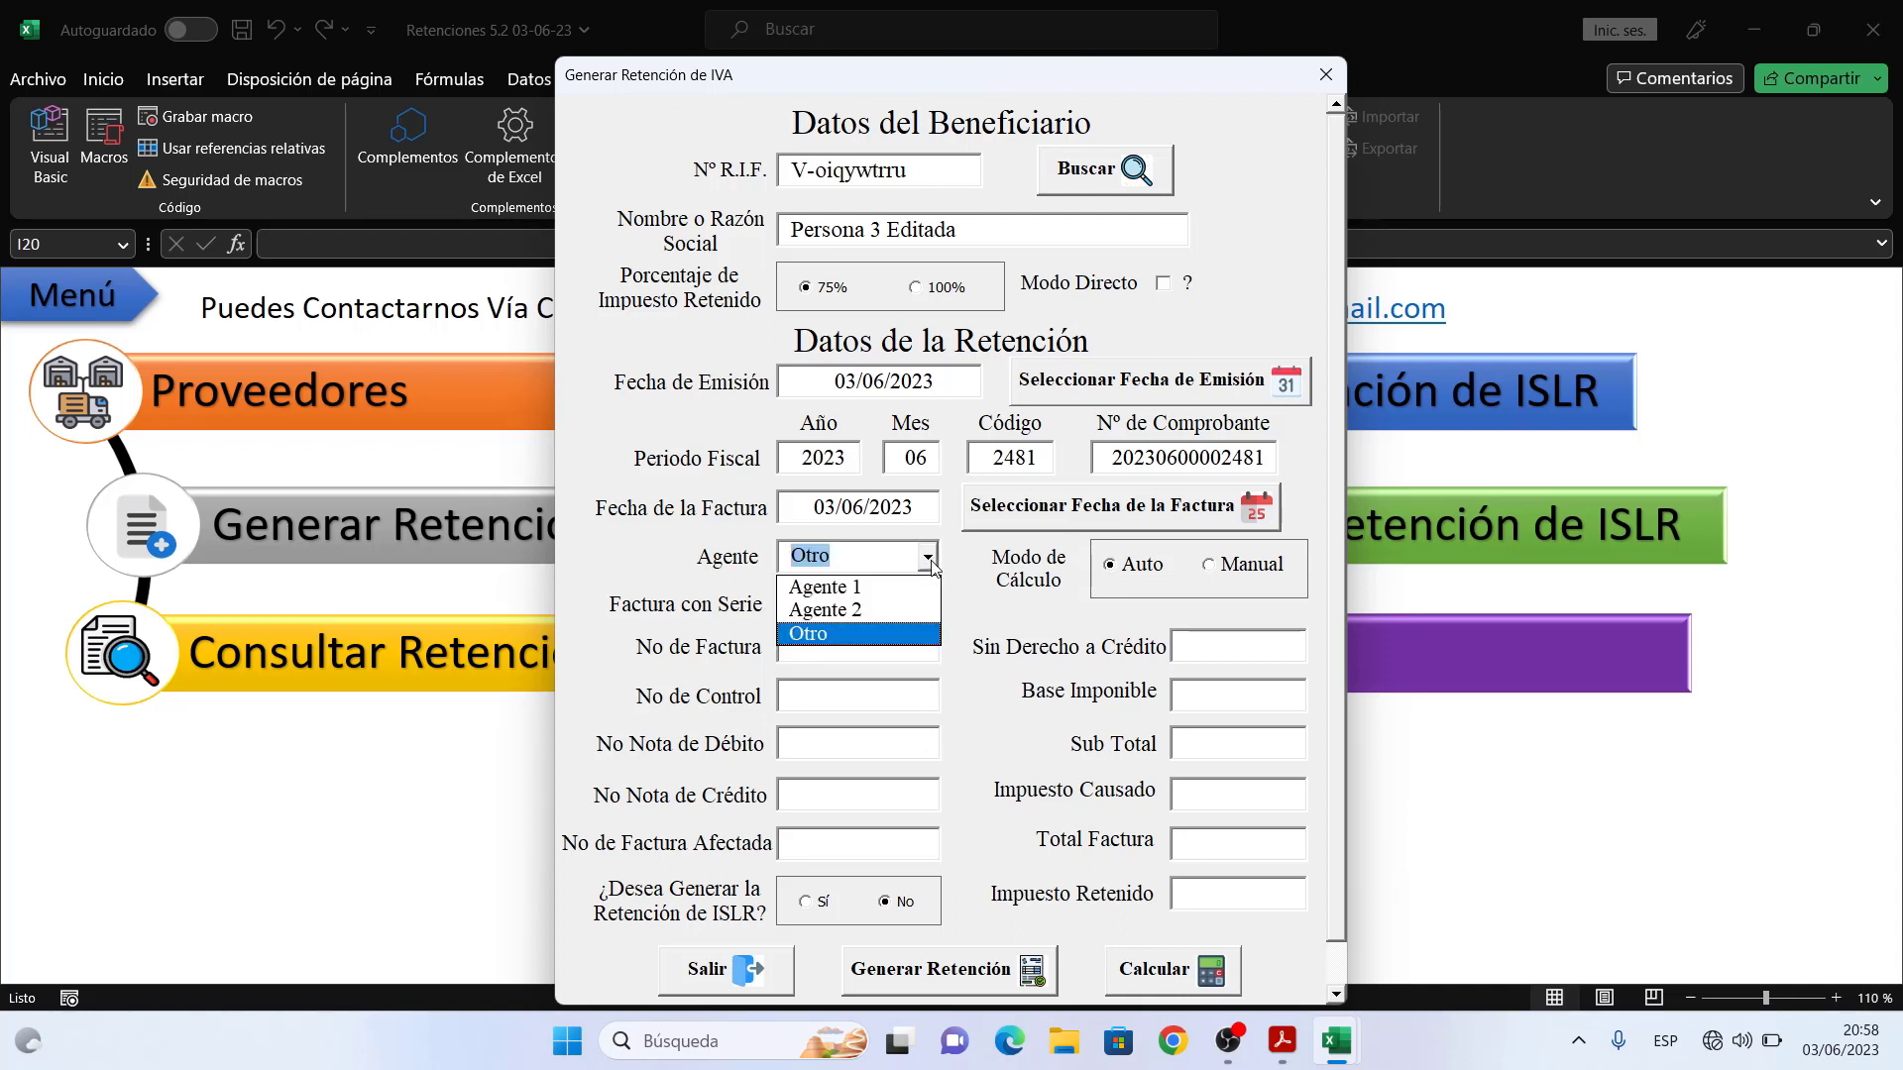
pyautogui.click(879, 588)
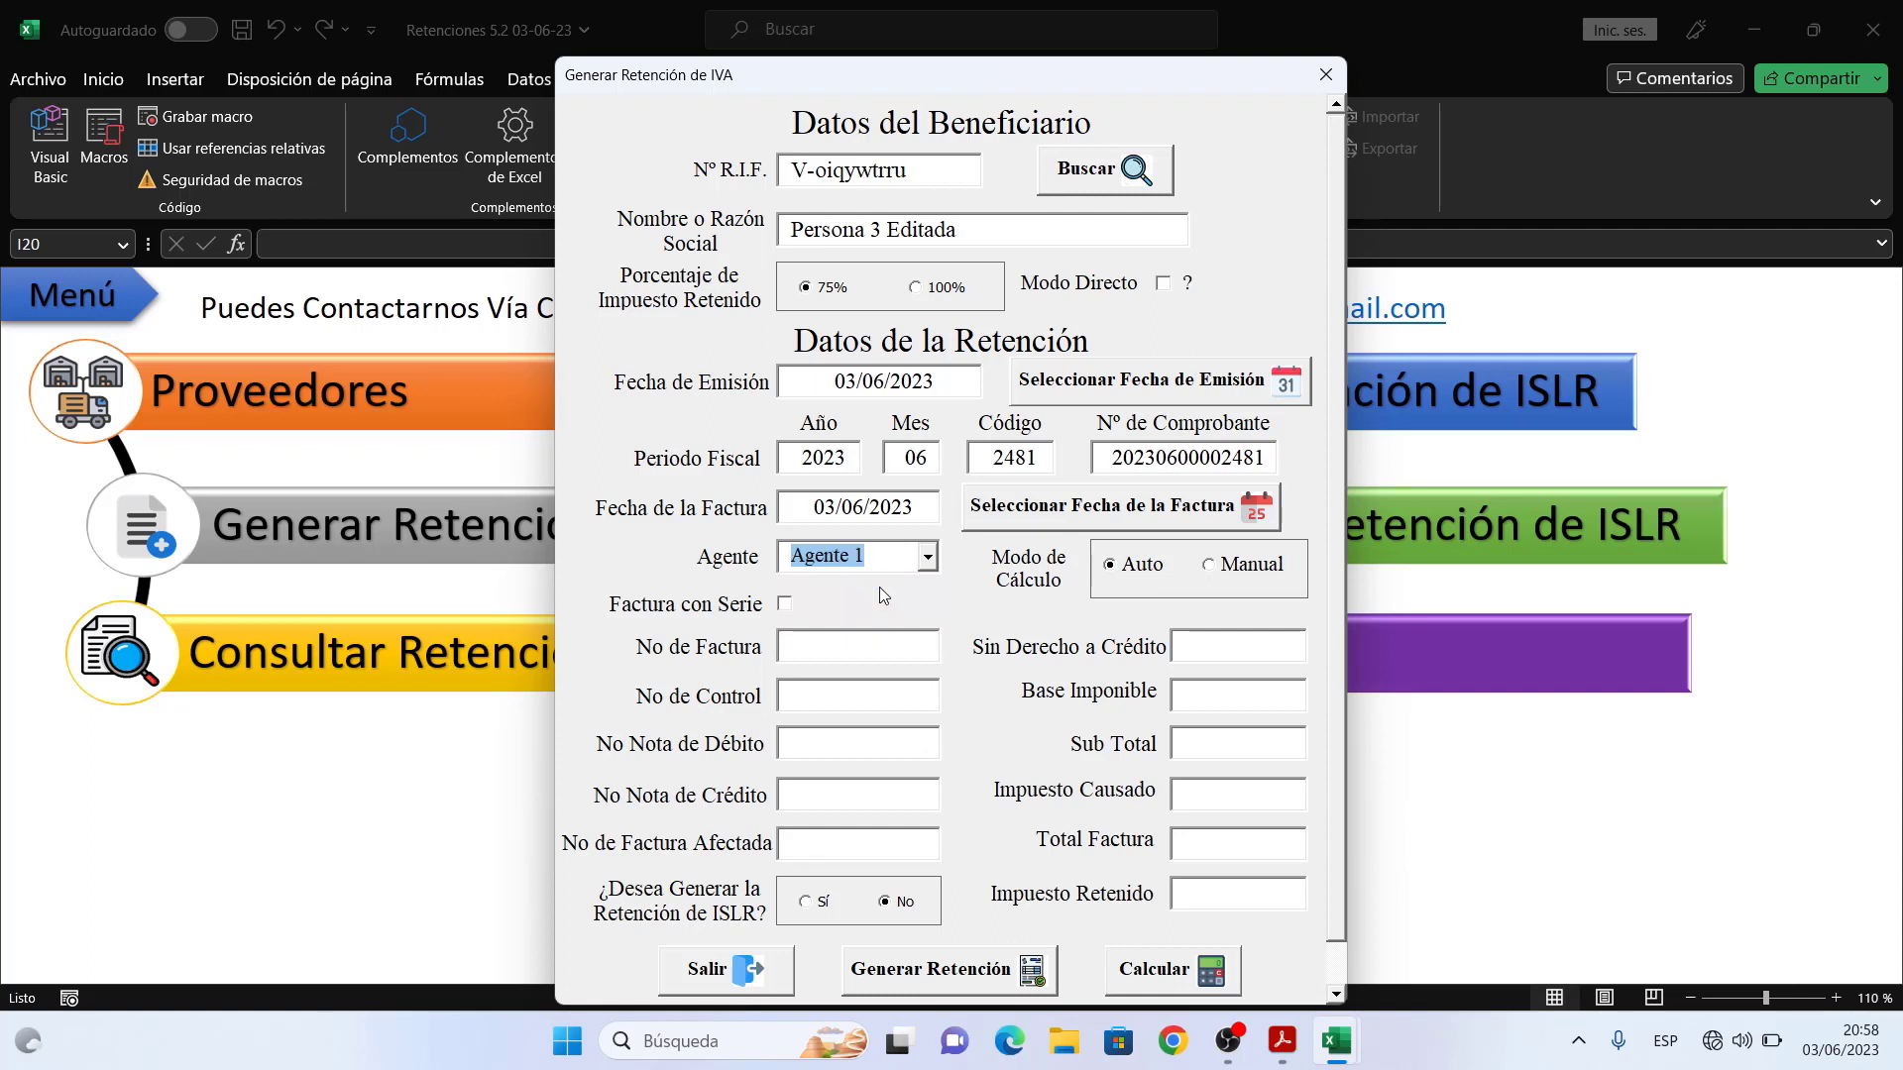
pyautogui.click(866, 659)
pyautogui.write('7')
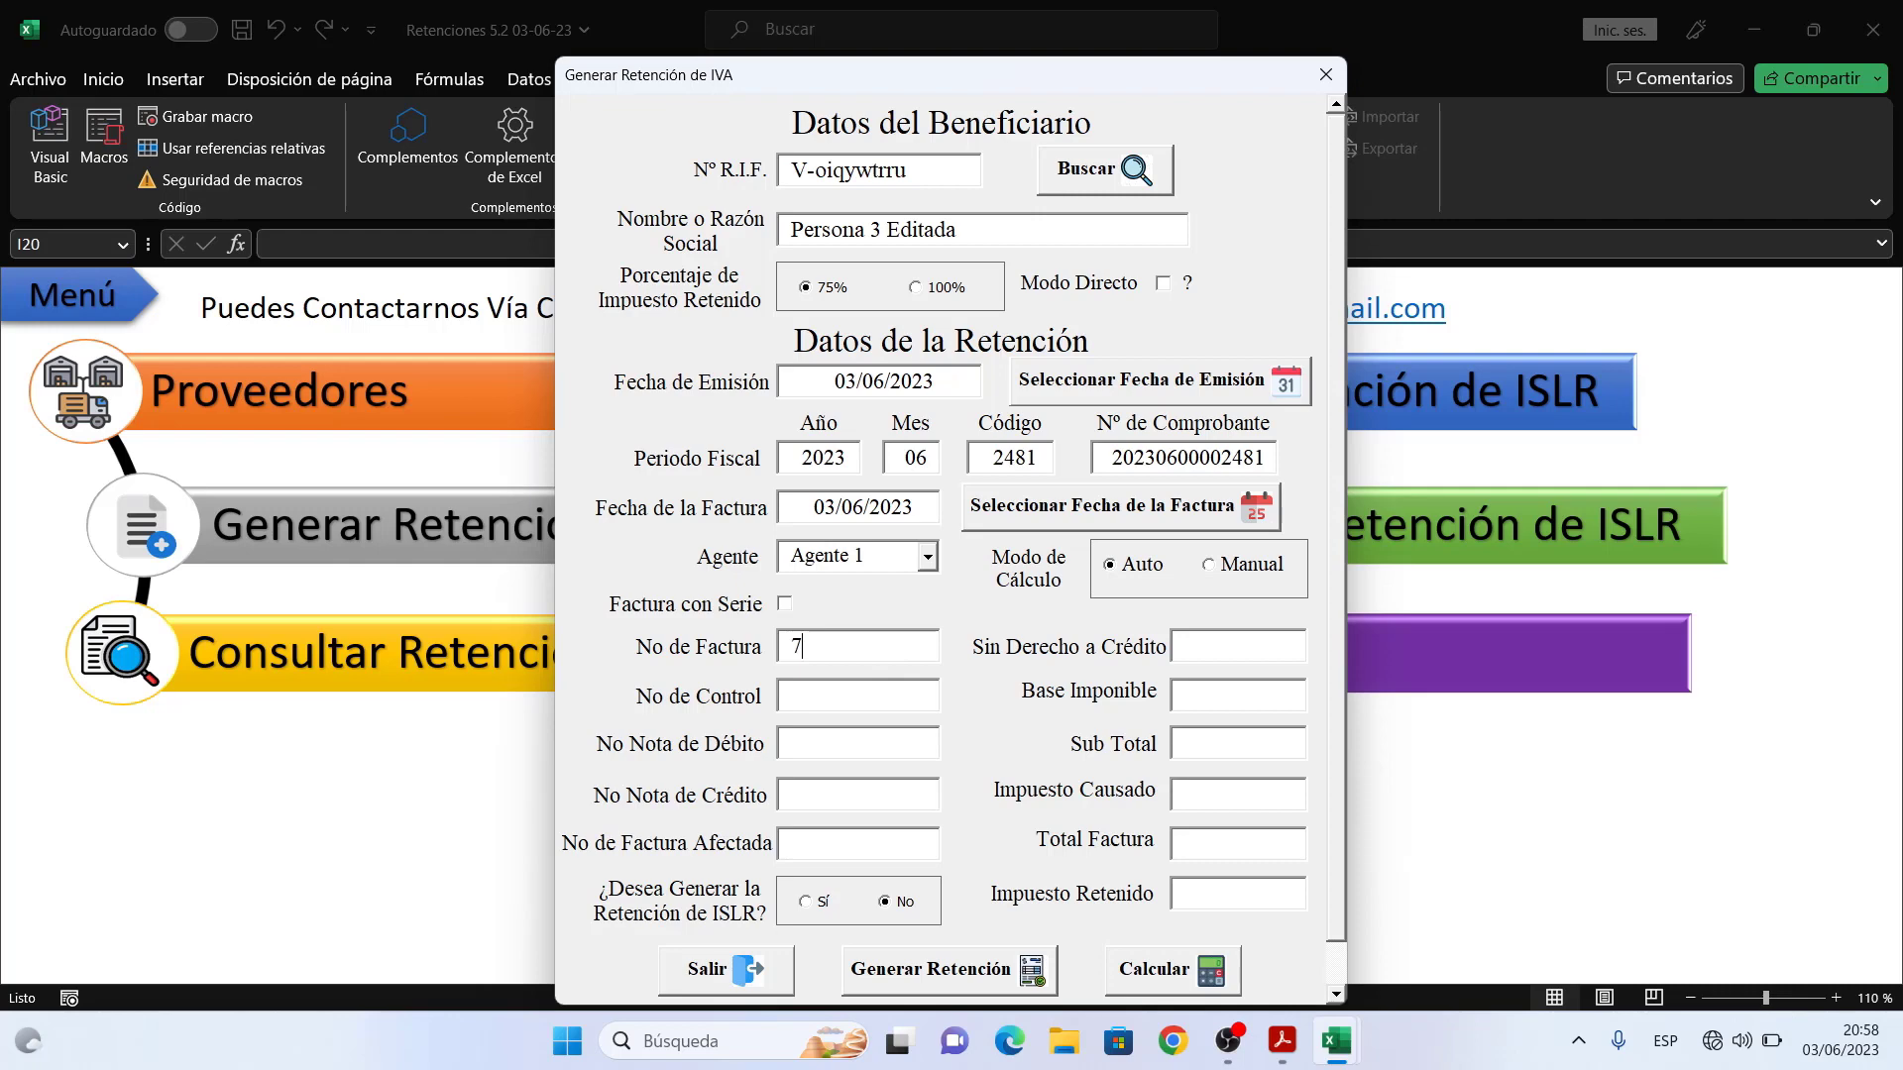
pyautogui.write('53')
pyautogui.write('754')
# - Answer Sí to generating the ISLR retention and dismiss the battery saver notification
pyautogui.click(821, 902)
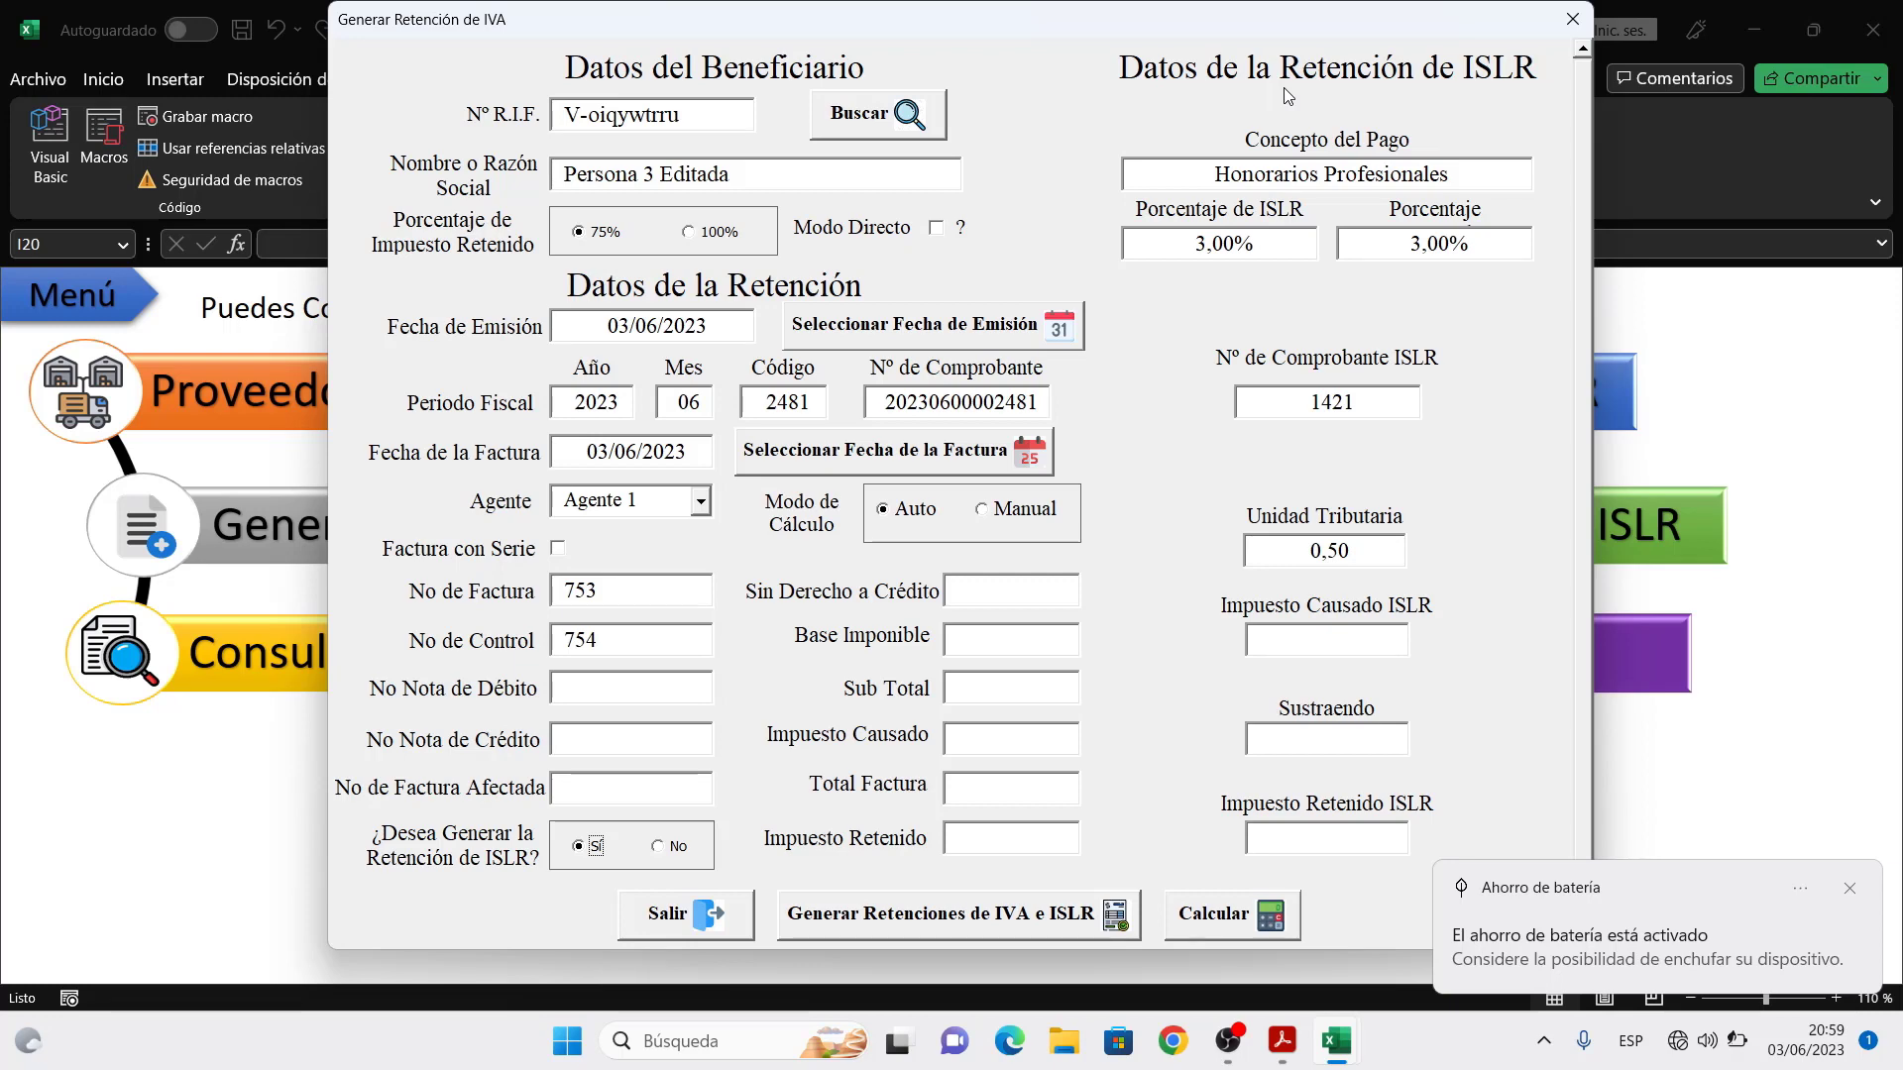
pyautogui.click(1850, 891)
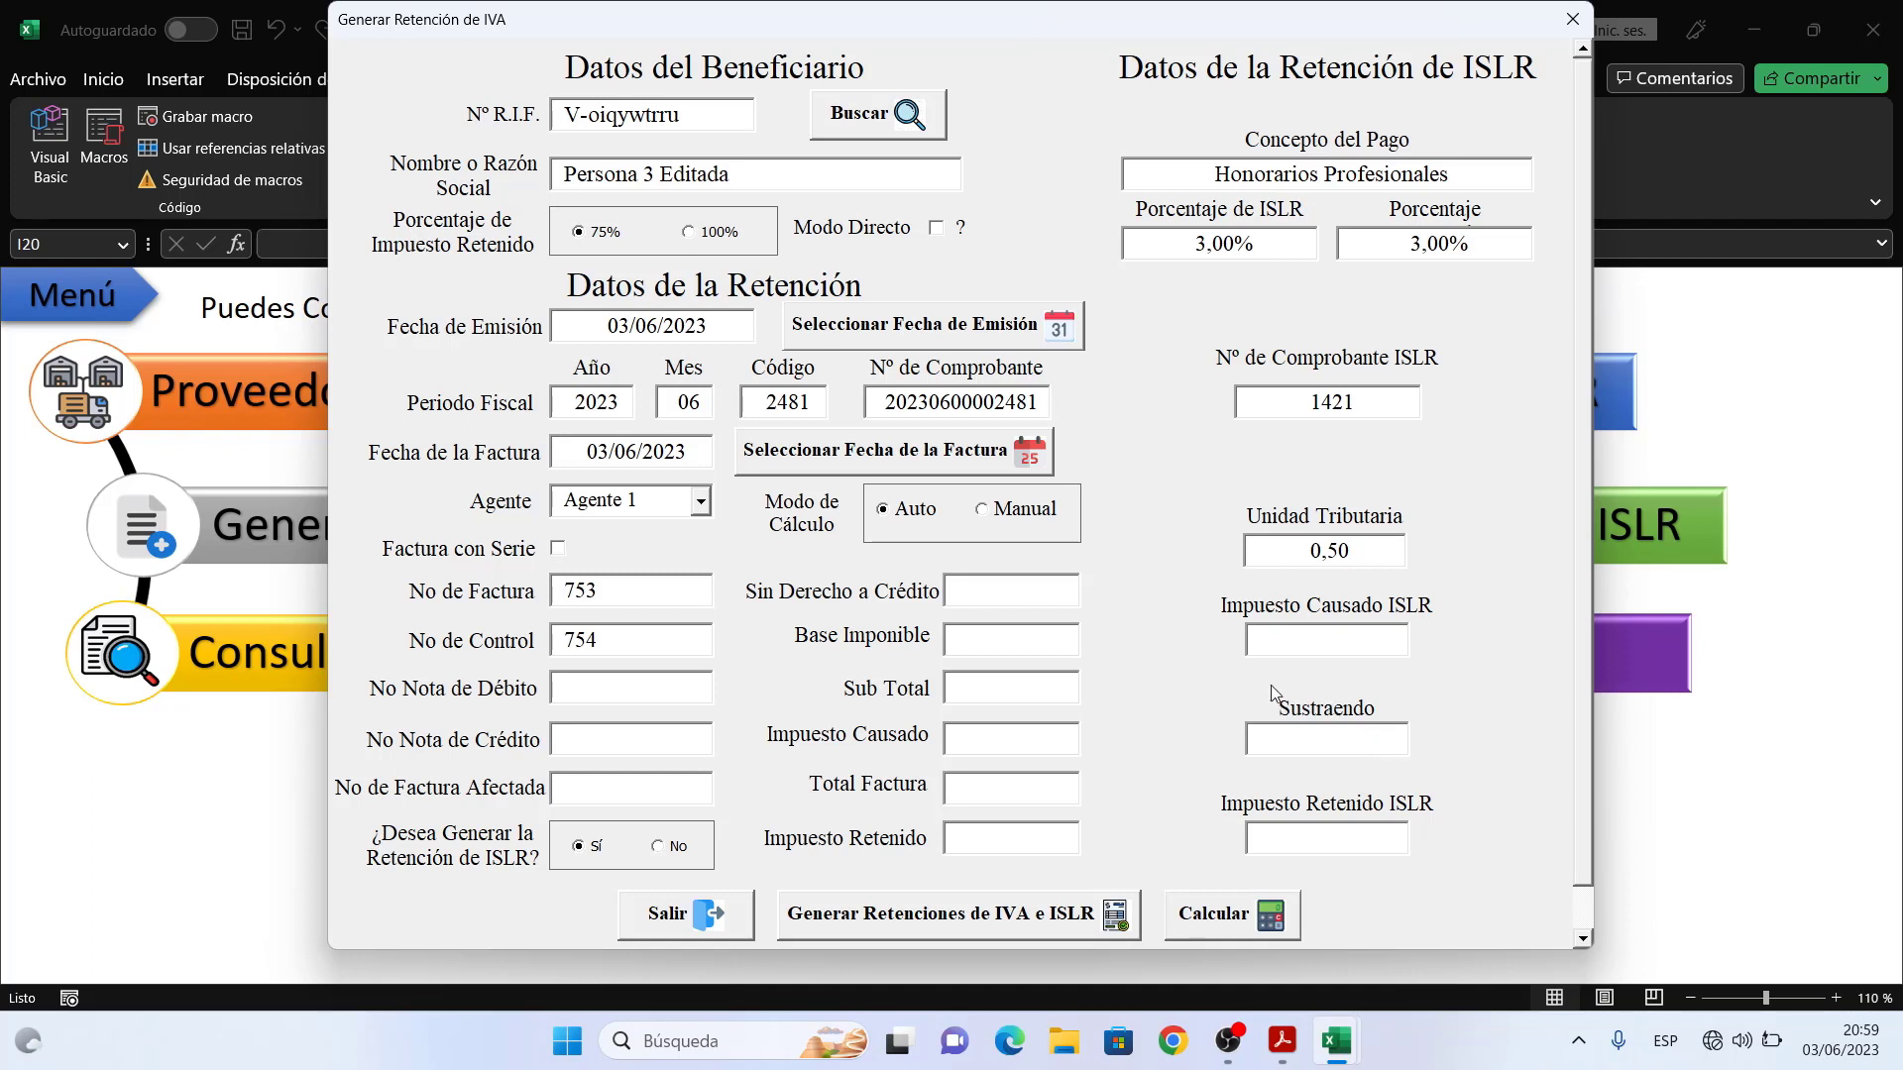
# - Enter 200 non-creditable and 1000 taxable base, then calculate: IVA withheld 120,00, ISLR 28,75
pyautogui.click(1052, 592)
pyautogui.write('200')
pyautogui.press('Tab')
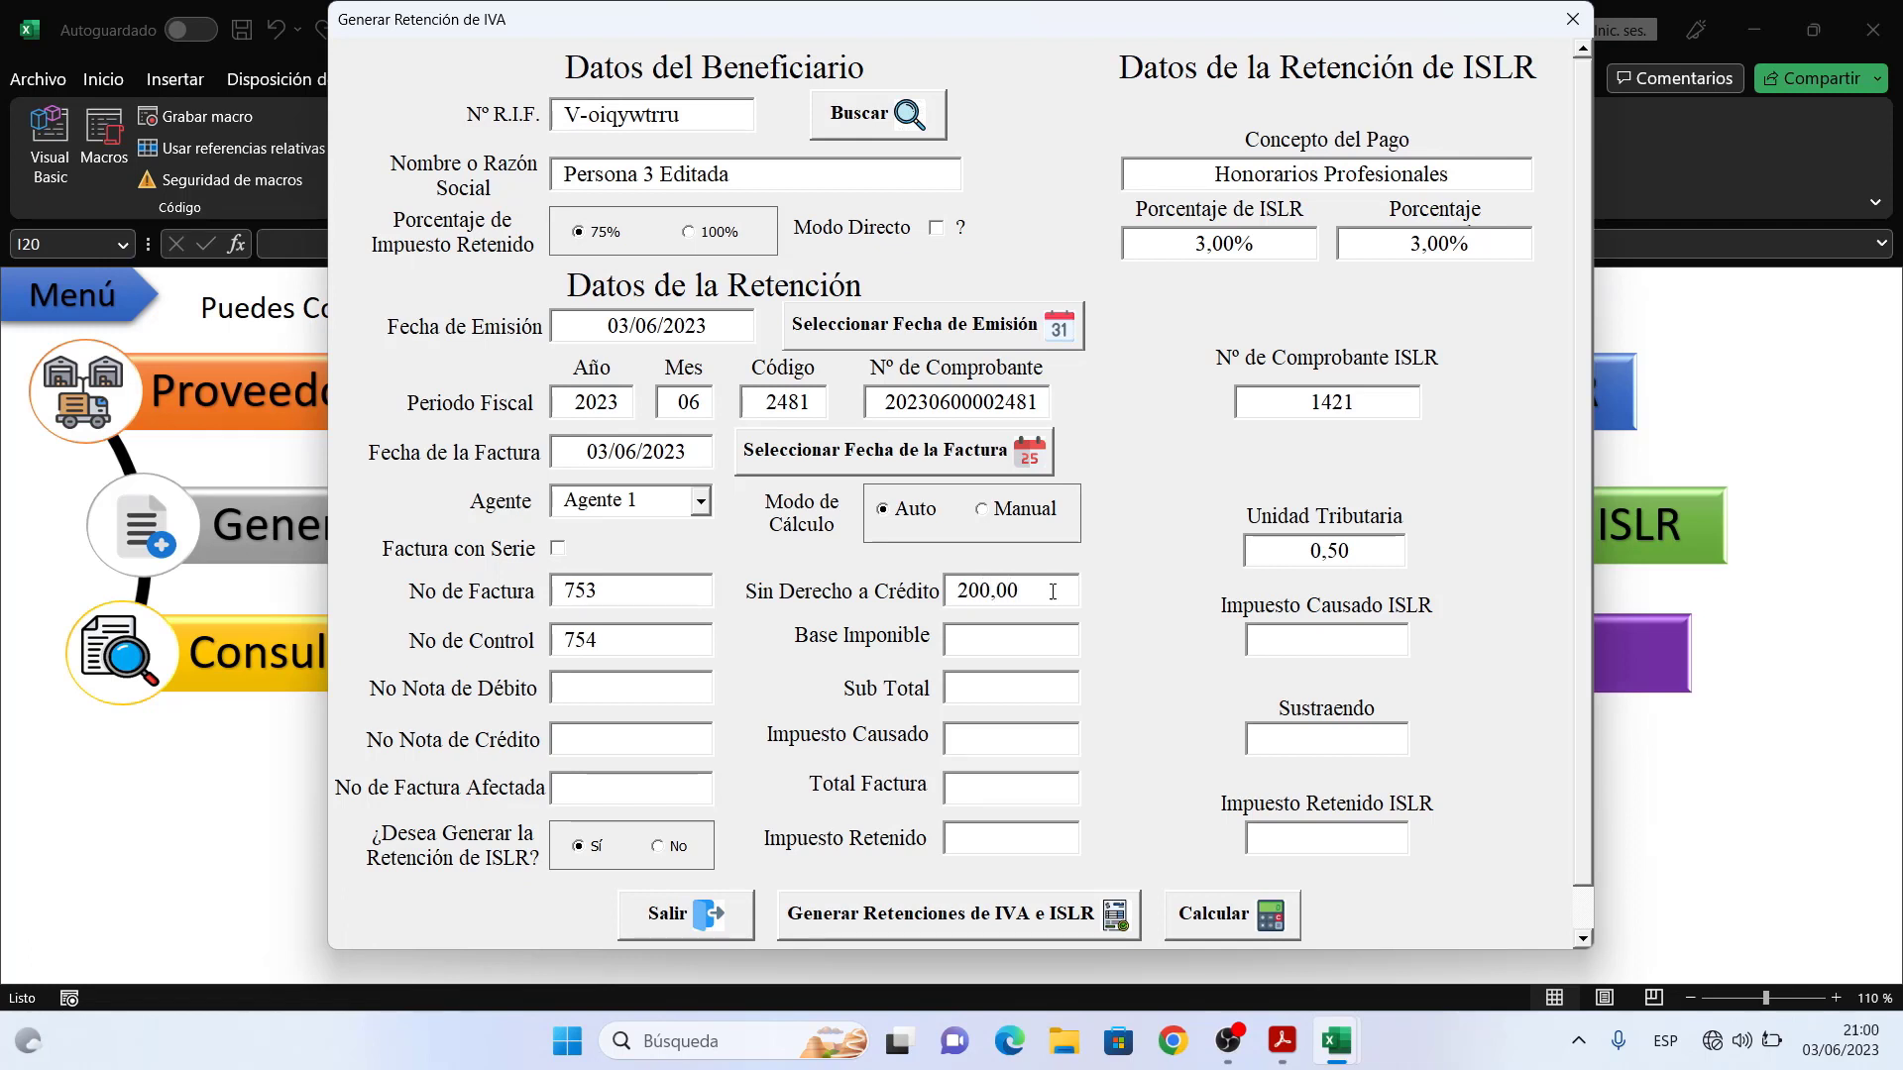
pyautogui.write('1000')
pyautogui.press('Tab')
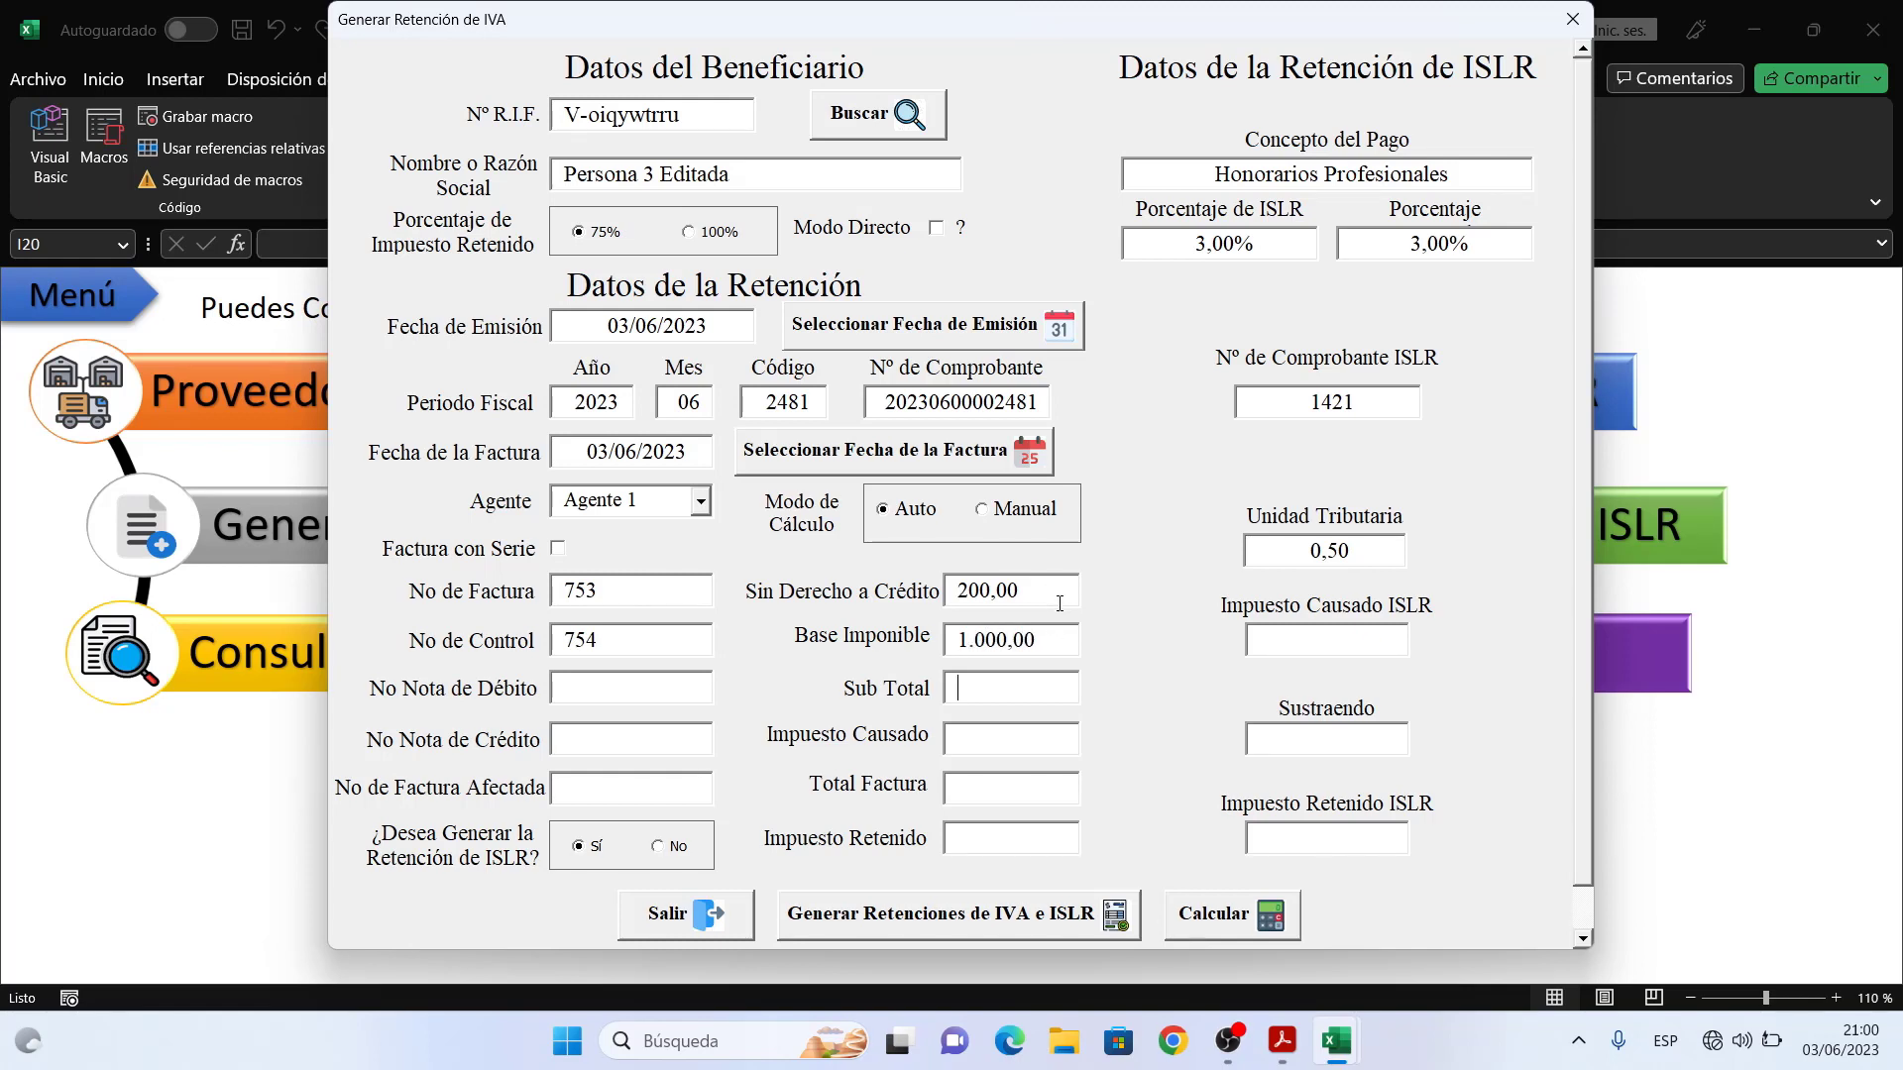
pyautogui.click(1201, 916)
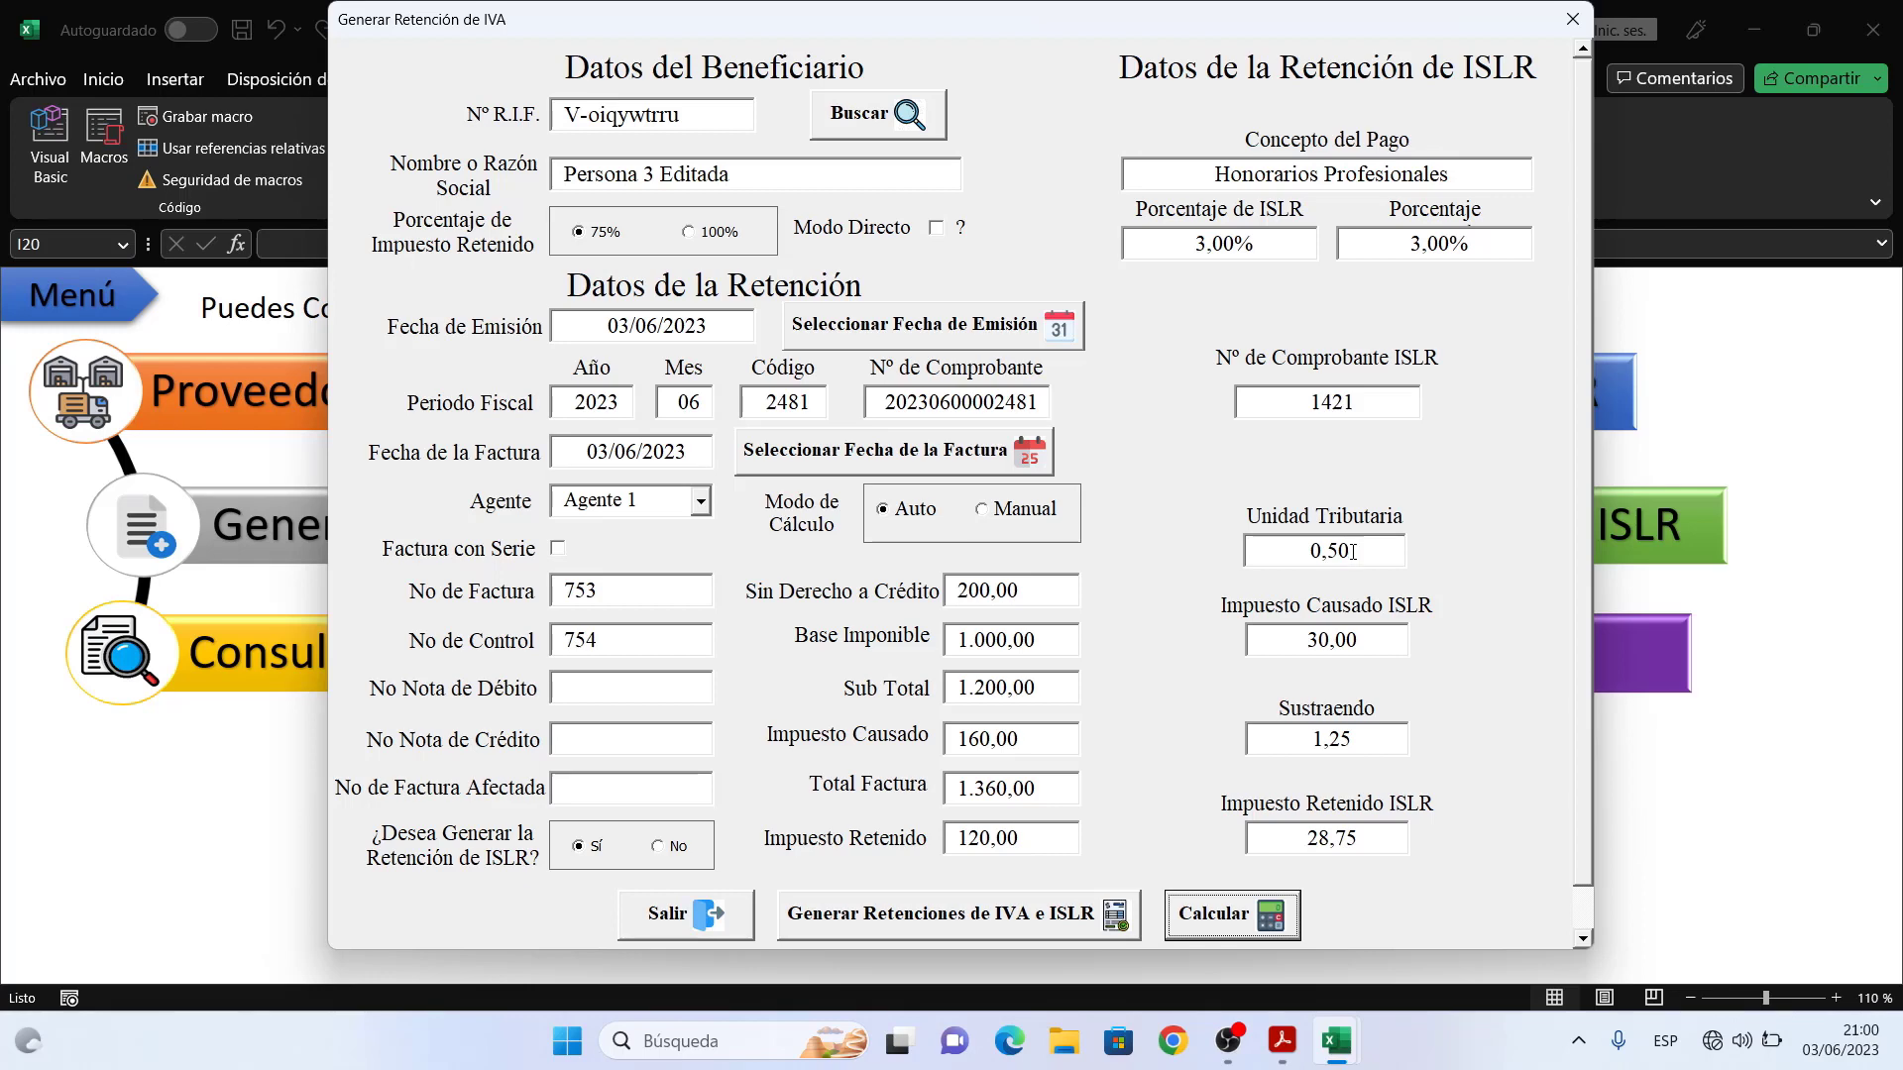
# - Replace the 0,50 Unidad Tributaria with 9 and submit the authorization key, which is rejected as invalid
pyautogui.click(1352, 551)
pyautogui.moveTo(1352, 551); pyautogui.dragTo(1306, 555)
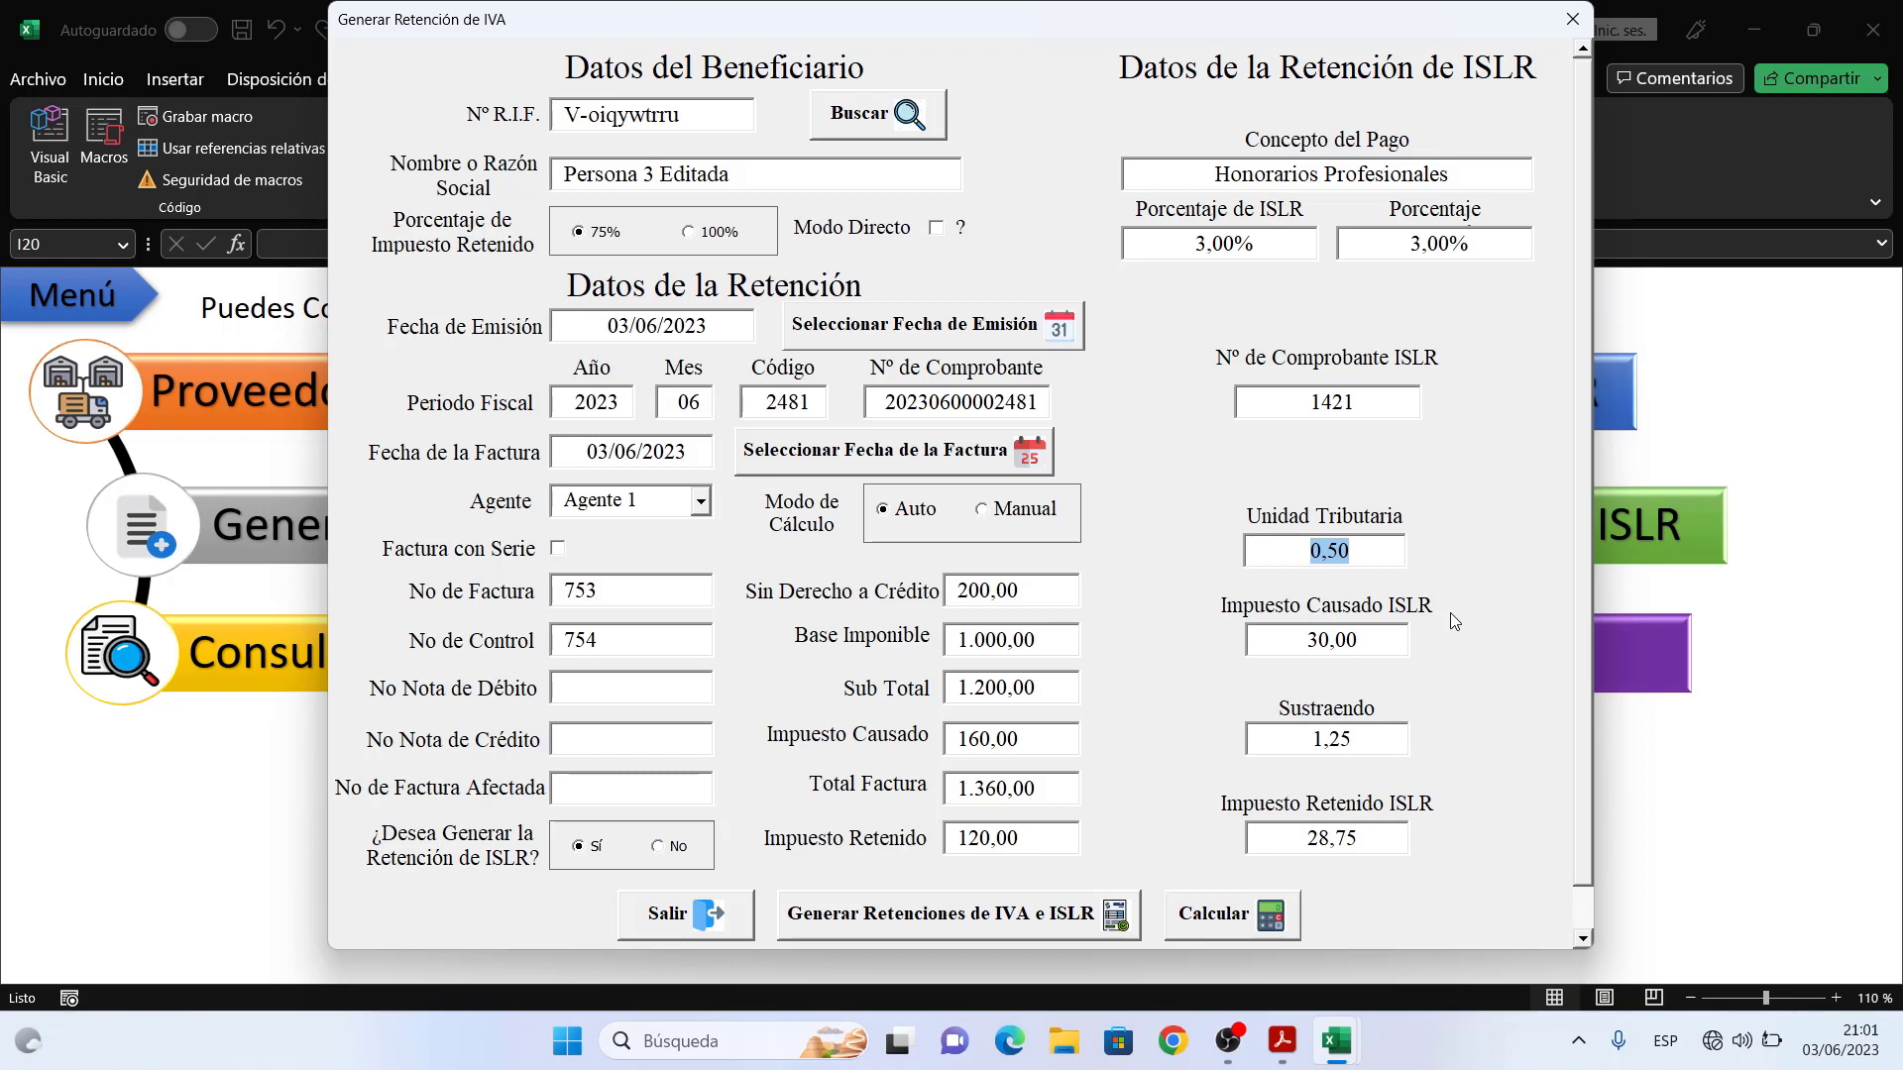
pyautogui.write('9')
pyautogui.press('Return')
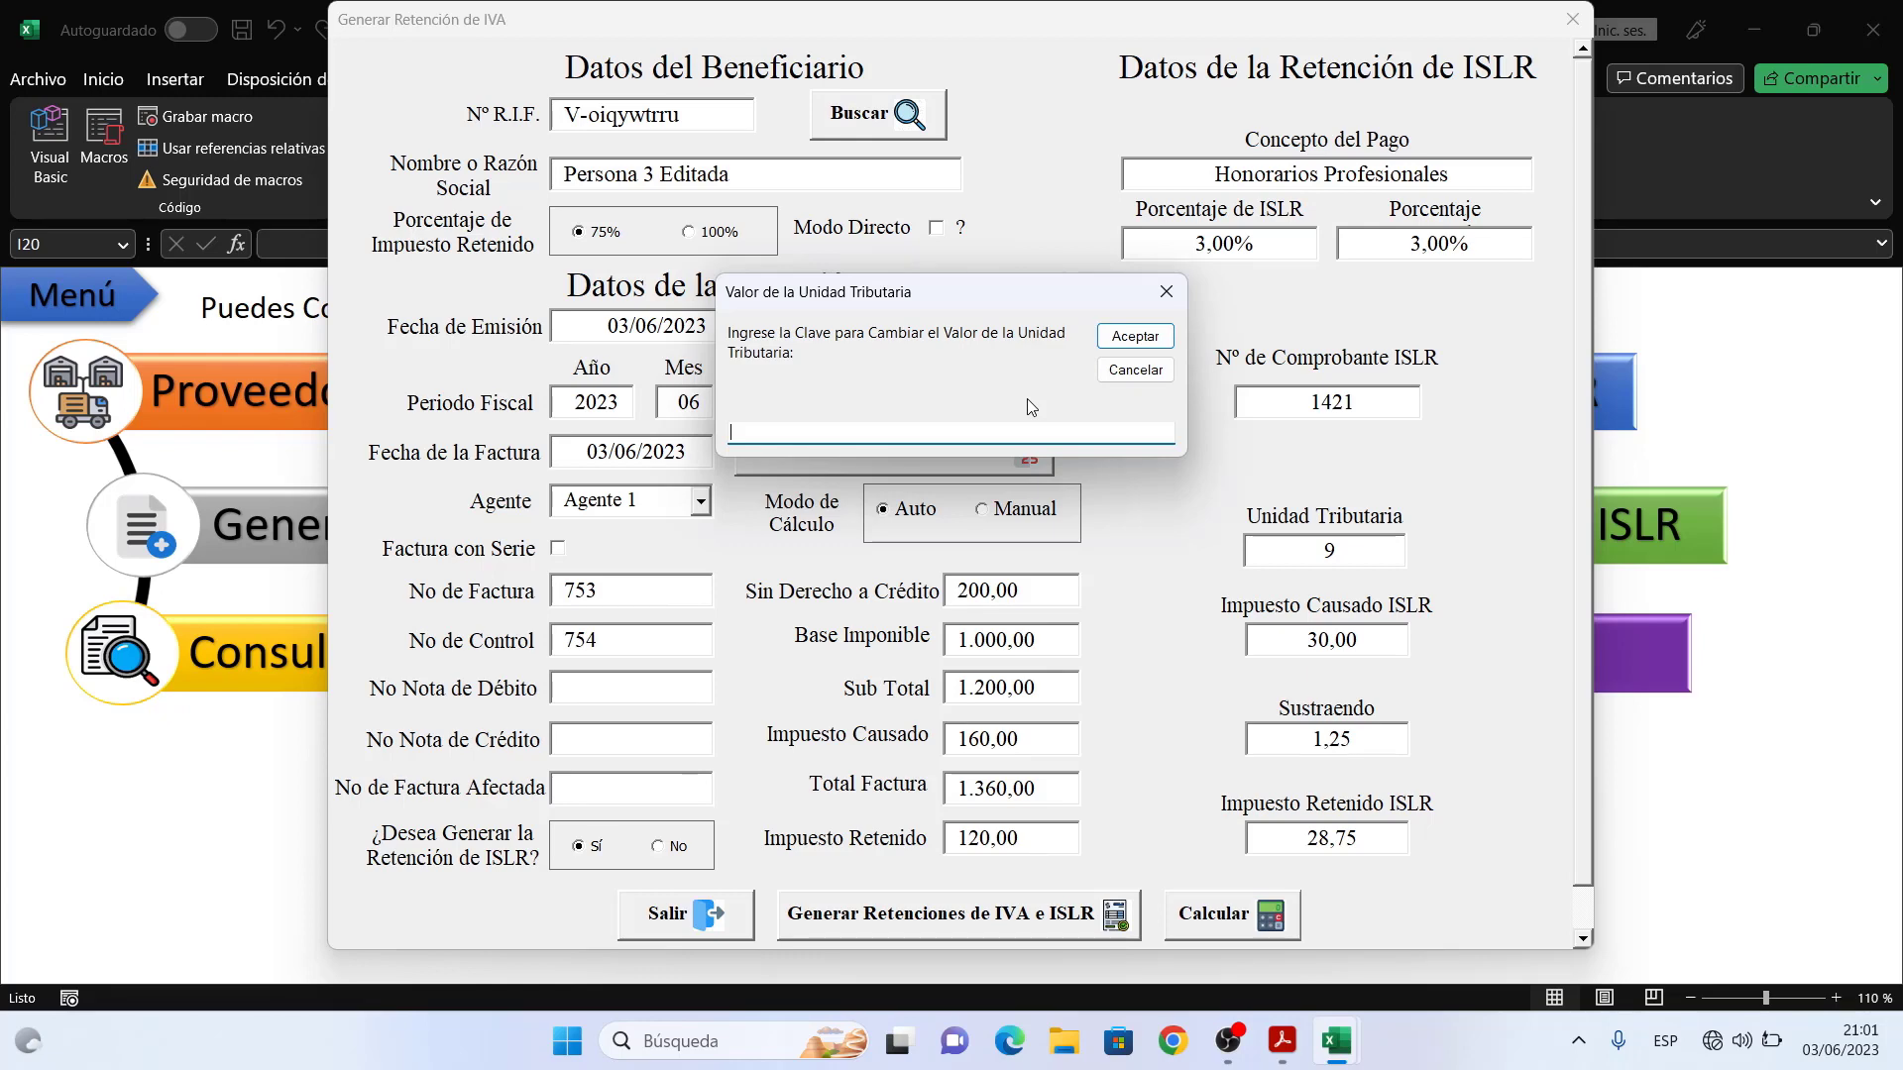
pyautogui.write('12345')
pyautogui.click(1135, 337)
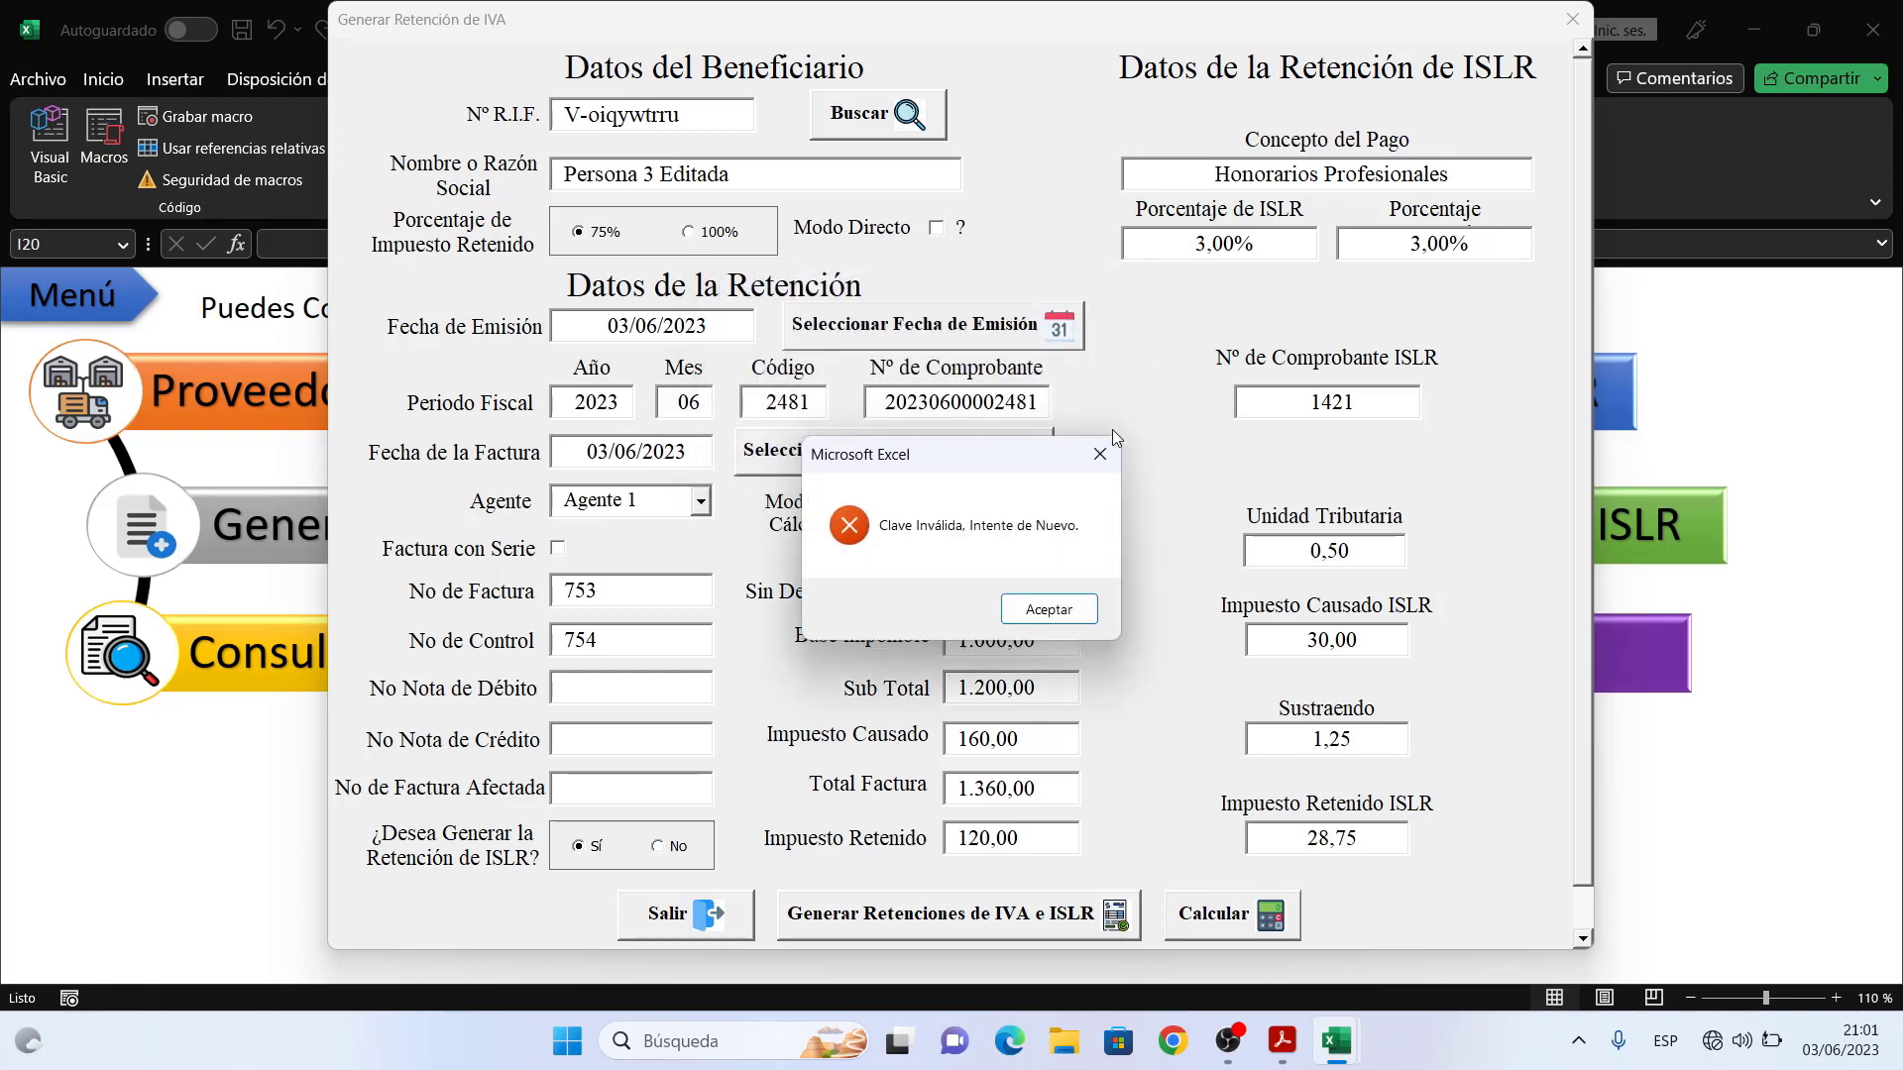
pyautogui.click(1074, 612)
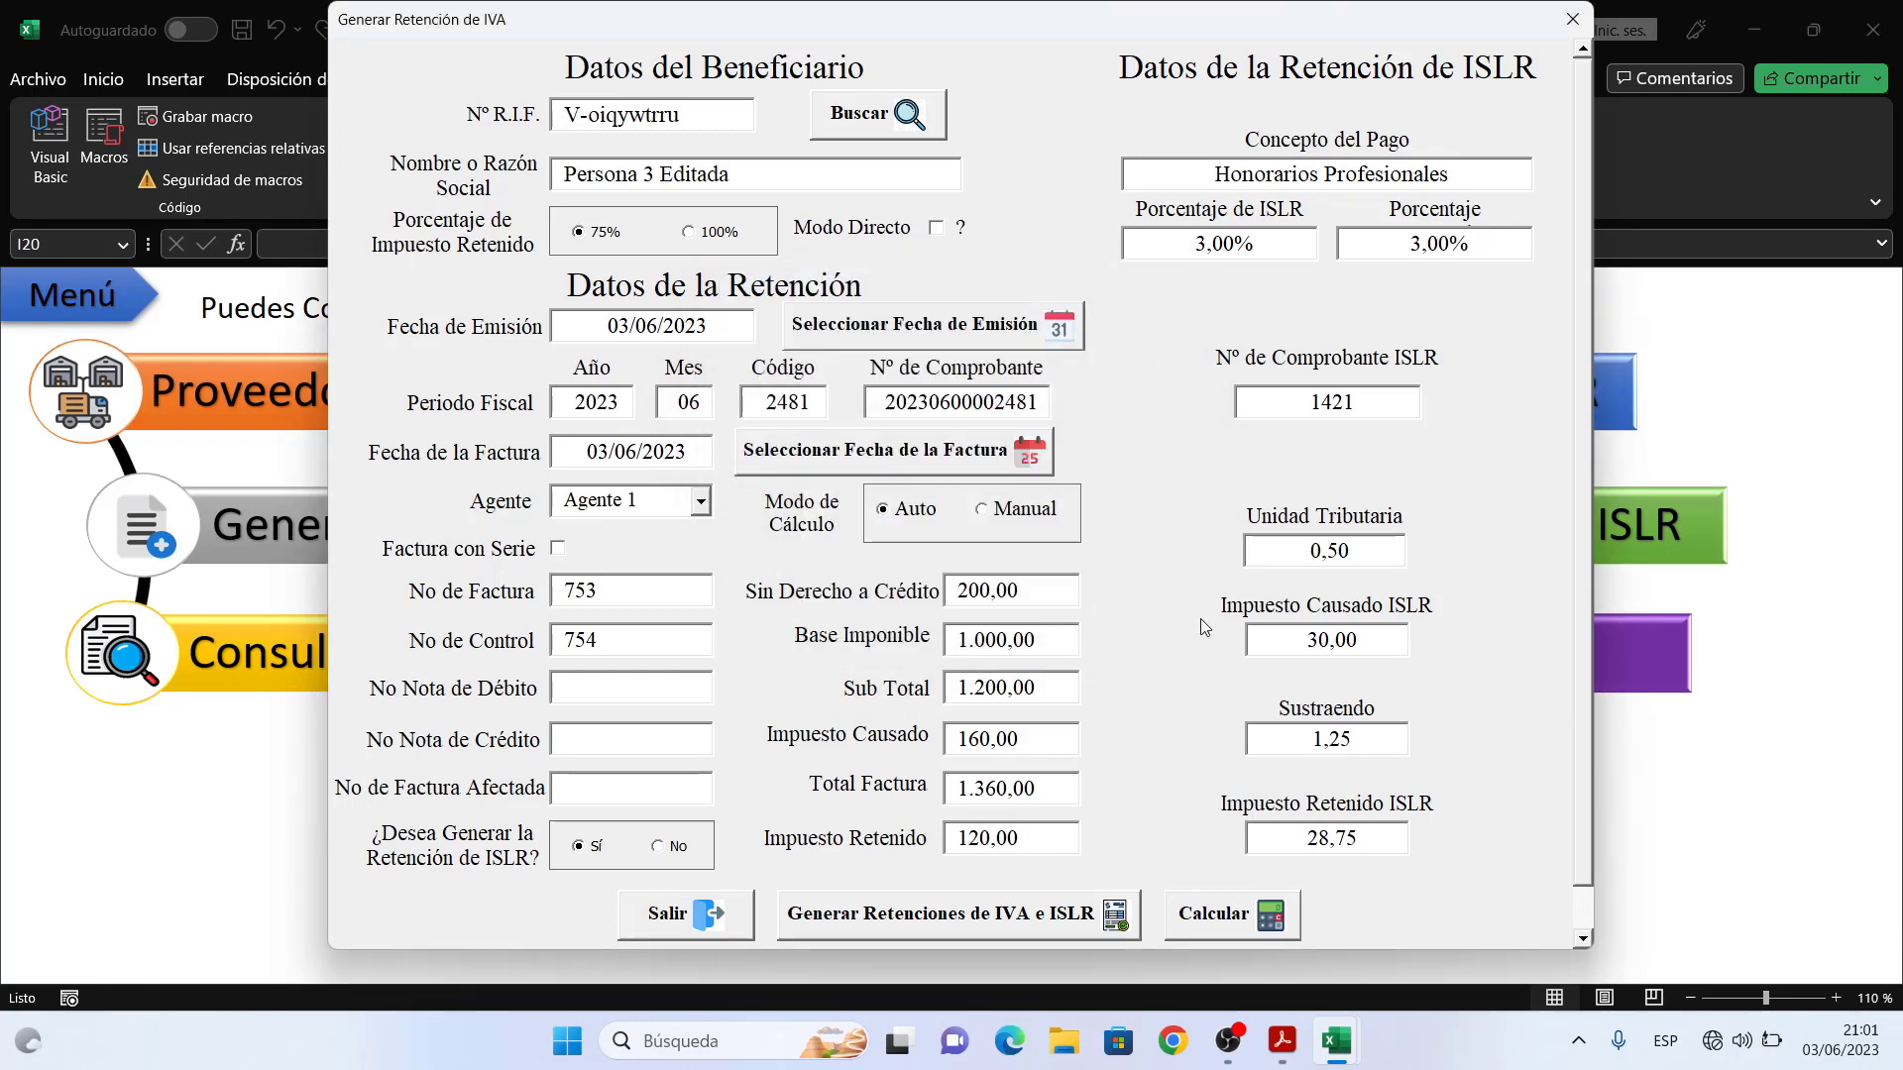
# - Re-enter 9 as the Unidad Tributaria and authorize it, applying 9,00 and clearing the amounts
pyautogui.doubleClick(1363, 548)
pyautogui.write('9')
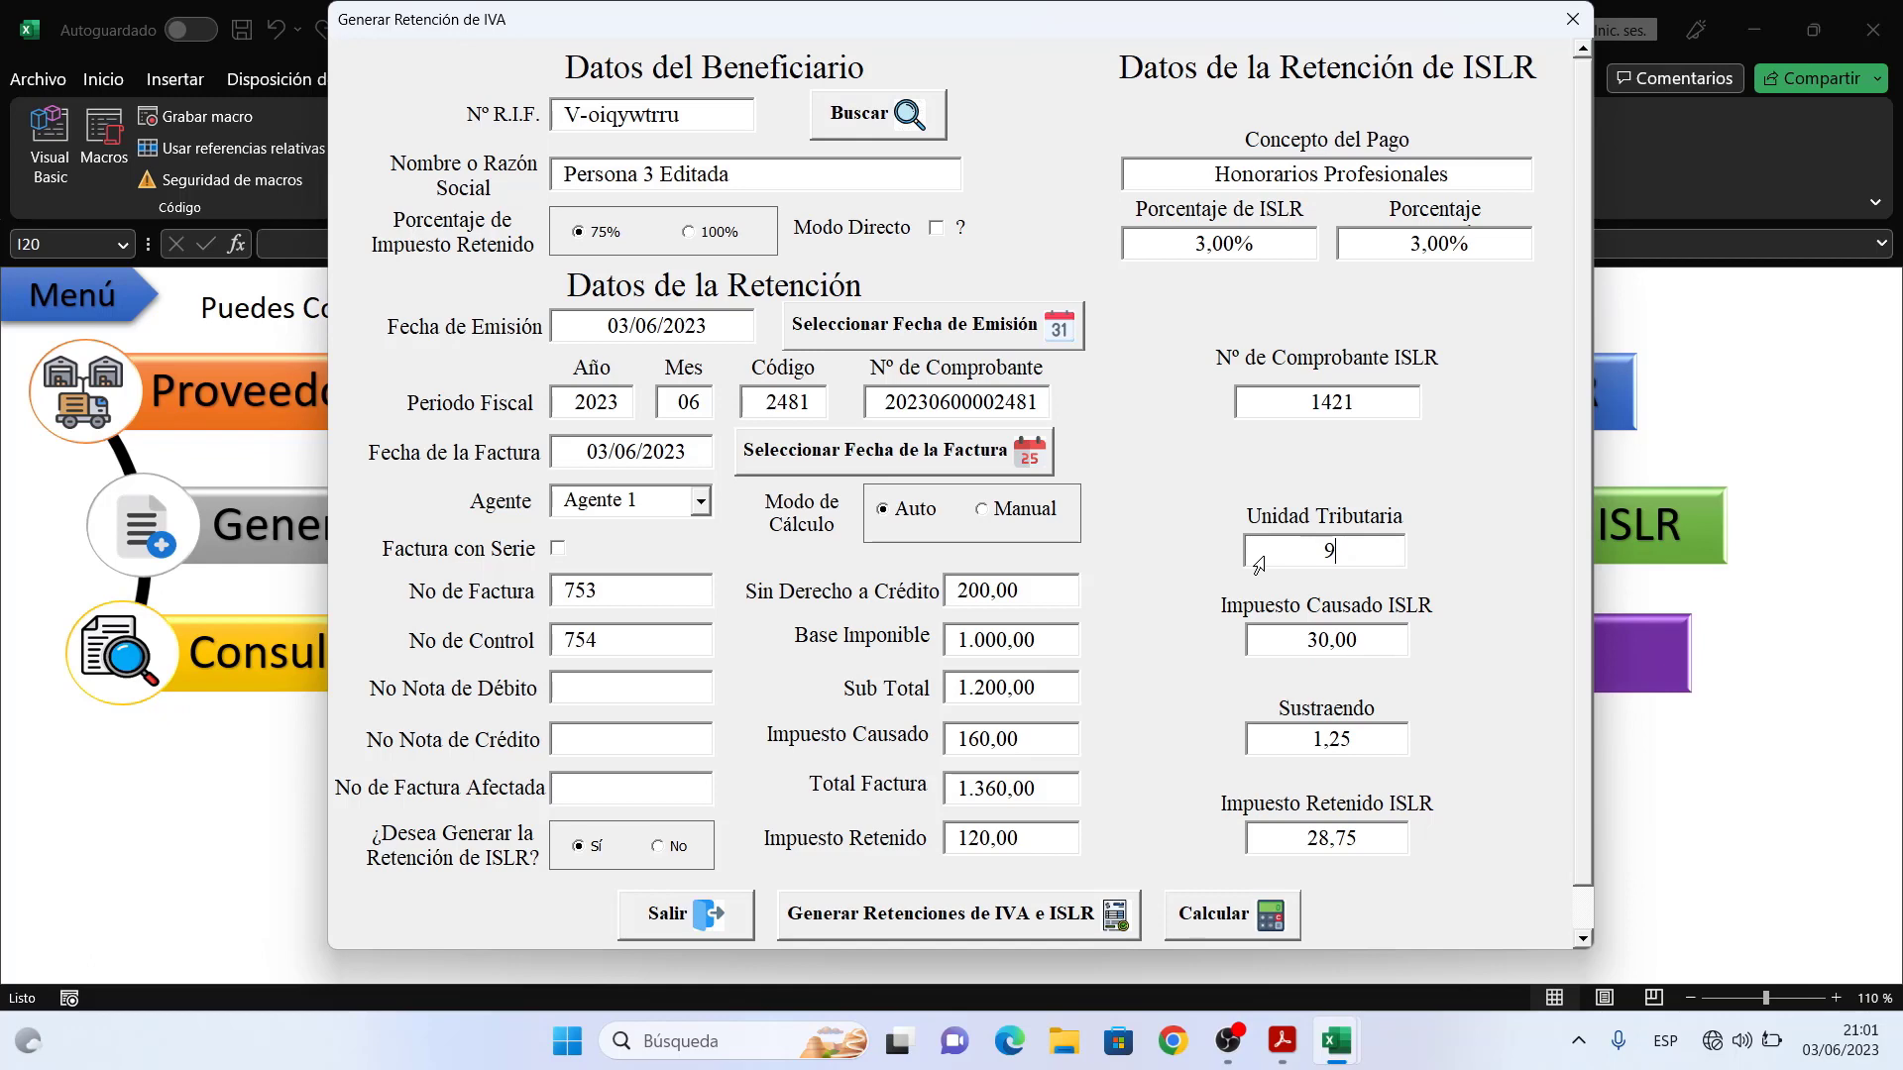
pyautogui.click(1365, 640)
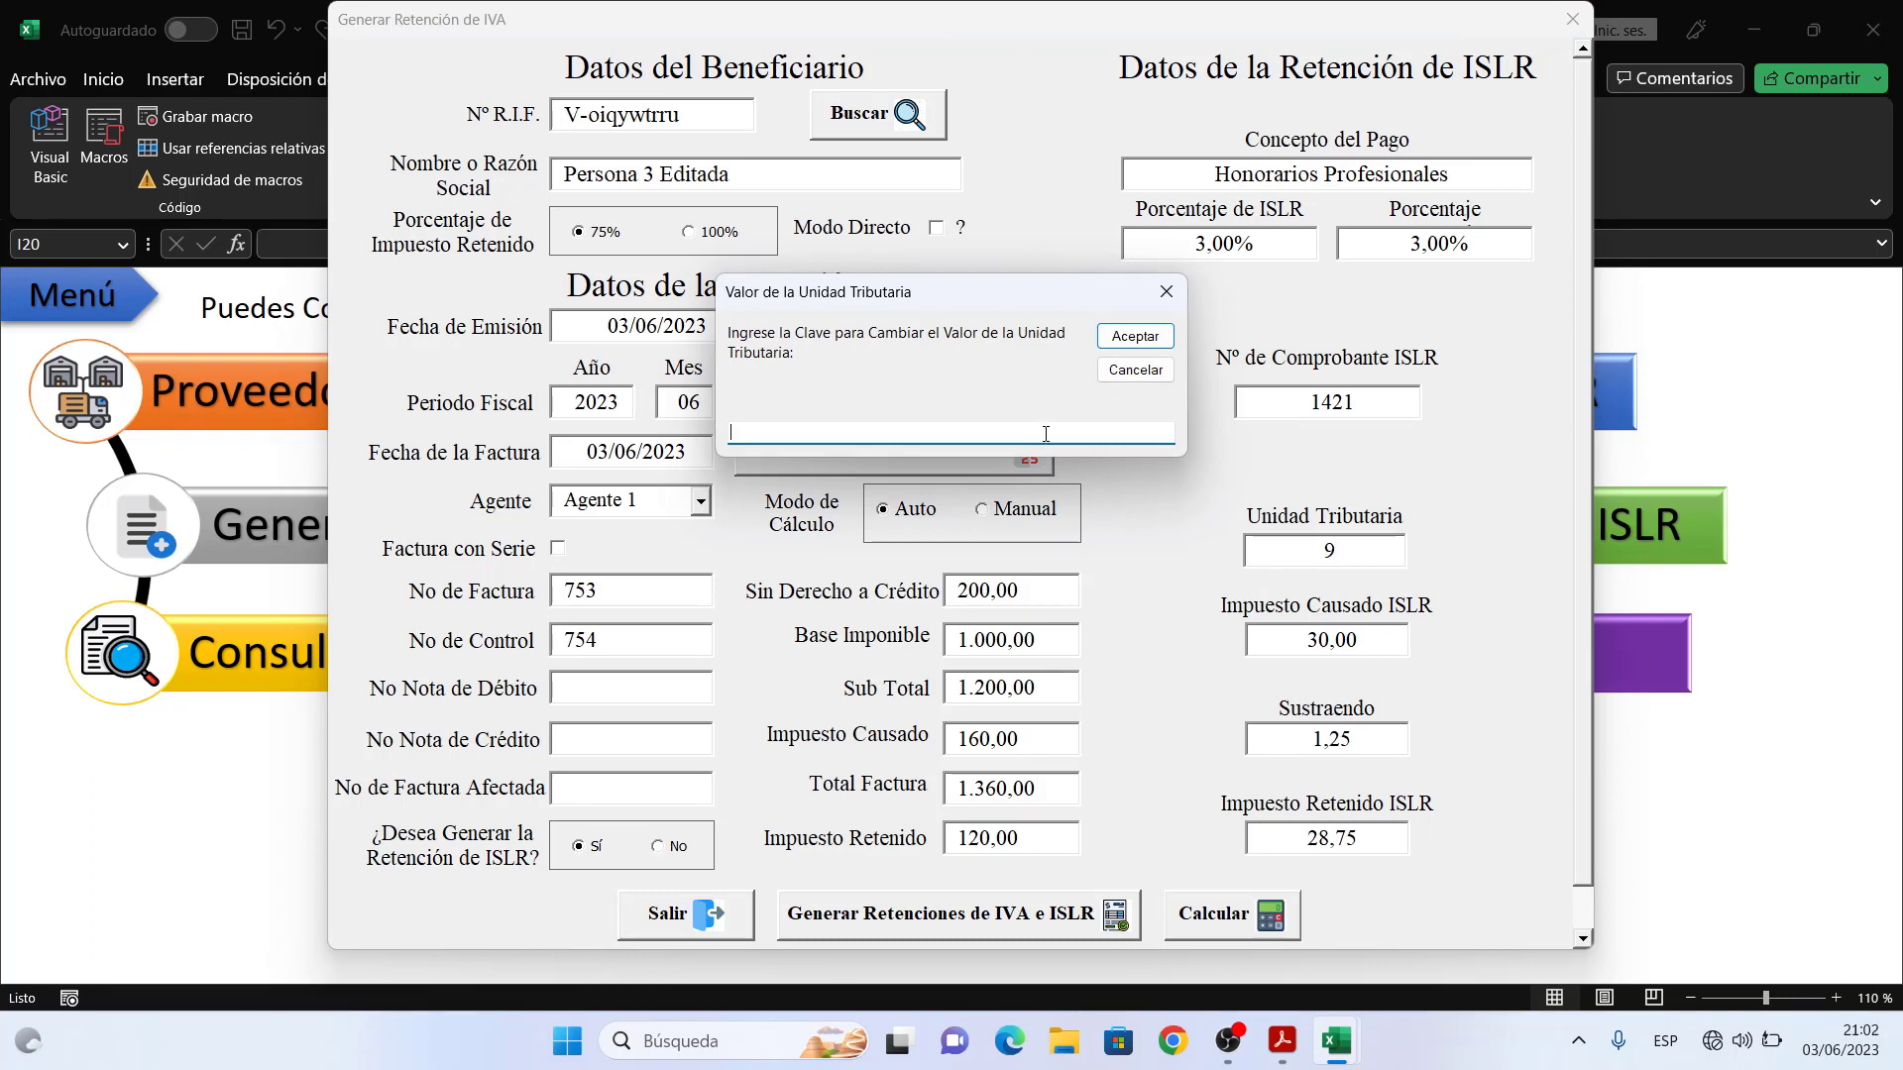
pyautogui.write('1234')
pyautogui.click(1153, 340)
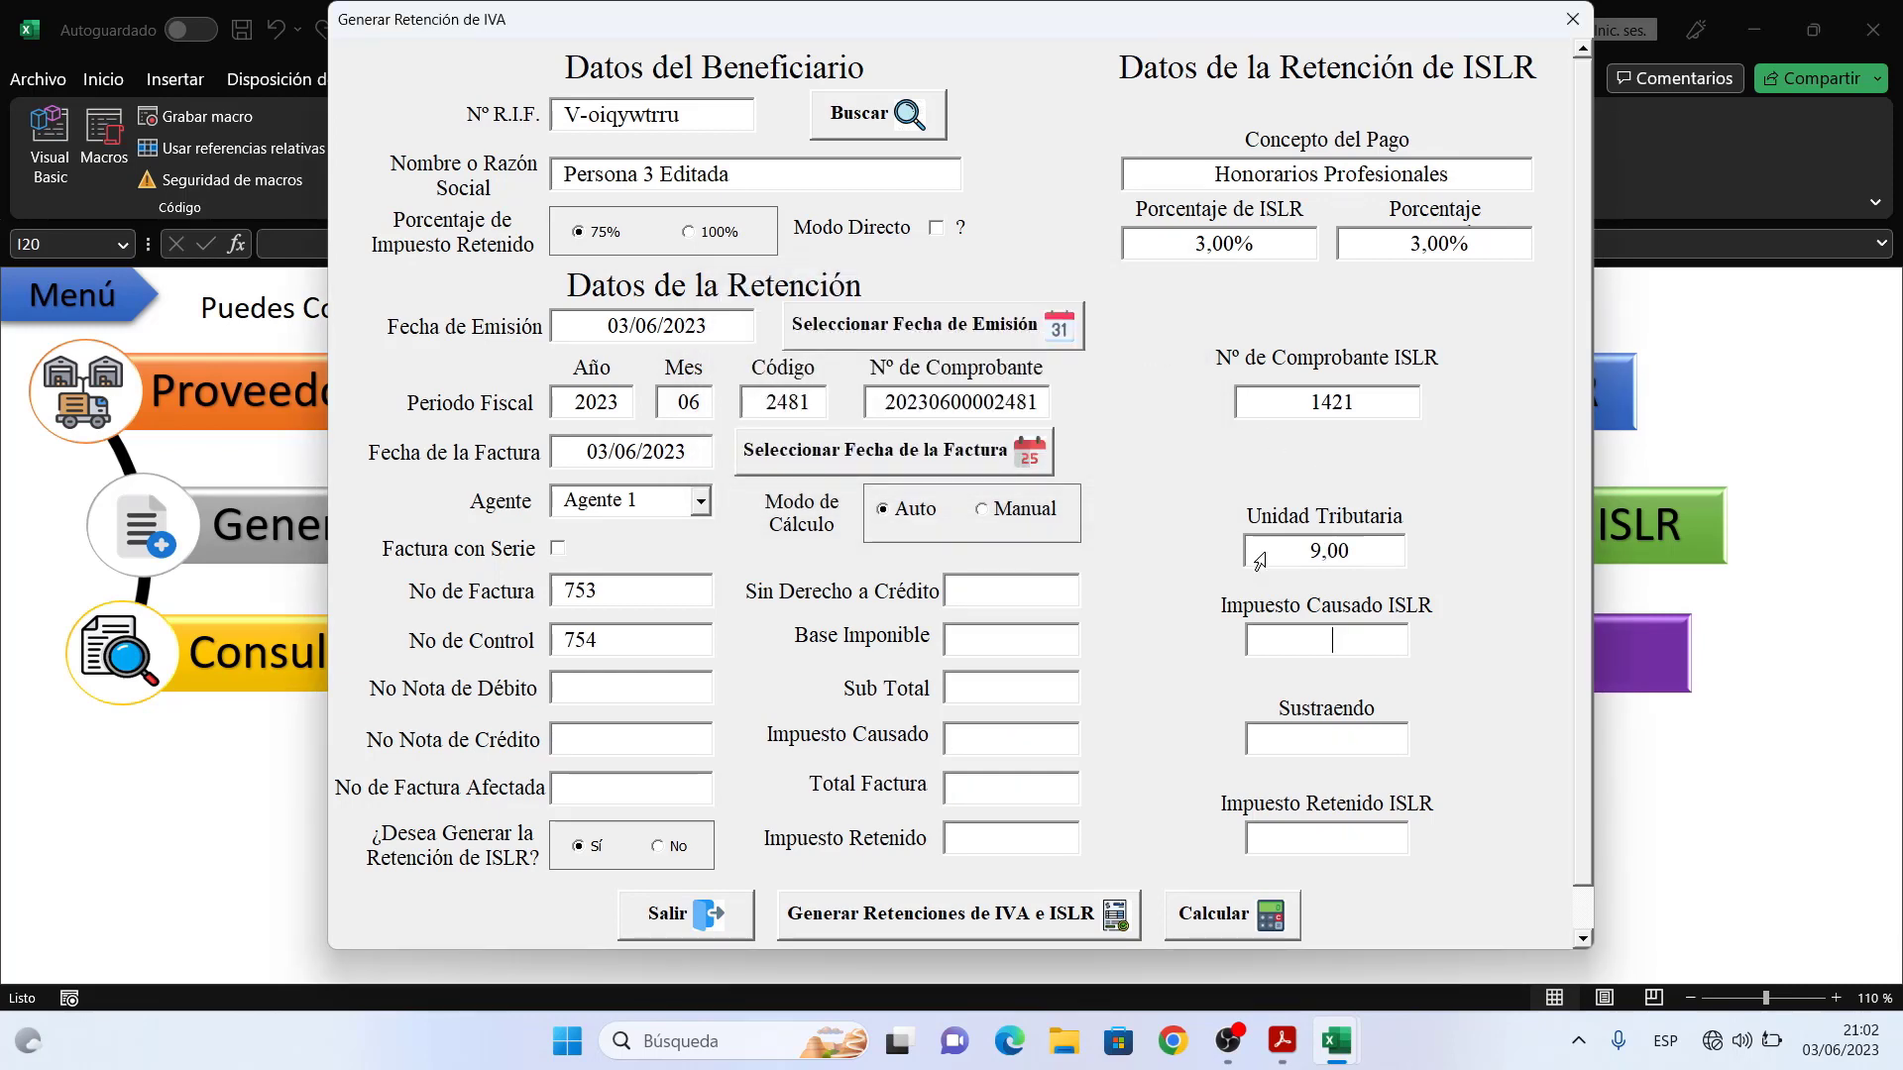
# - Enter 200 non-creditable and 1000 taxable base, calculate 7,50 ISLR withheld, and generate both retentions
pyautogui.click(1035, 592)
pyautogui.write('200')
pyautogui.press('Tab')
pyautogui.write('1000')
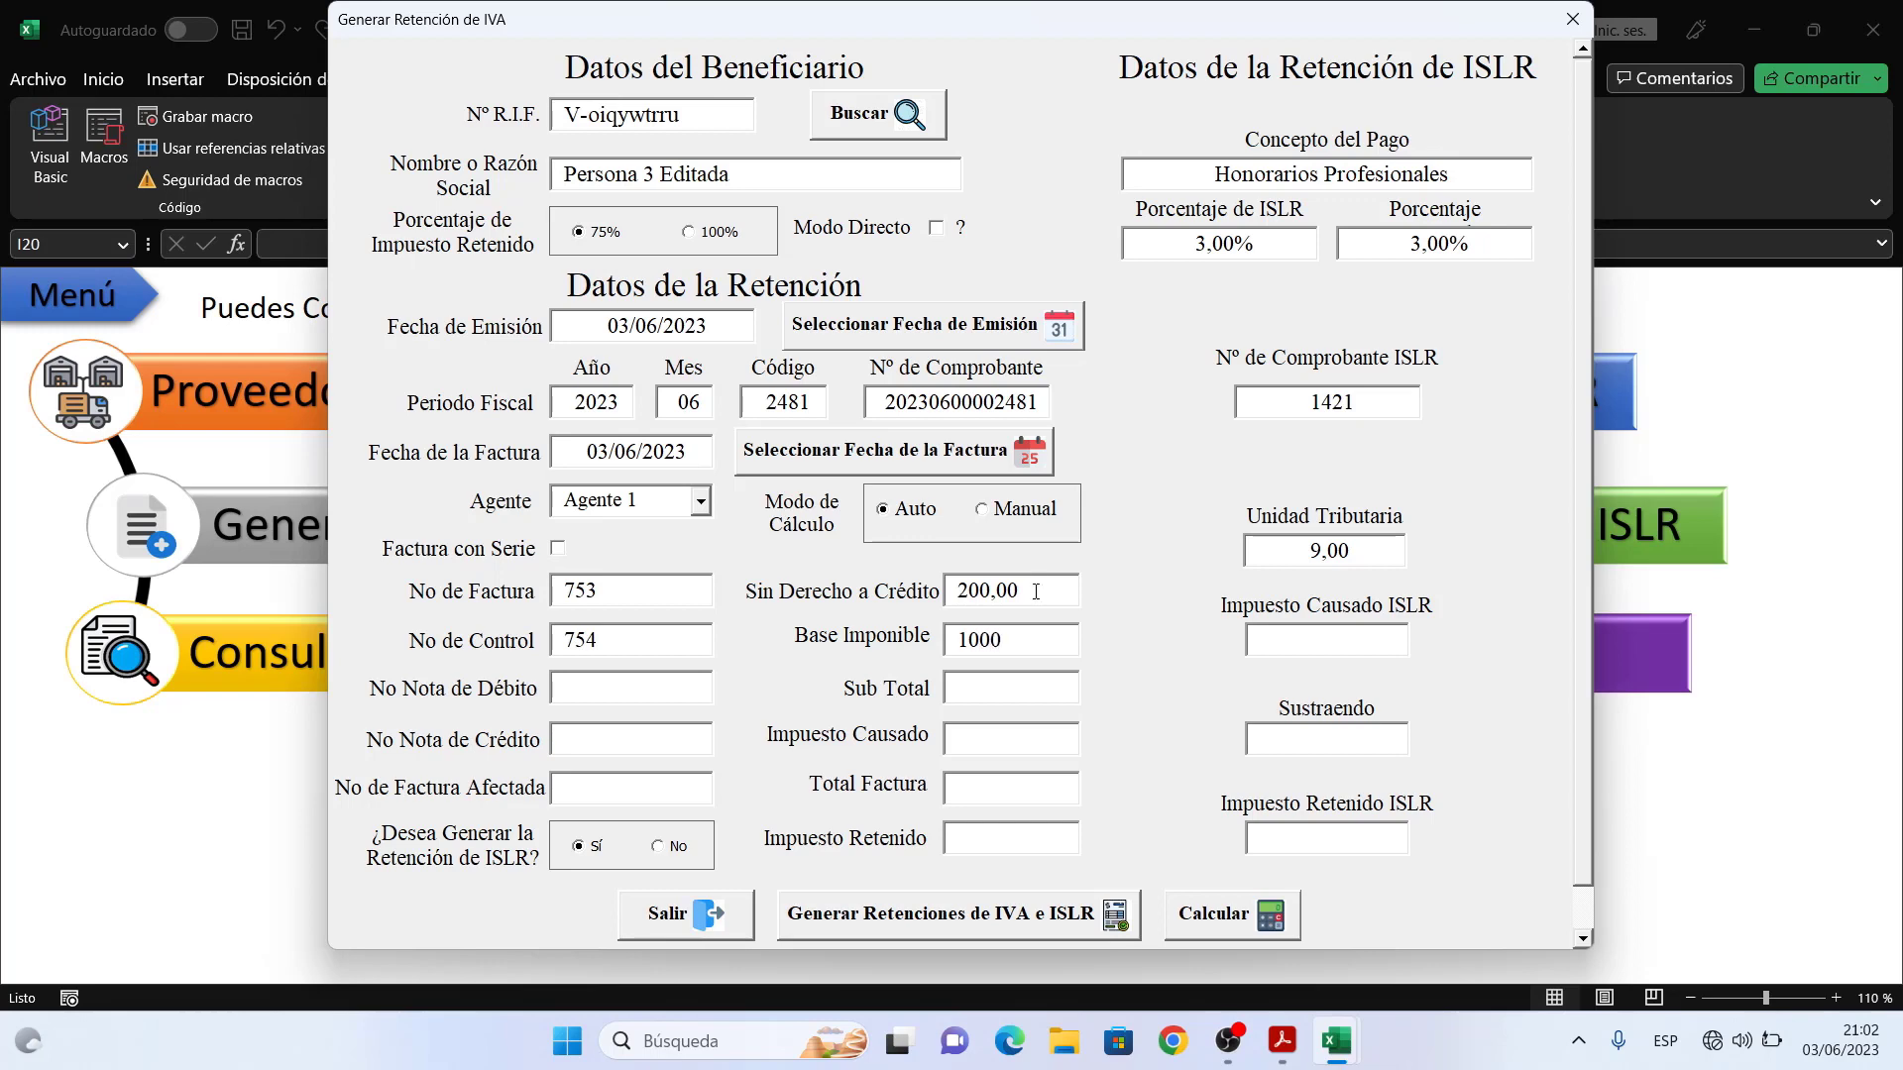
pyautogui.press('Tab')
pyautogui.click(1247, 921)
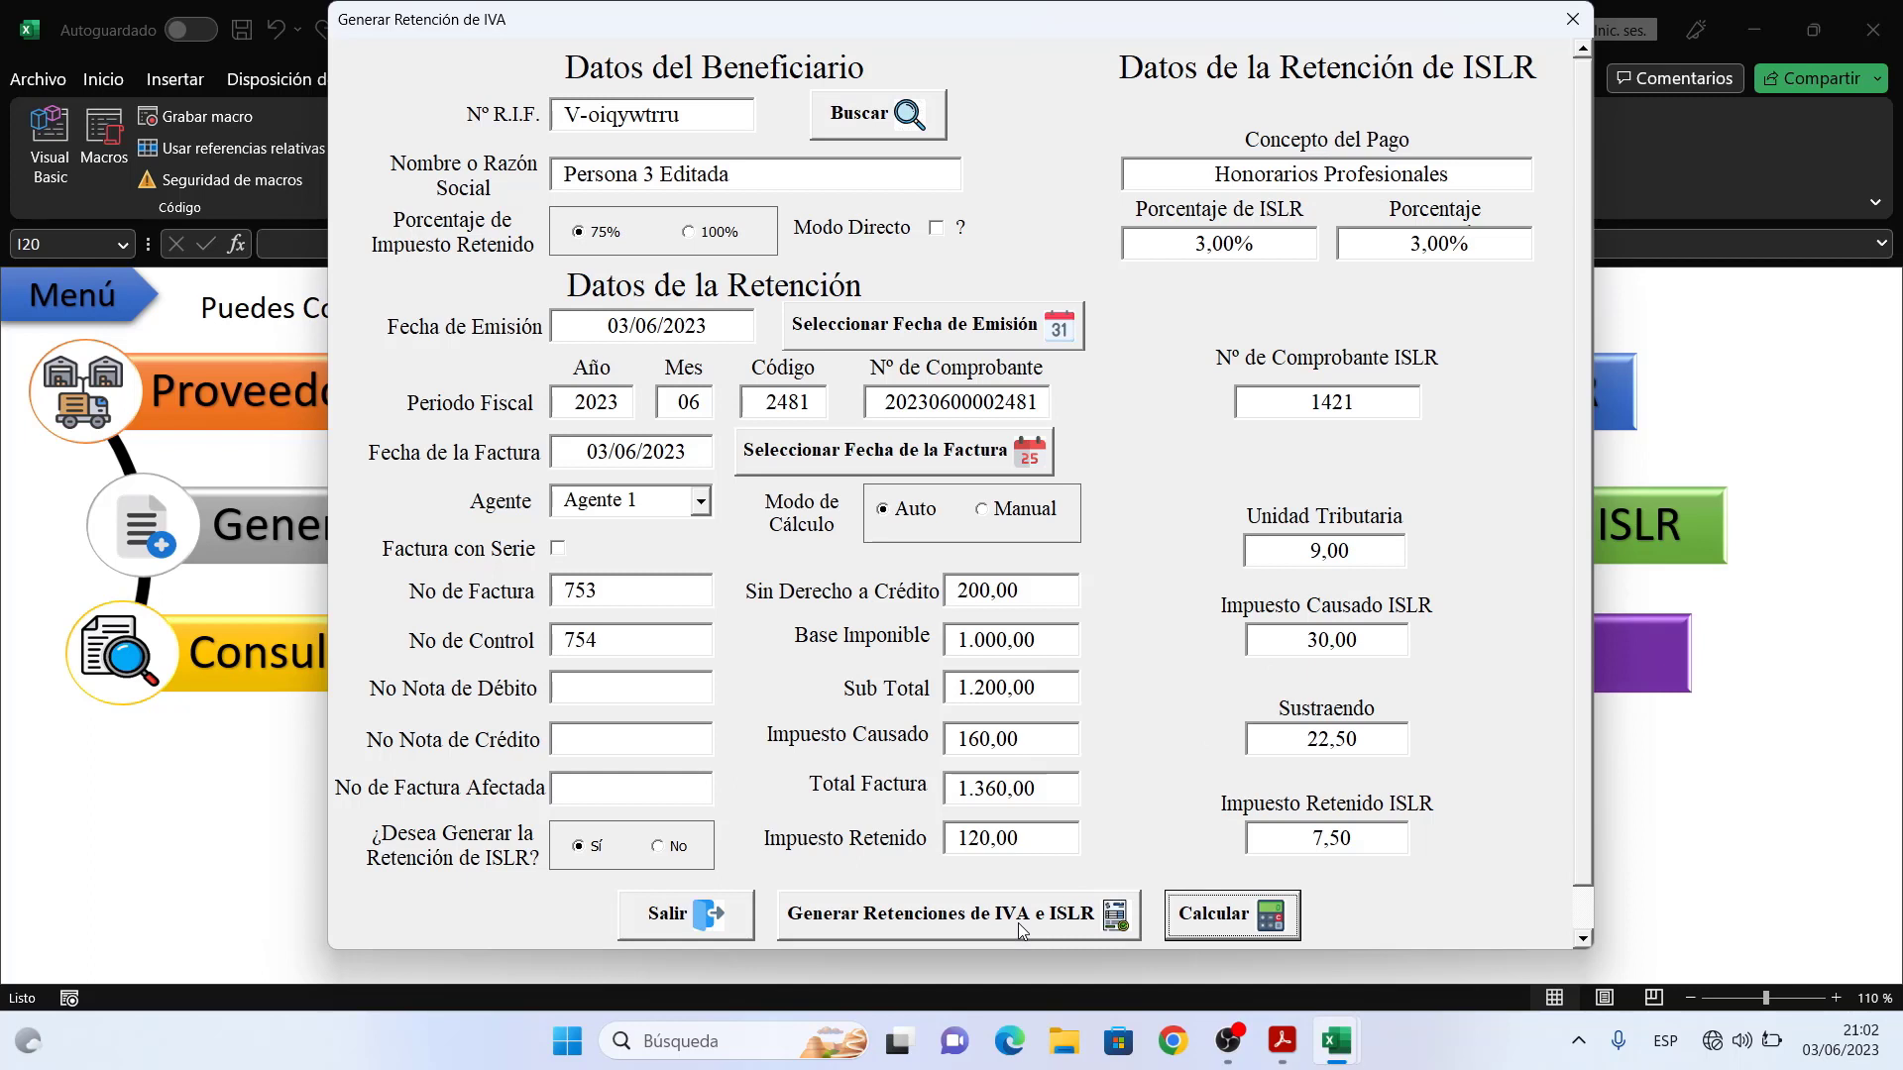
pyautogui.click(1019, 924)
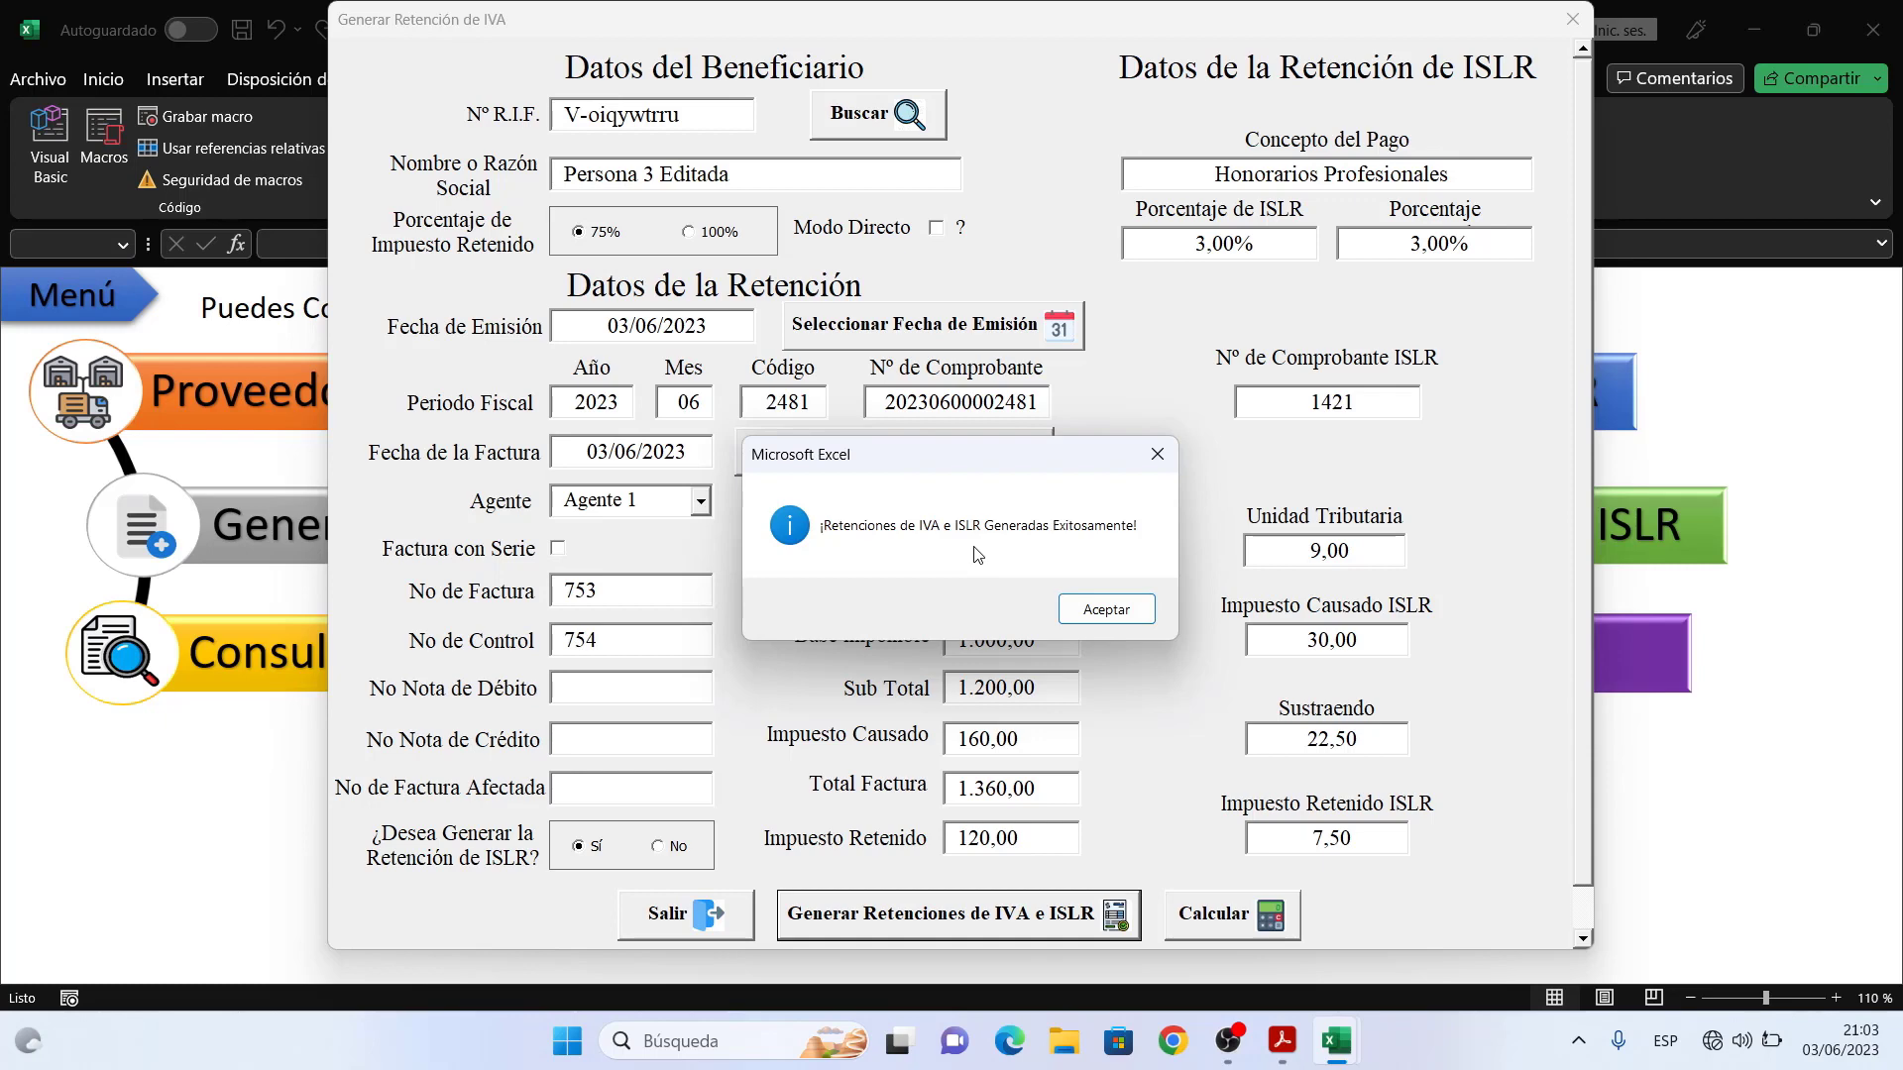
# - Export the IVA and ISLR retention vouchers together as one PDF saved to the desktop
pyautogui.click(1101, 603)
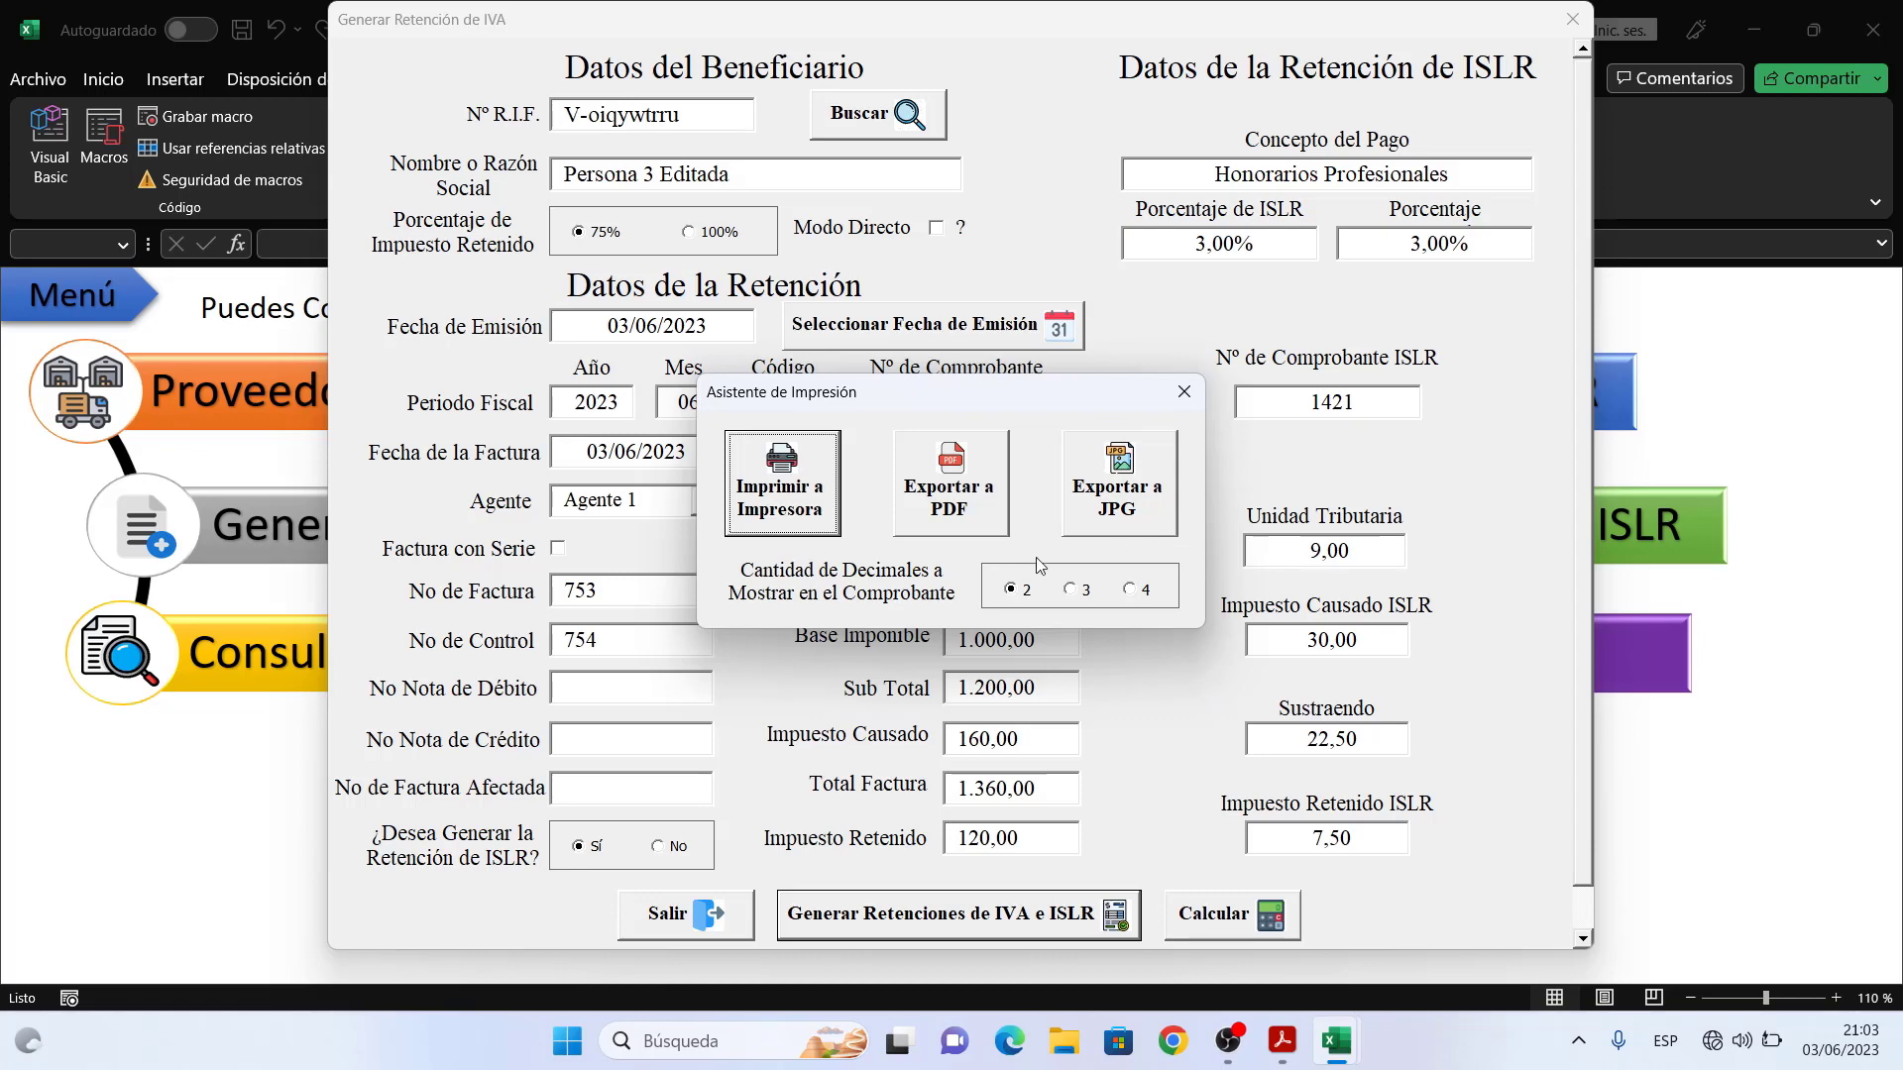
pyautogui.click(958, 479)
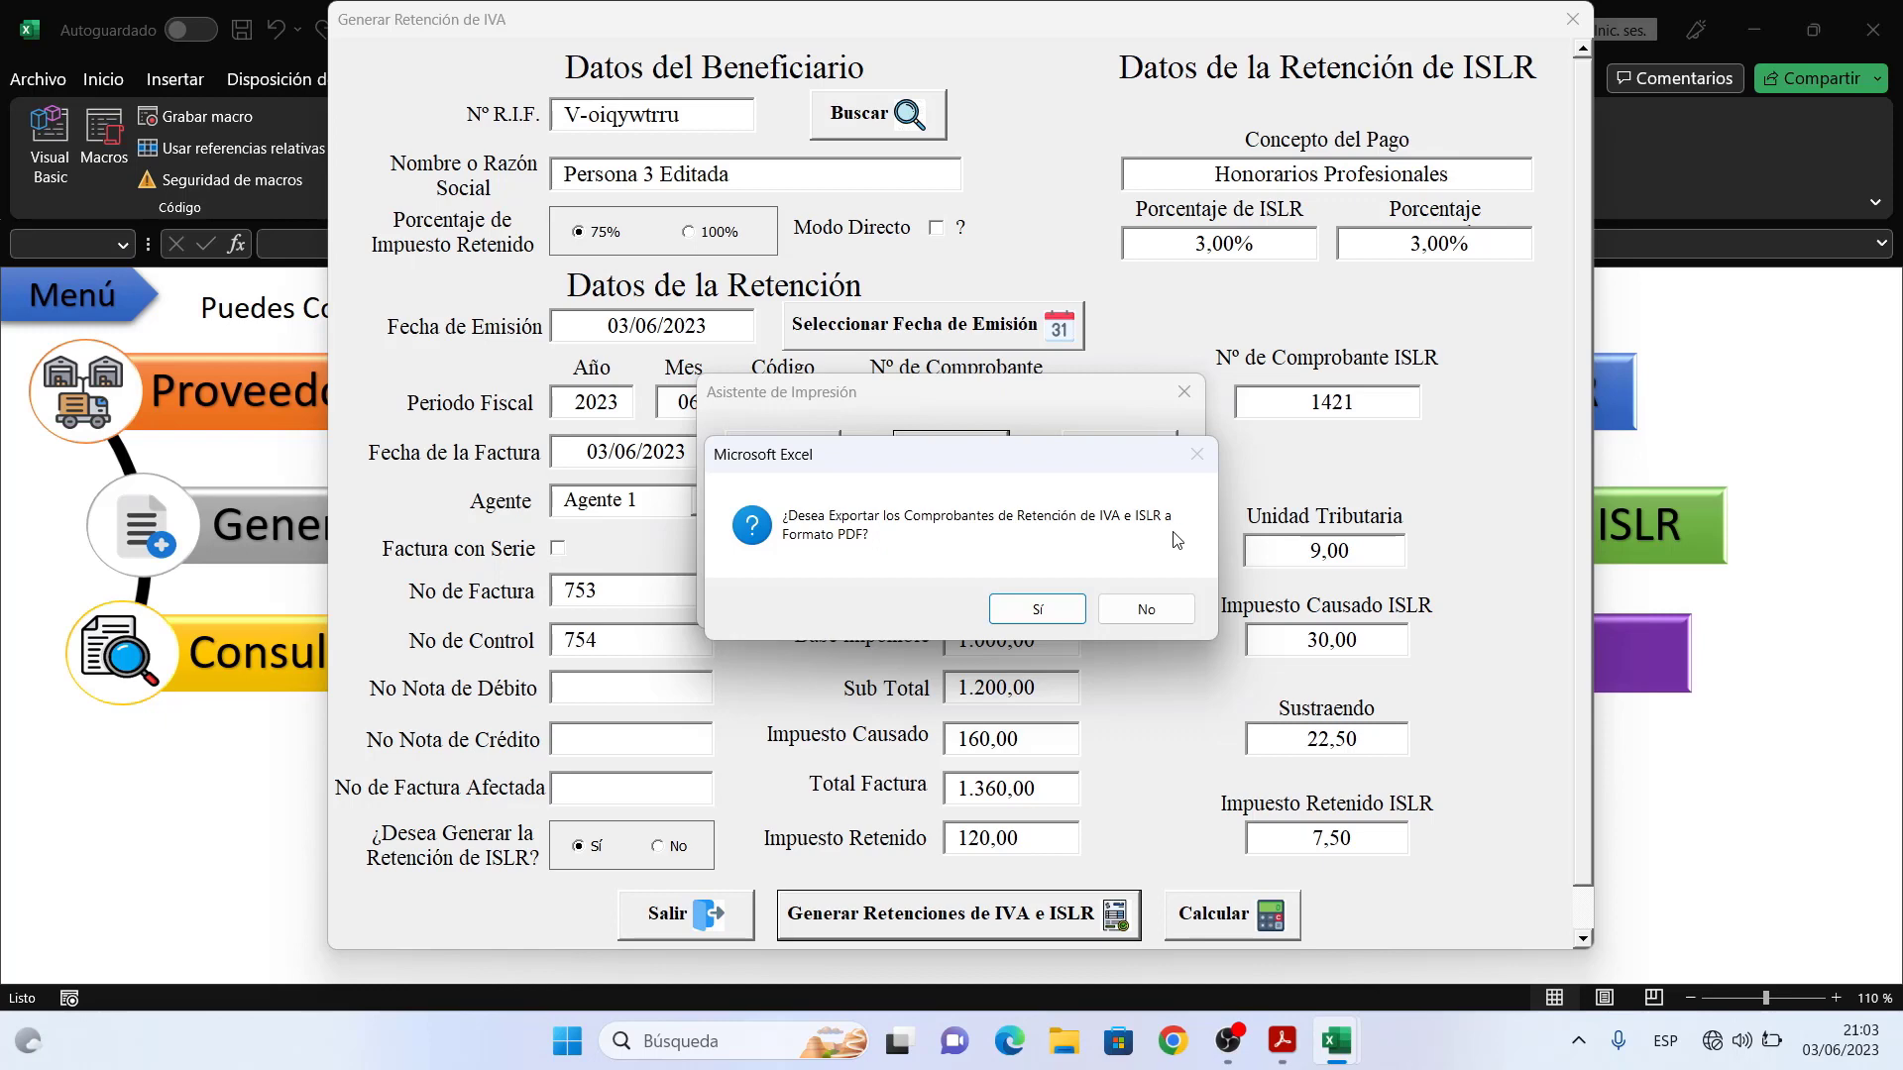
pyautogui.click(1037, 609)
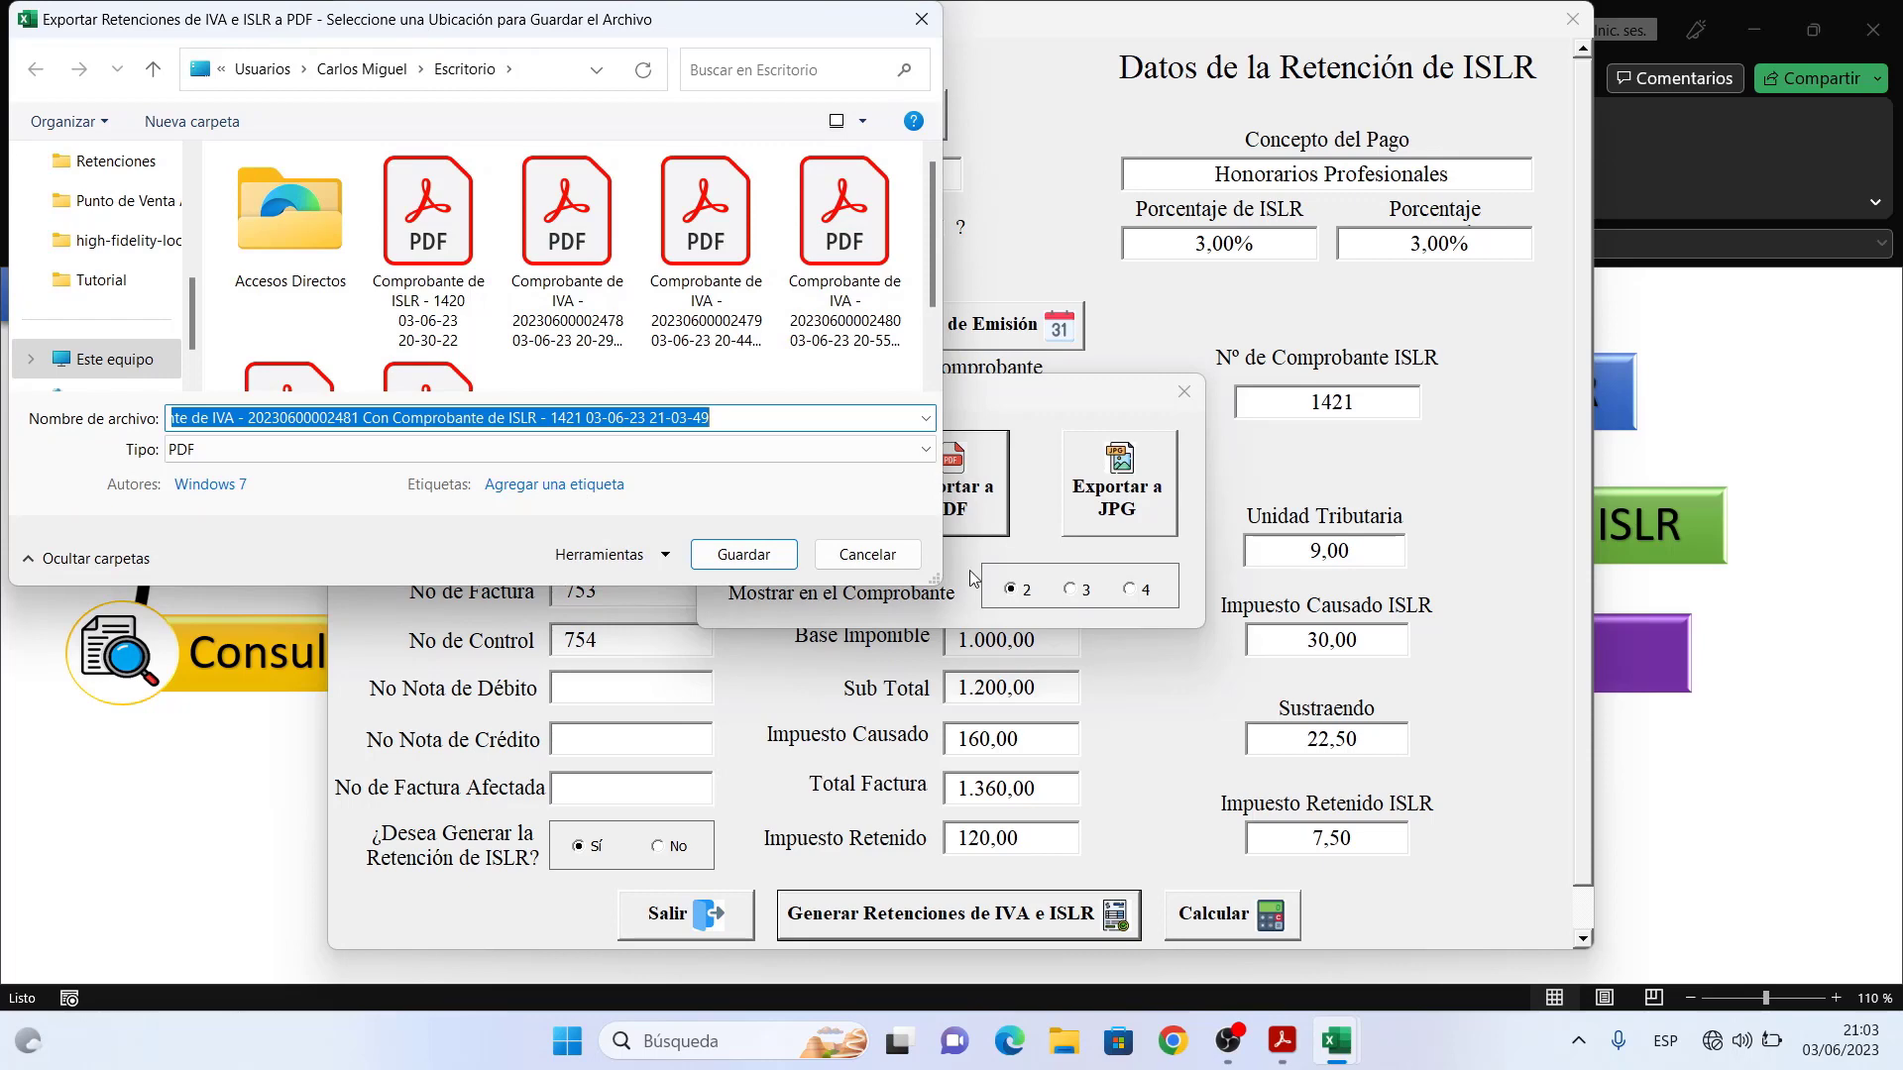
pyautogui.click(743, 555)
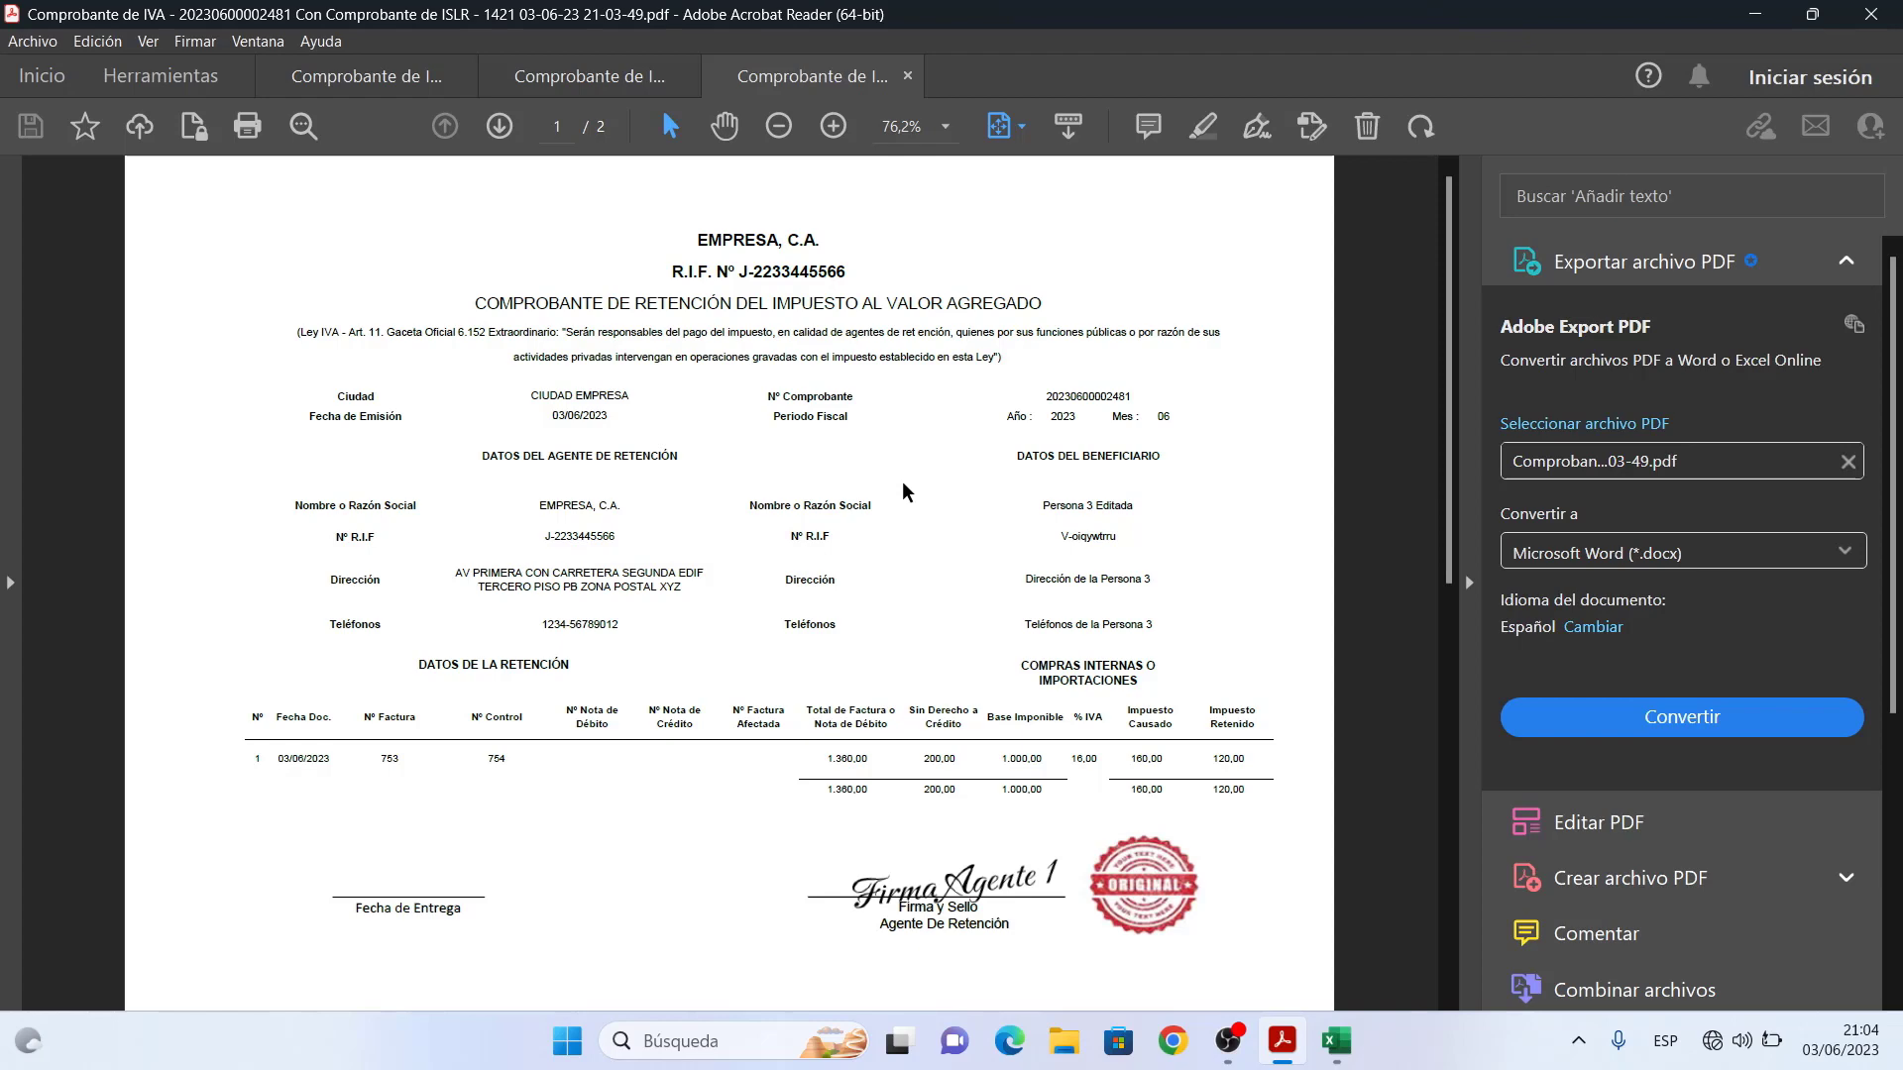
# - Zoom in on the voucher PDF in Acrobat Reader with the side panel collapsed
pyautogui.click(724, 127)
pyautogui.click(832, 128)
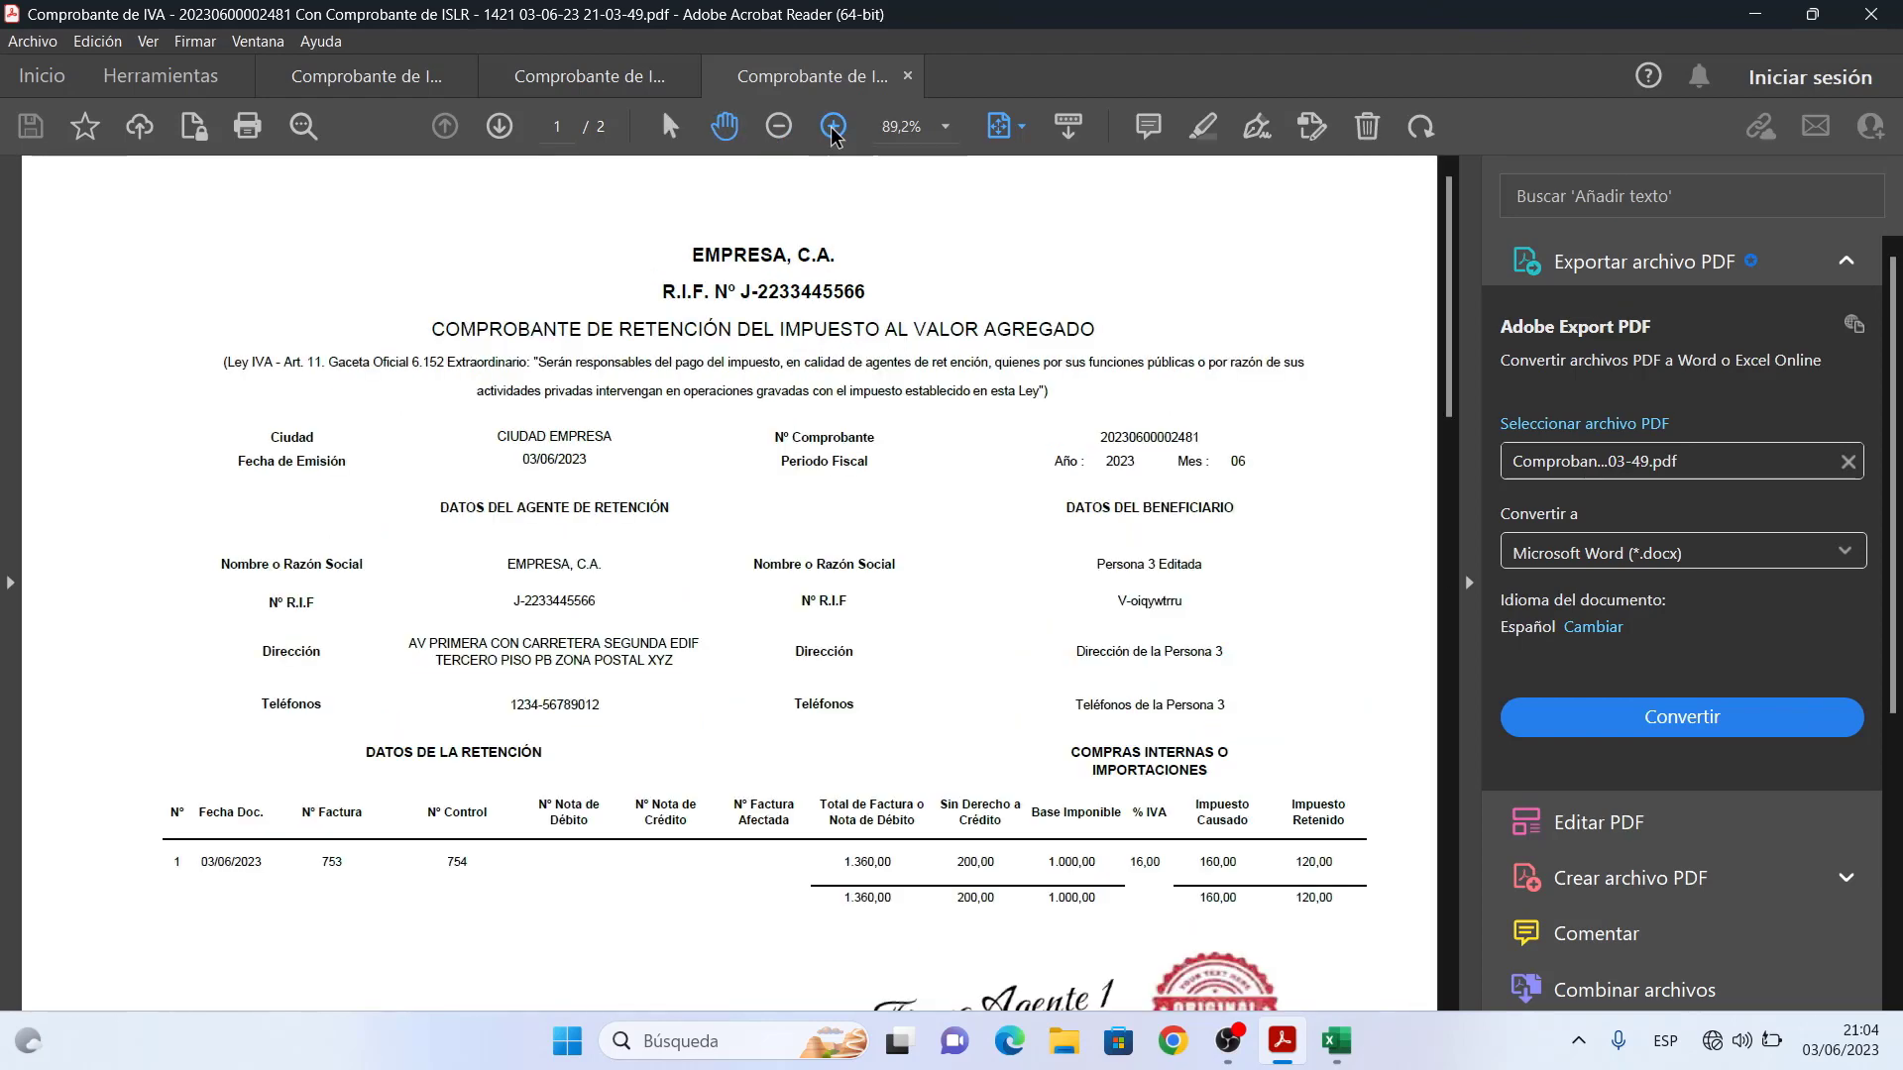
pyautogui.click(1471, 582)
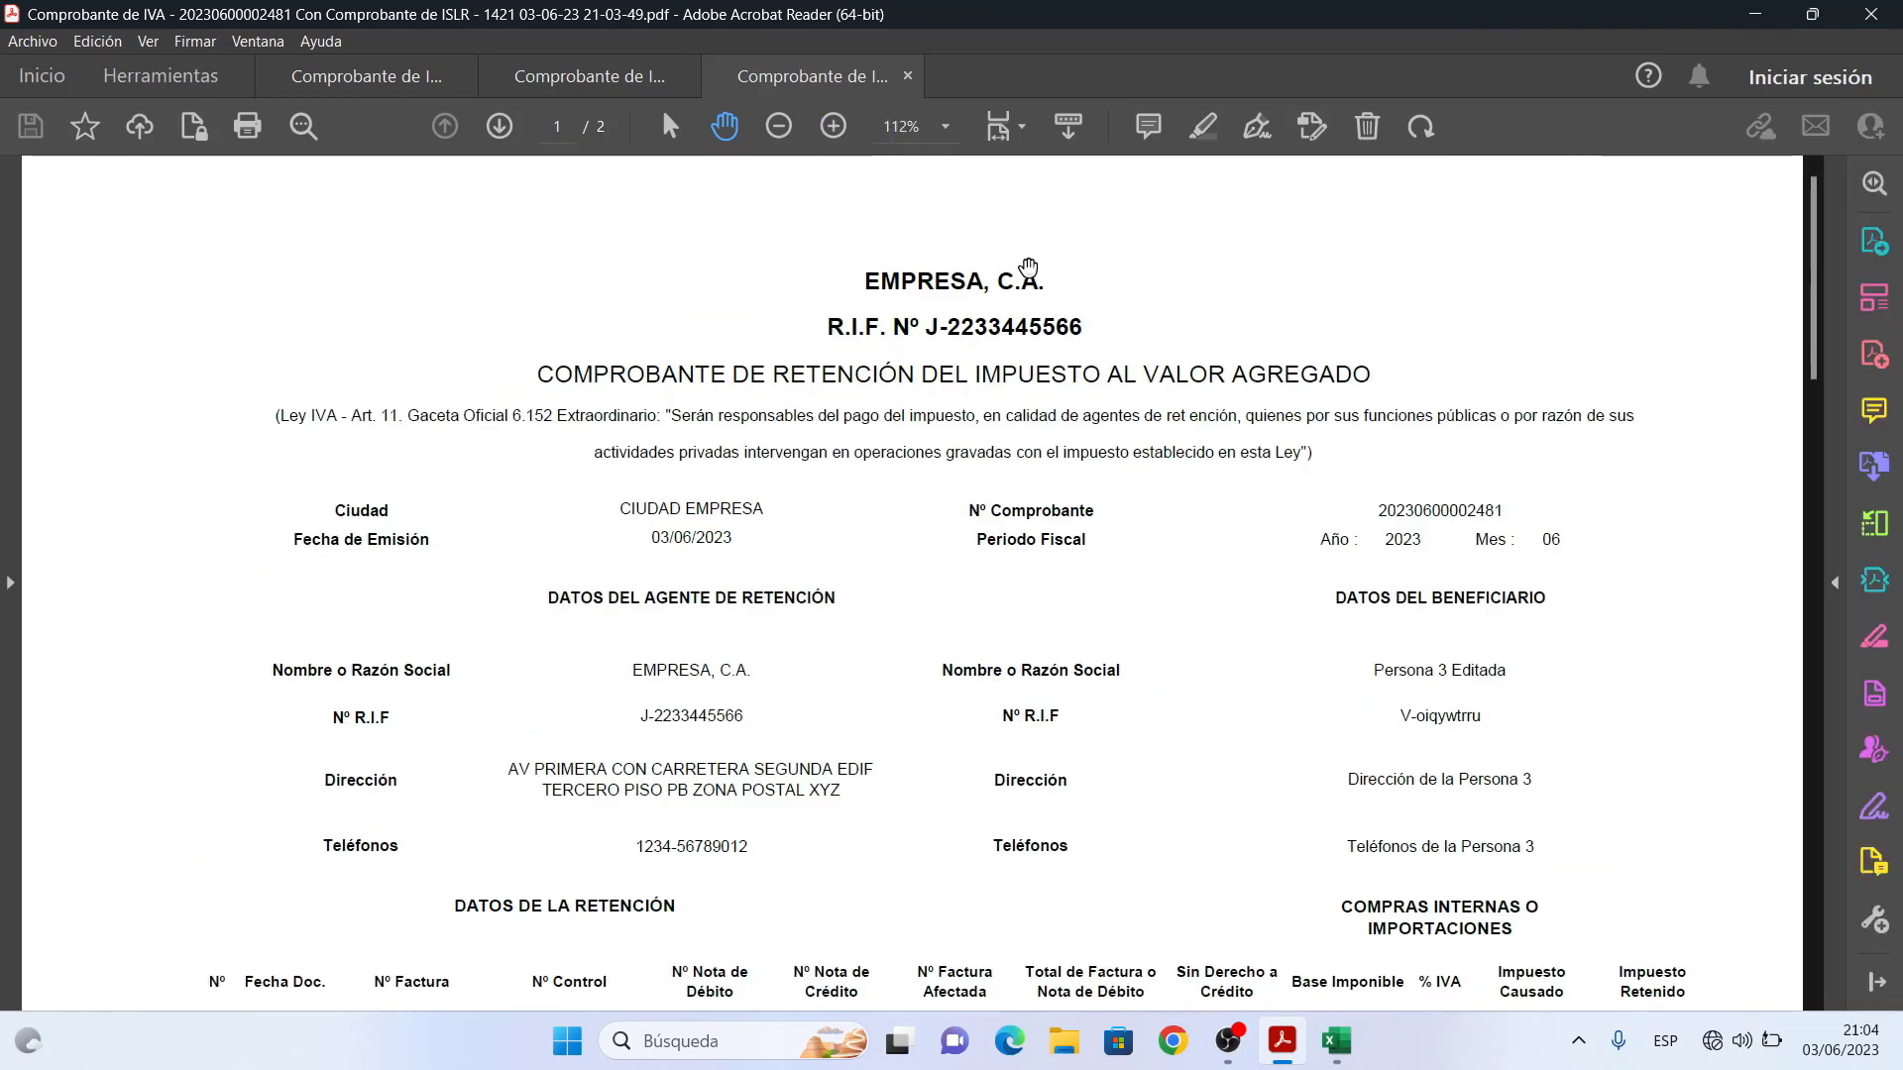
pyautogui.moveTo(1189, 581); pyautogui.dragTo(1210, 247)
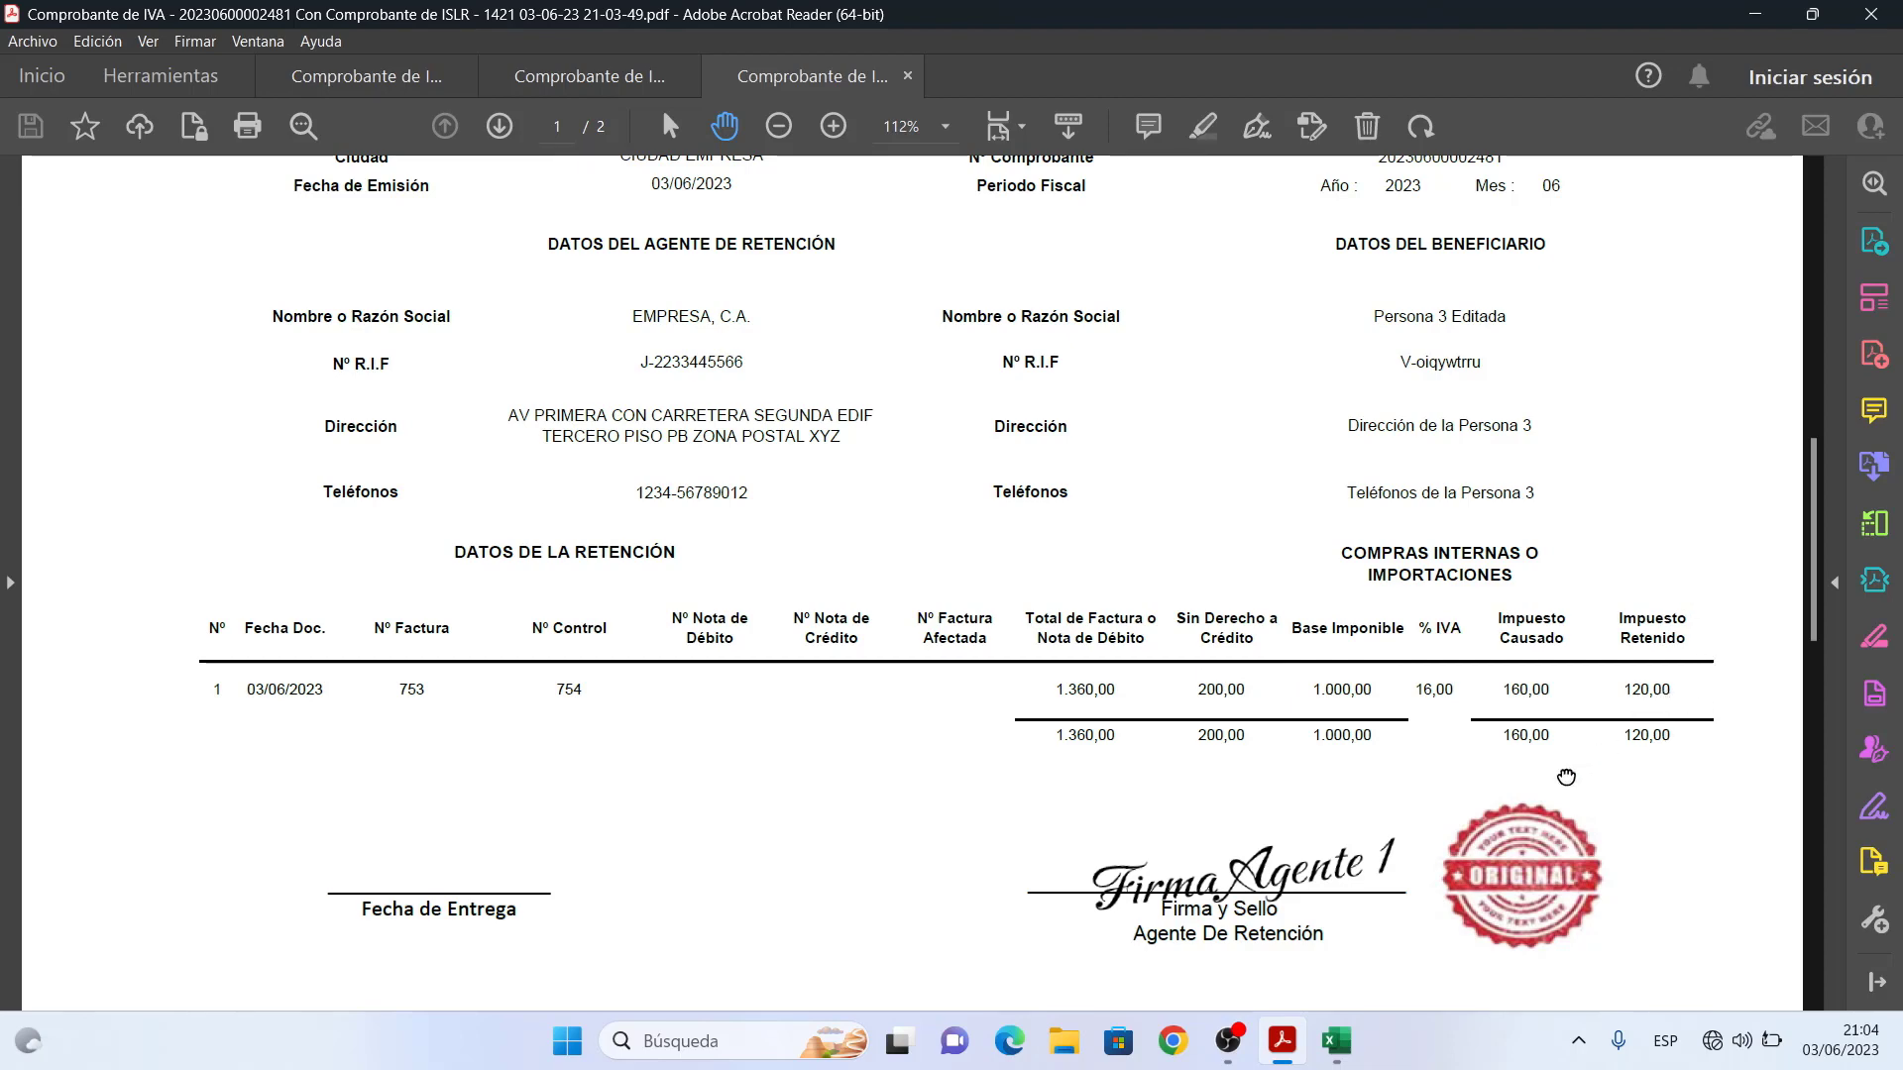
# - Scroll through voucher pages 1 and 2, then minimise Acrobat Reader
pyautogui.scroll(-1, 1563, 777)
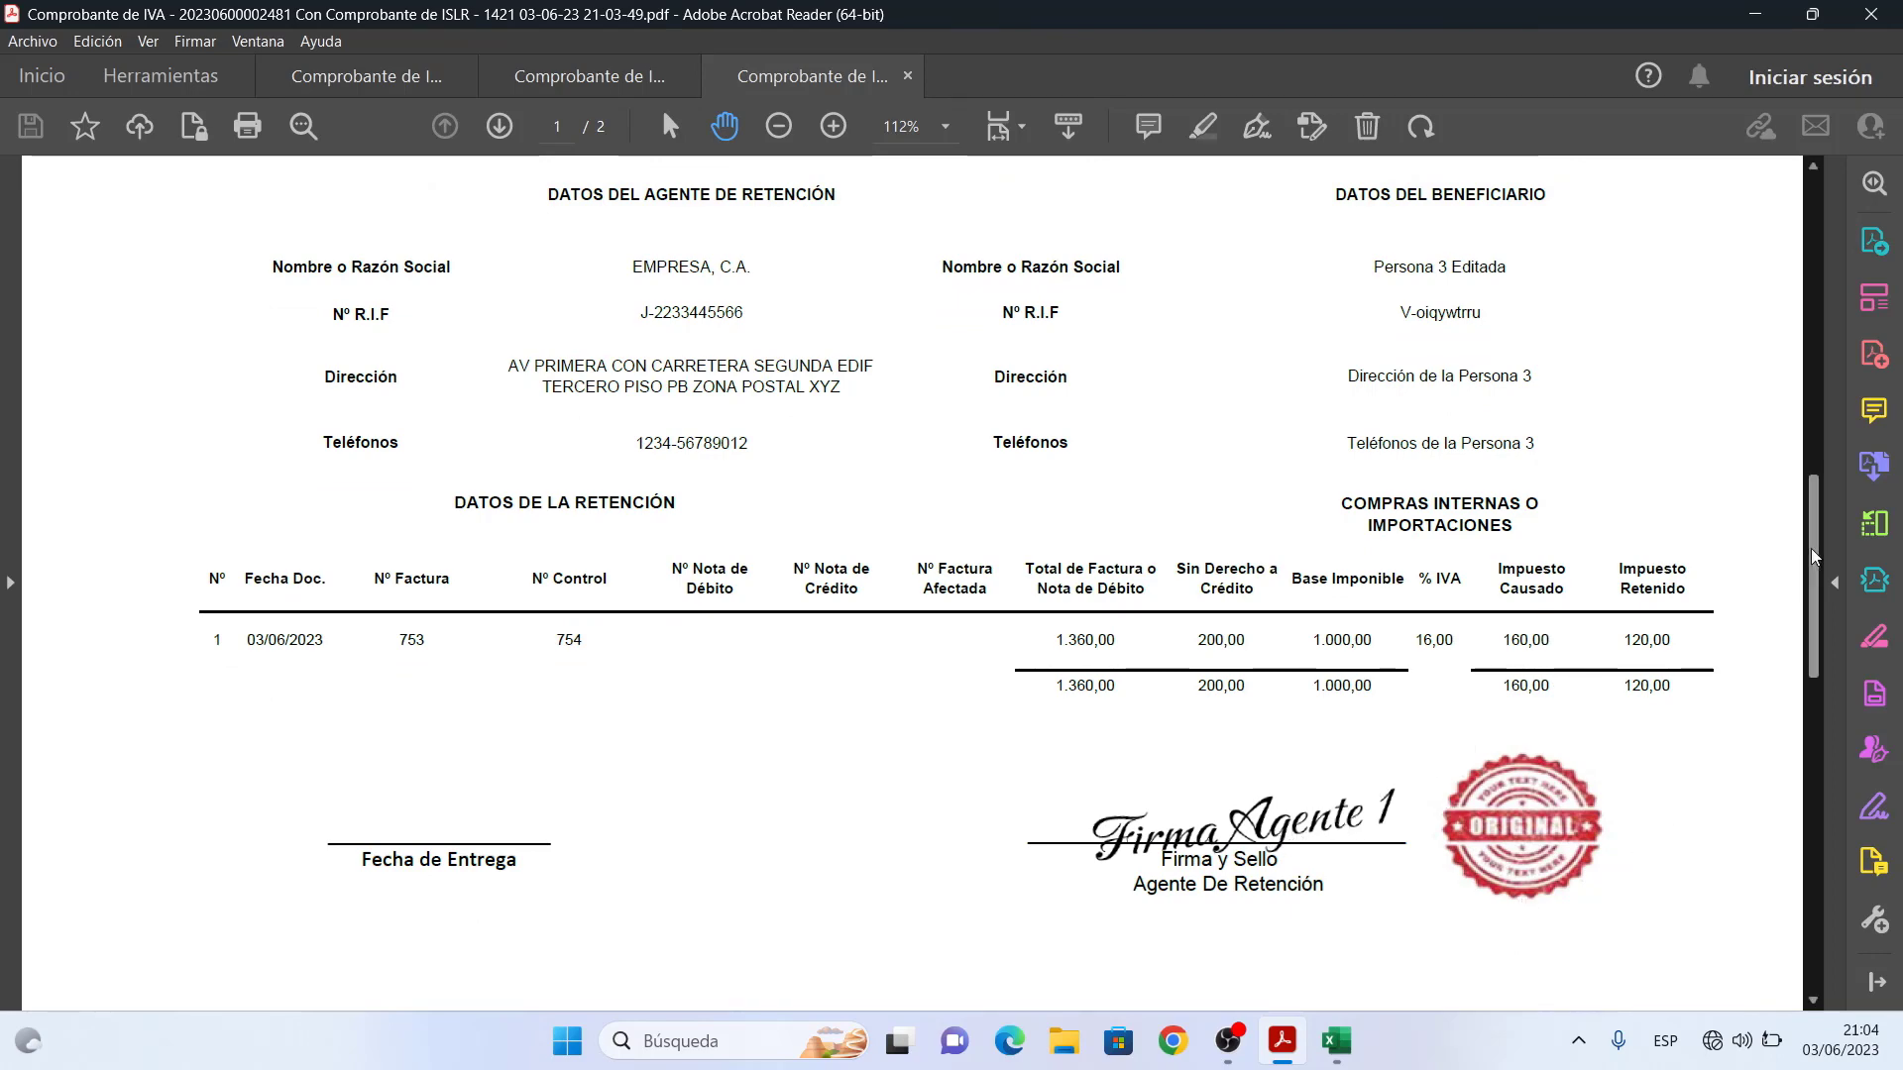
pyautogui.moveTo(1813, 555); pyautogui.dragTo(1810, 626)
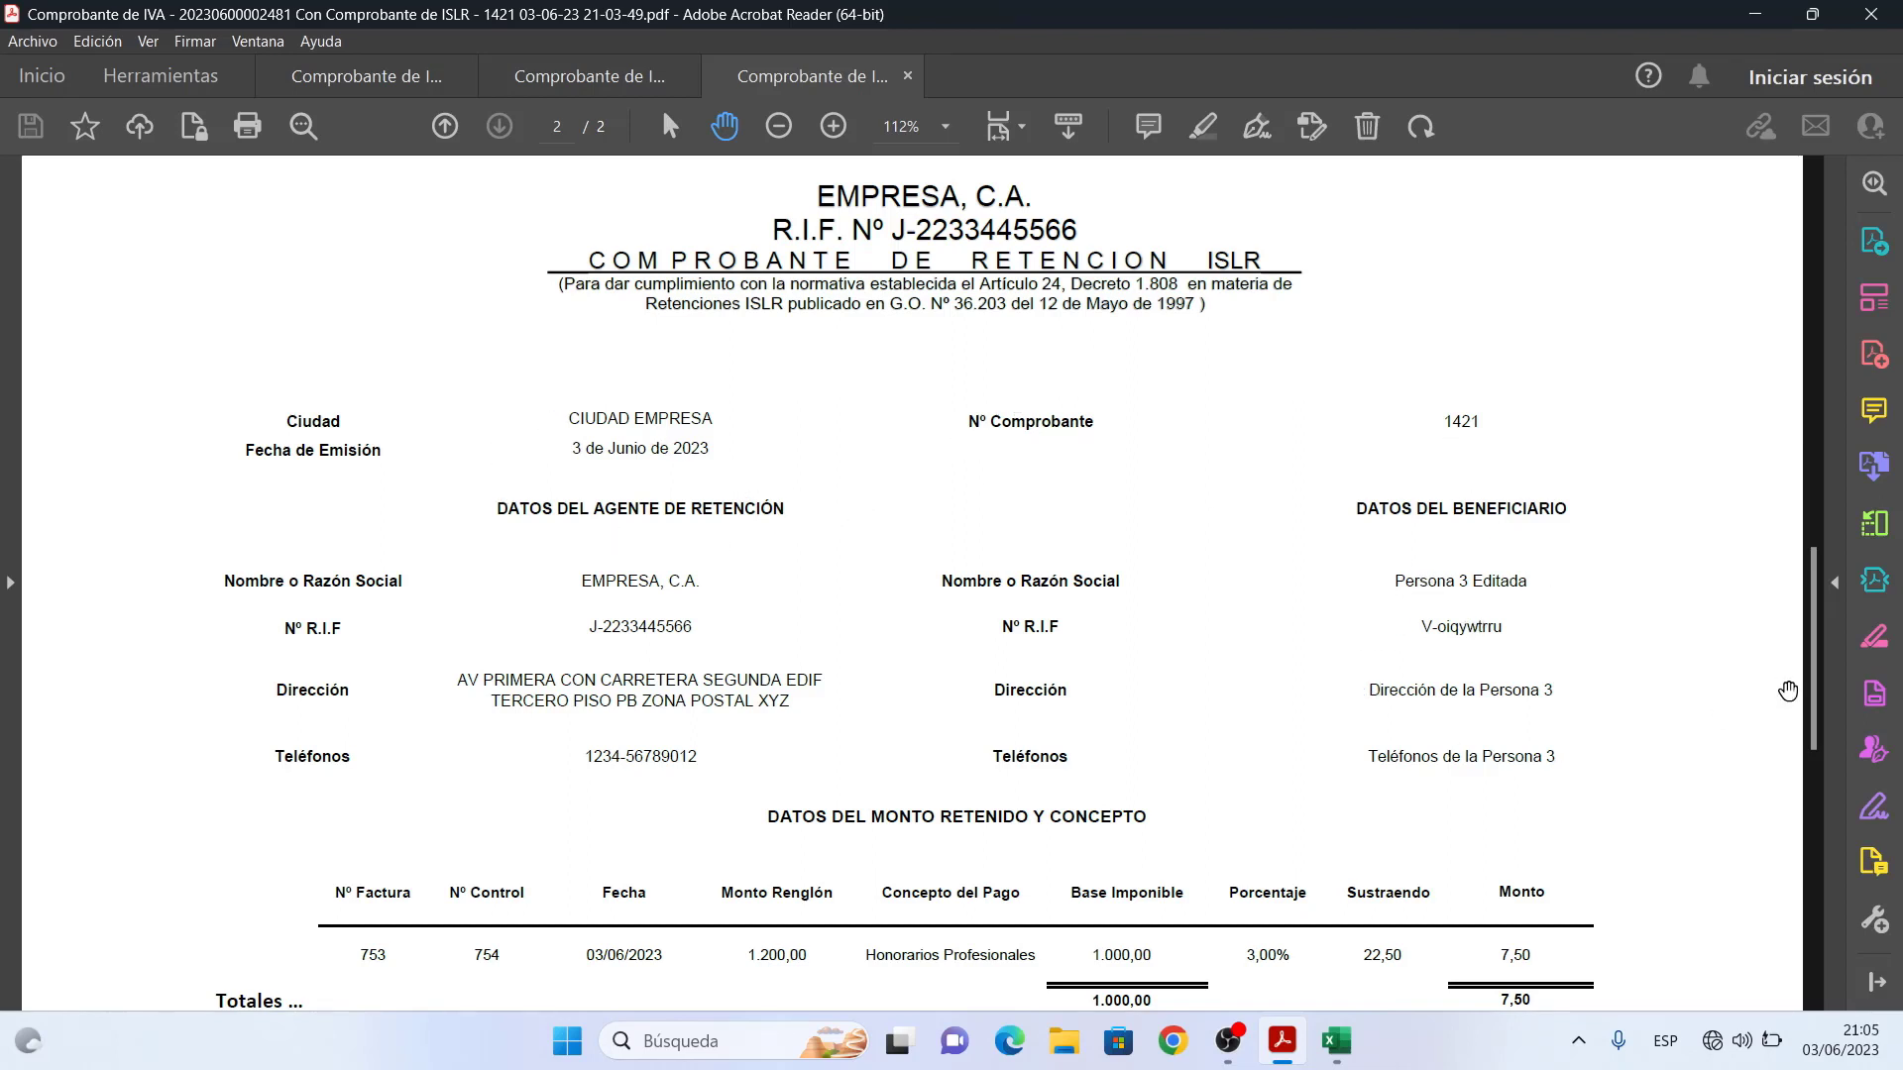
pyautogui.scroll(-3, 1737, 624)
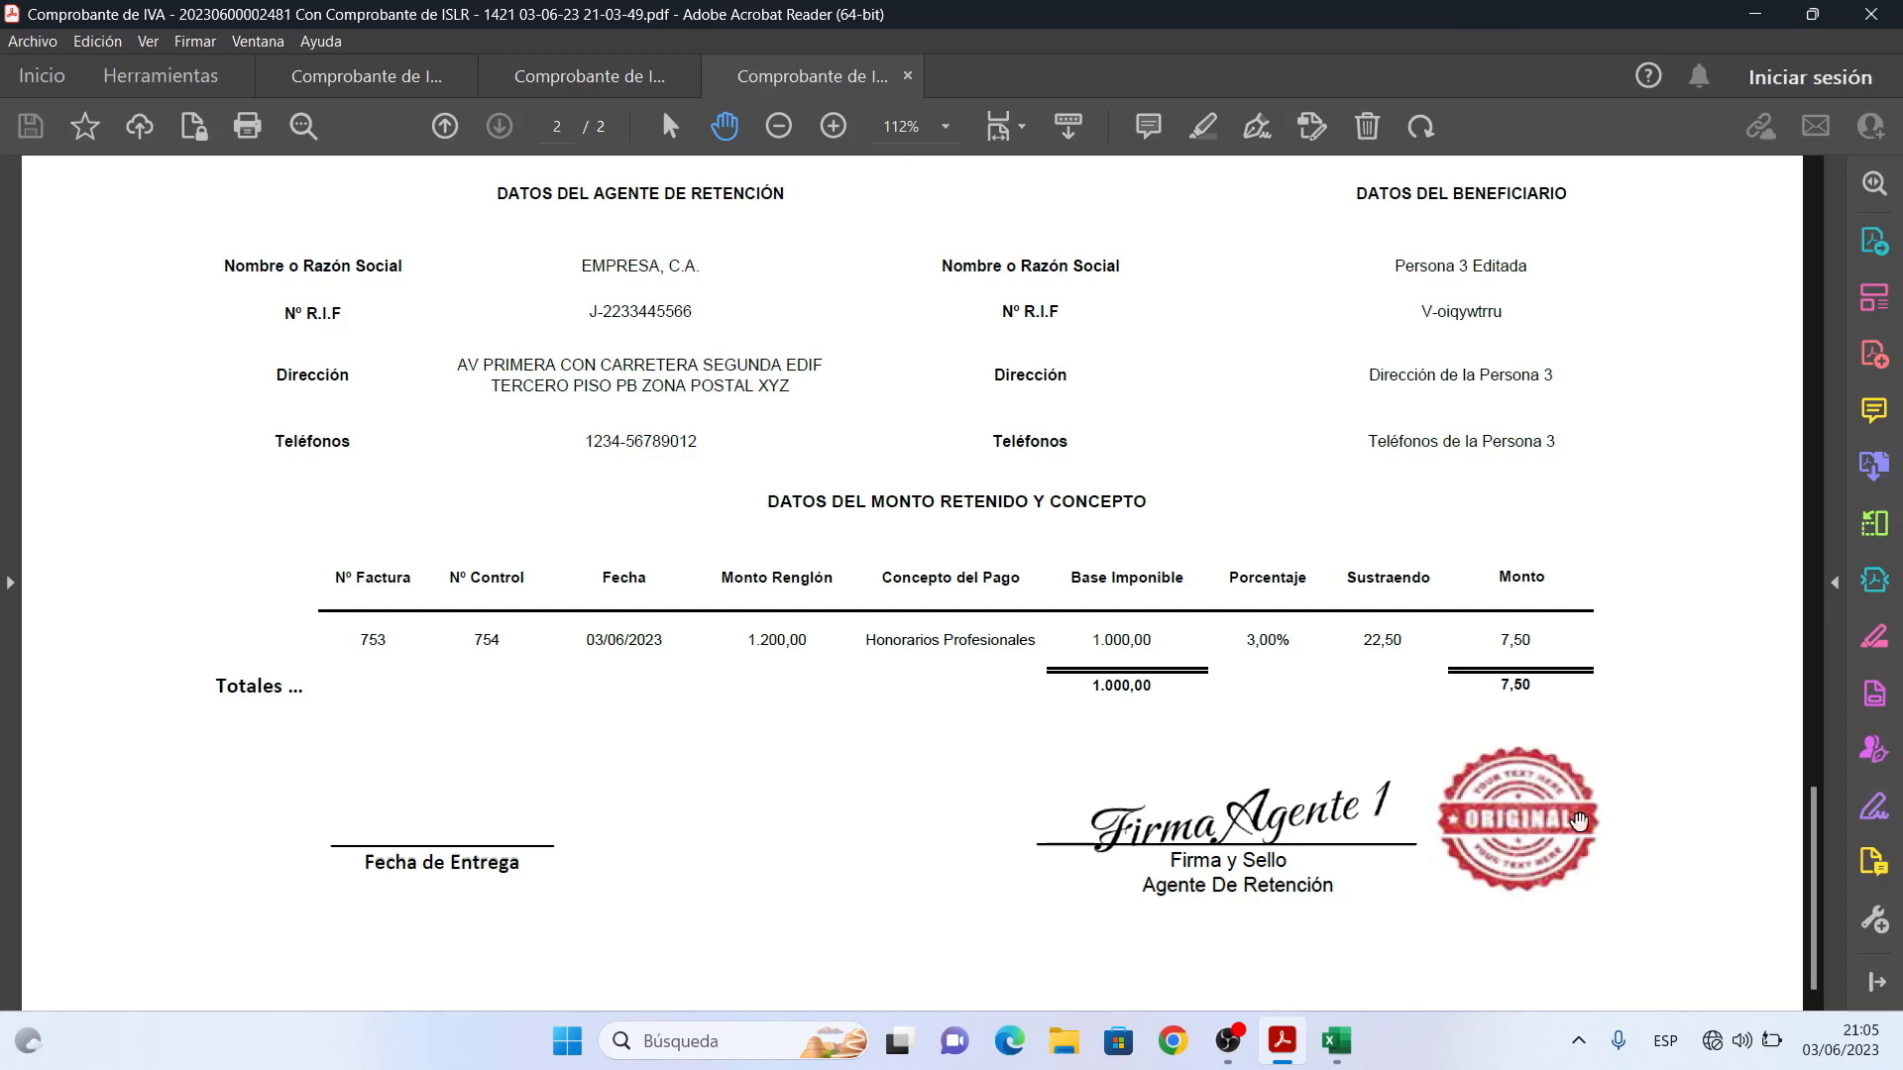
pyautogui.moveTo(1811, 783); pyautogui.dragTo(1805, 195)
pyautogui.click(1754, 14)
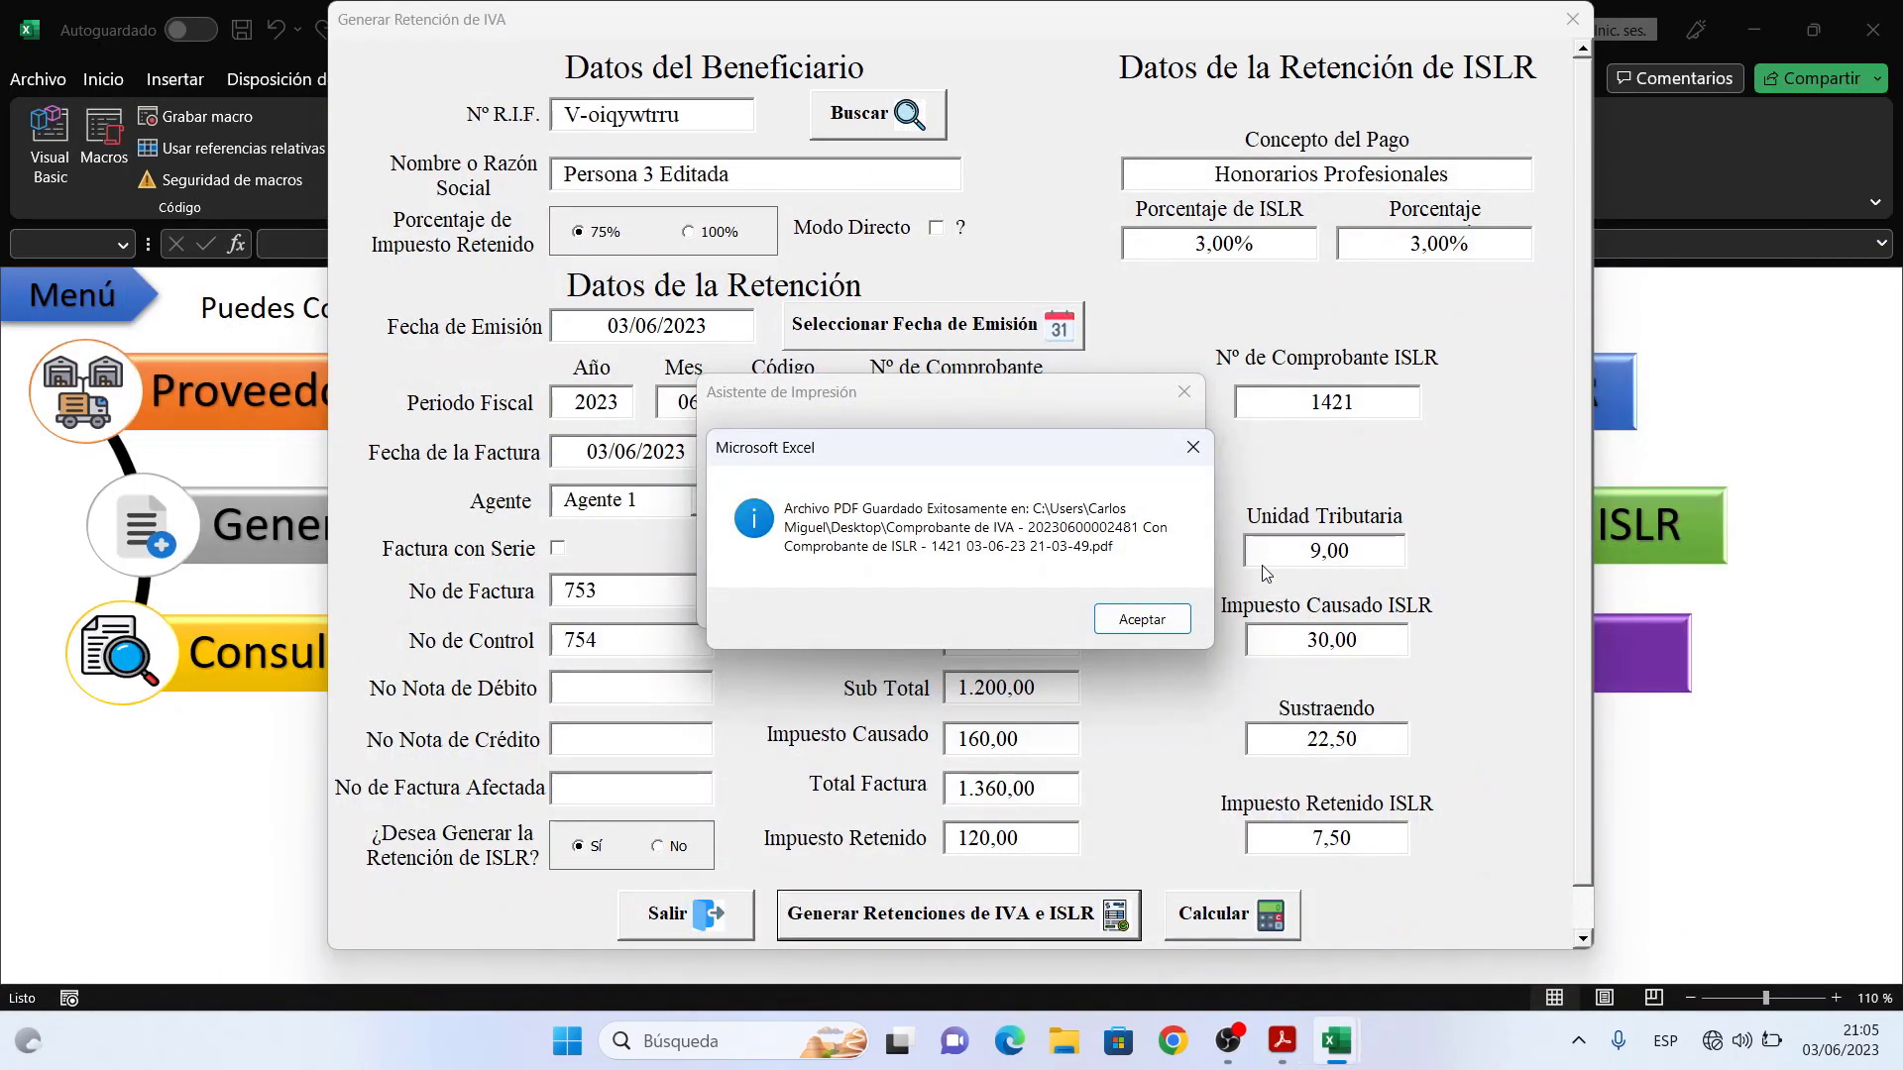
# - Export the IVA retention voucher as a JPG image saved to the desktop
pyautogui.click(1120, 619)
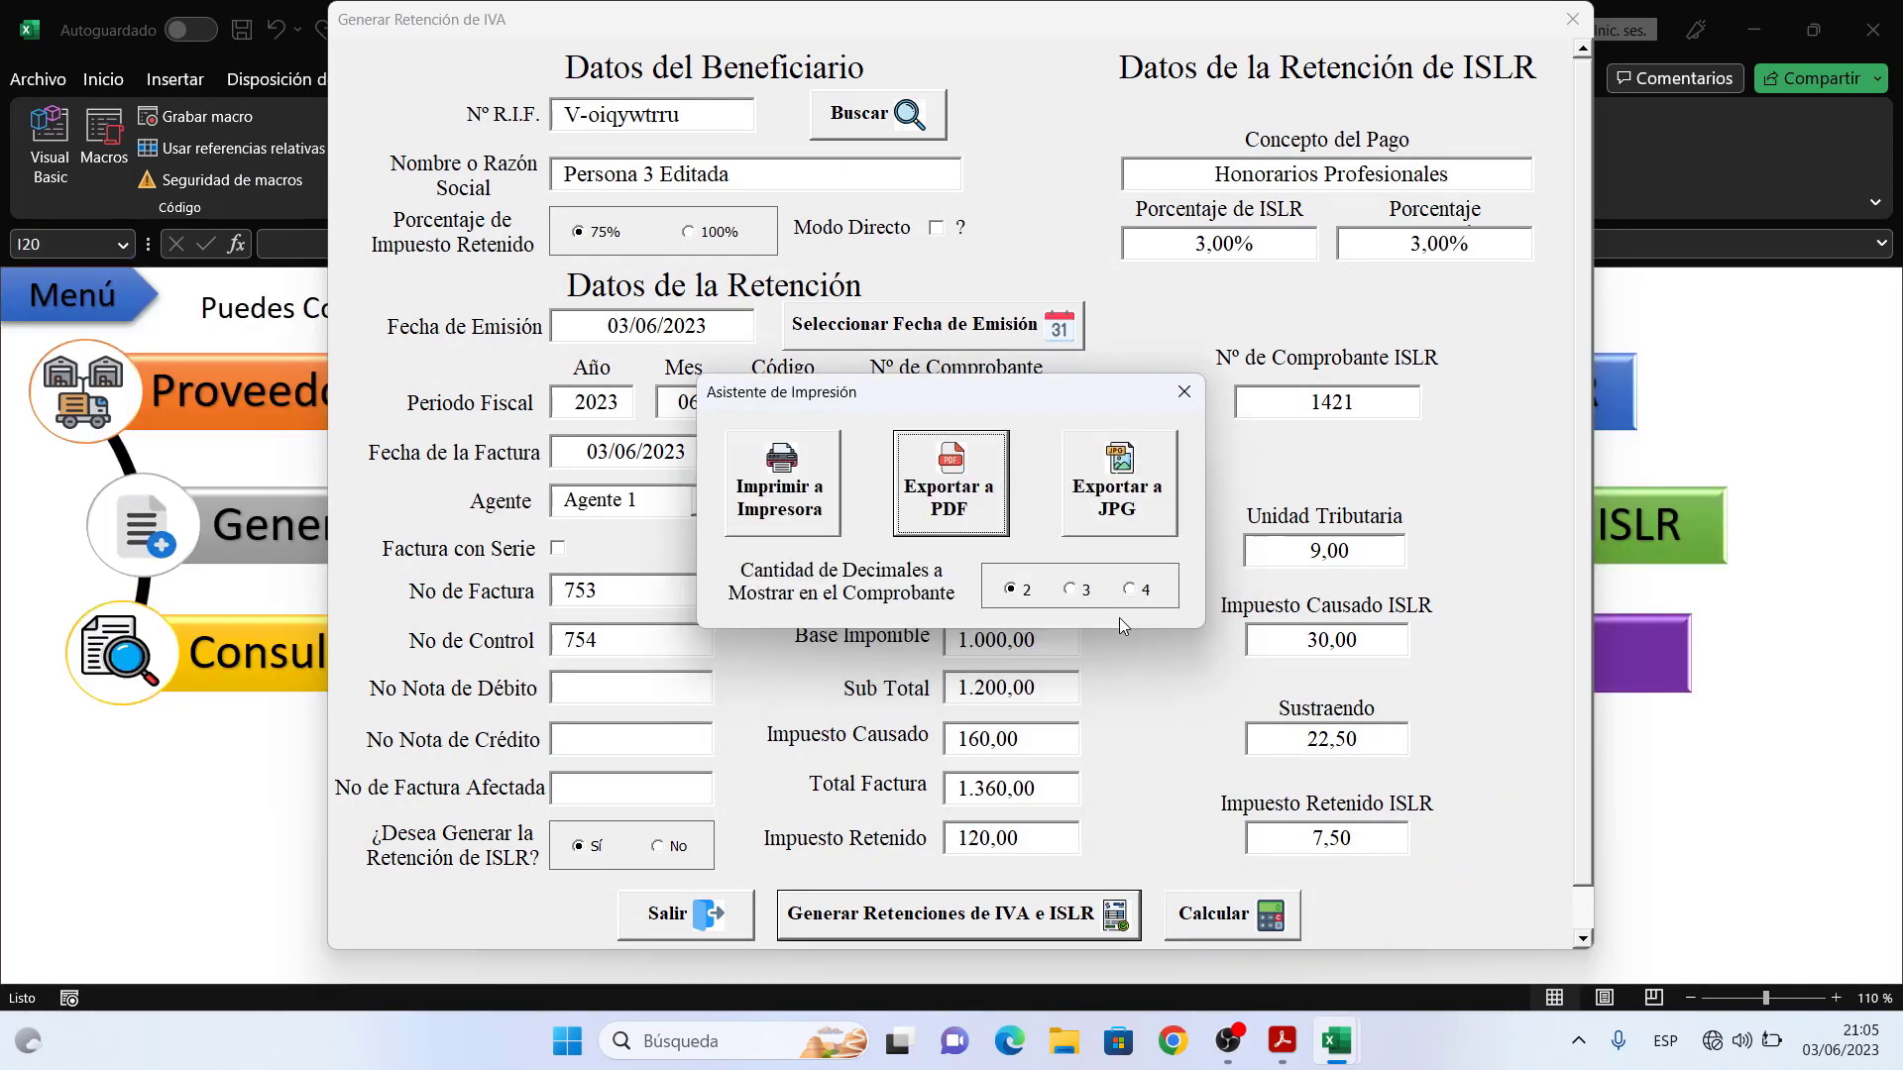
pyautogui.click(1115, 495)
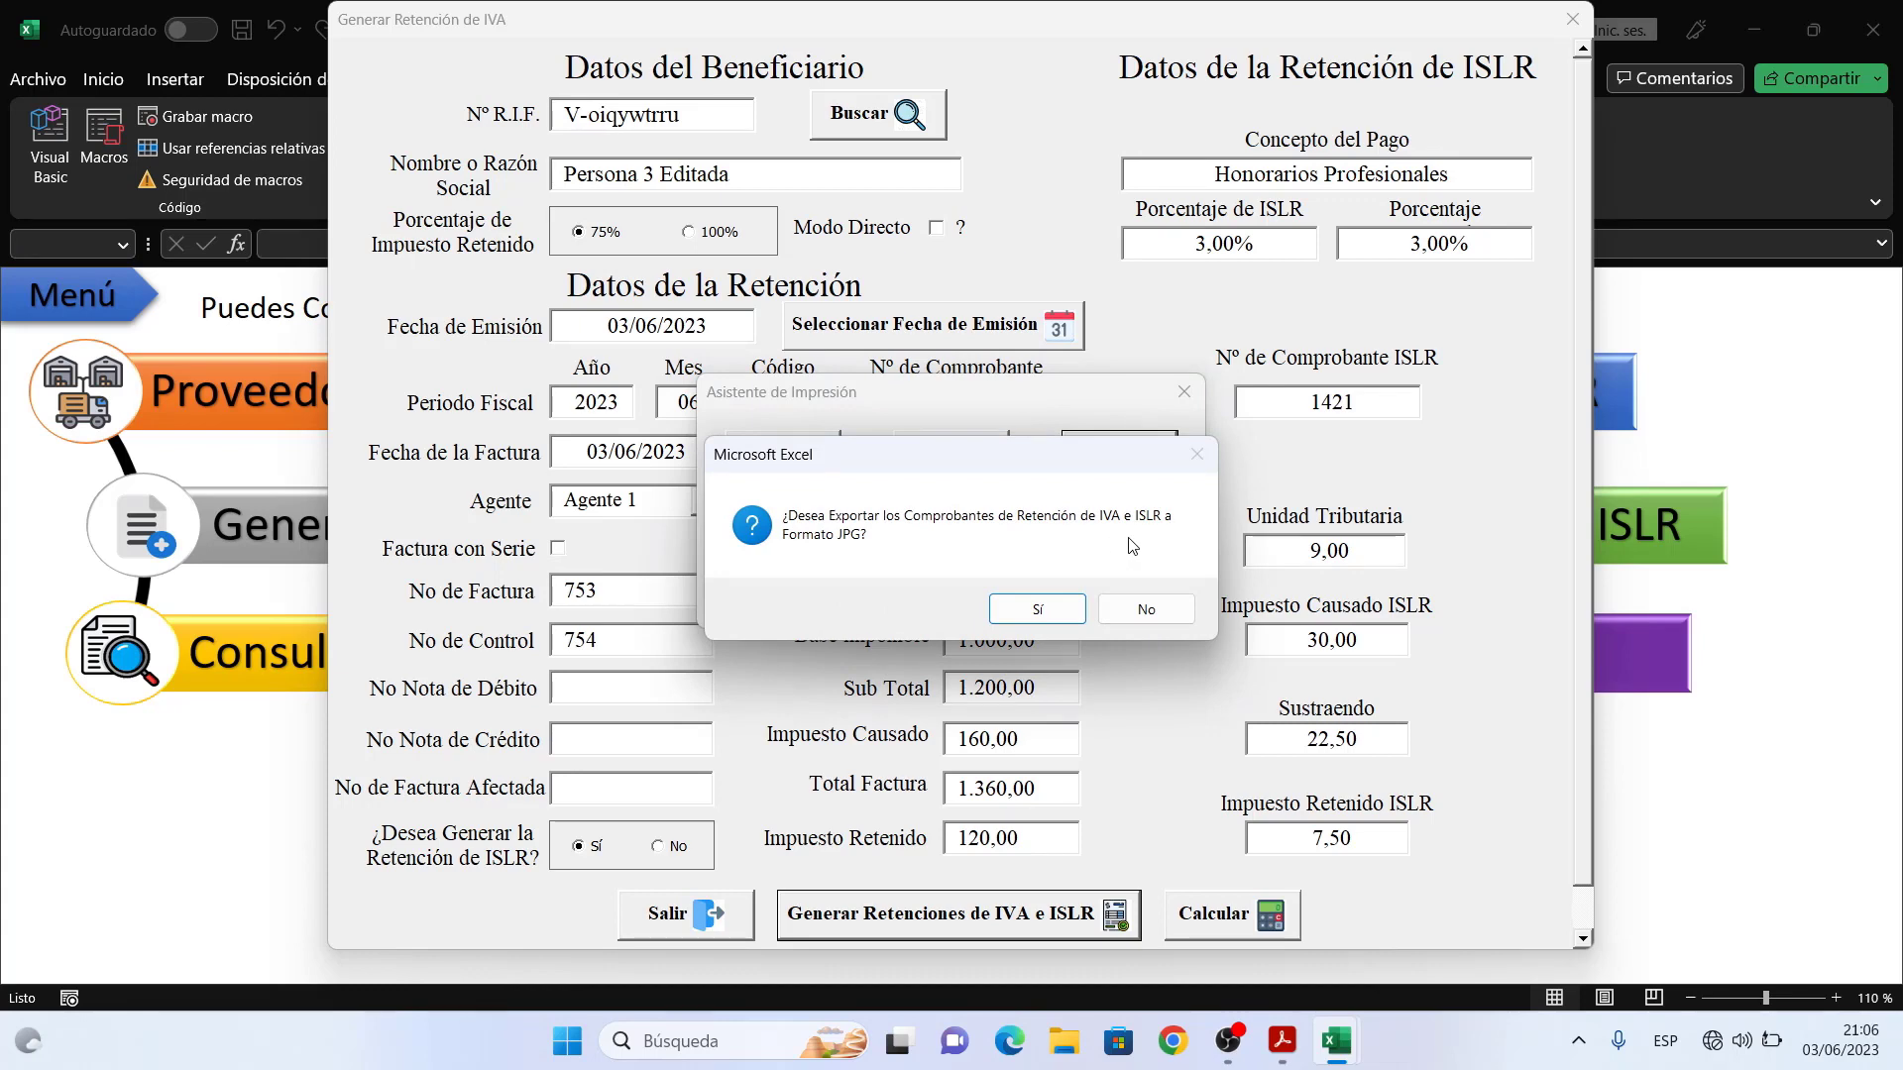
pyautogui.click(1047, 606)
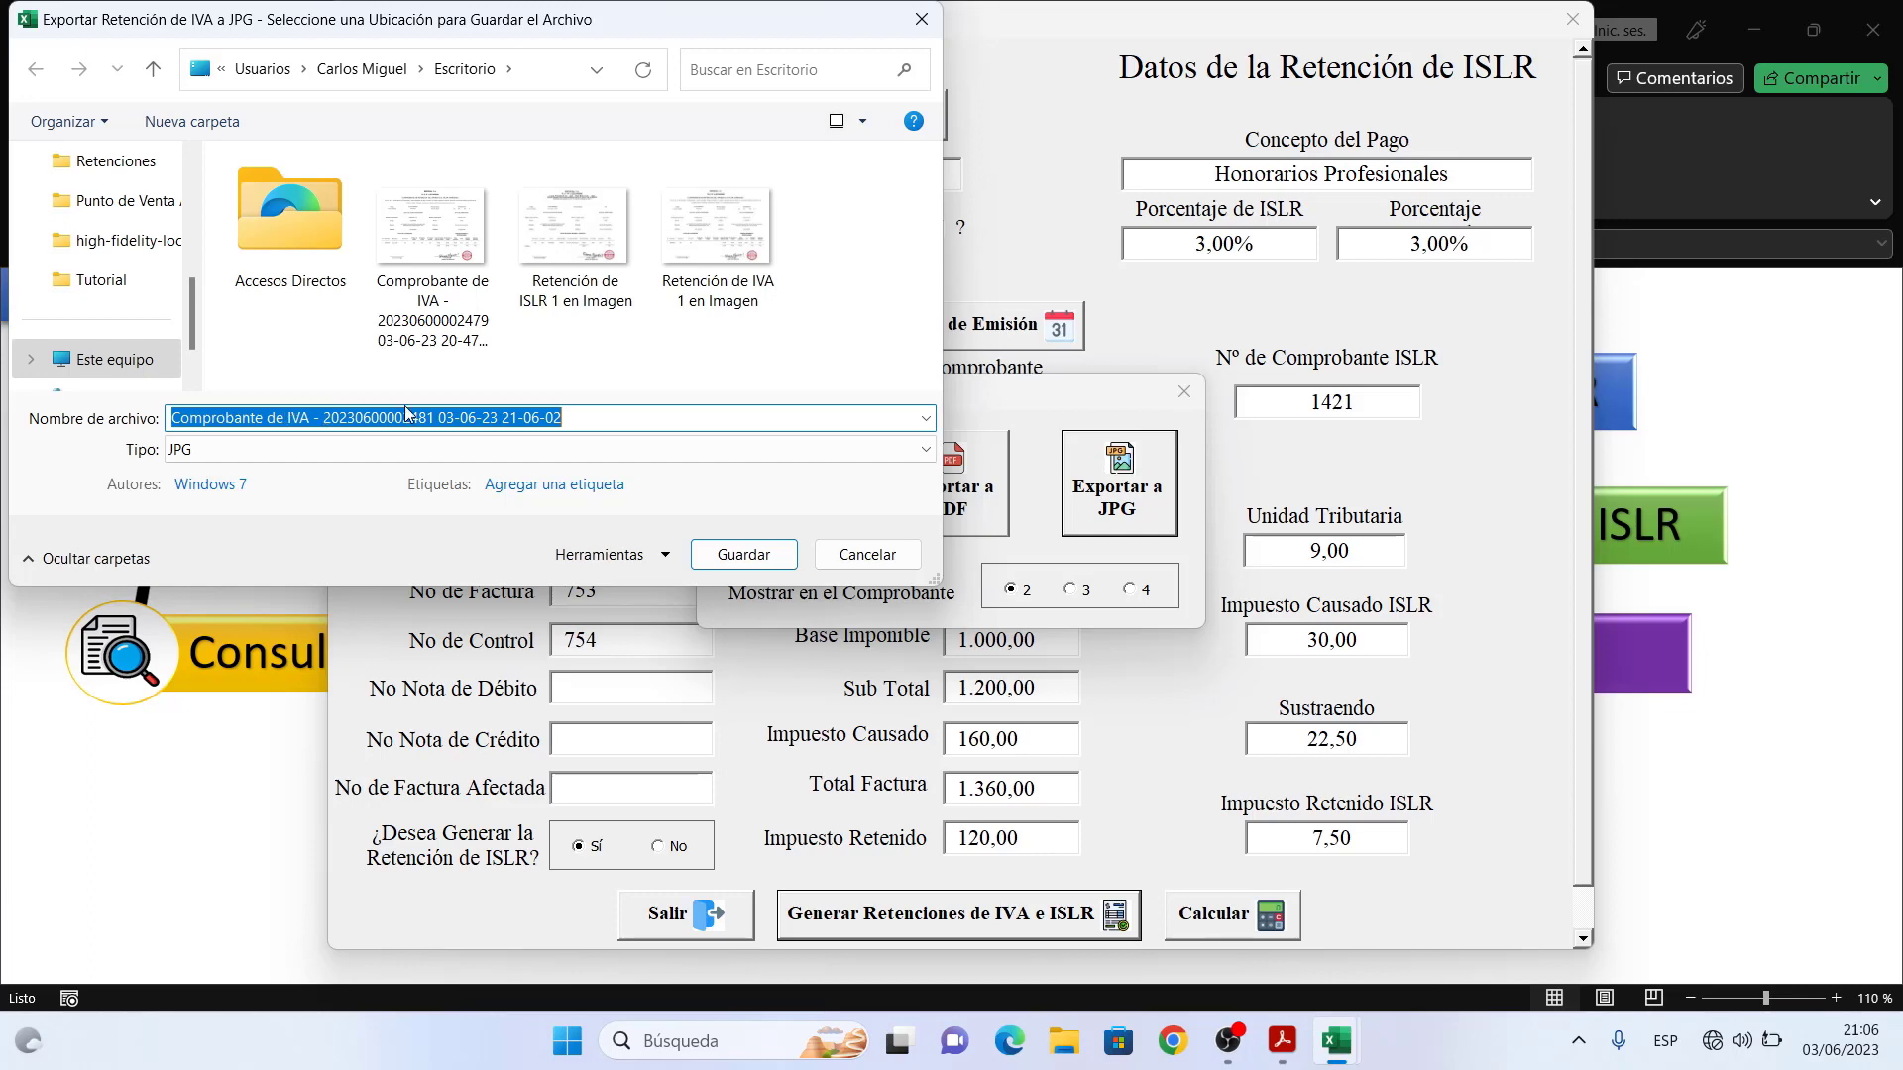
pyautogui.click(758, 556)
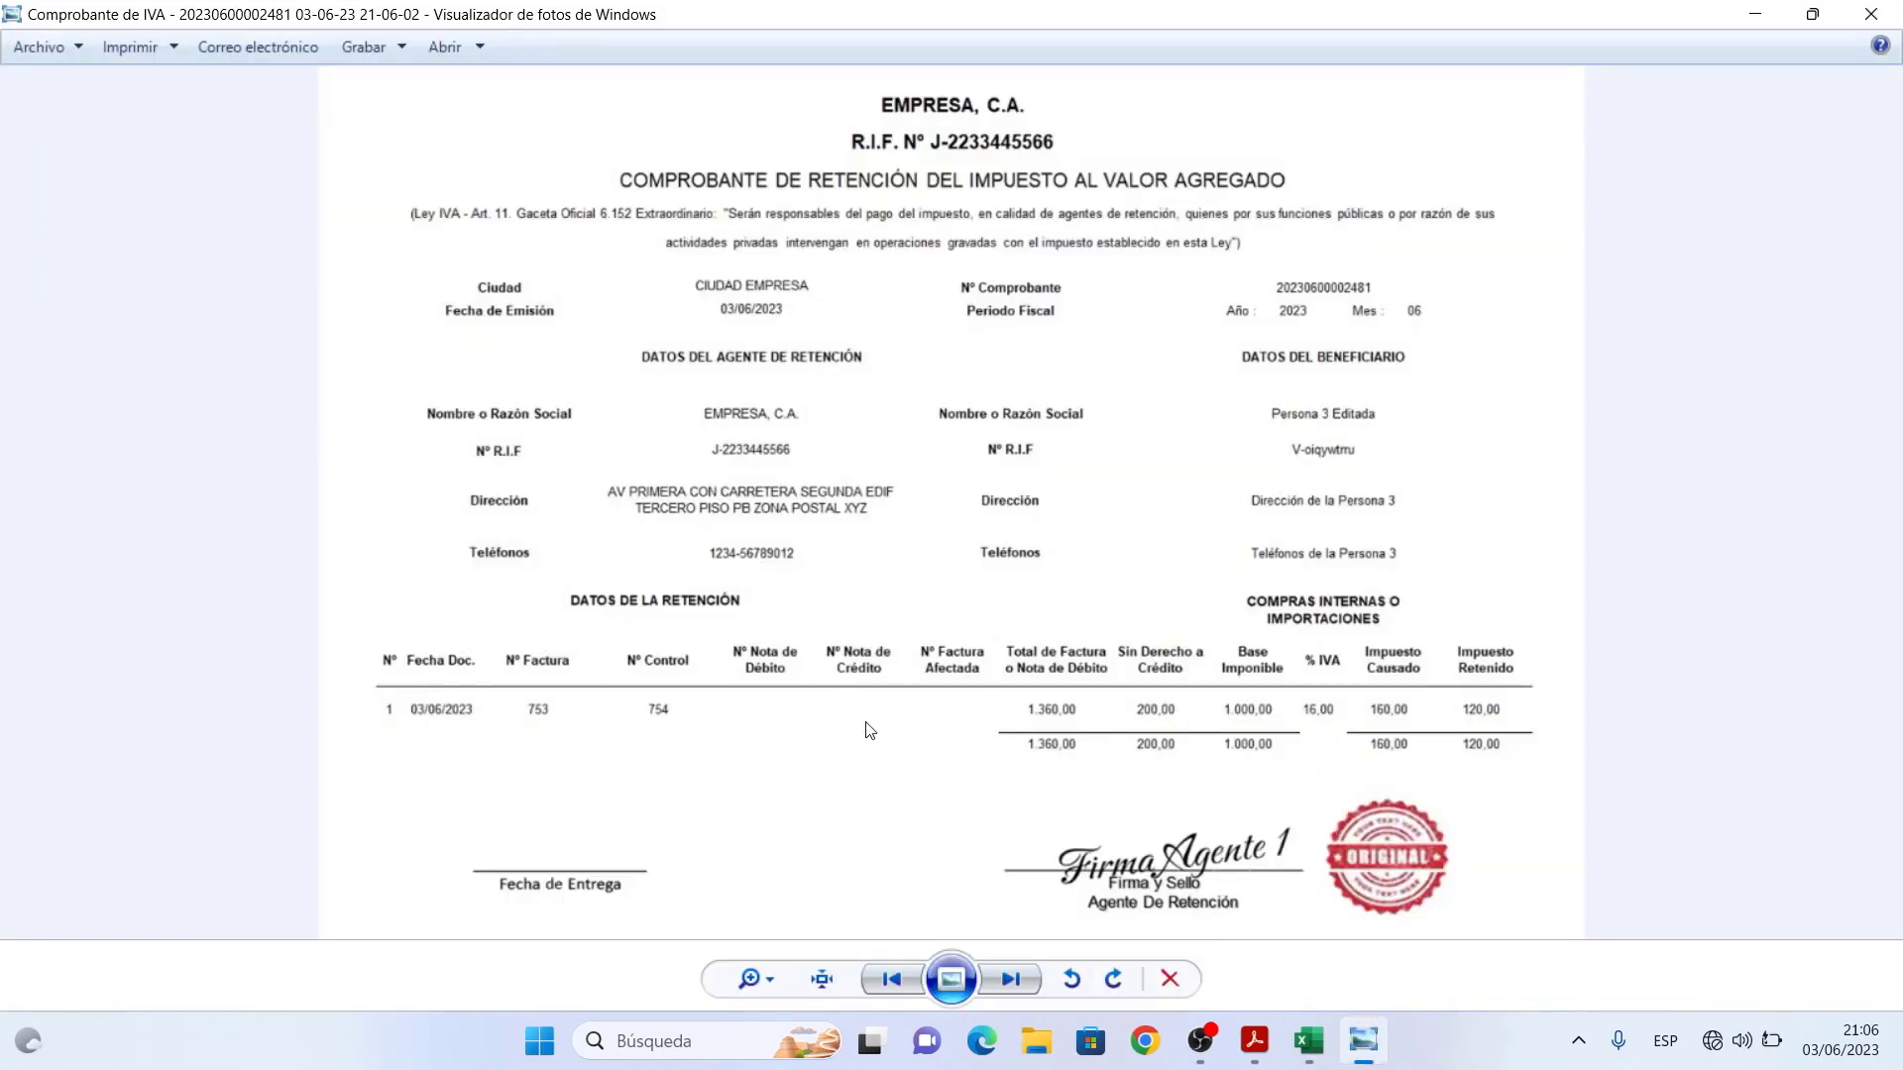
# - View the IVA voucher image at actual size, pan to the signature area, and minimise Photo Viewer
pyautogui.click(822, 976)
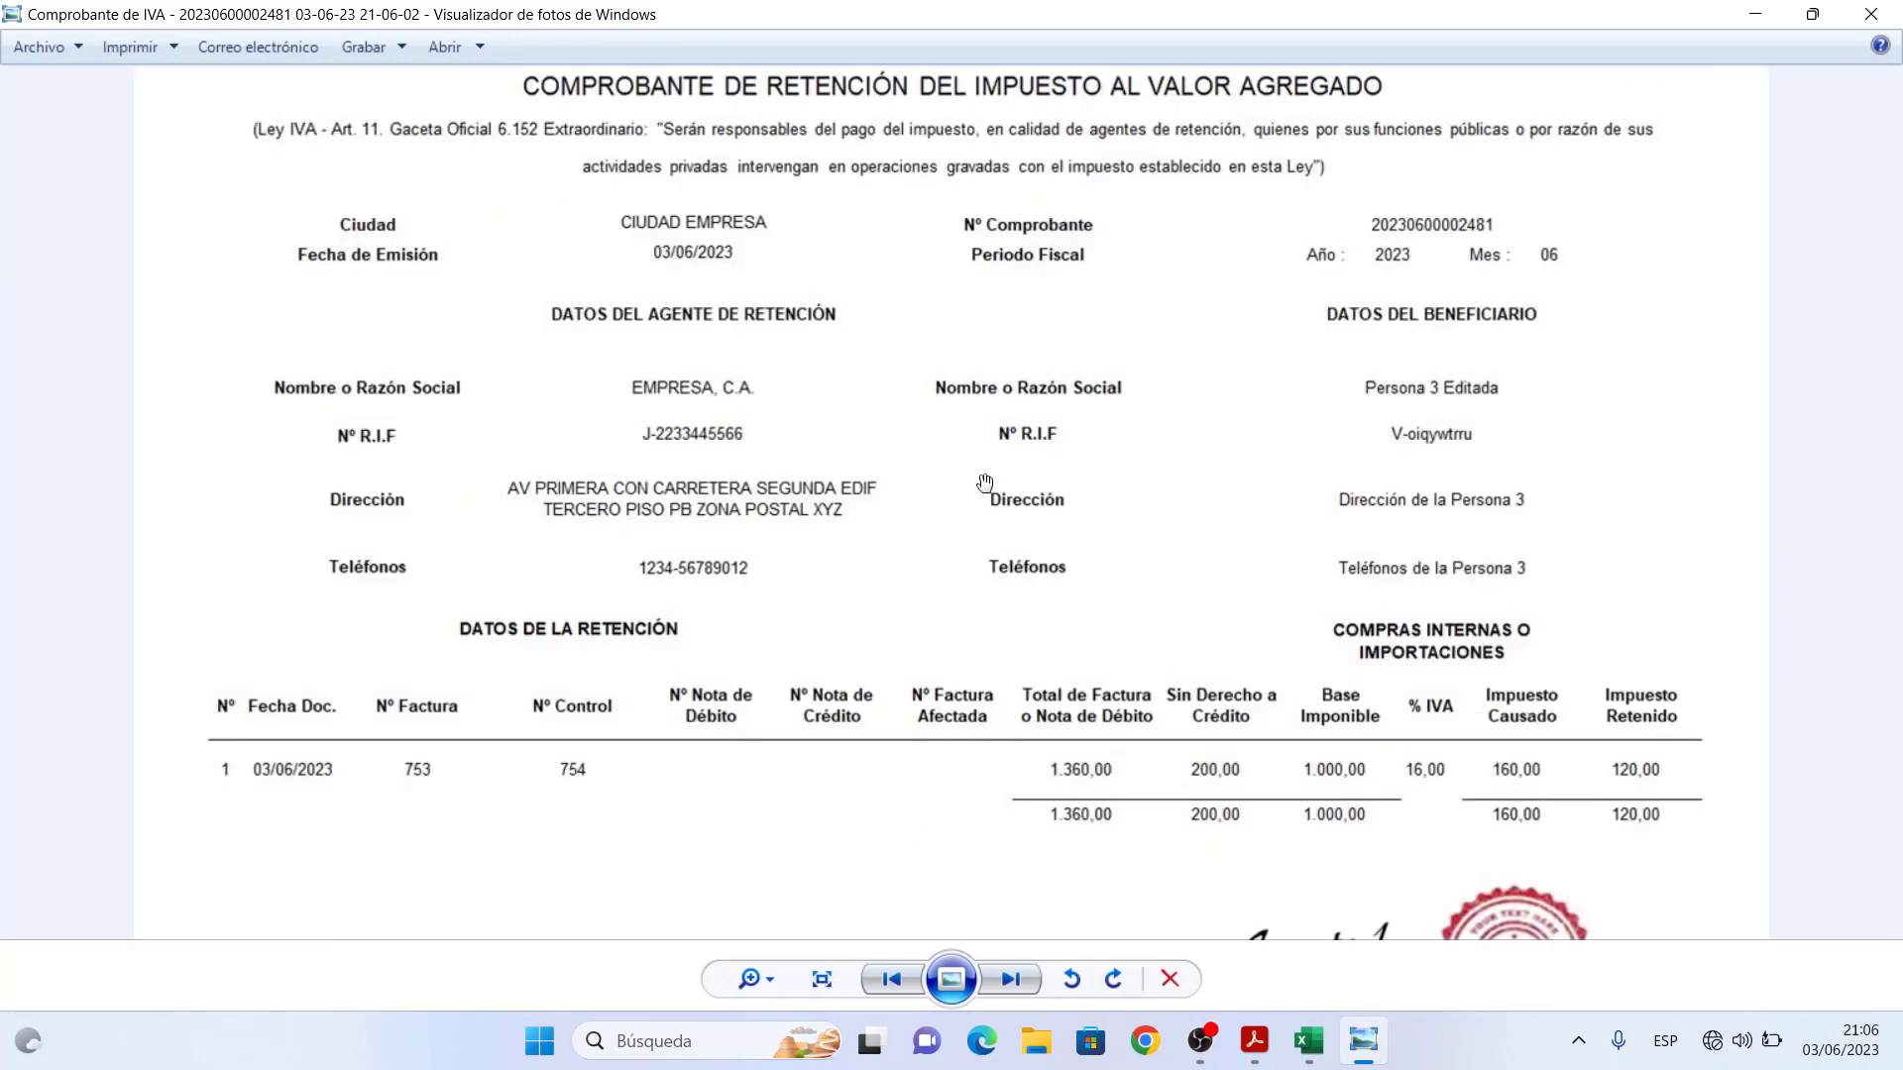
pyautogui.moveTo(981, 481)
pyautogui.mouseDown()
pyautogui.moveTo(966, 679)
pyautogui.moveTo(991, 282)
pyautogui.mouseUp()
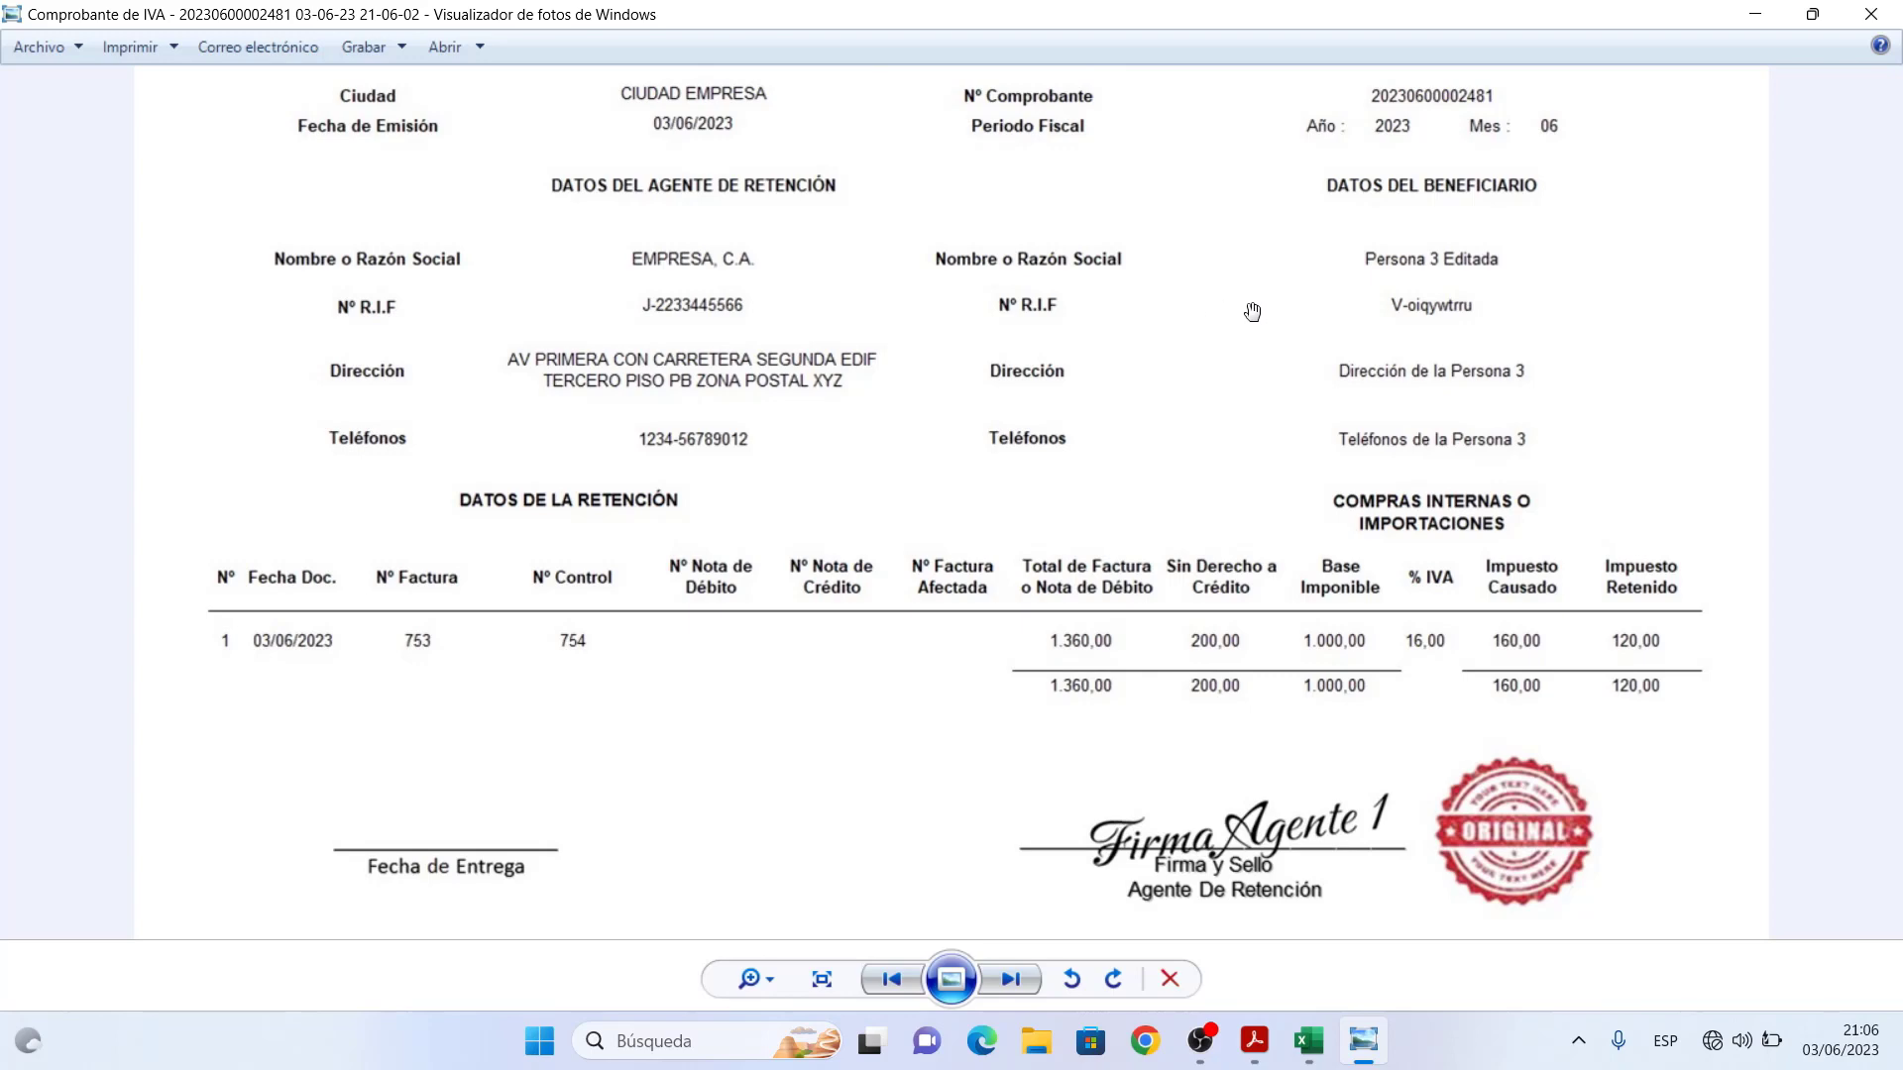
pyautogui.click(1755, 18)
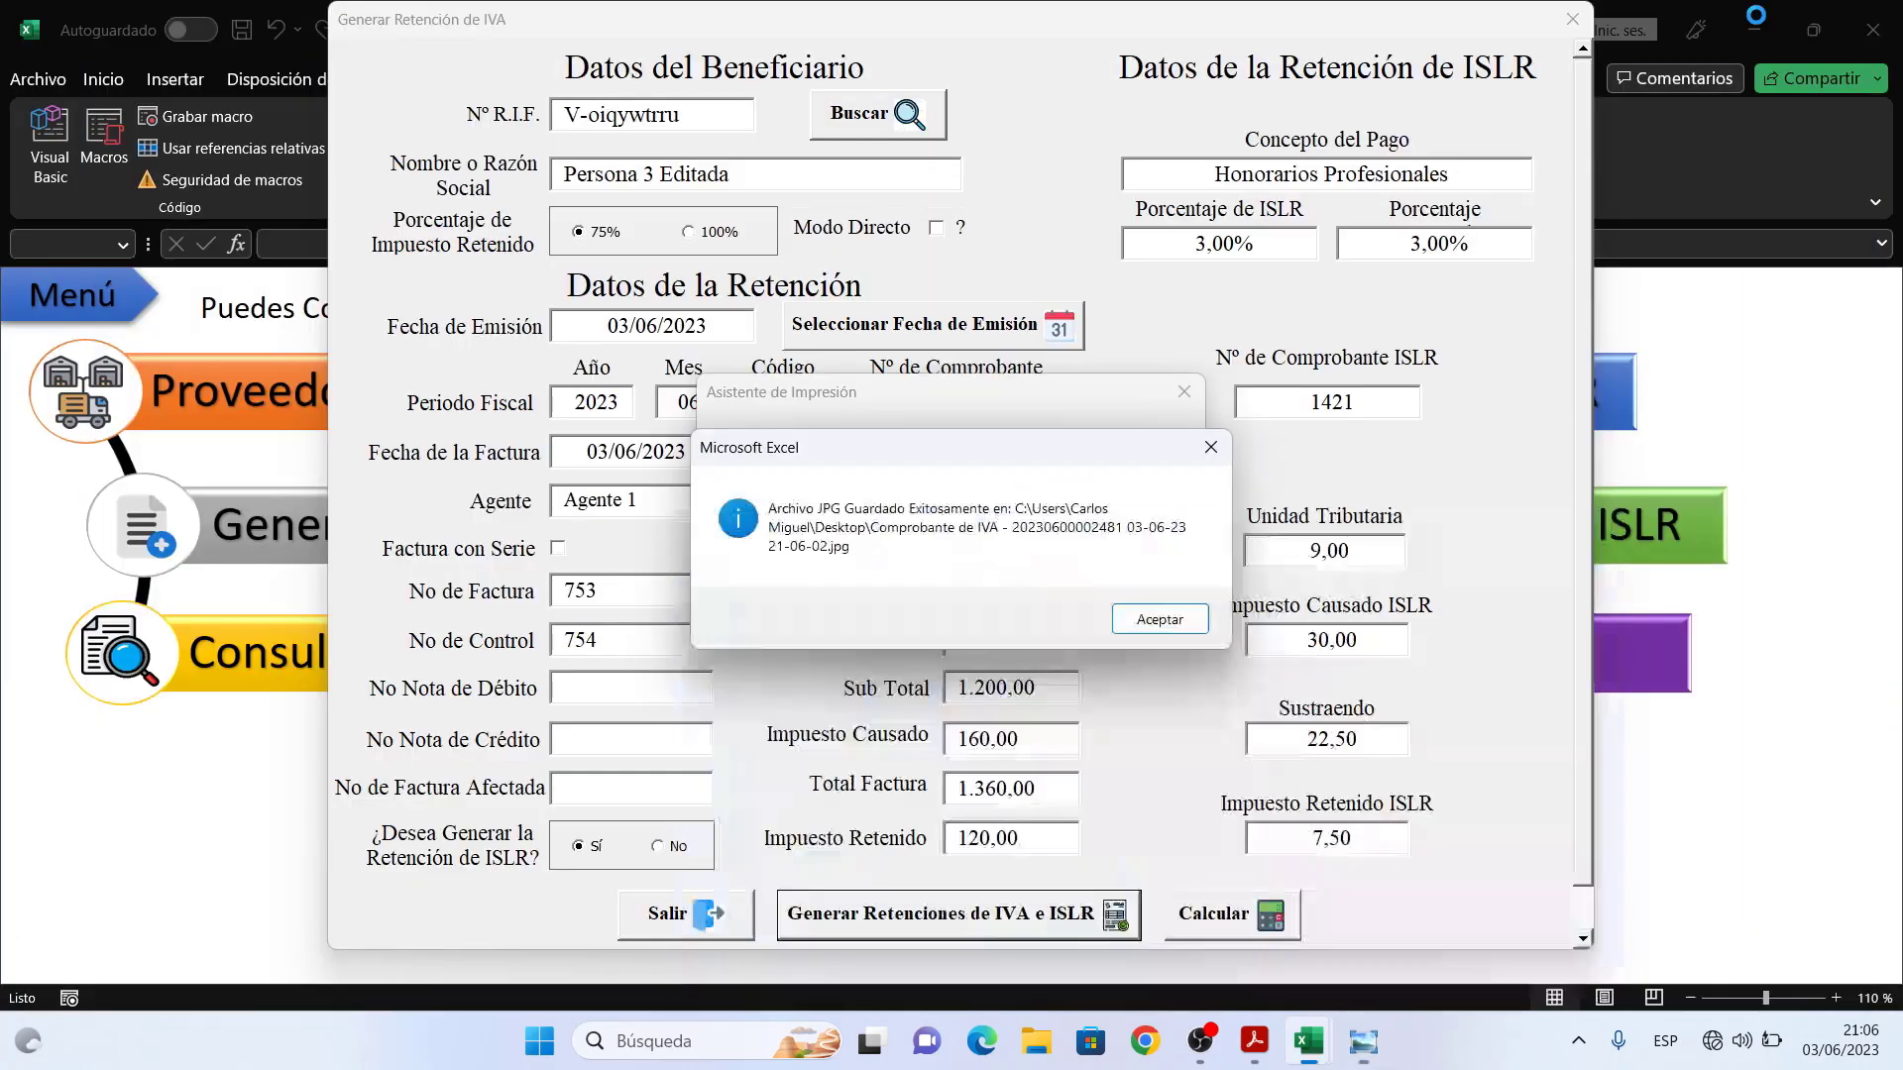
# - Save the ISLR voucher JPG to the desktop and view it at actual size, showing 7,50 withheld
pyautogui.click(1167, 621)
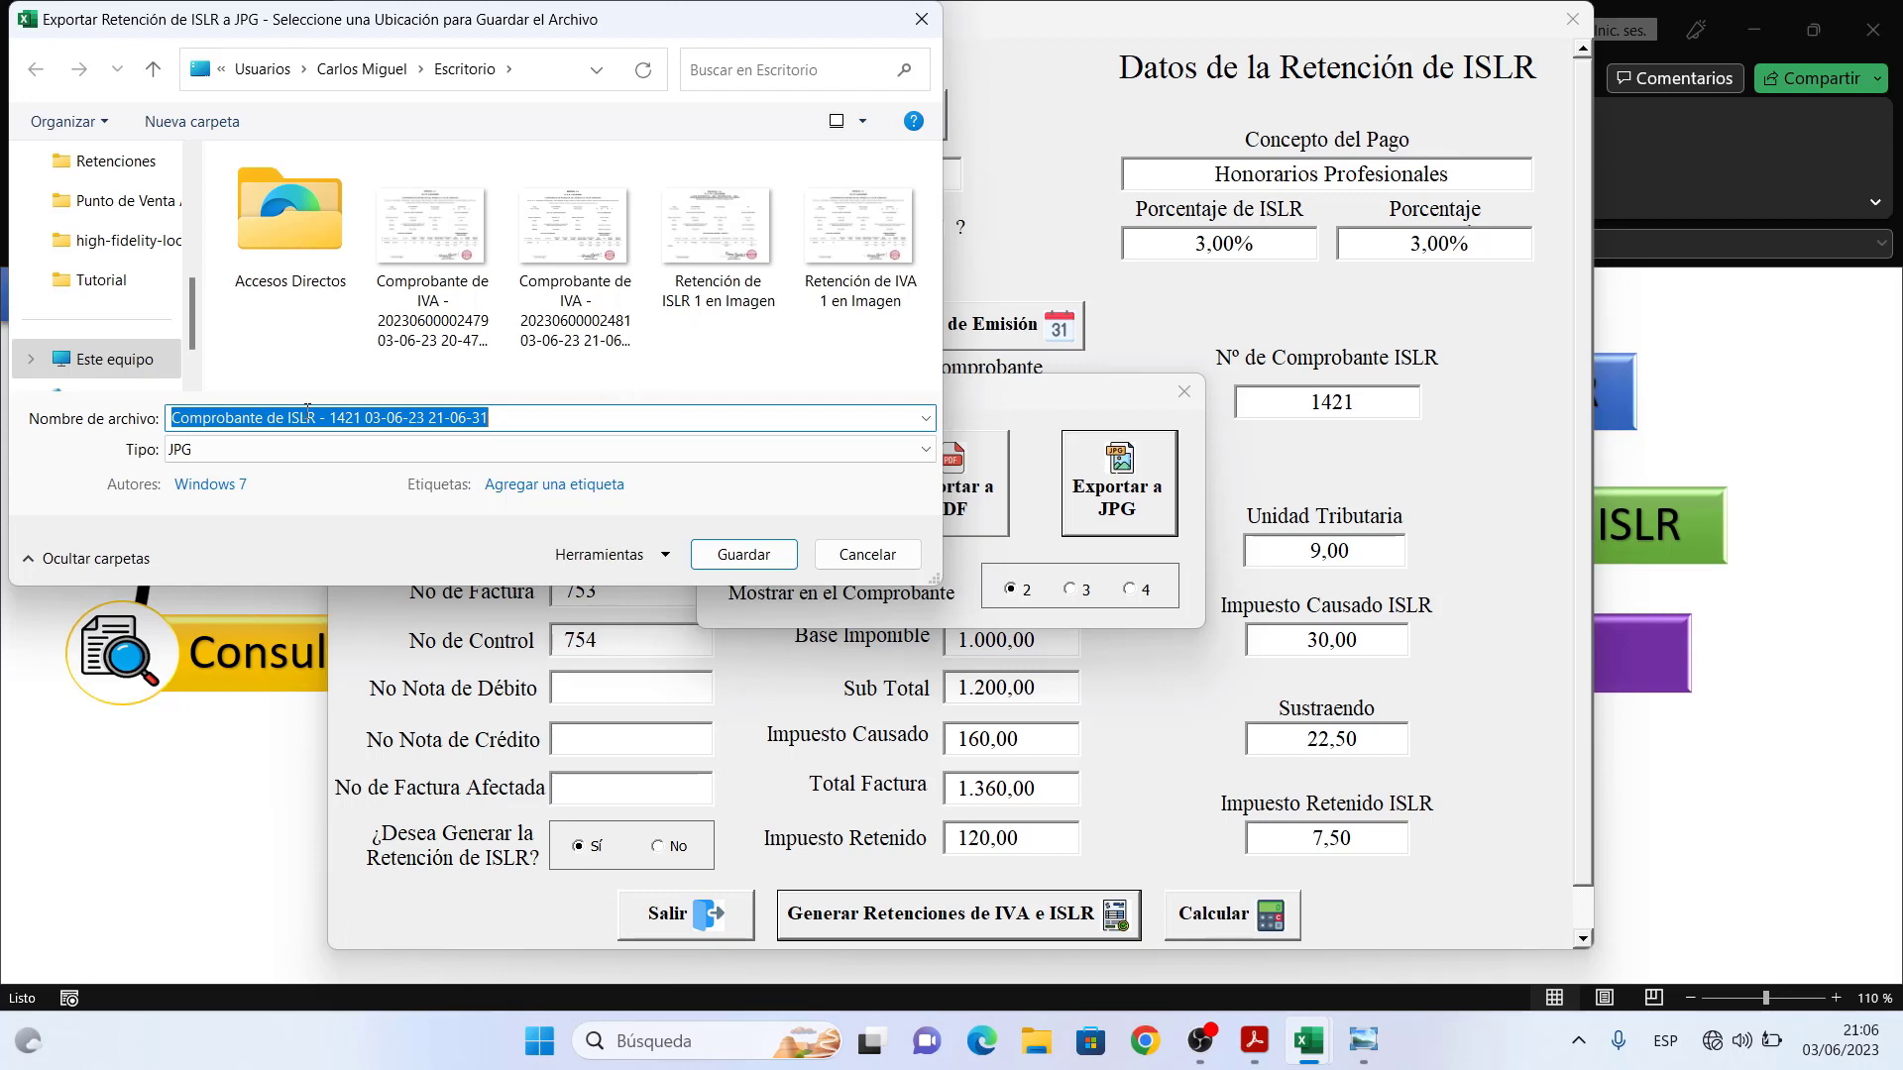
pyautogui.click(758, 561)
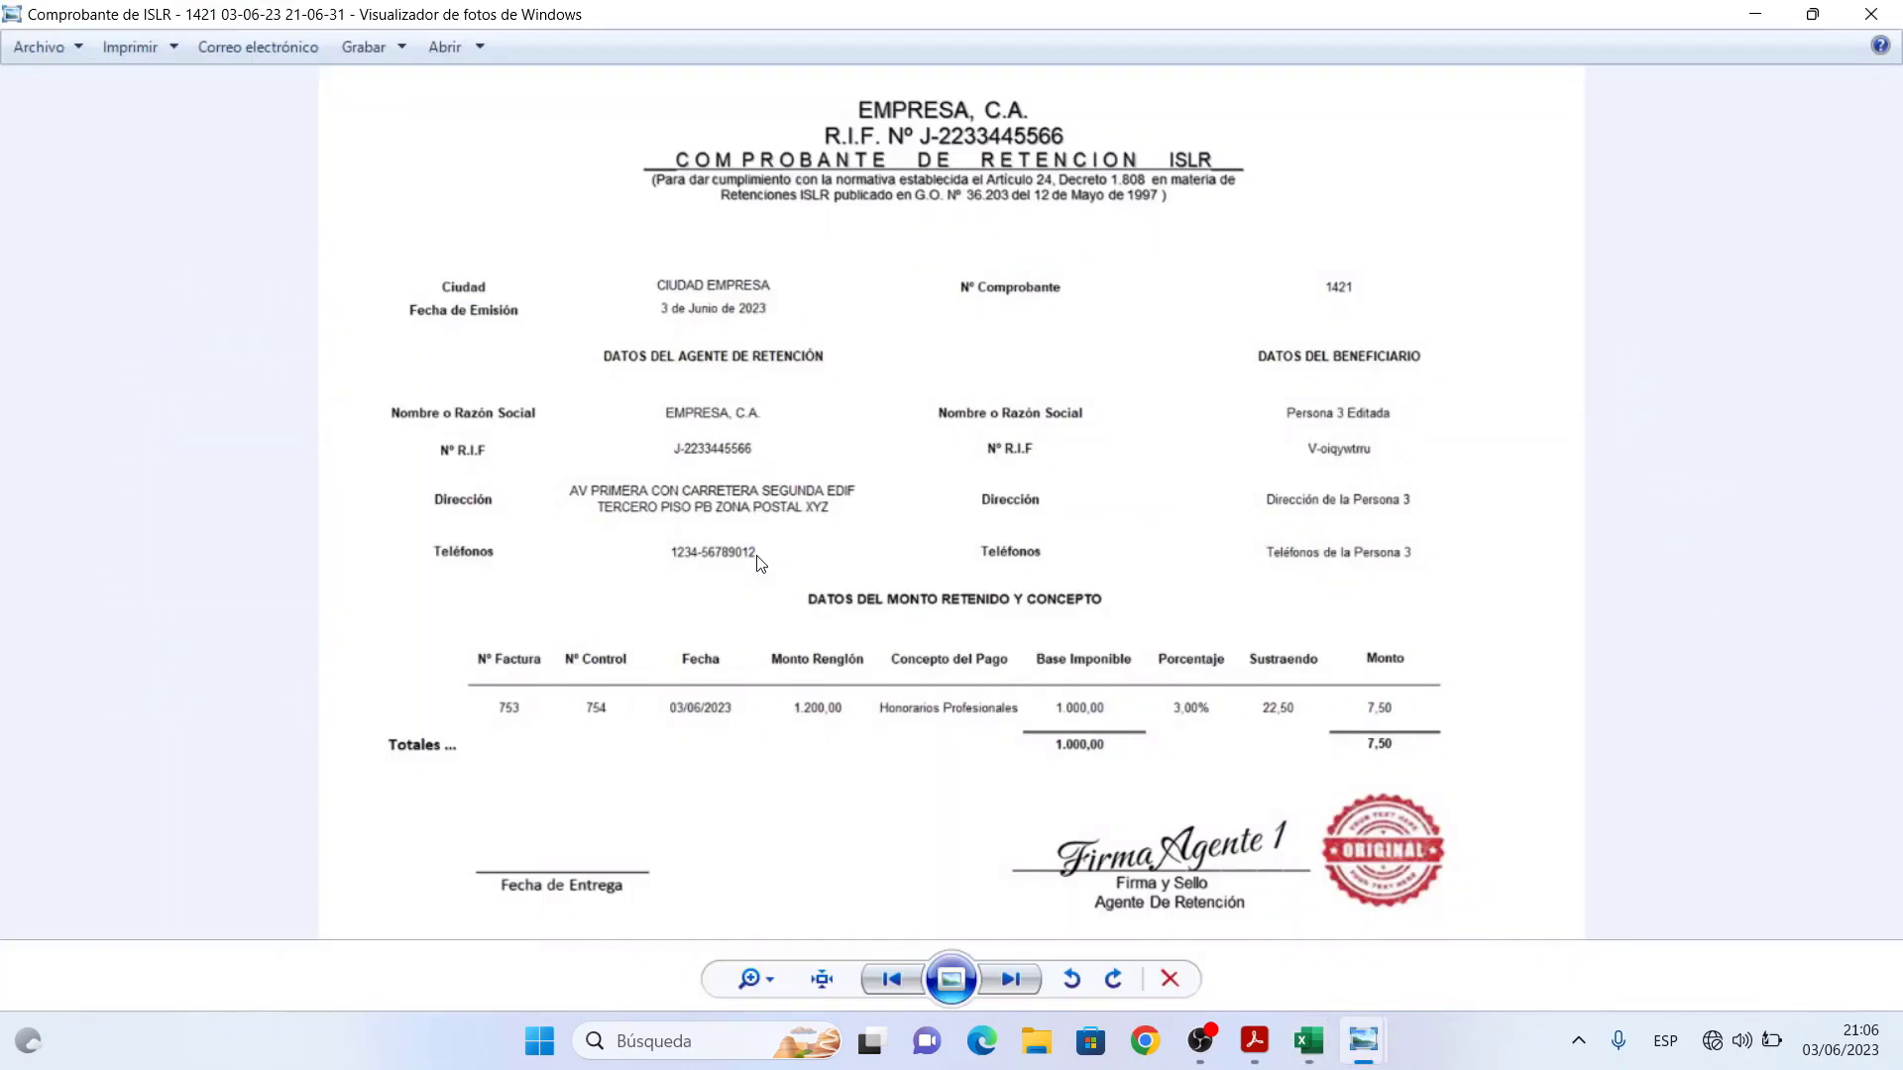
pyautogui.click(825, 977)
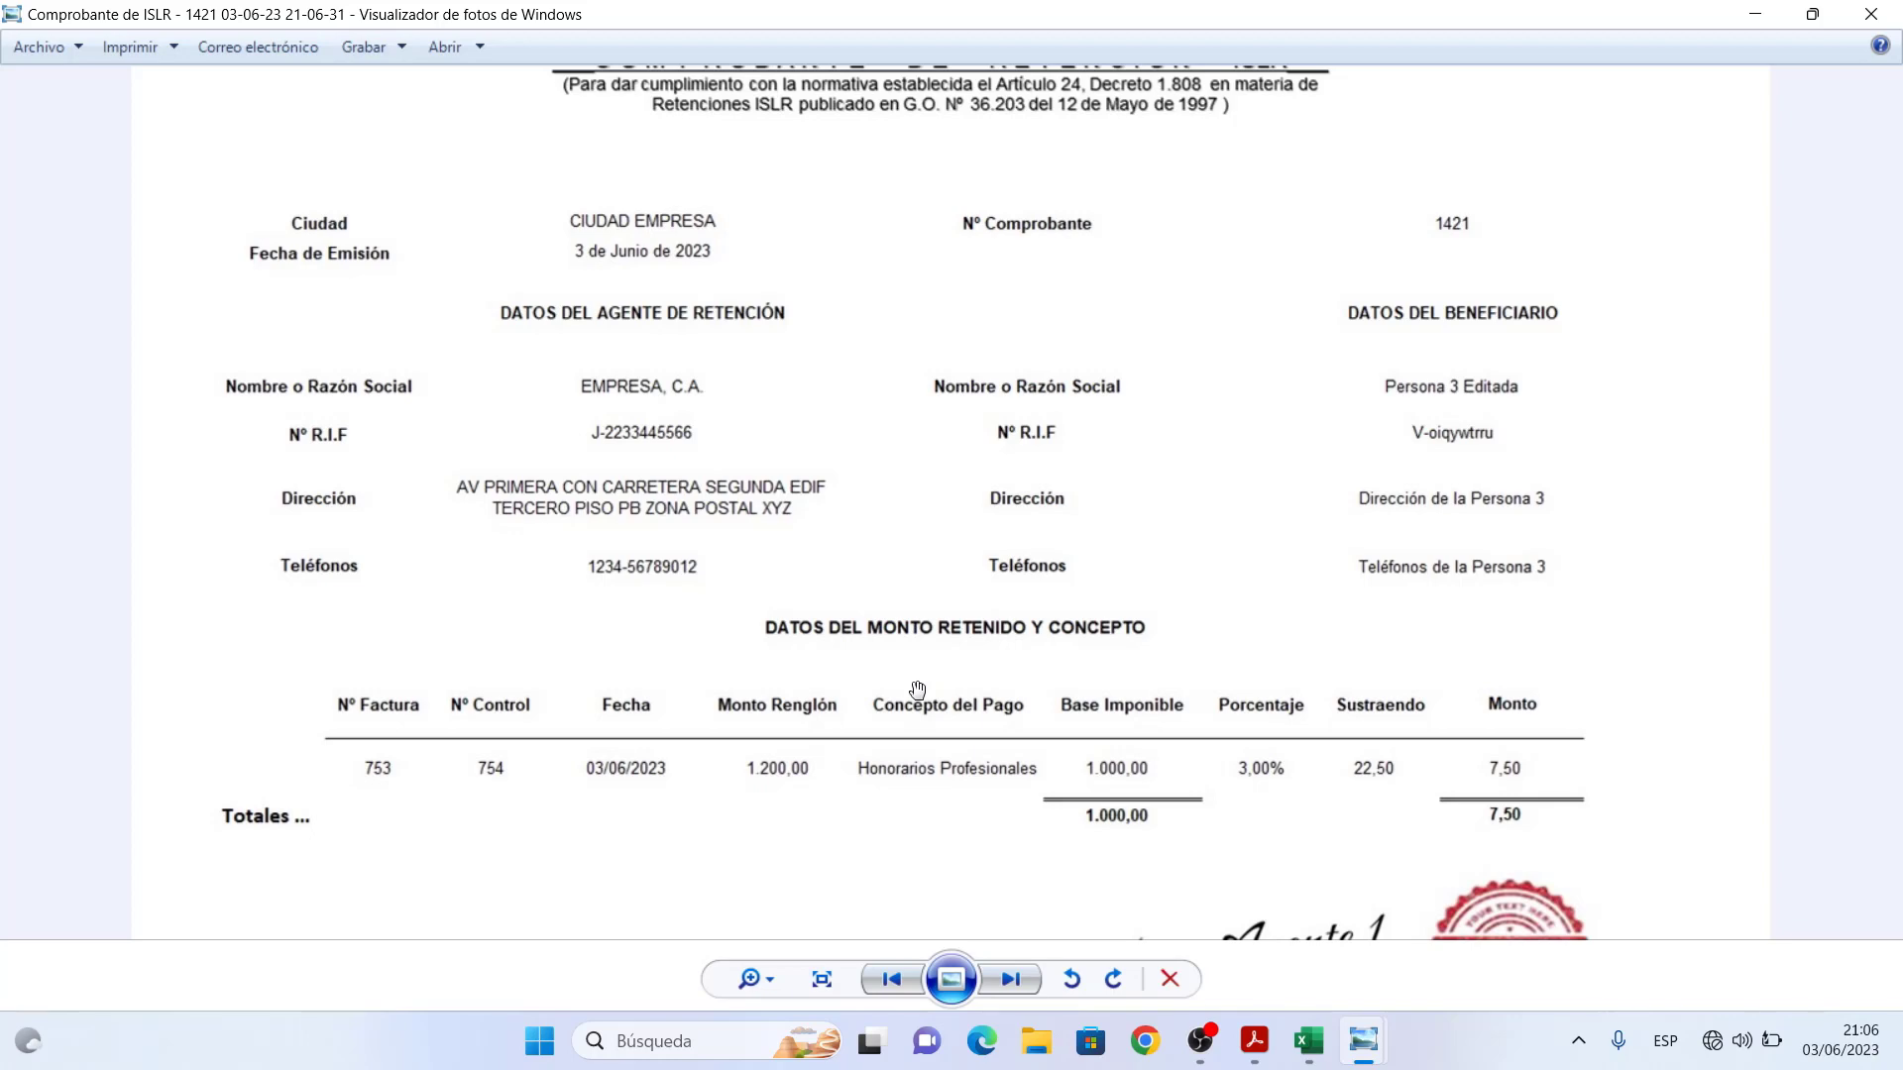
# - Close Photo Viewer, acknowledge the JPG-saved notice, and close the Asistente de Impresión
pyautogui.click(1870, 14)
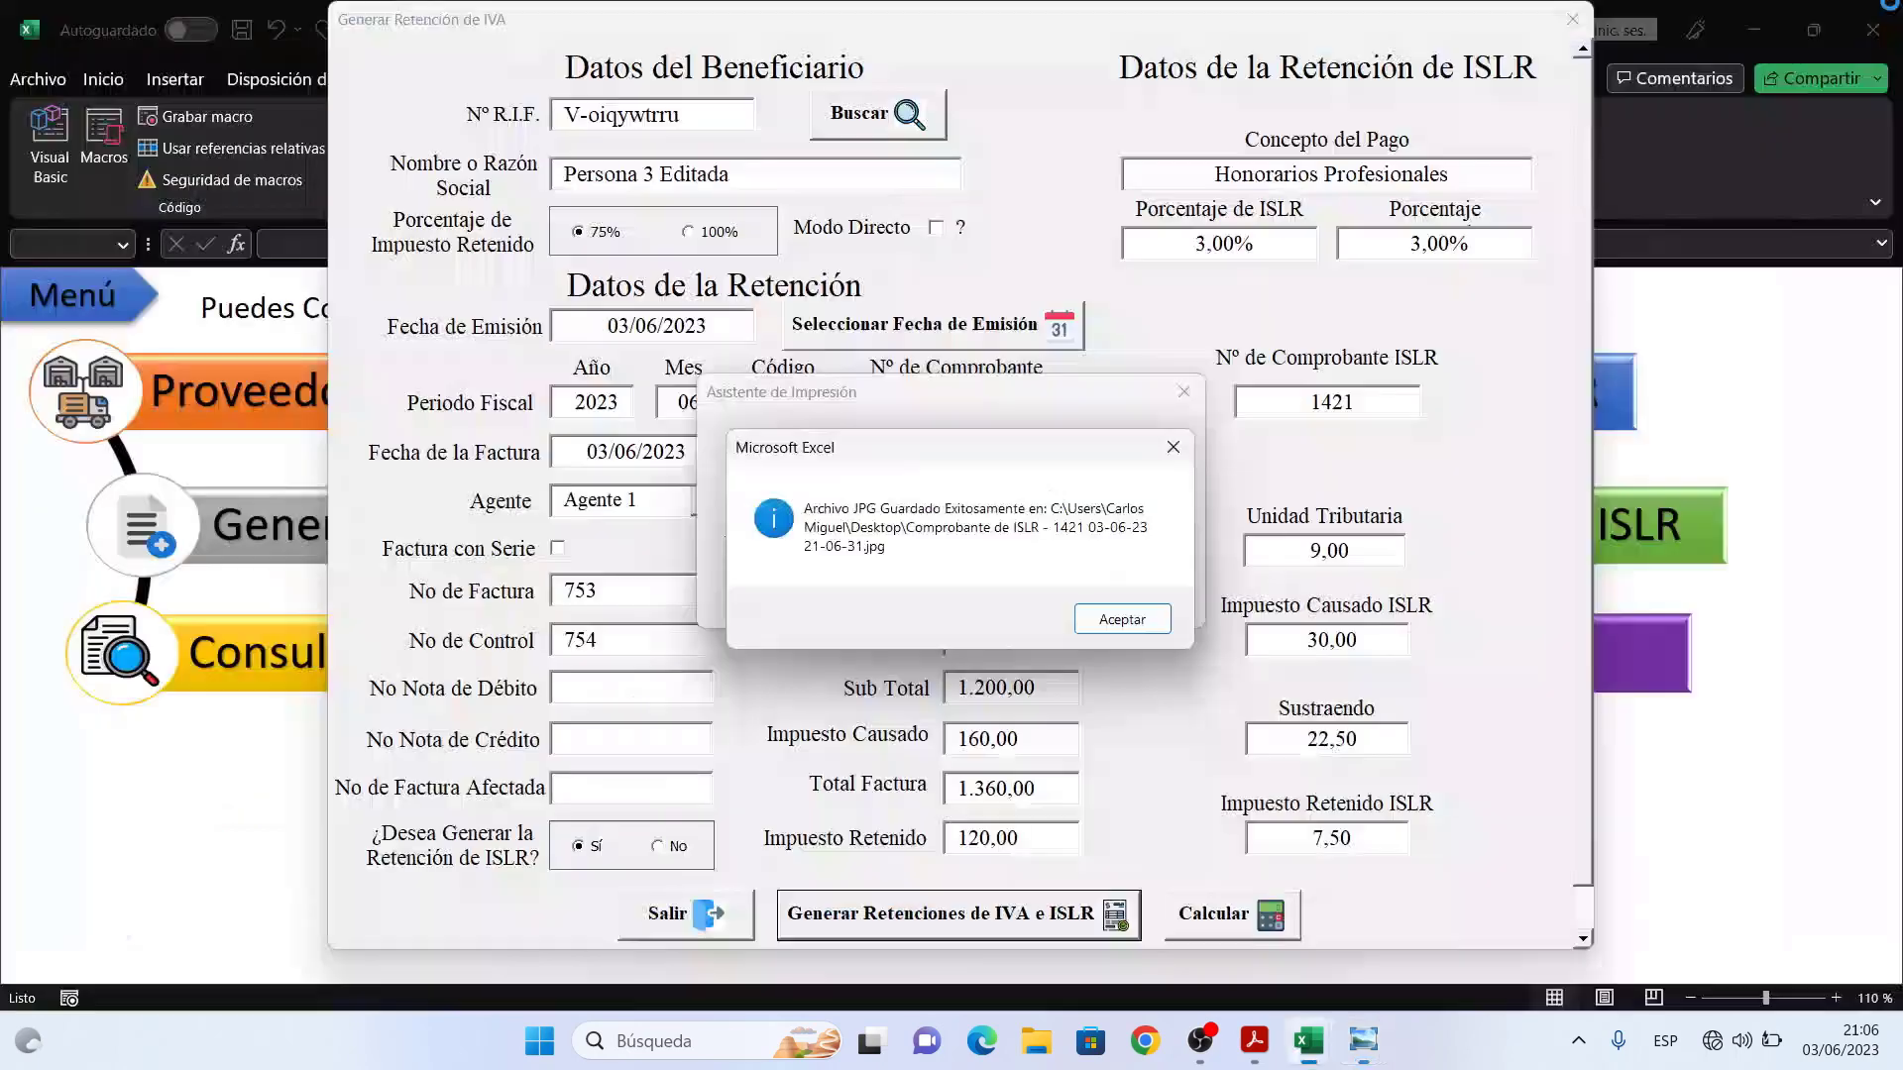
pyautogui.click(1124, 619)
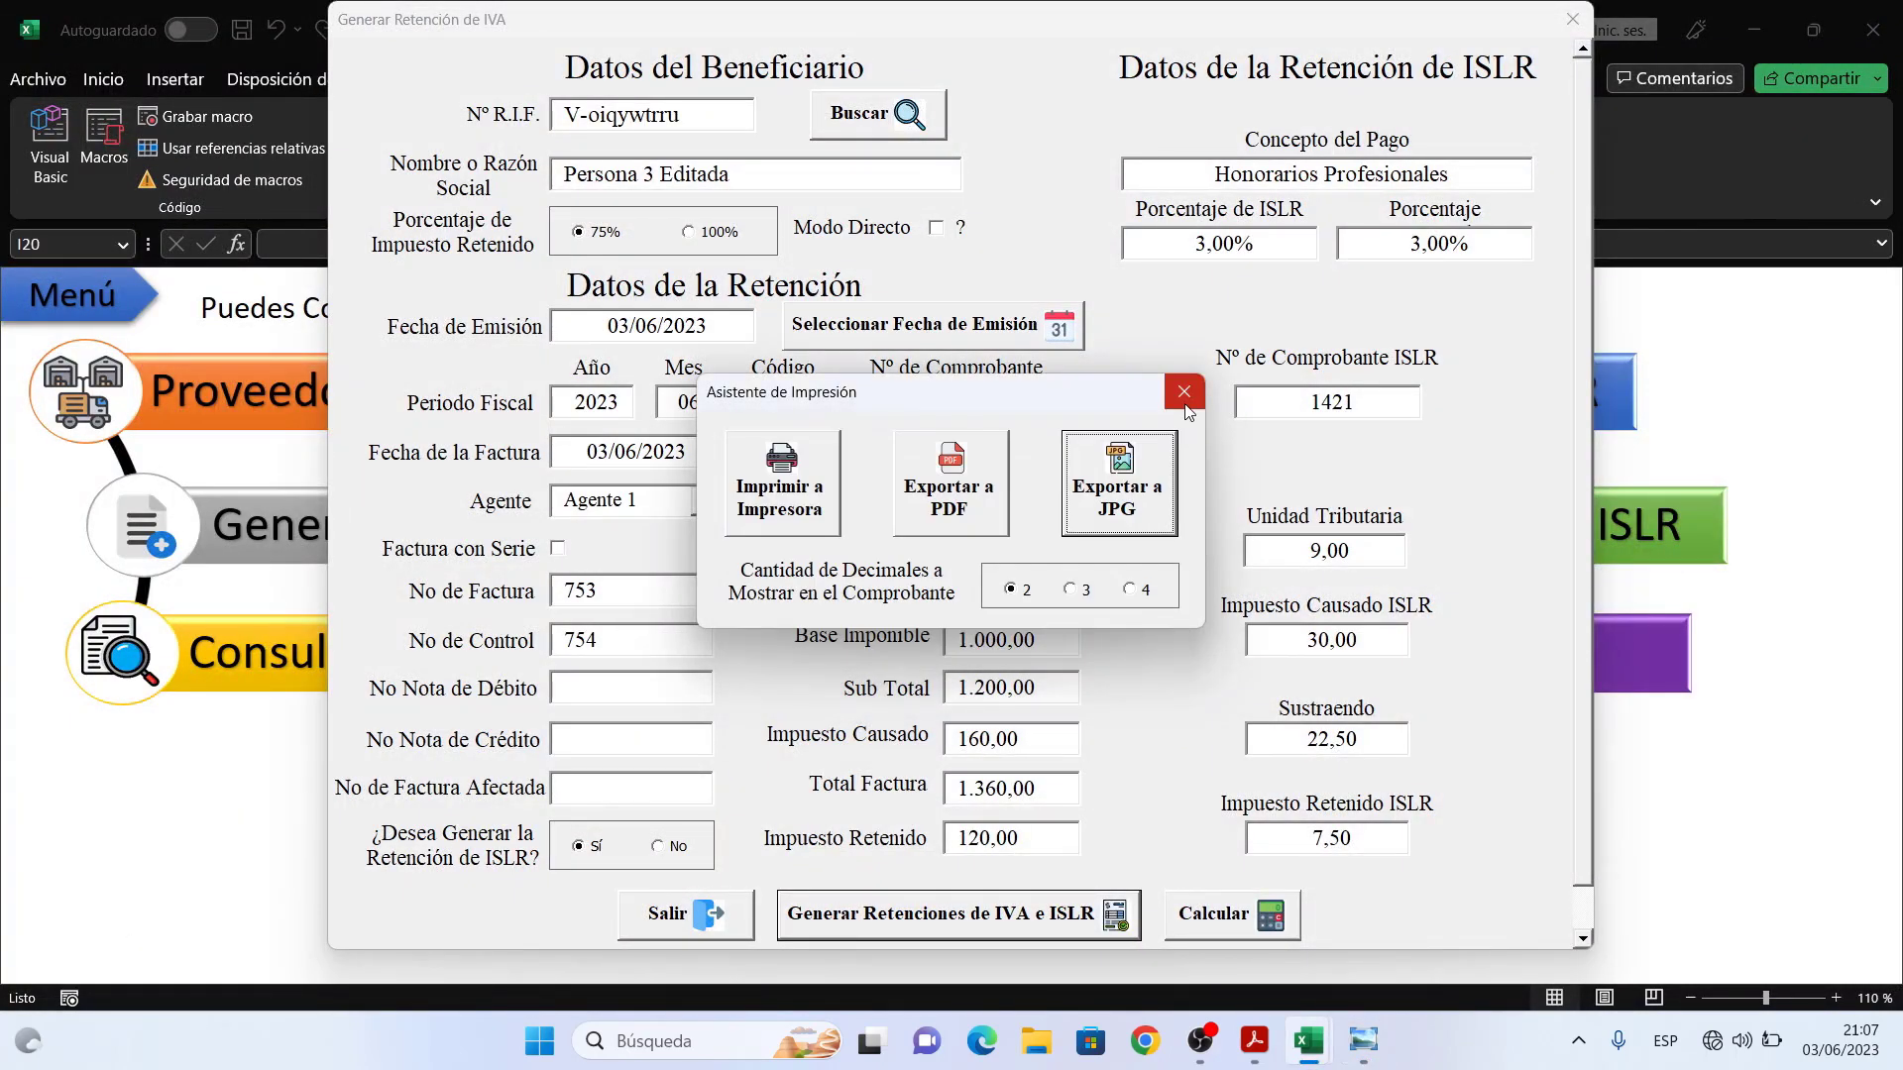
pyautogui.click(1184, 392)
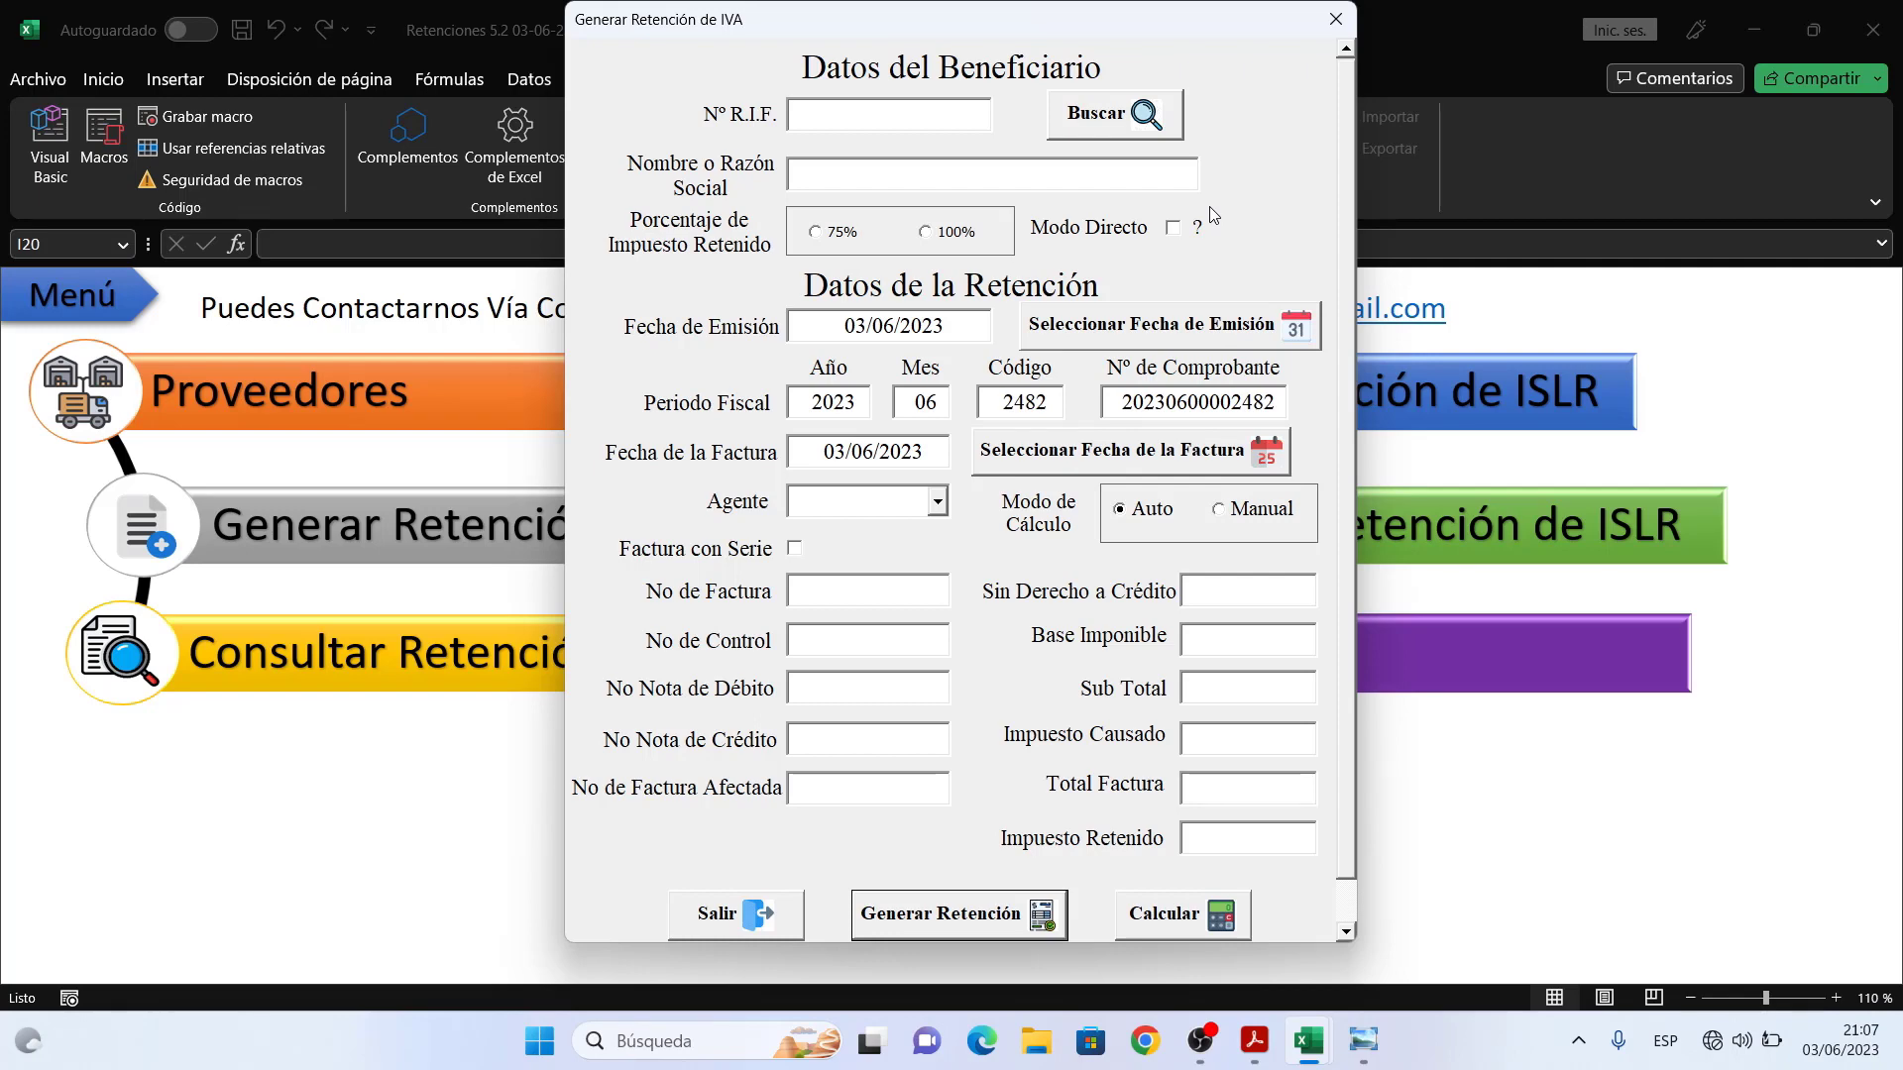
# - Select Persona 4 from the provider search as the IVA retention beneficiary
pyautogui.click(1135, 117)
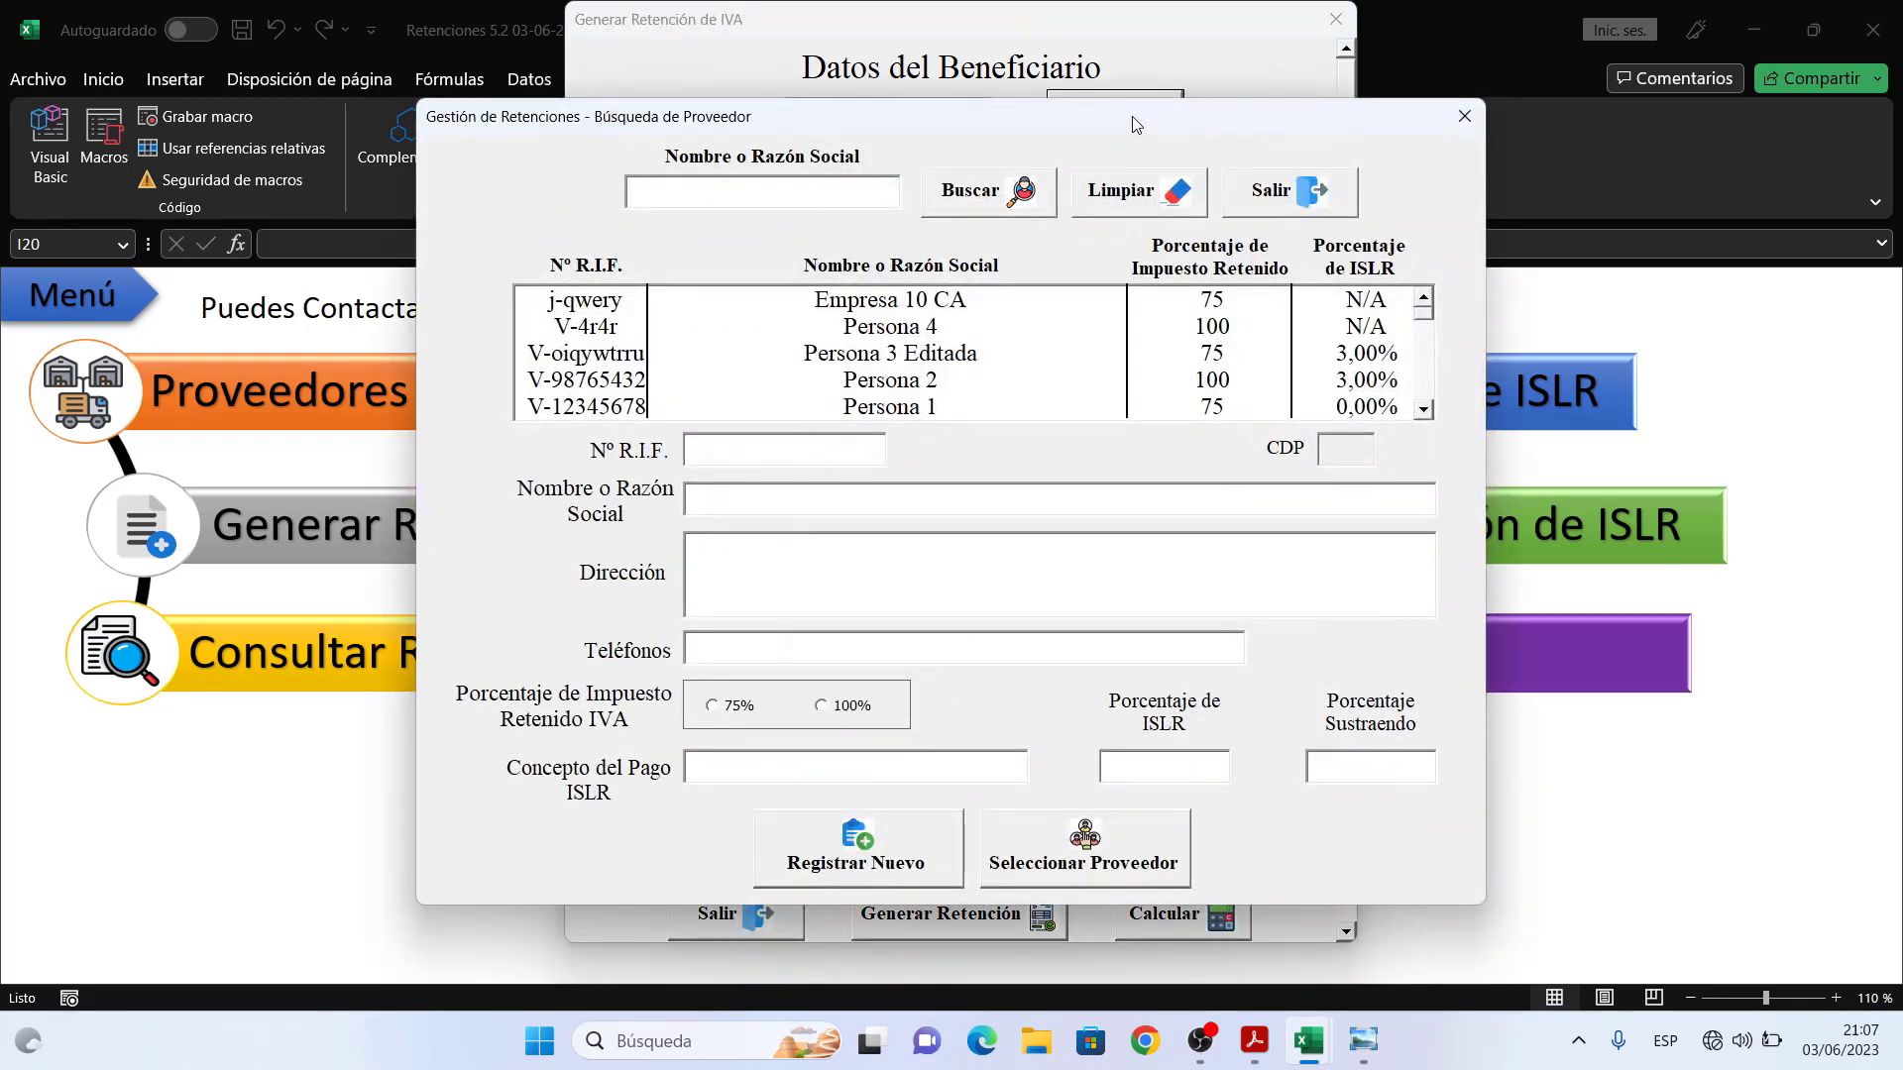
pyautogui.click(1119, 331)
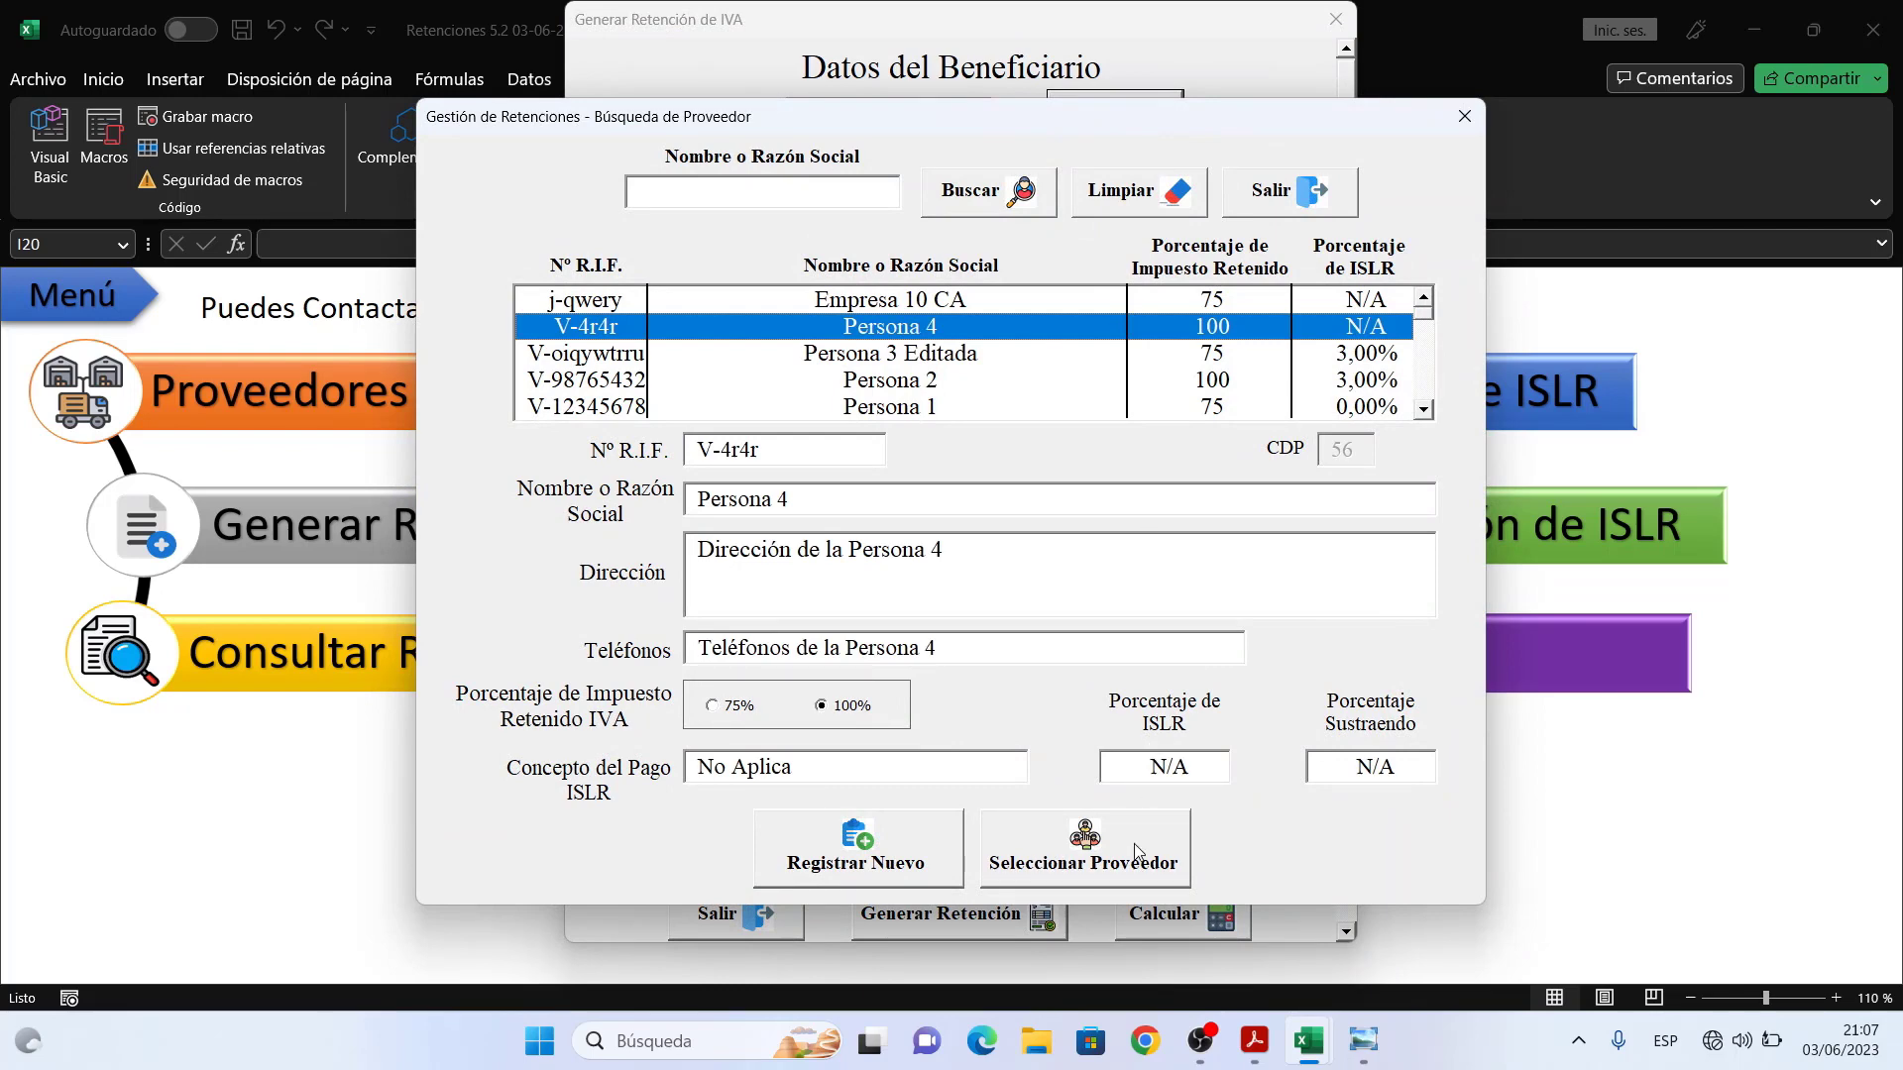
pyautogui.click(1084, 850)
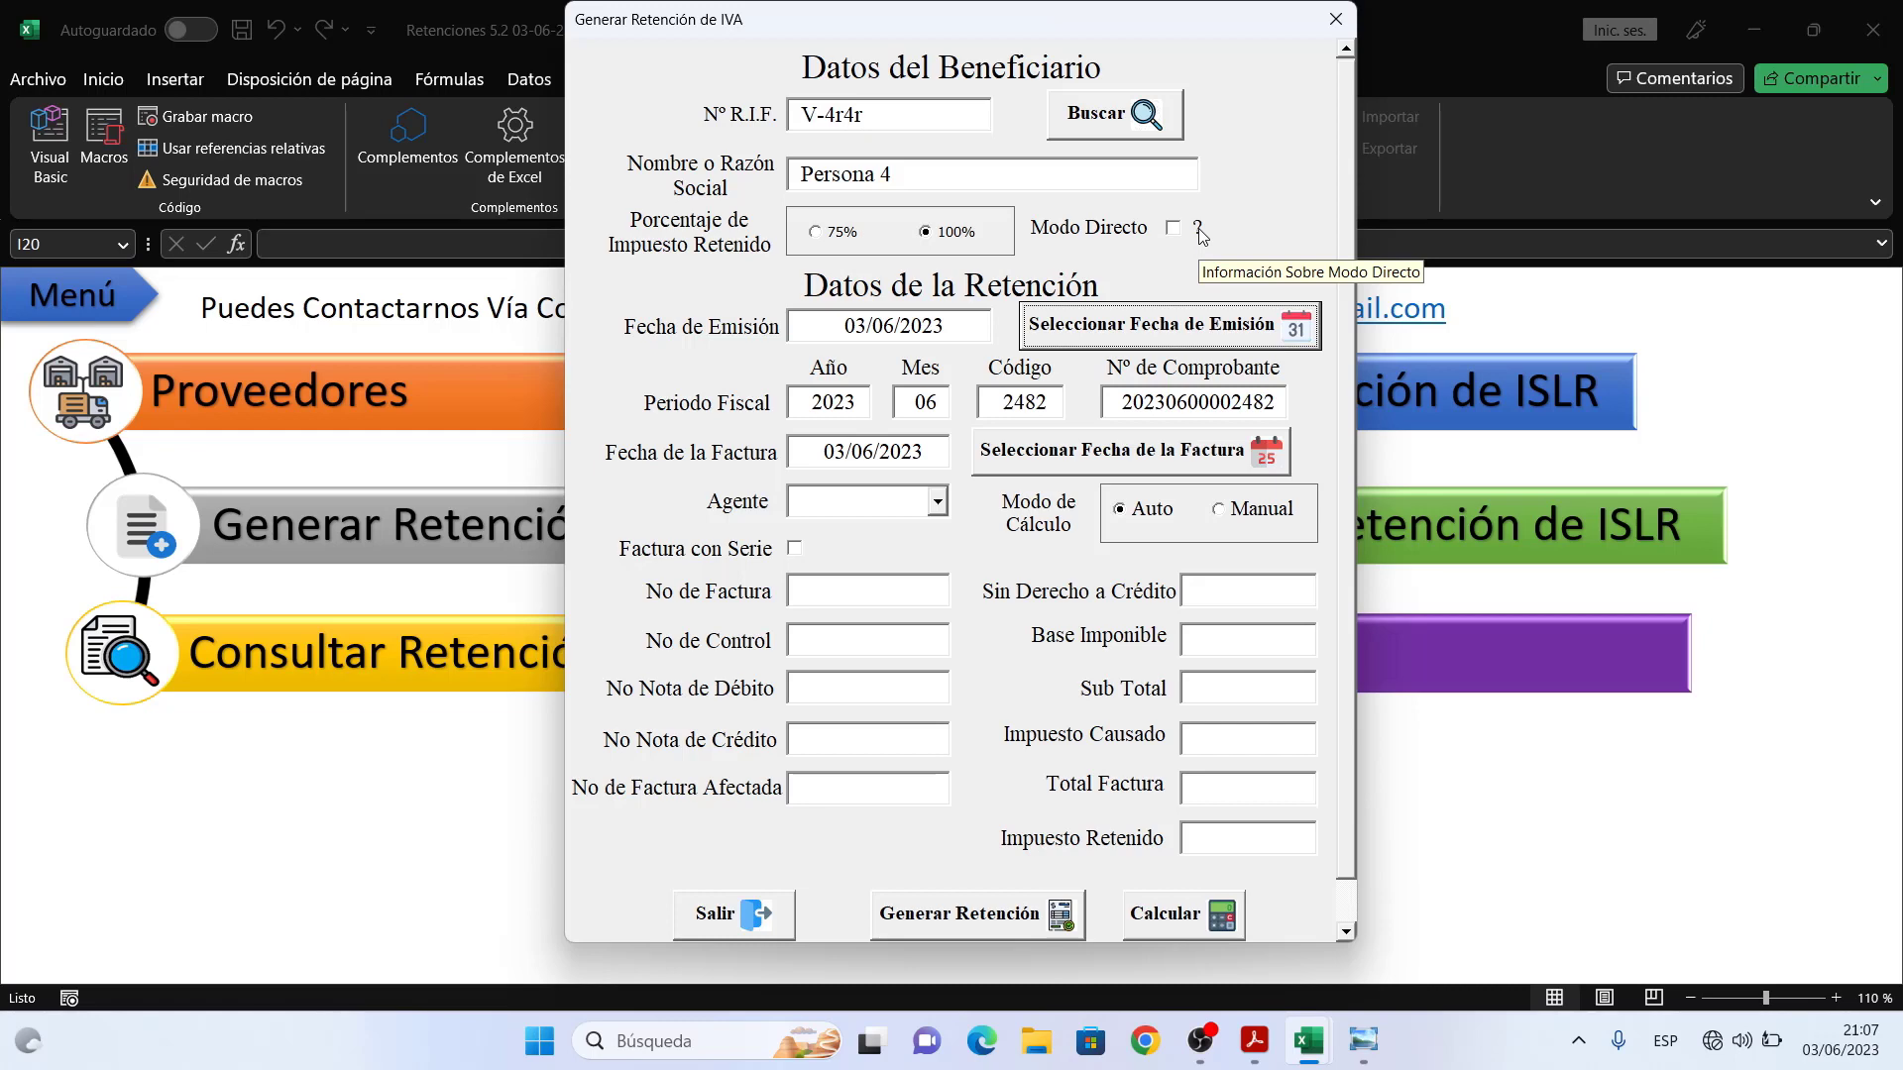
pyautogui.click(1199, 234)
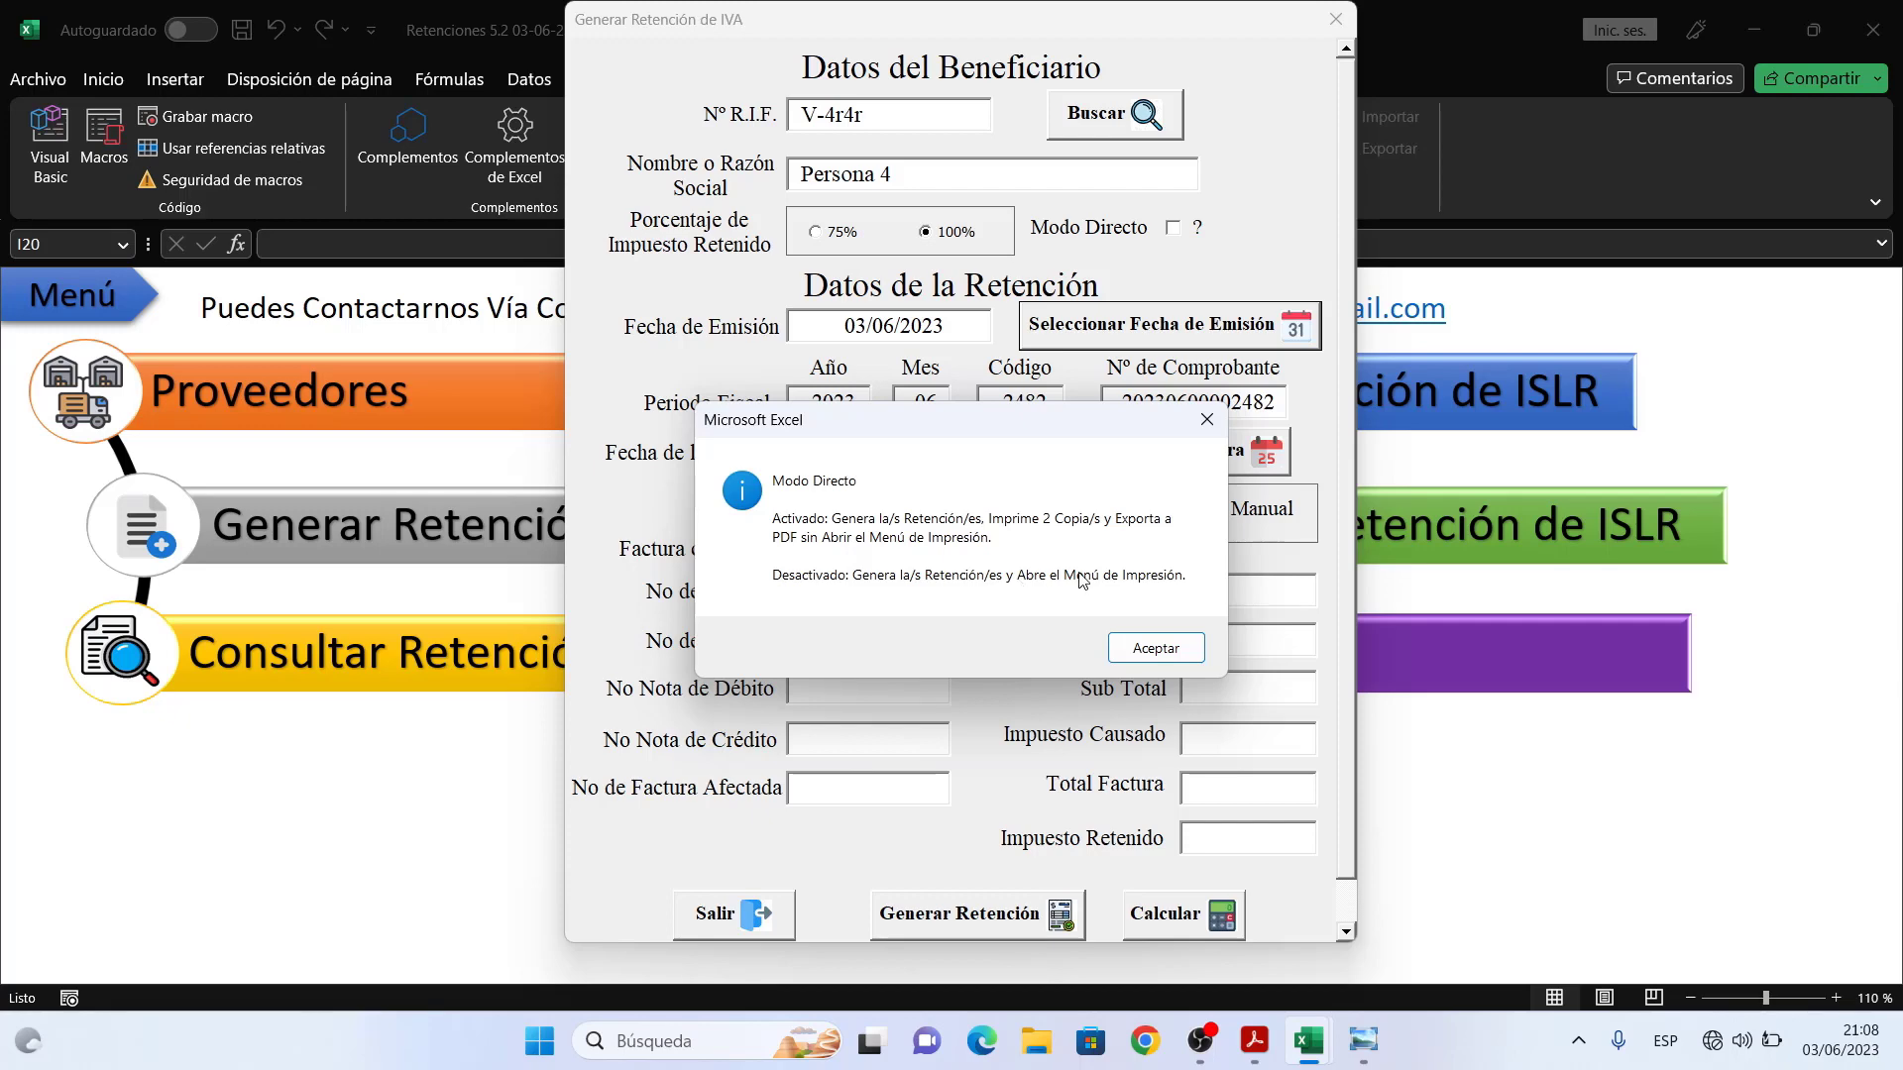
pyautogui.click(1148, 650)
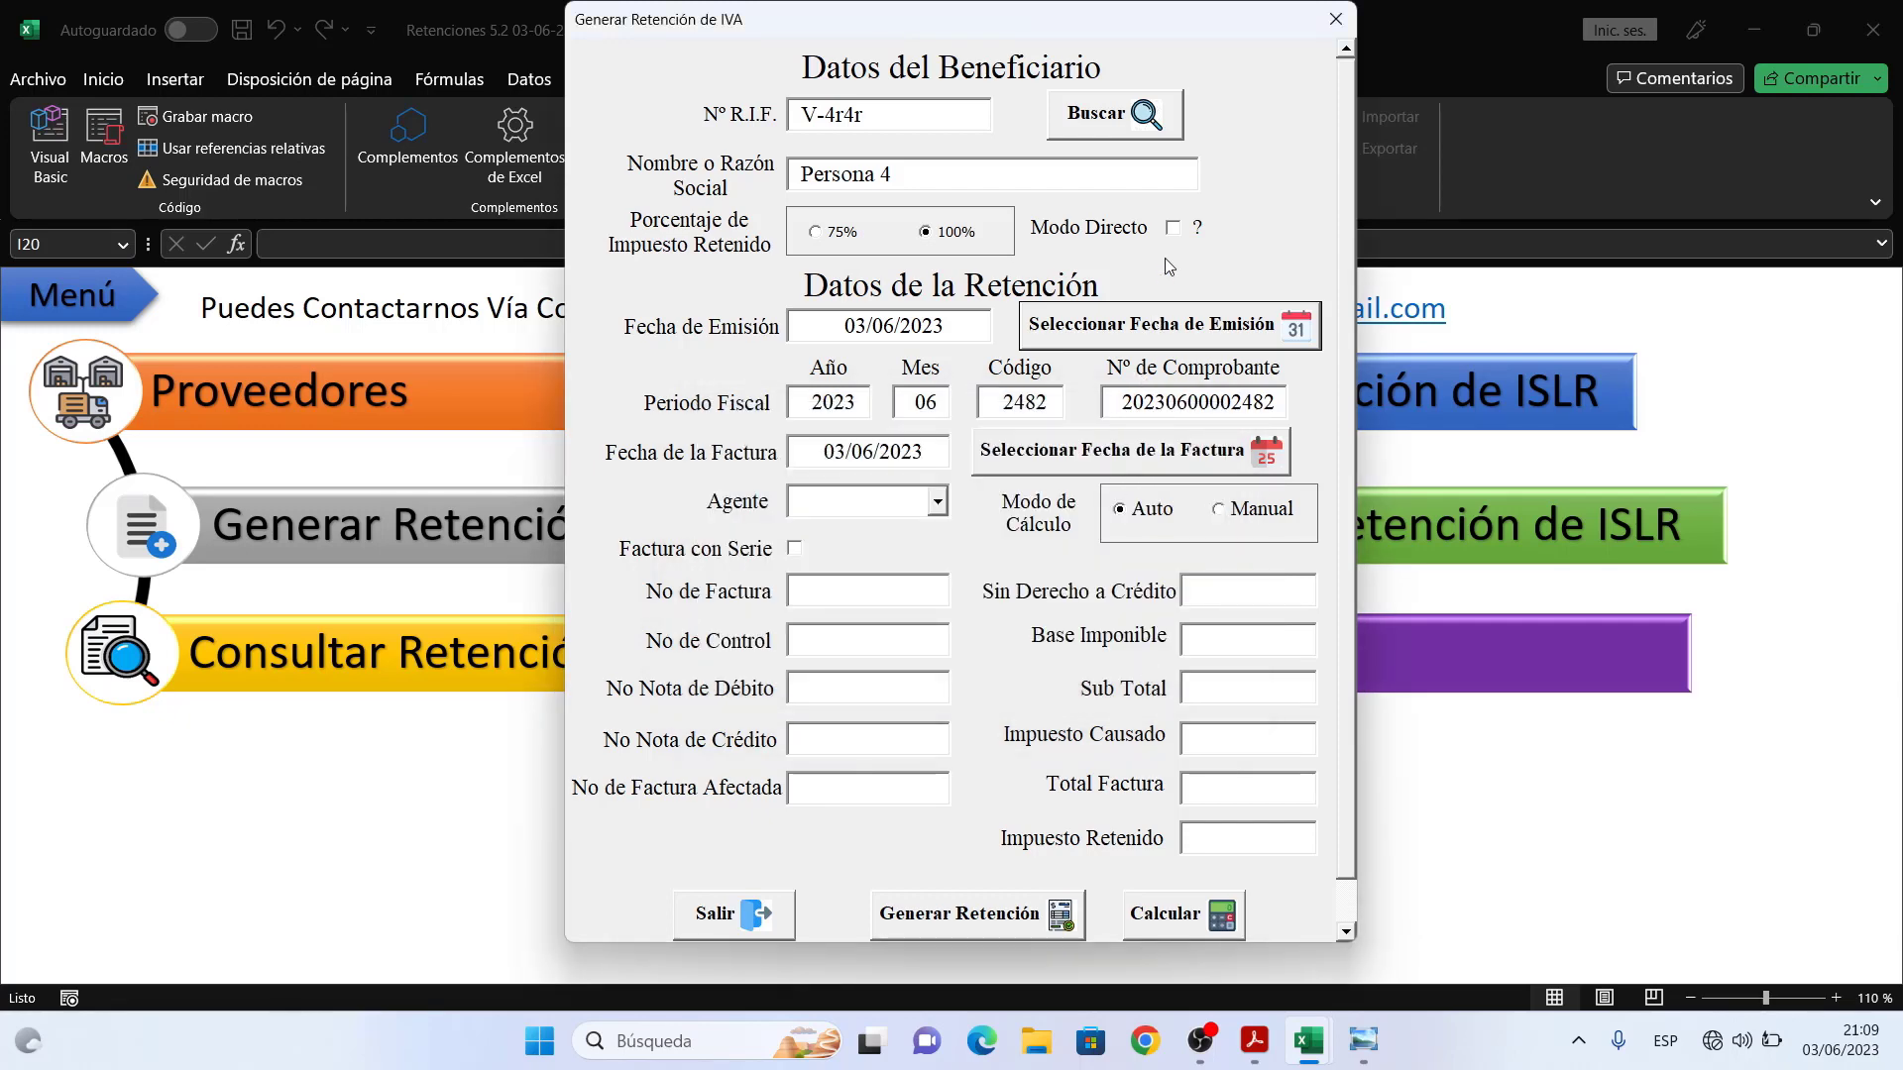
# - Enable Modo Directo, choose agent Otro, and enter invoice xy1 and control xy2
pyautogui.click(1173, 229)
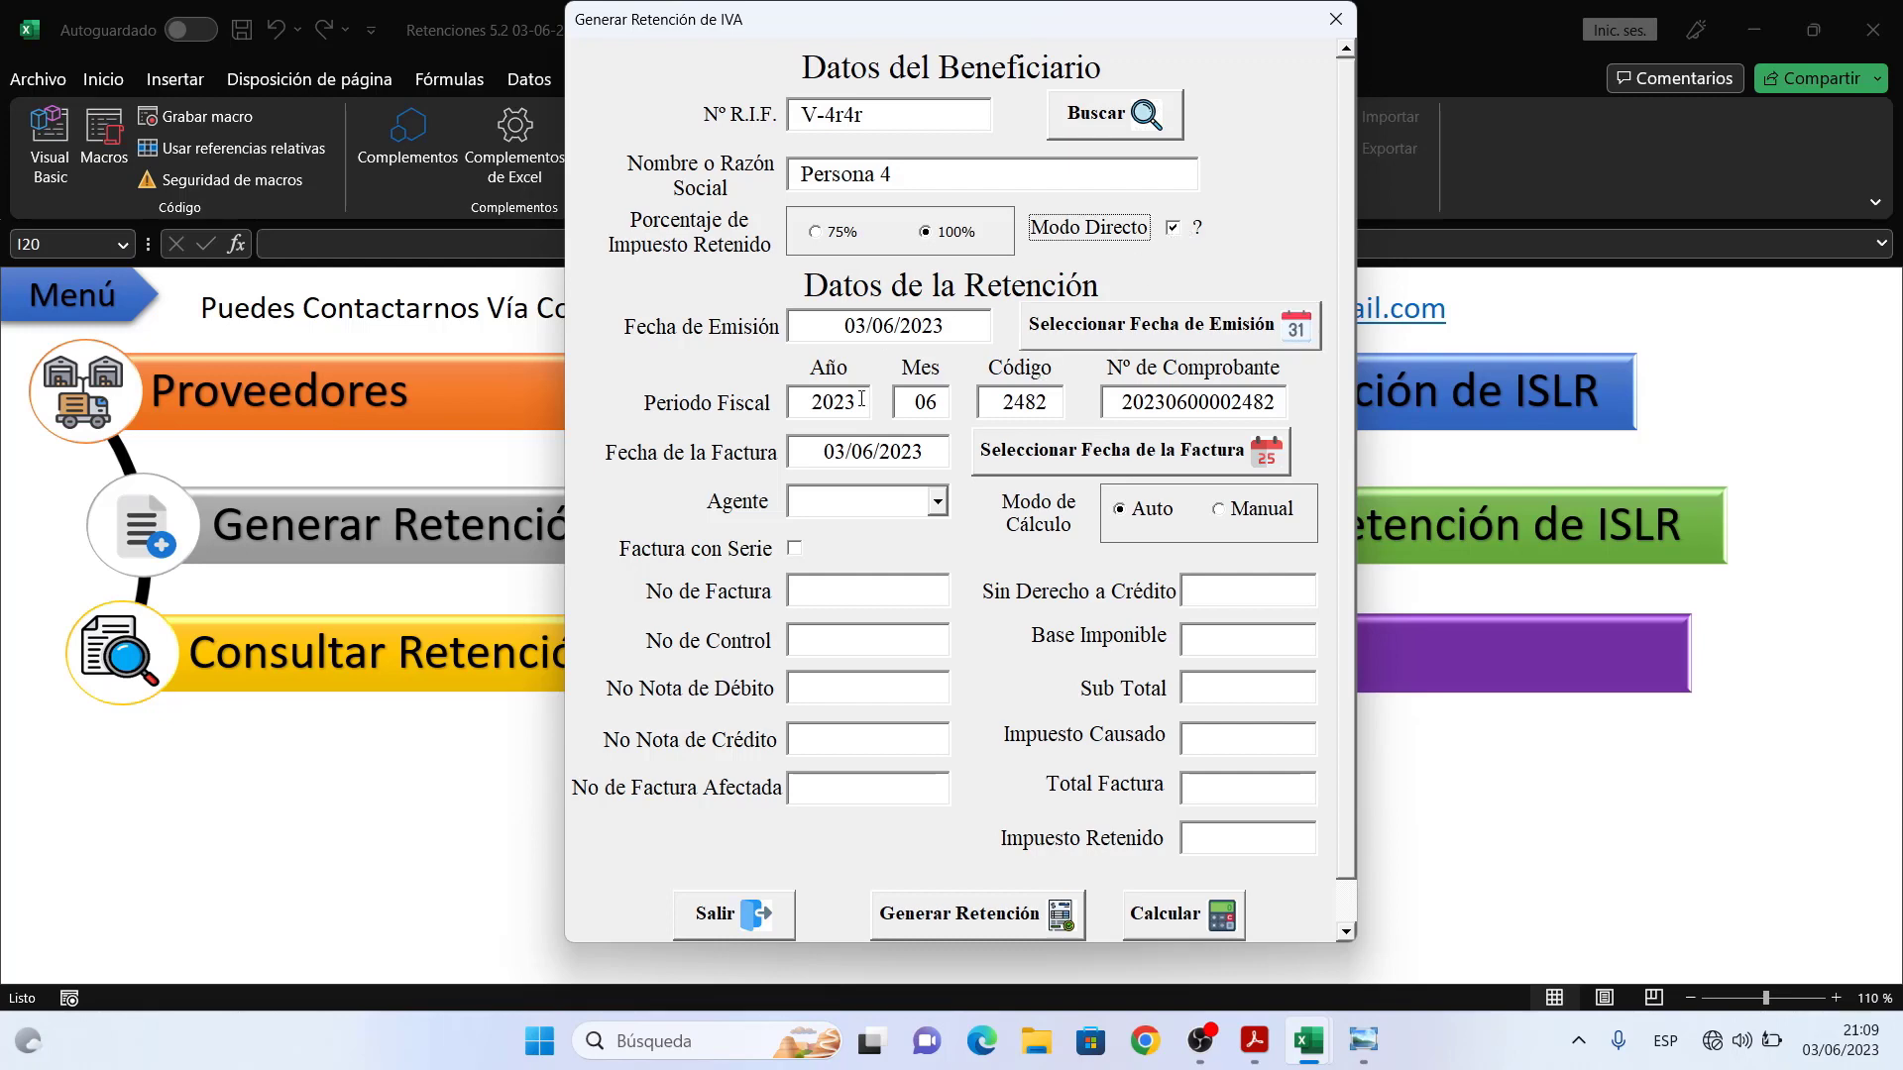
pyautogui.click(937, 505)
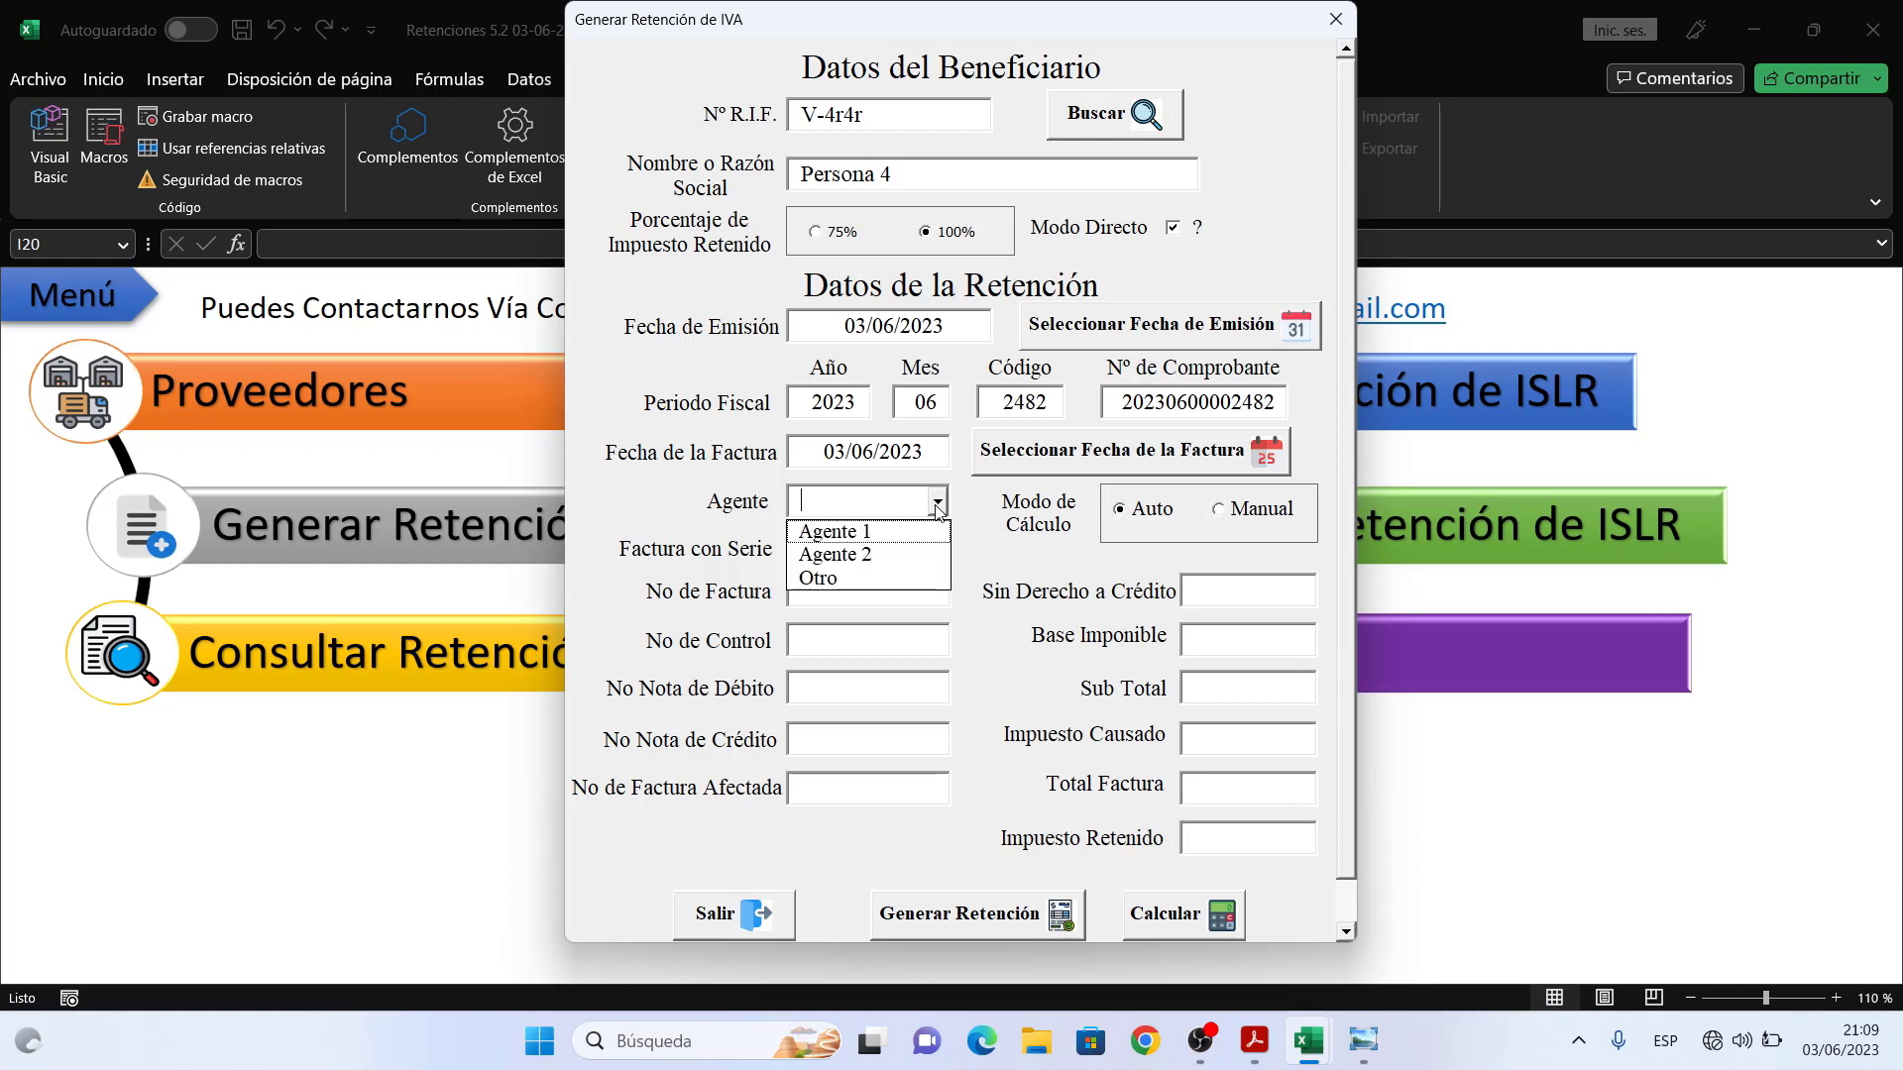
pyautogui.click(868, 579)
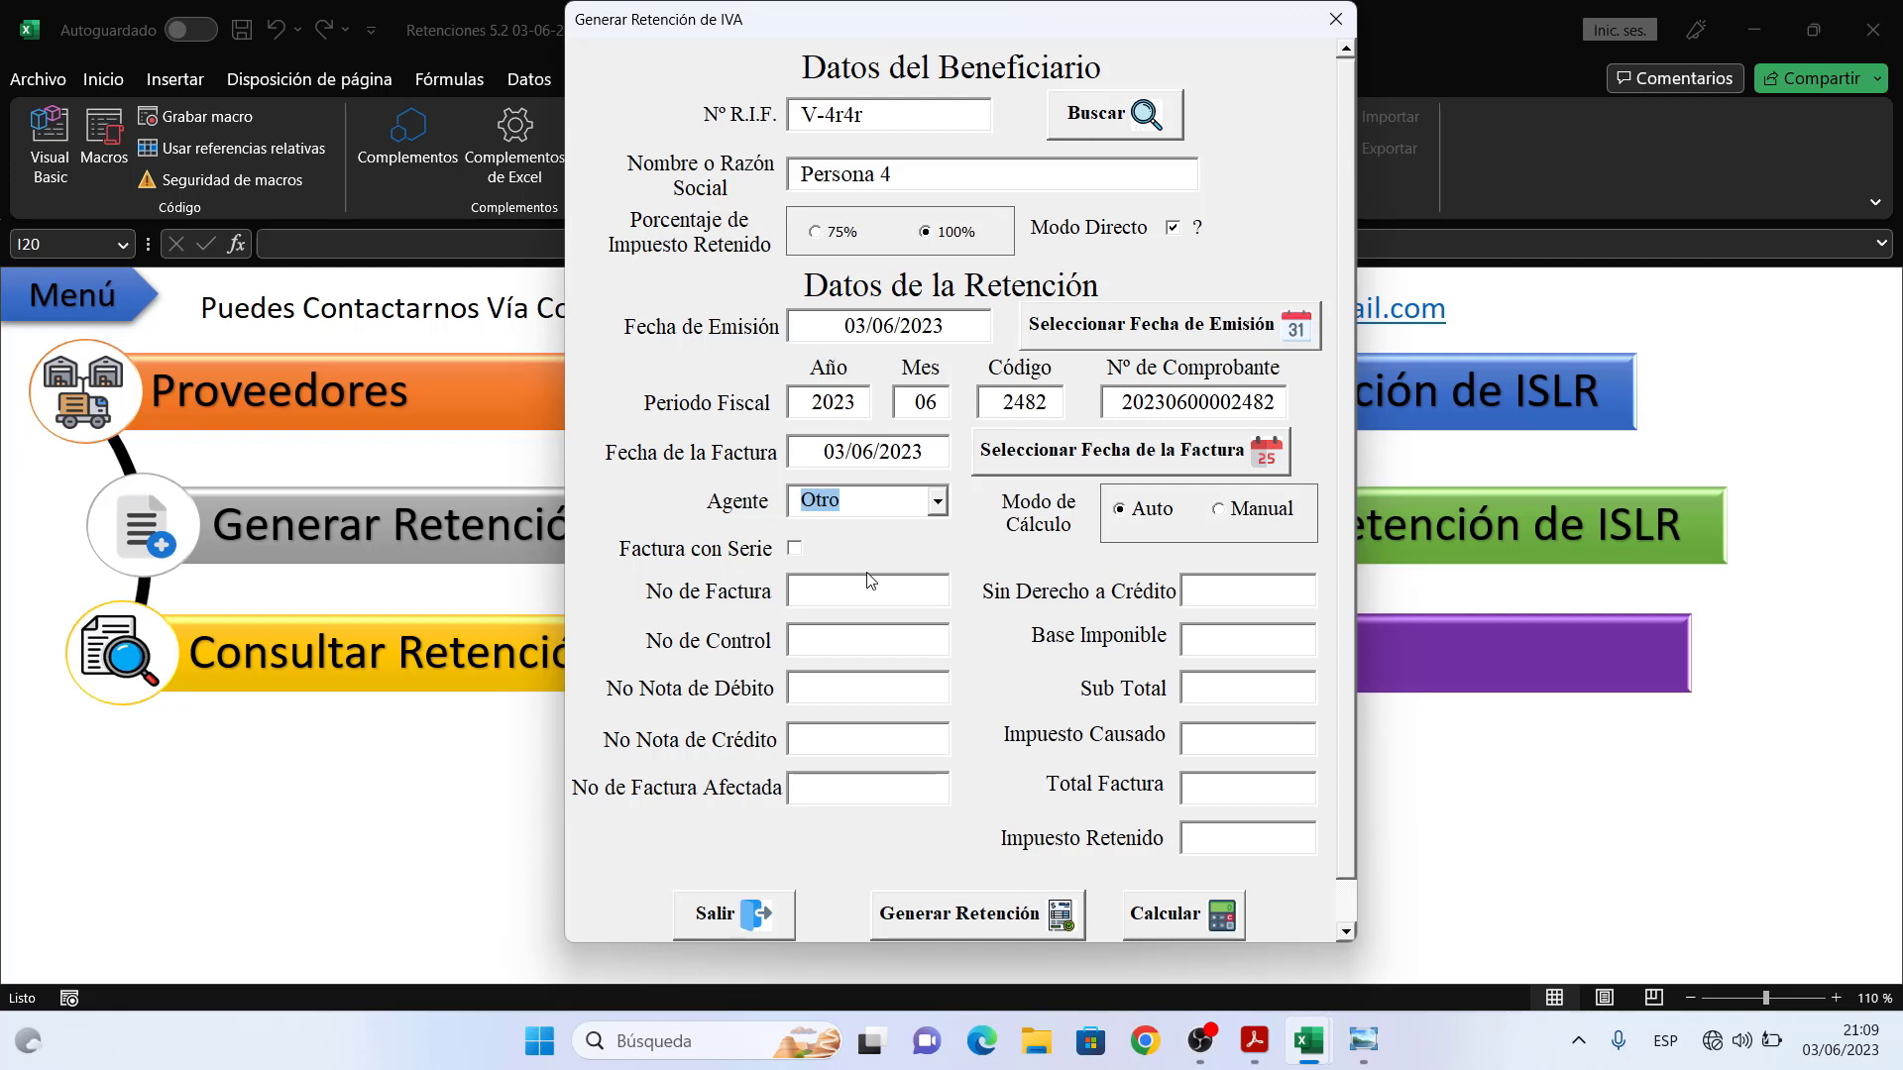
pyautogui.click(863, 587)
pyautogui.write('xy')
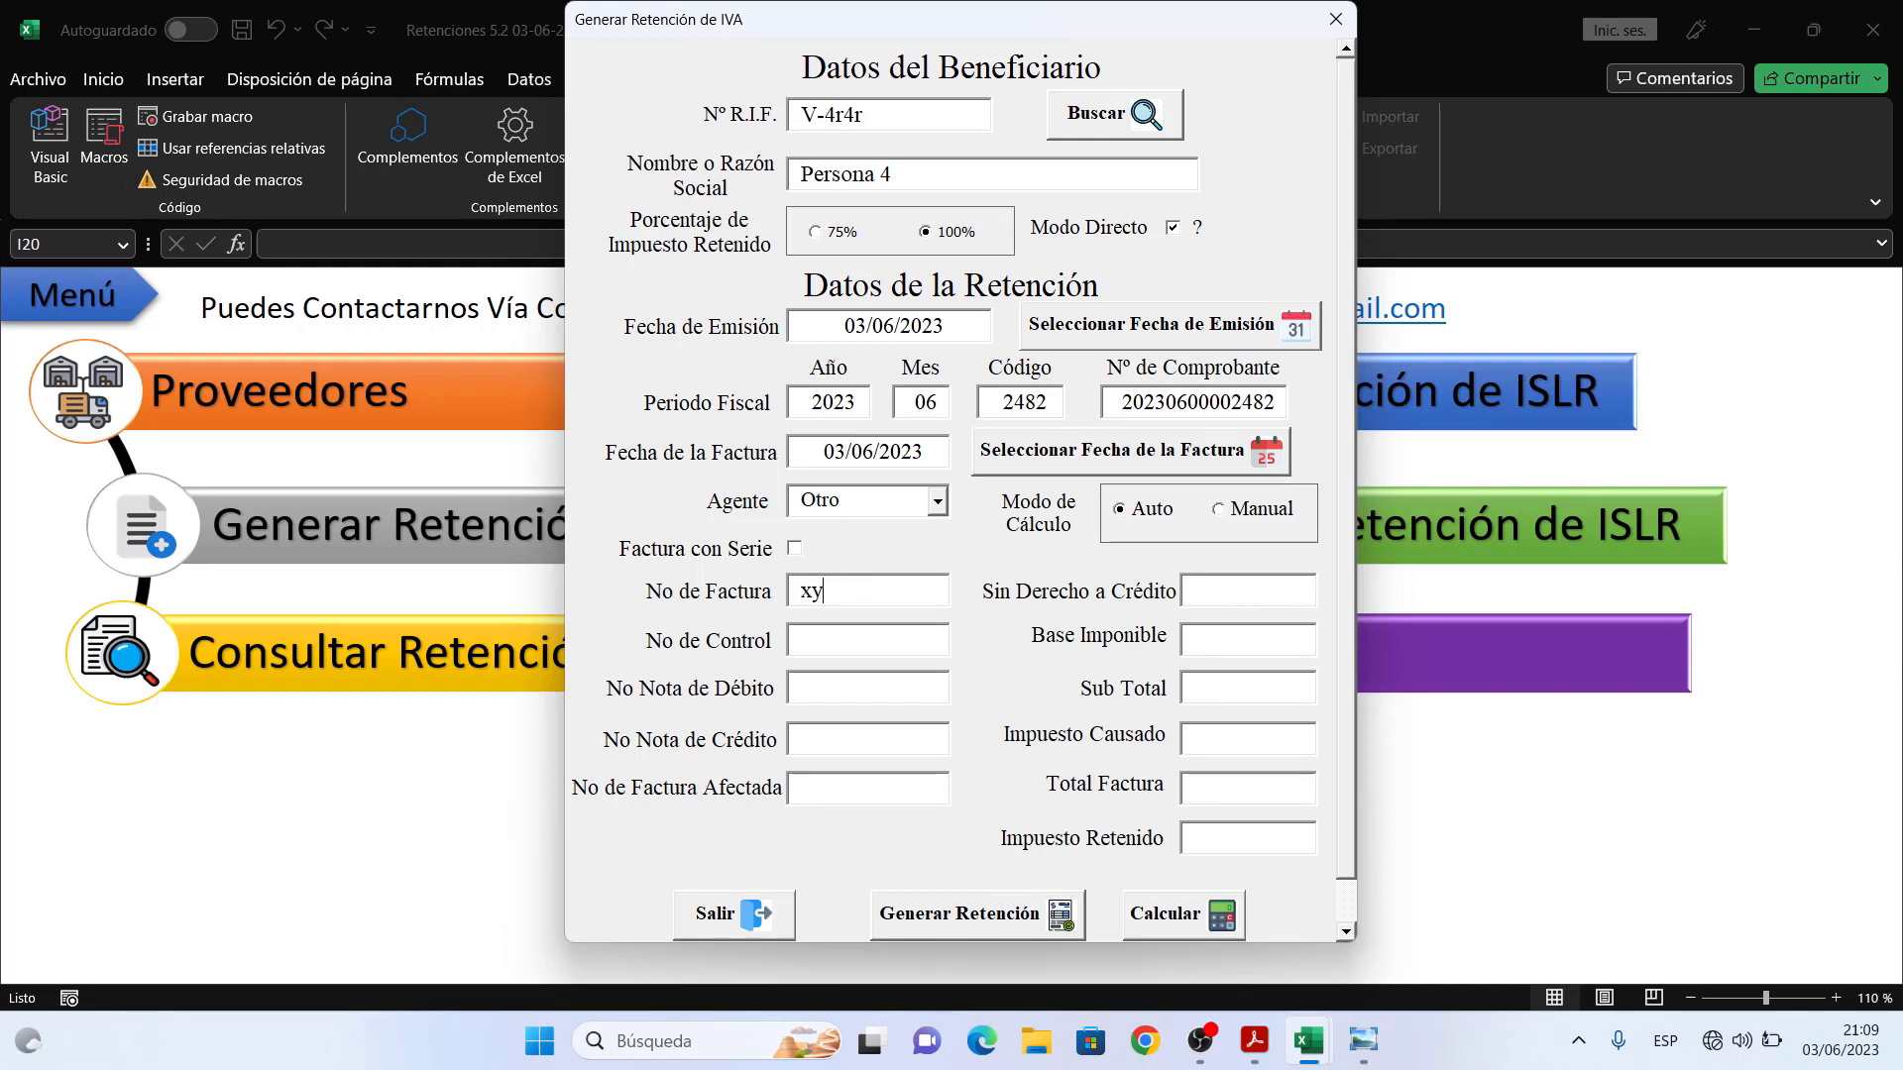
pyautogui.write('1')
pyautogui.write('xy2')
pyautogui.click(860, 744)
pyautogui.click(858, 686)
# - Enter 100 non-creditable and 100 taxable base, then calculate 16,00 IVA withheld
pyautogui.click(1241, 596)
pyautogui.write('100')
pyautogui.press('Tab')
pyautogui.write('100')
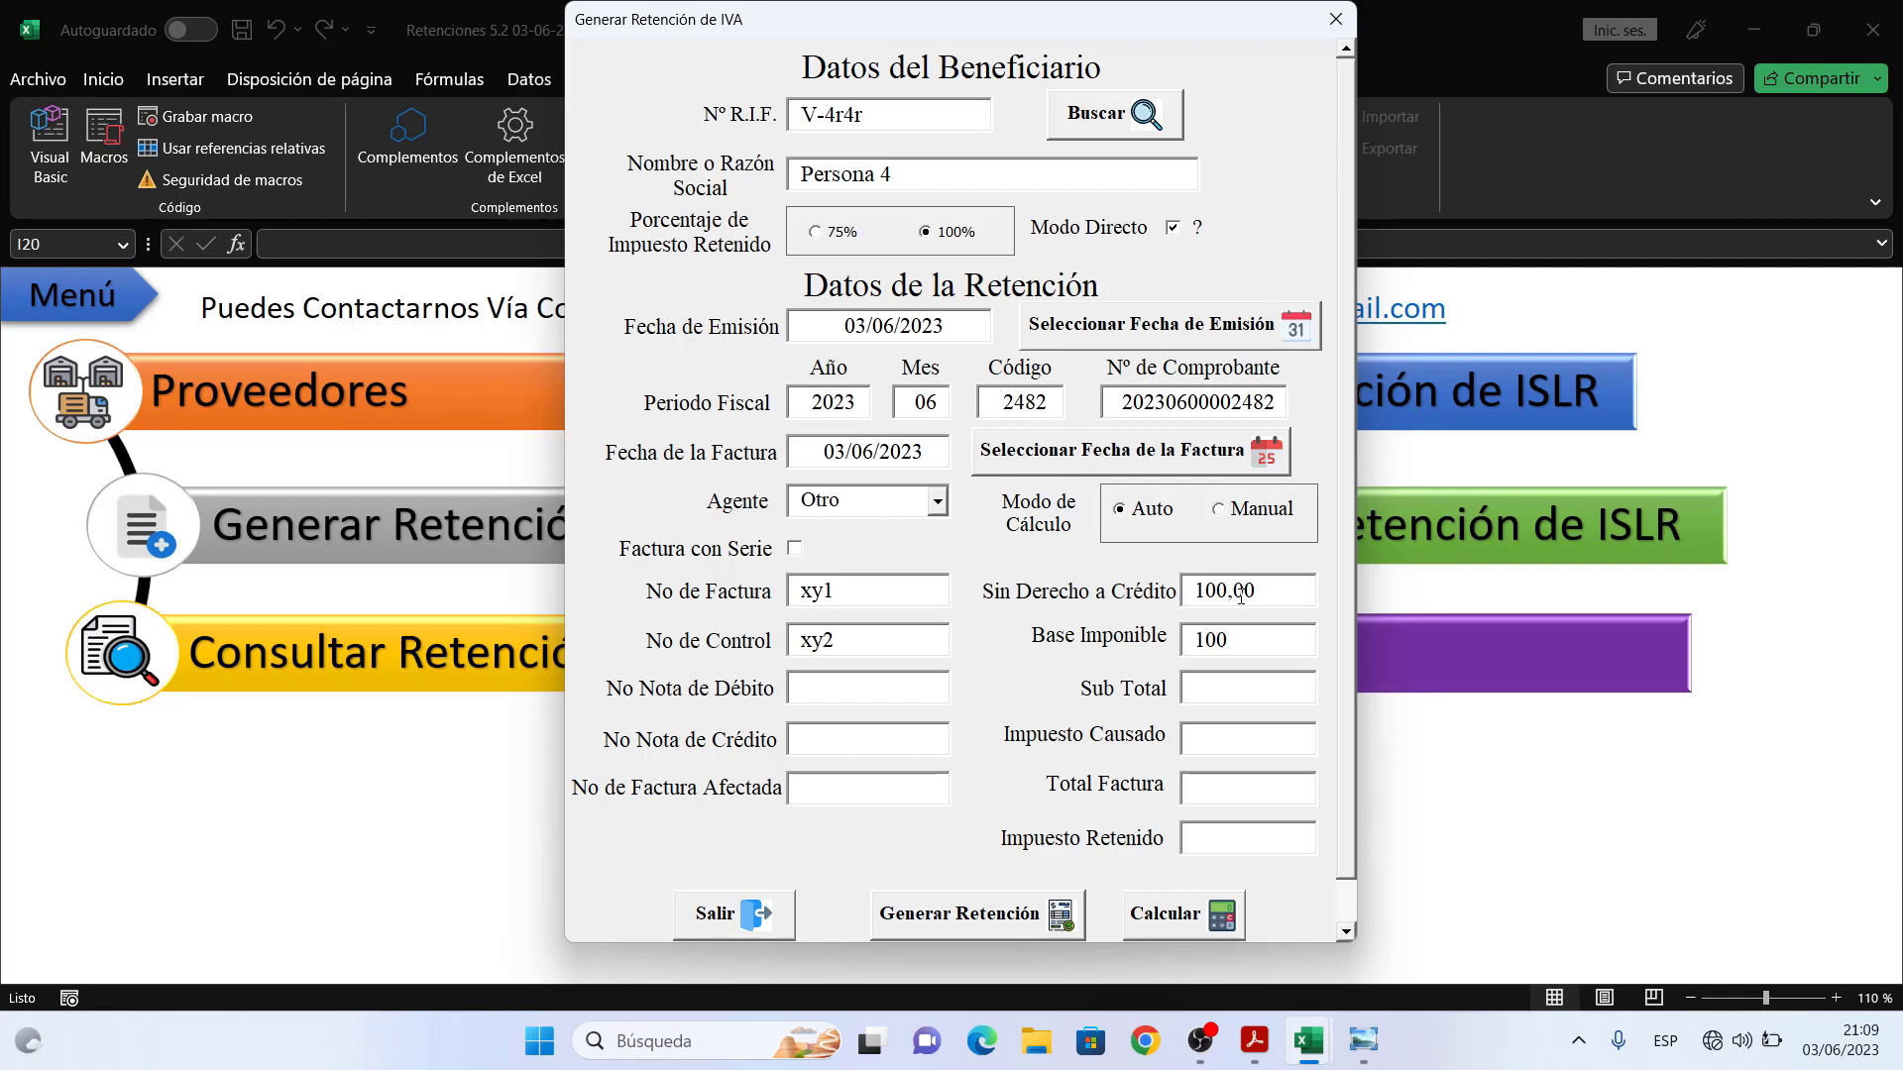
pyautogui.press('Tab')
pyautogui.click(1199, 913)
pyautogui.moveTo(1347, 759); pyautogui.dragTo(1344, 801)
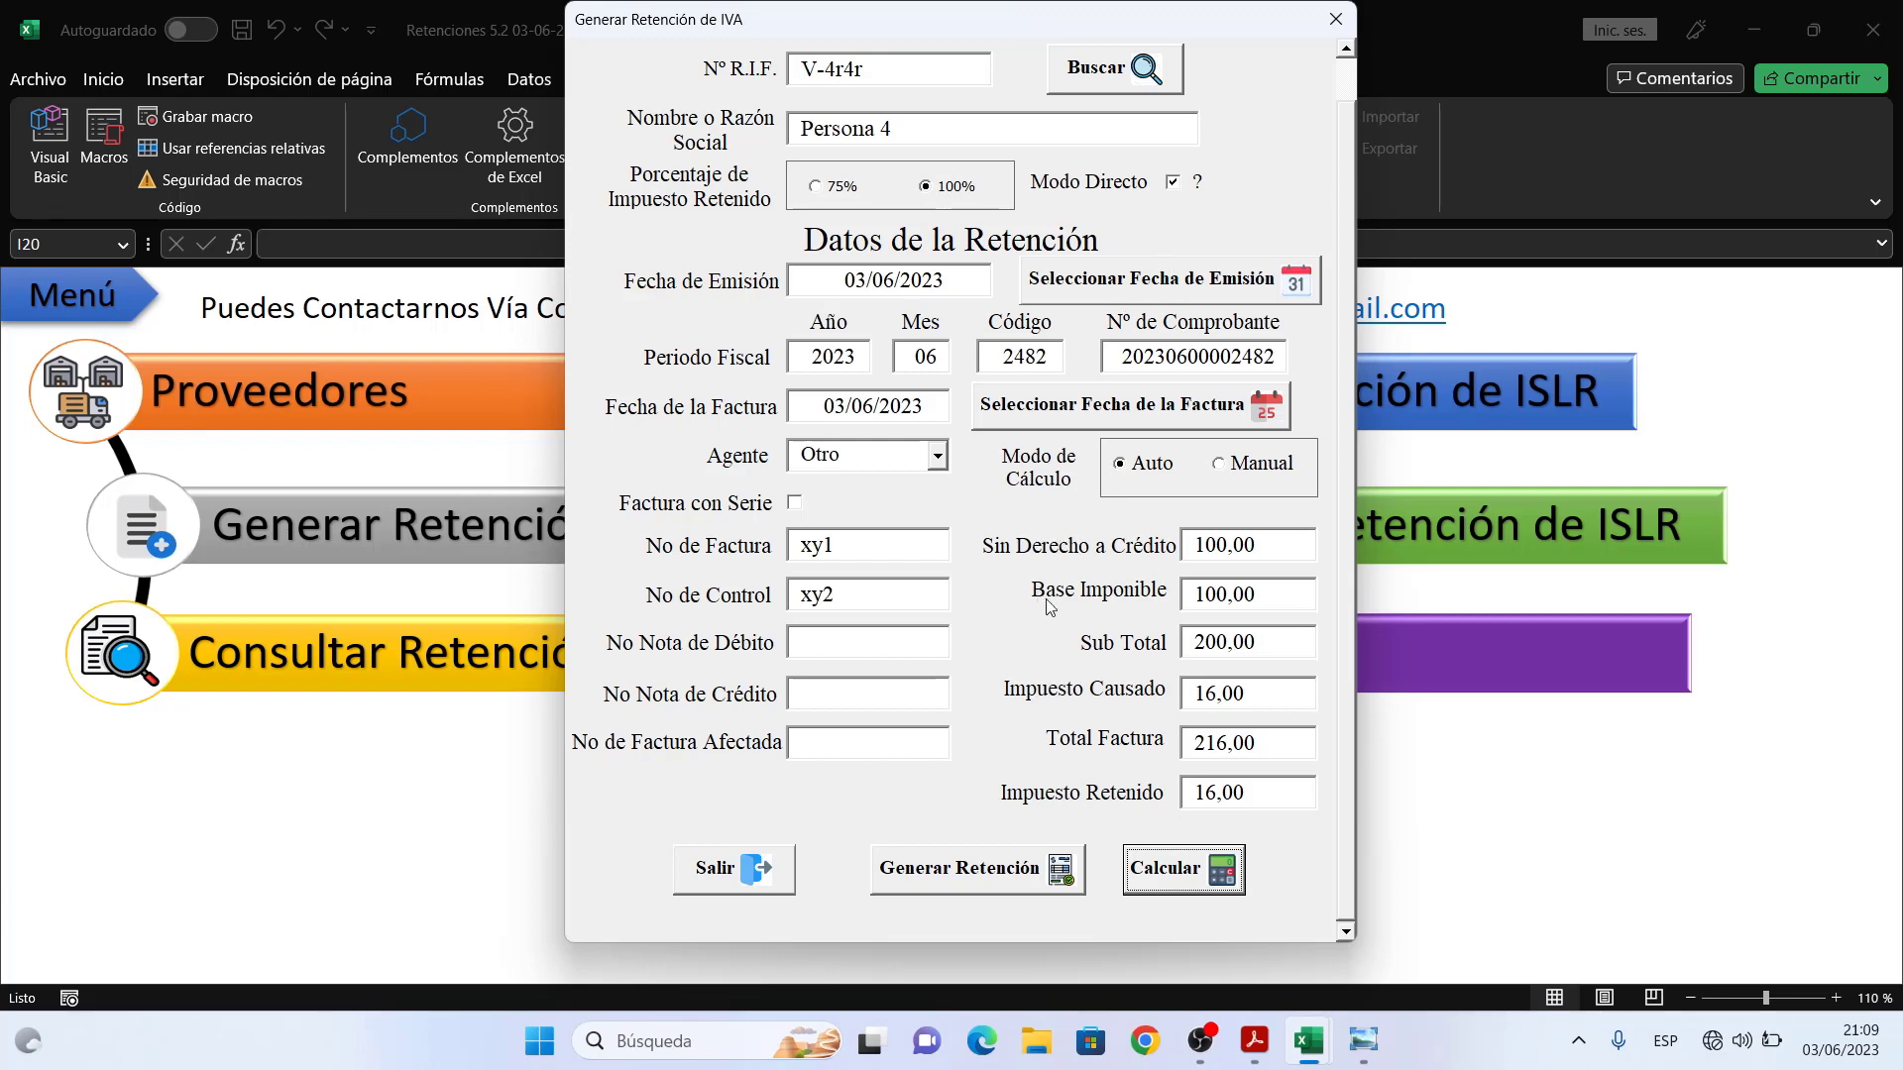
# - Generate the IVA retention and save its printed copy as 'Prueba 1 IVA' on the desktop
pyautogui.click(1009, 870)
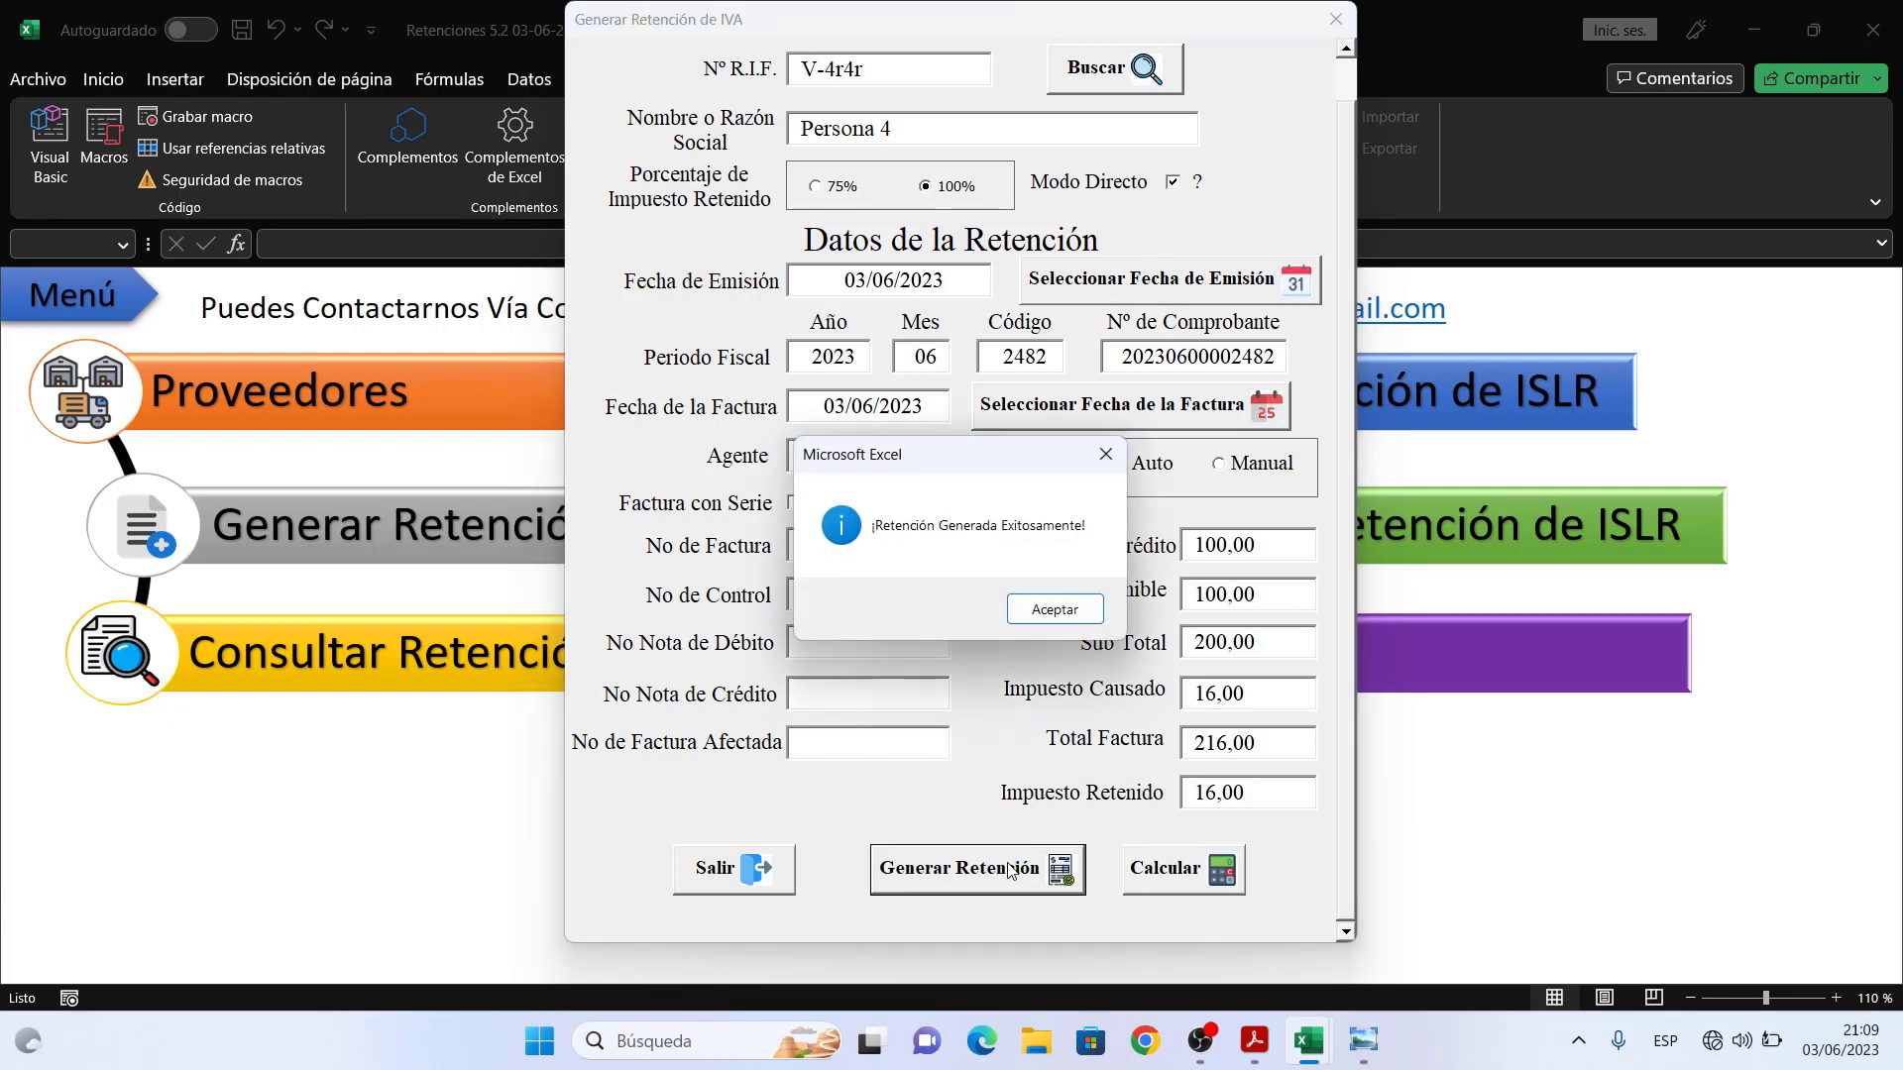
pyautogui.click(1033, 599)
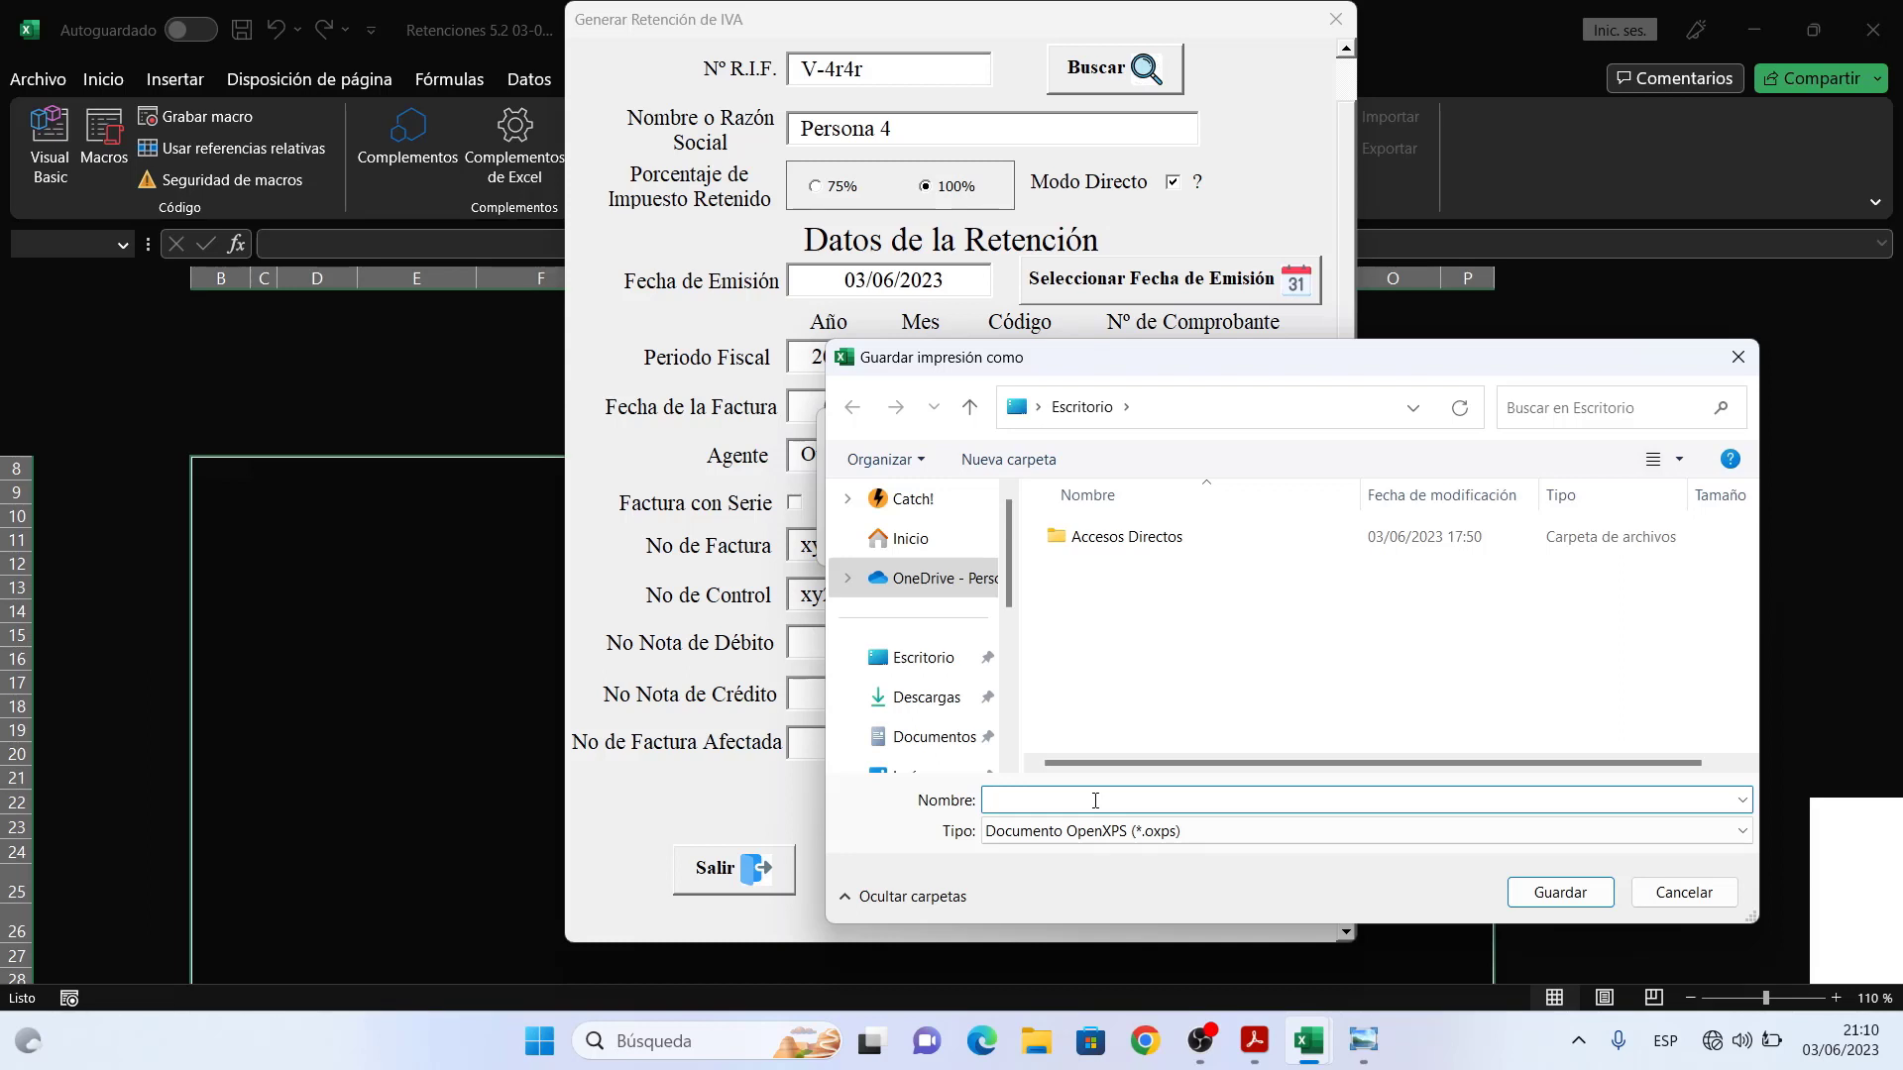
pyautogui.write('Prueba 1 IVA')
pyautogui.click(1550, 893)
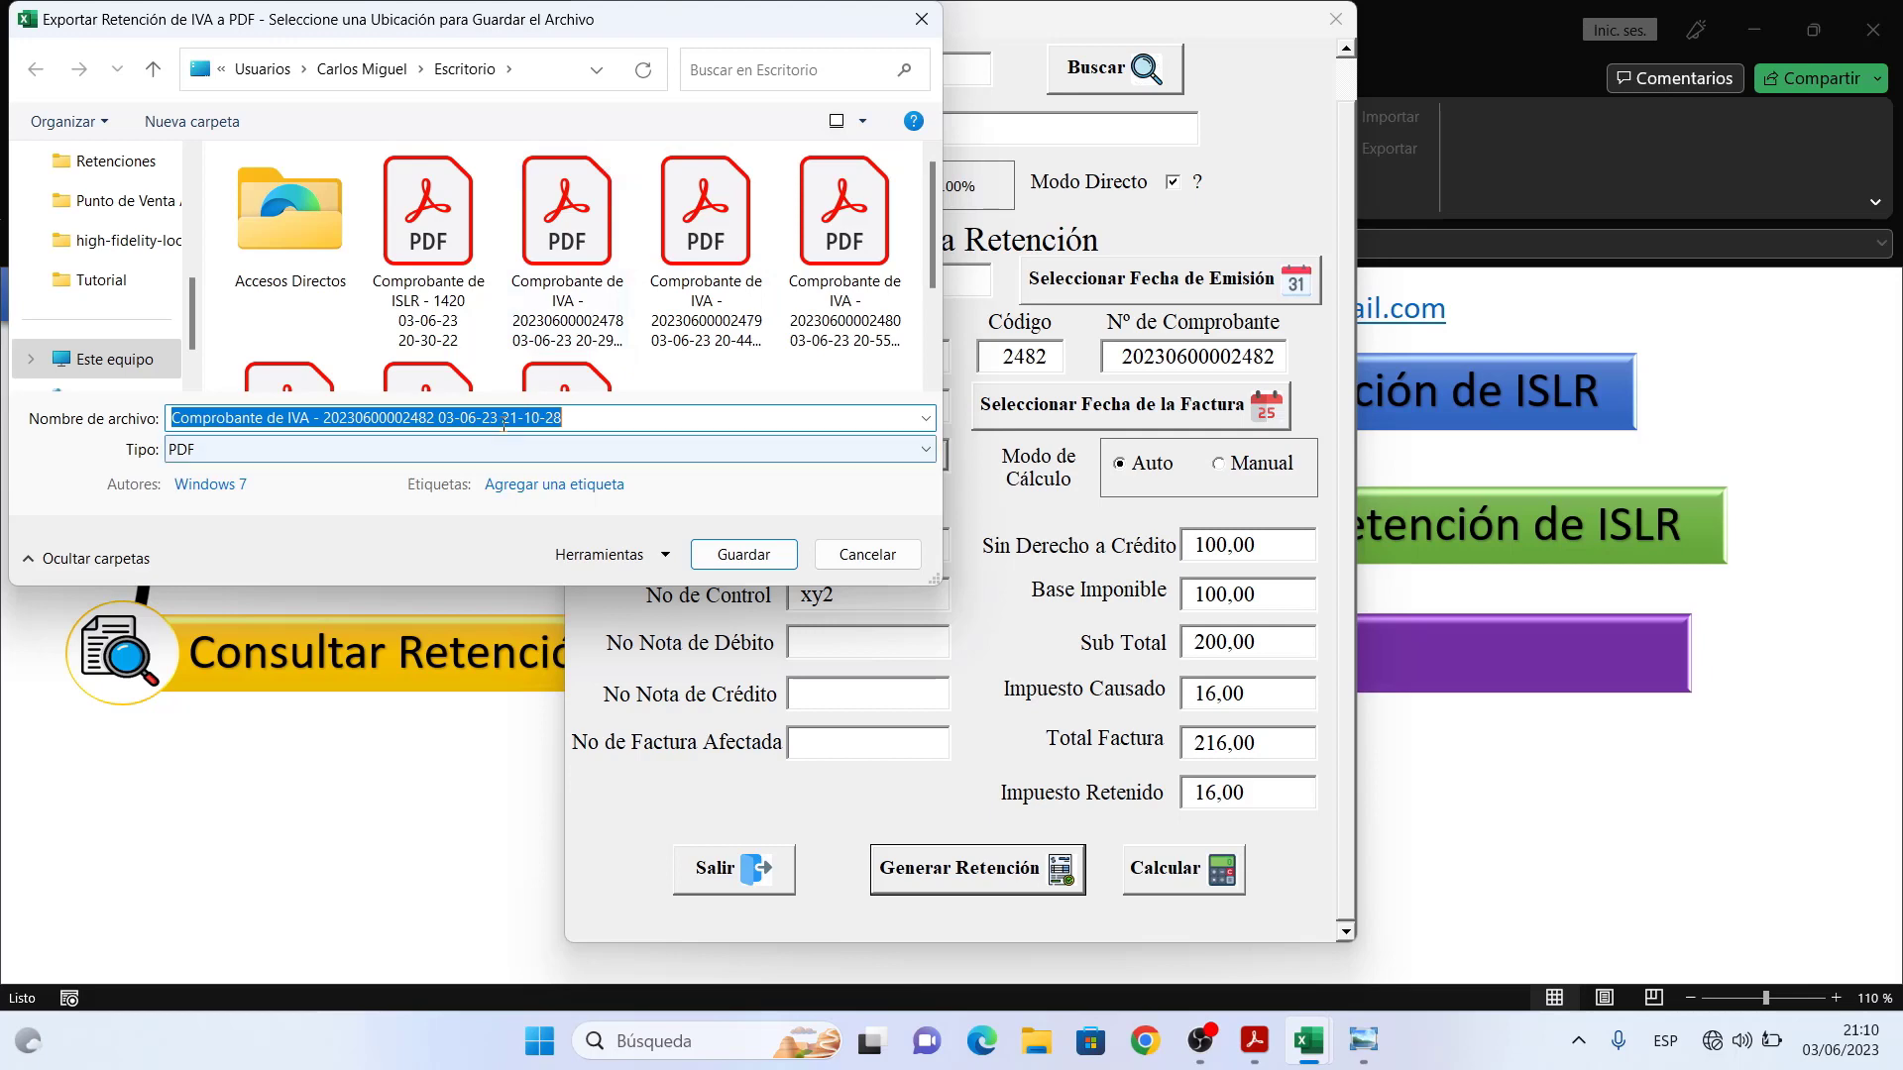
# - Save the IVA voucher PDF to the desktop, review it zoomed in Acrobat, then minimize Acrobat
pyautogui.click(743, 554)
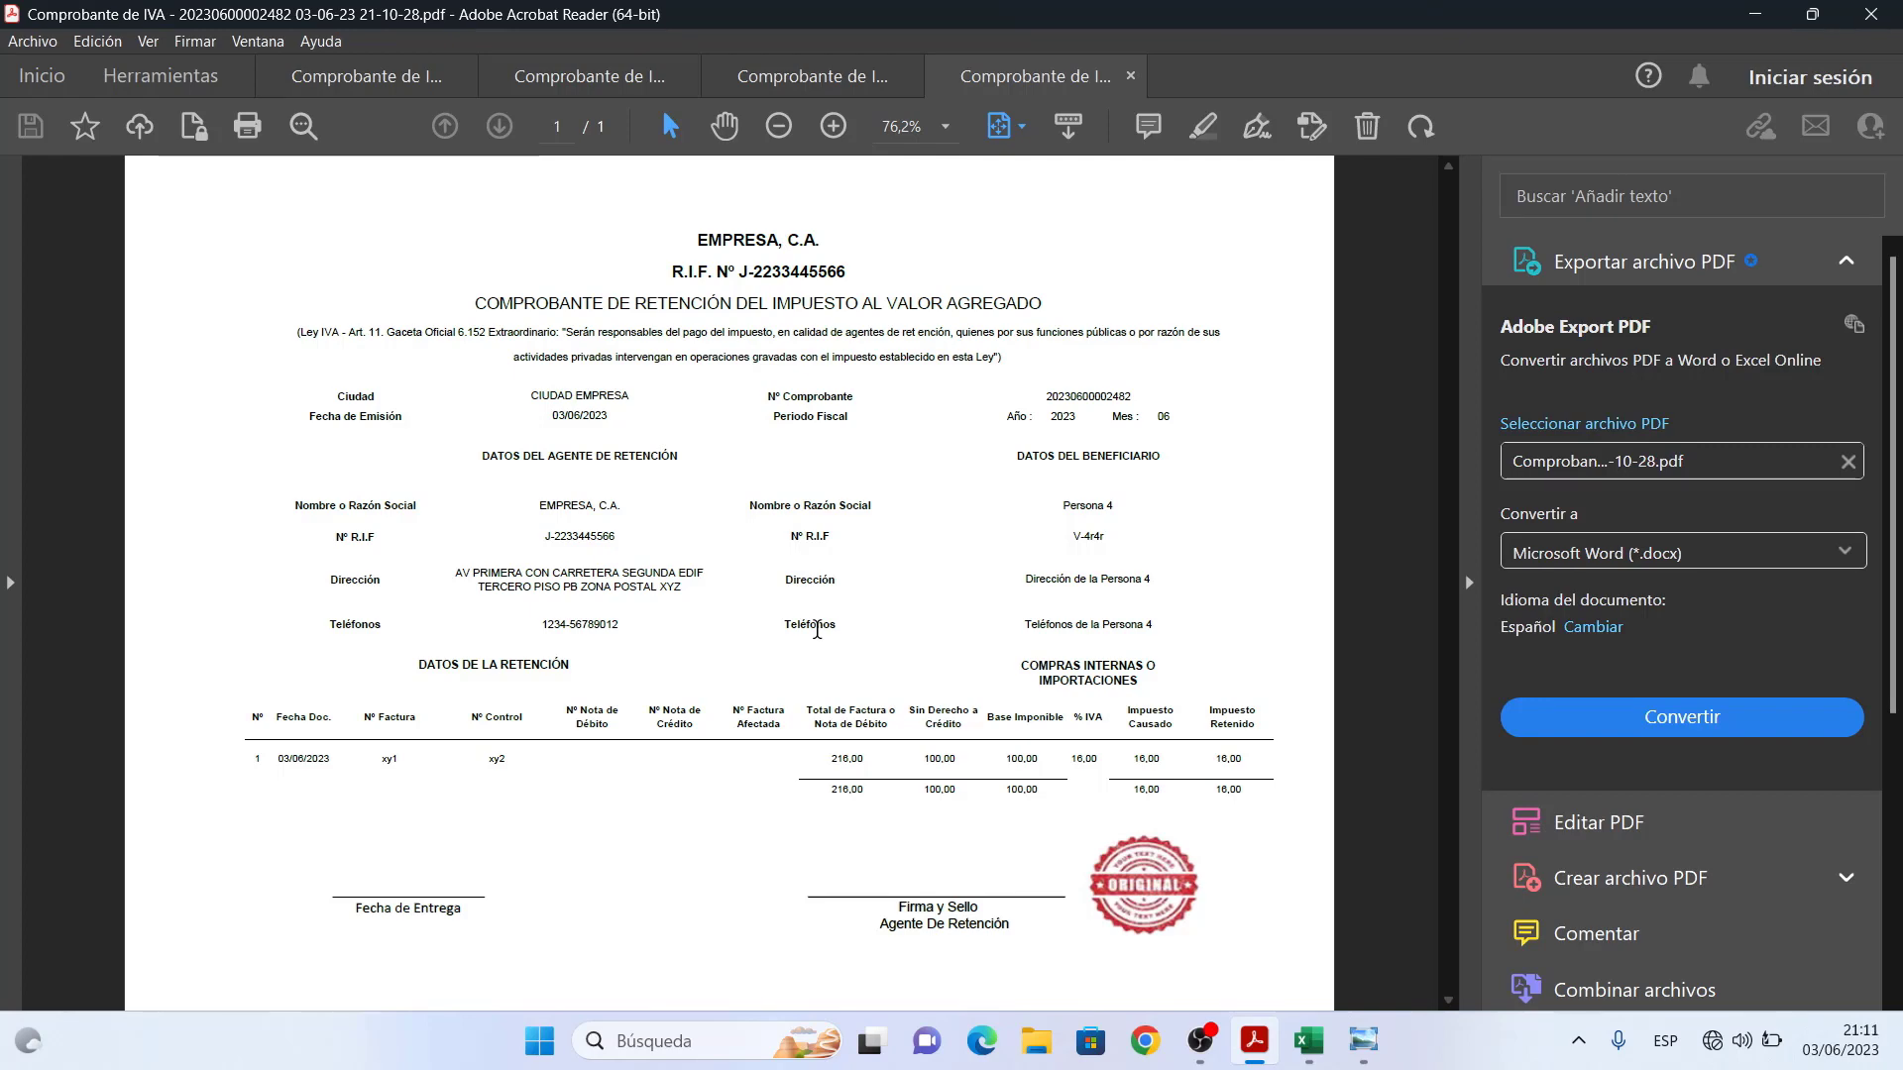
pyautogui.click(724, 126)
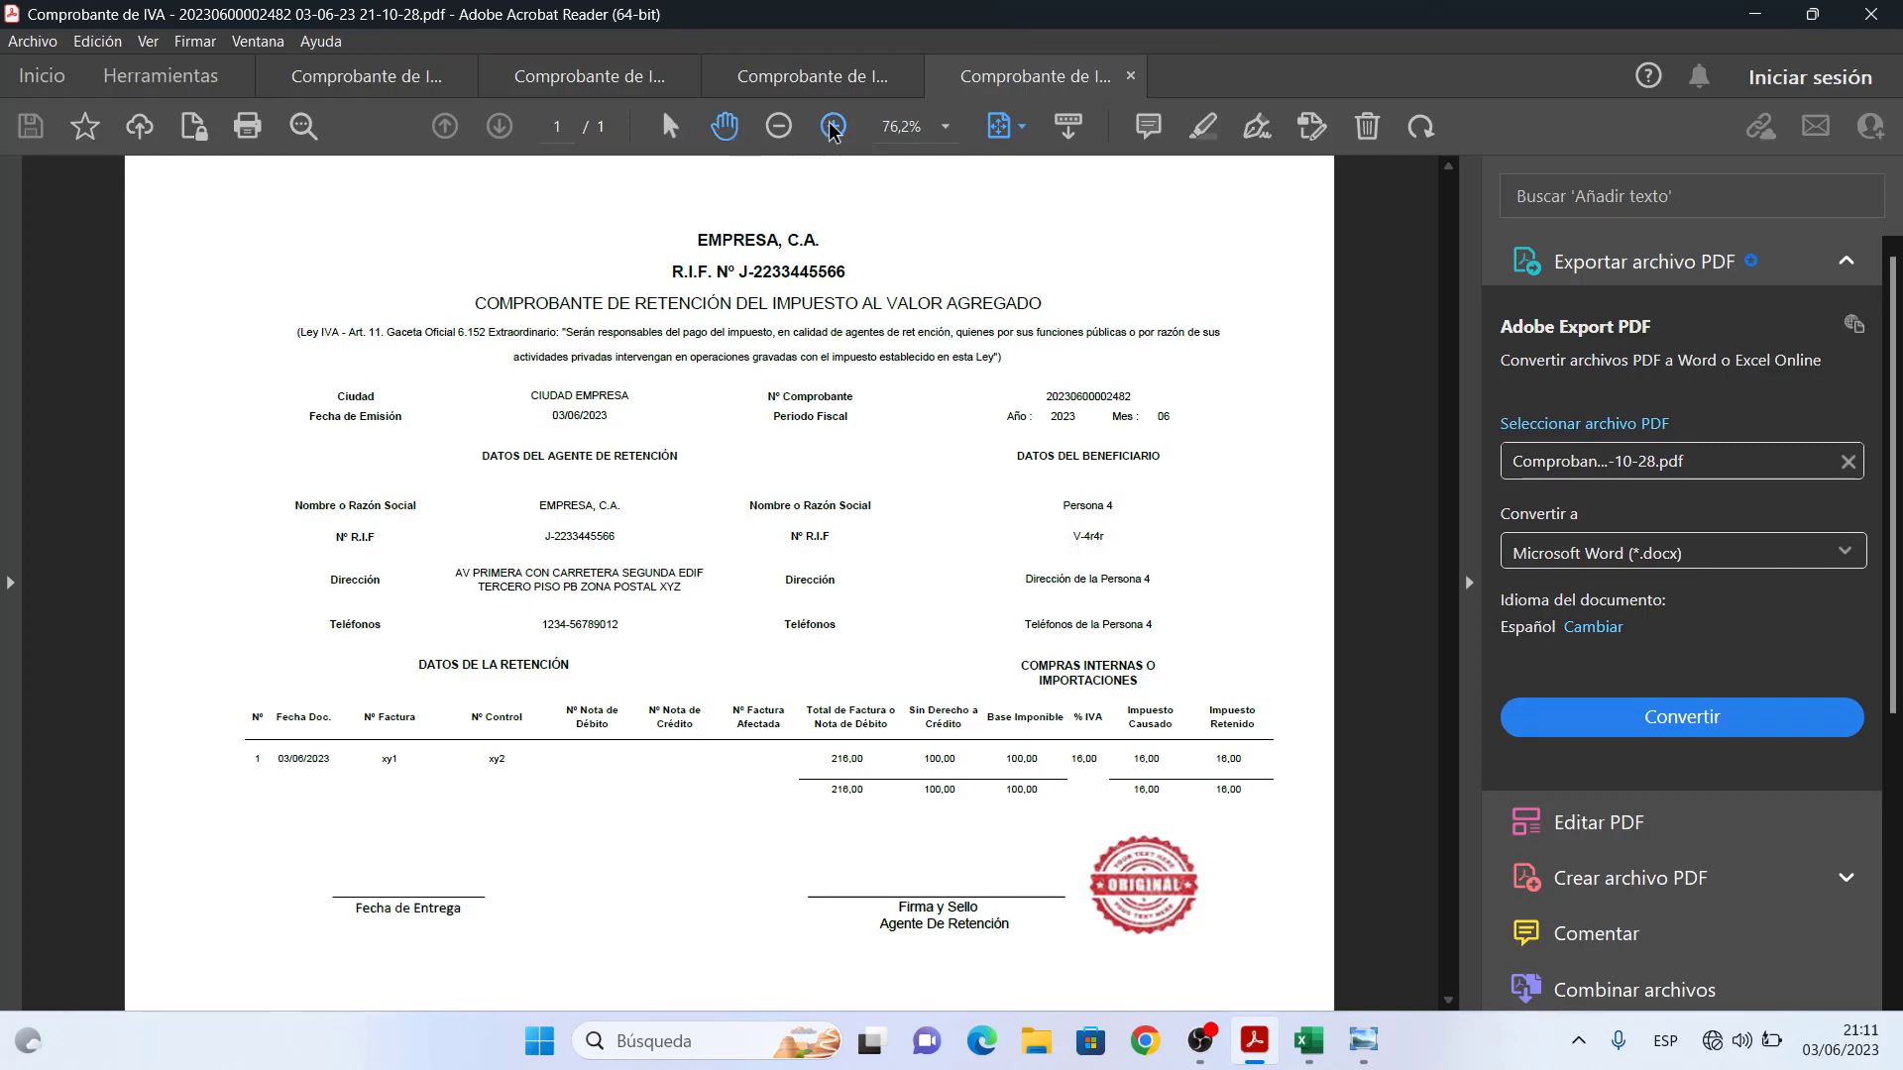
pyautogui.click(833, 126)
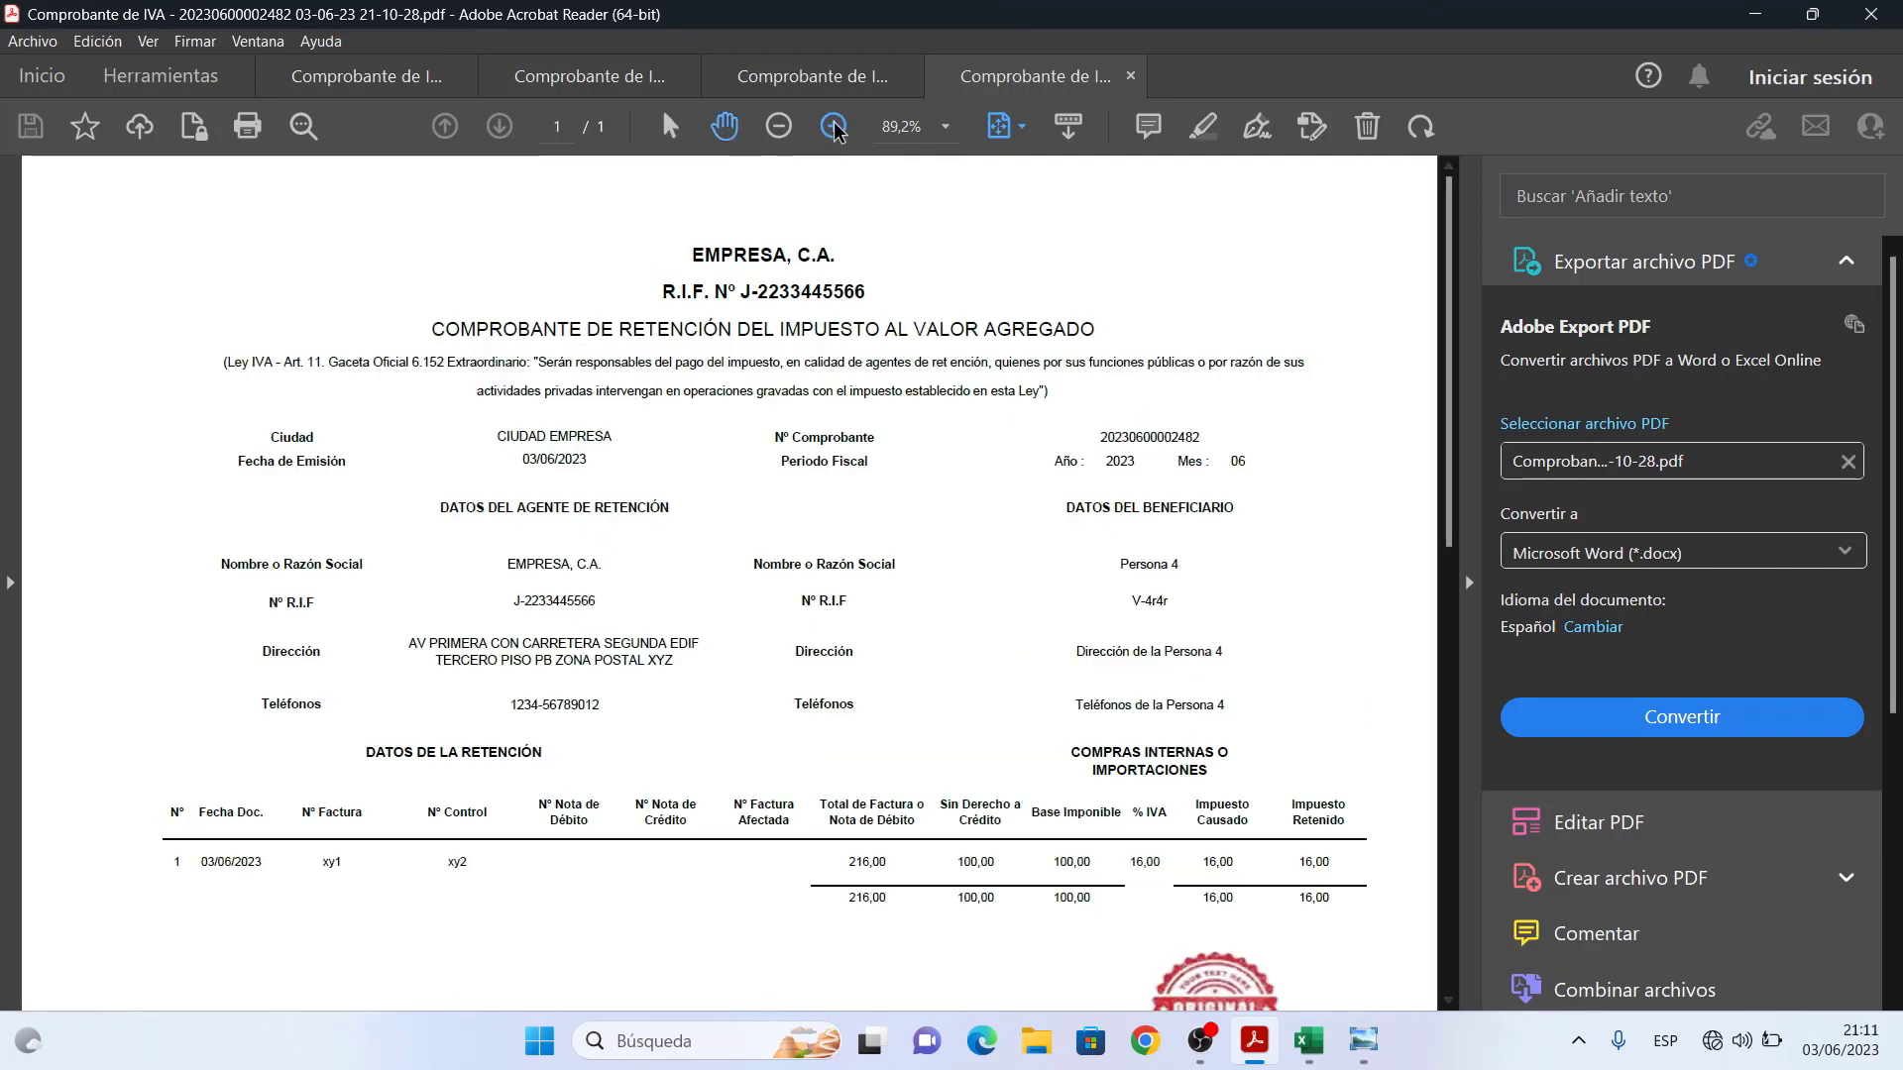
pyautogui.click(1468, 582)
pyautogui.moveTo(1353, 747); pyautogui.dragTo(1328, 348)
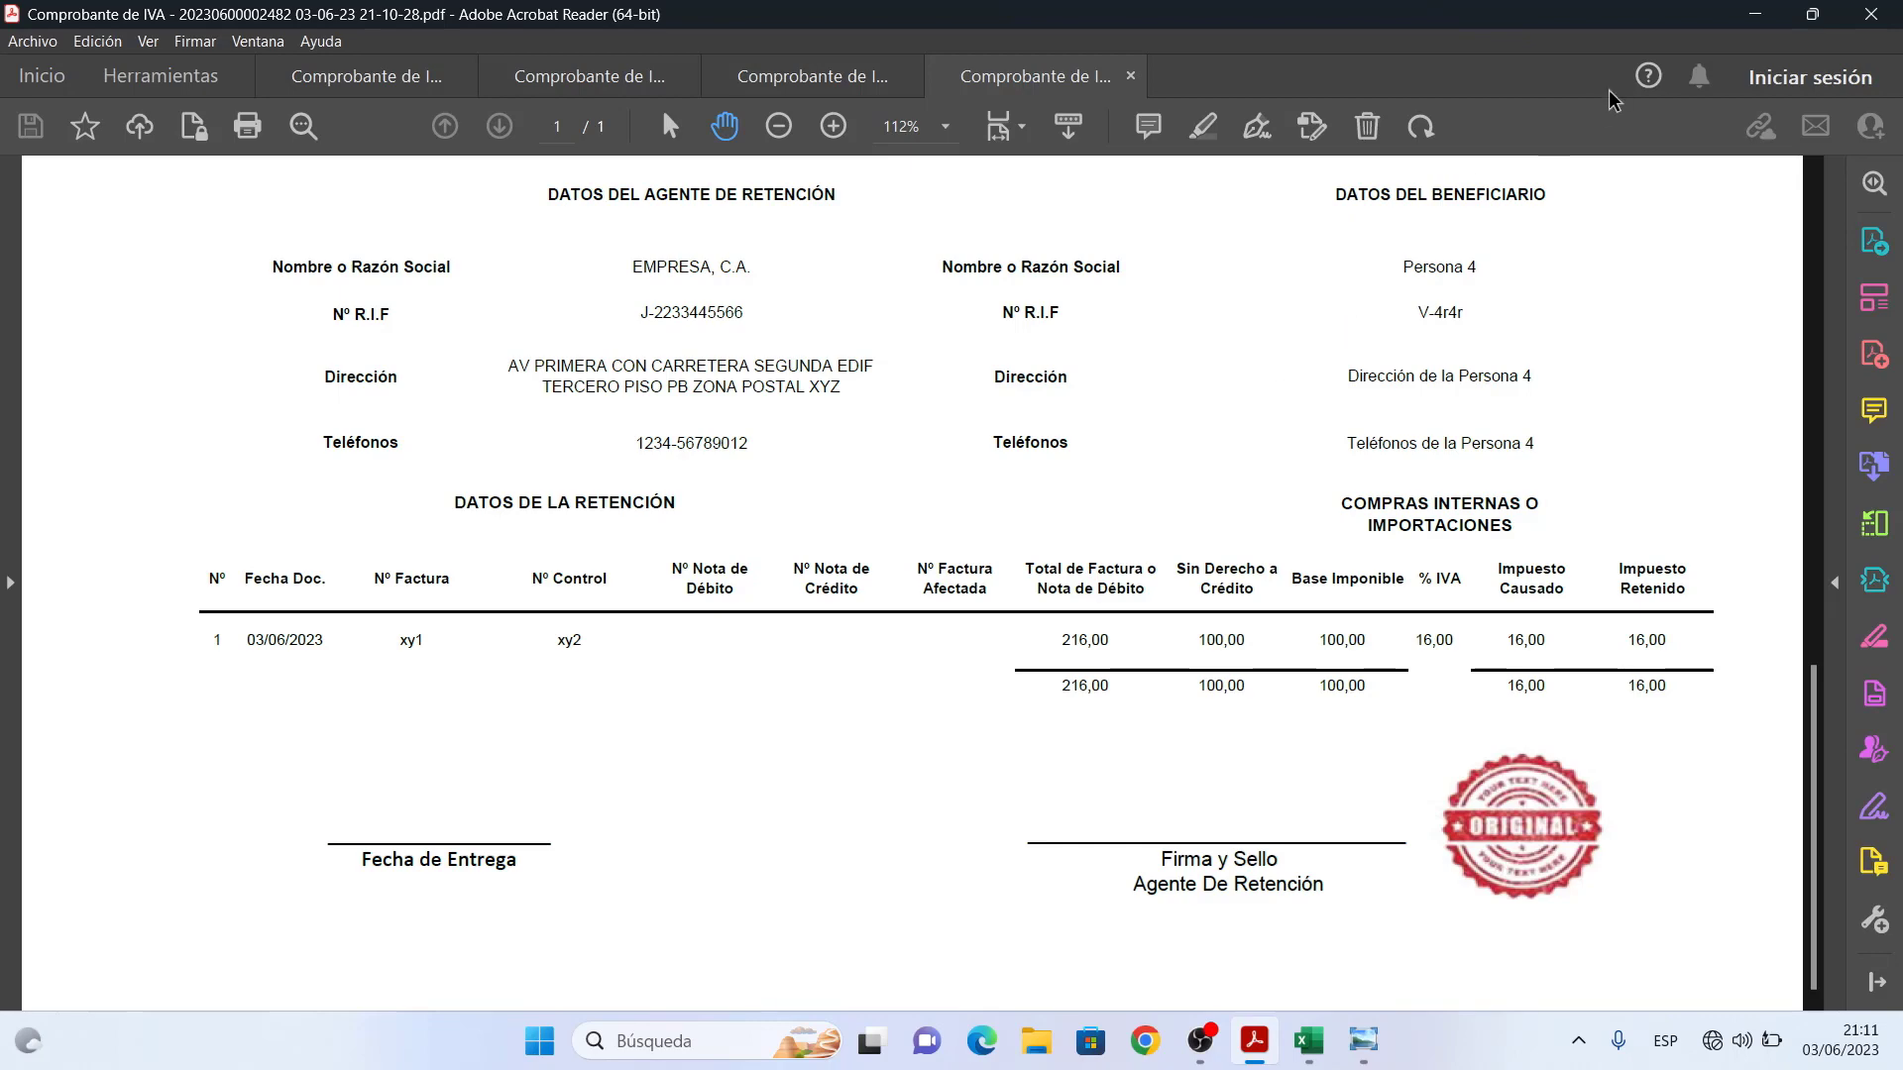
pyautogui.click(1753, 12)
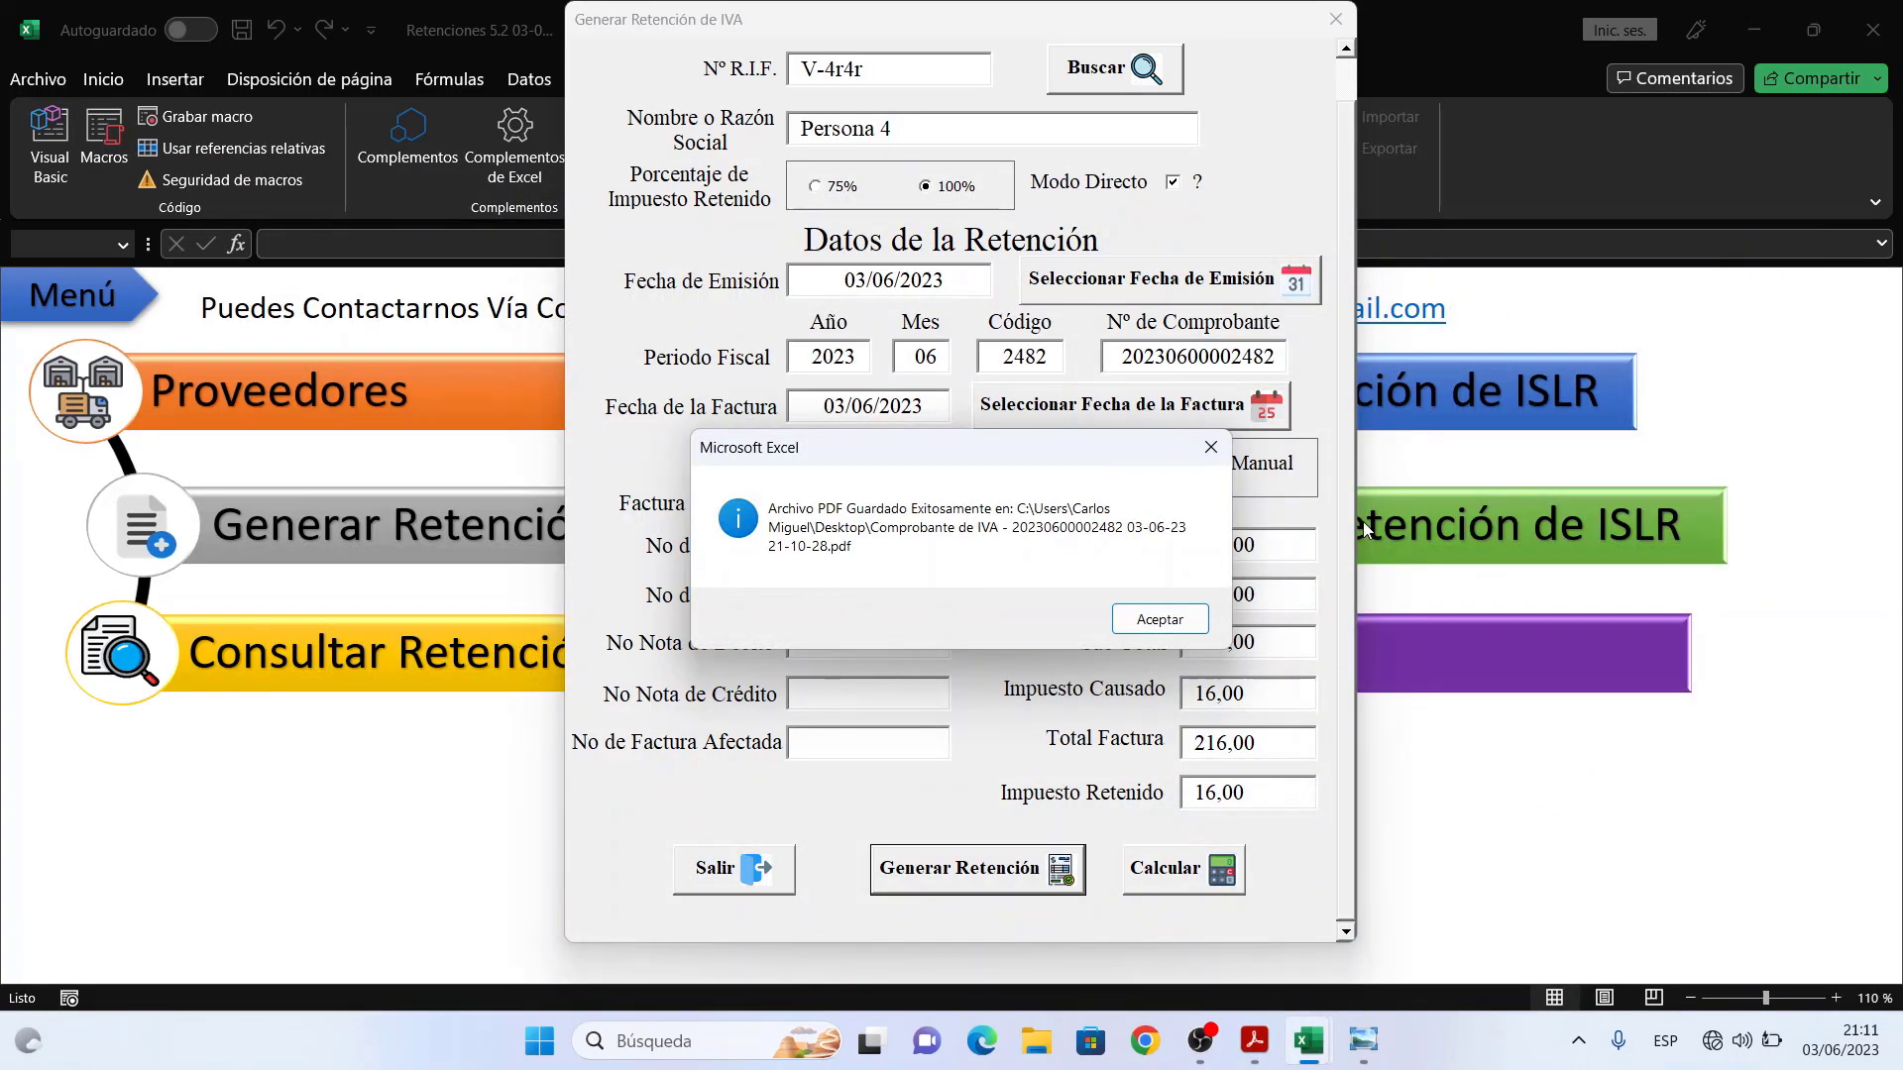
# - Dismiss the PDF-saved notice and close both the IVA and ISLR retention forms
pyautogui.click(1159, 620)
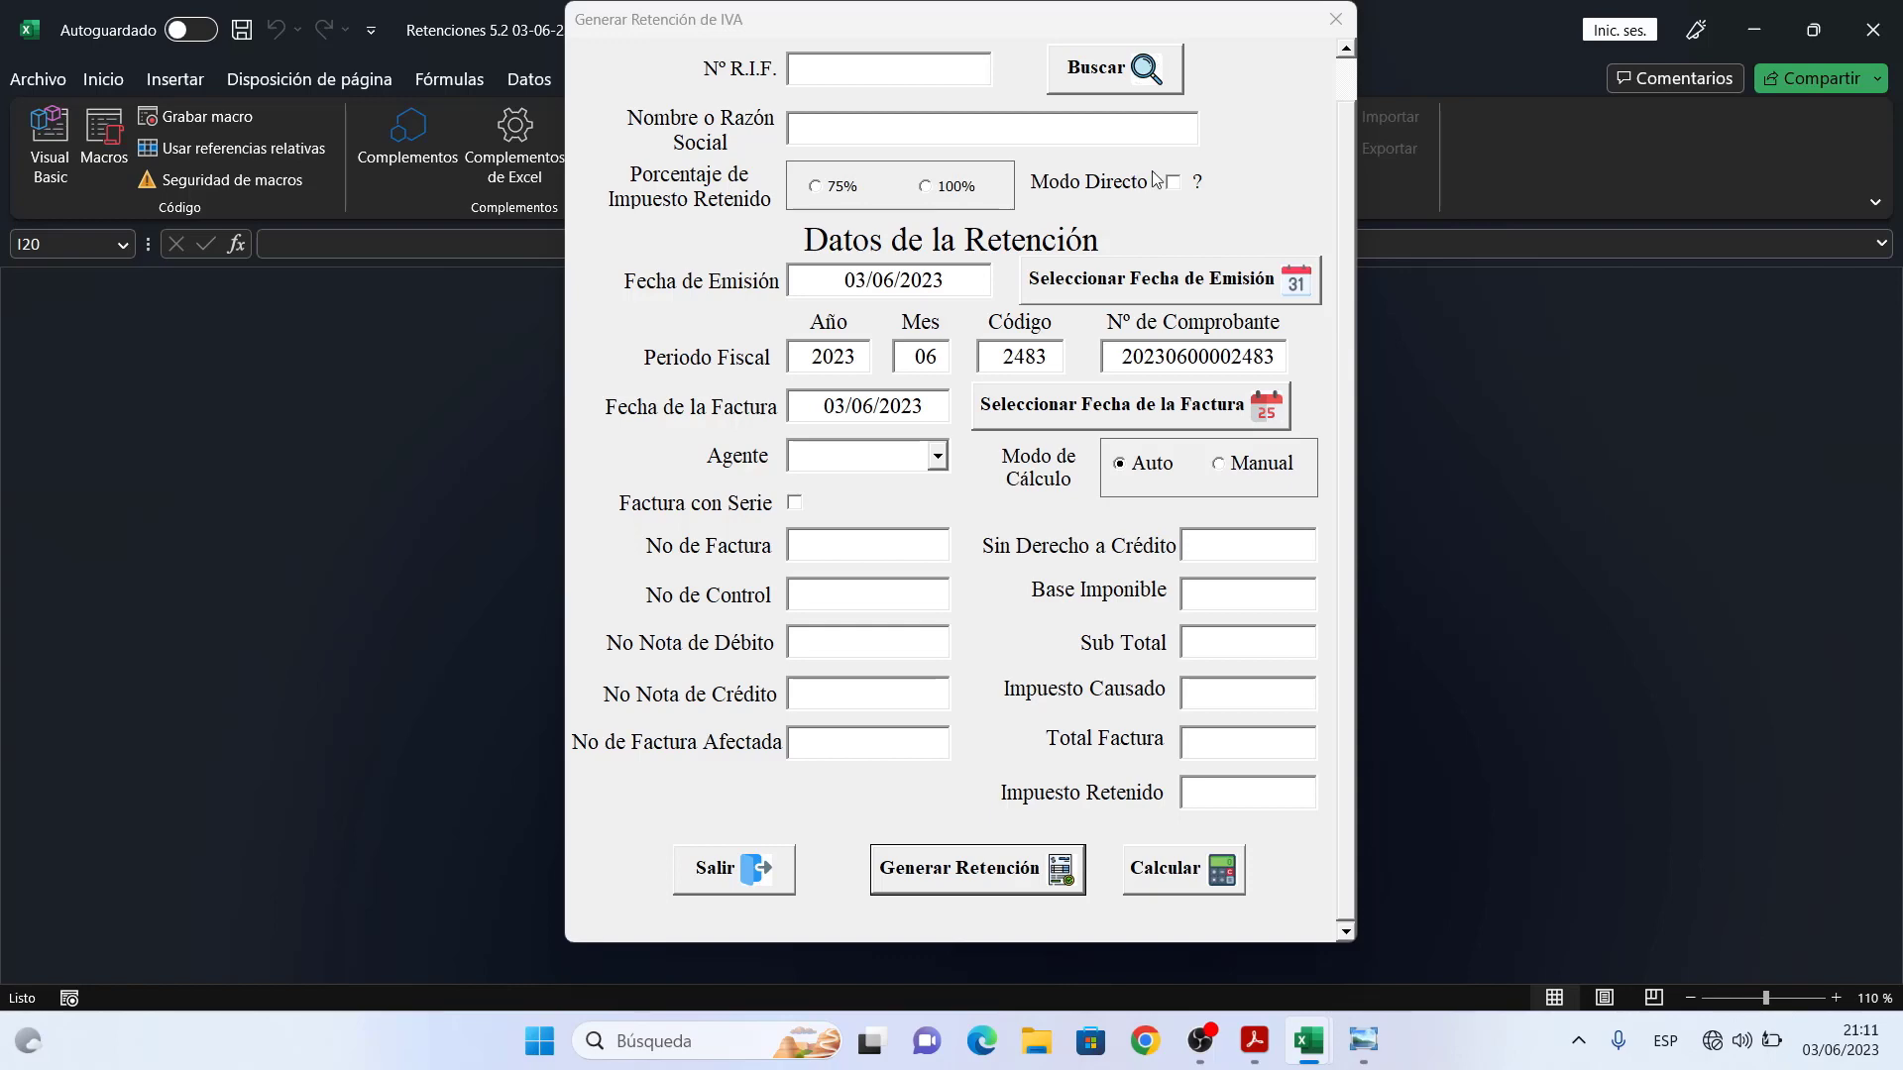
pyautogui.click(1333, 20)
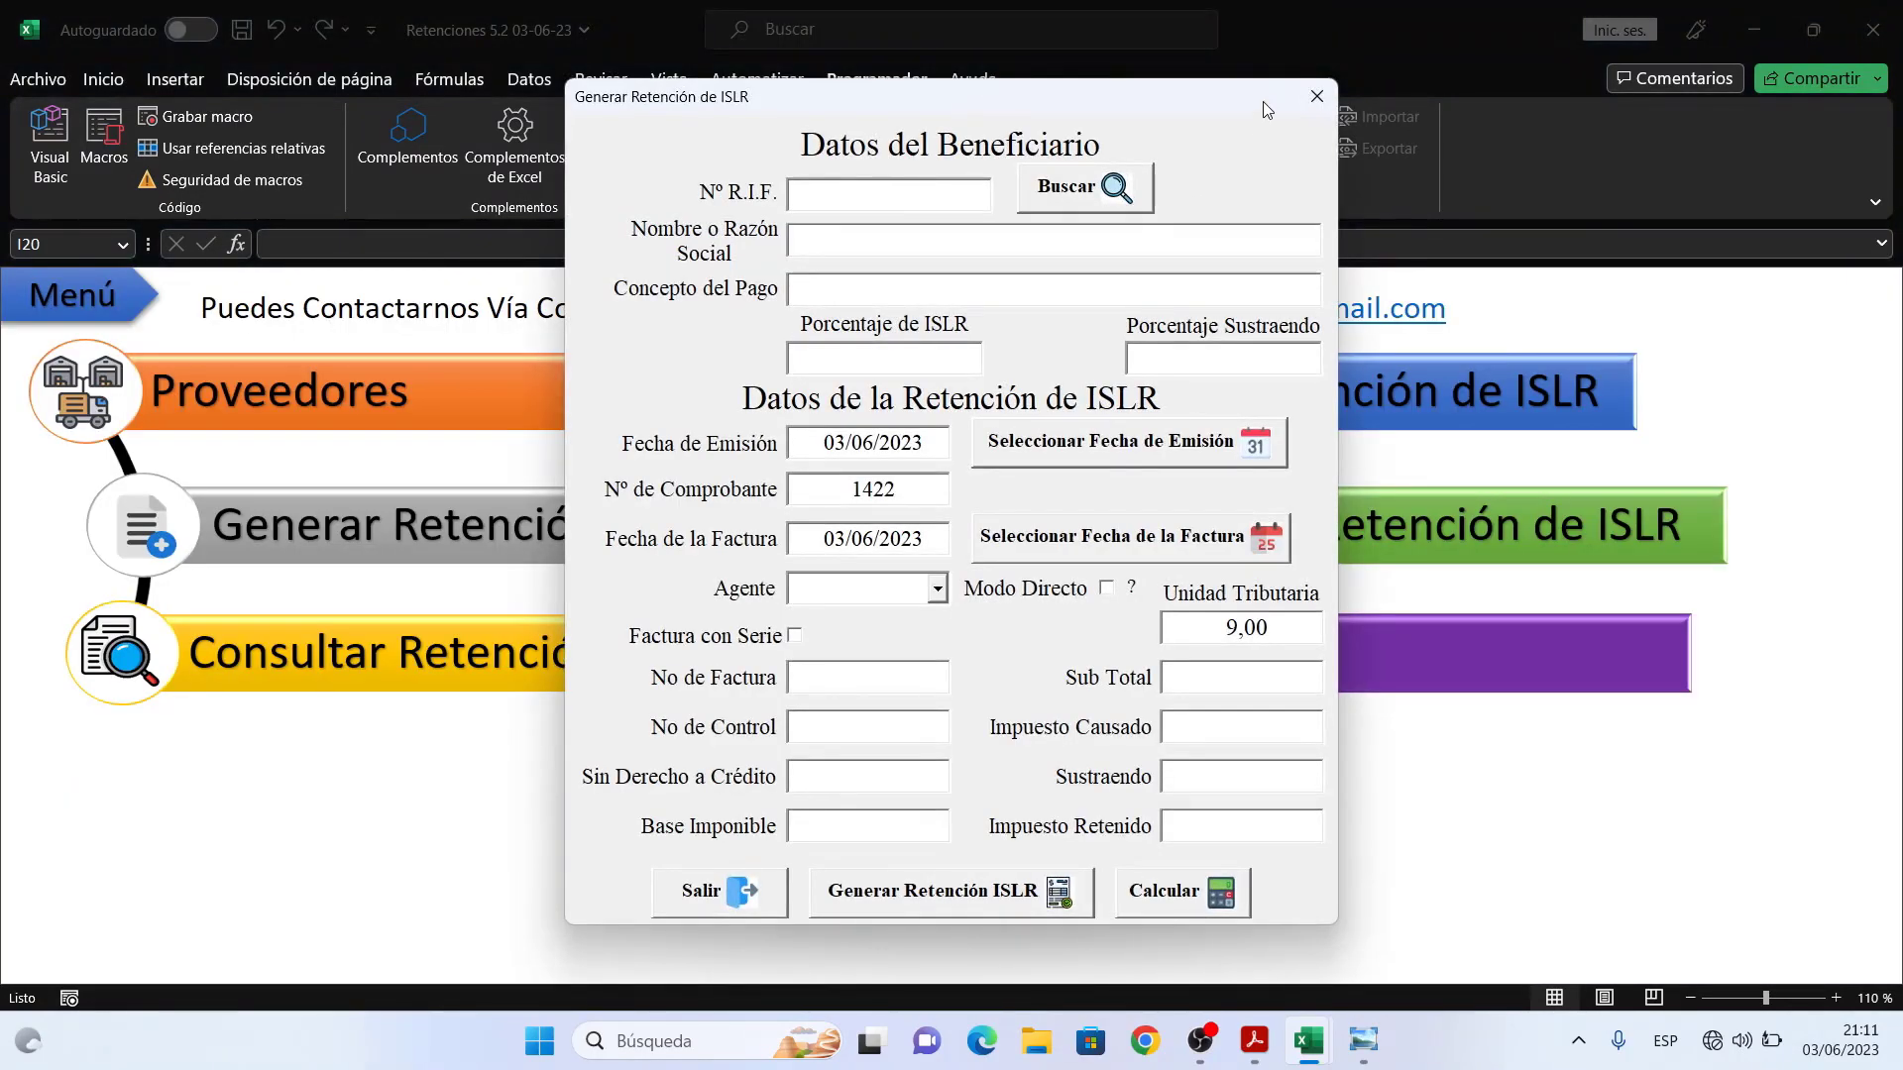
pyautogui.click(1308, 99)
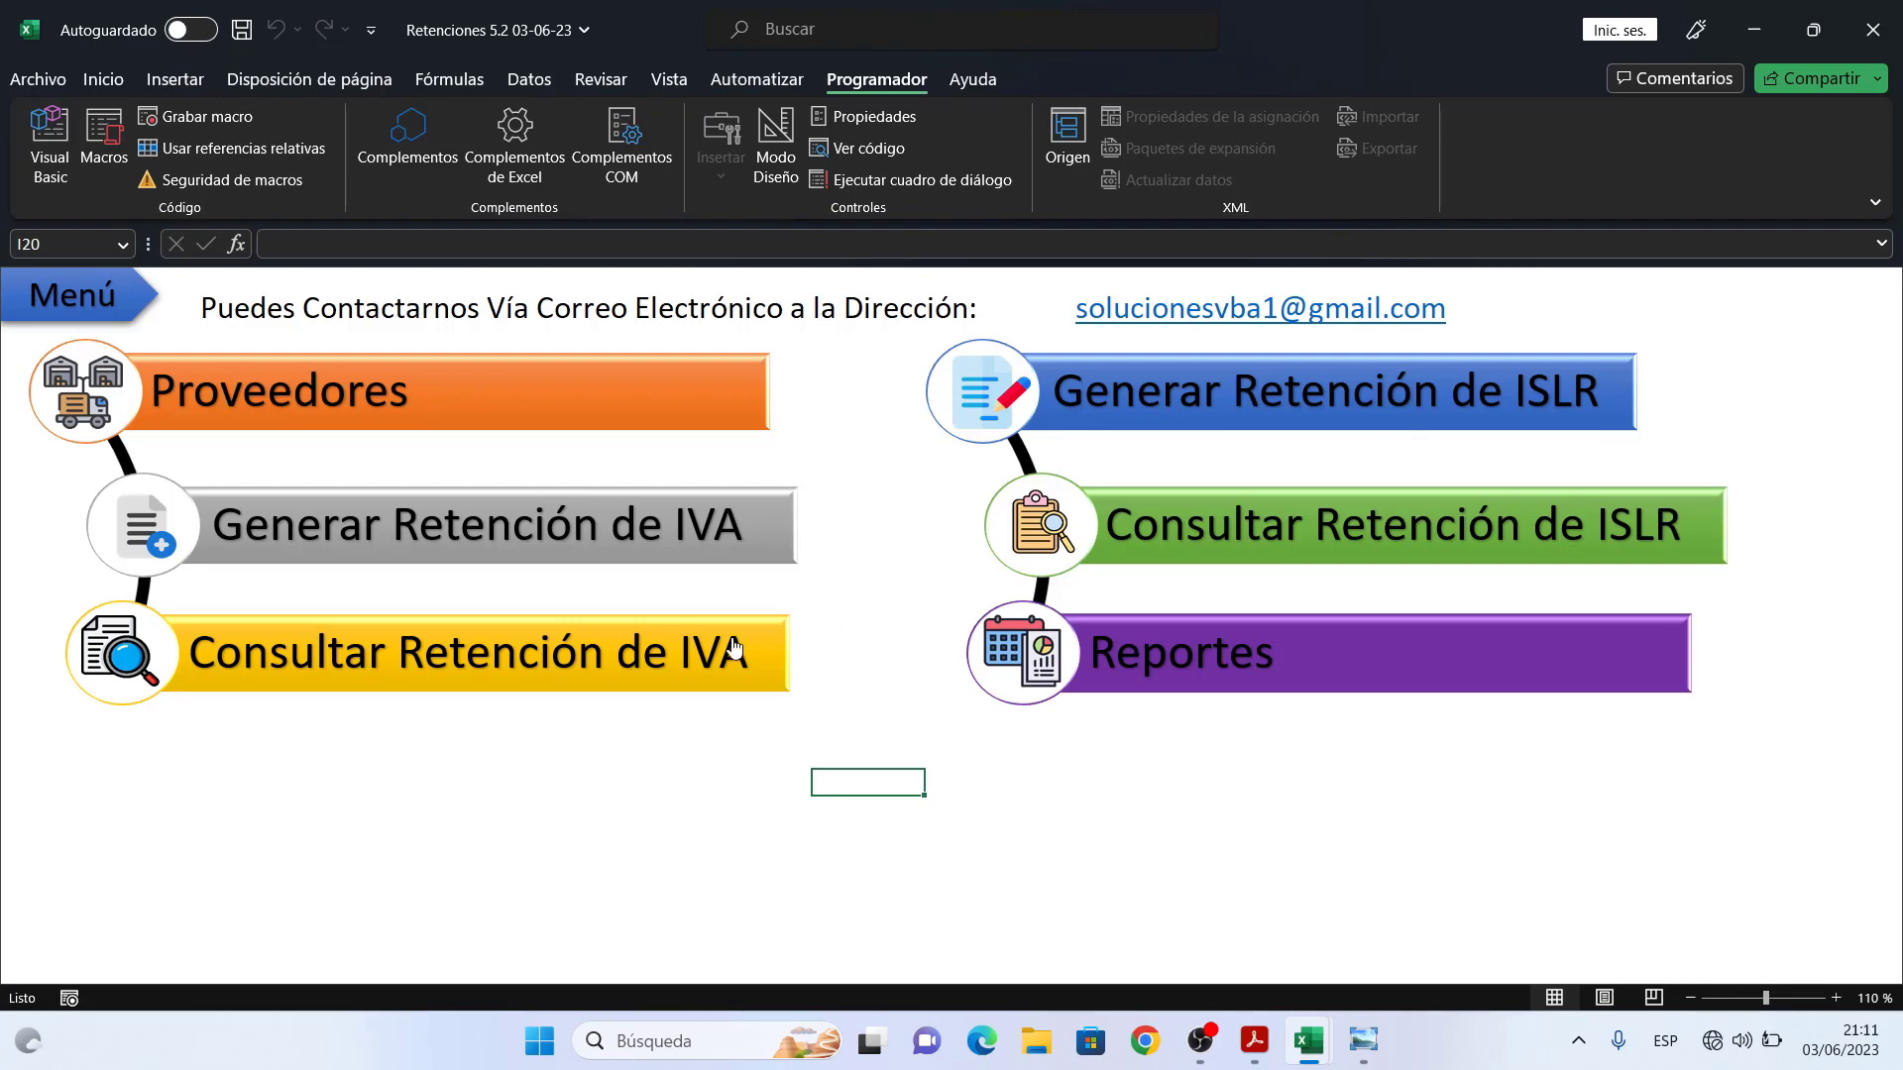
# - Browse saved IVA retentions 00002482–00002479 and select 00002480 for Empresa 1 C.A
pyautogui.click(651, 635)
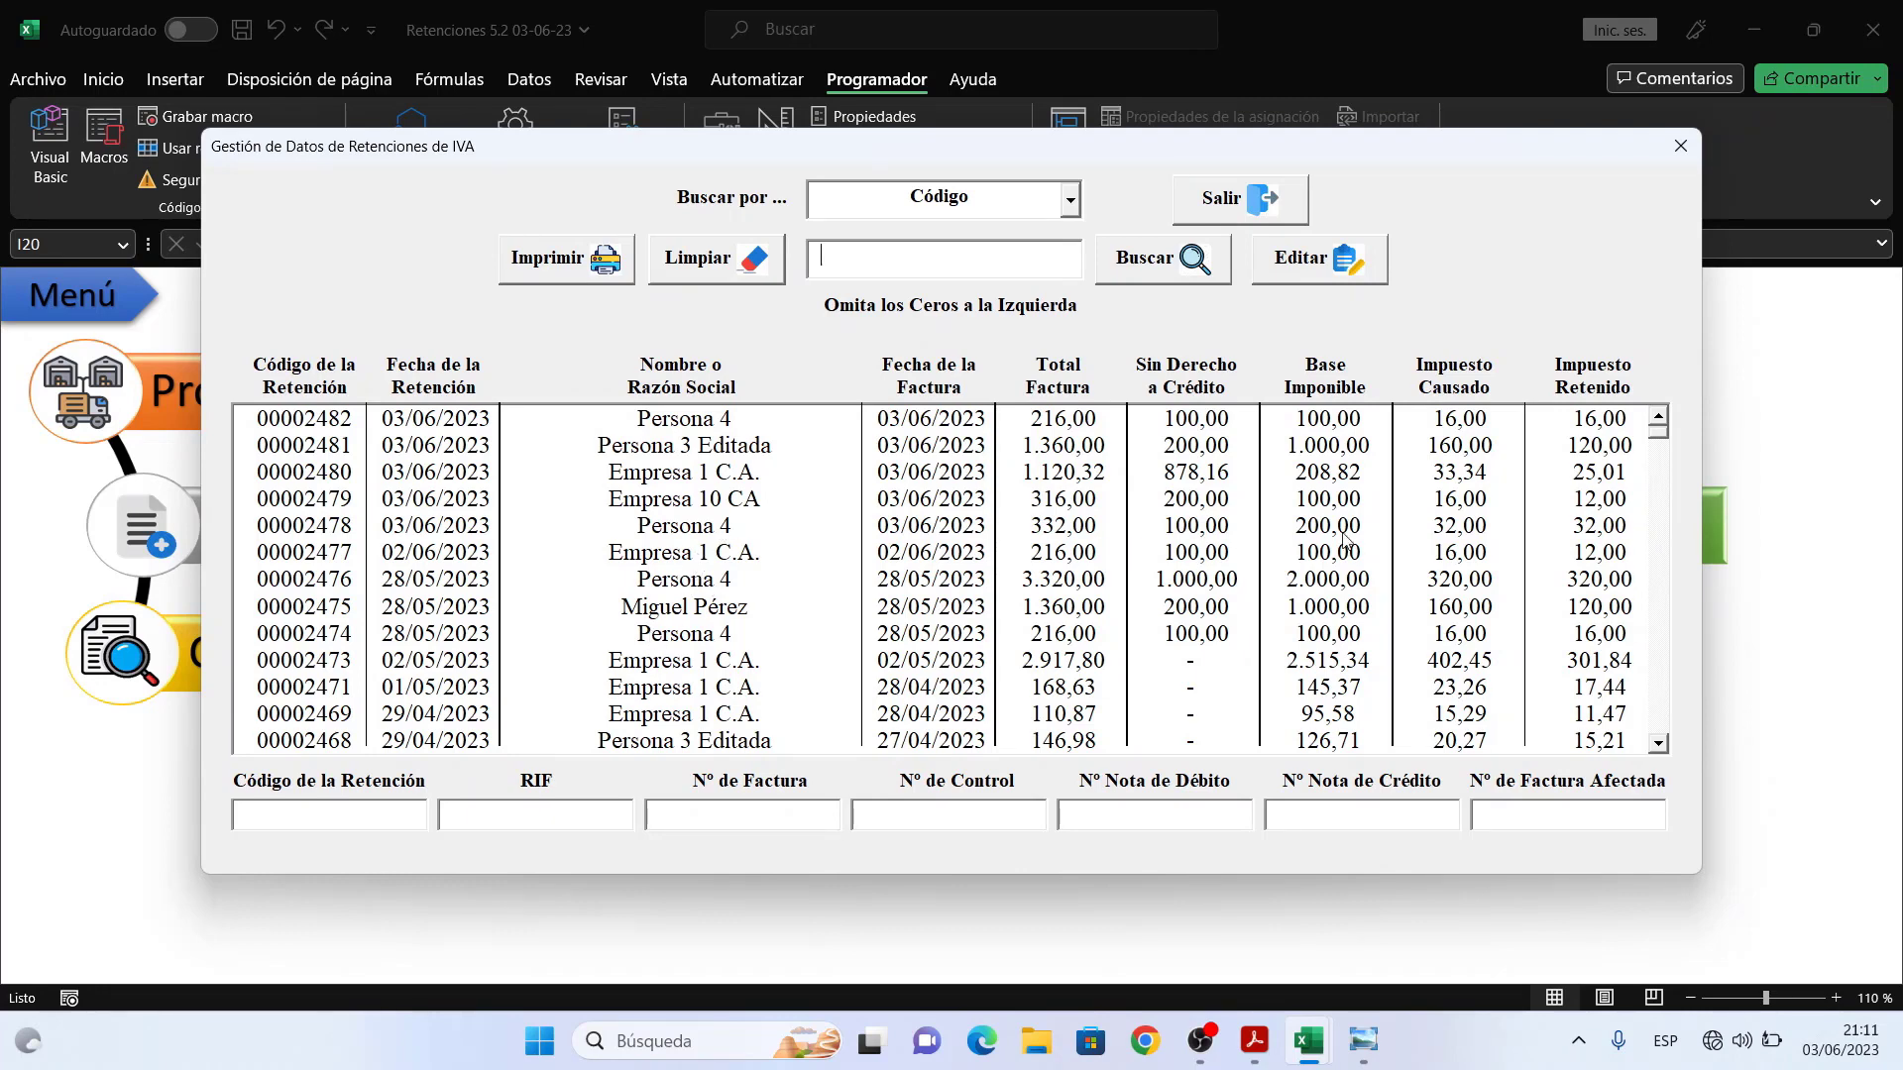
pyautogui.moveTo(1661, 438)
pyautogui.mouseDown()
pyautogui.moveTo(1672, 737)
pyautogui.moveTo(1661, 436)
pyautogui.mouseUp()
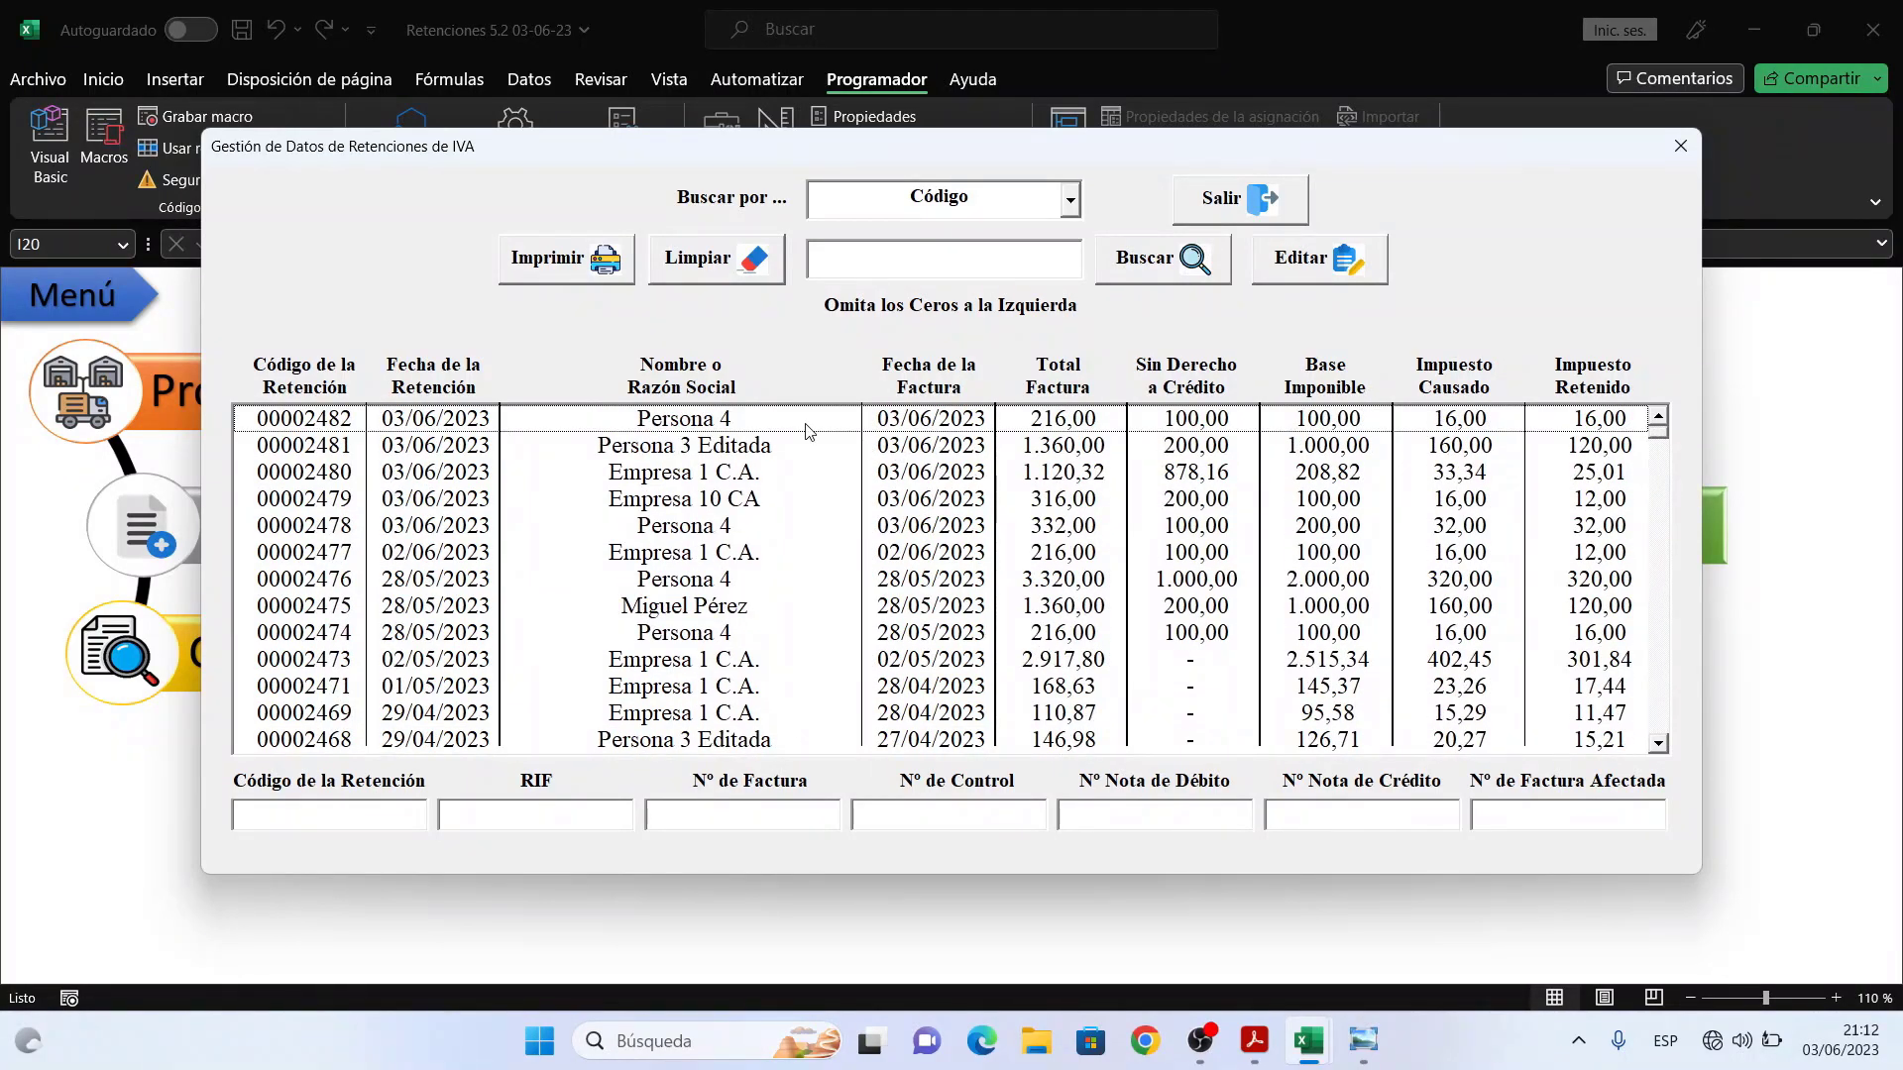
pyautogui.click(751, 421)
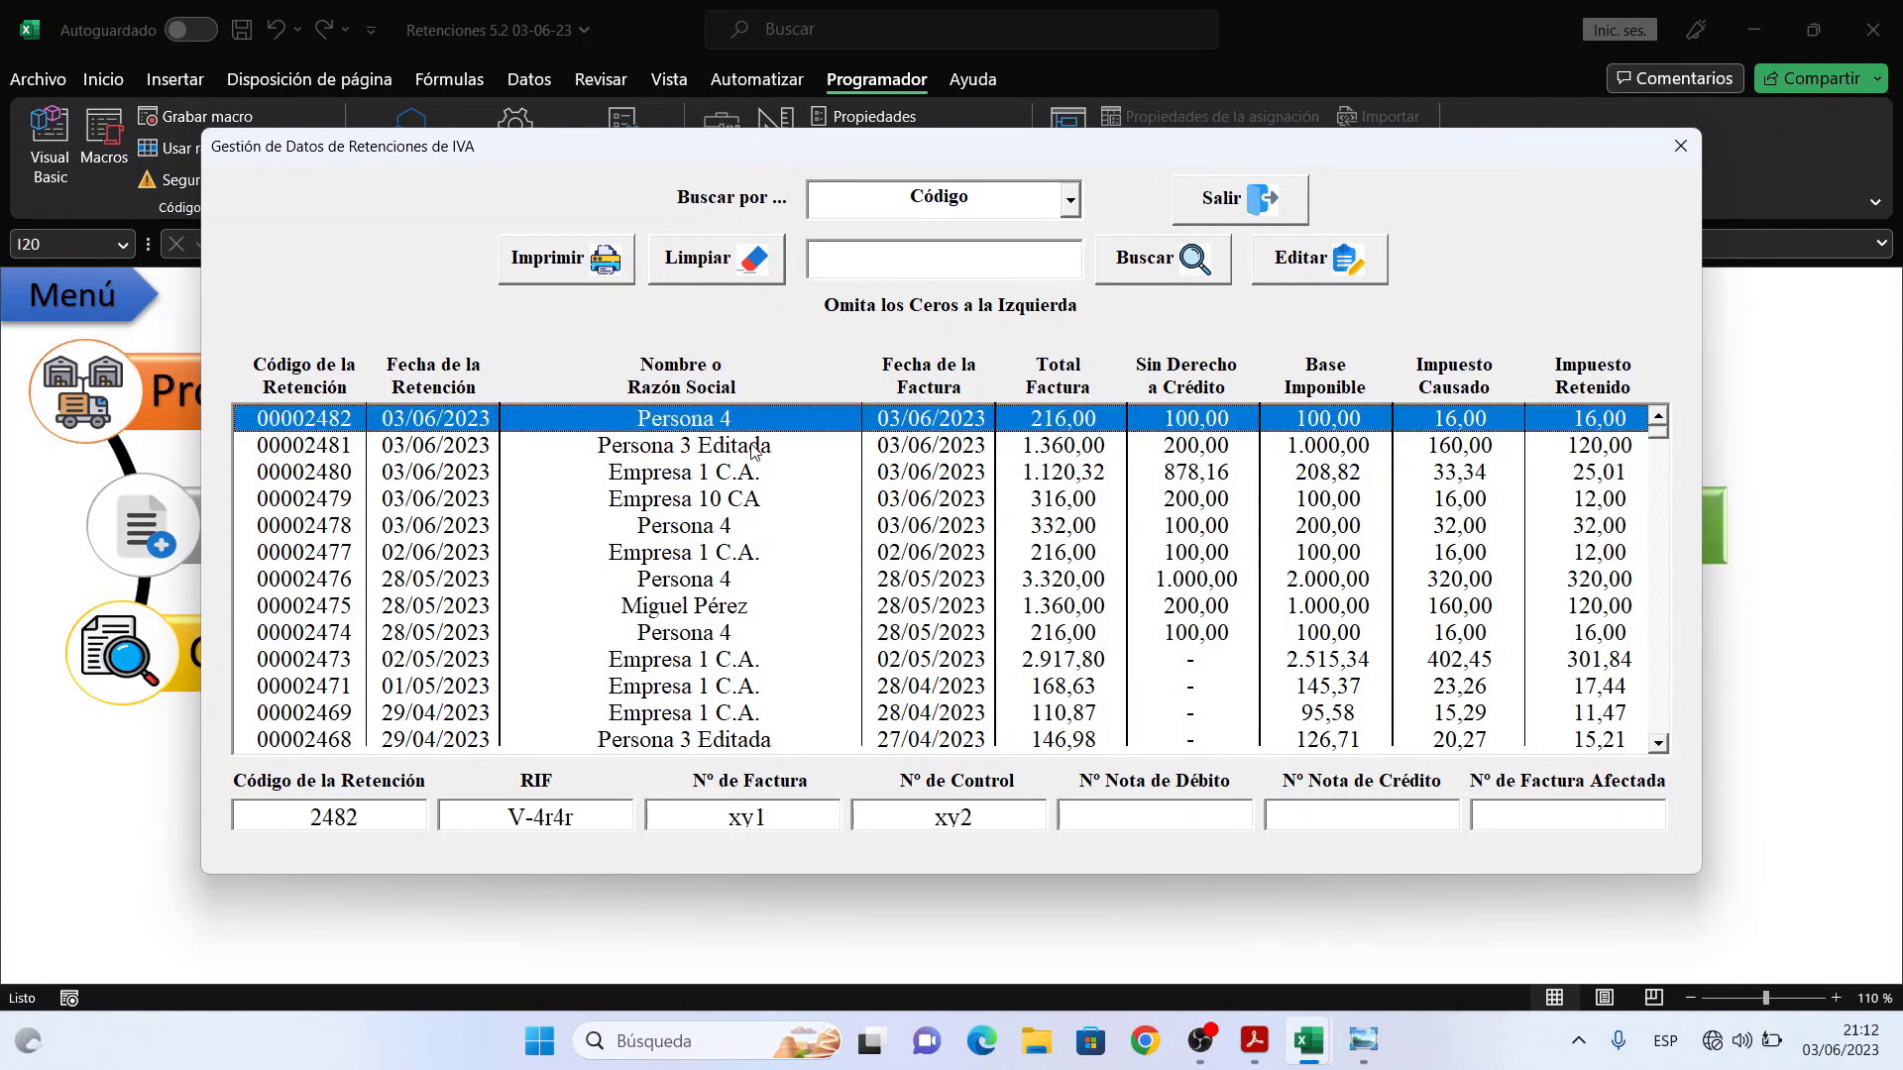
pyautogui.click(754, 452)
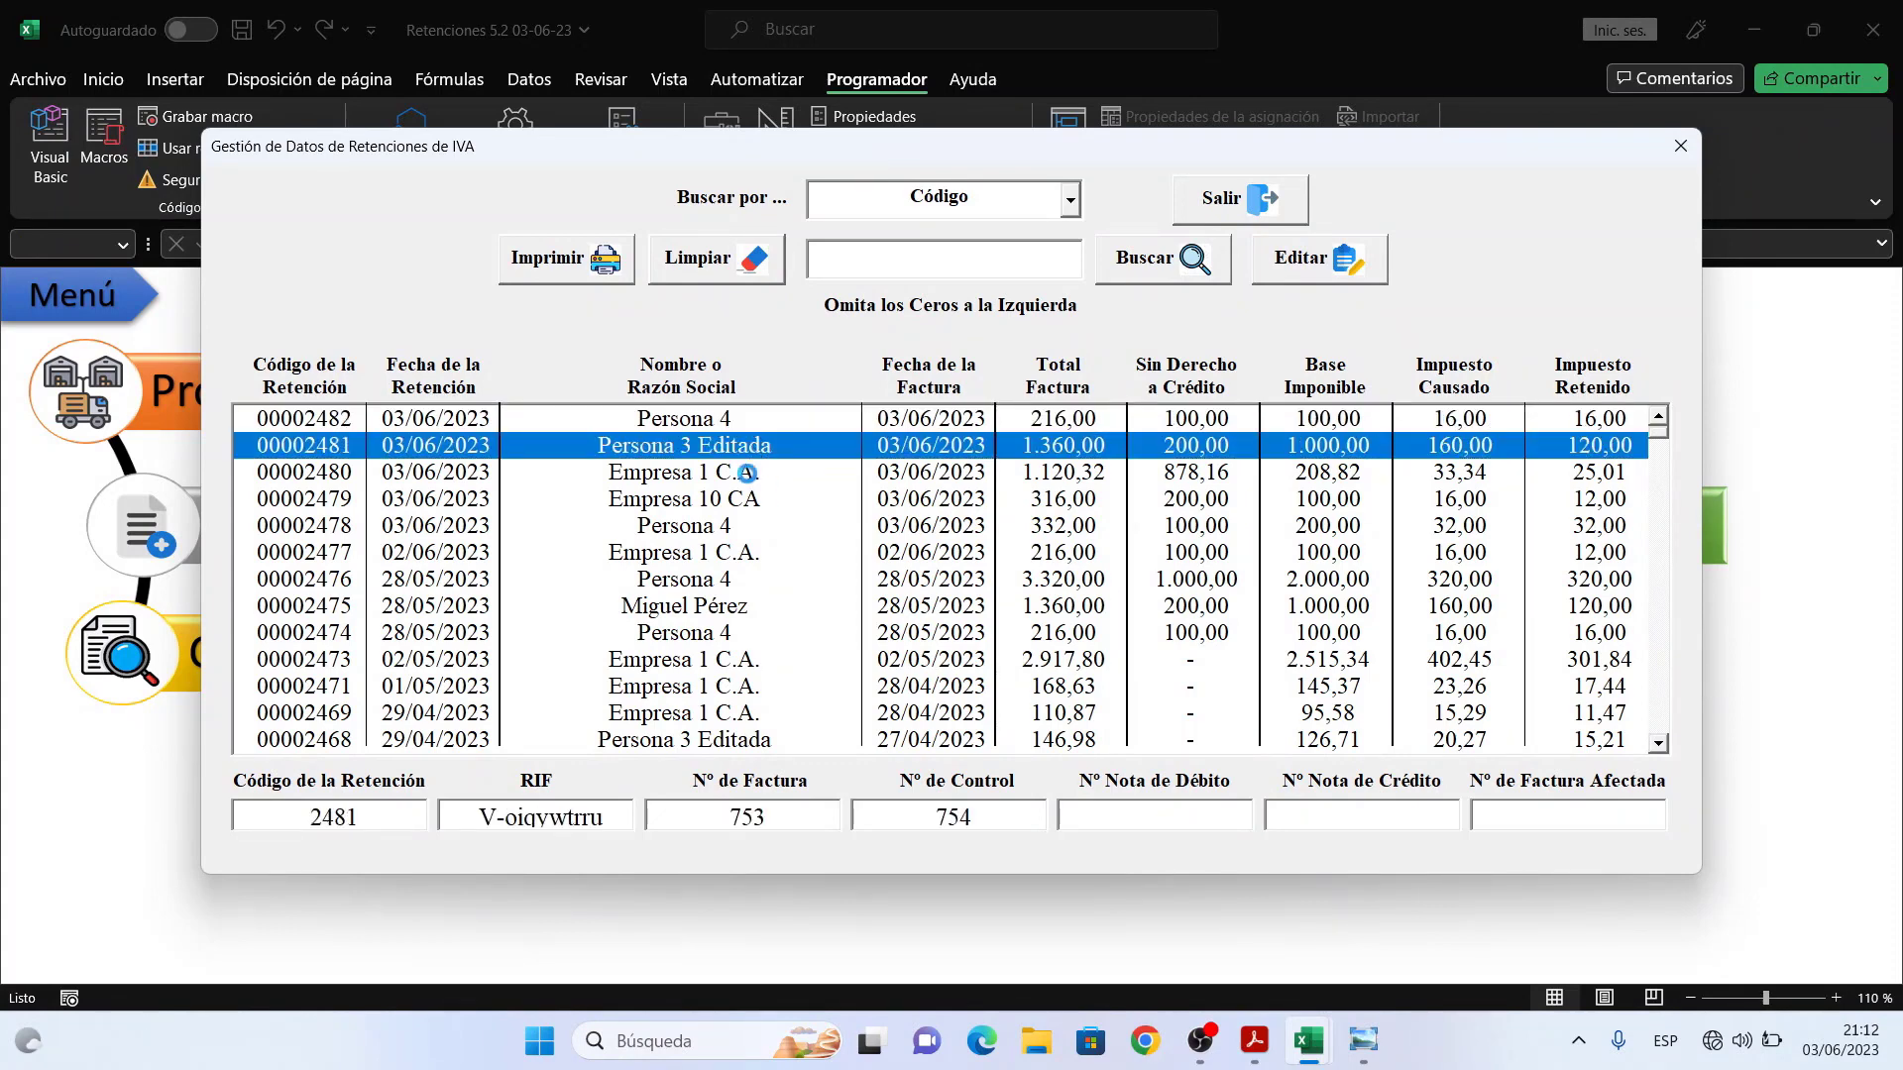
pyautogui.click(750, 477)
pyautogui.click(751, 499)
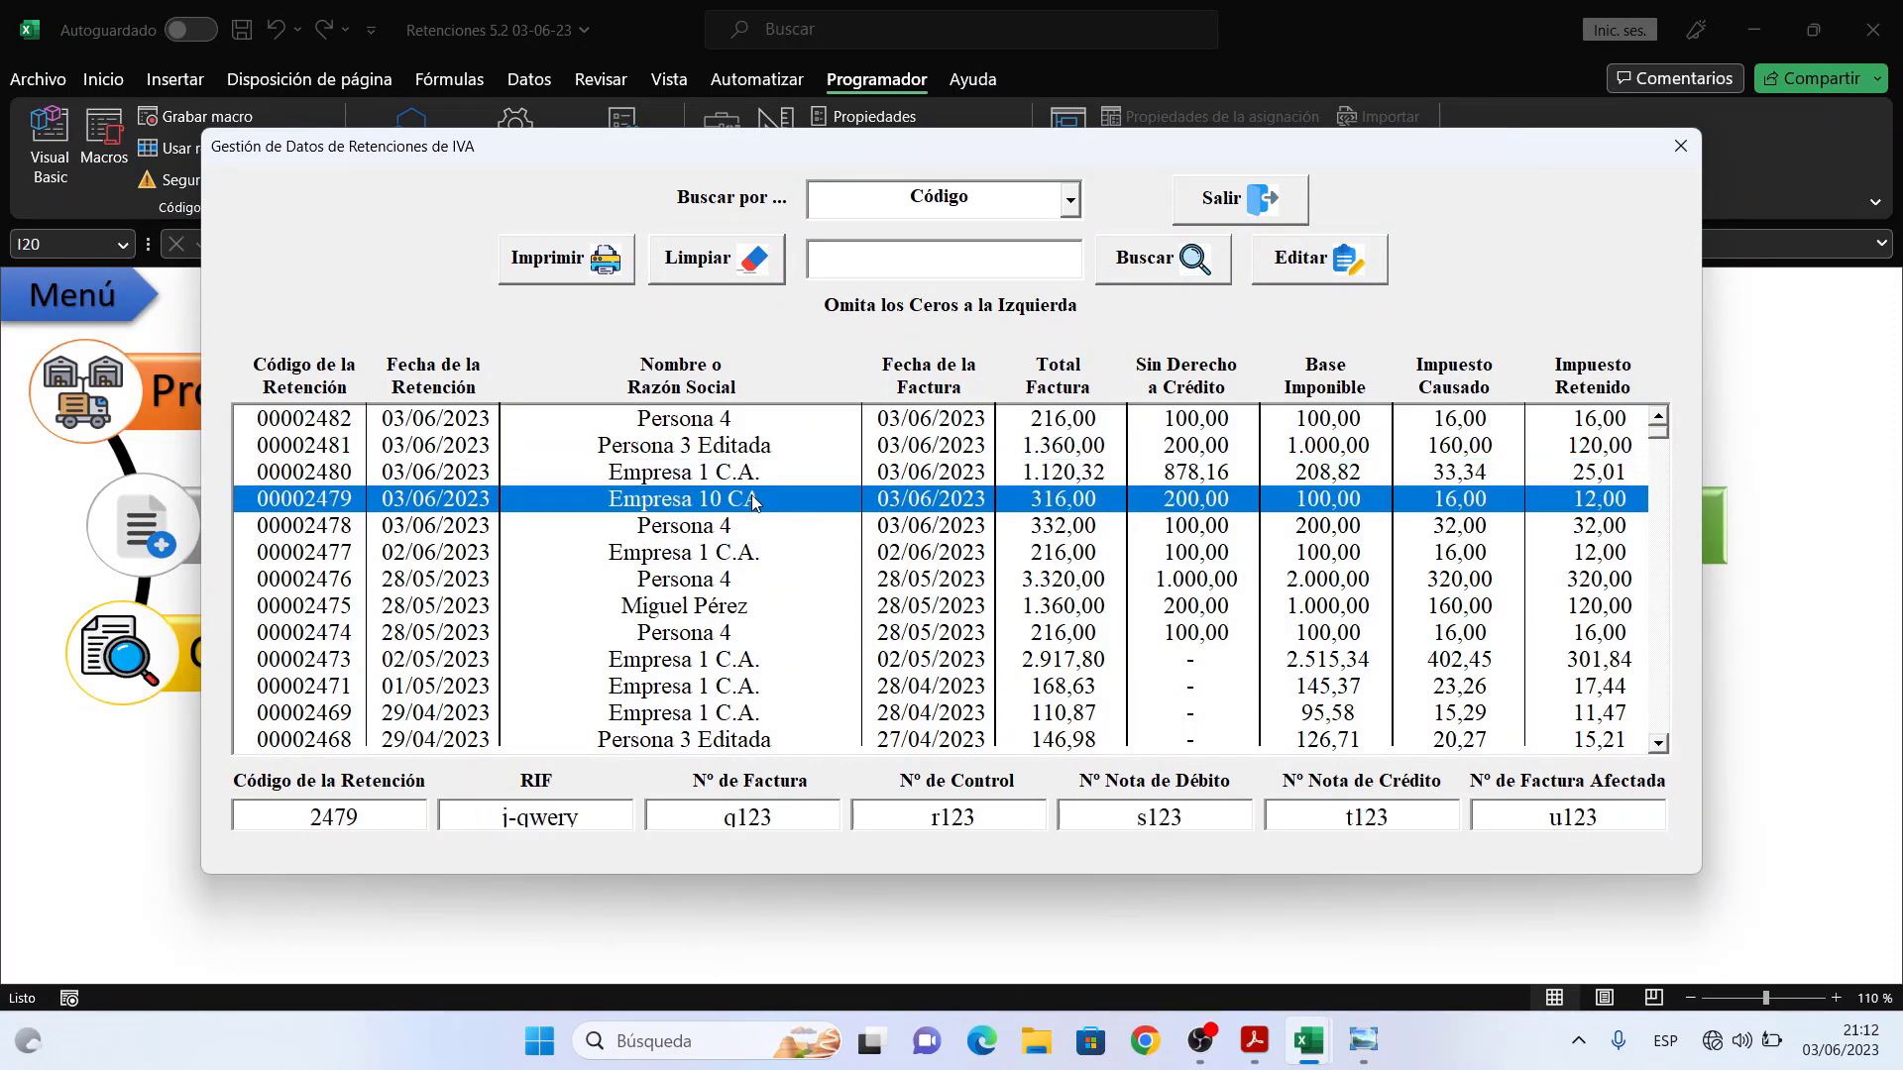
pyautogui.click(762, 475)
pyautogui.click(774, 449)
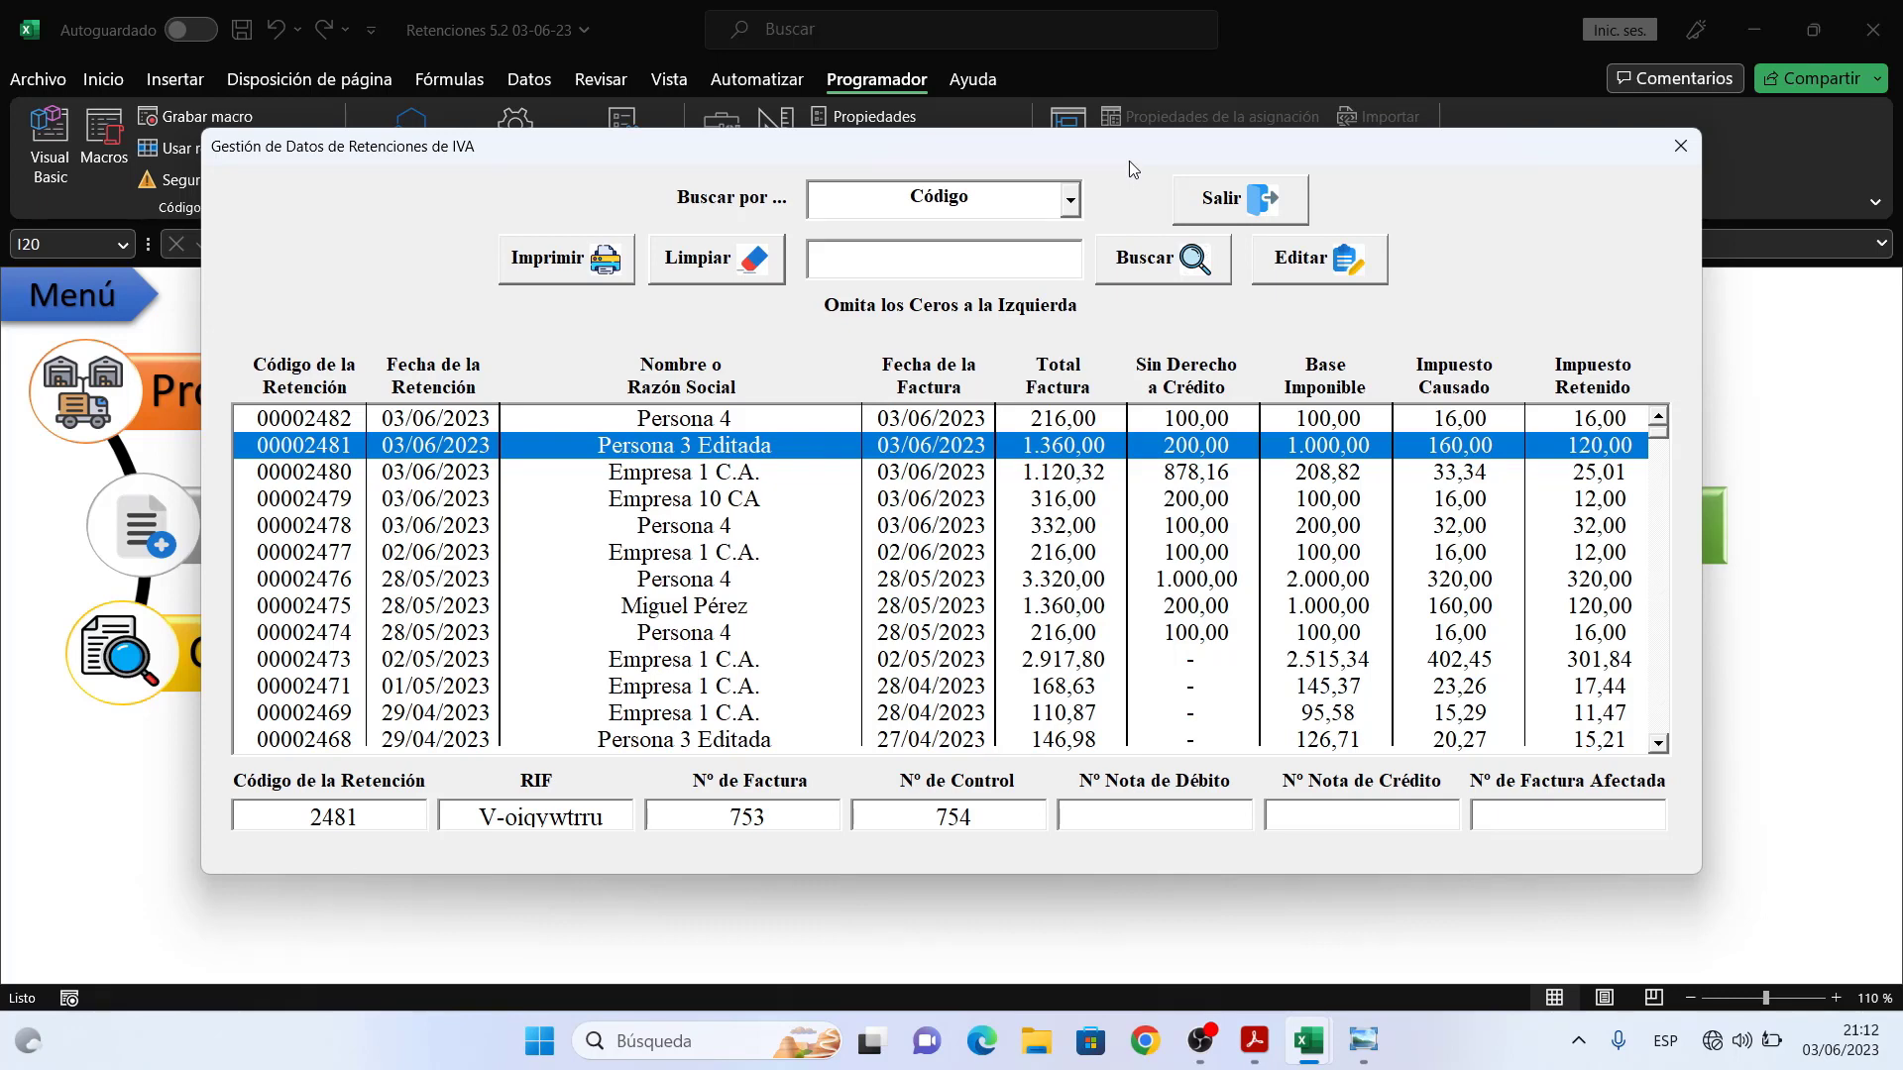
pyautogui.click(801, 473)
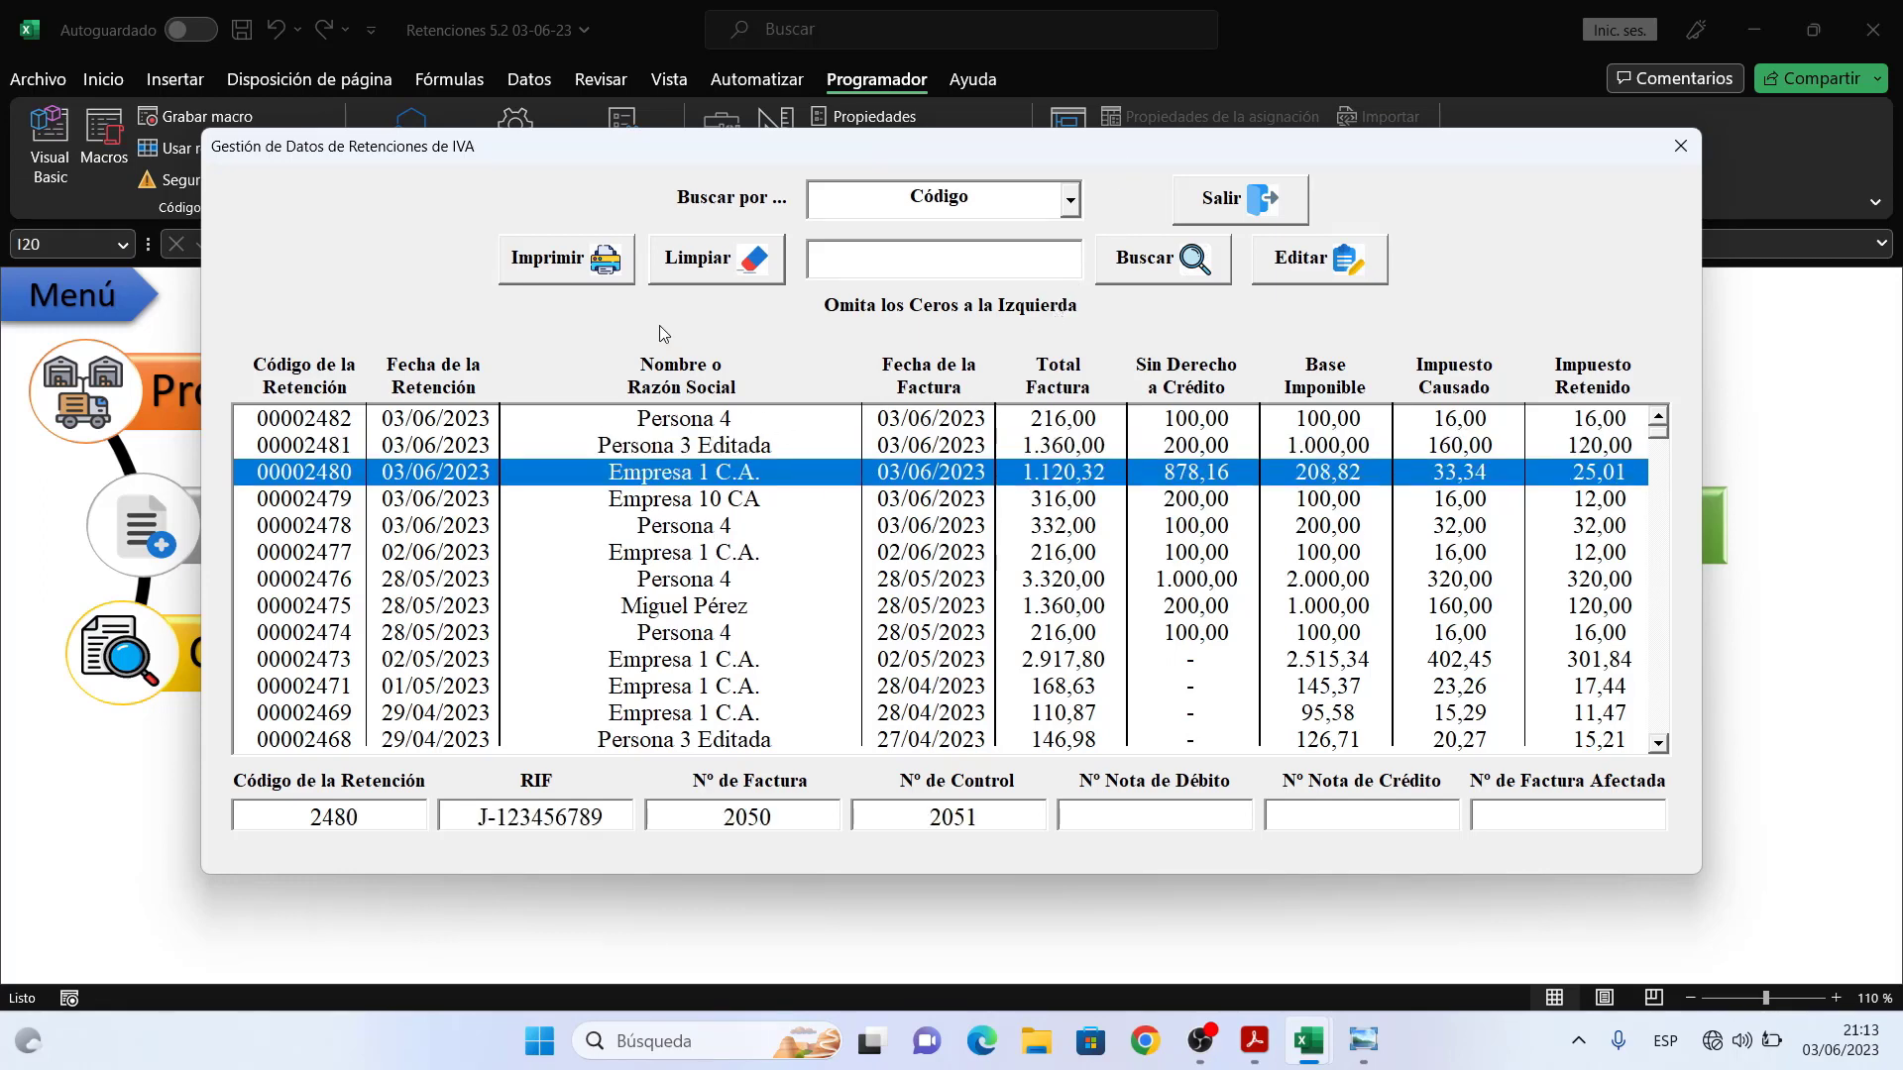
# - Export retention 00002480's IVA voucher to PDF with 3 decimals under the default file name
pyautogui.click(573, 270)
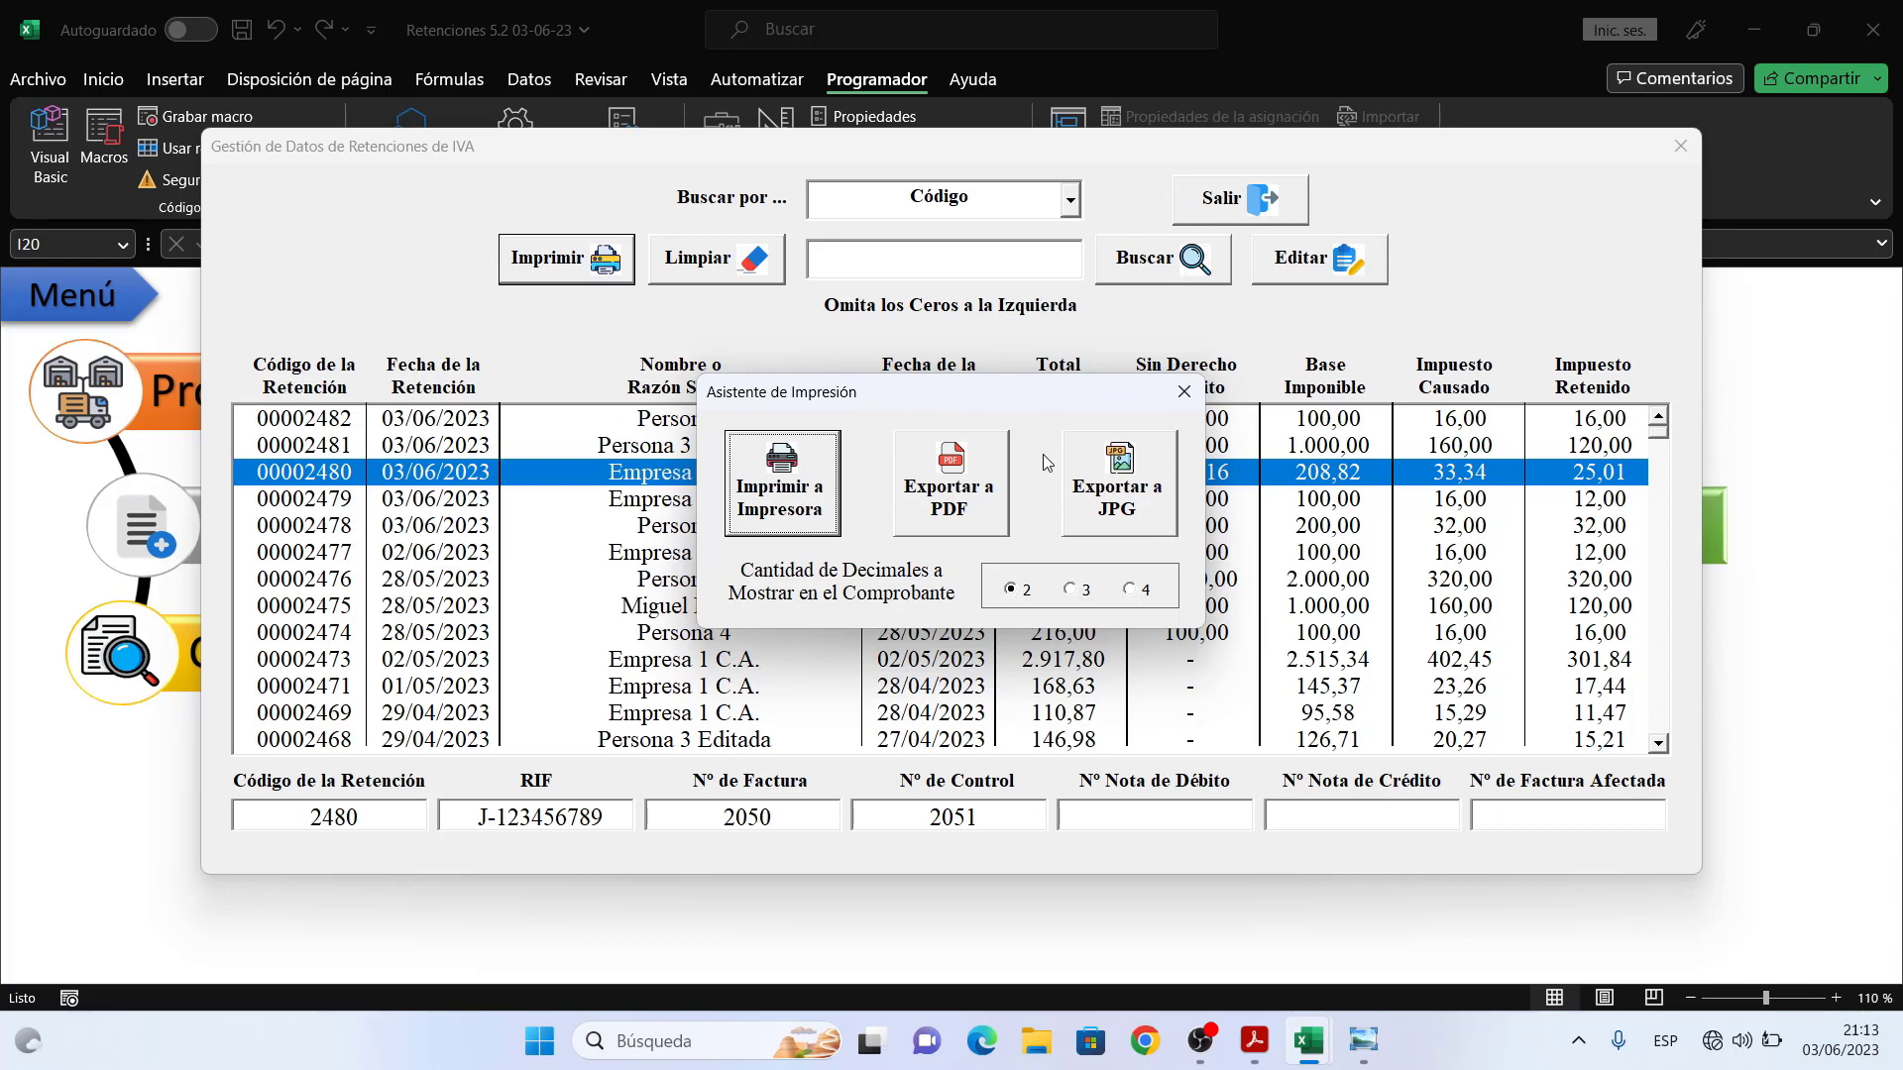
pyautogui.click(1073, 589)
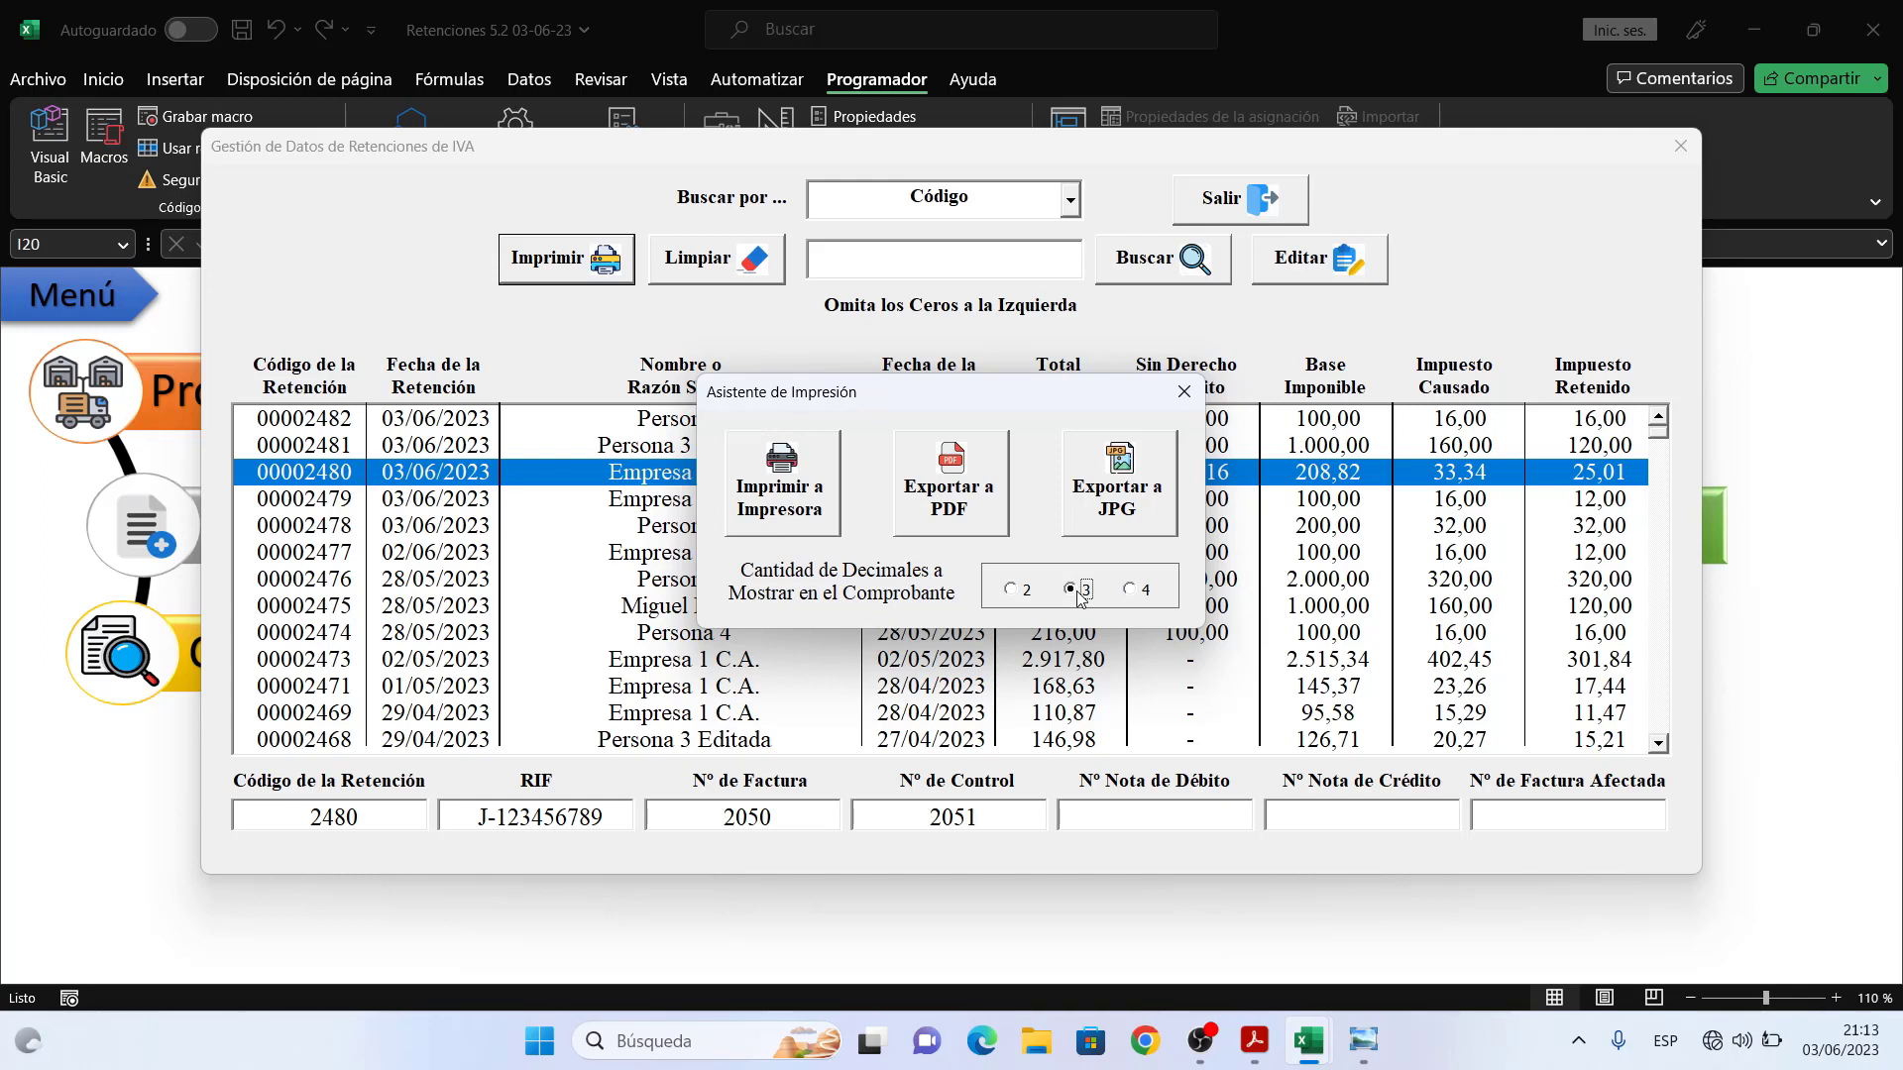
pyautogui.click(963, 489)
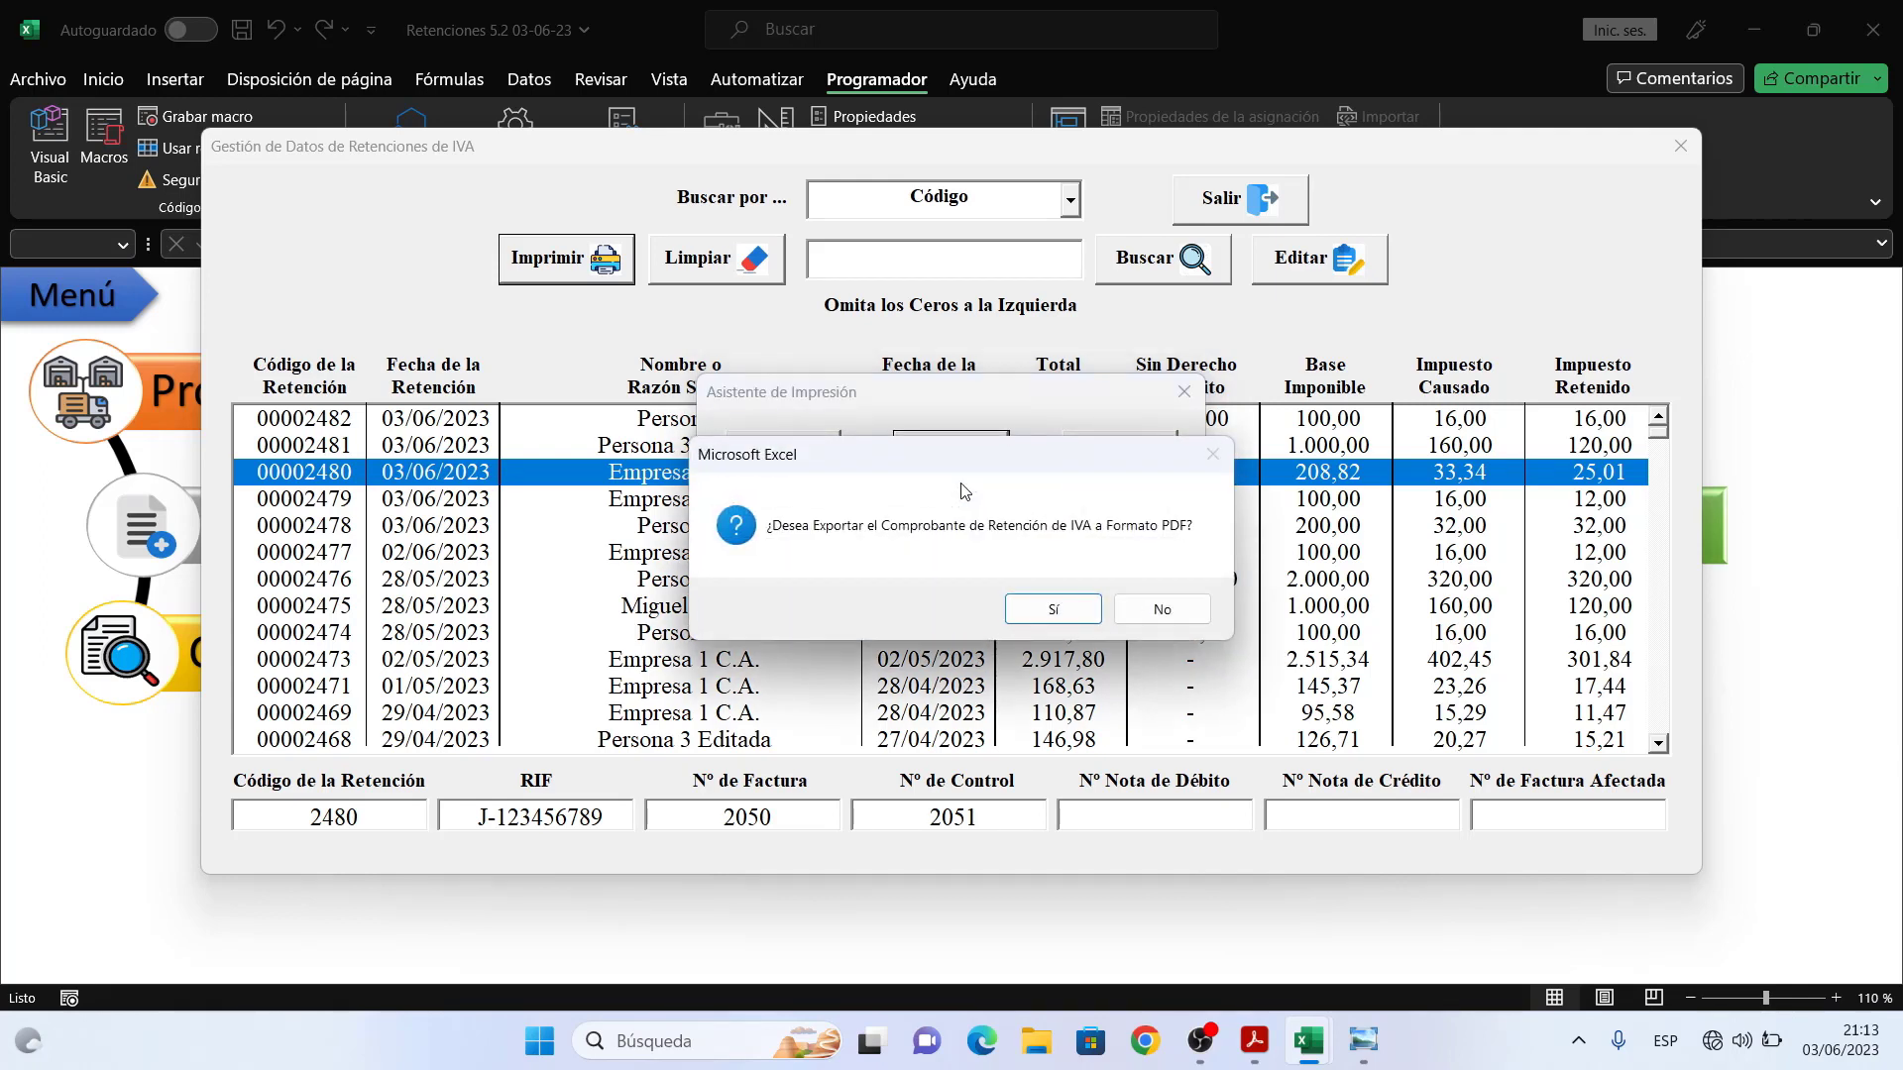
pyautogui.click(1053, 609)
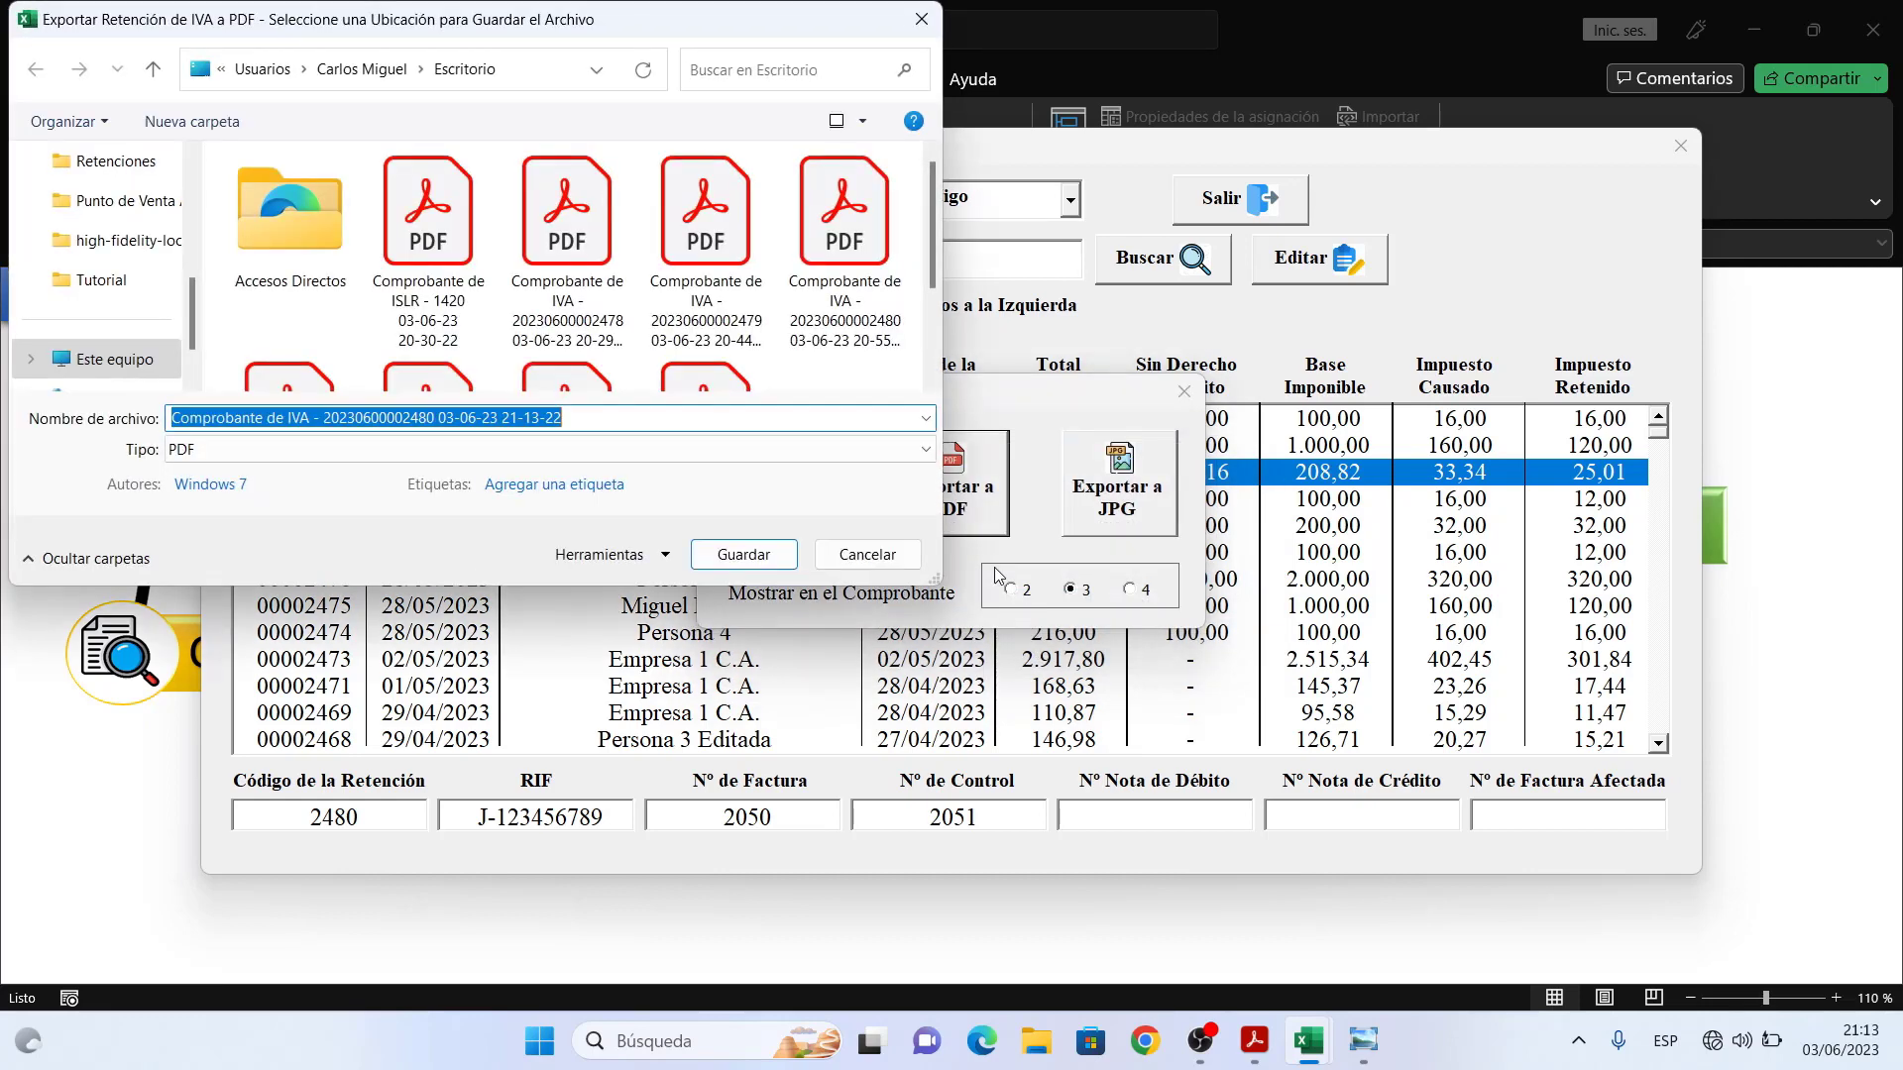
pyautogui.click(744, 555)
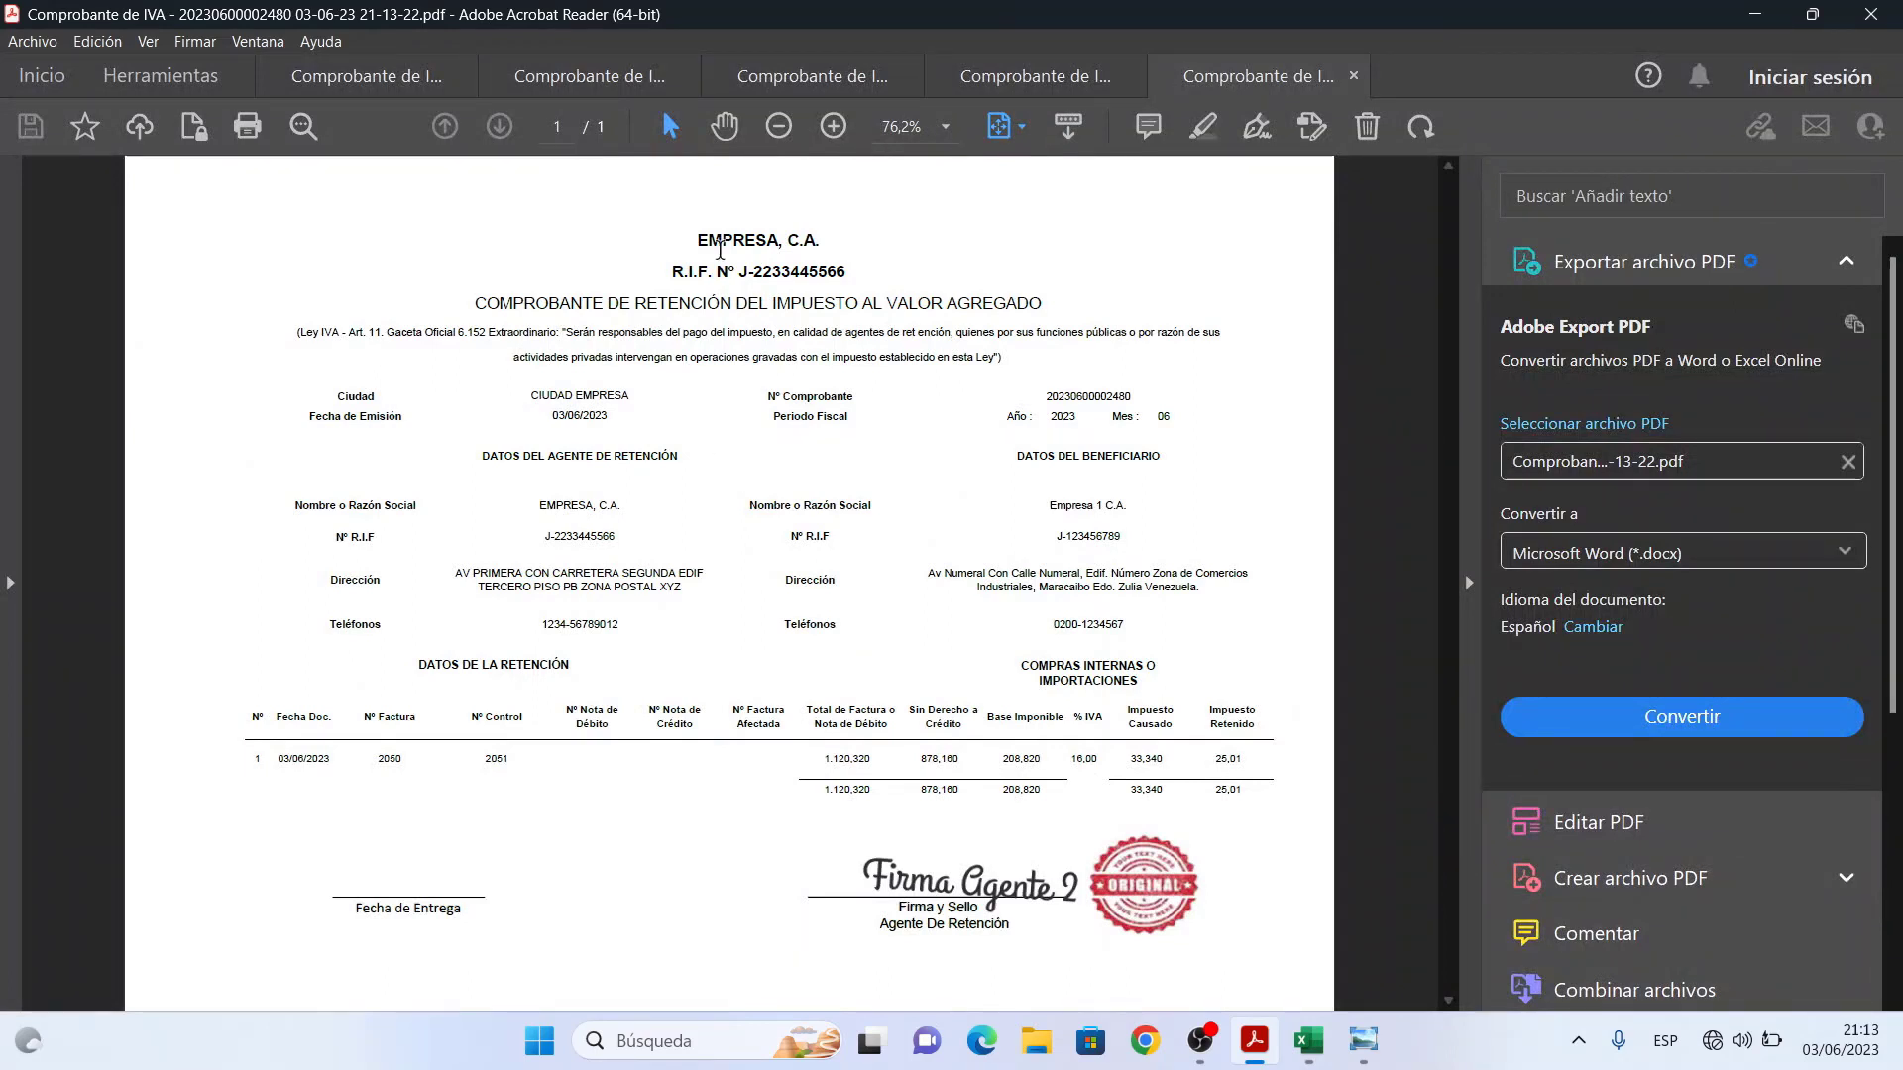
# - View the voucher at 100% without the Export PDF panel, showing signature and stamp, then minimize Acrobat
pyautogui.click(724, 126)
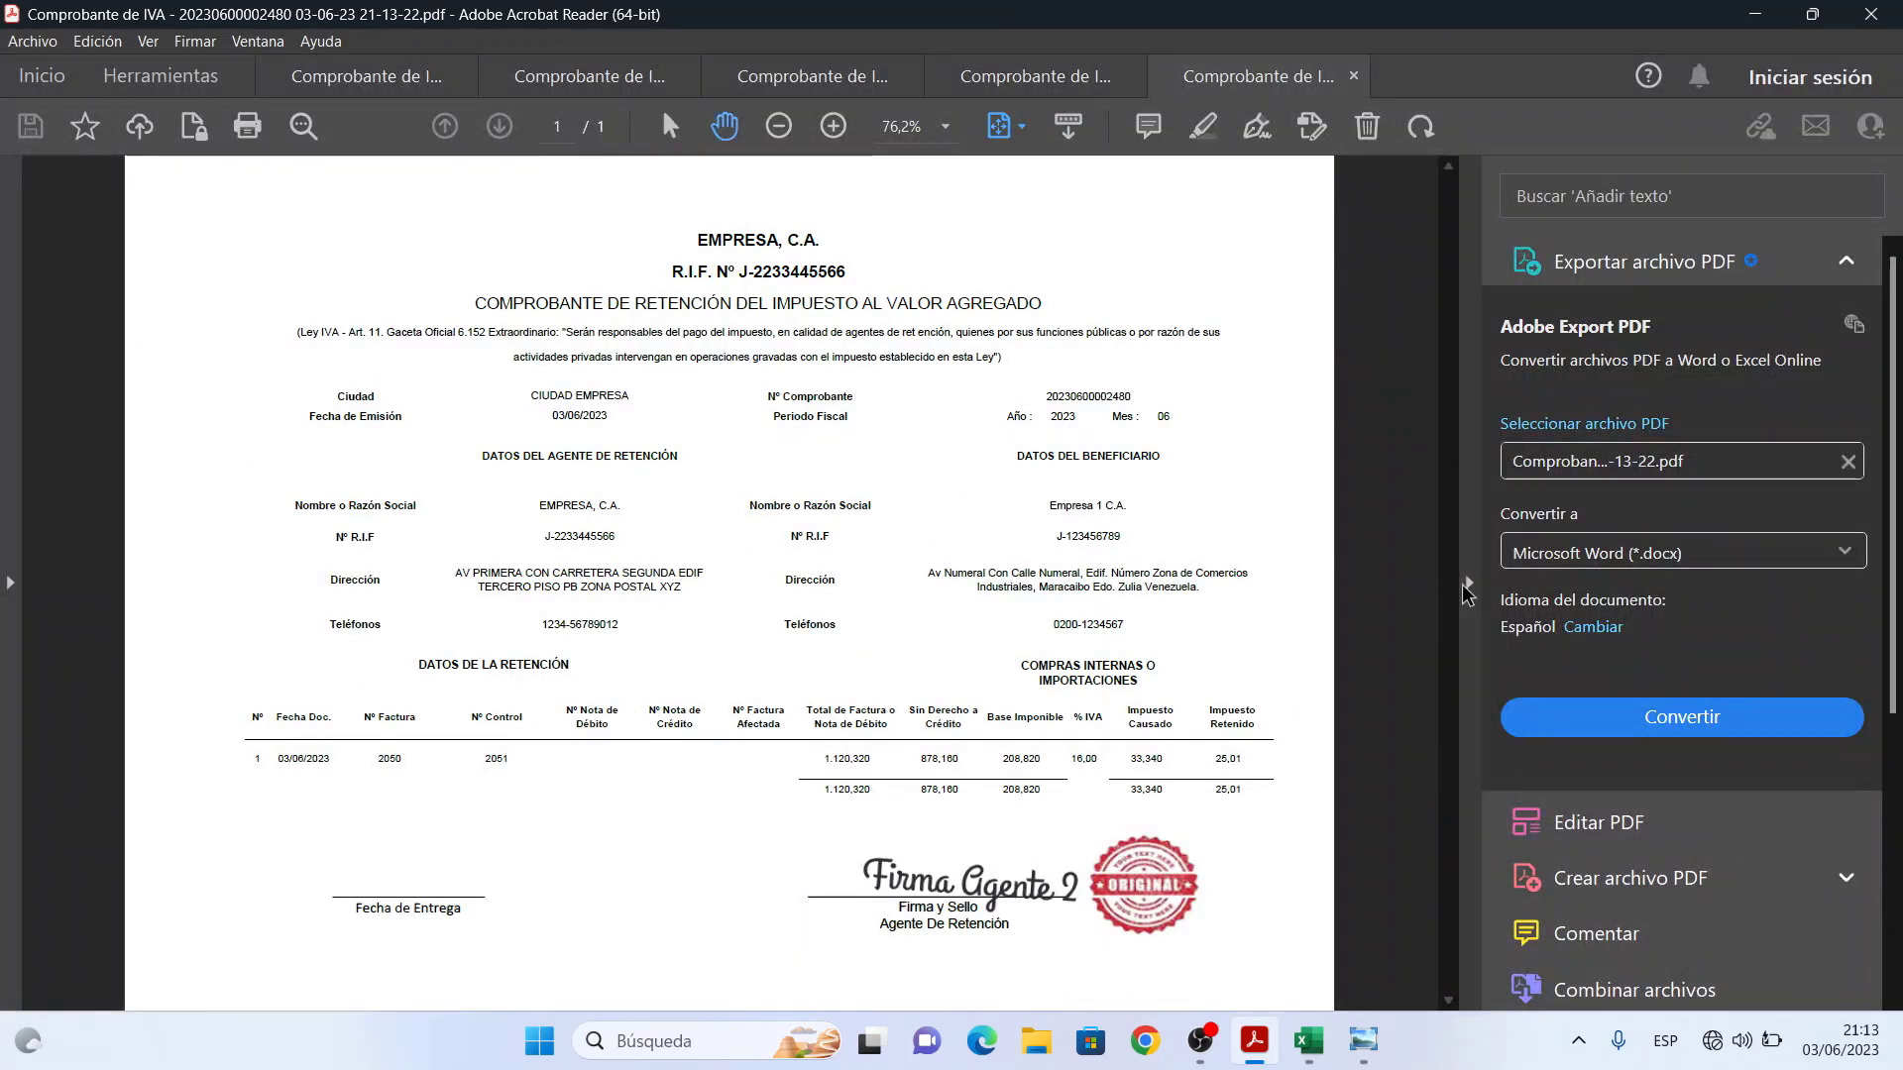
pyautogui.click(1469, 582)
pyautogui.click(832, 139)
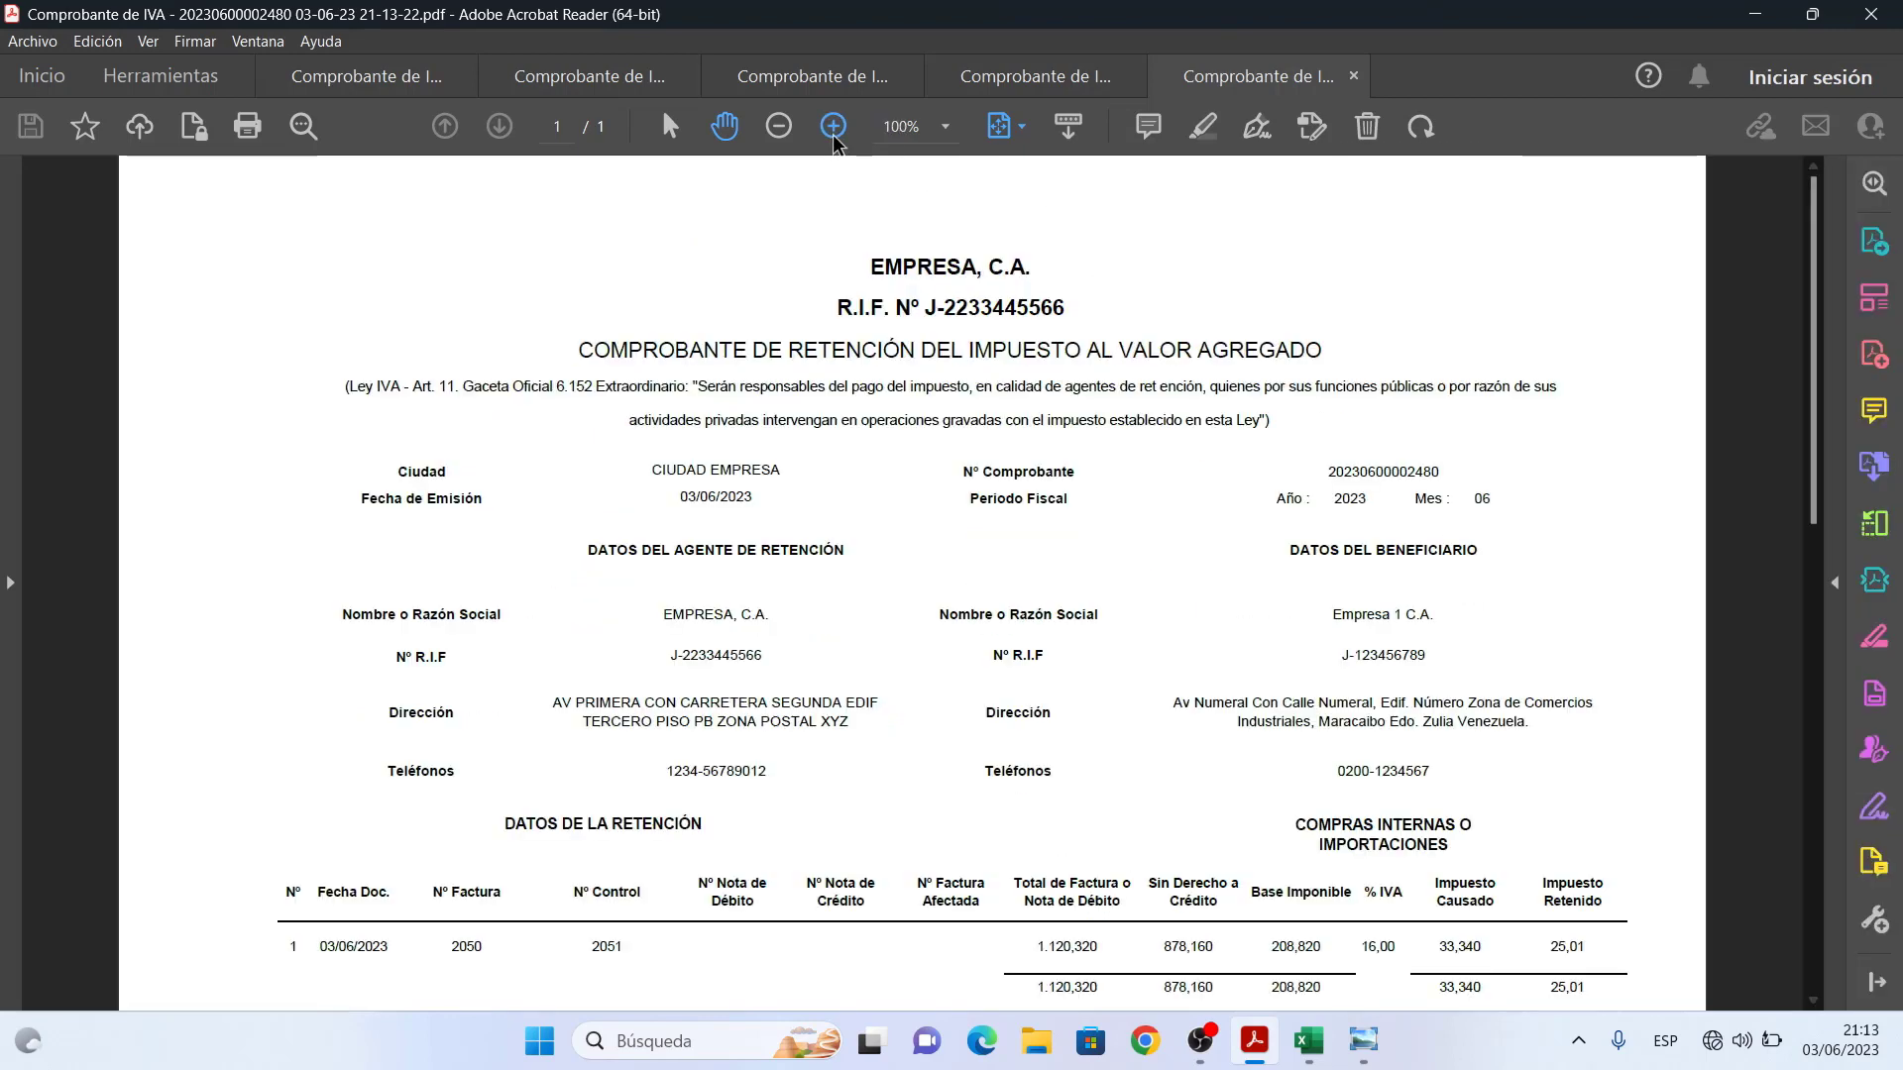
pyautogui.moveTo(1151, 759); pyautogui.dragTo(1153, 490)
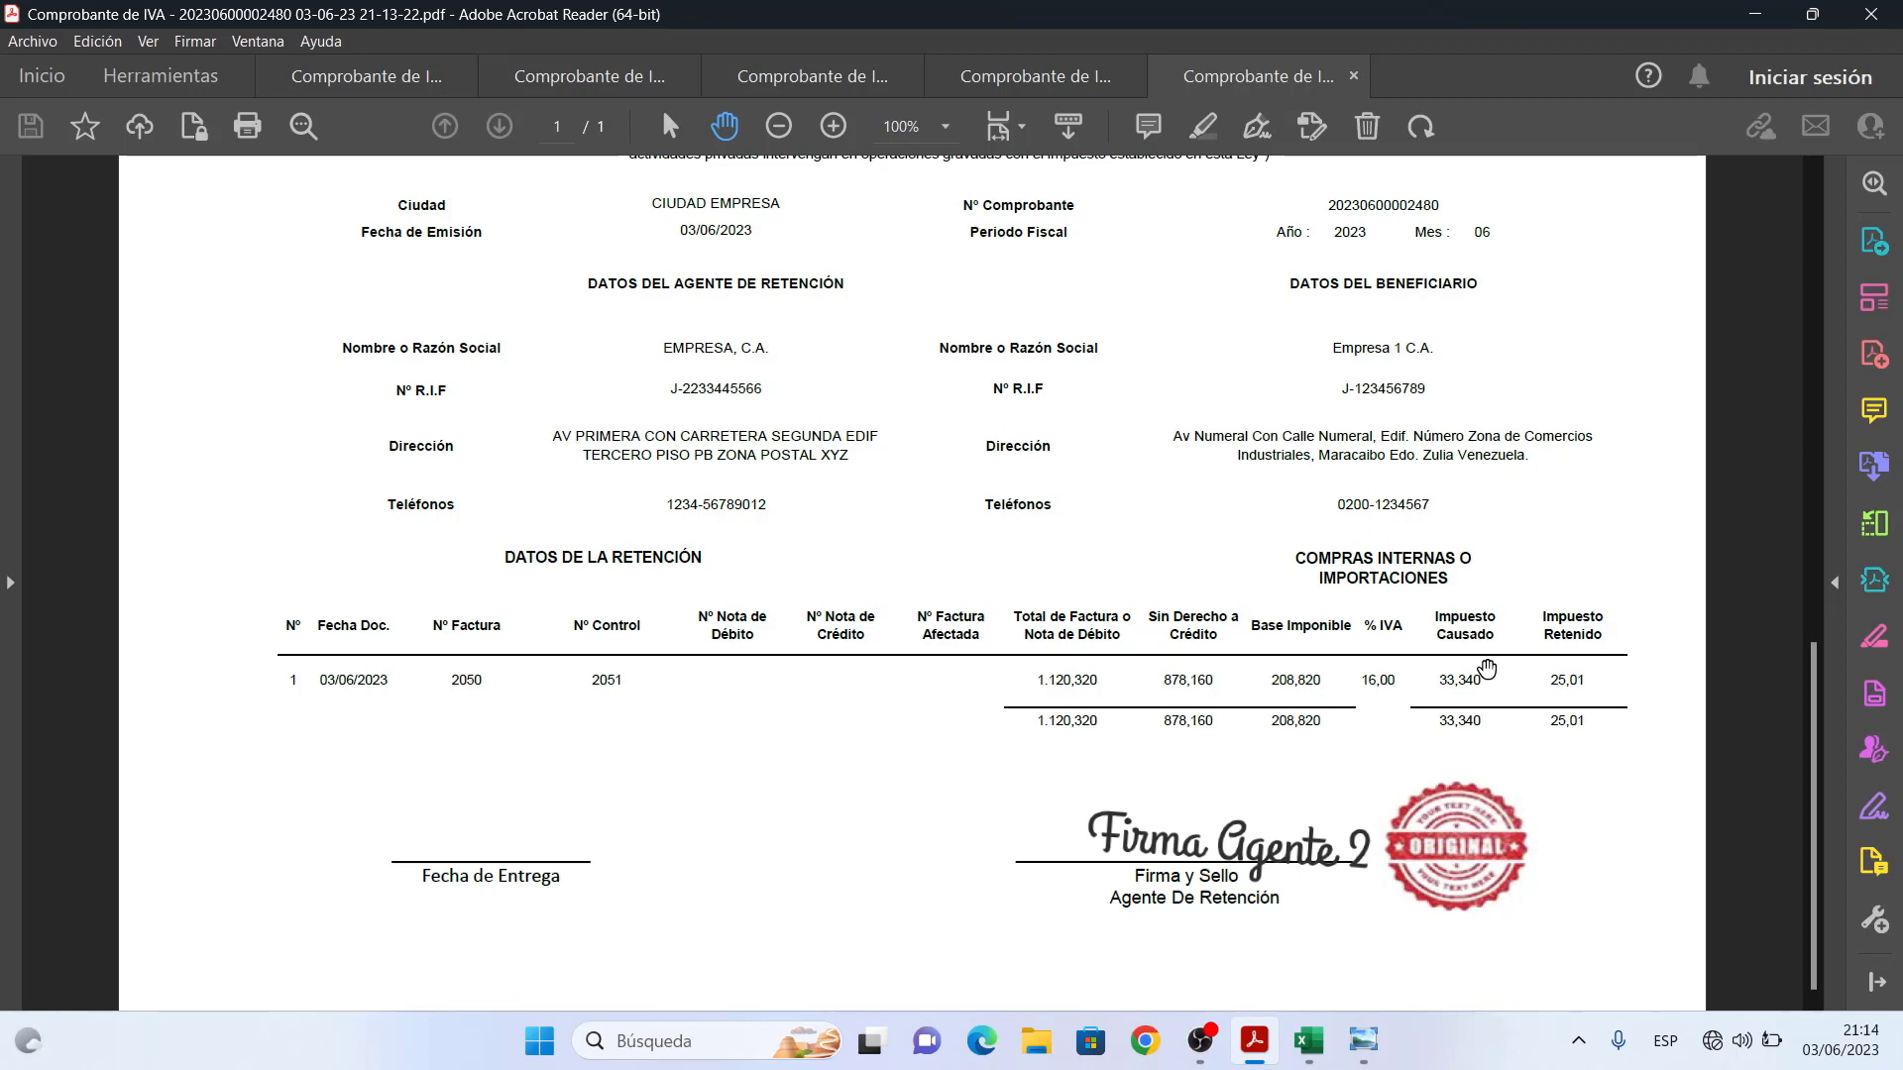
pyautogui.click(1760, 13)
# - Dismiss the PDF notice, close the print assistant and search for retention code 2390
pyautogui.click(1175, 619)
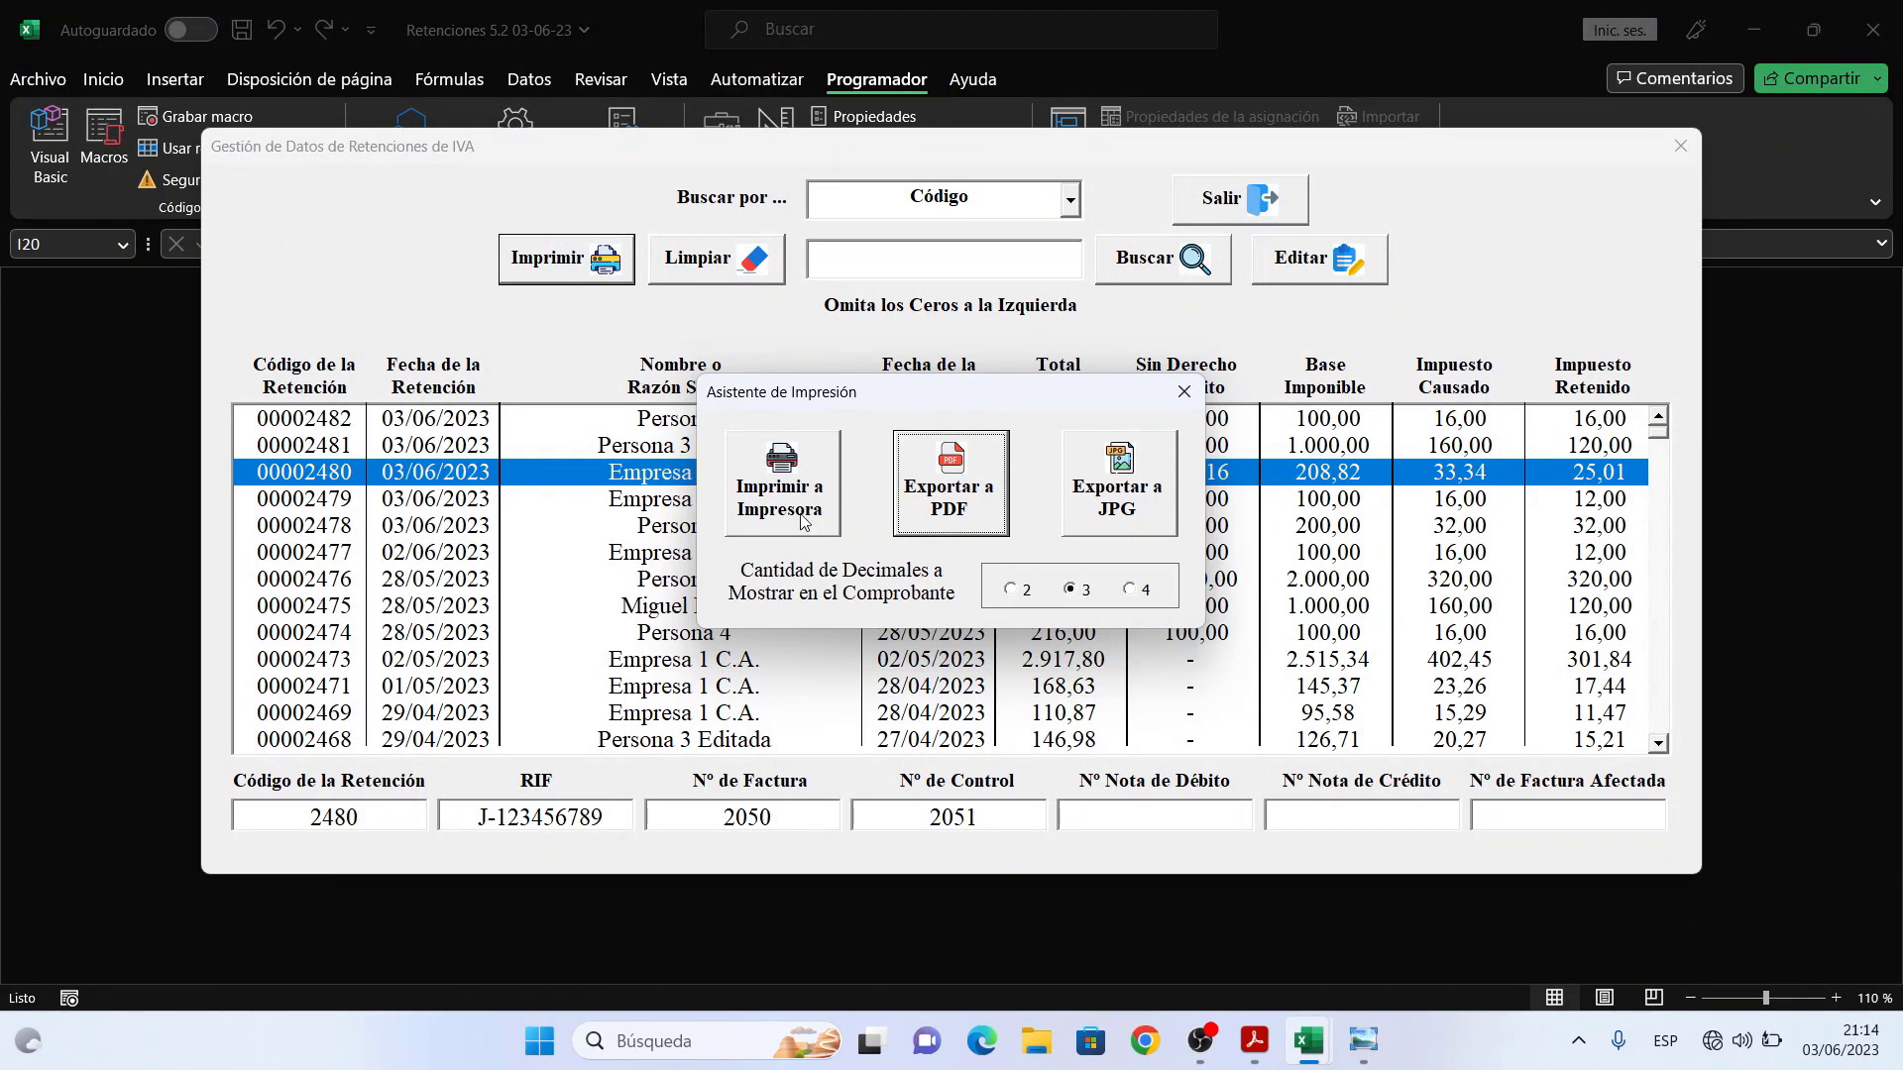
pyautogui.click(1183, 392)
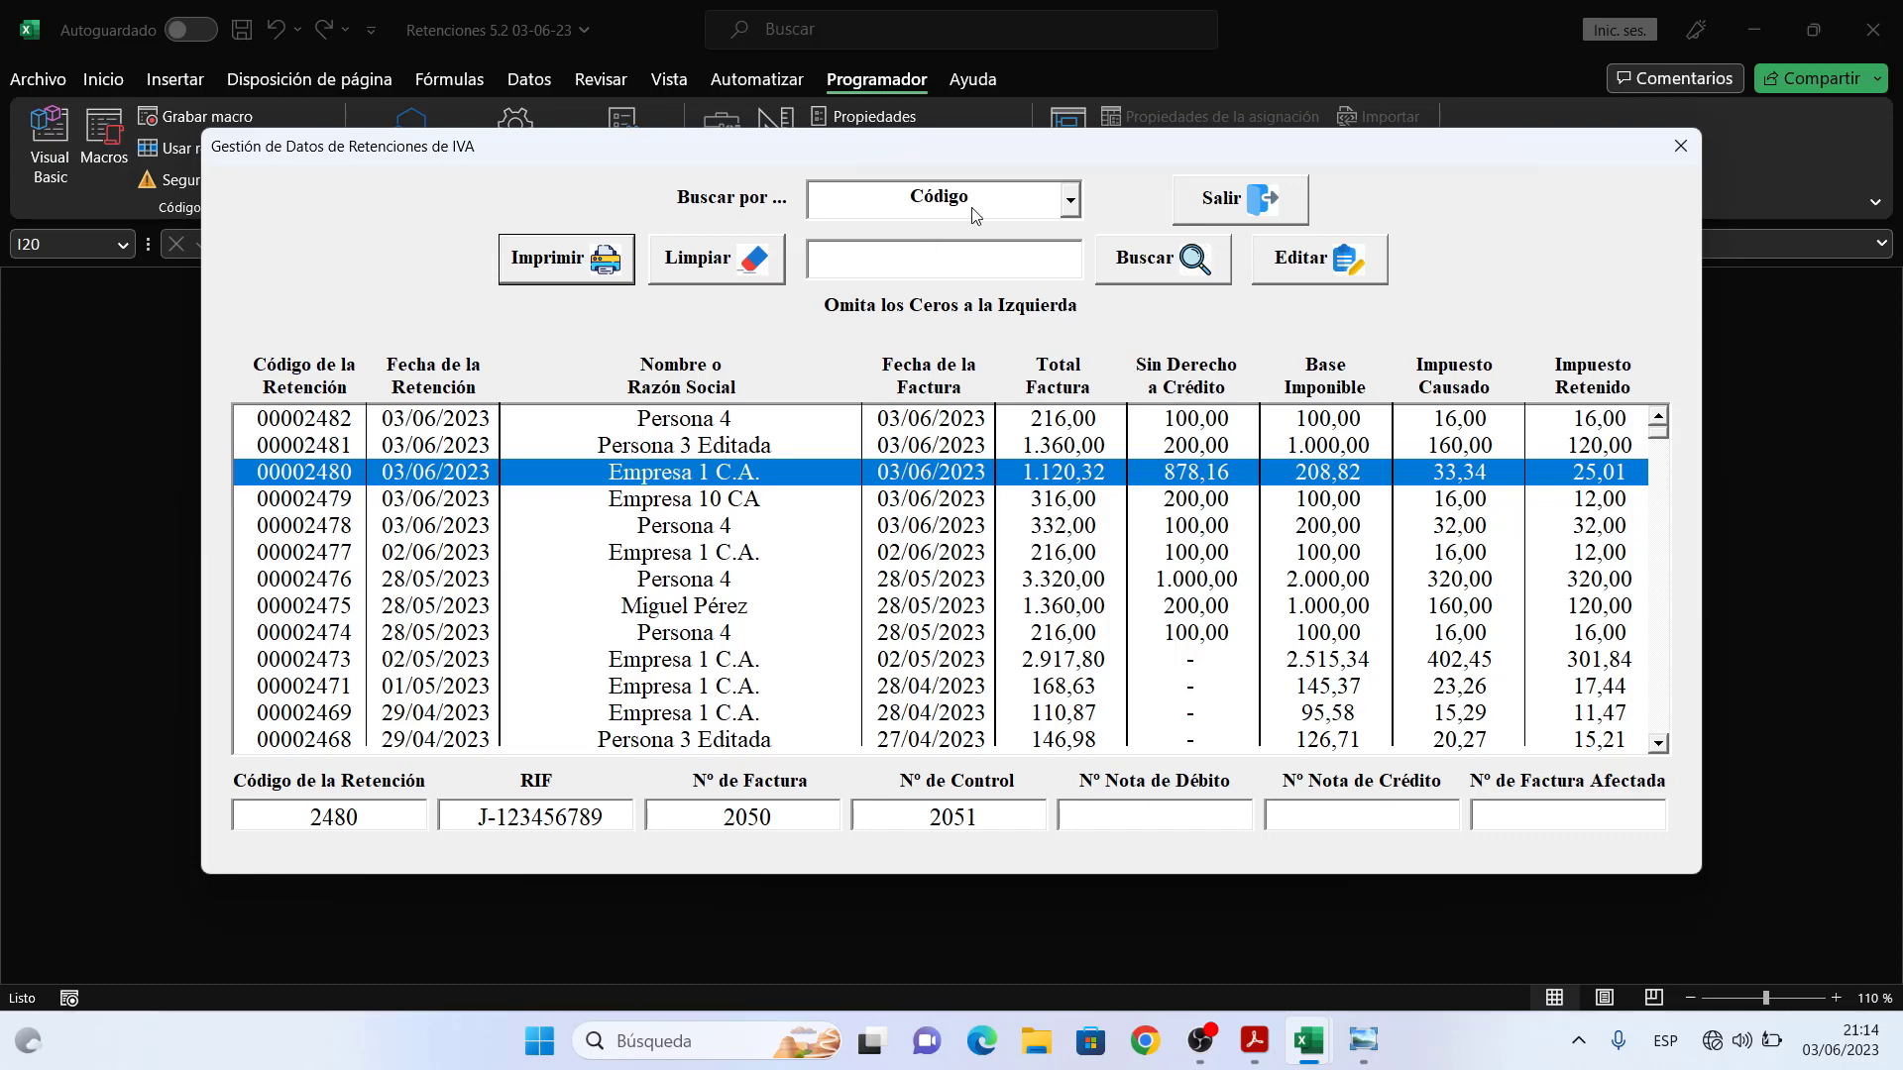
pyautogui.click(961, 253)
pyautogui.write('2390')
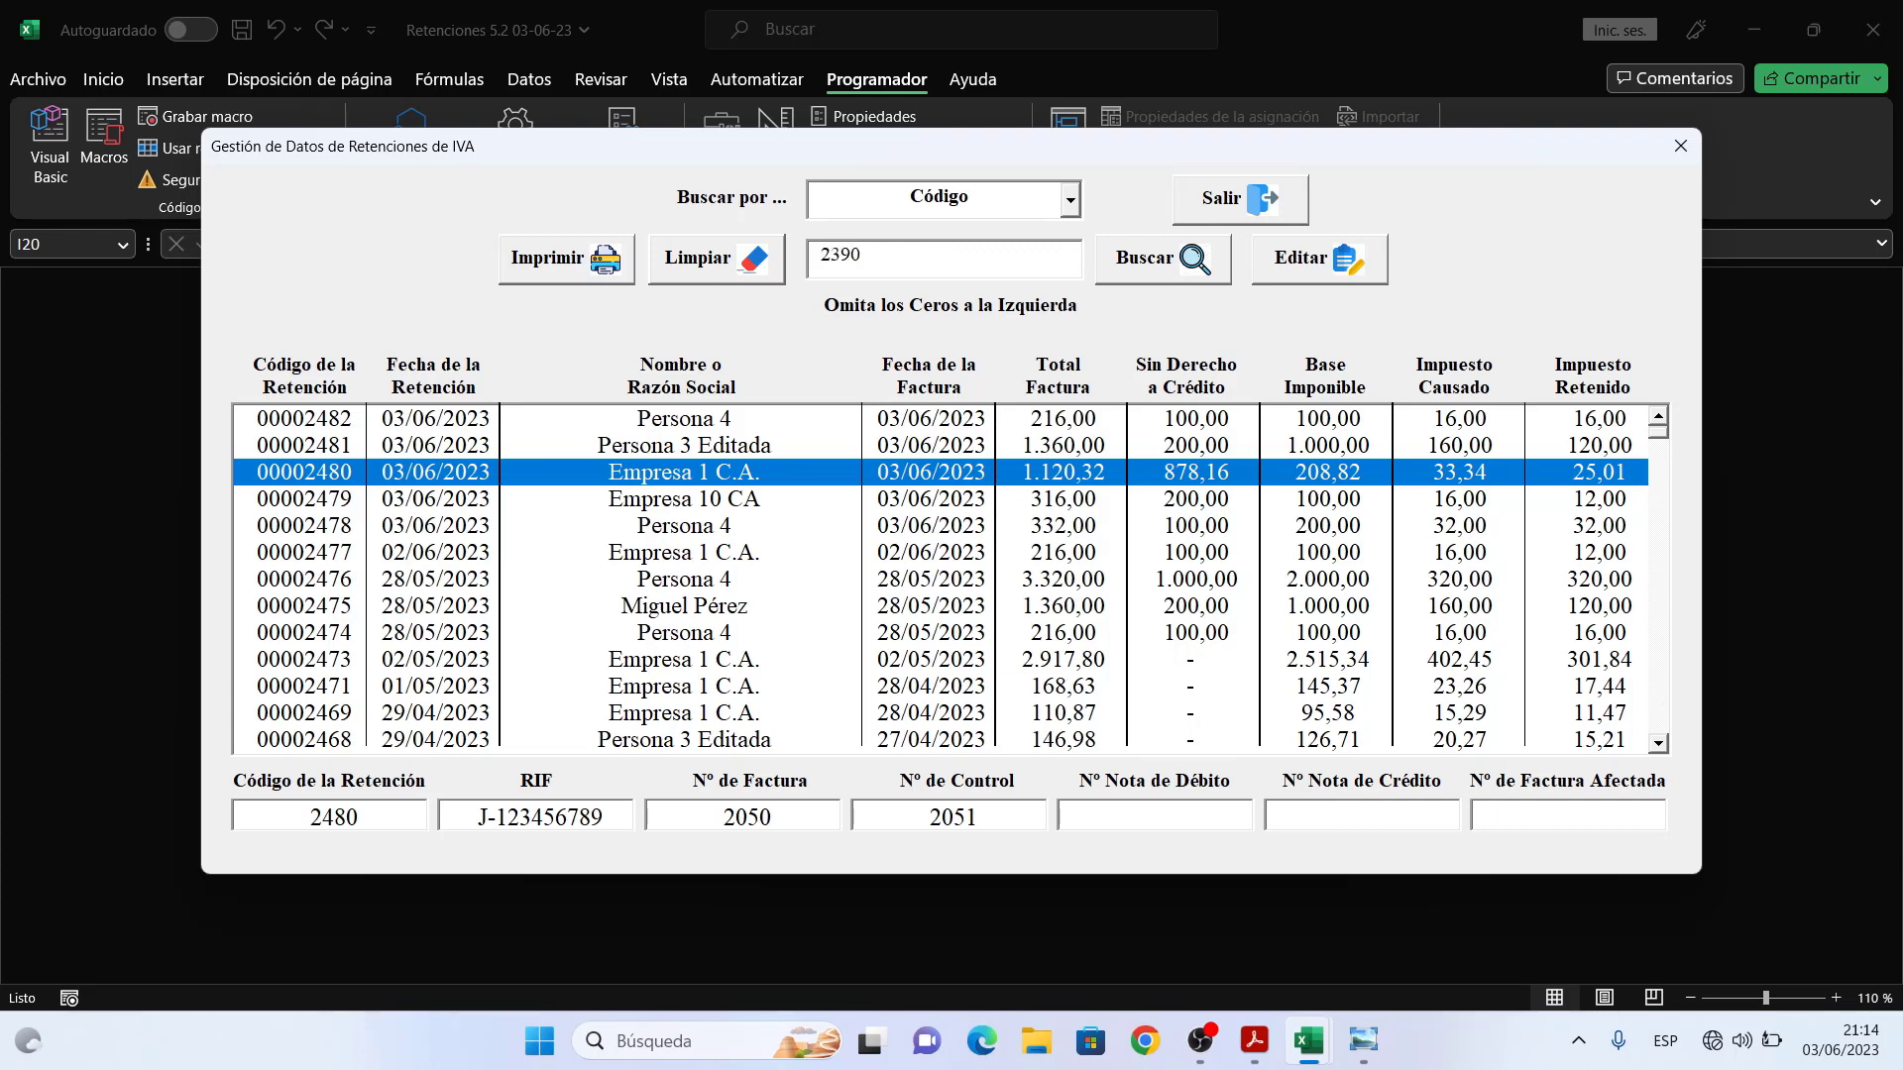
pyautogui.click(1153, 259)
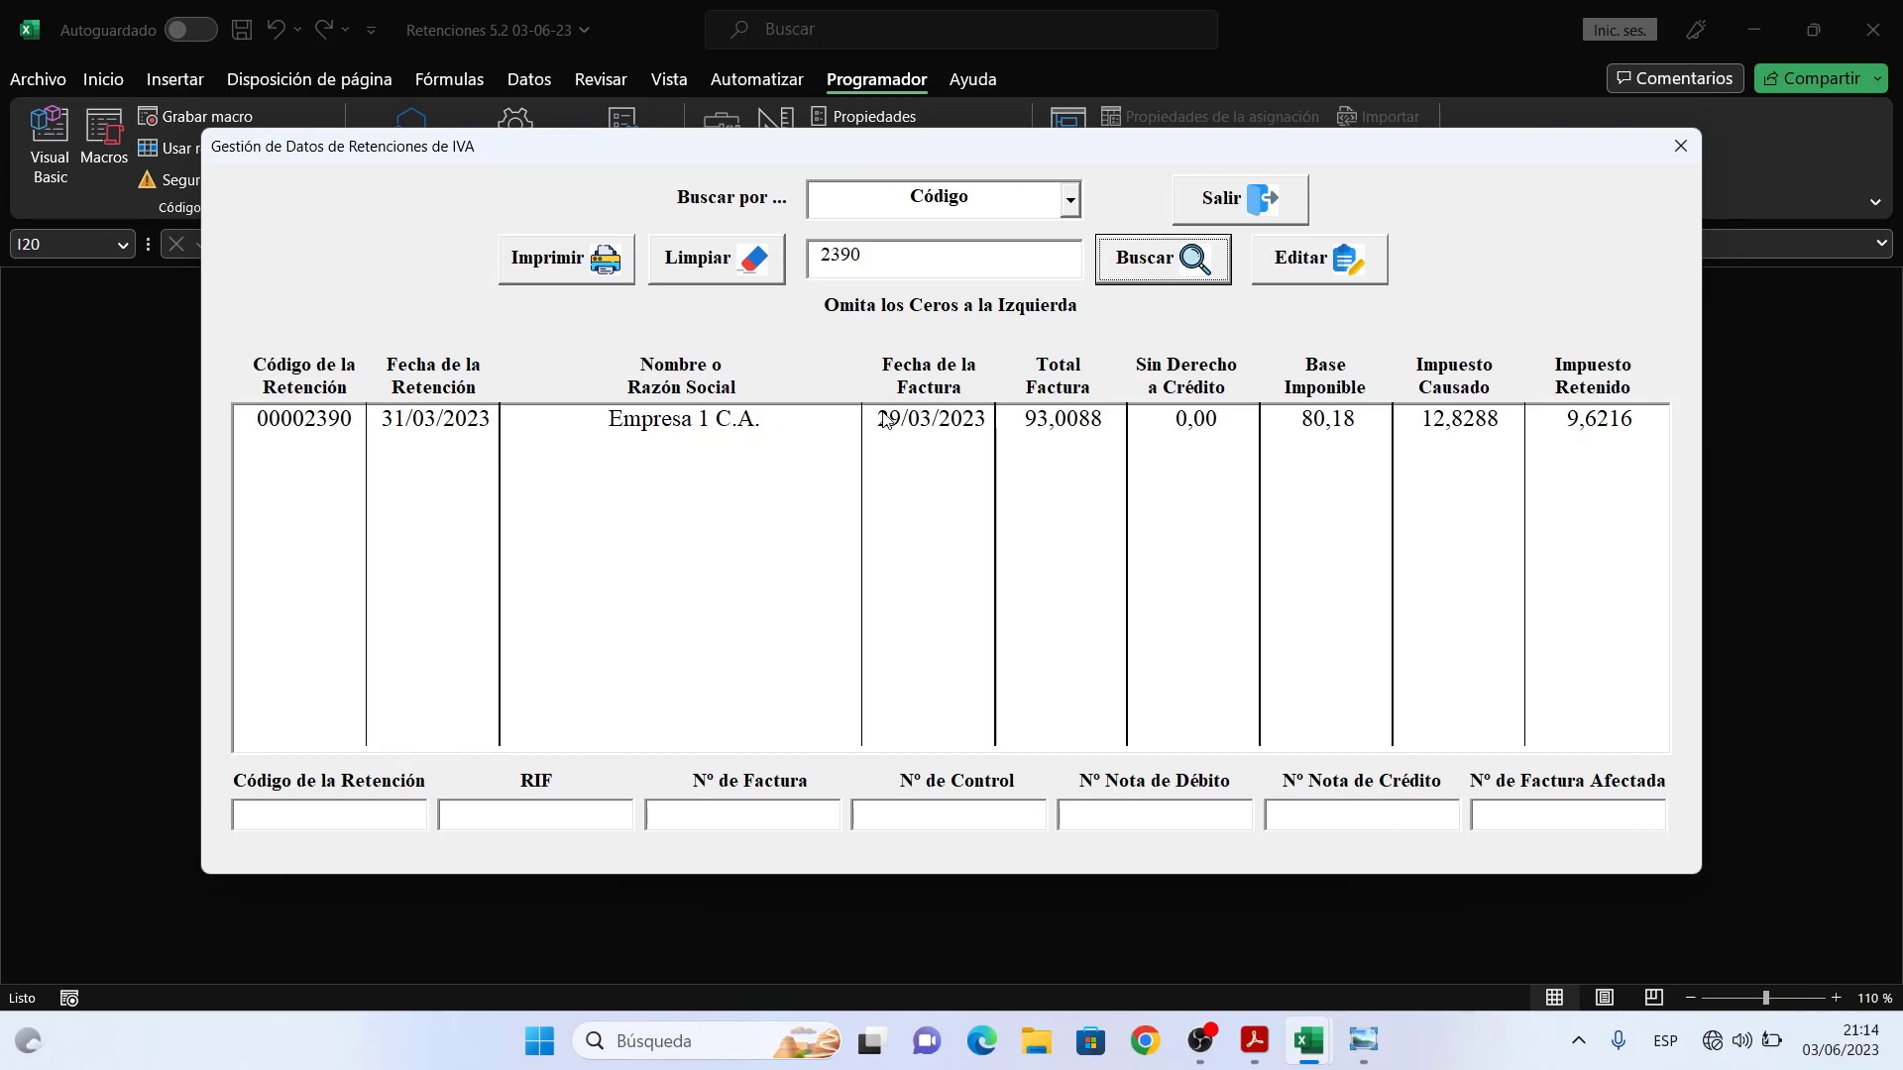
# - Trim the search code to 239 and search again to list eleven matching retentions
pyautogui.click(890, 258)
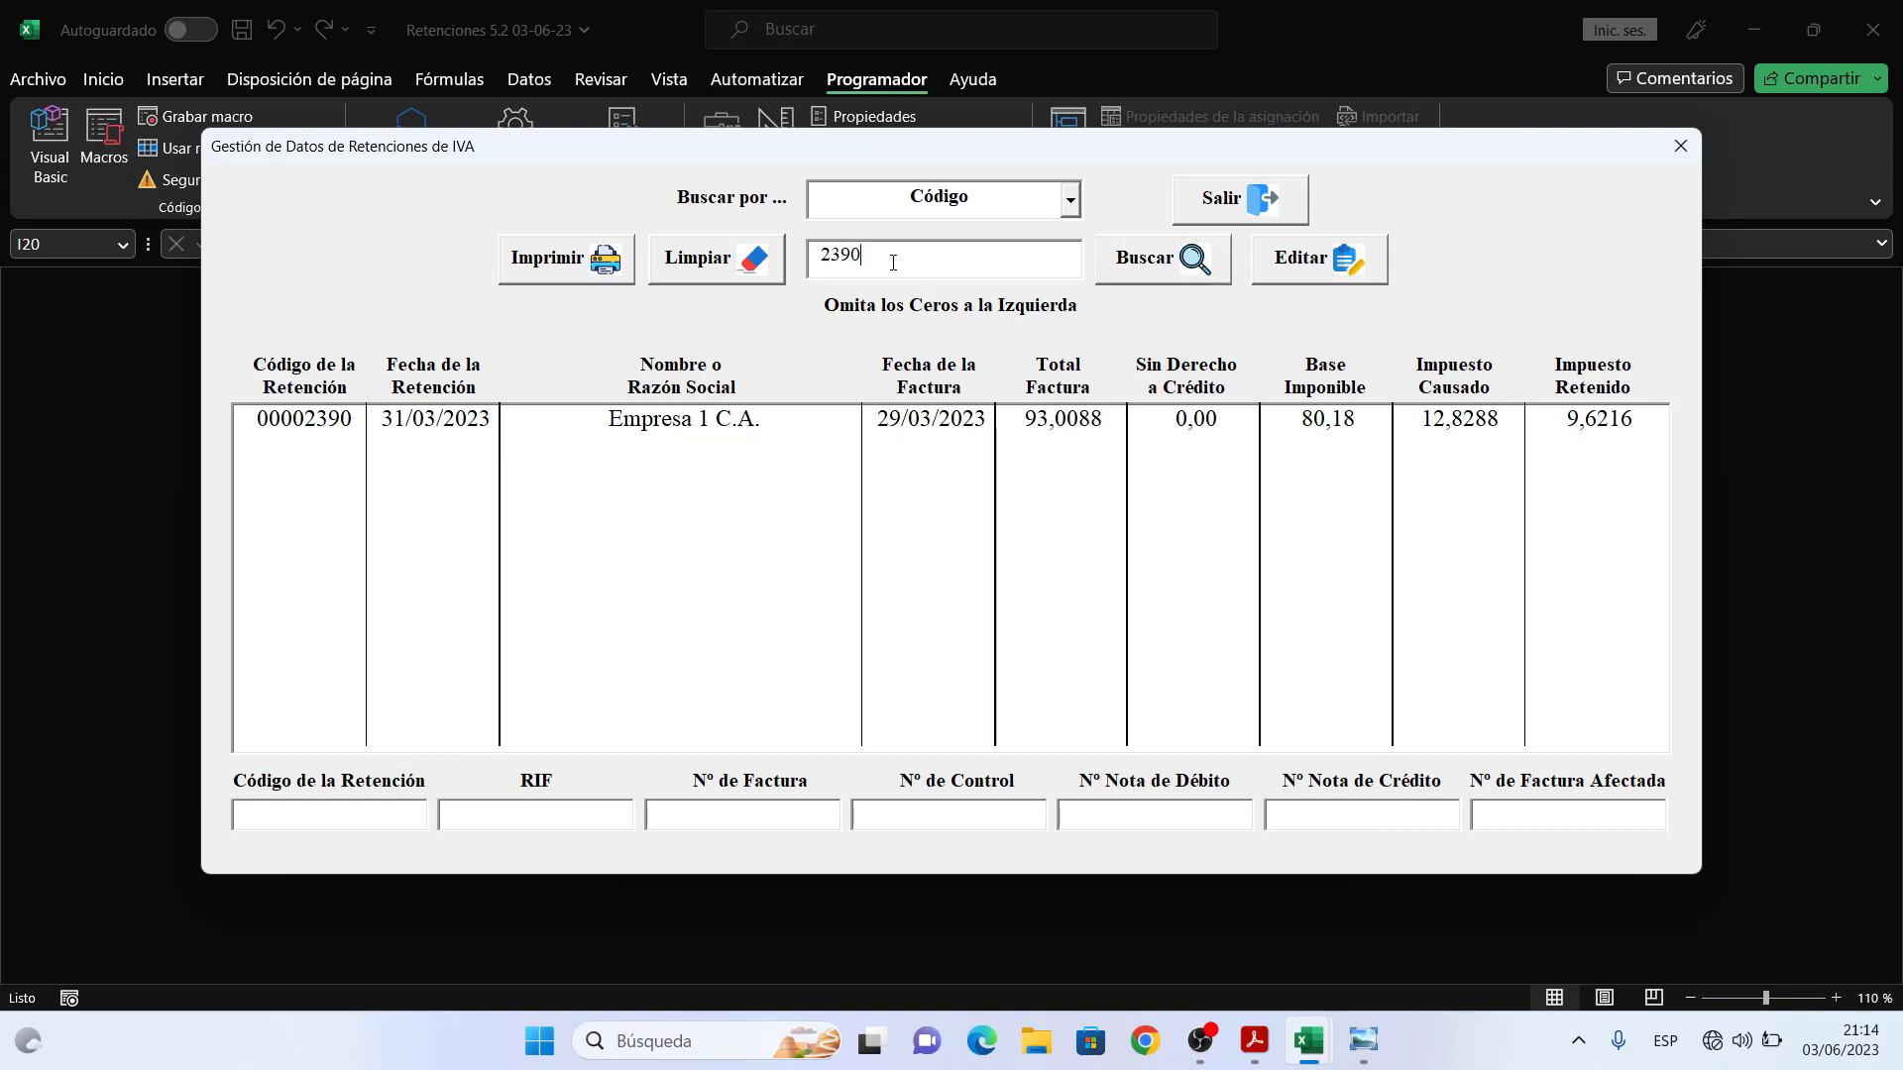
pyautogui.press('BackSpace')
pyautogui.click(1157, 263)
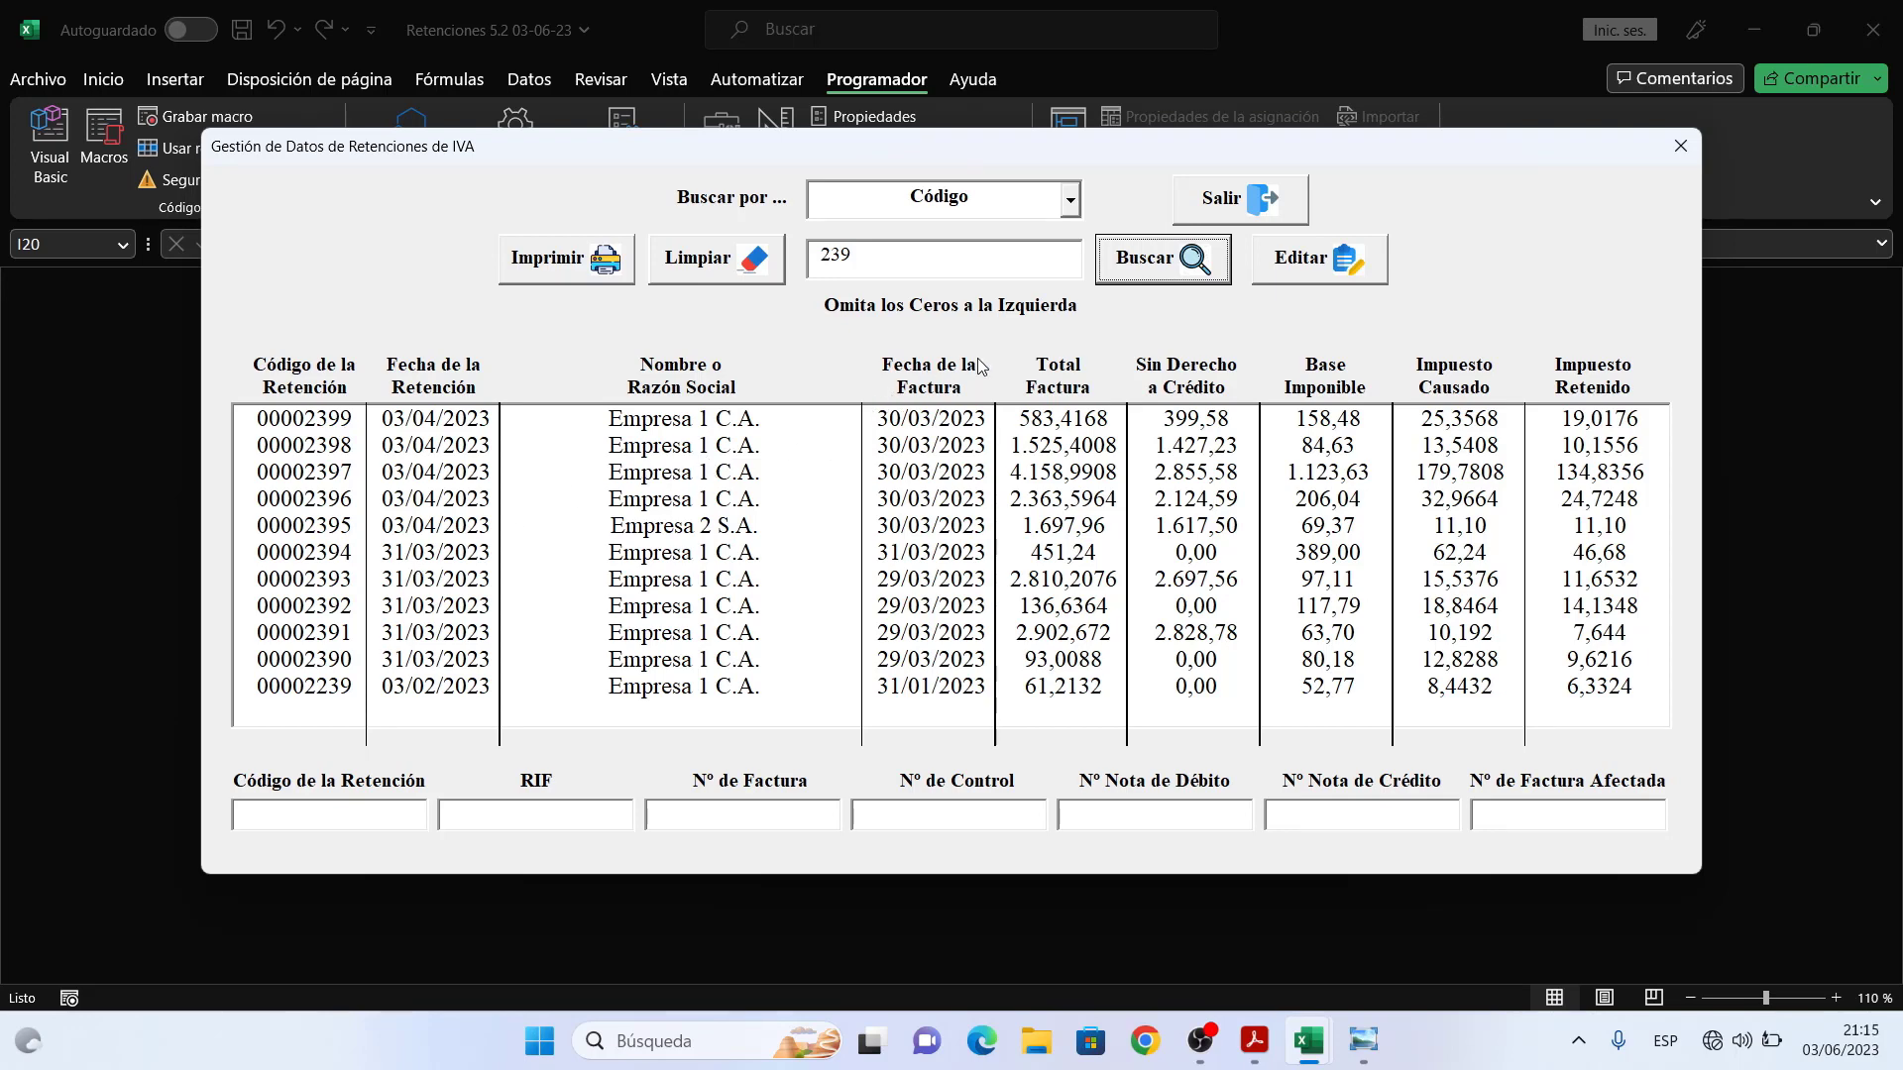
# - Switch the search field to Fecha de Emisión and clear the old code
pyautogui.click(1075, 208)
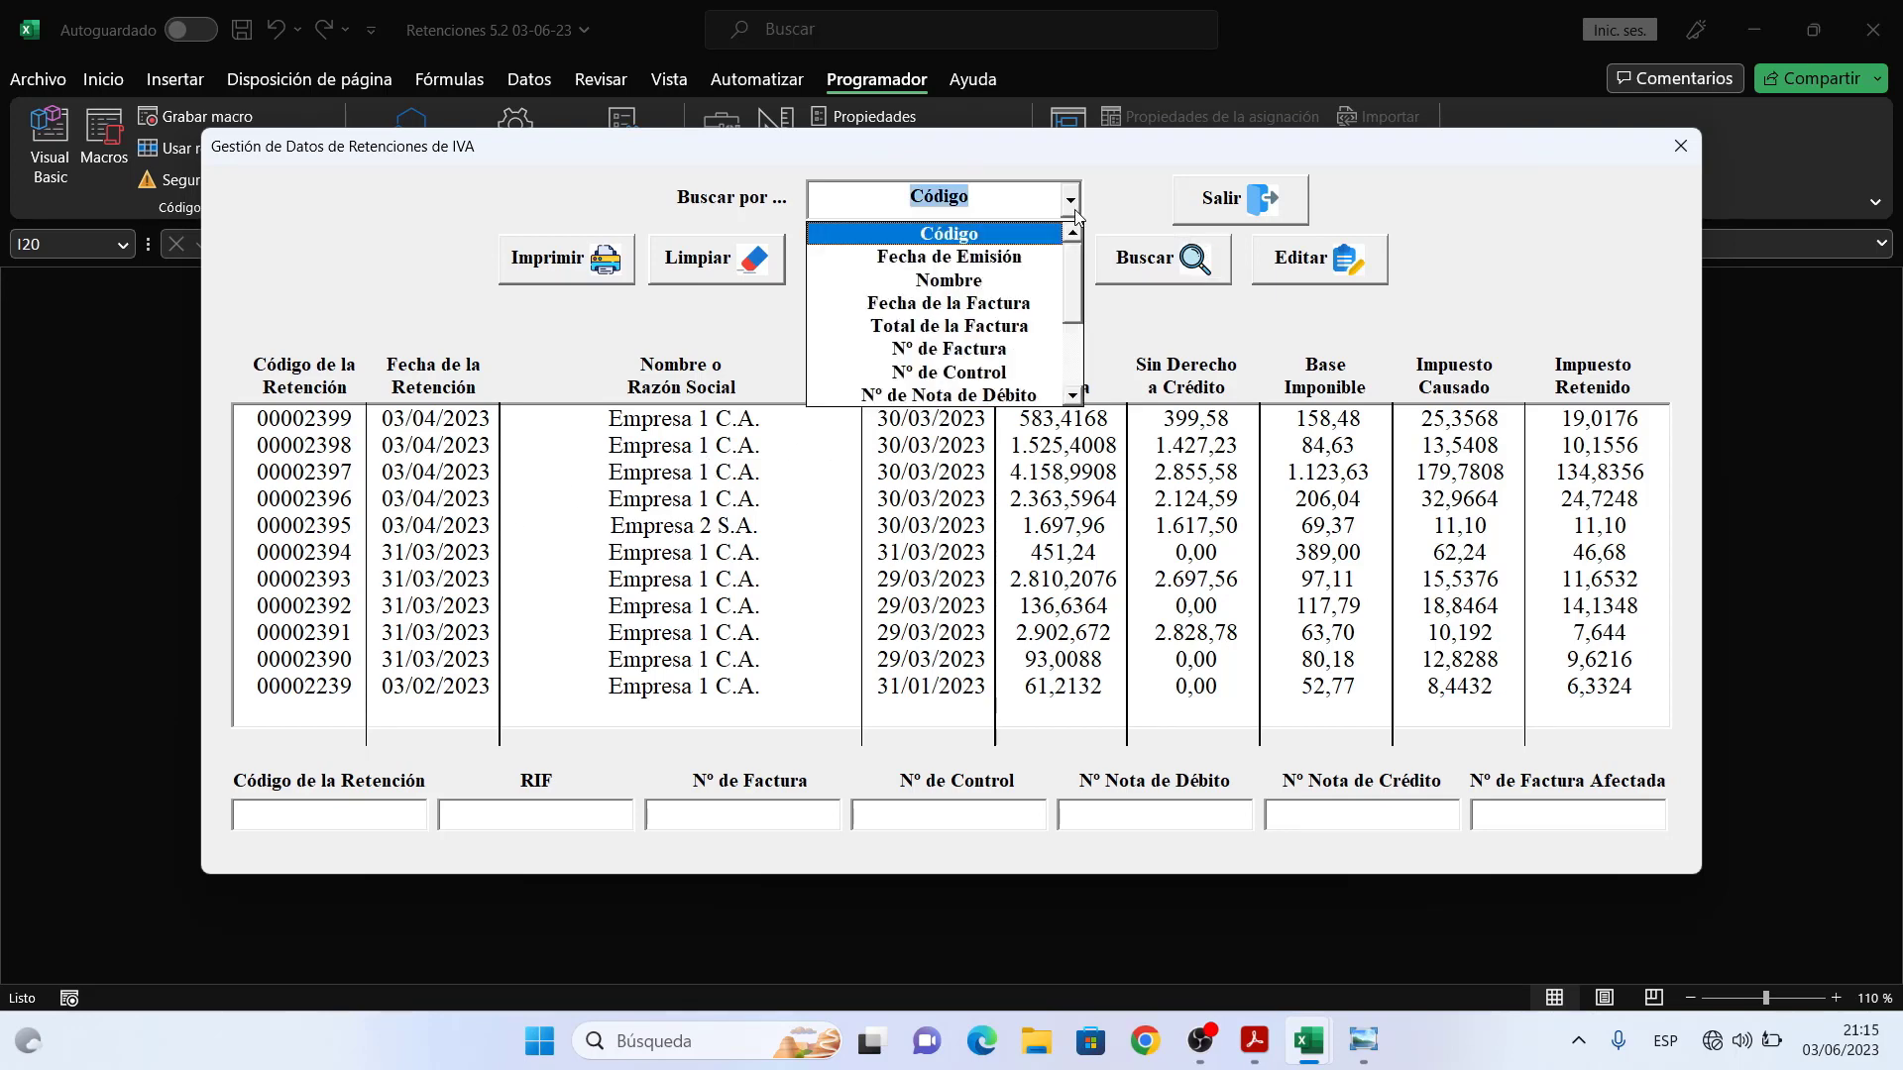
pyautogui.click(1025, 259)
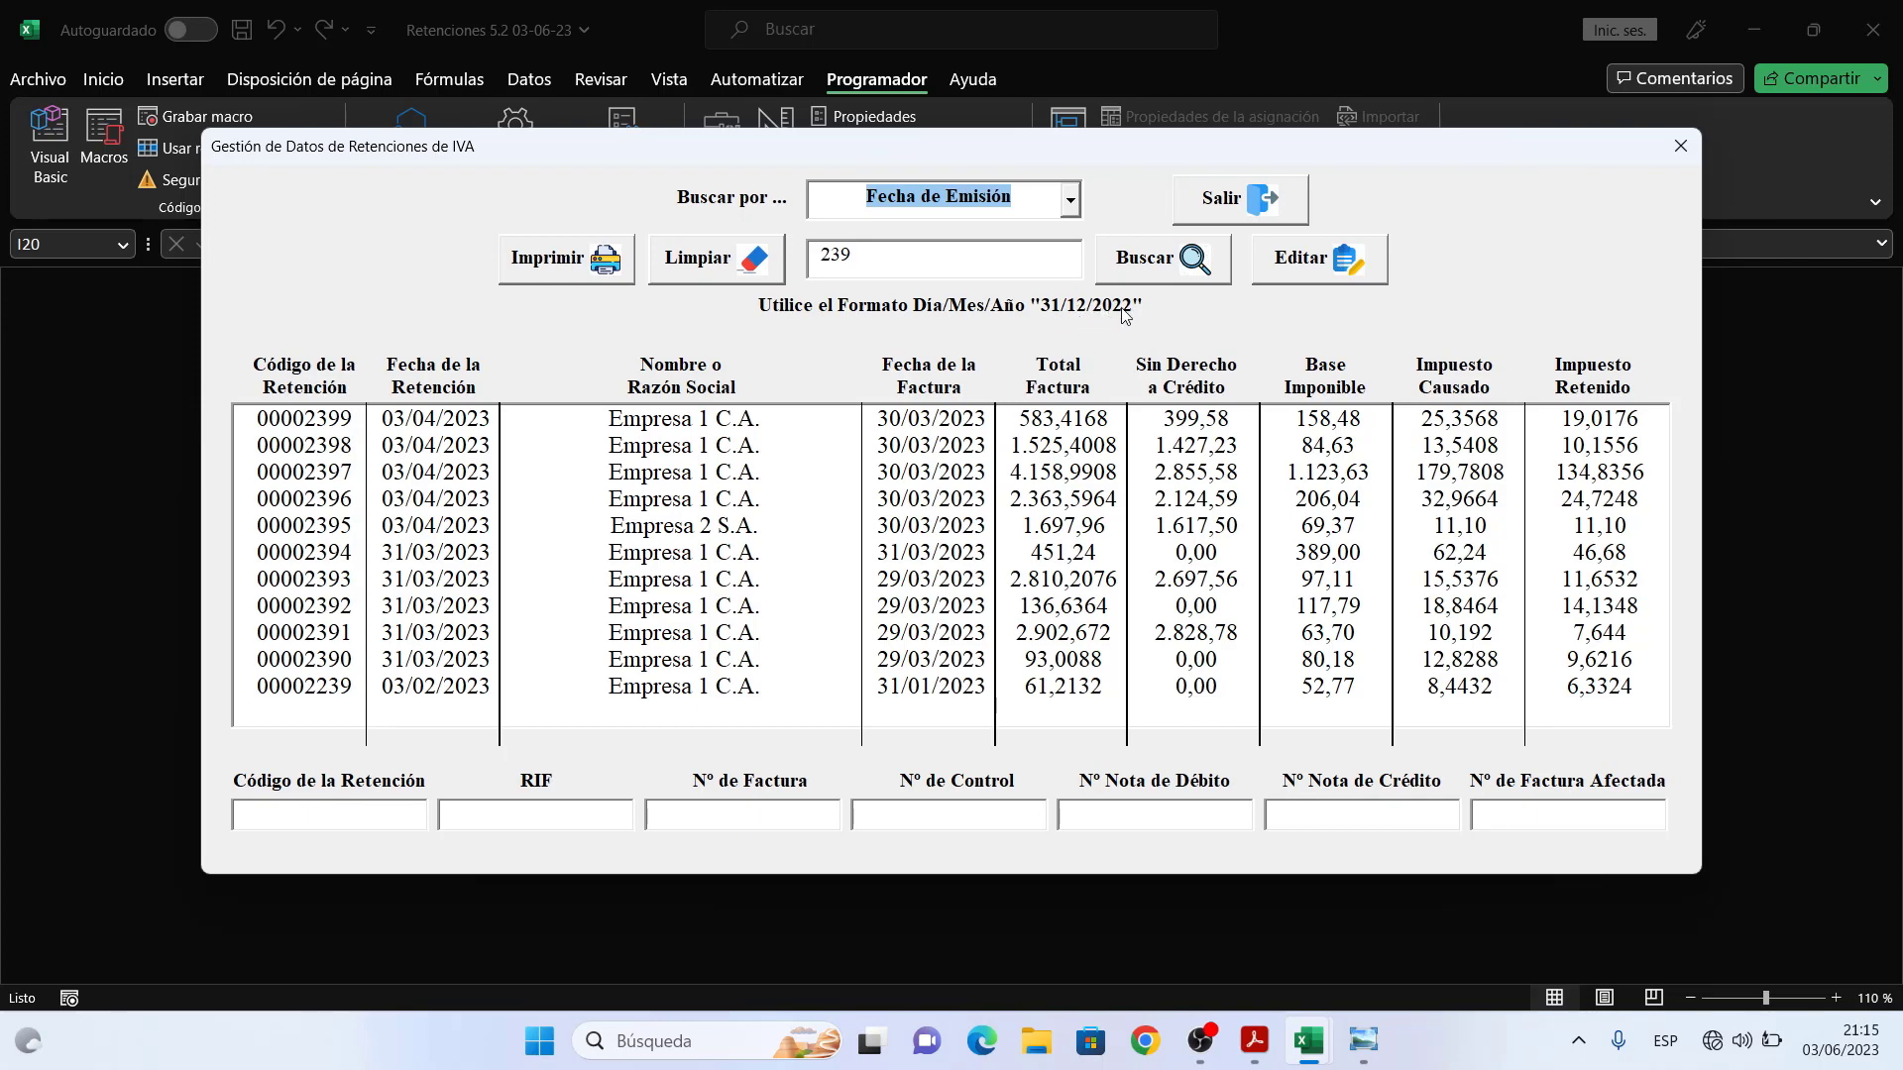
pyautogui.click(953, 264)
pyautogui.press('BackSpace')
pyautogui.press('BackSpace')
pyautogui.press('BackSpace')
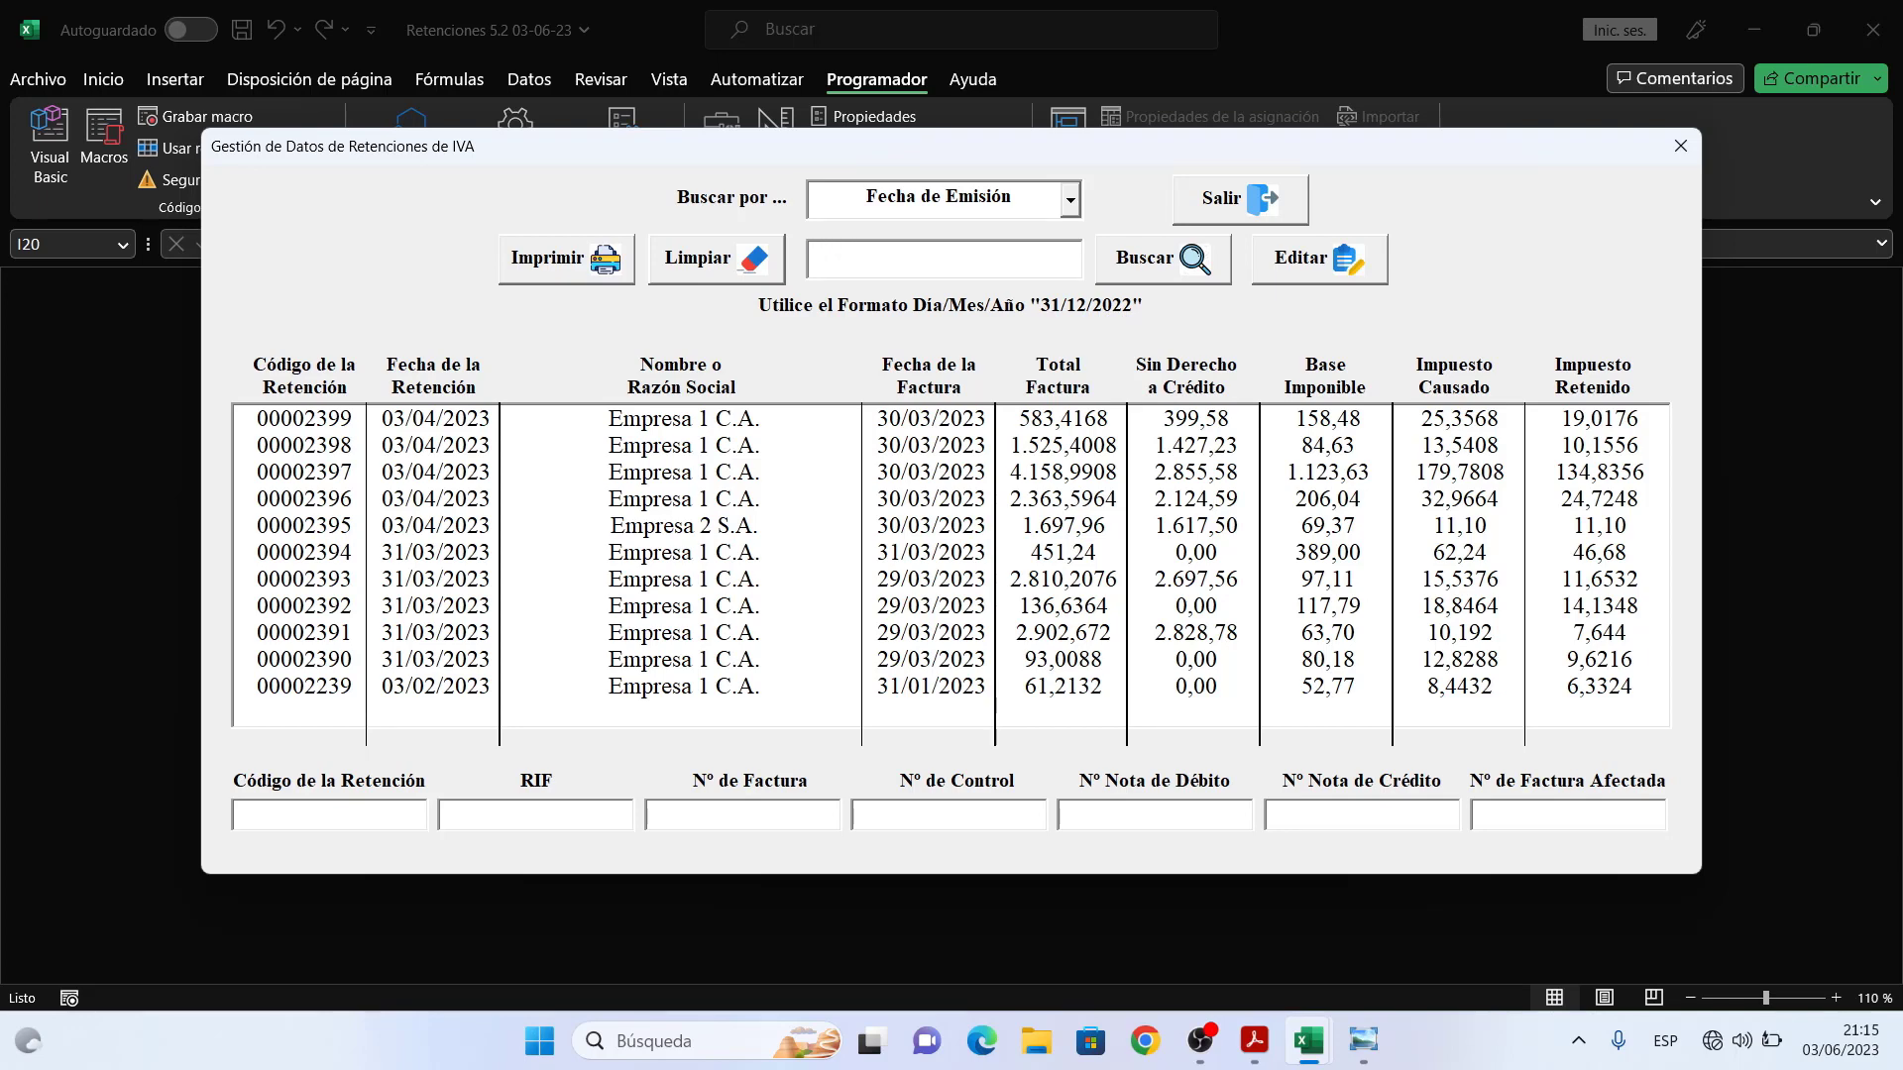
# - Search for issue date 03/06/2023, listing retentions 00002478 through 00002482
pyautogui.write('03')
pyautogui.write('-')
pyautogui.write('_')
pyautogui.write('=)(/')
pyautogui.press('BackSpace')
pyautogui.press('BackSpace')
pyautogui.press('BackSpace')
pyautogui.write('06')
pyautogui.write('(')
pyautogui.press('BackSpace')
pyautogui.write('&')
pyautogui.press('BackSpace')
pyautogui.write('%')
pyautogui.press('BackSpace')
pyautogui.write('$')
pyautogui.press('BackSpace')
pyautogui.write('(/')
pyautogui.press('BackSpace')
pyautogui.write('2023')
pyautogui.click(1150, 266)
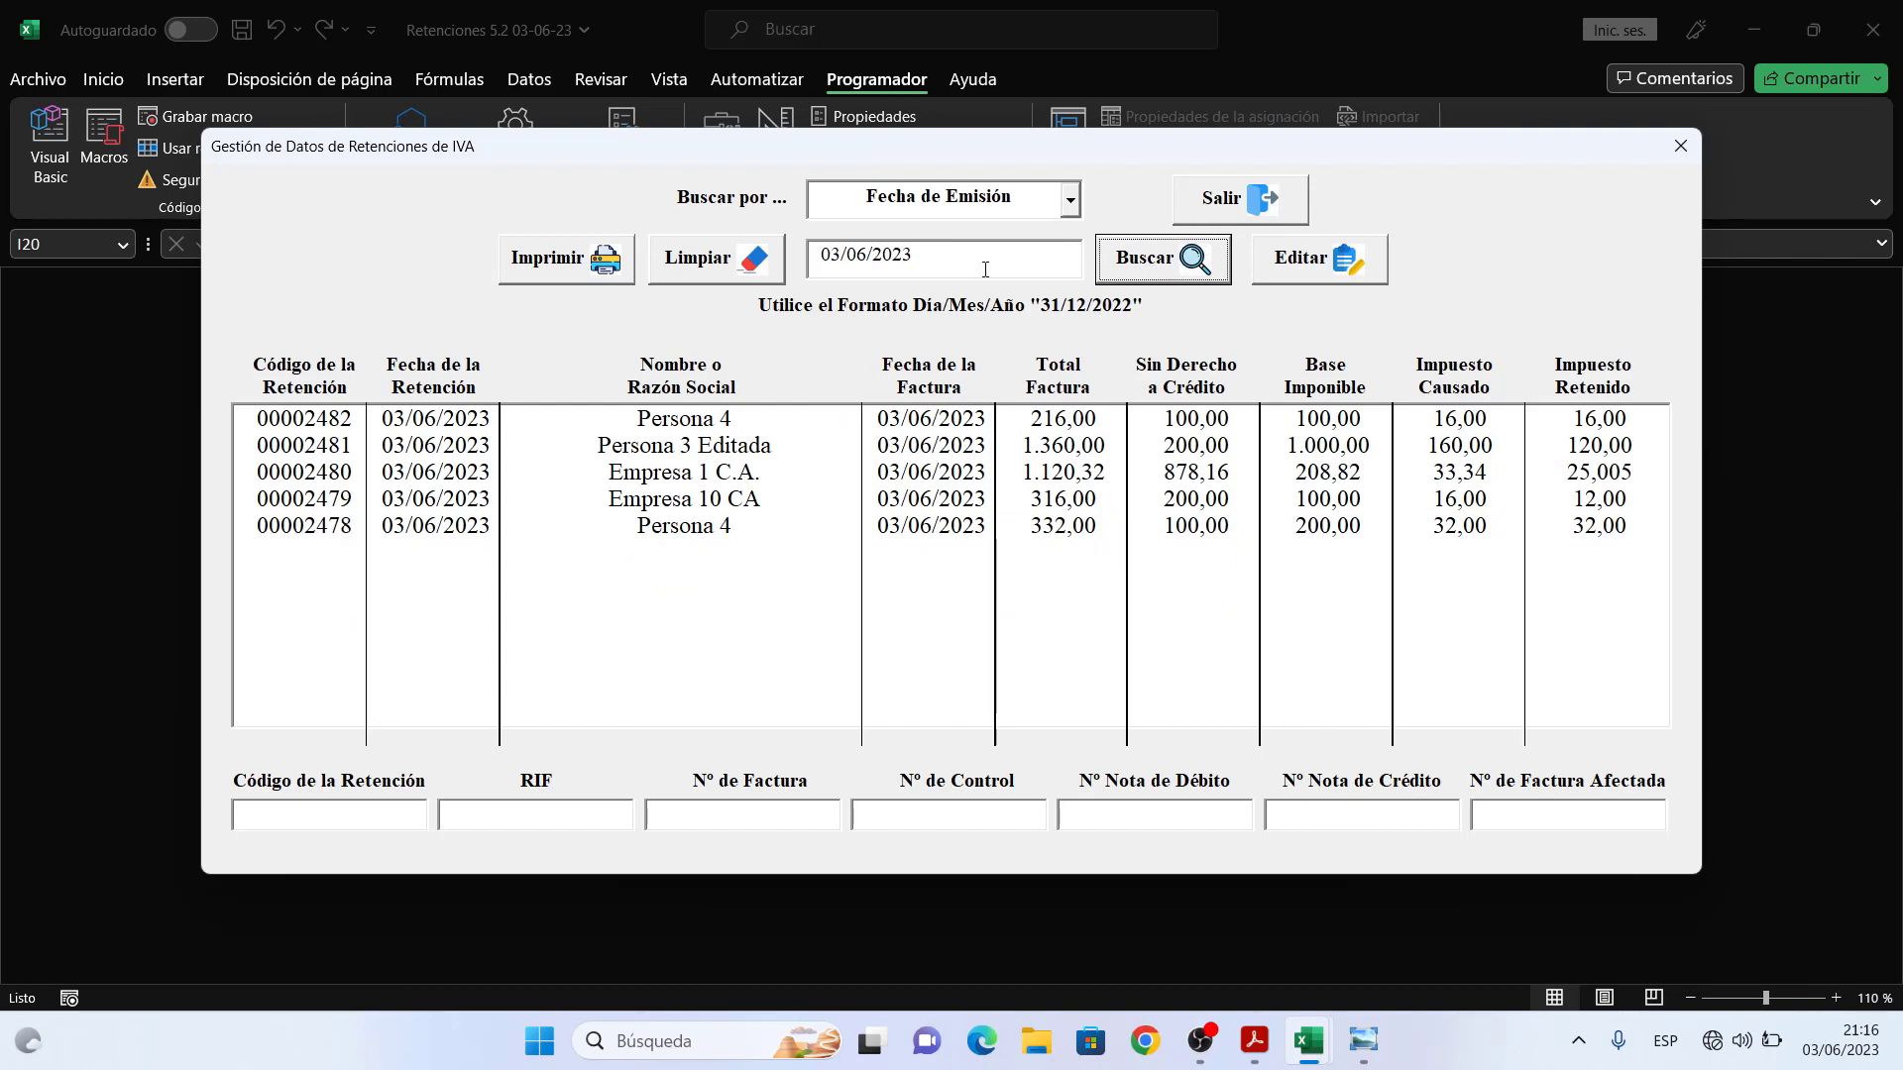
pyautogui.click(1073, 202)
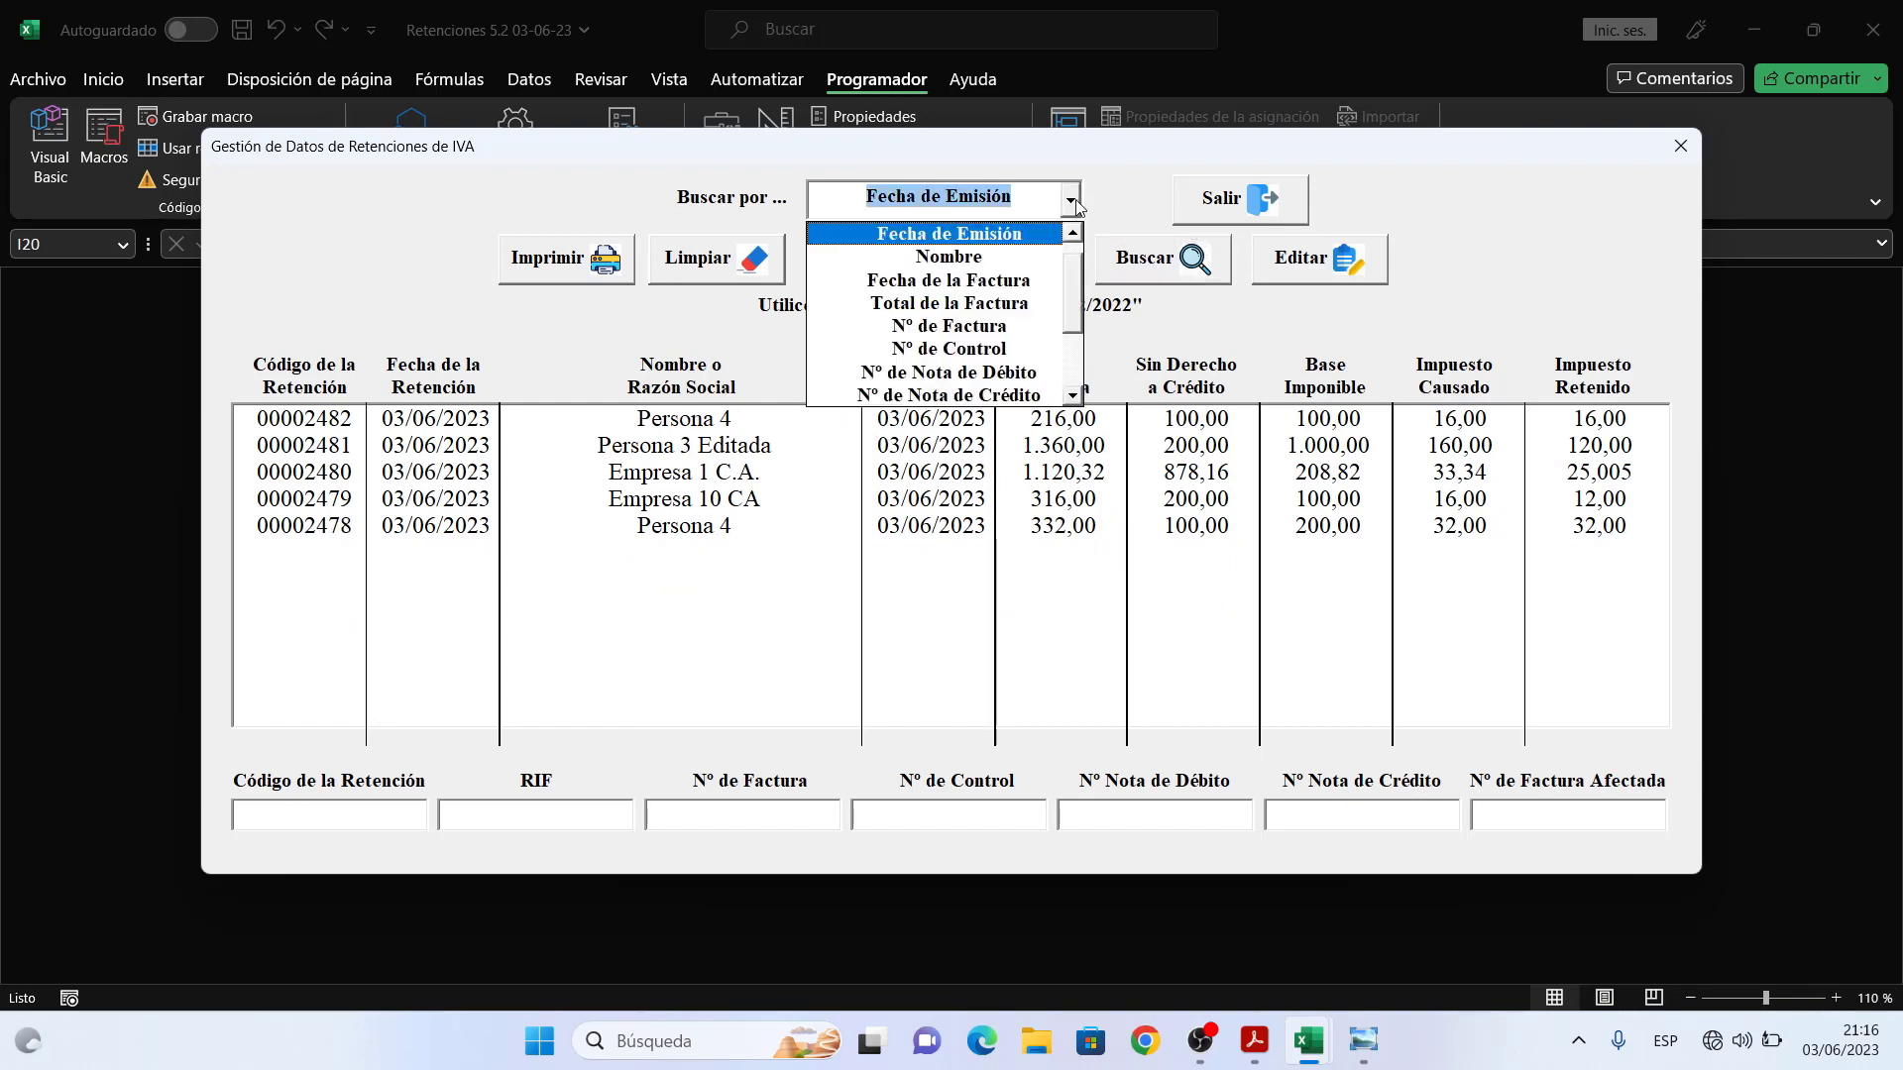
# - Search retentions by name for 'empresa' and scroll through the results
pyautogui.click(1000, 262)
pyautogui.moveTo(976, 262); pyautogui.dragTo(804, 262)
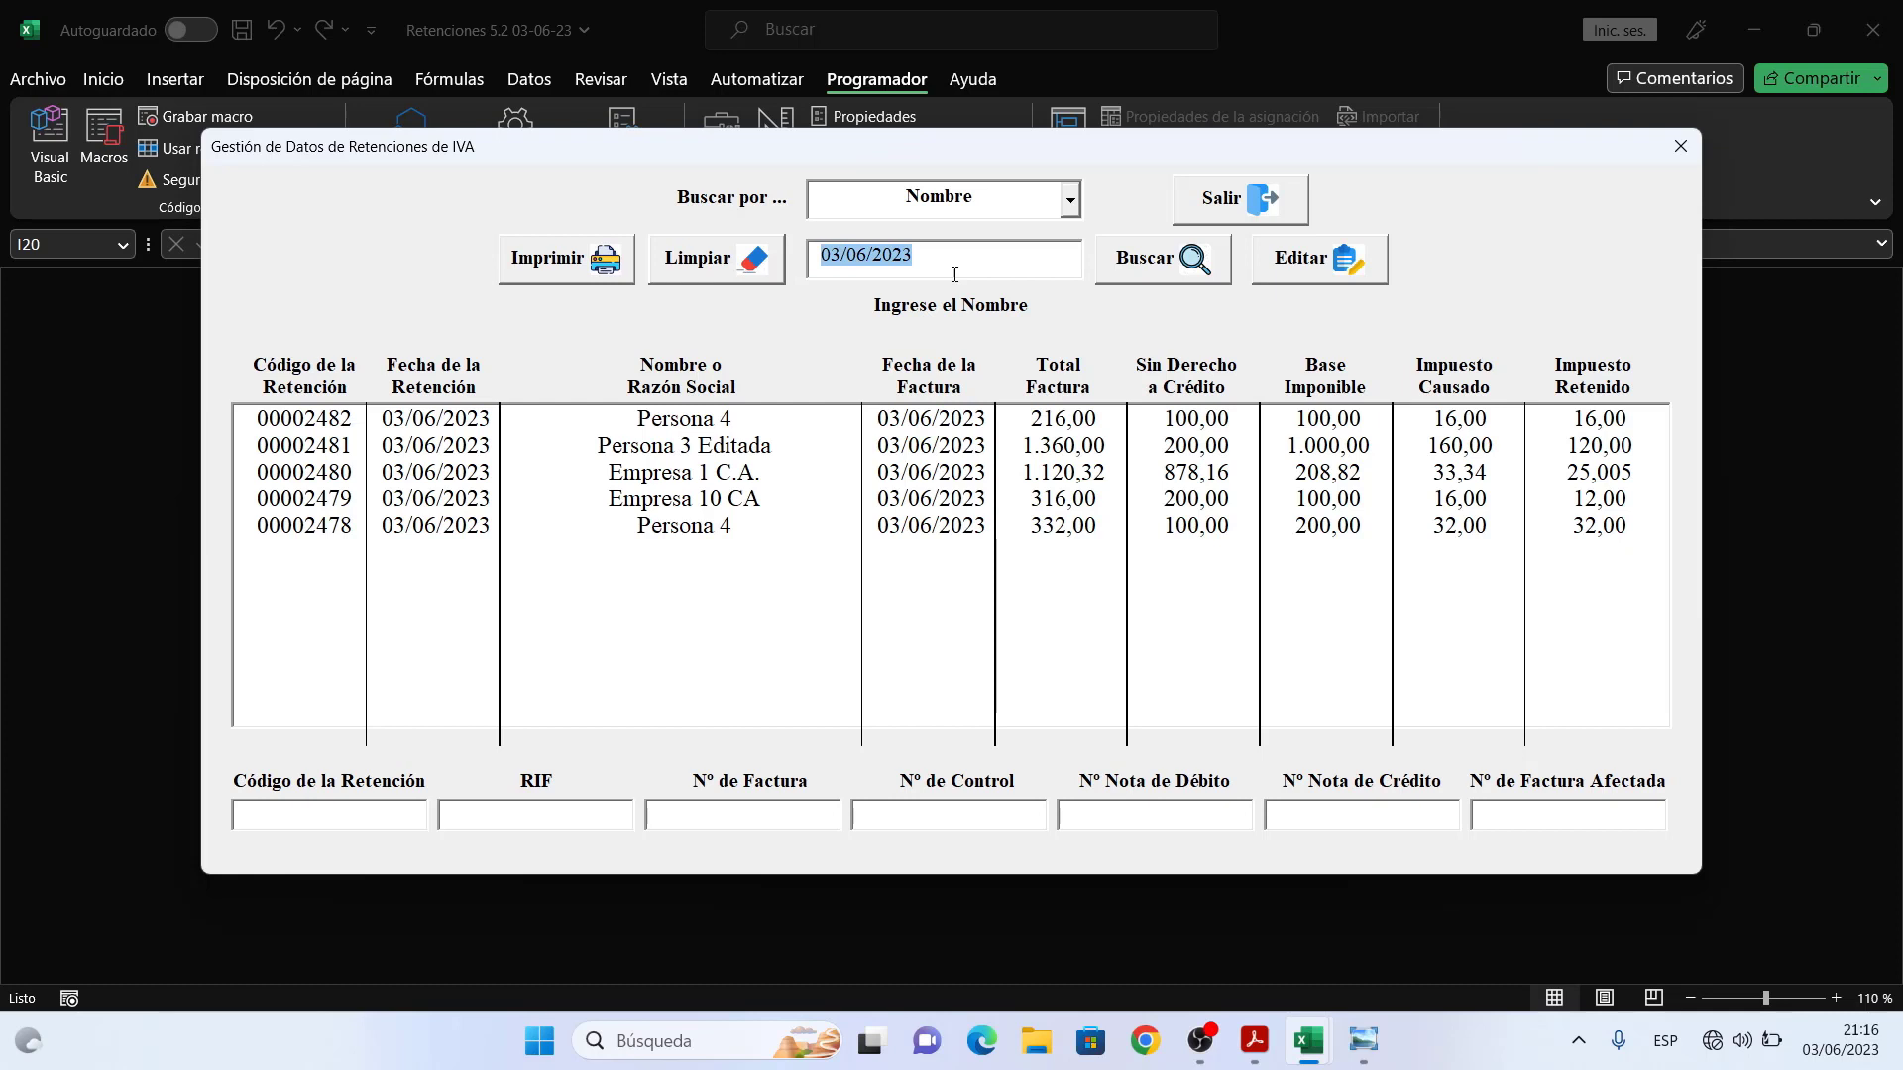
pyautogui.write('empr')
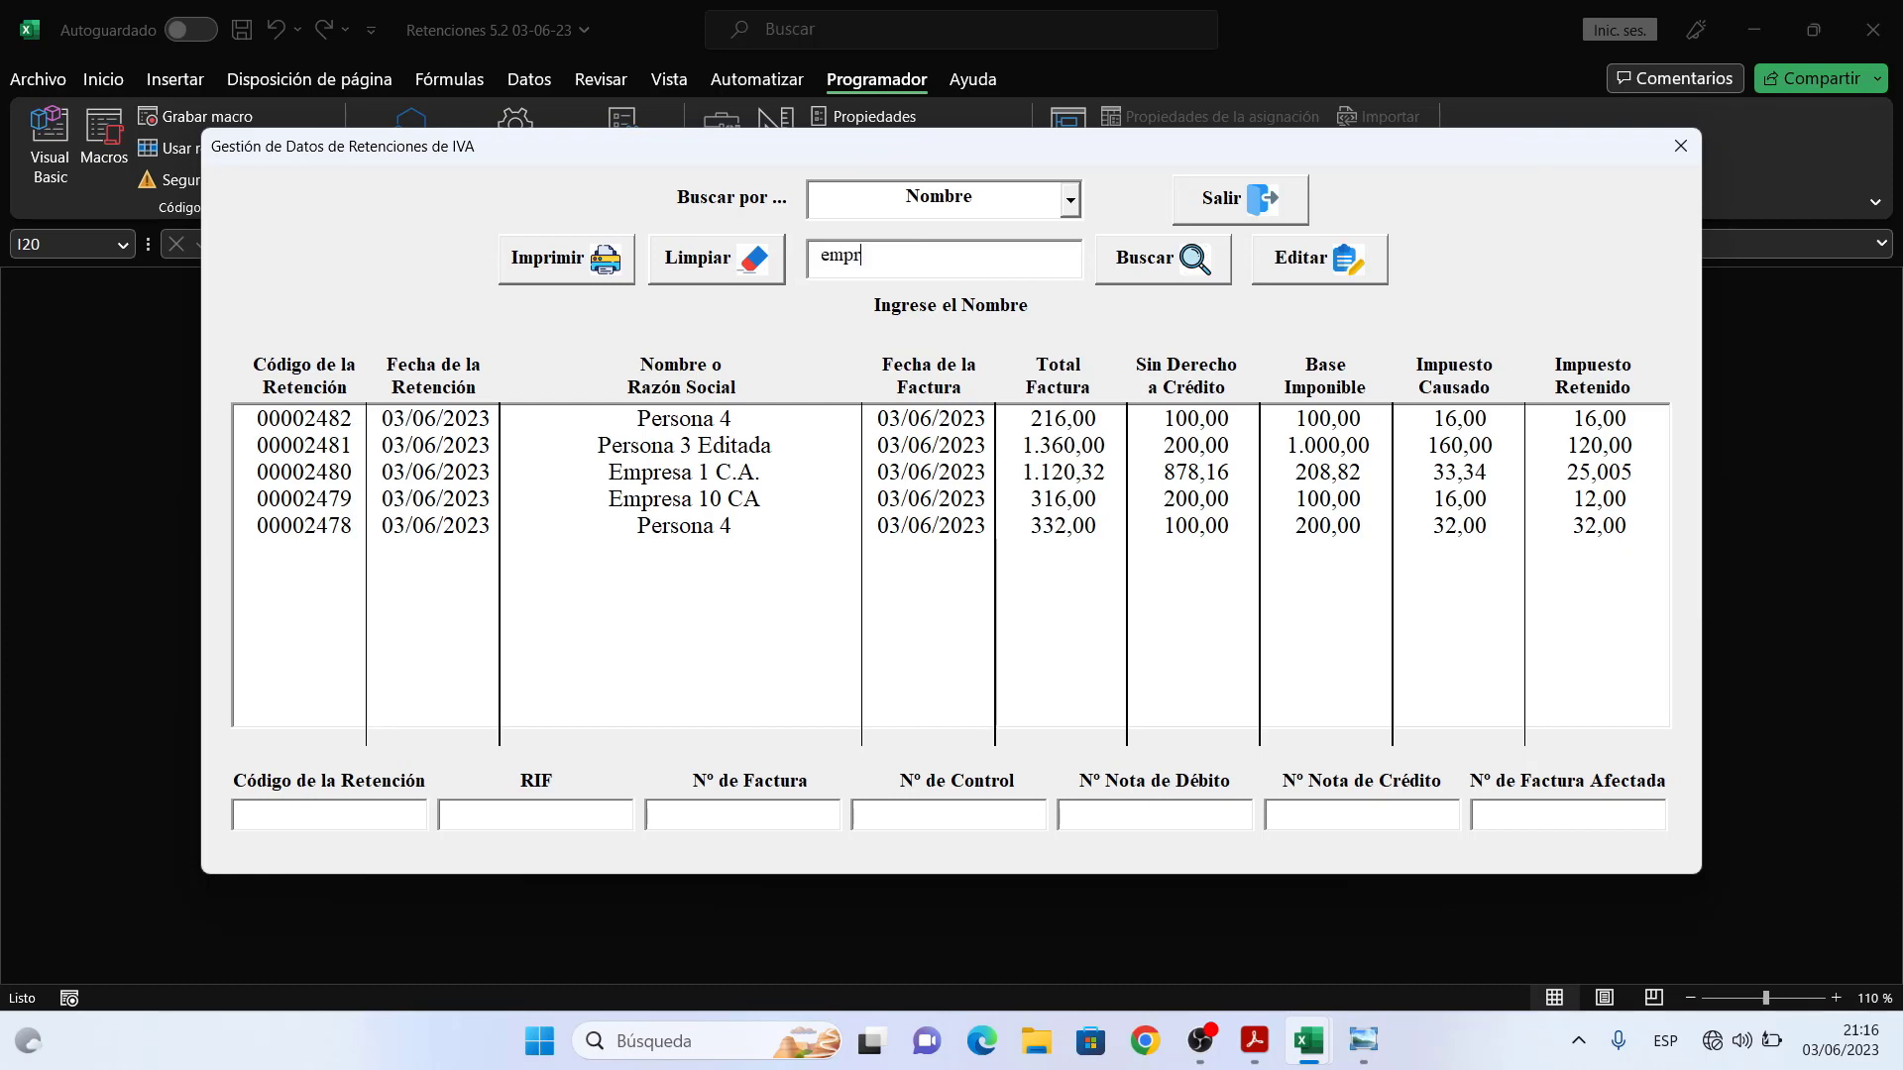
pyautogui.write('esa')
pyautogui.click(1163, 275)
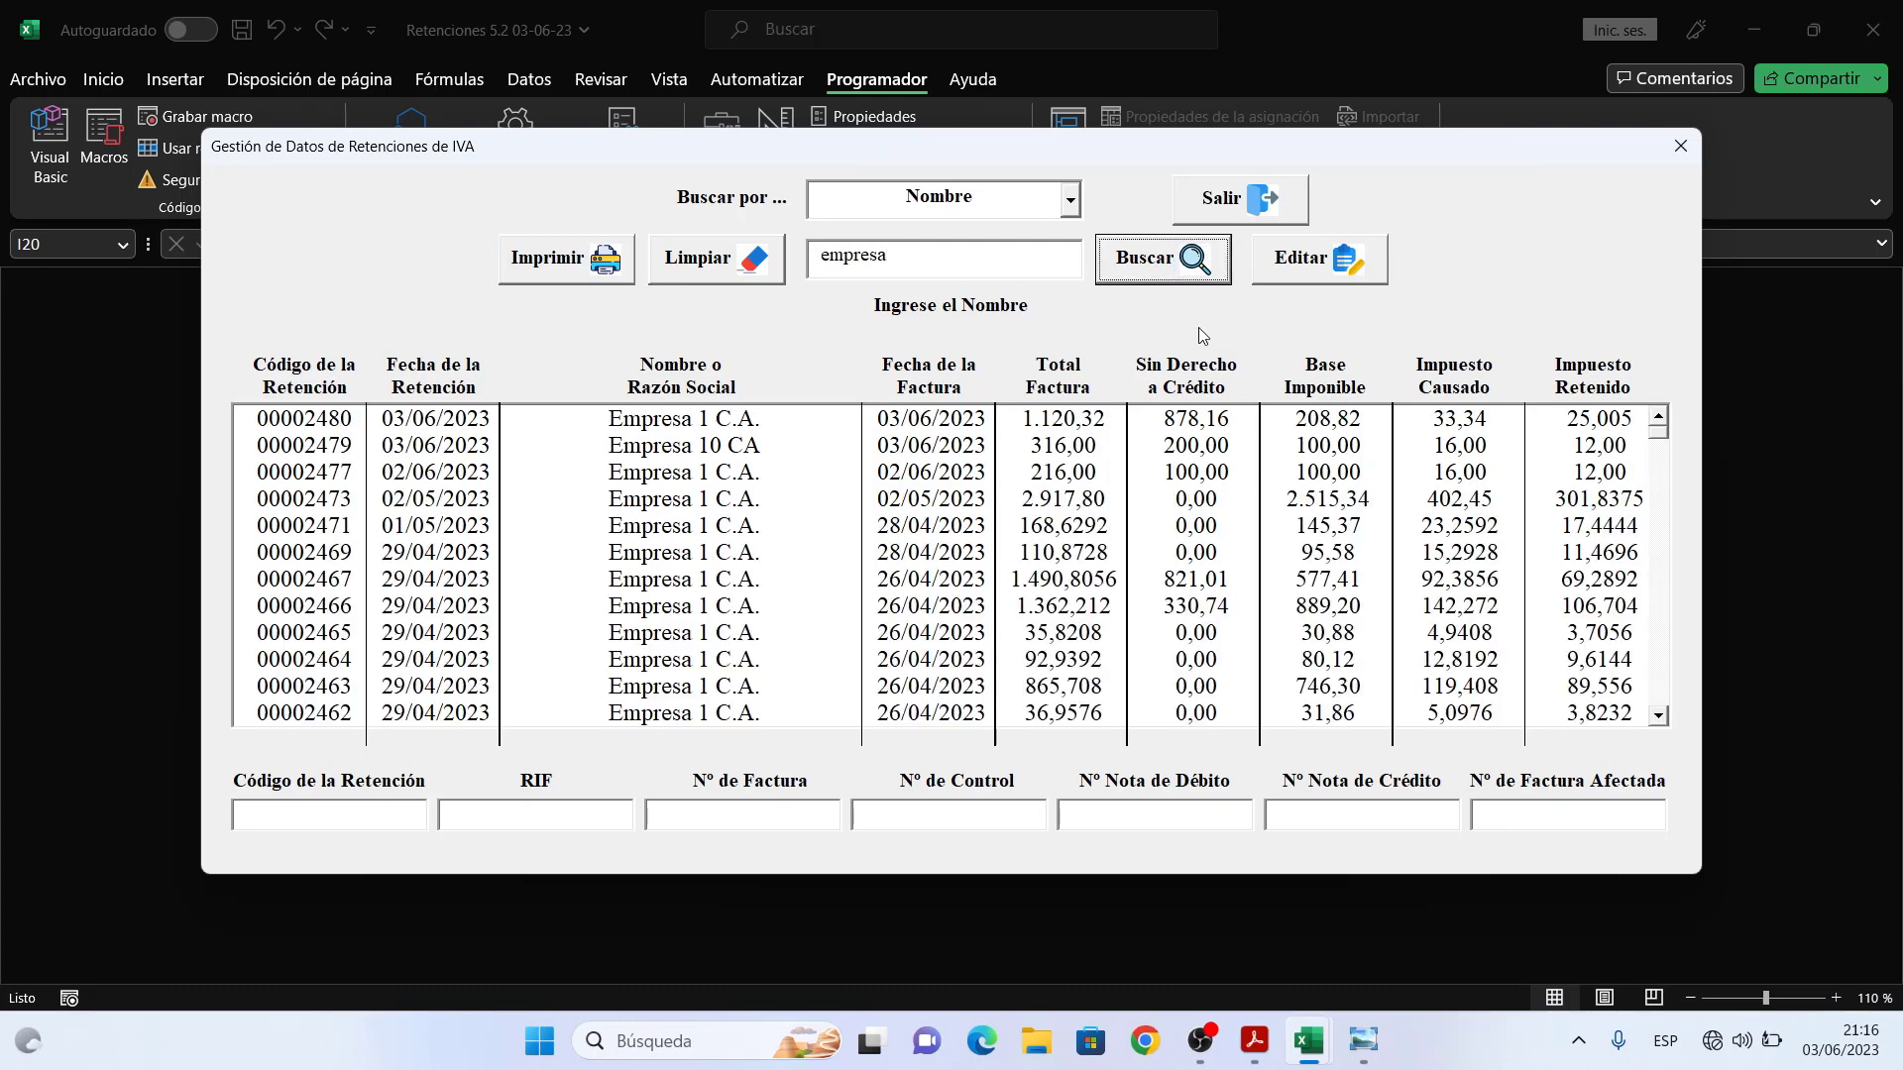
pyautogui.click(1662, 436)
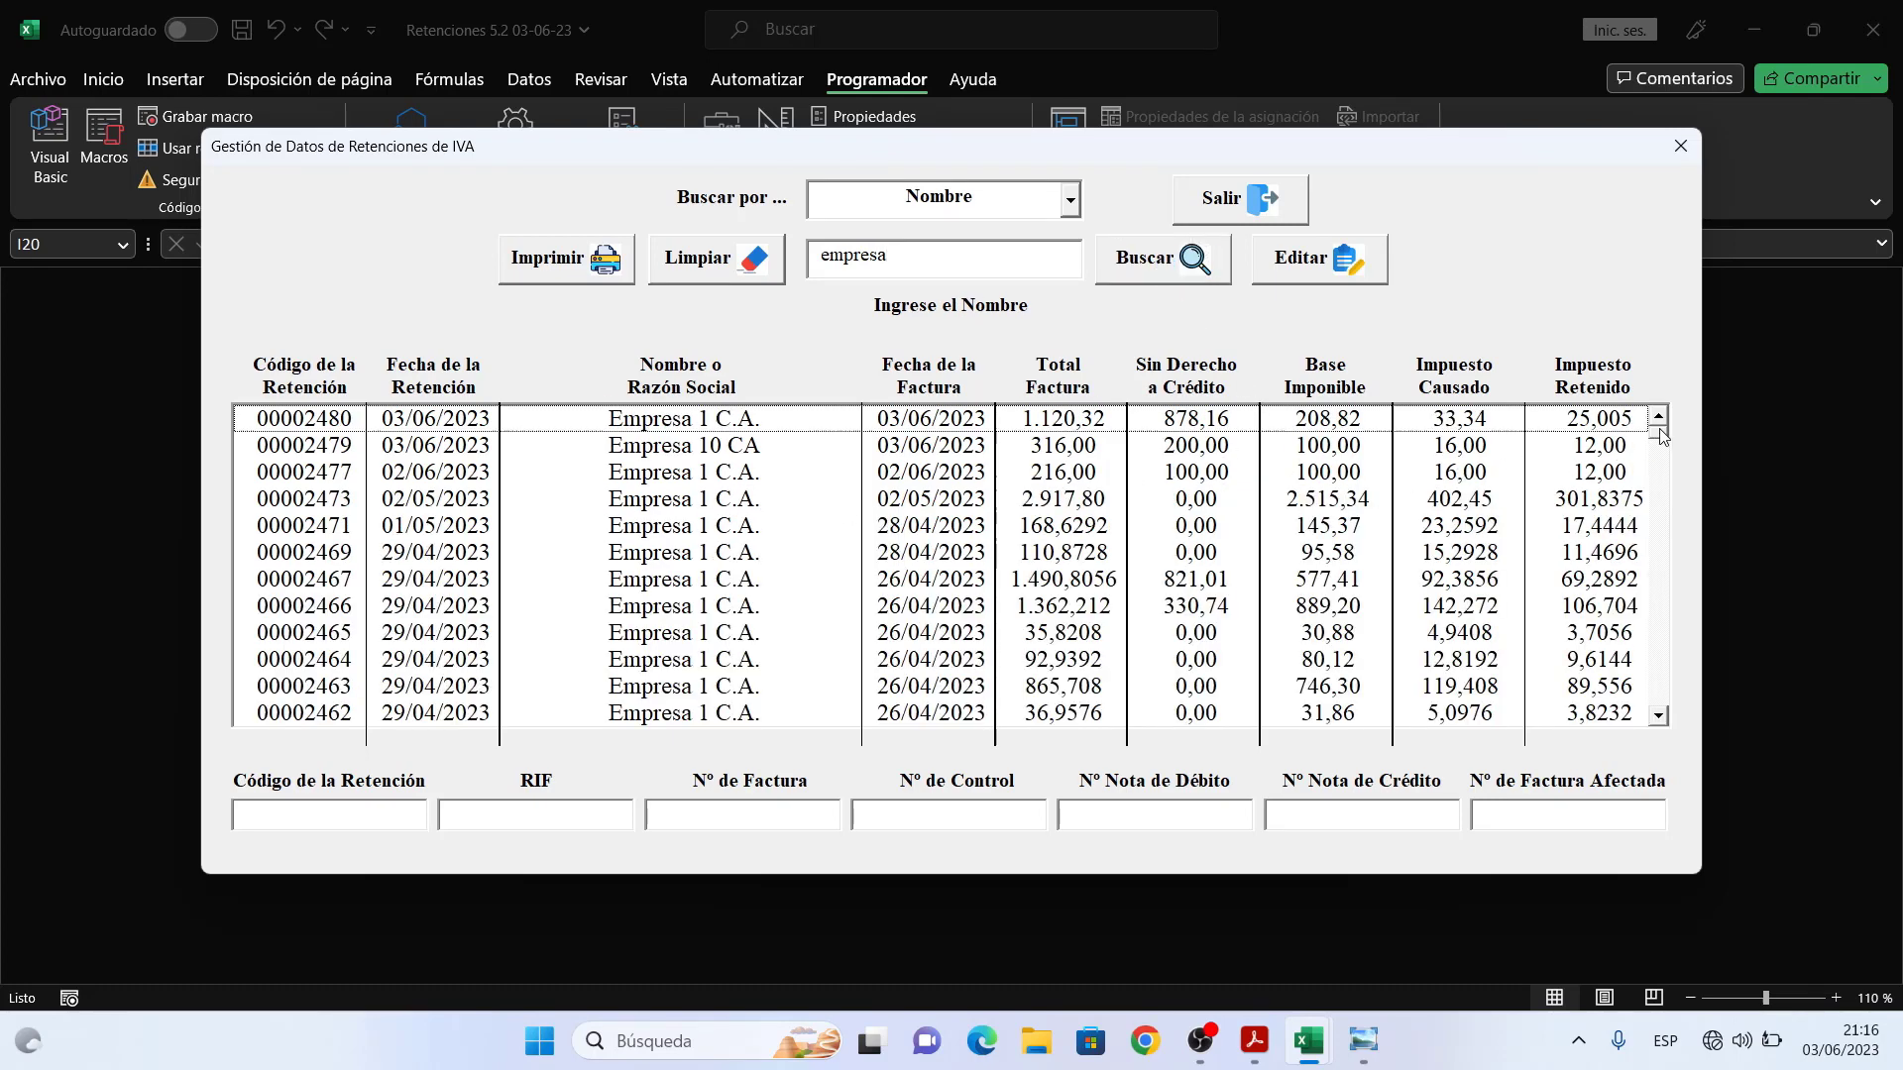
pyautogui.scroll(-10, 1661, 436)
pyautogui.scroll(10, 1665, 438)
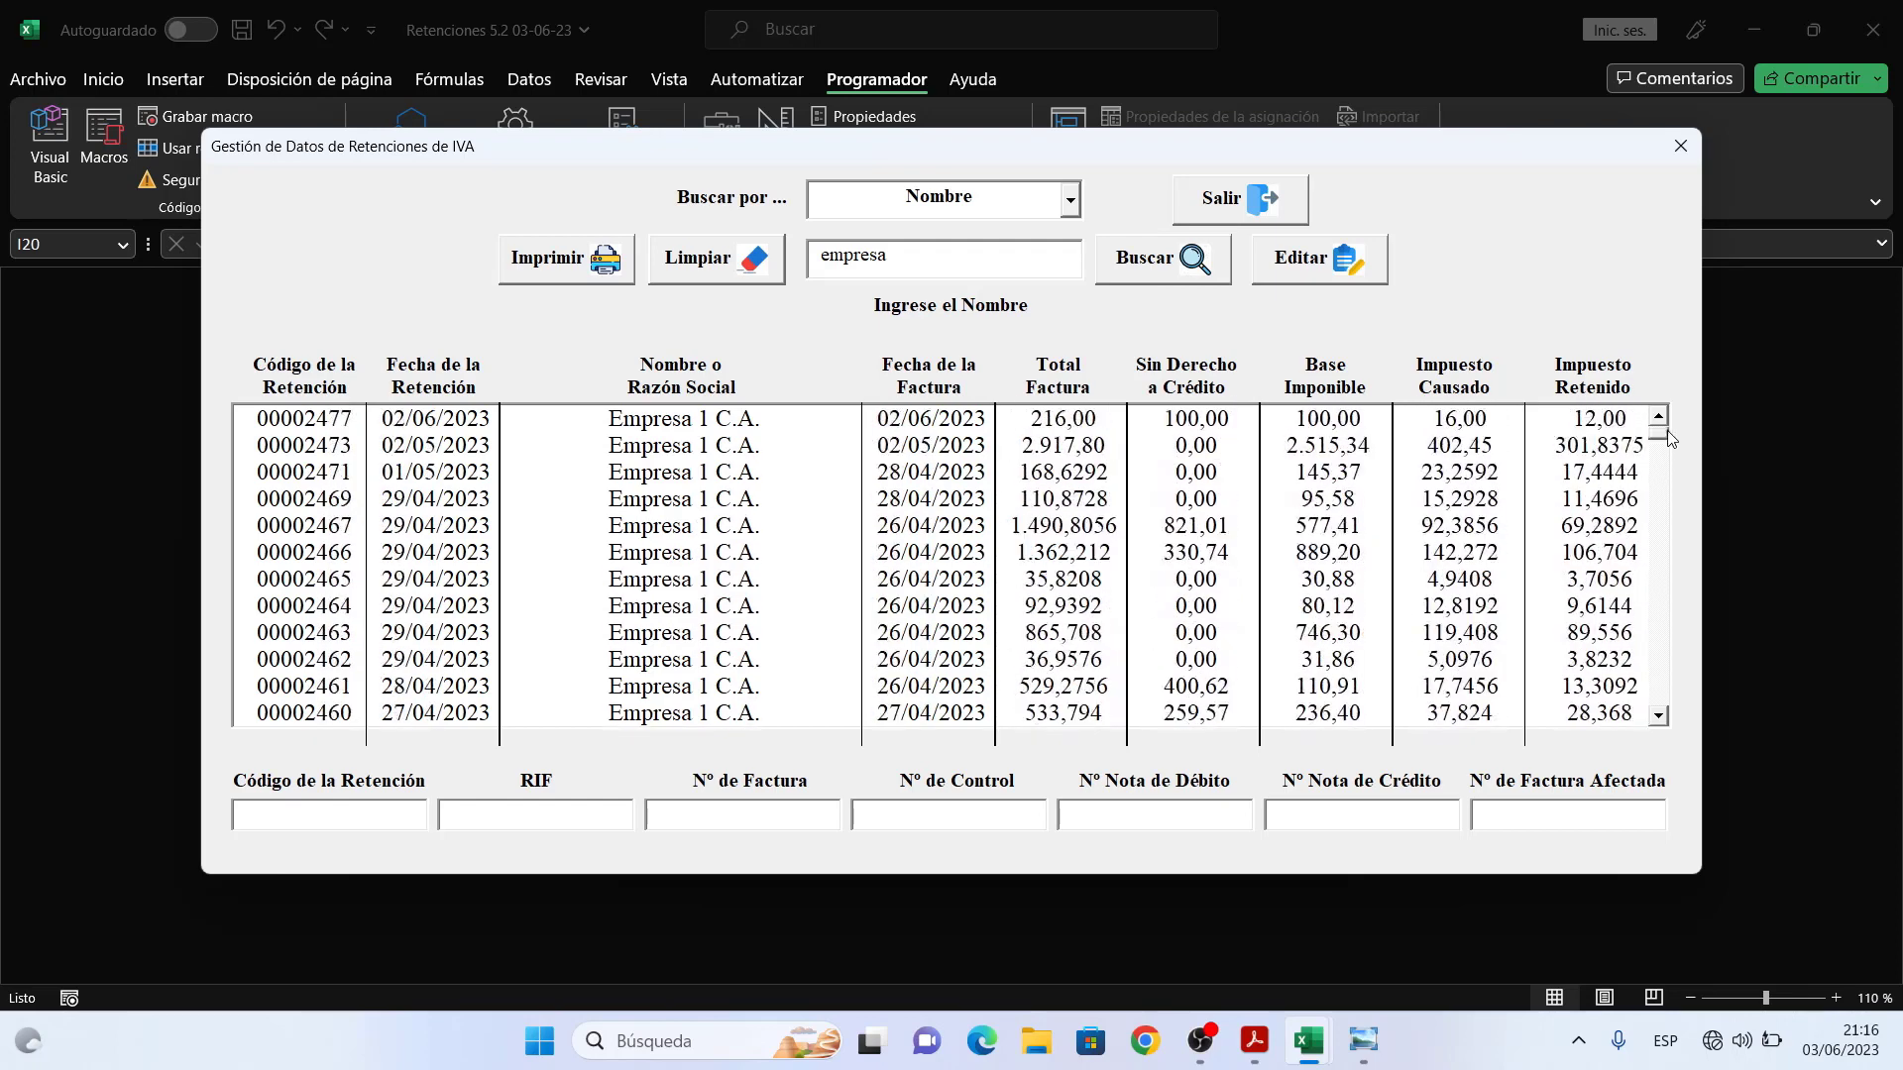
pyautogui.scroll(1, 1668, 436)
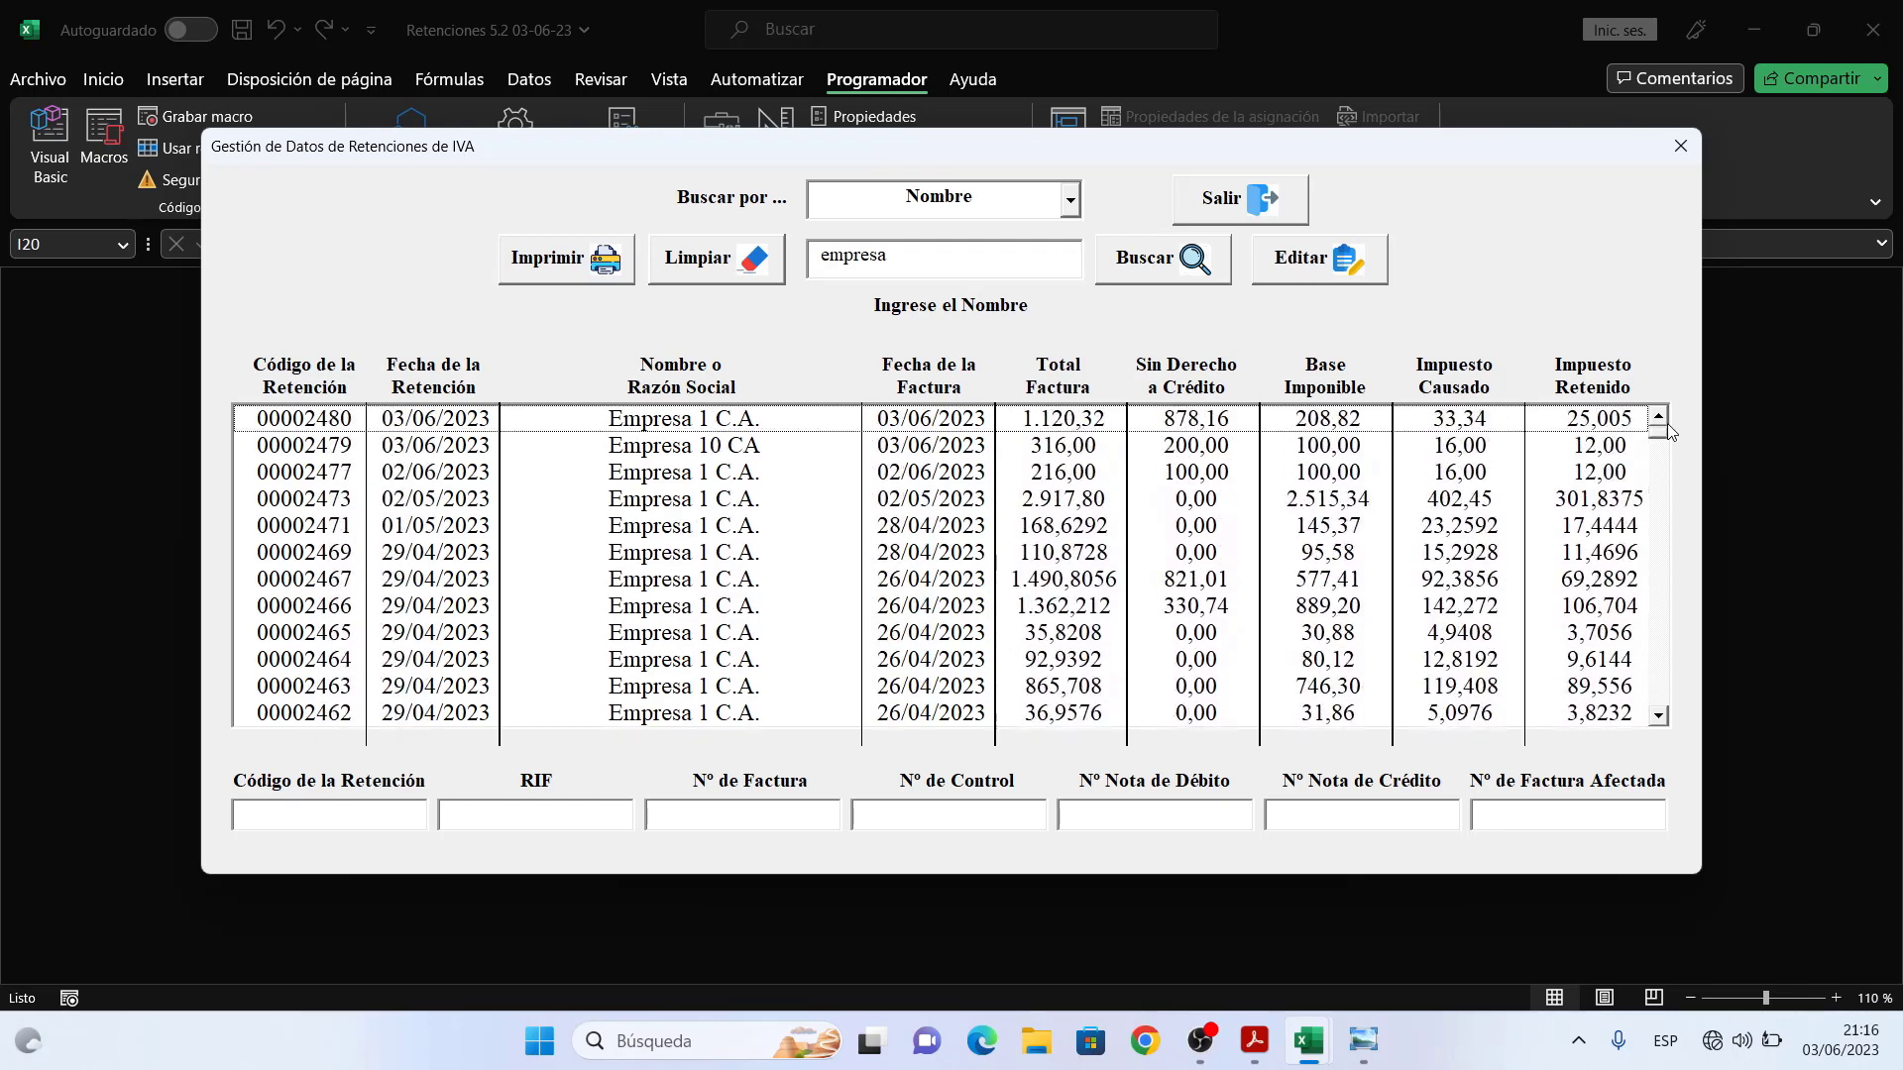
# - Narrow the name search to 'empresa 2' to list only Empresa 2 S.A. retentions
pyautogui.click(954, 259)
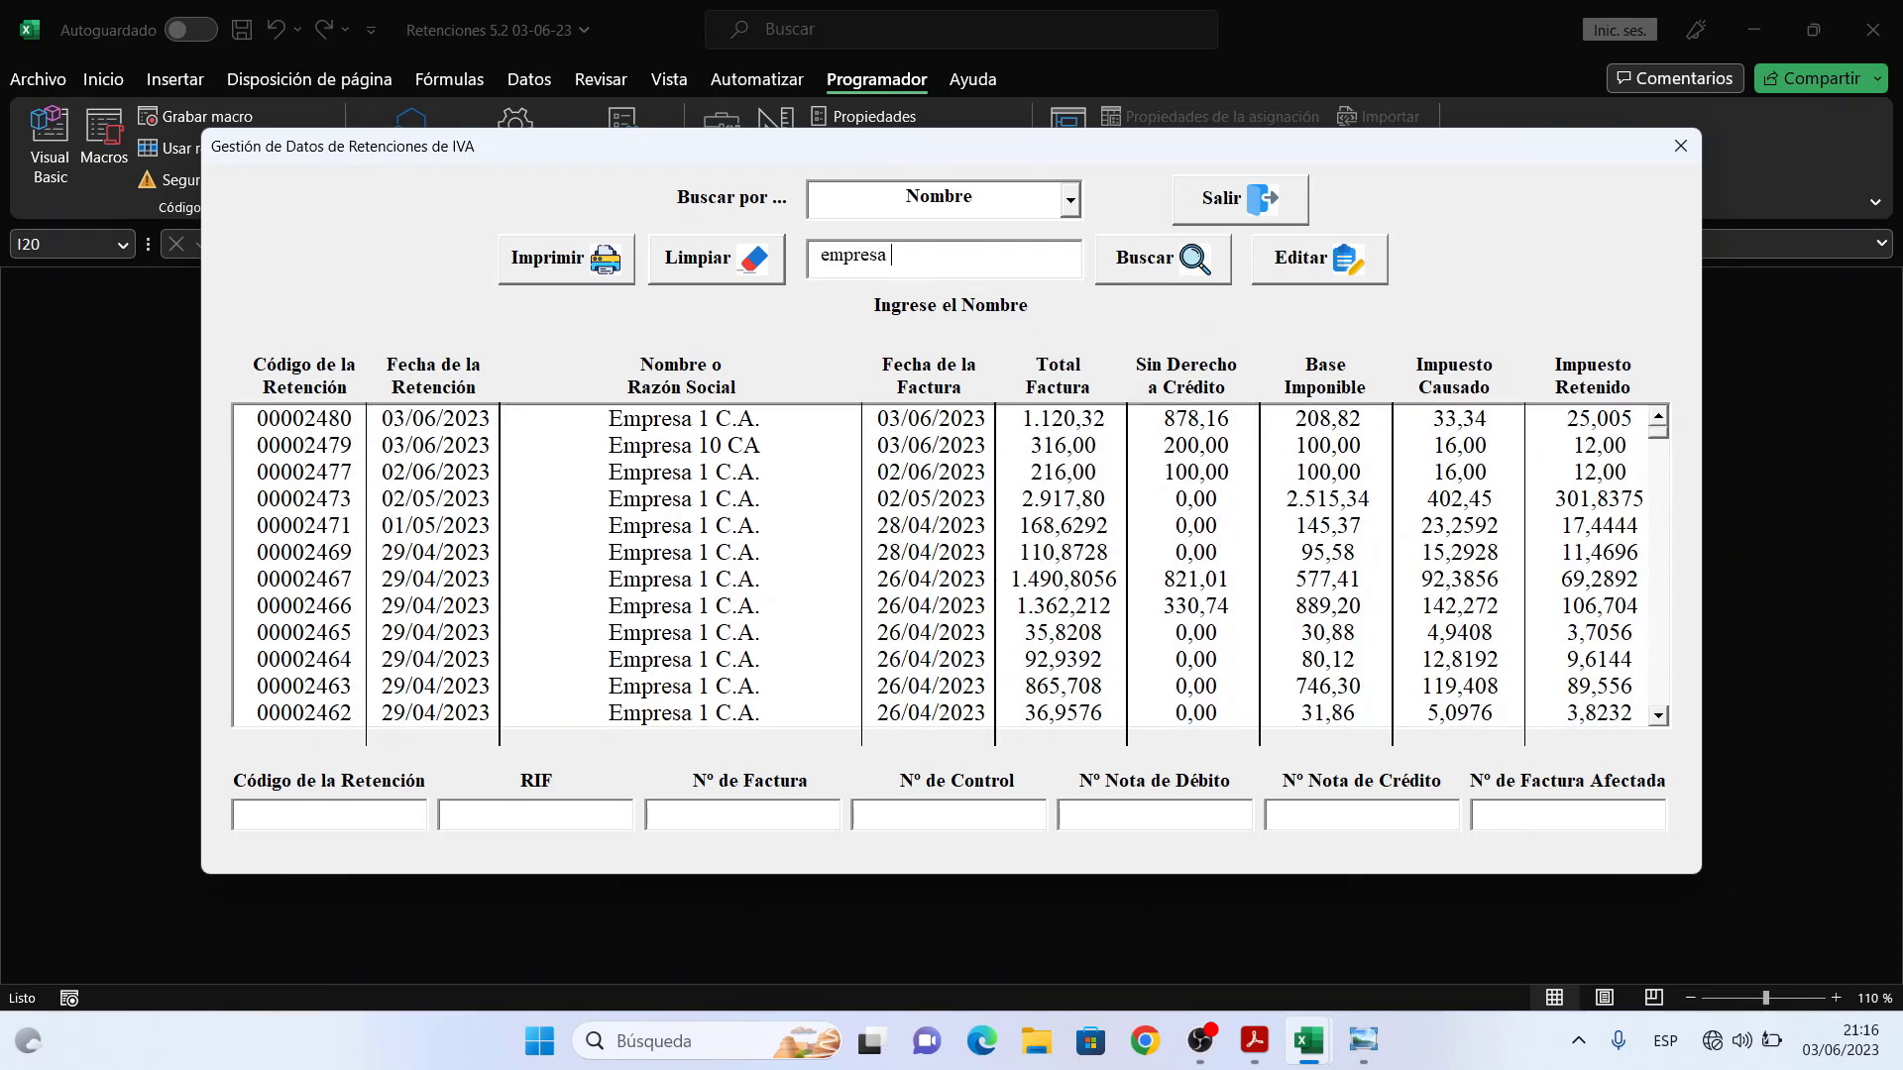
pyautogui.write('2')
pyautogui.click(1136, 271)
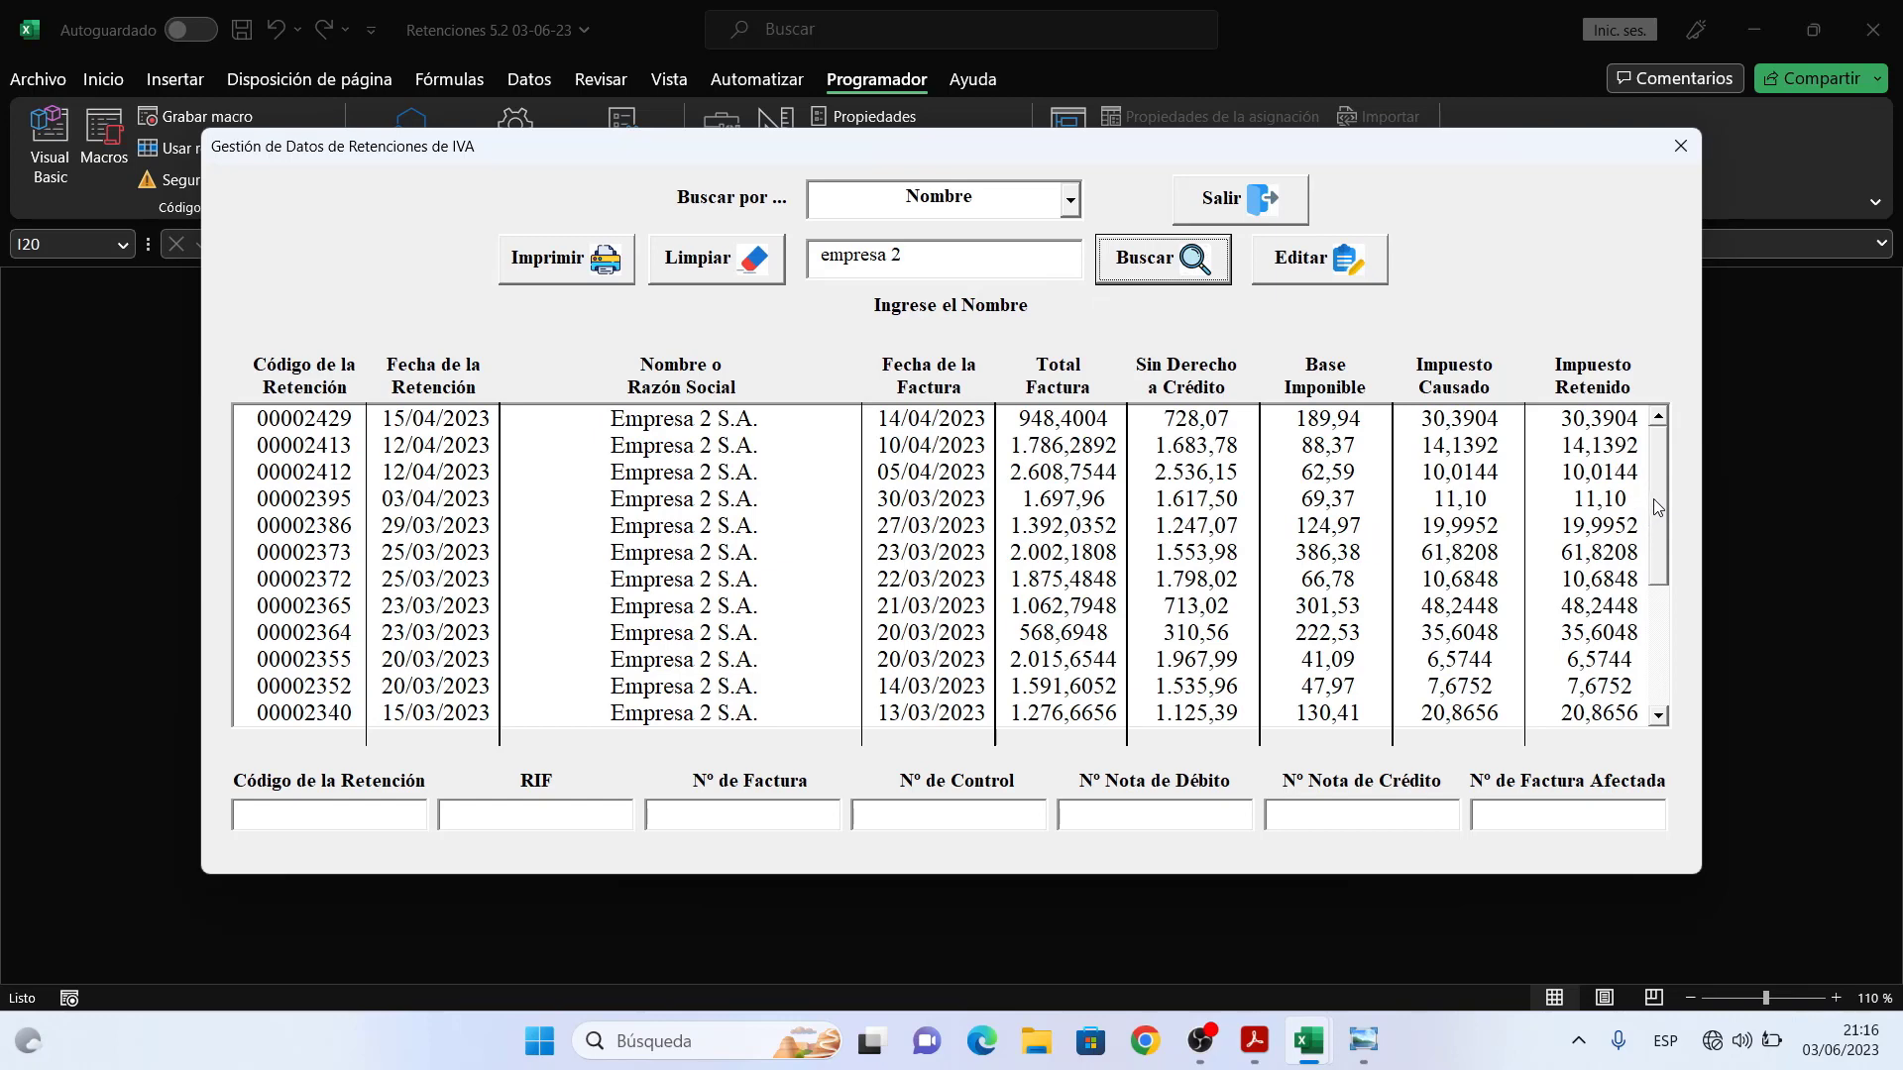
pyautogui.moveTo(1661, 489)
pyautogui.mouseDown()
pyautogui.moveTo(1667, 631)
pyautogui.moveTo(1675, 496)
pyautogui.mouseUp()
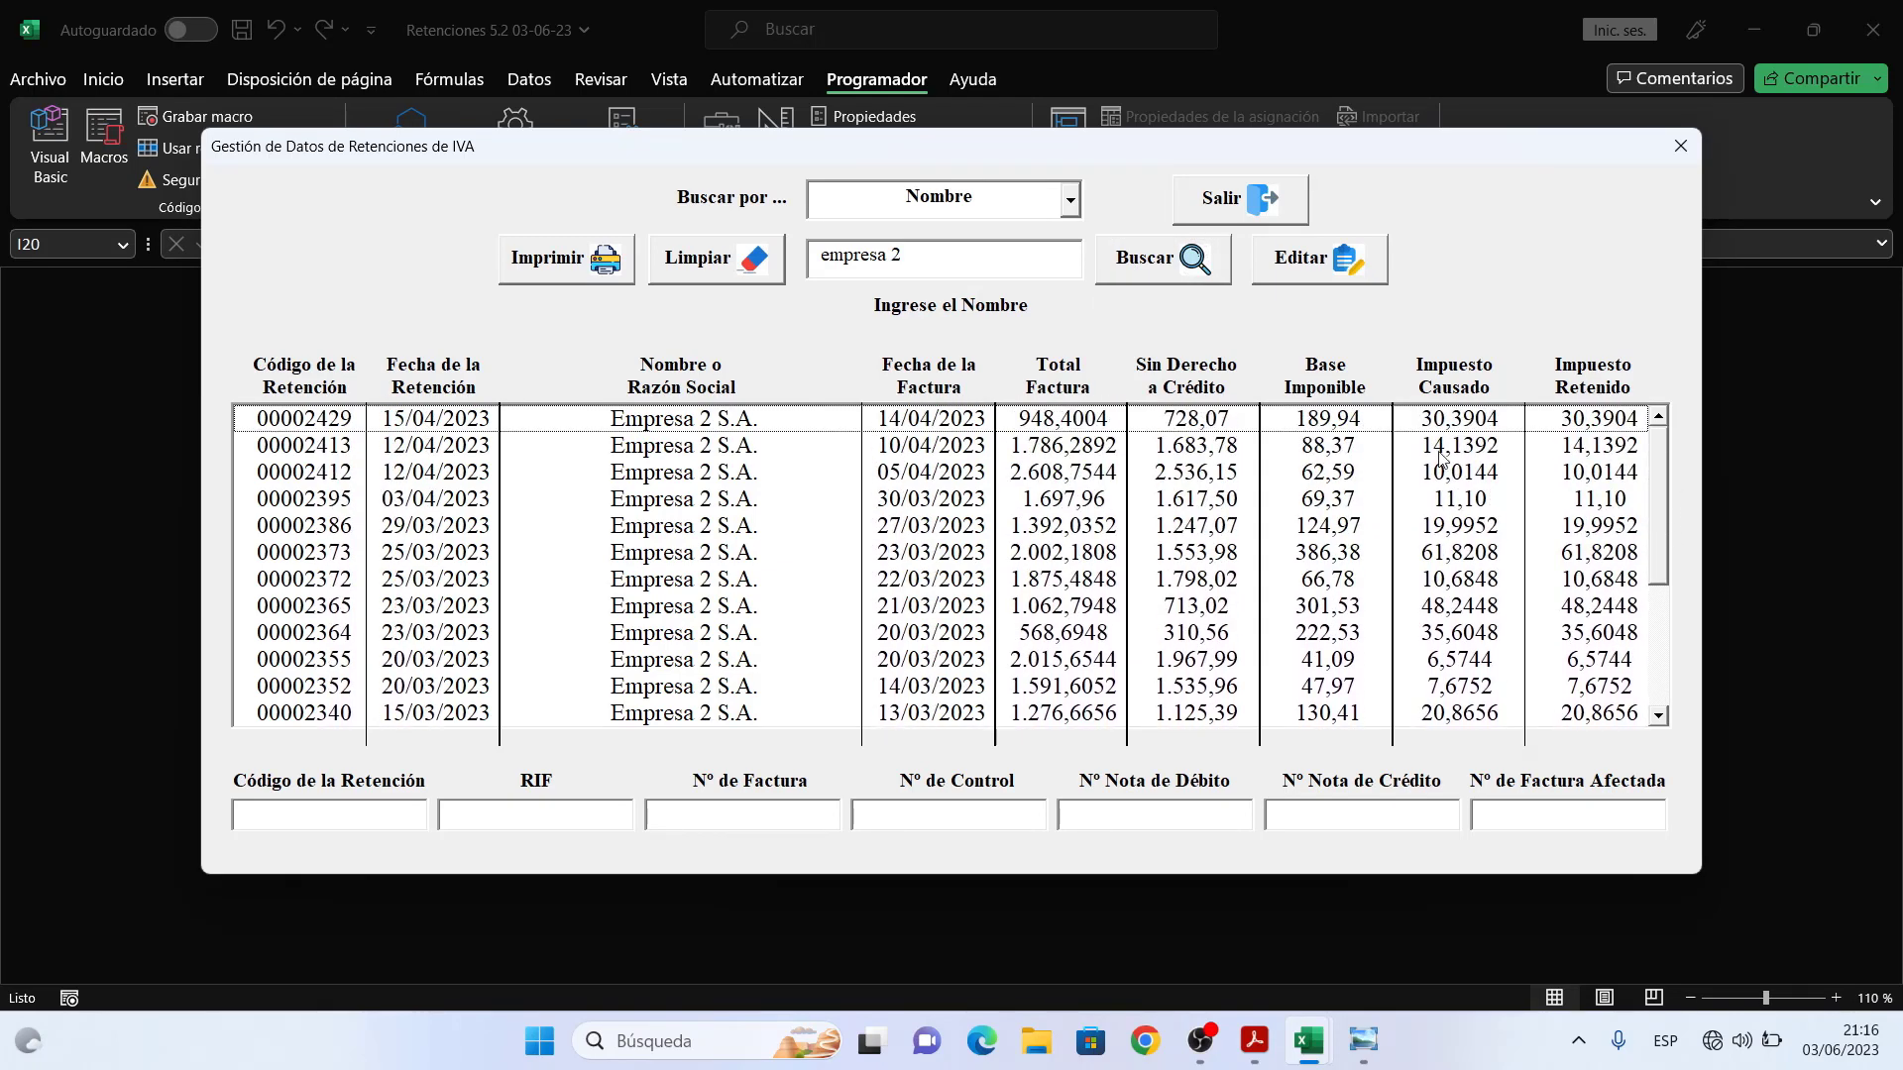
pyautogui.click(1070, 202)
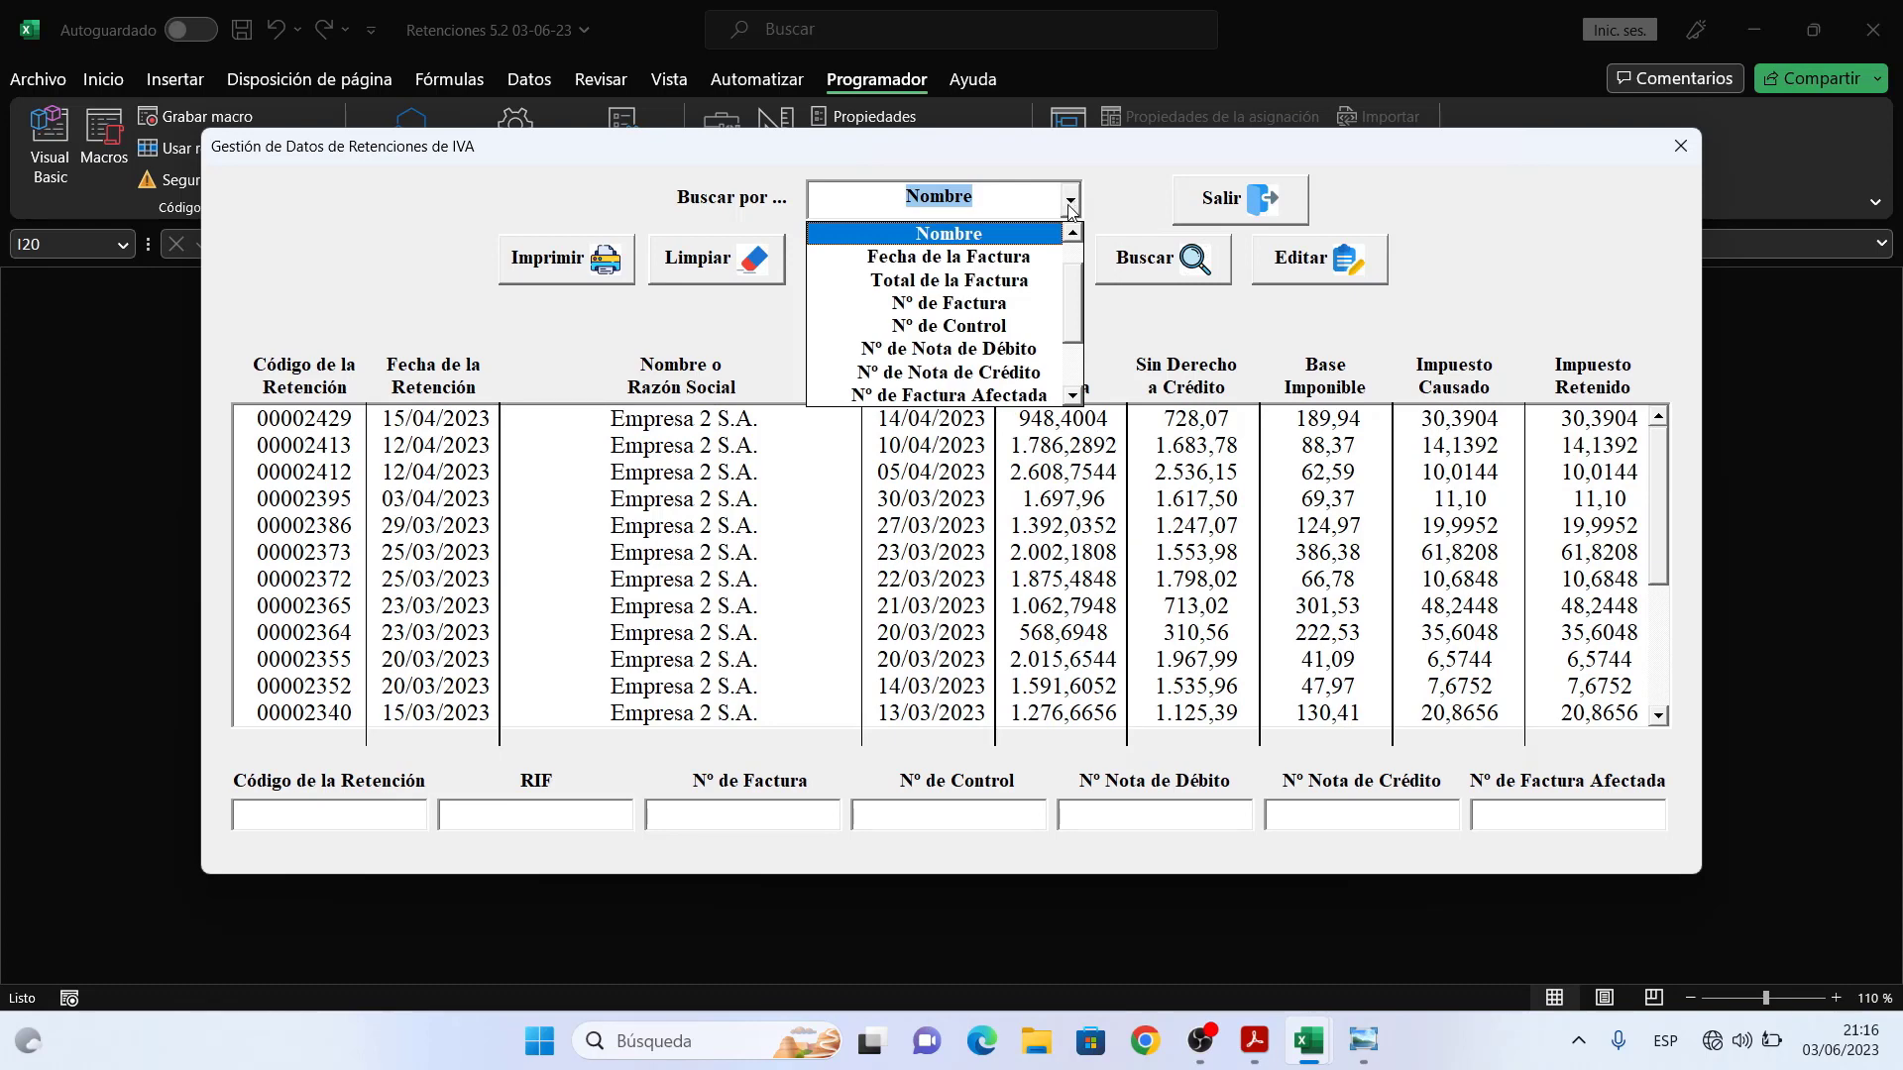
# - Set Buscar por to Total de la Factura after briefly choosing Fecha de la Factura
pyautogui.click(1031, 257)
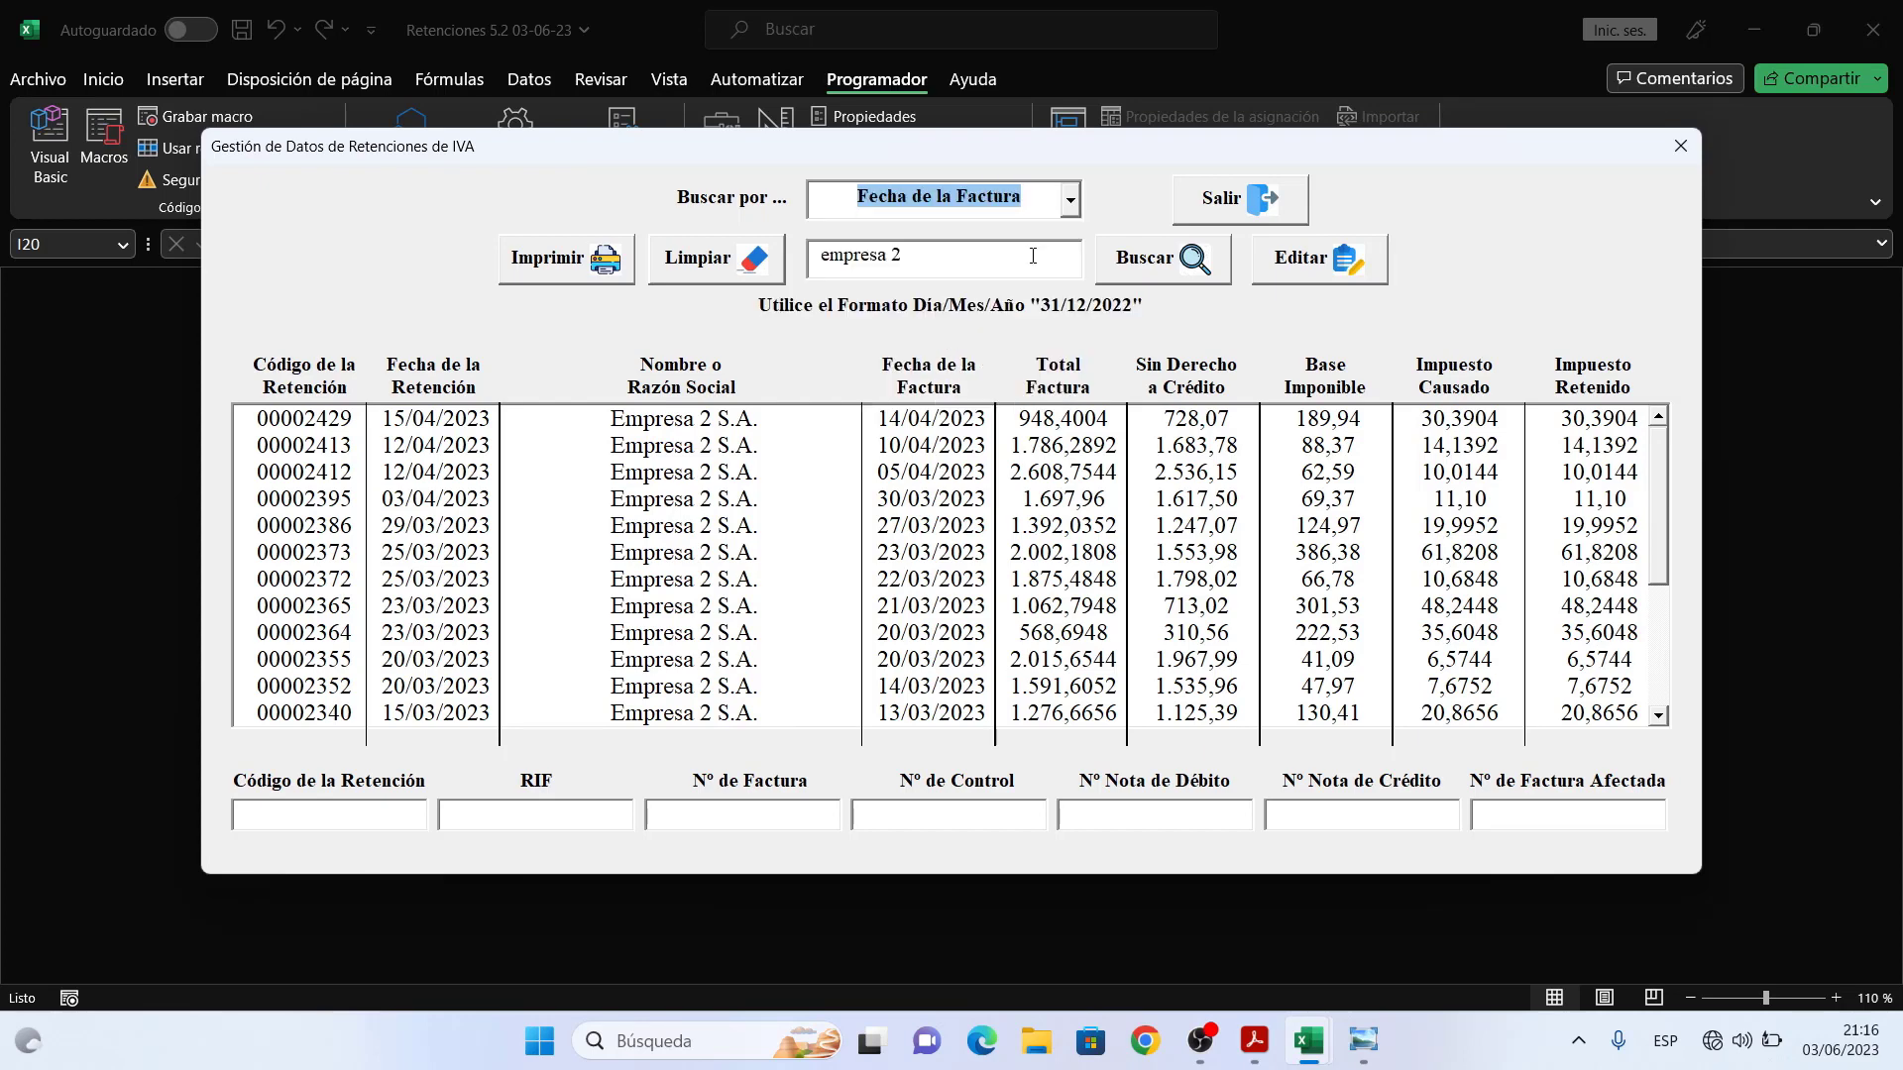
pyautogui.click(1071, 203)
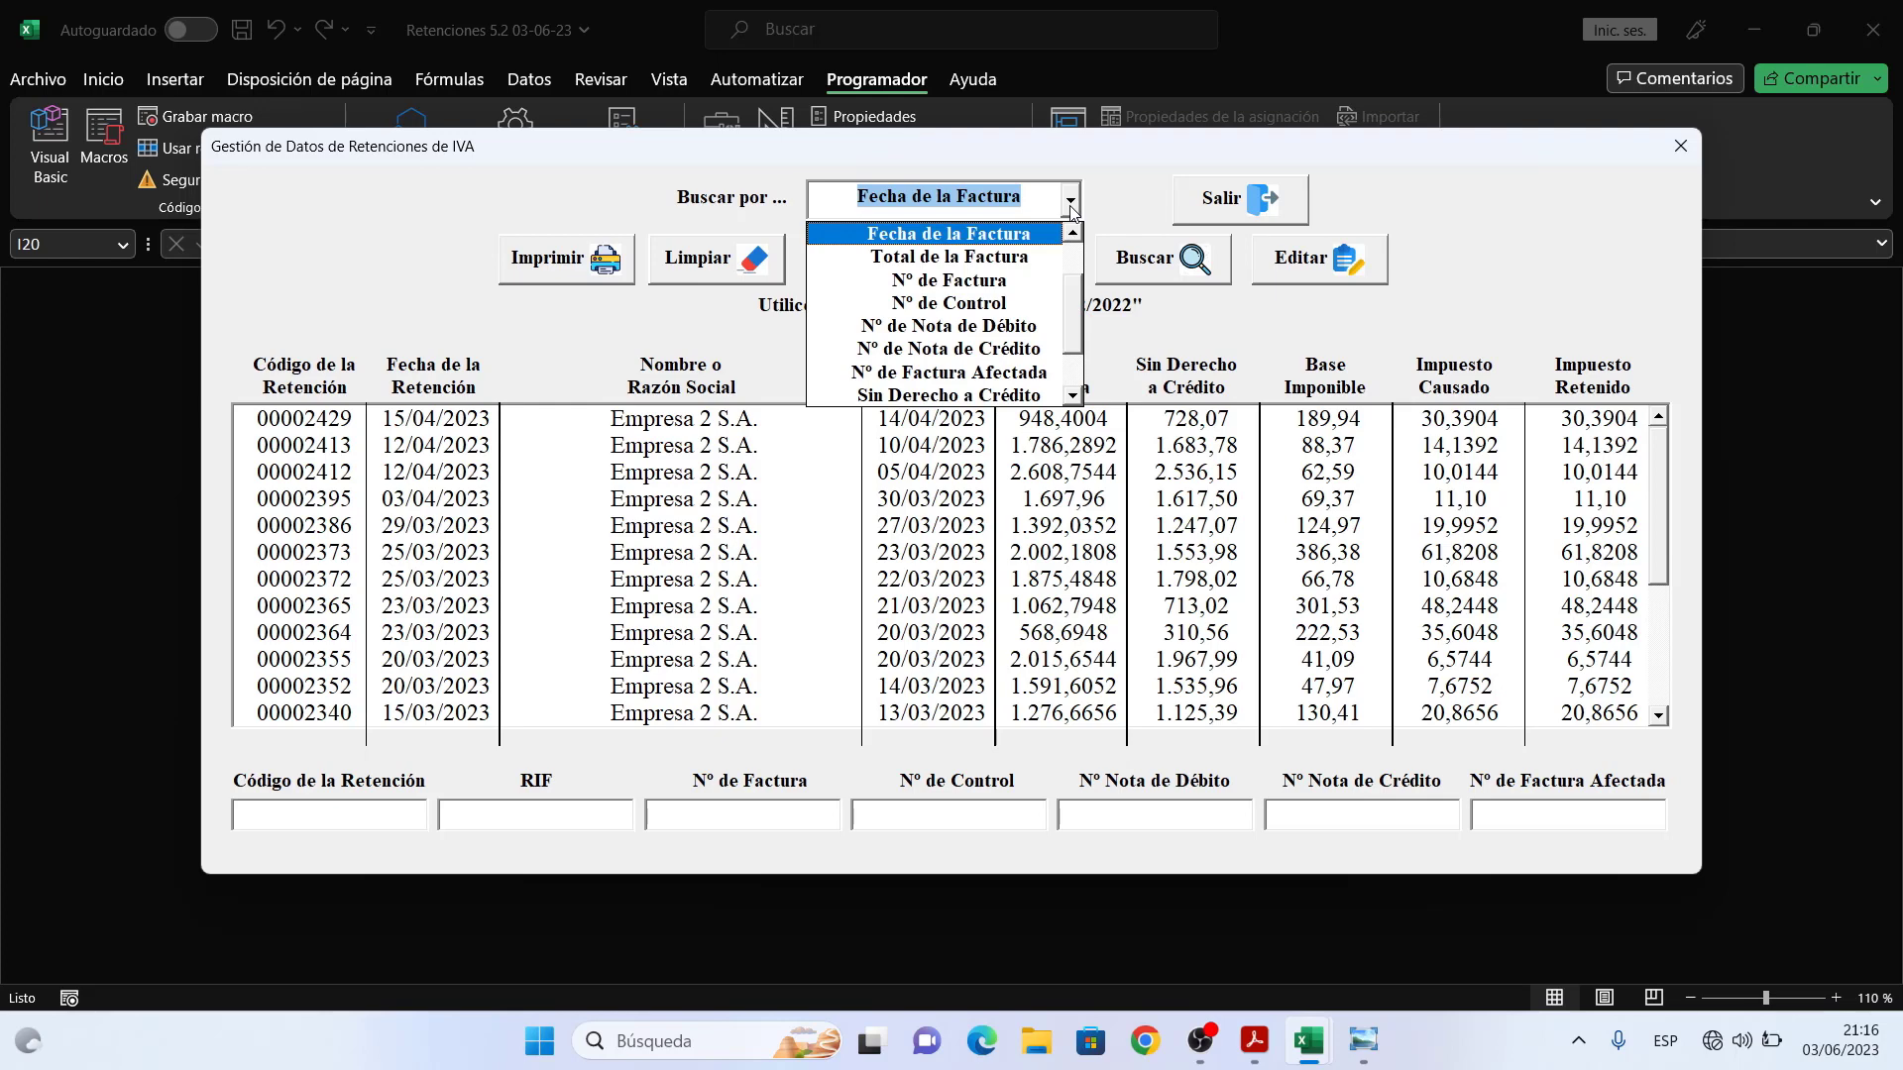
pyautogui.click(1034, 257)
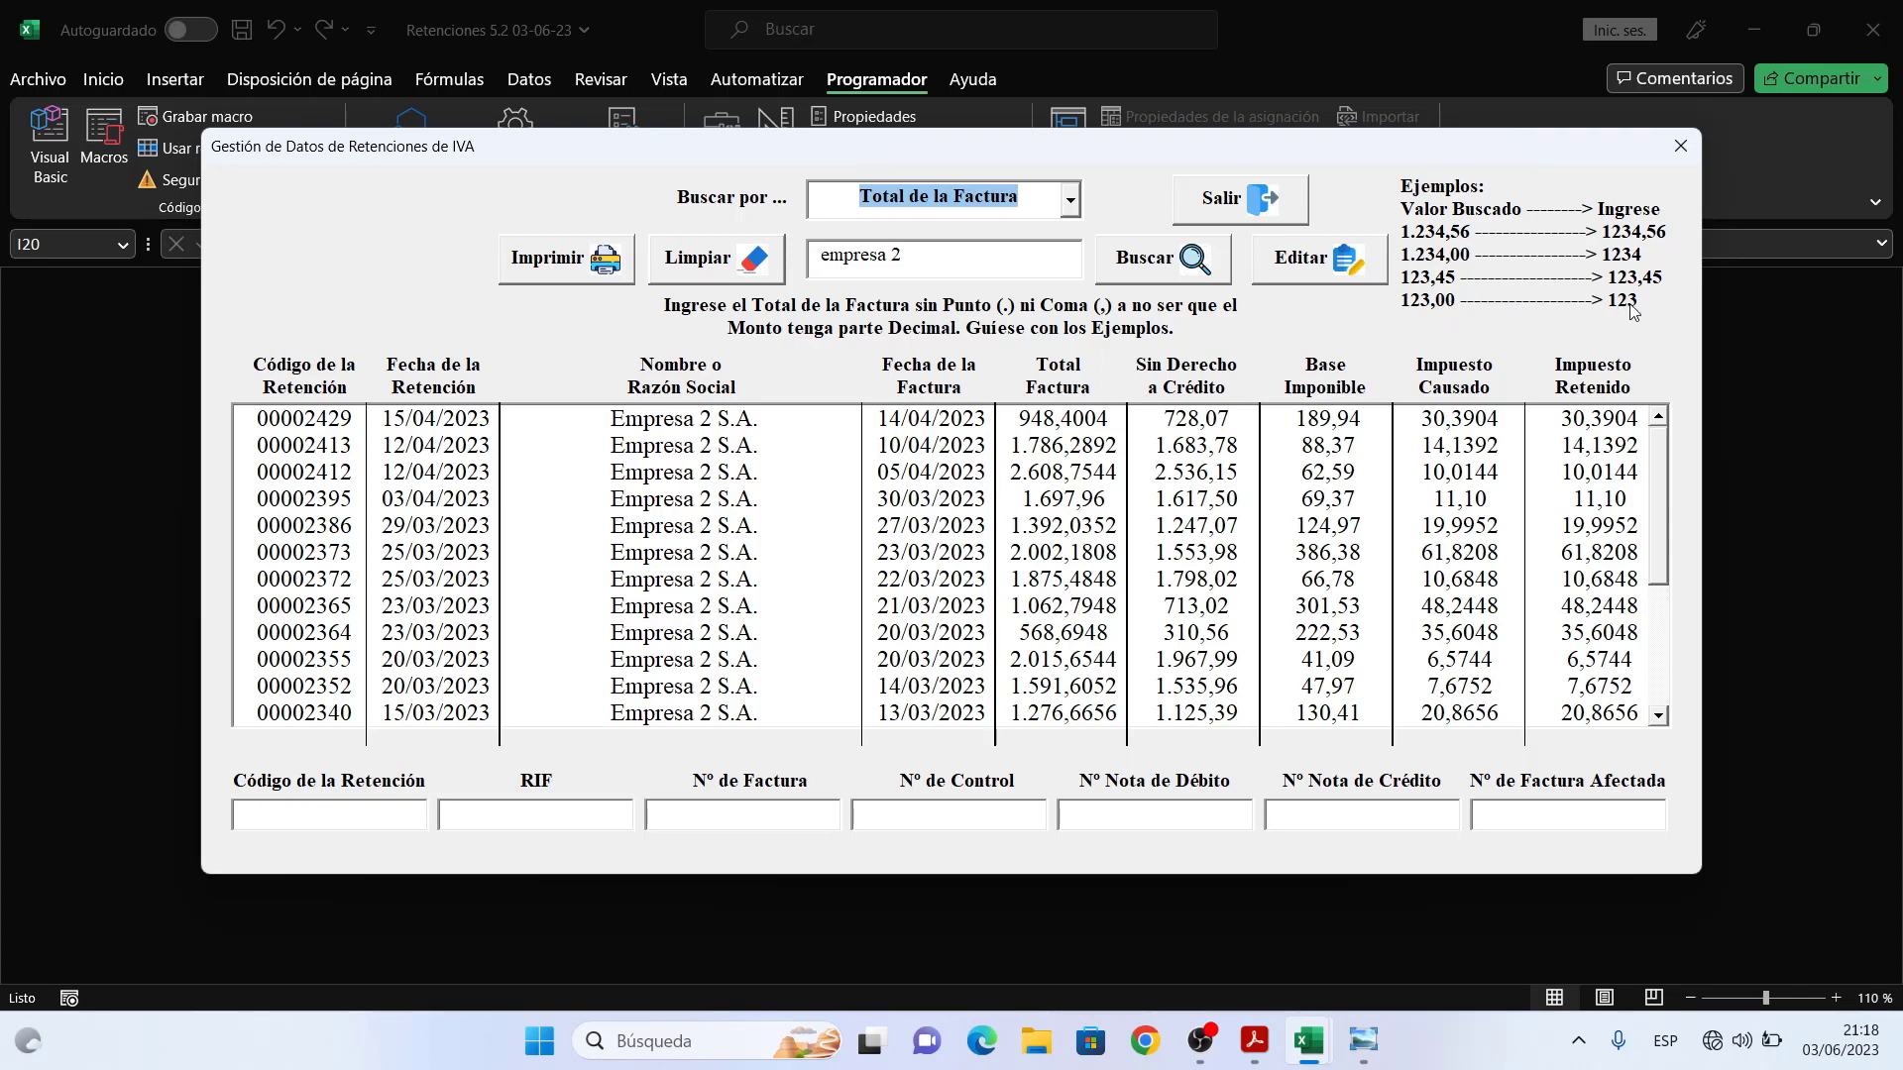
# - Search invoice totals for 100 and review retentions 00002383, 00002247 and 00002187
pyautogui.click(924, 259)
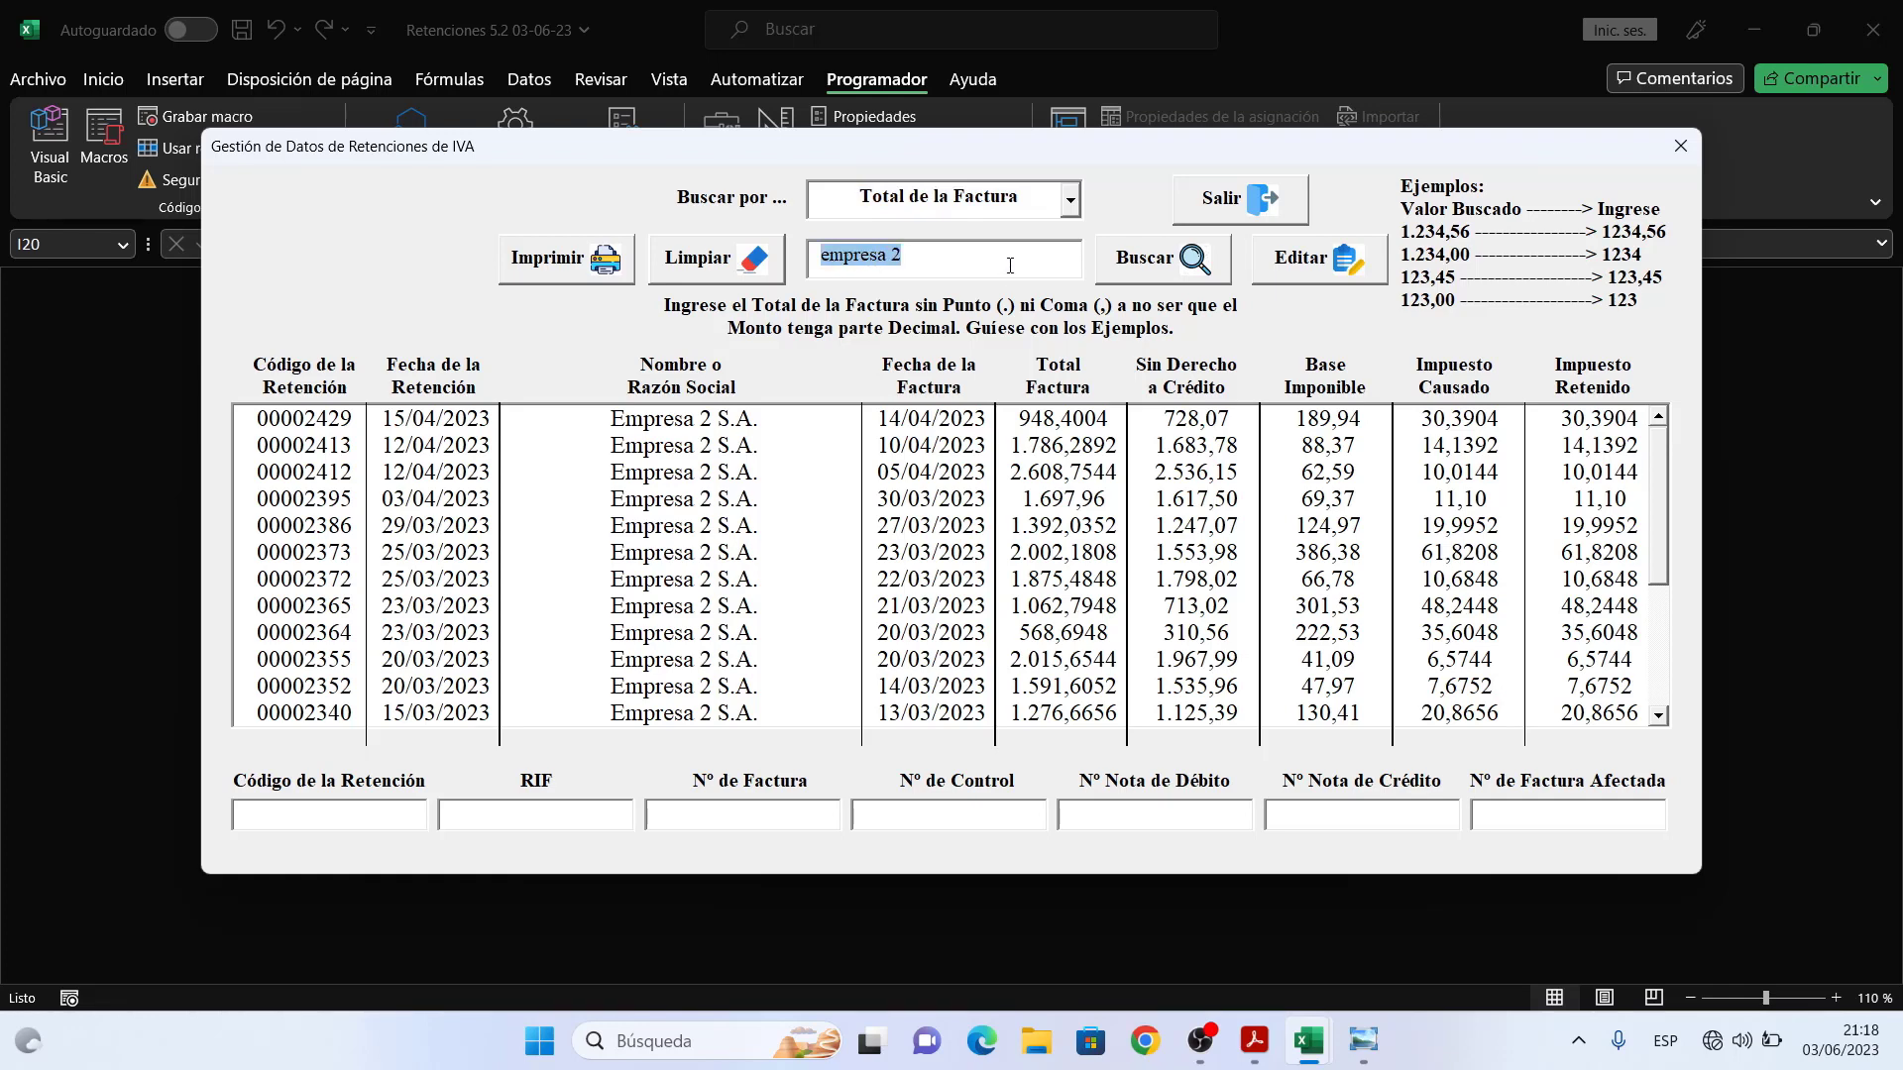
pyautogui.write('100')
pyautogui.click(1174, 261)
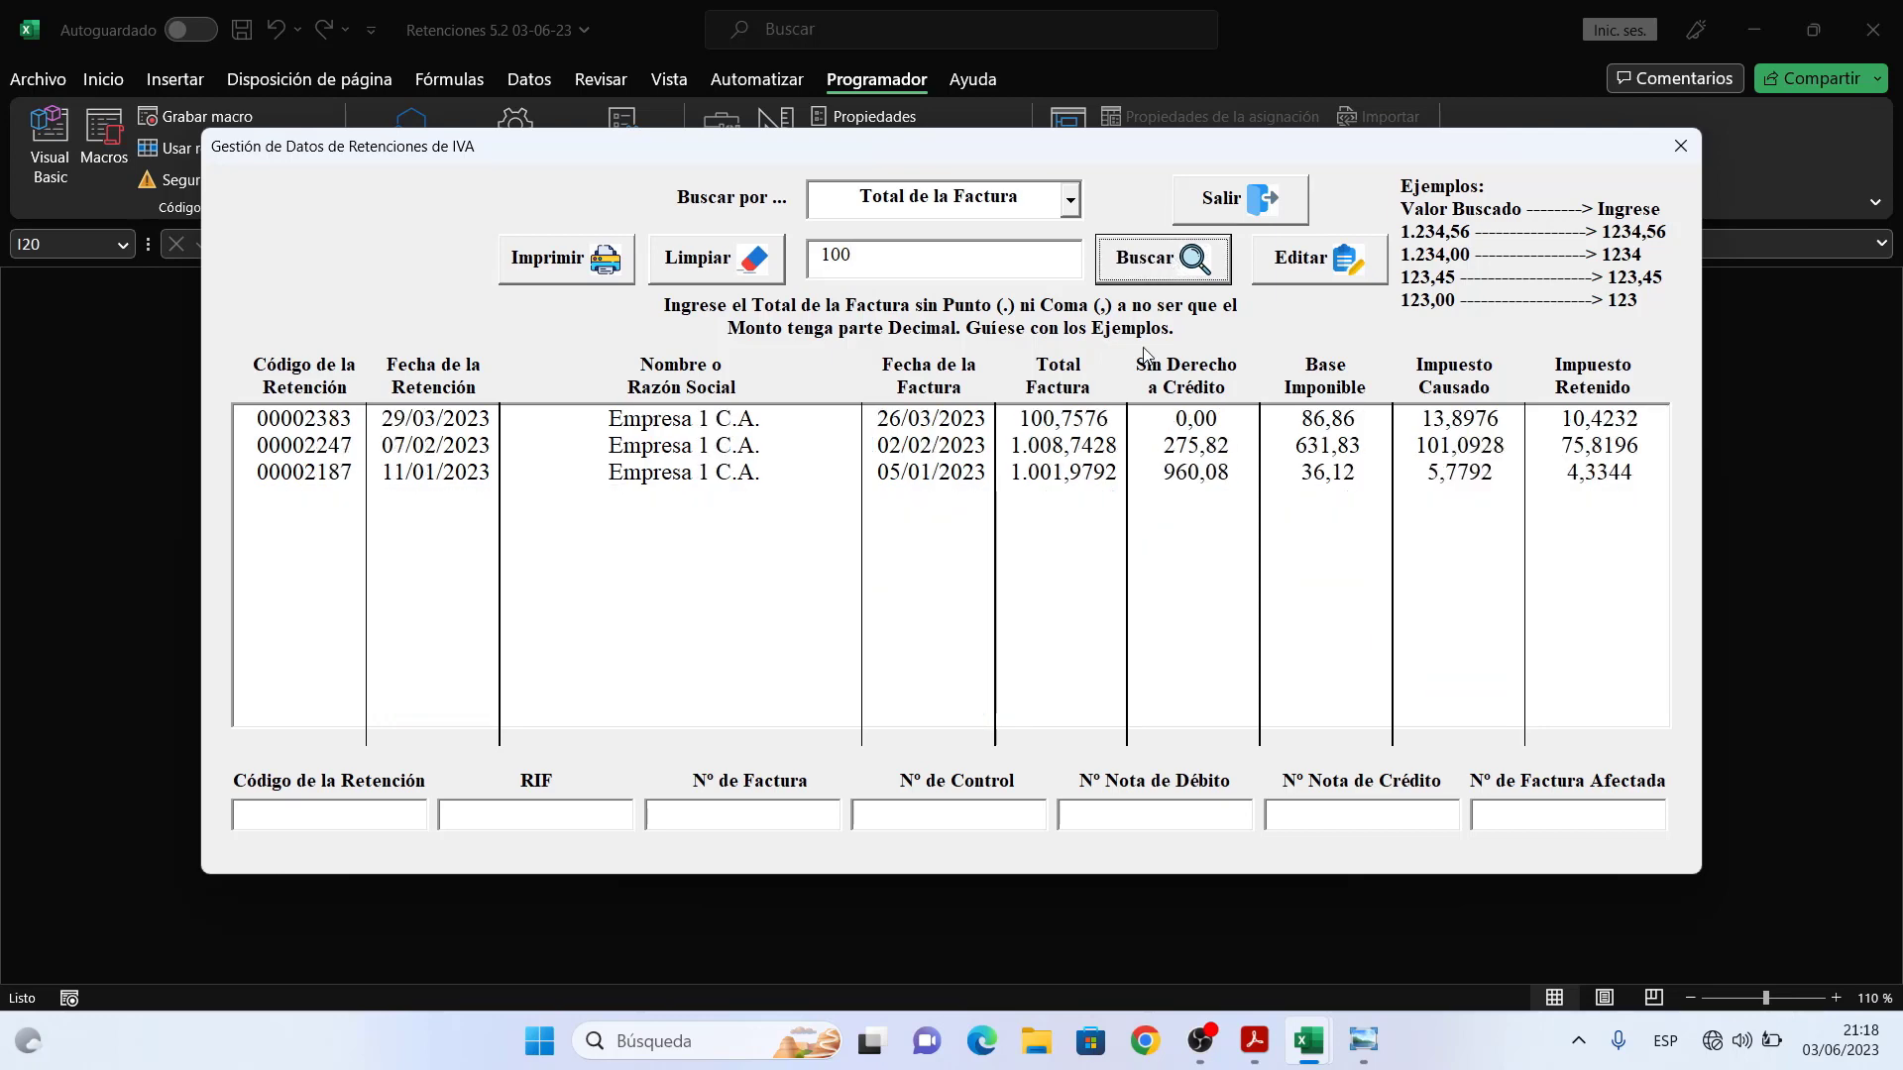
pyautogui.click(1056, 433)
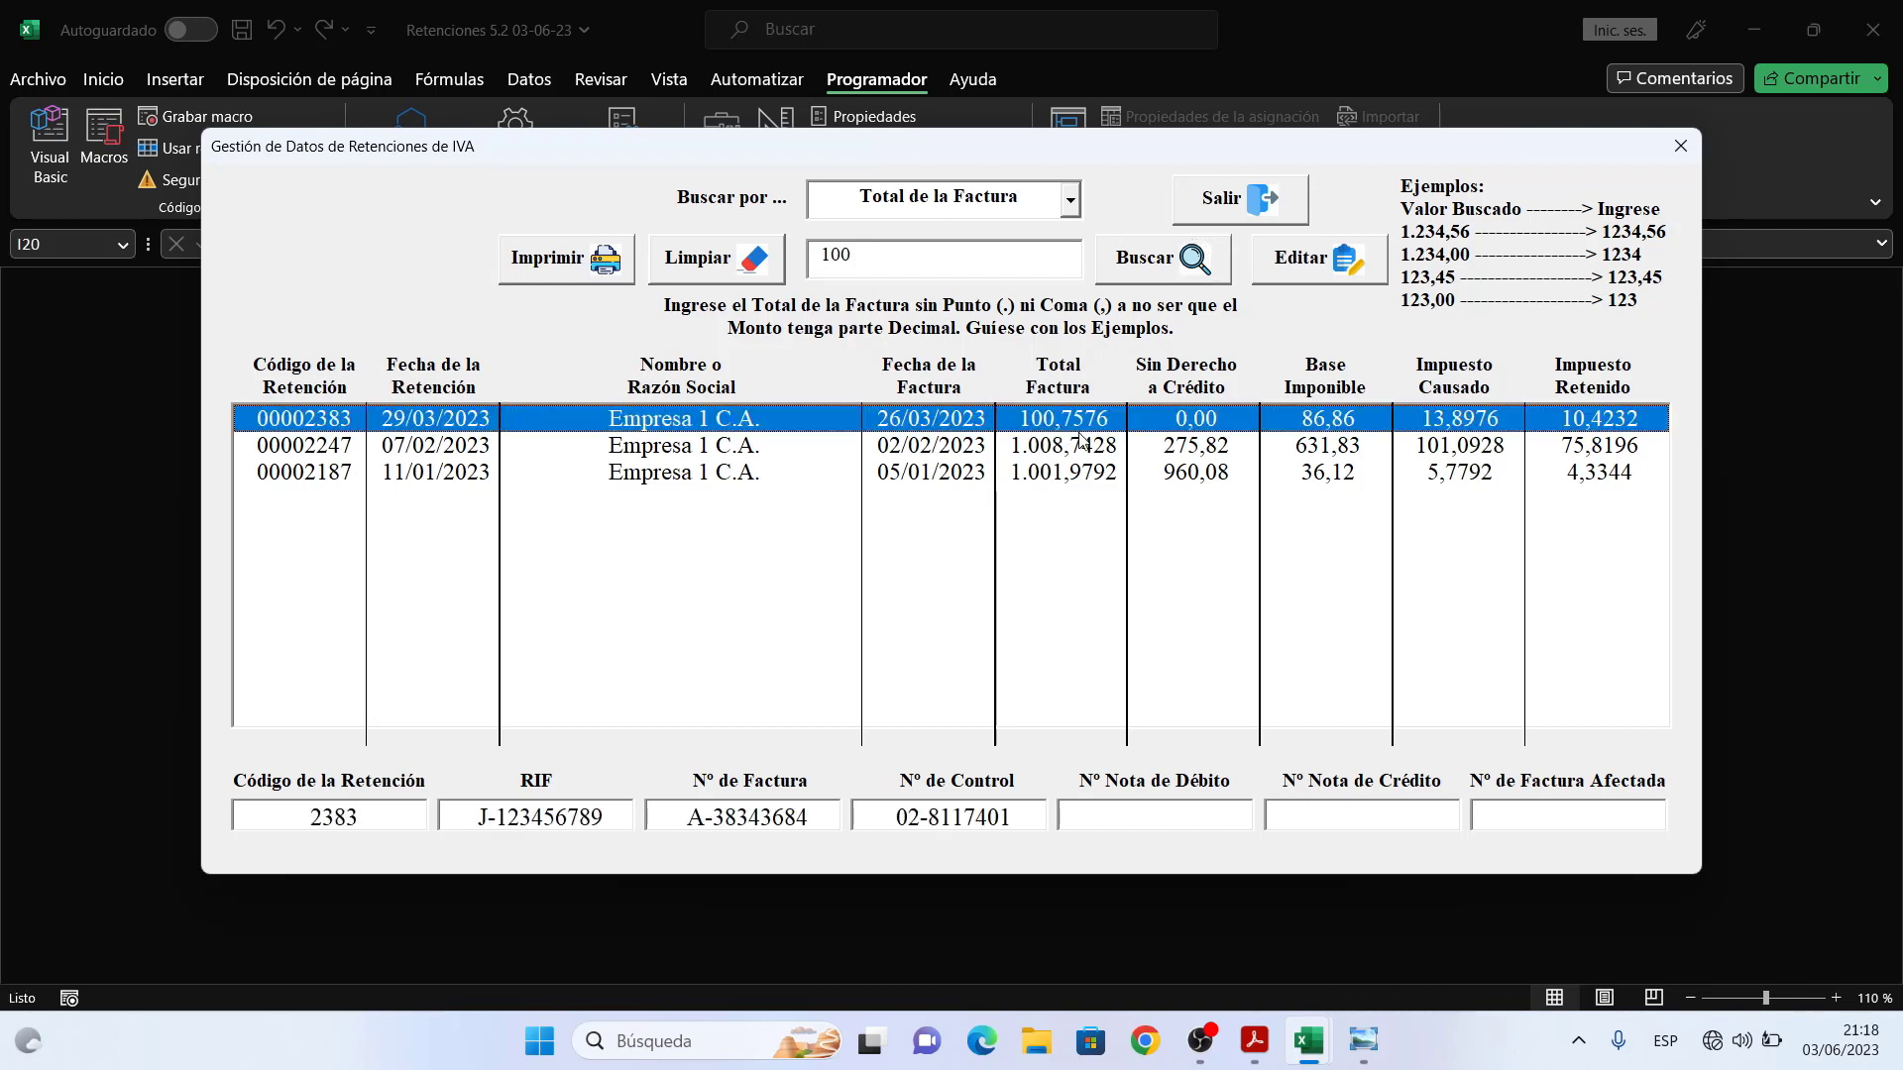
pyautogui.click(1058, 452)
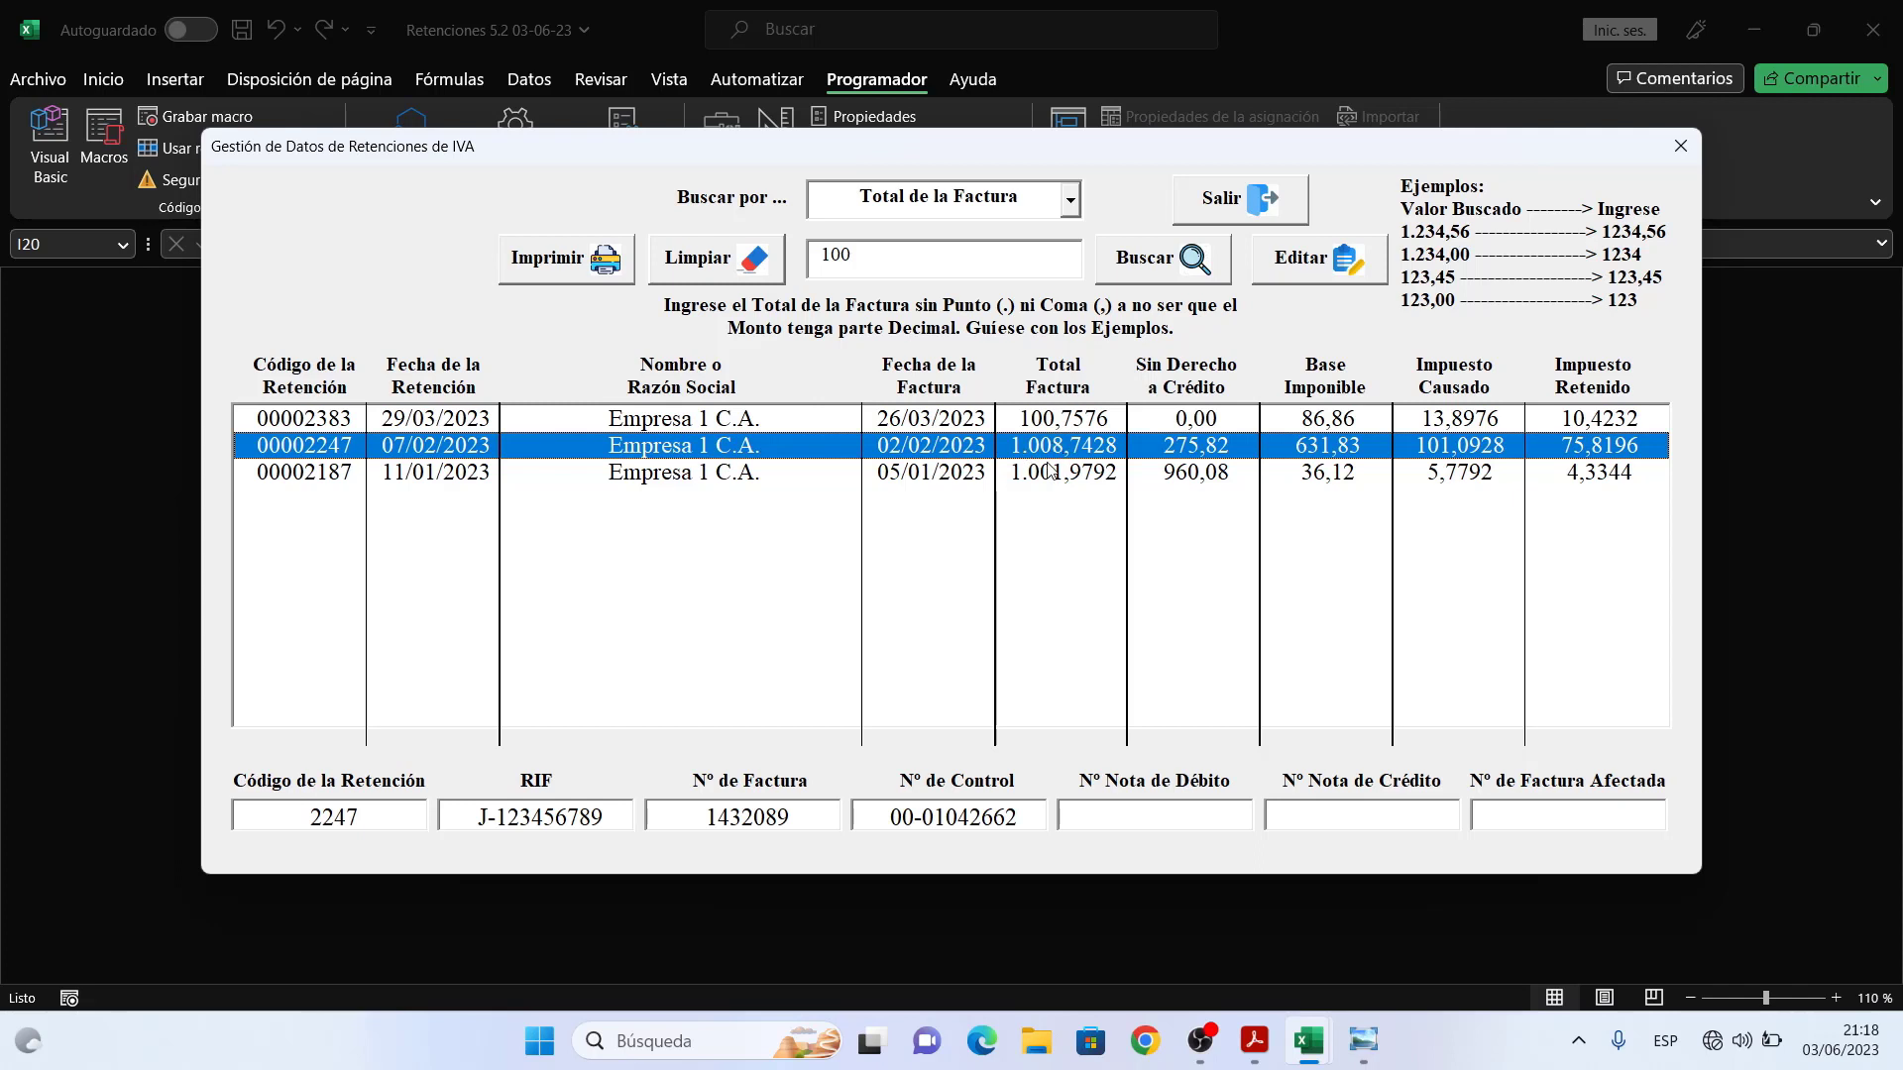
pyautogui.click(1046, 480)
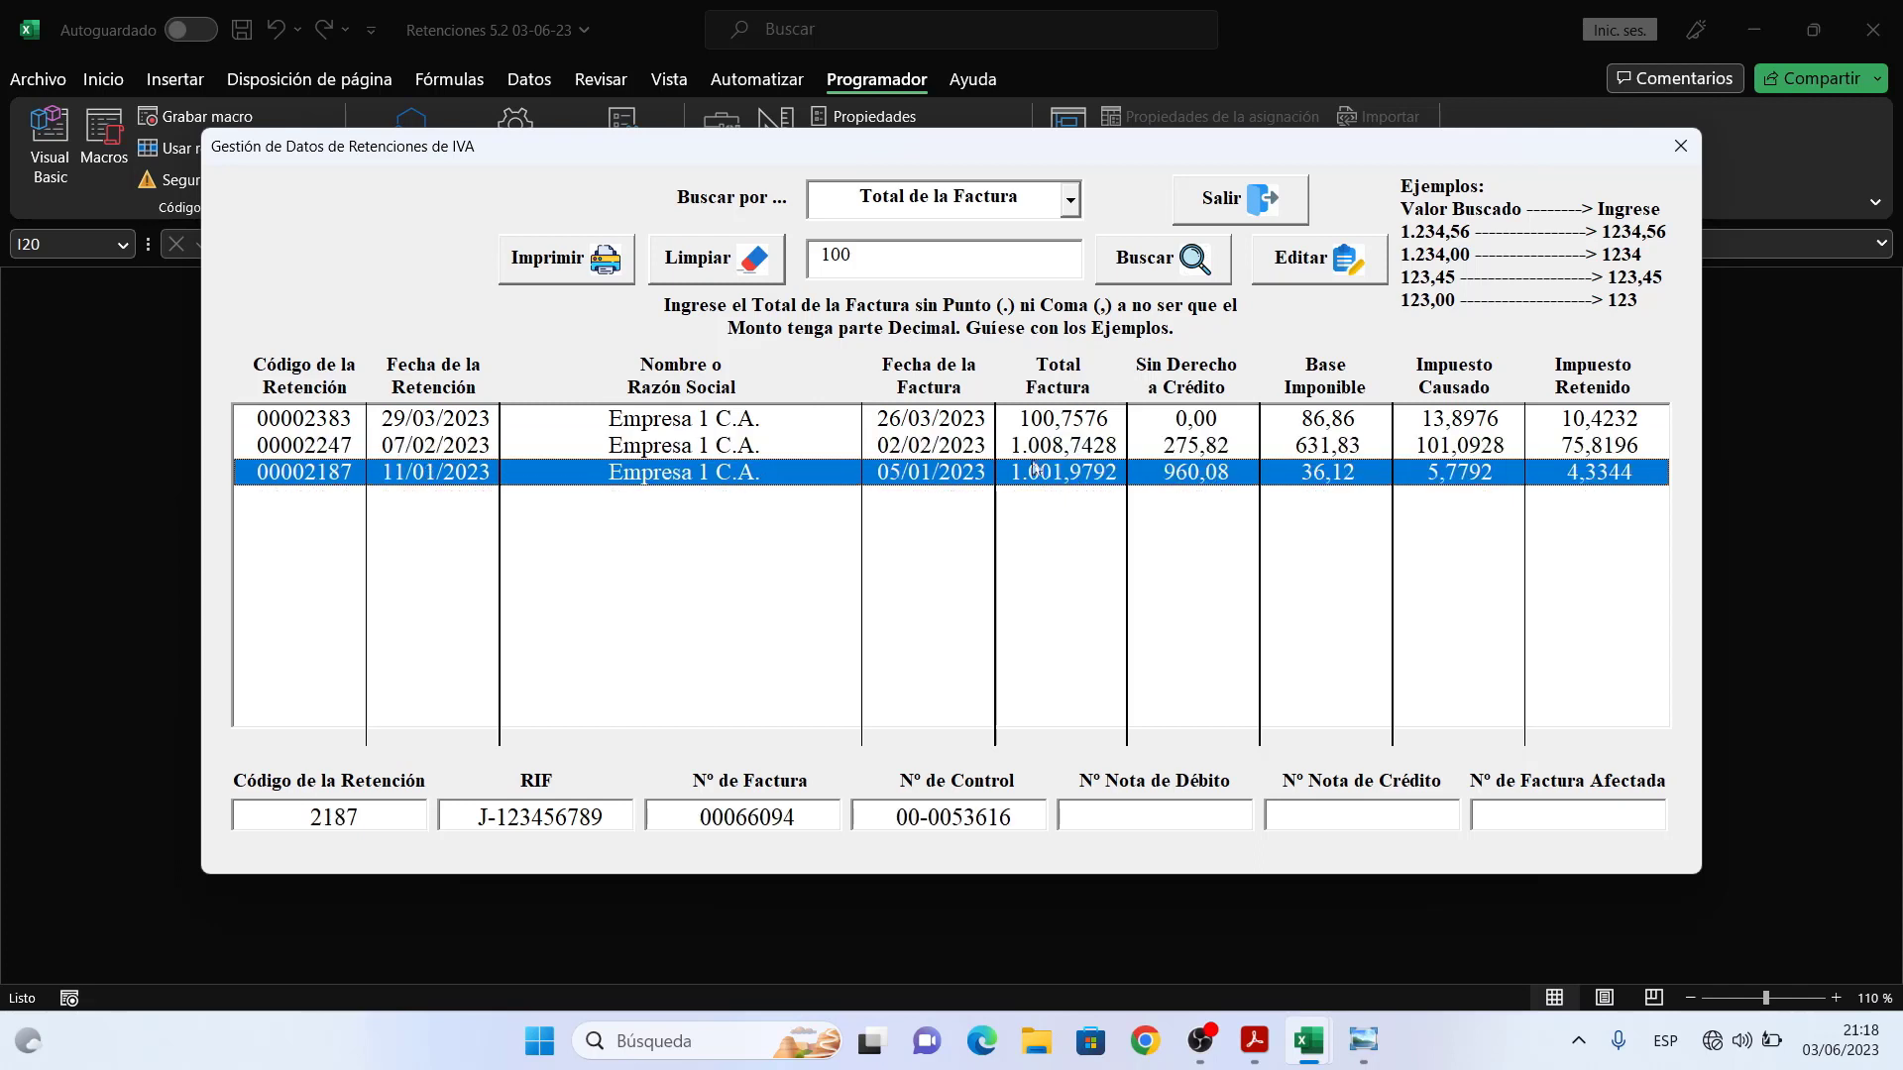
# - Try searching for 1000, dismiss the no-records message, then search for 100 again
pyautogui.click(884, 256)
pyautogui.write('0')
pyautogui.click(1154, 270)
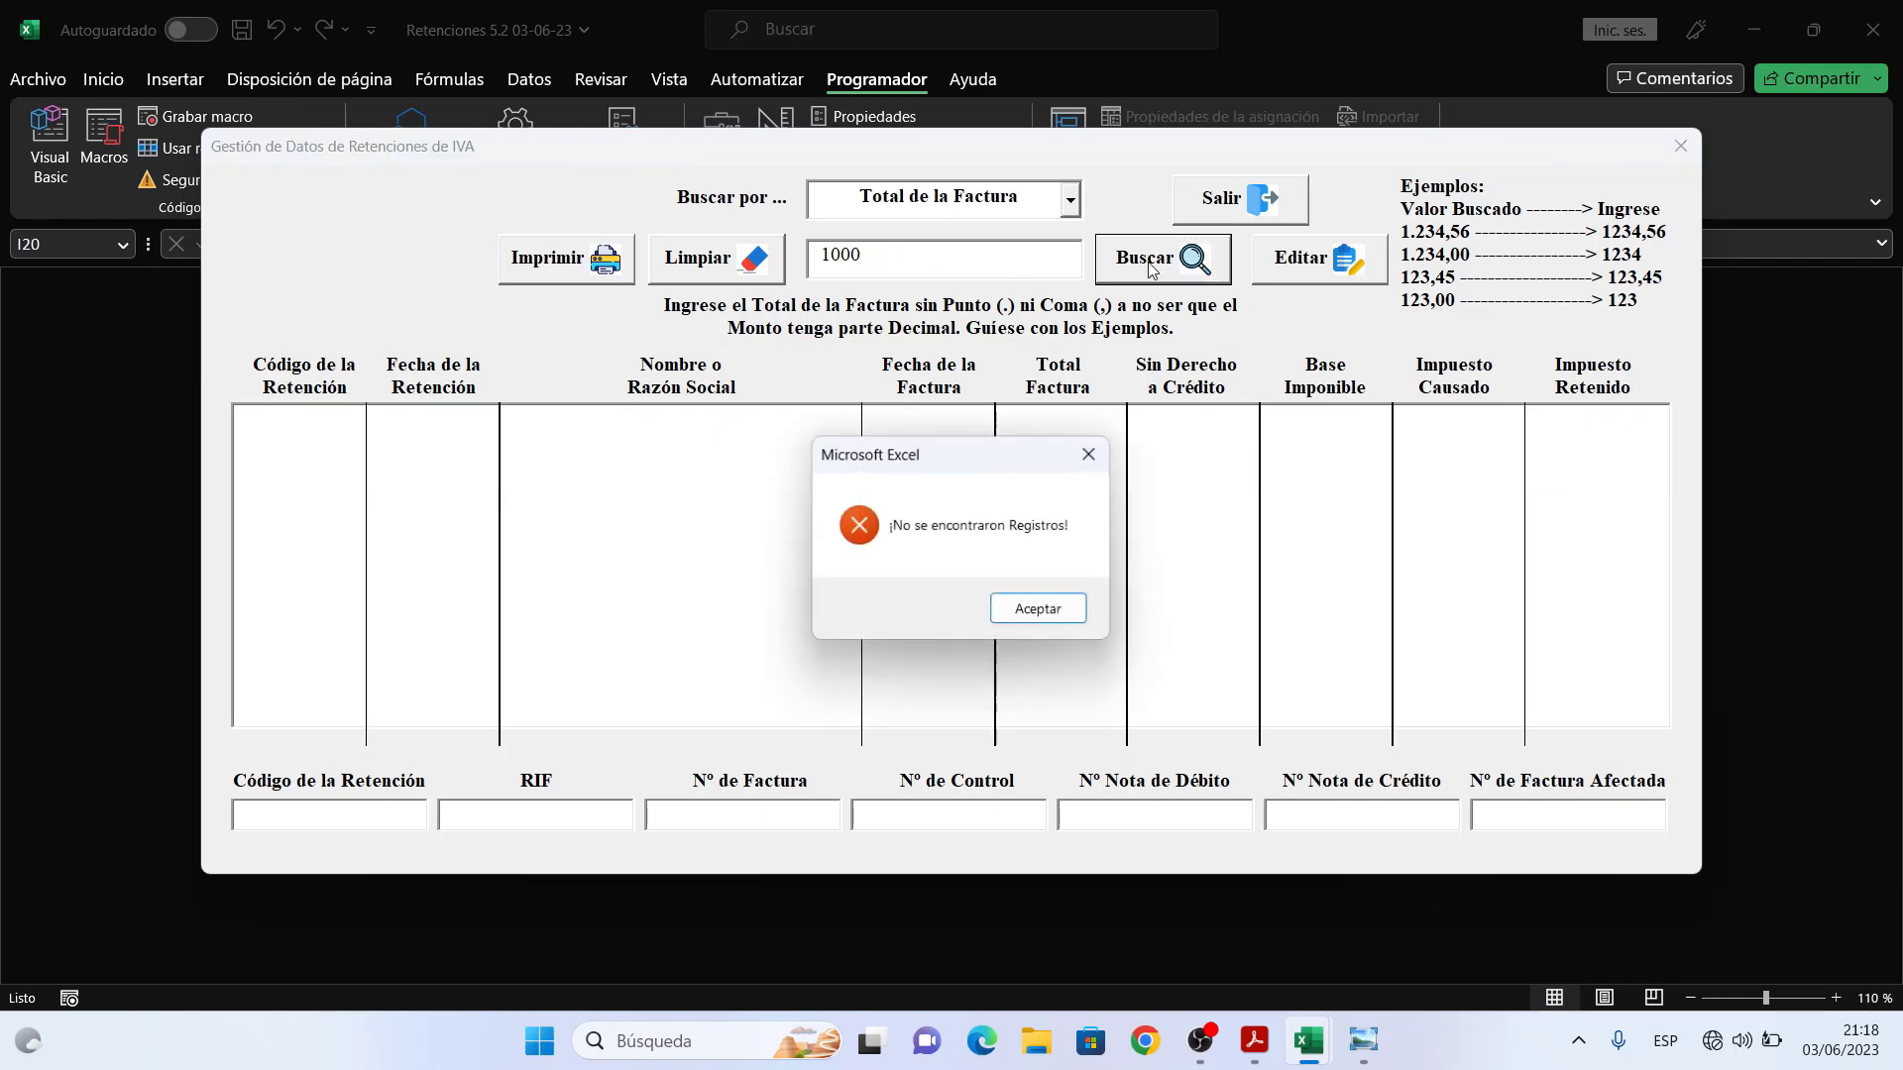
pyautogui.click(1048, 609)
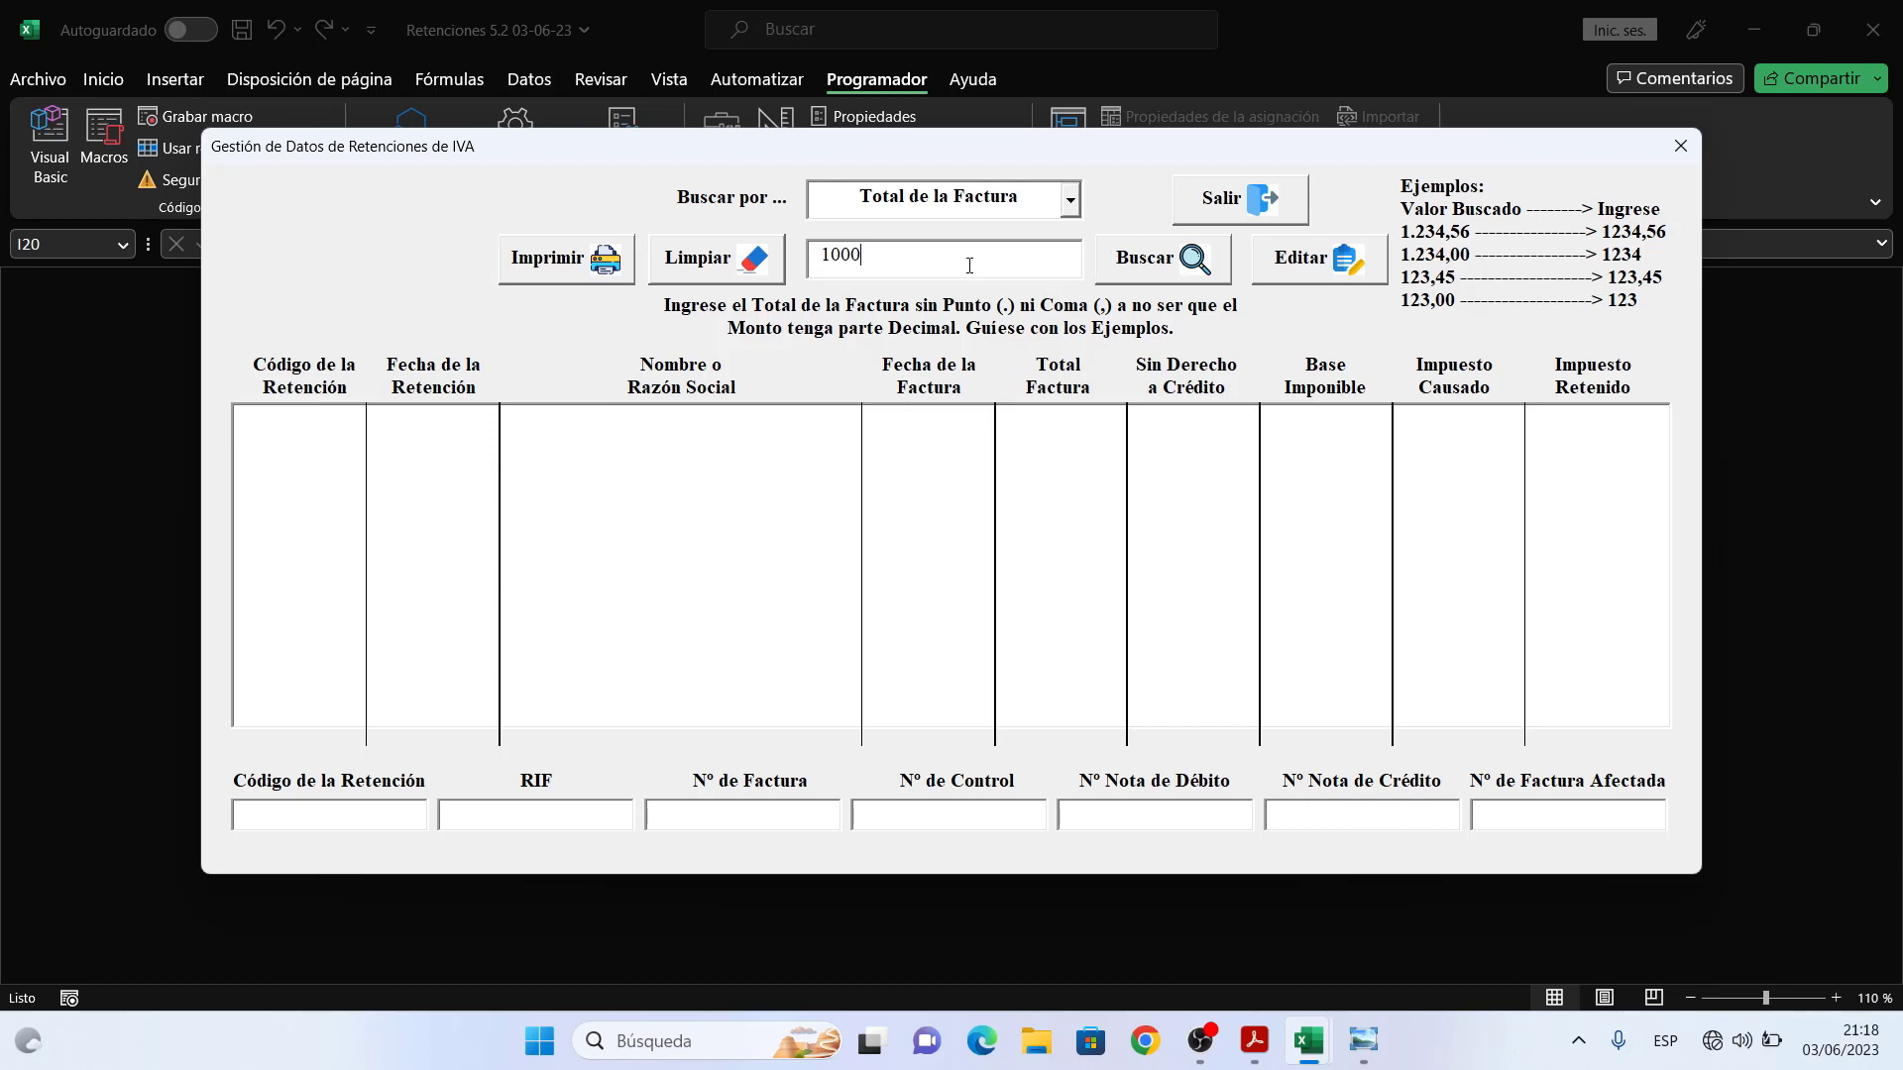
pyautogui.moveTo(957, 255); pyautogui.dragTo(801, 263)
pyautogui.write('100')
pyautogui.click(1207, 253)
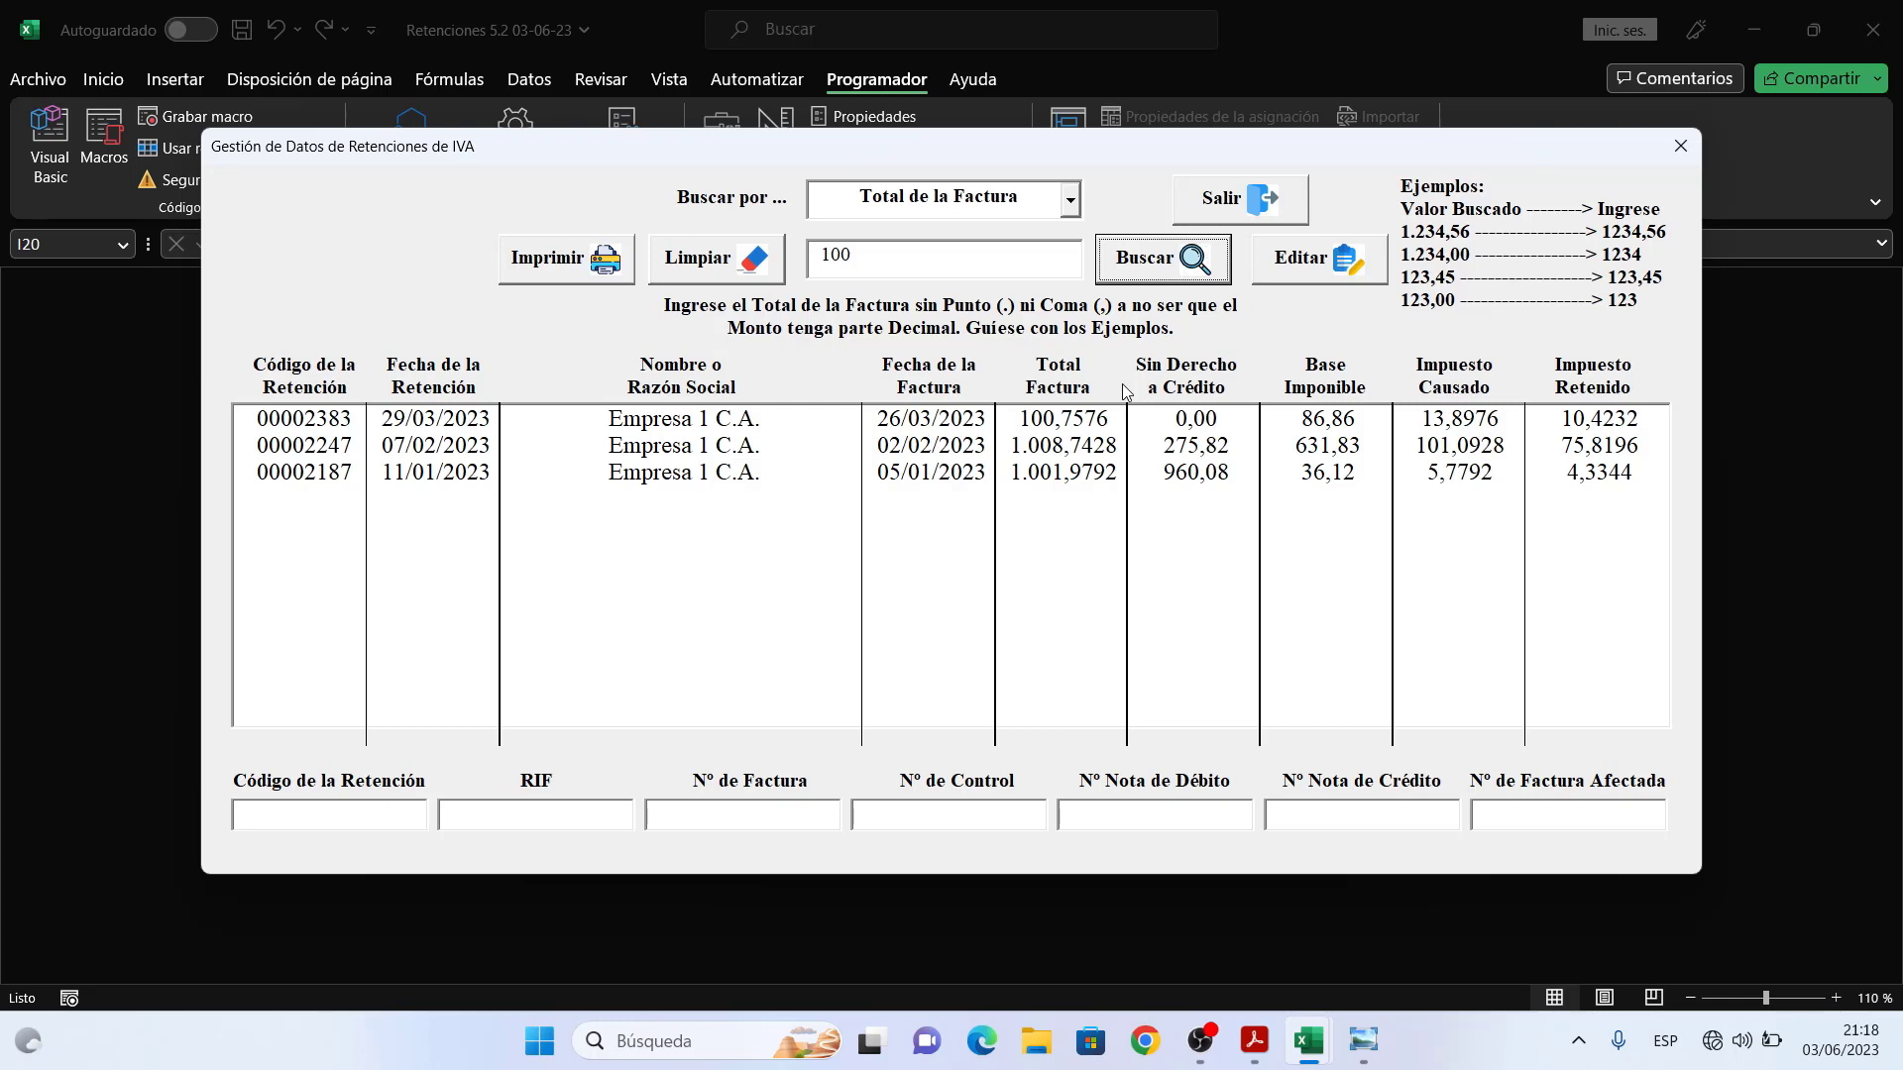
pyautogui.click(1070, 203)
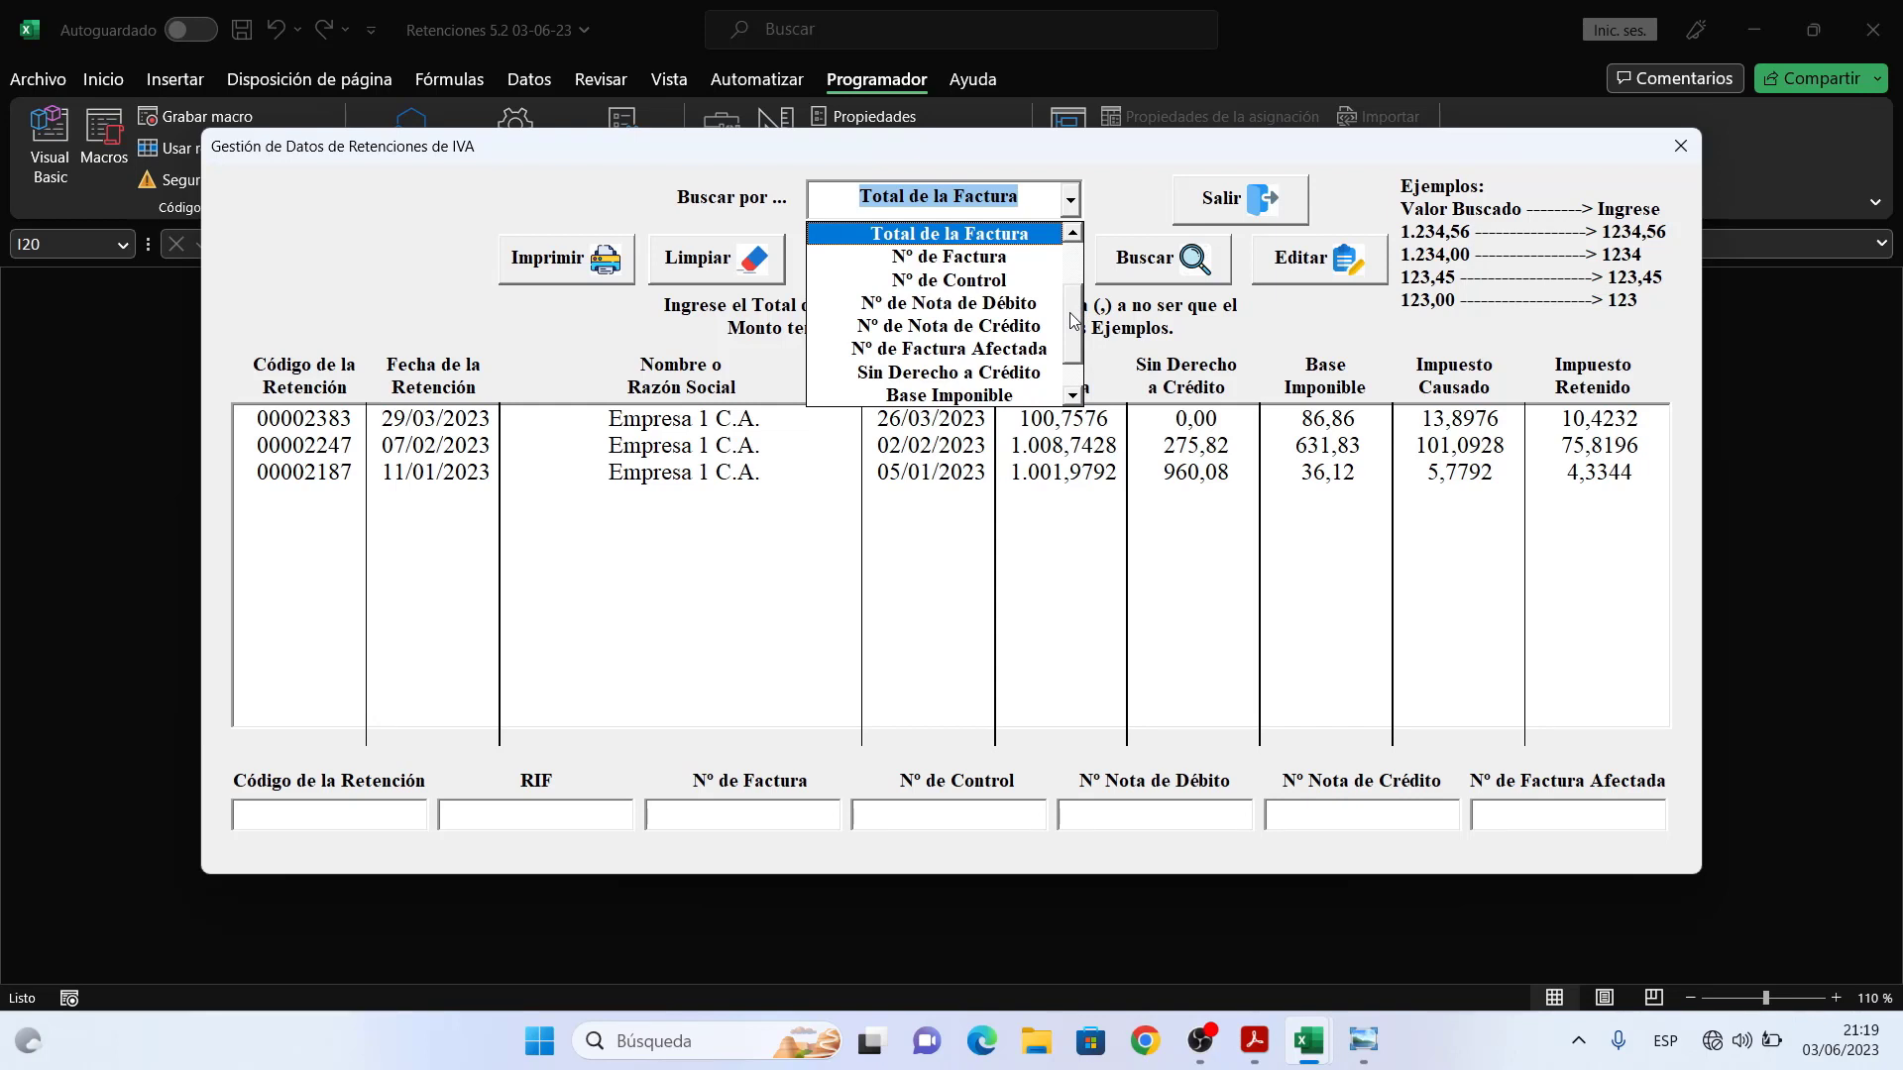
# - Set Buscar por to Nº de Factura and select the old search term 100
pyautogui.scroll(-1, 1073, 342)
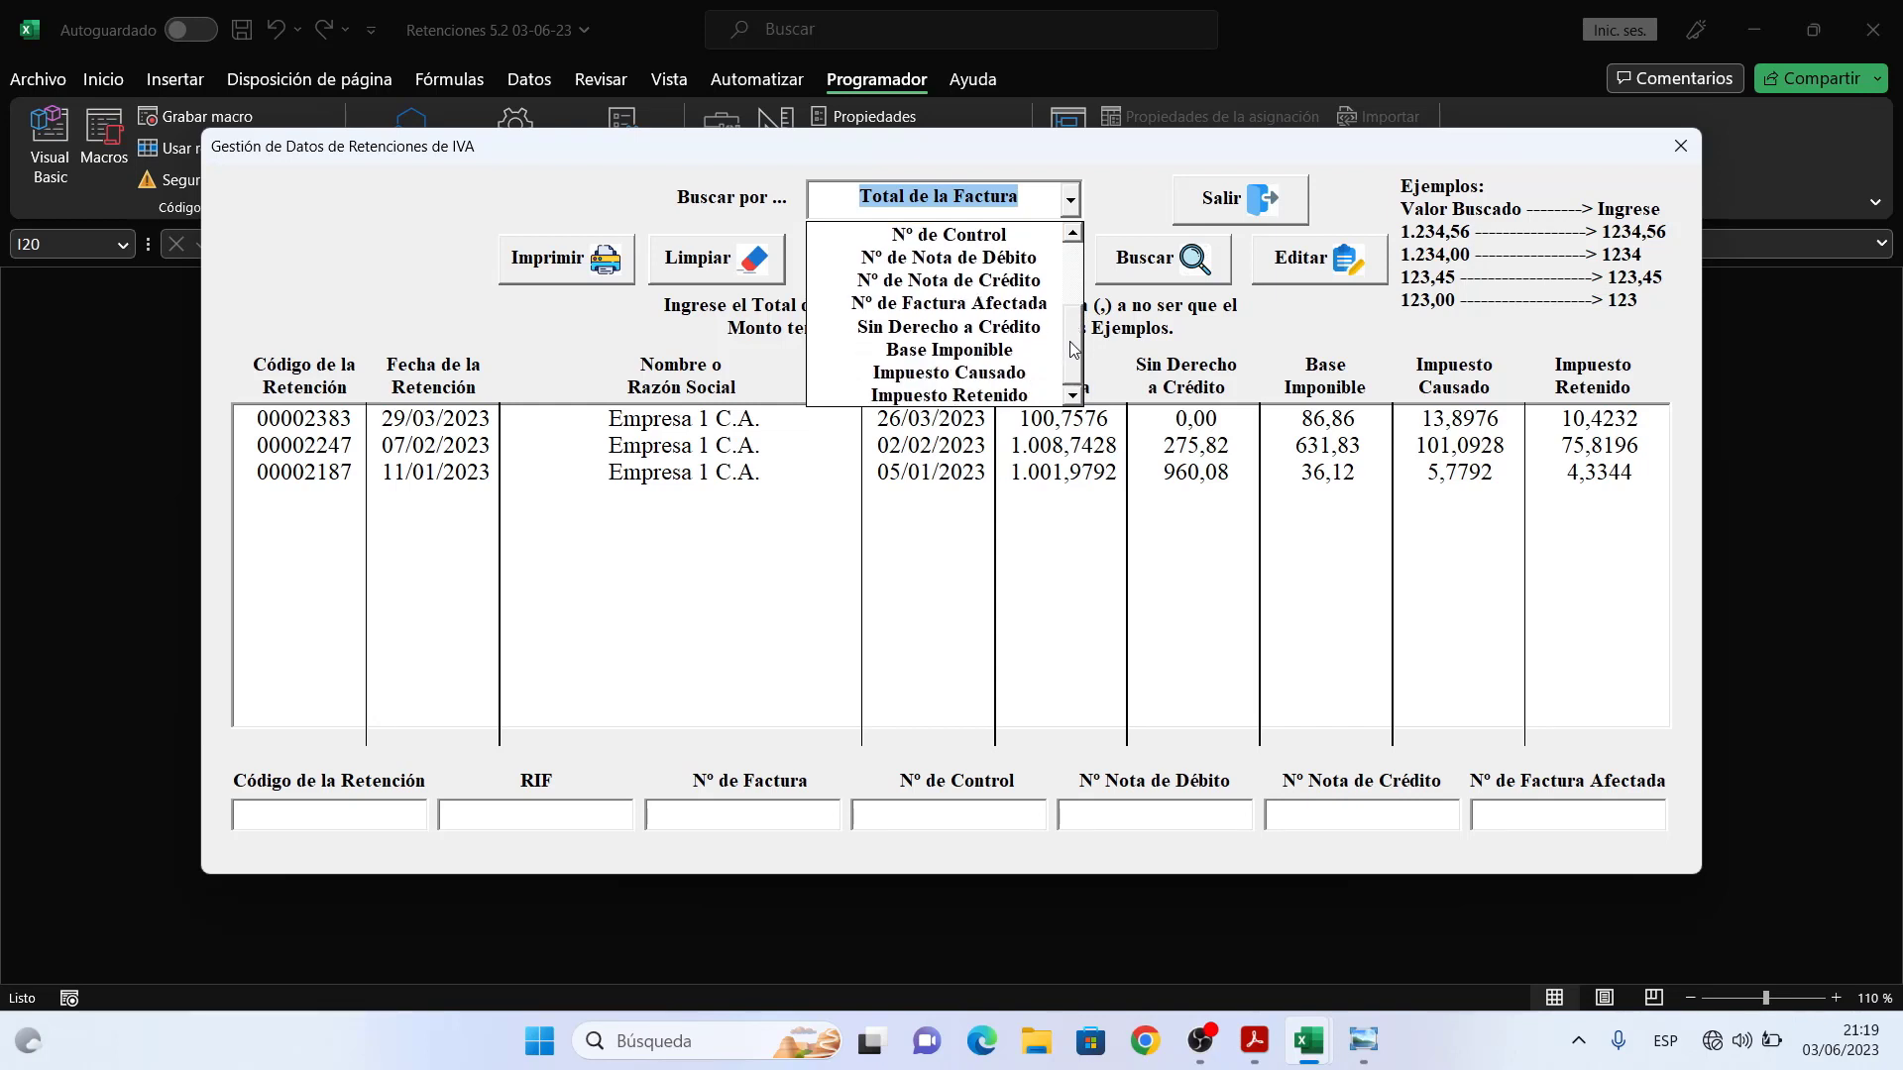
pyautogui.scroll(1, 1084, 337)
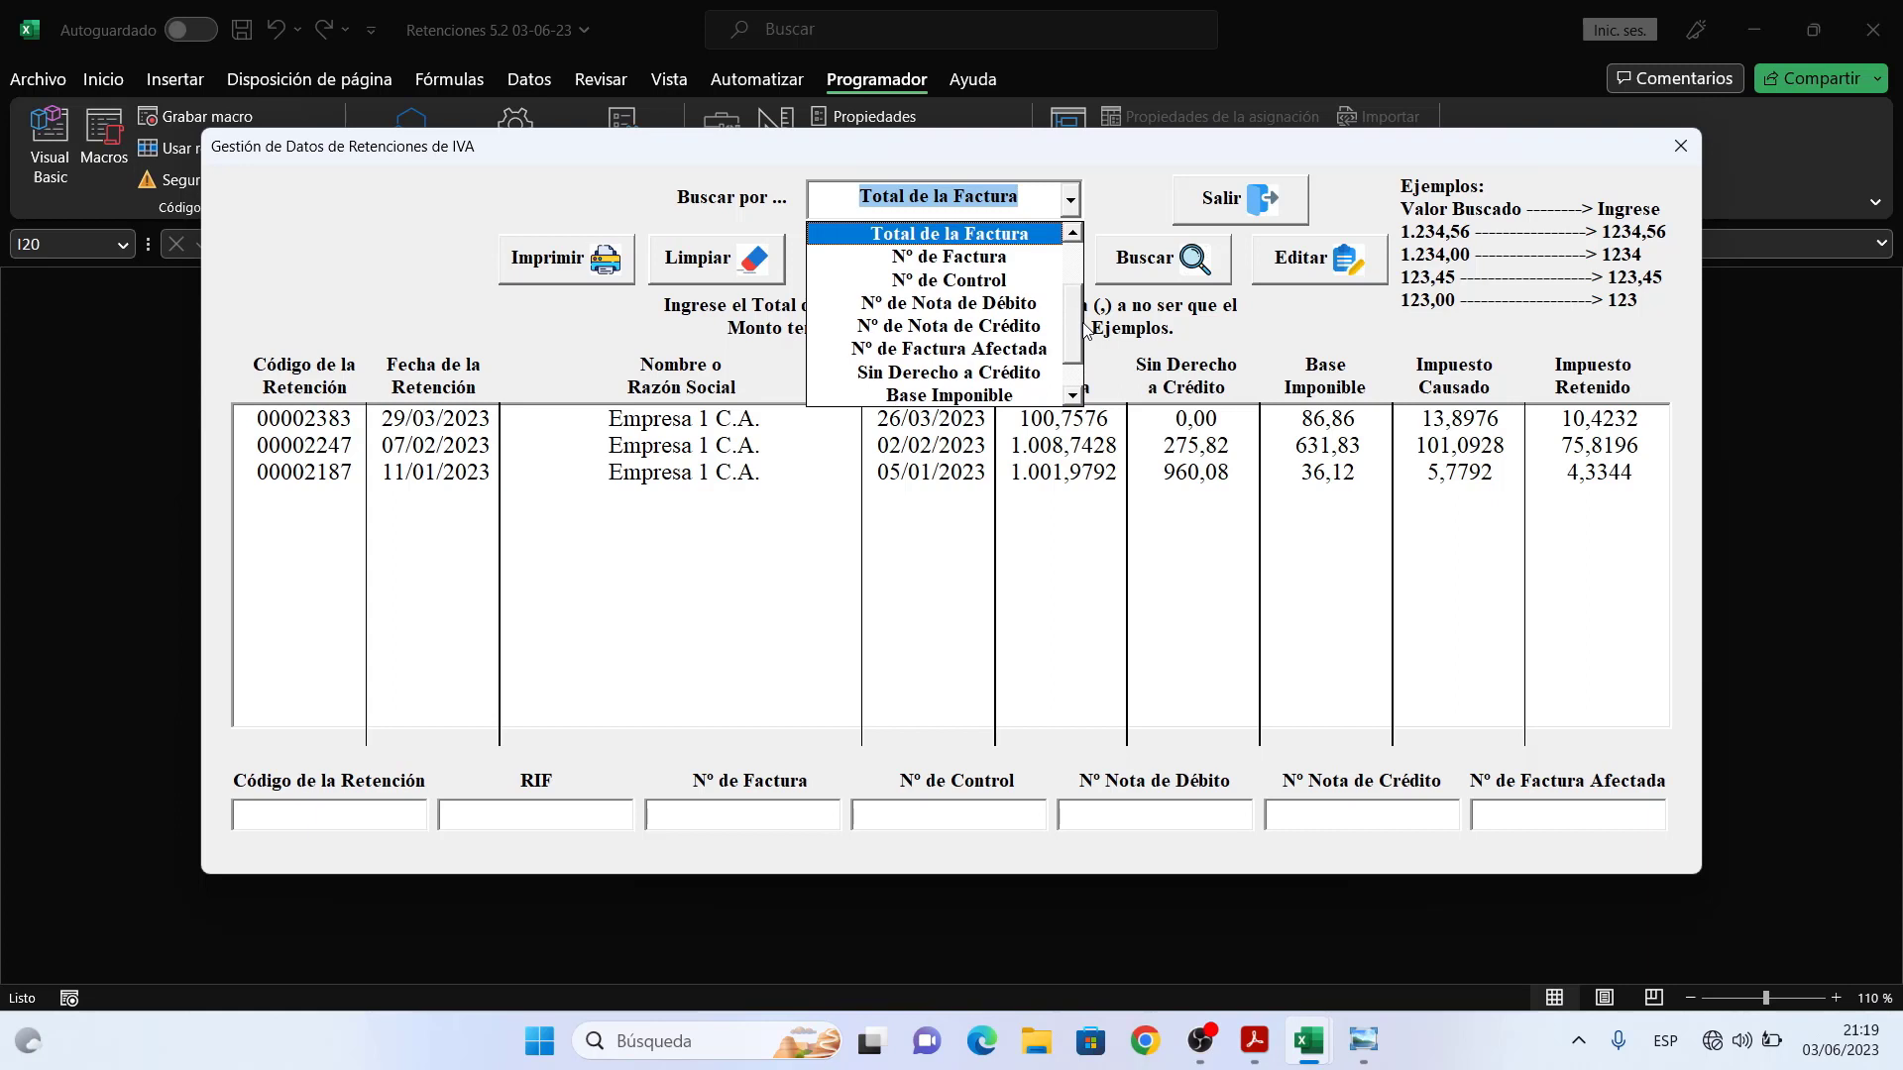
pyautogui.click(995, 264)
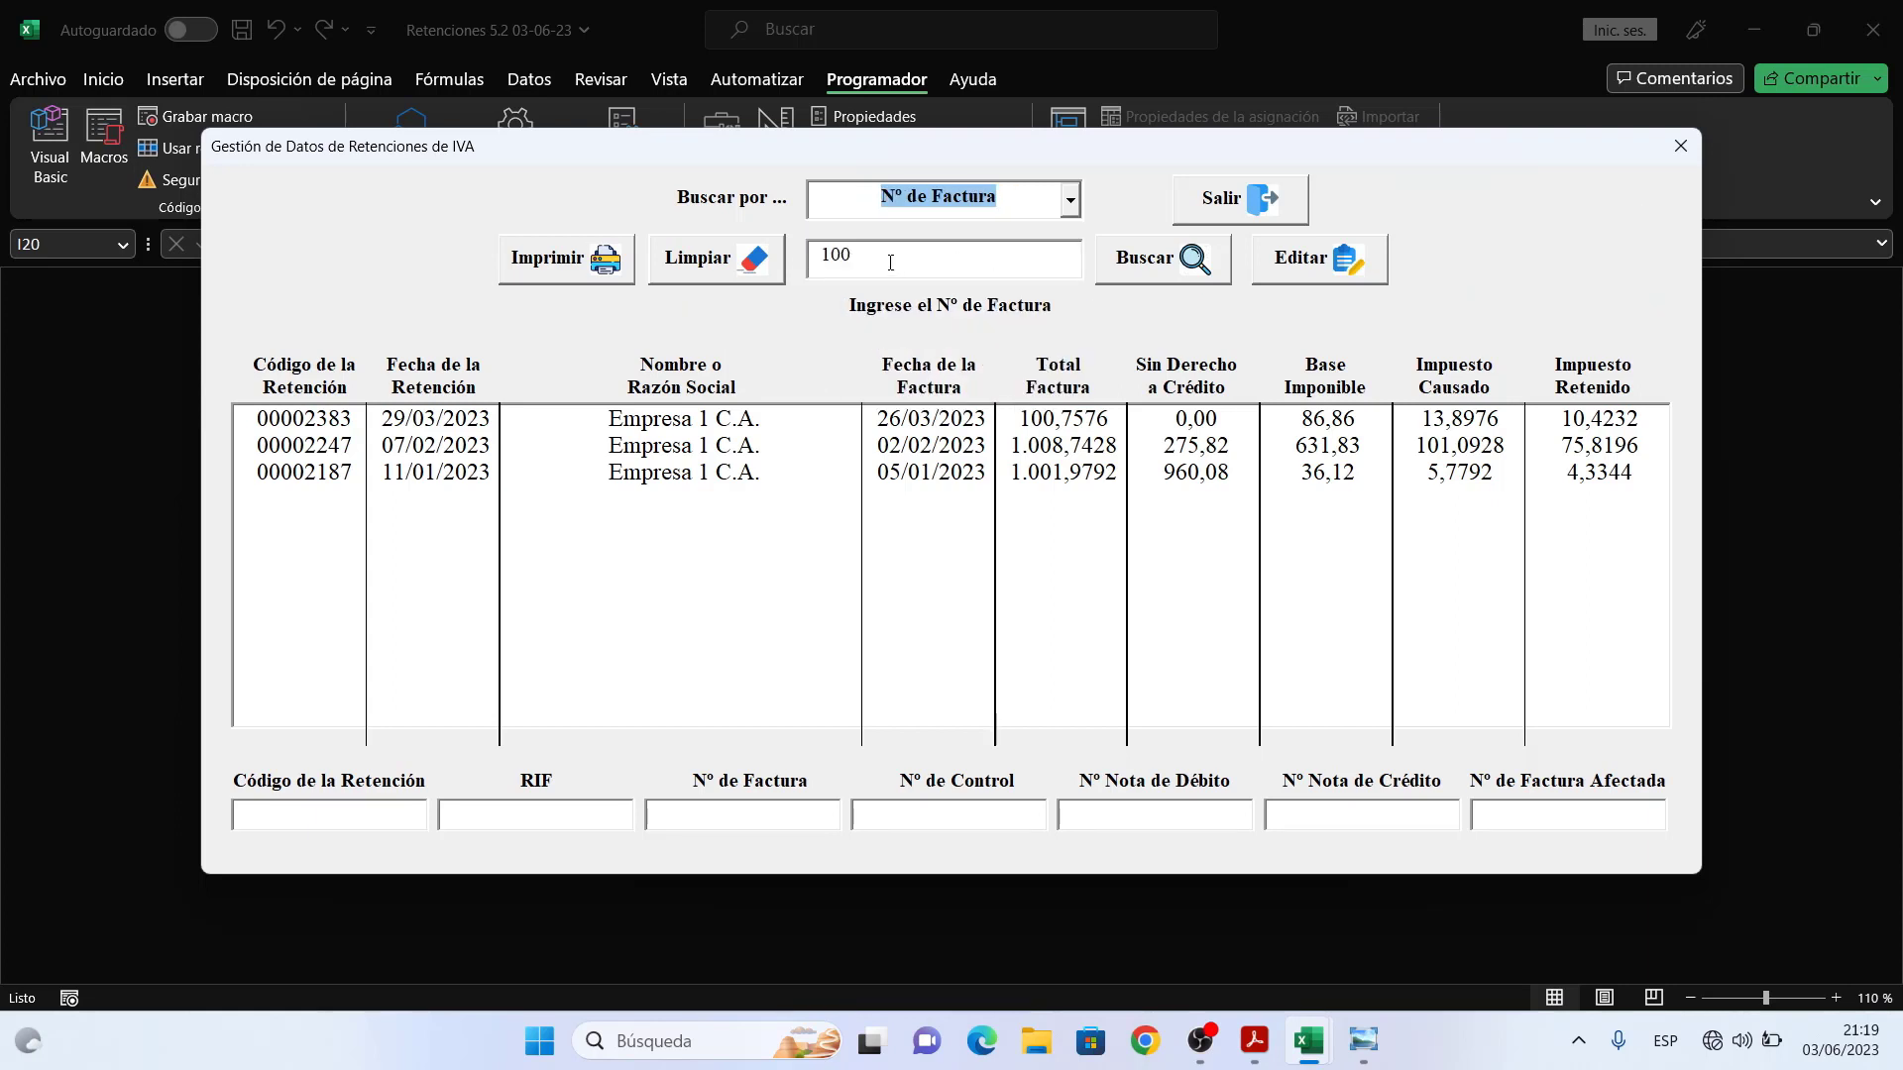
pyautogui.click(1069, 199)
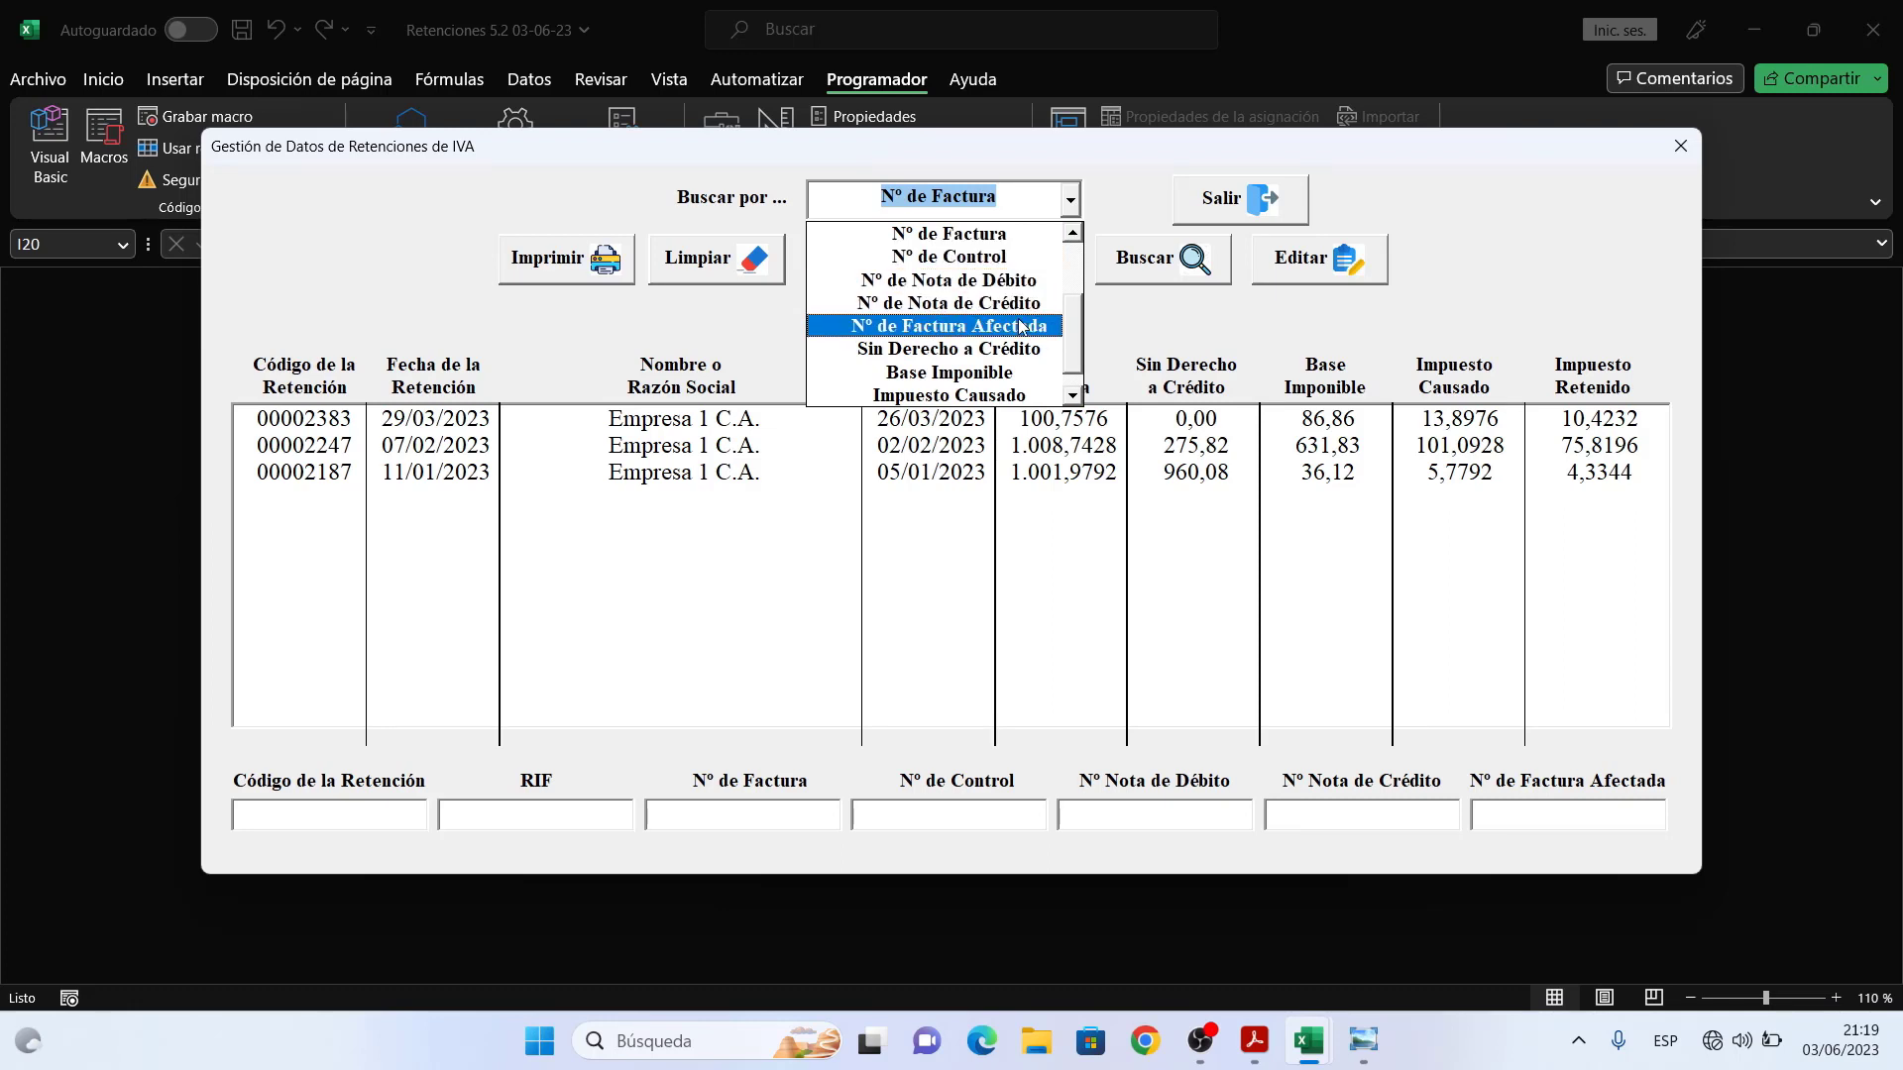
pyautogui.click(1072, 233)
pyautogui.click(1073, 234)
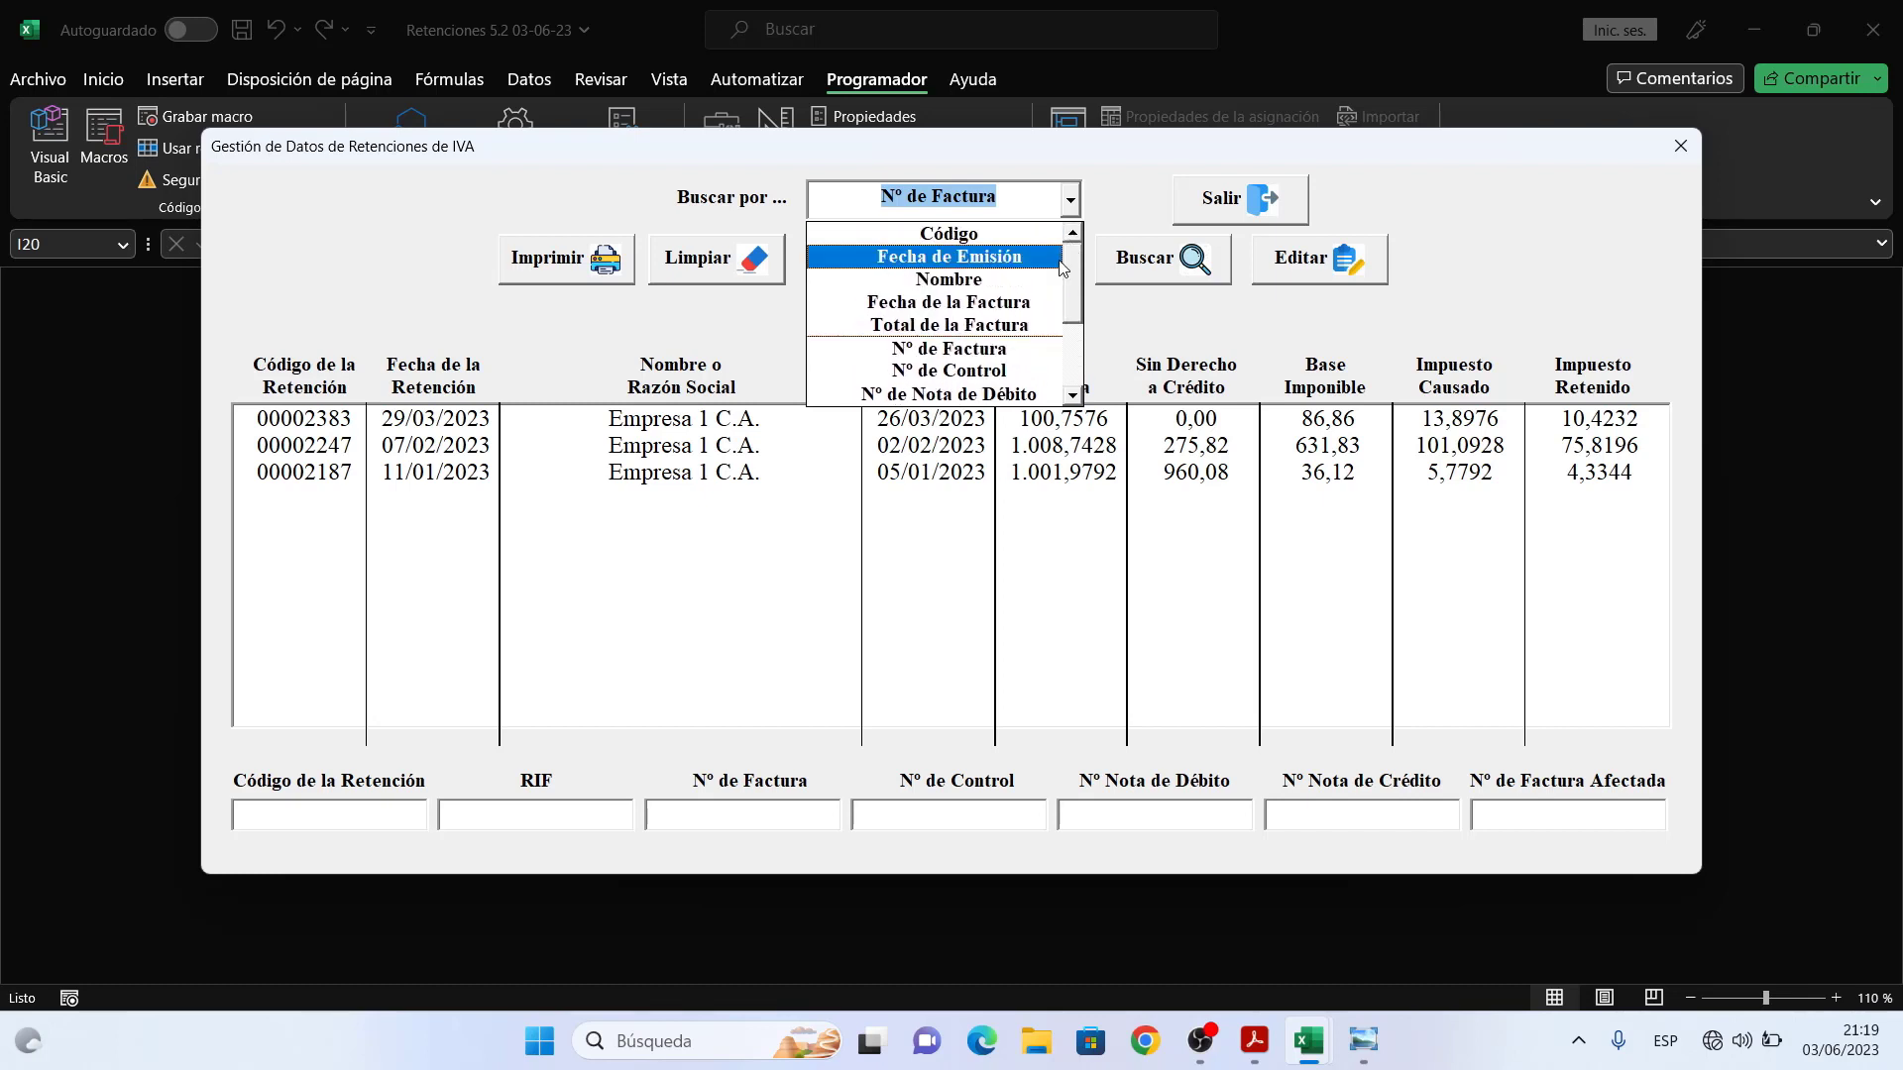
pyautogui.click(1001, 348)
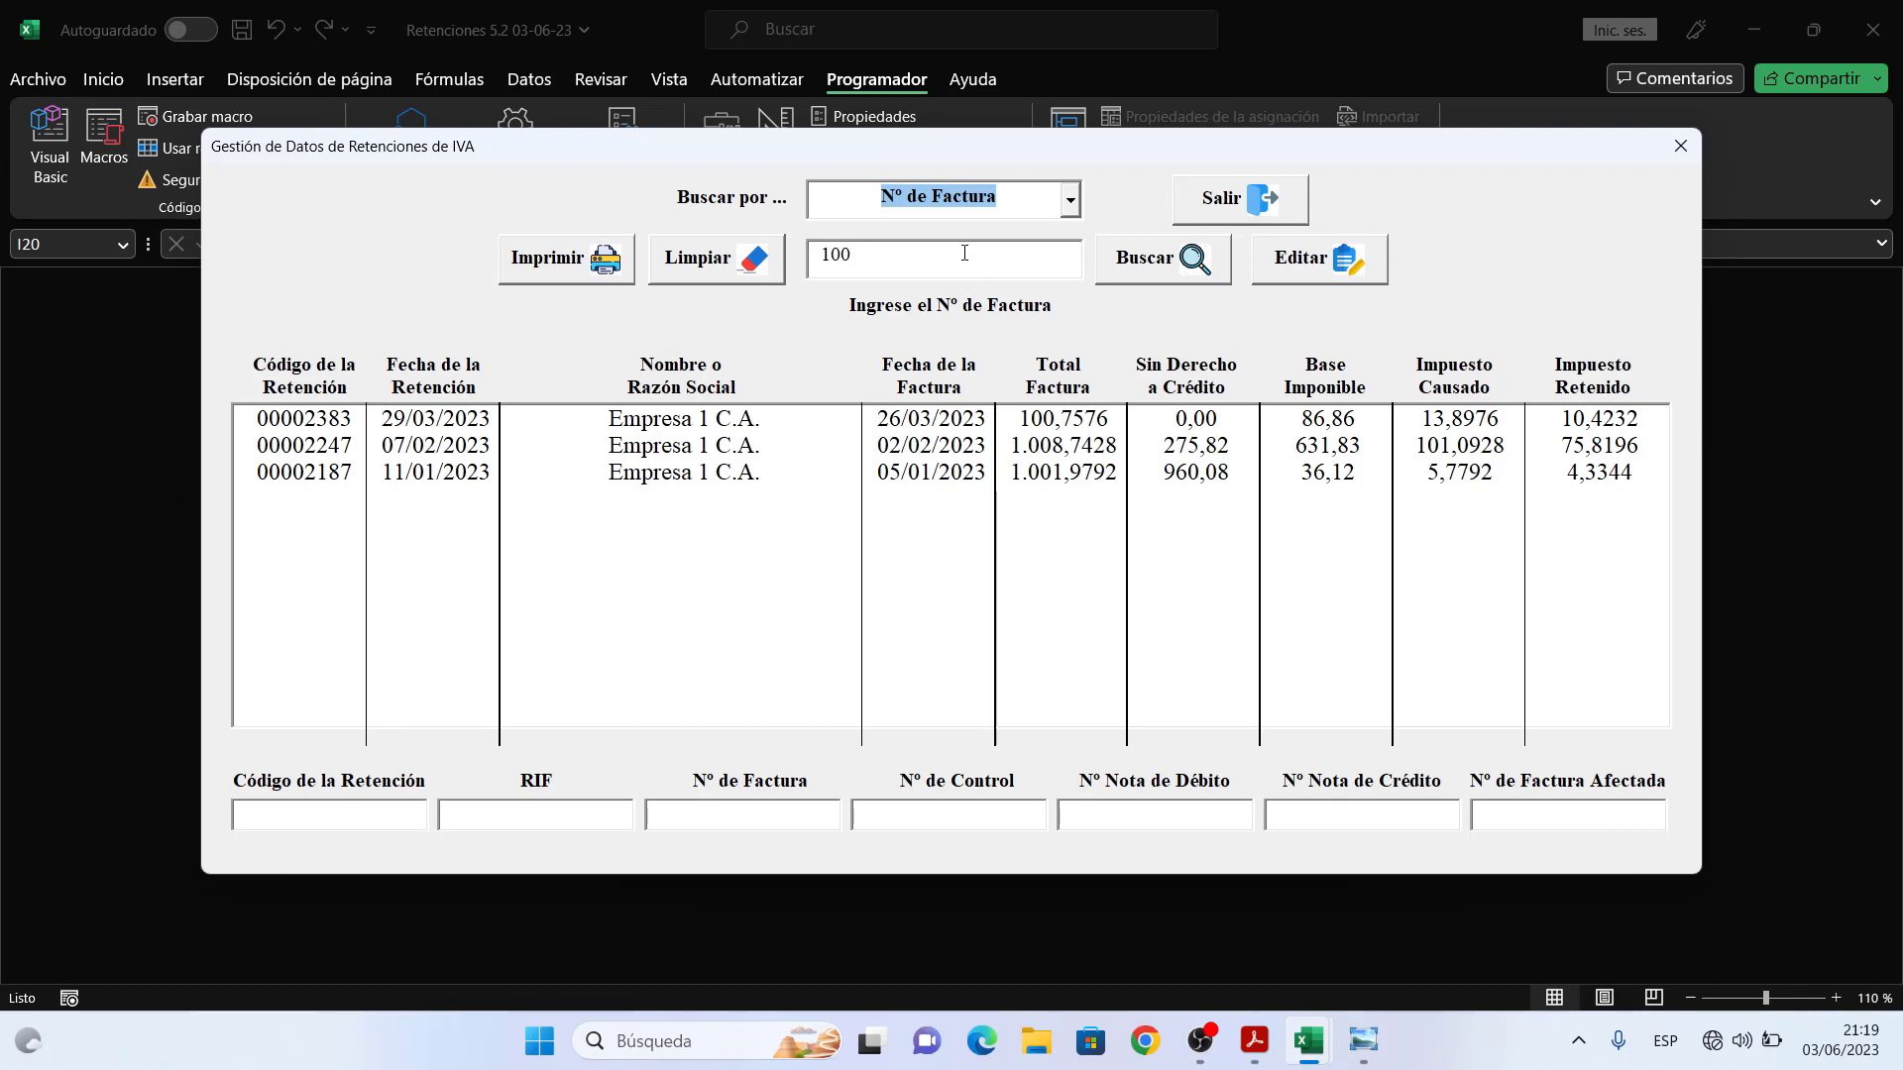
pyautogui.click(860, 263)
pyautogui.doubleClick(860, 263)
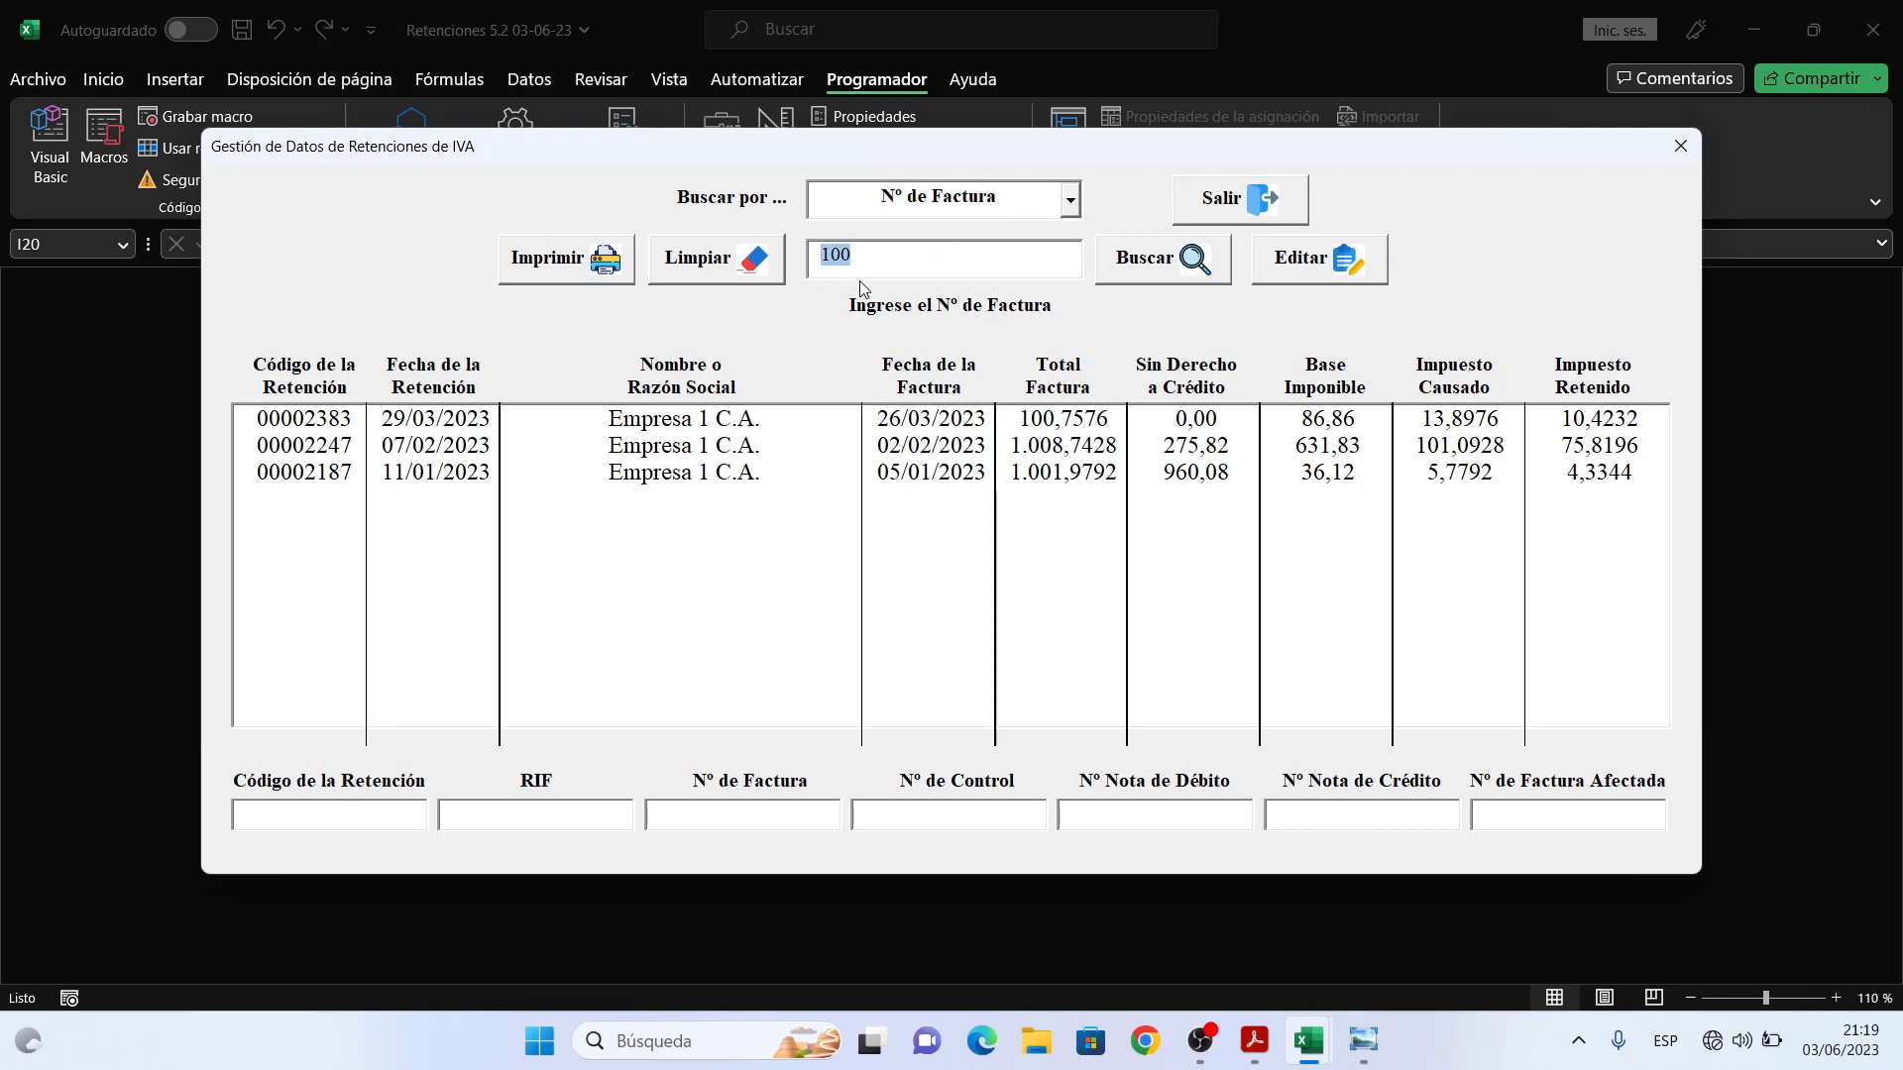
# - Search invoice numbers for 'a' and review retentions 00002473, 00002471 and 00002468
pyautogui.write('a')
pyautogui.click(1168, 275)
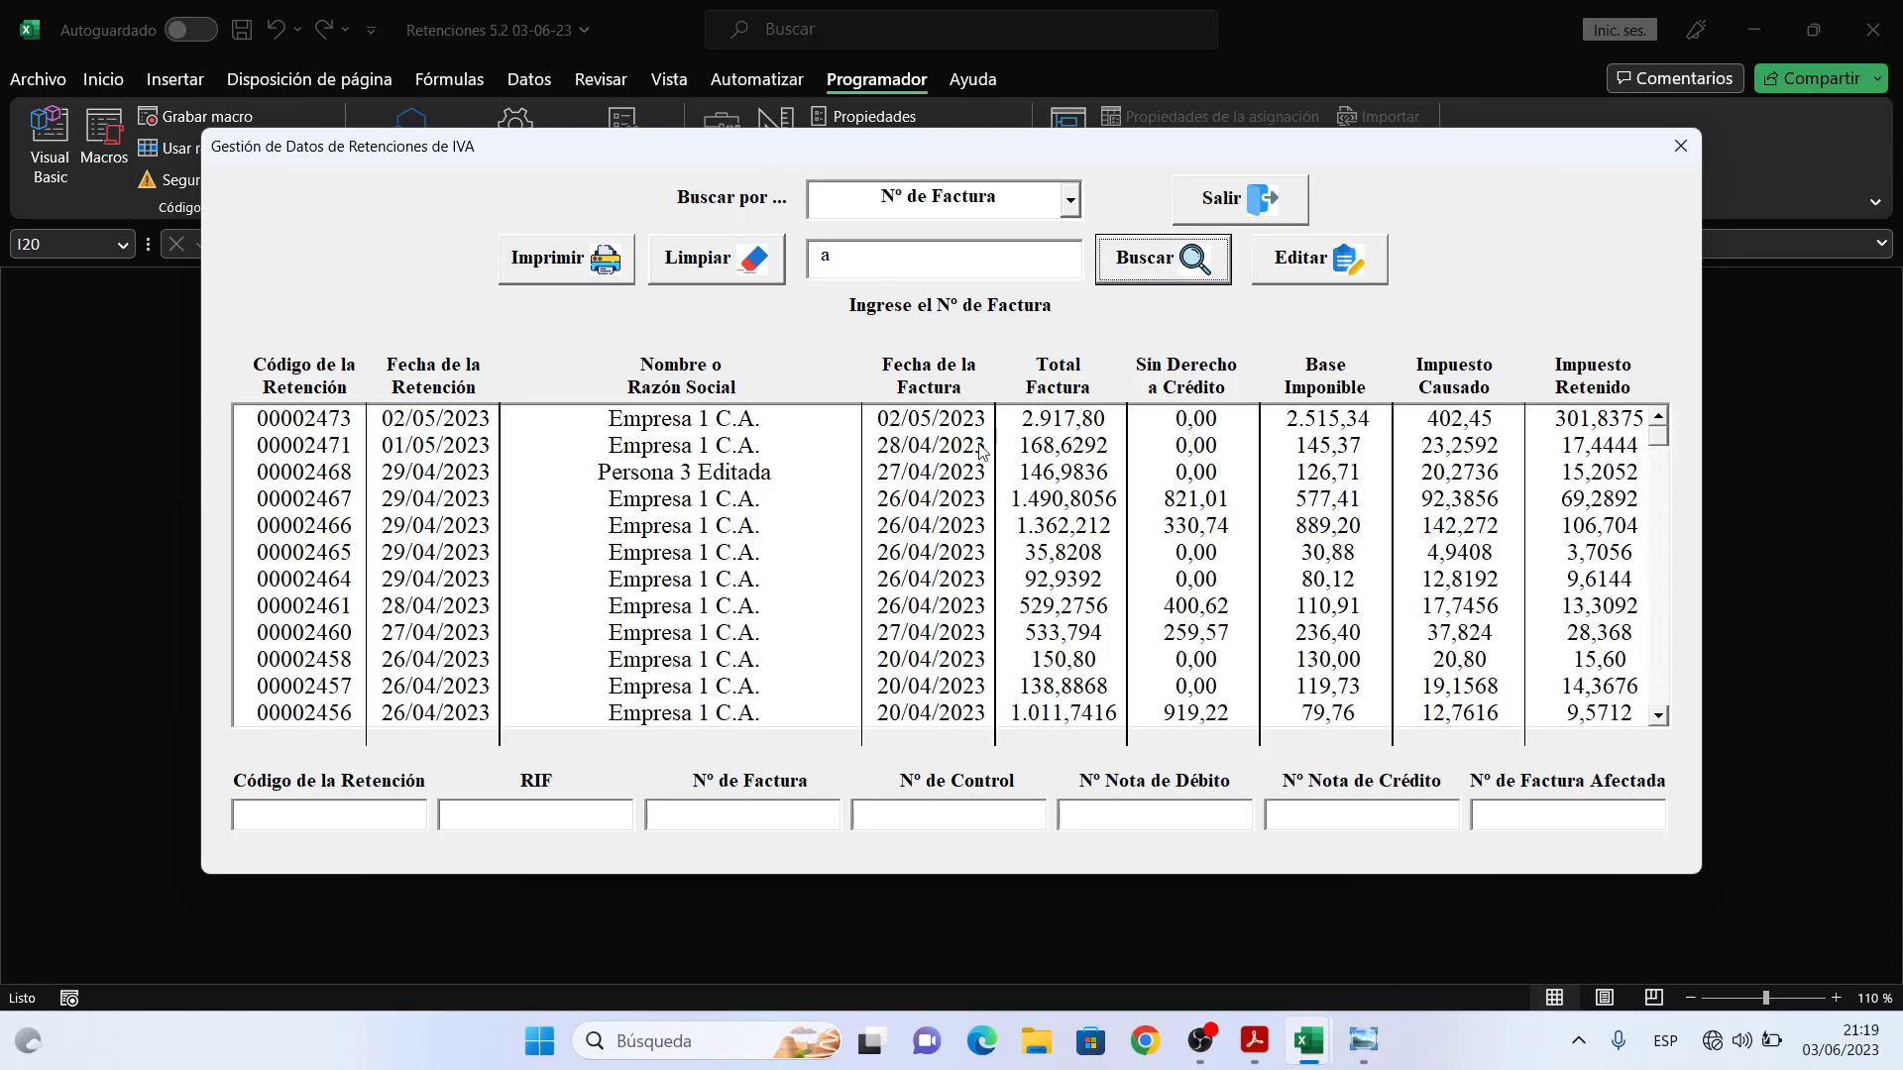
pyautogui.click(944, 424)
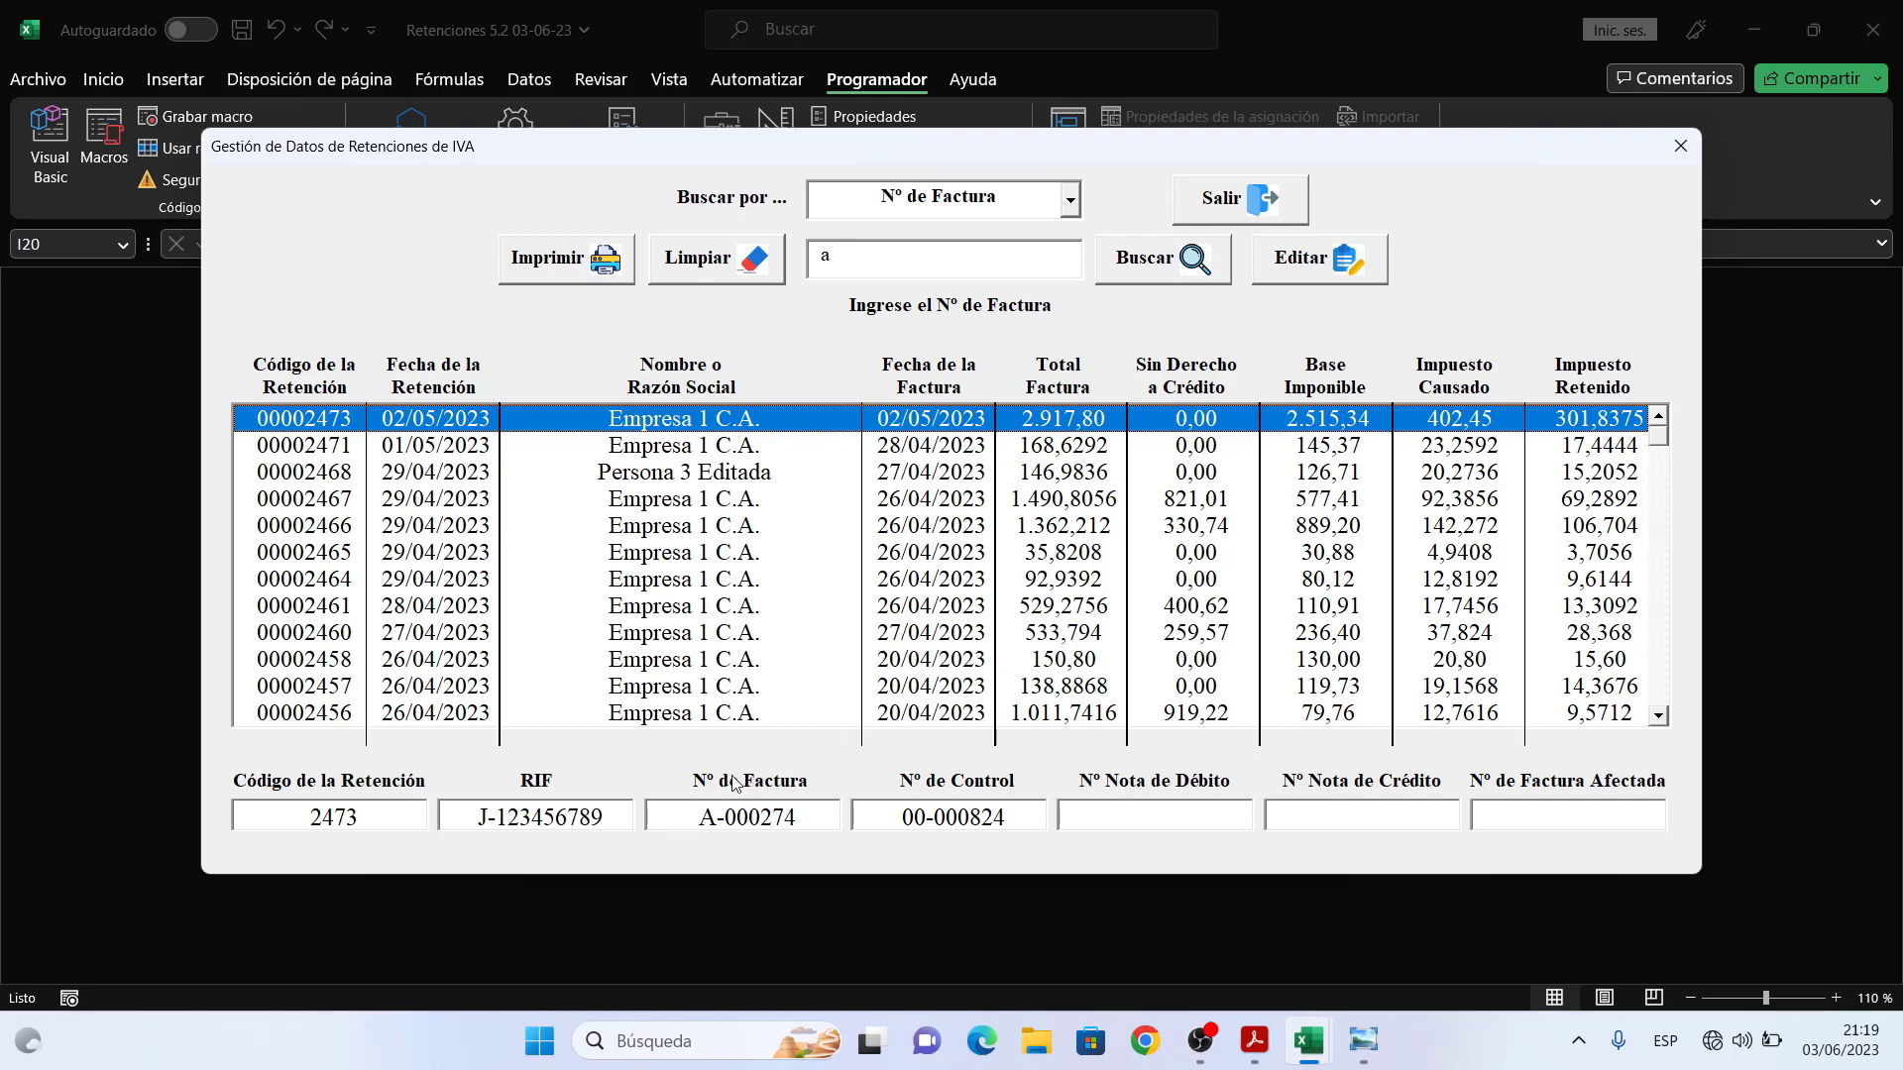
pyautogui.click(721, 451)
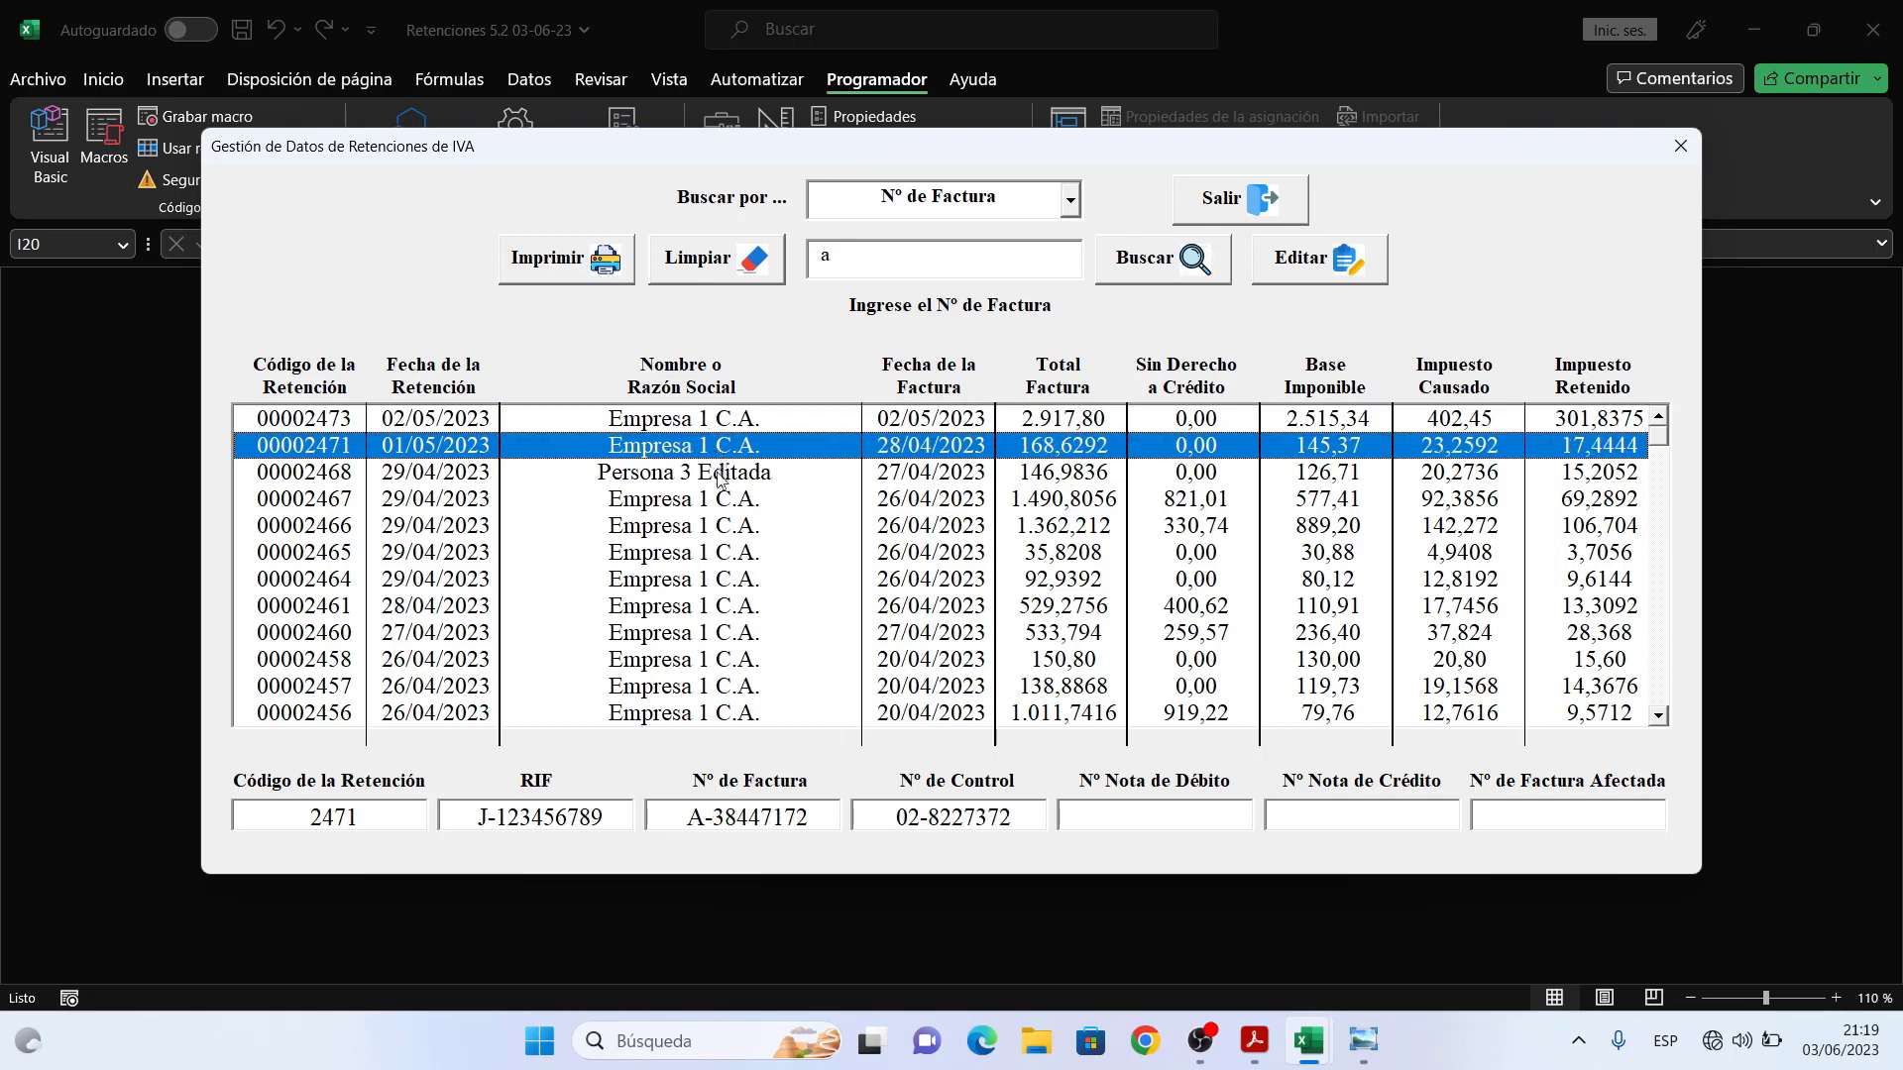
pyautogui.click(720, 475)
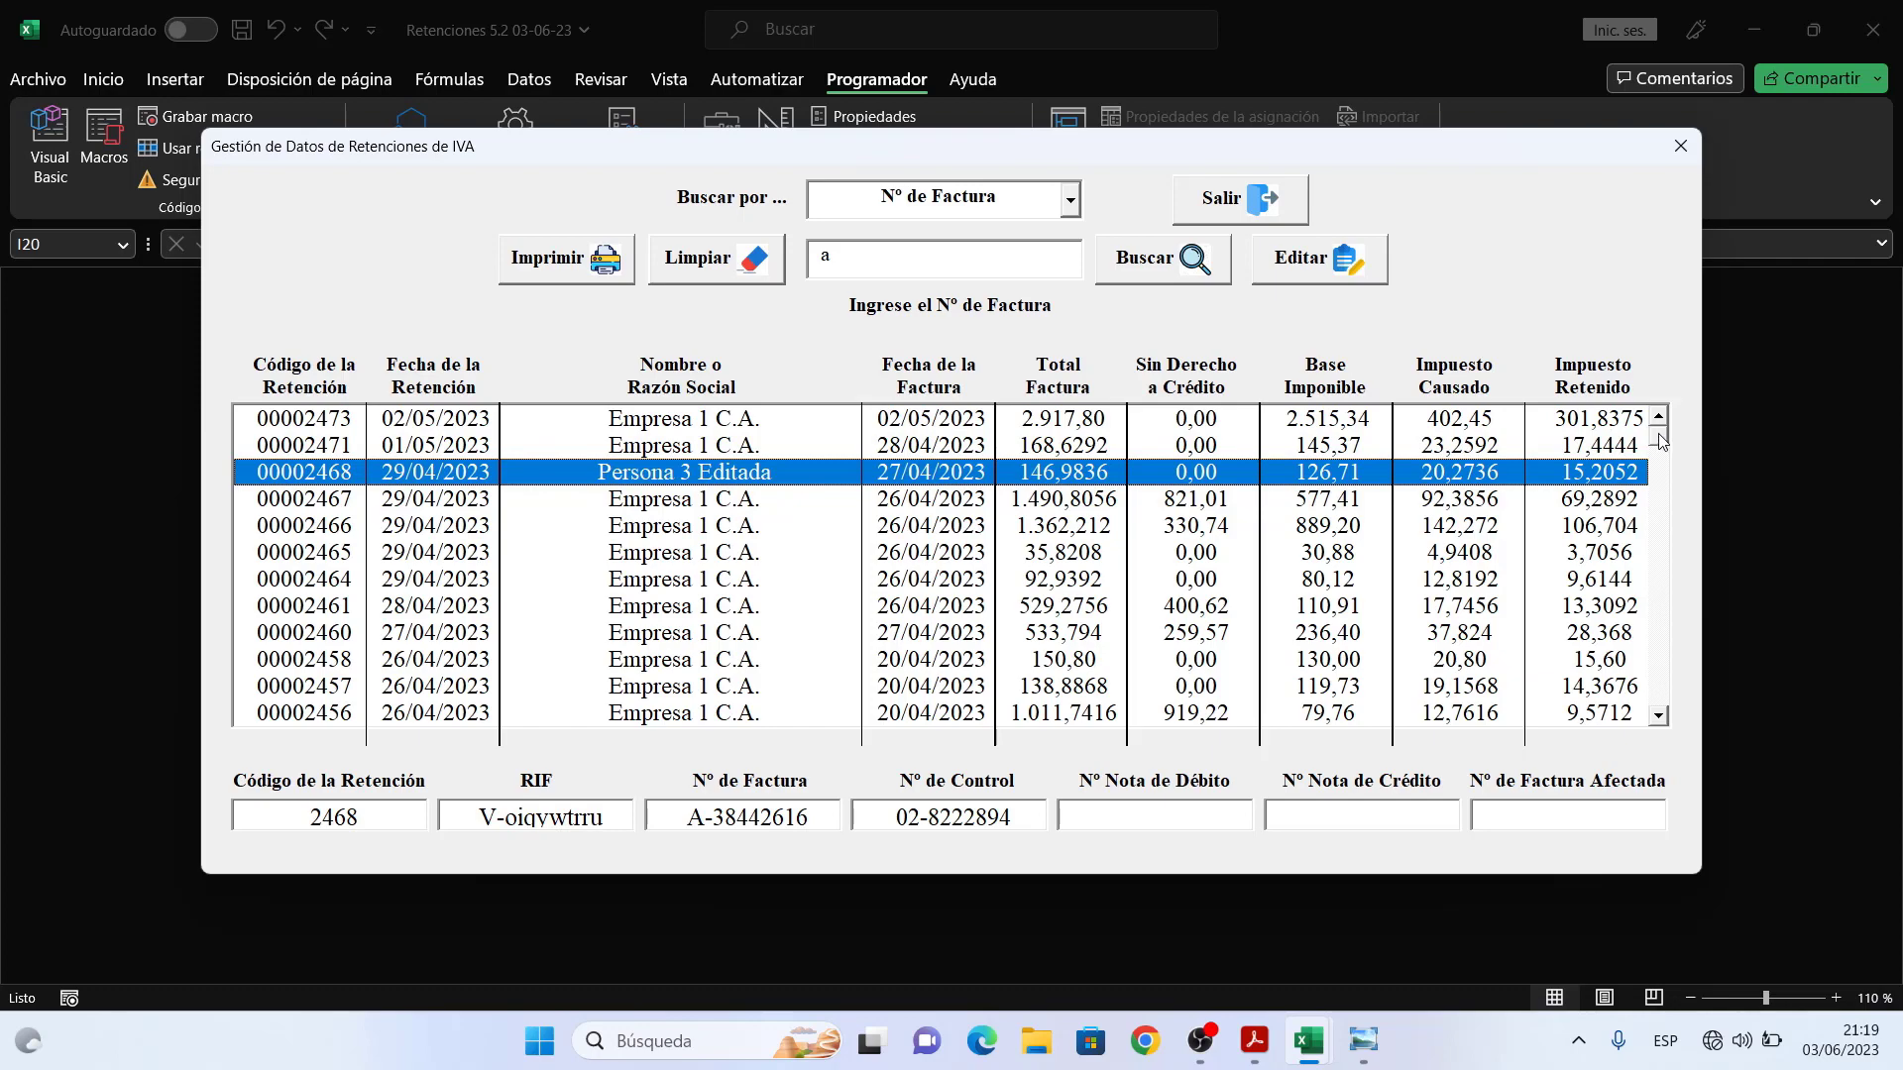
pyautogui.moveTo(1659, 436)
pyautogui.mouseDown()
pyautogui.moveTo(1668, 699)
pyautogui.moveTo(1665, 439)
pyautogui.mouseUp()
pyautogui.click(1070, 203)
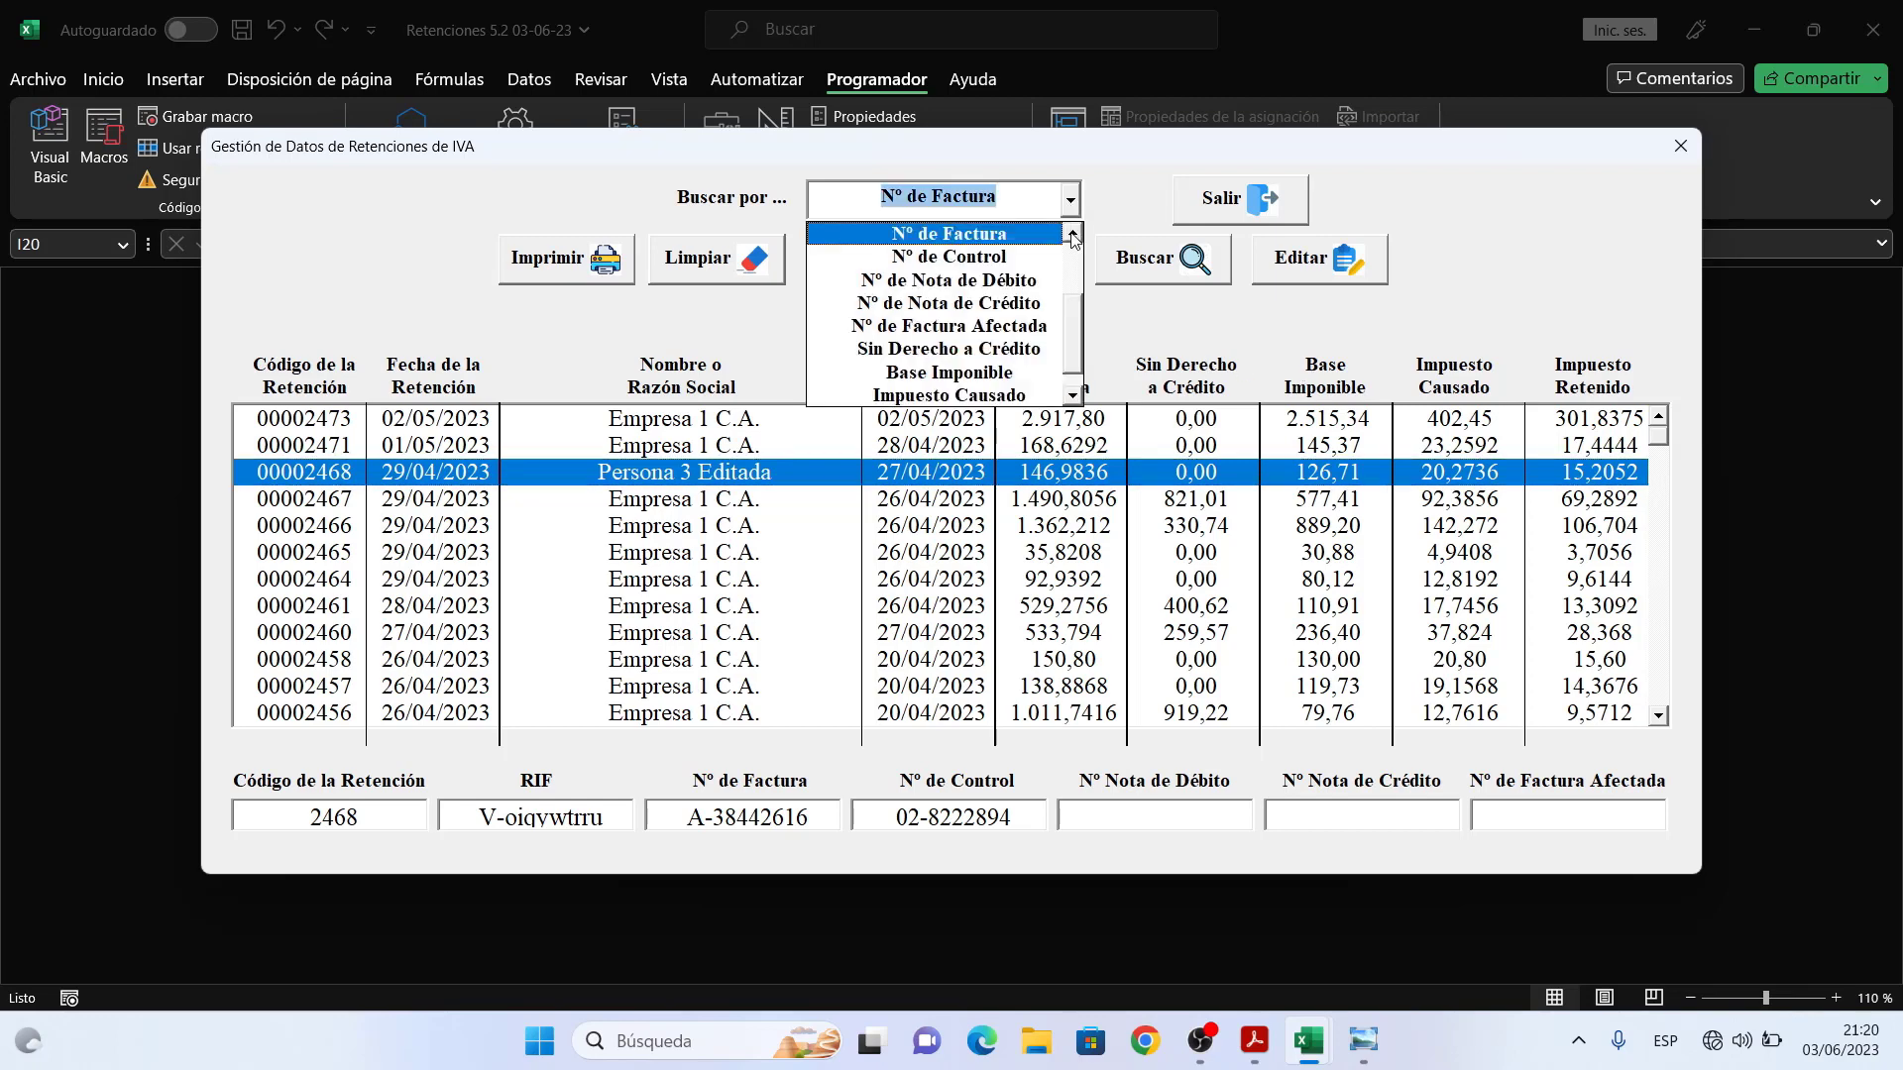
pyautogui.click(1072, 234)
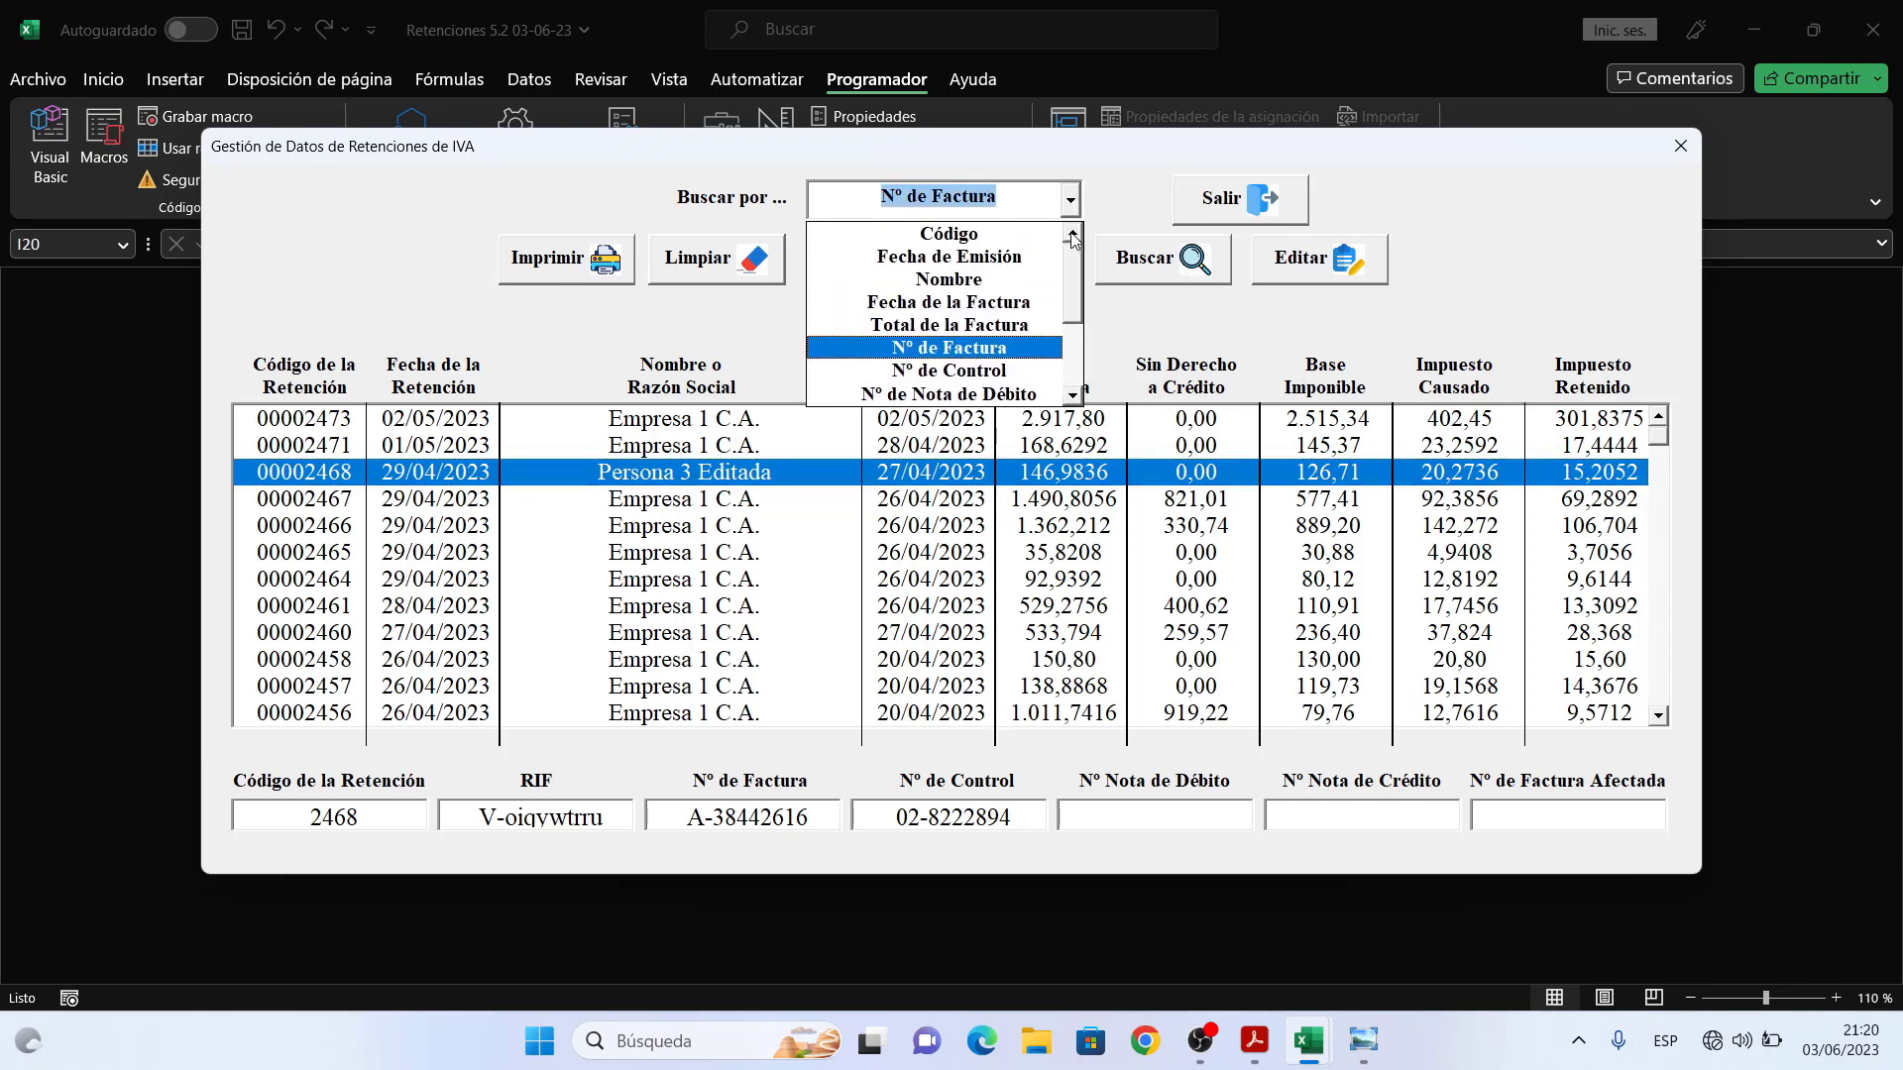
pyautogui.click(1112, 198)
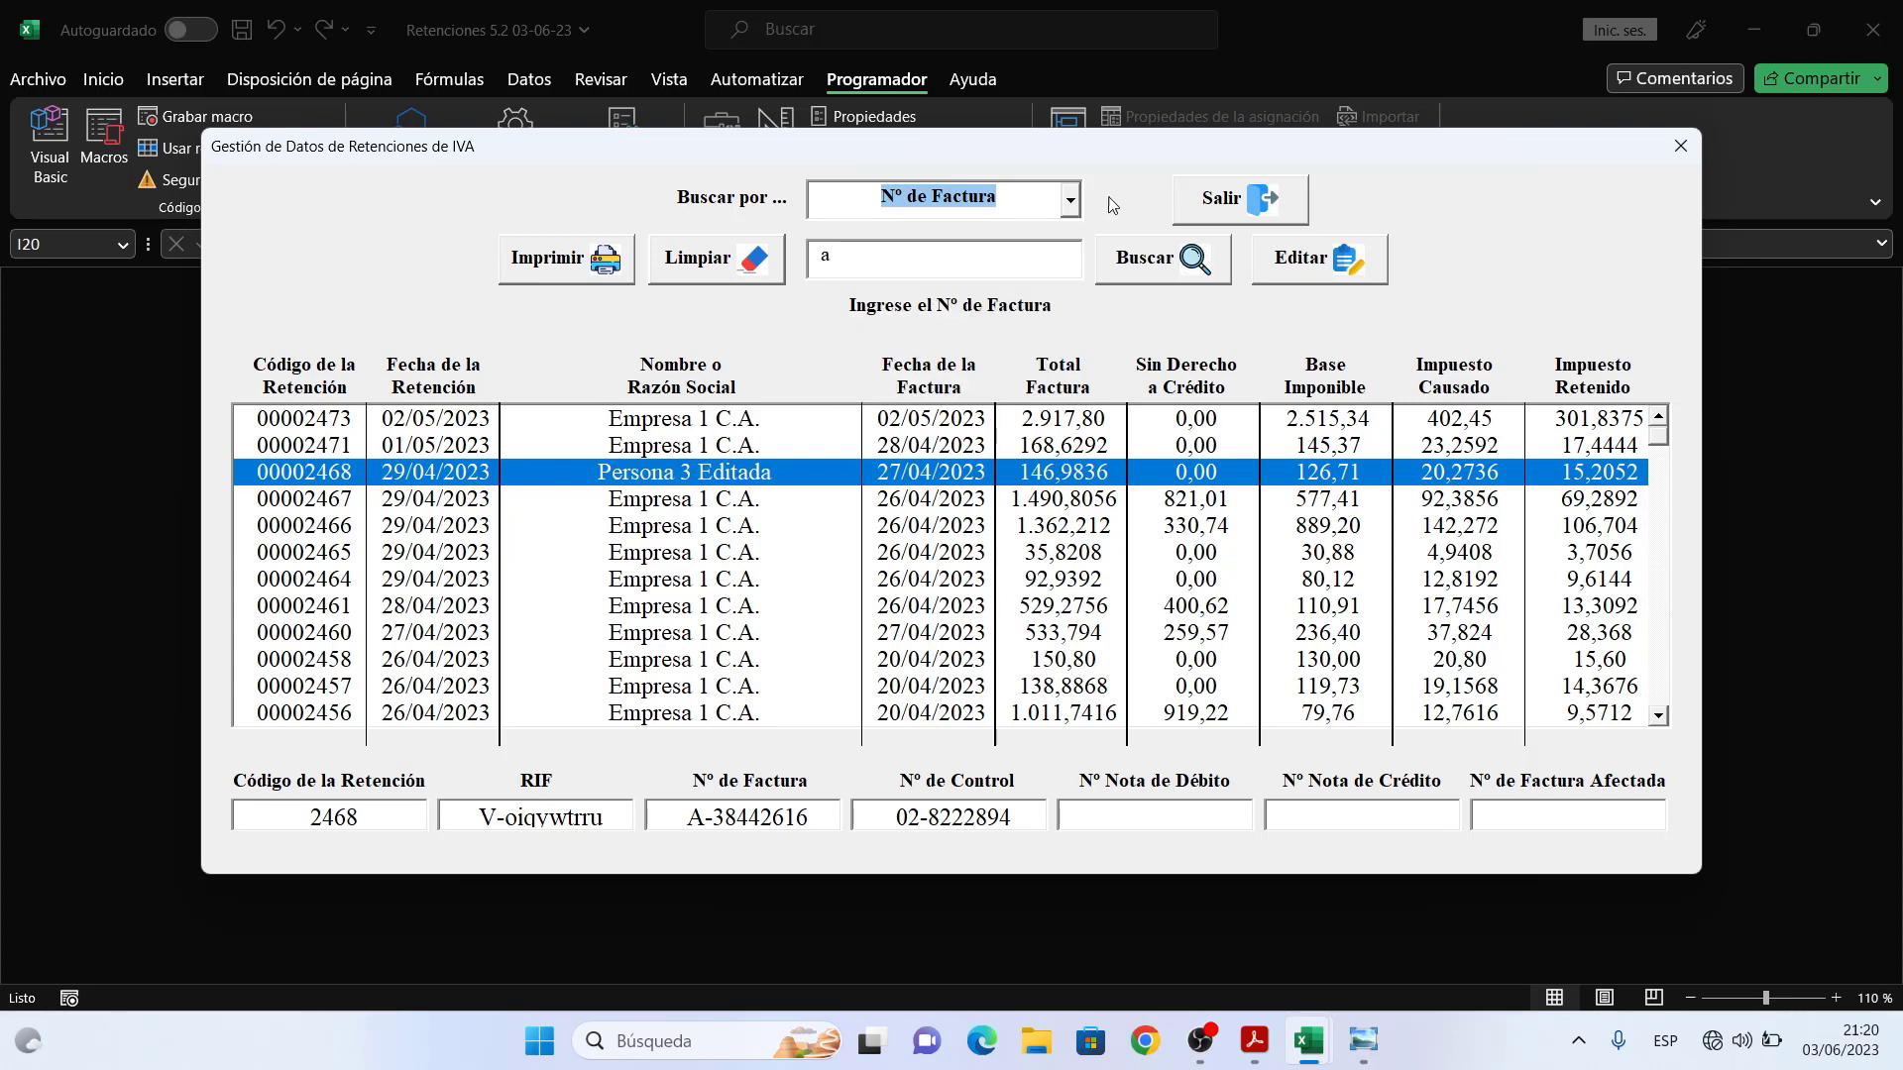
# - Reset the search and open retention 00002480 in the Editar Retención de IVA form
pyautogui.click(732, 263)
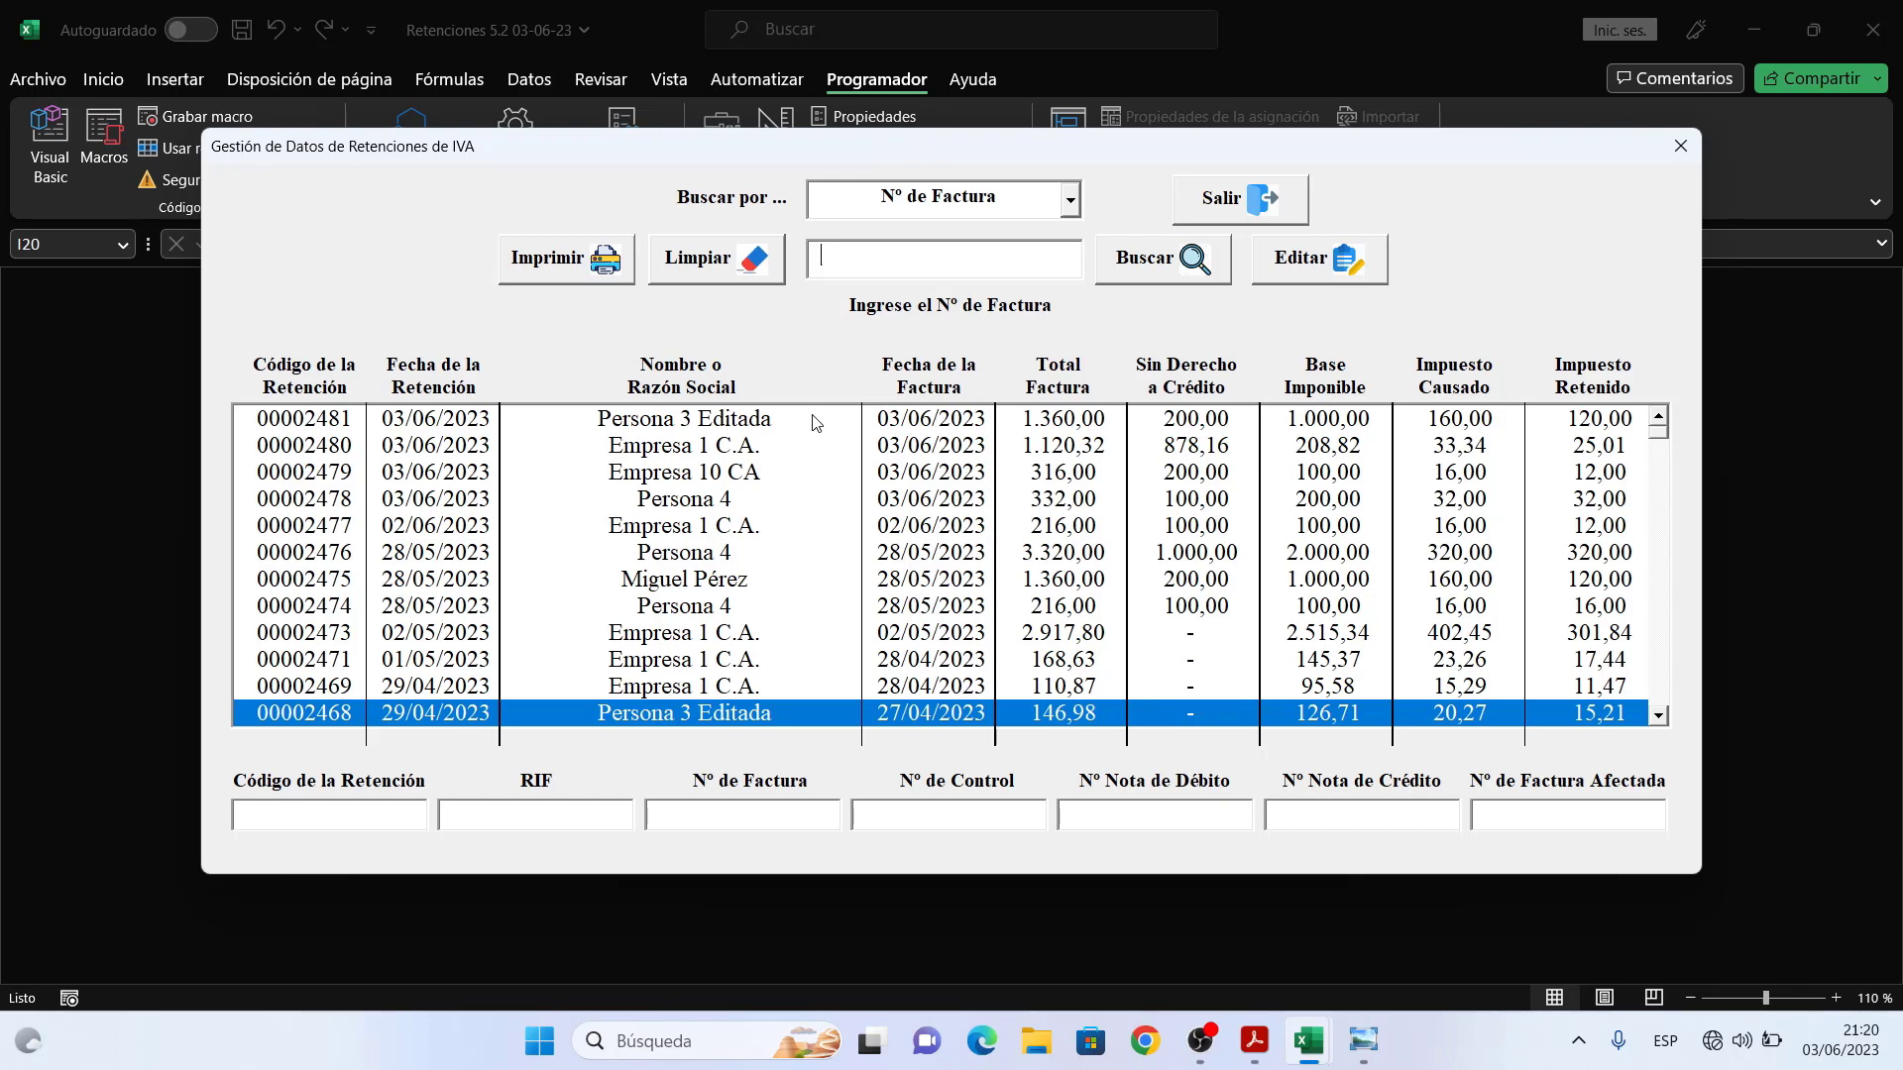
pyautogui.click(815, 423)
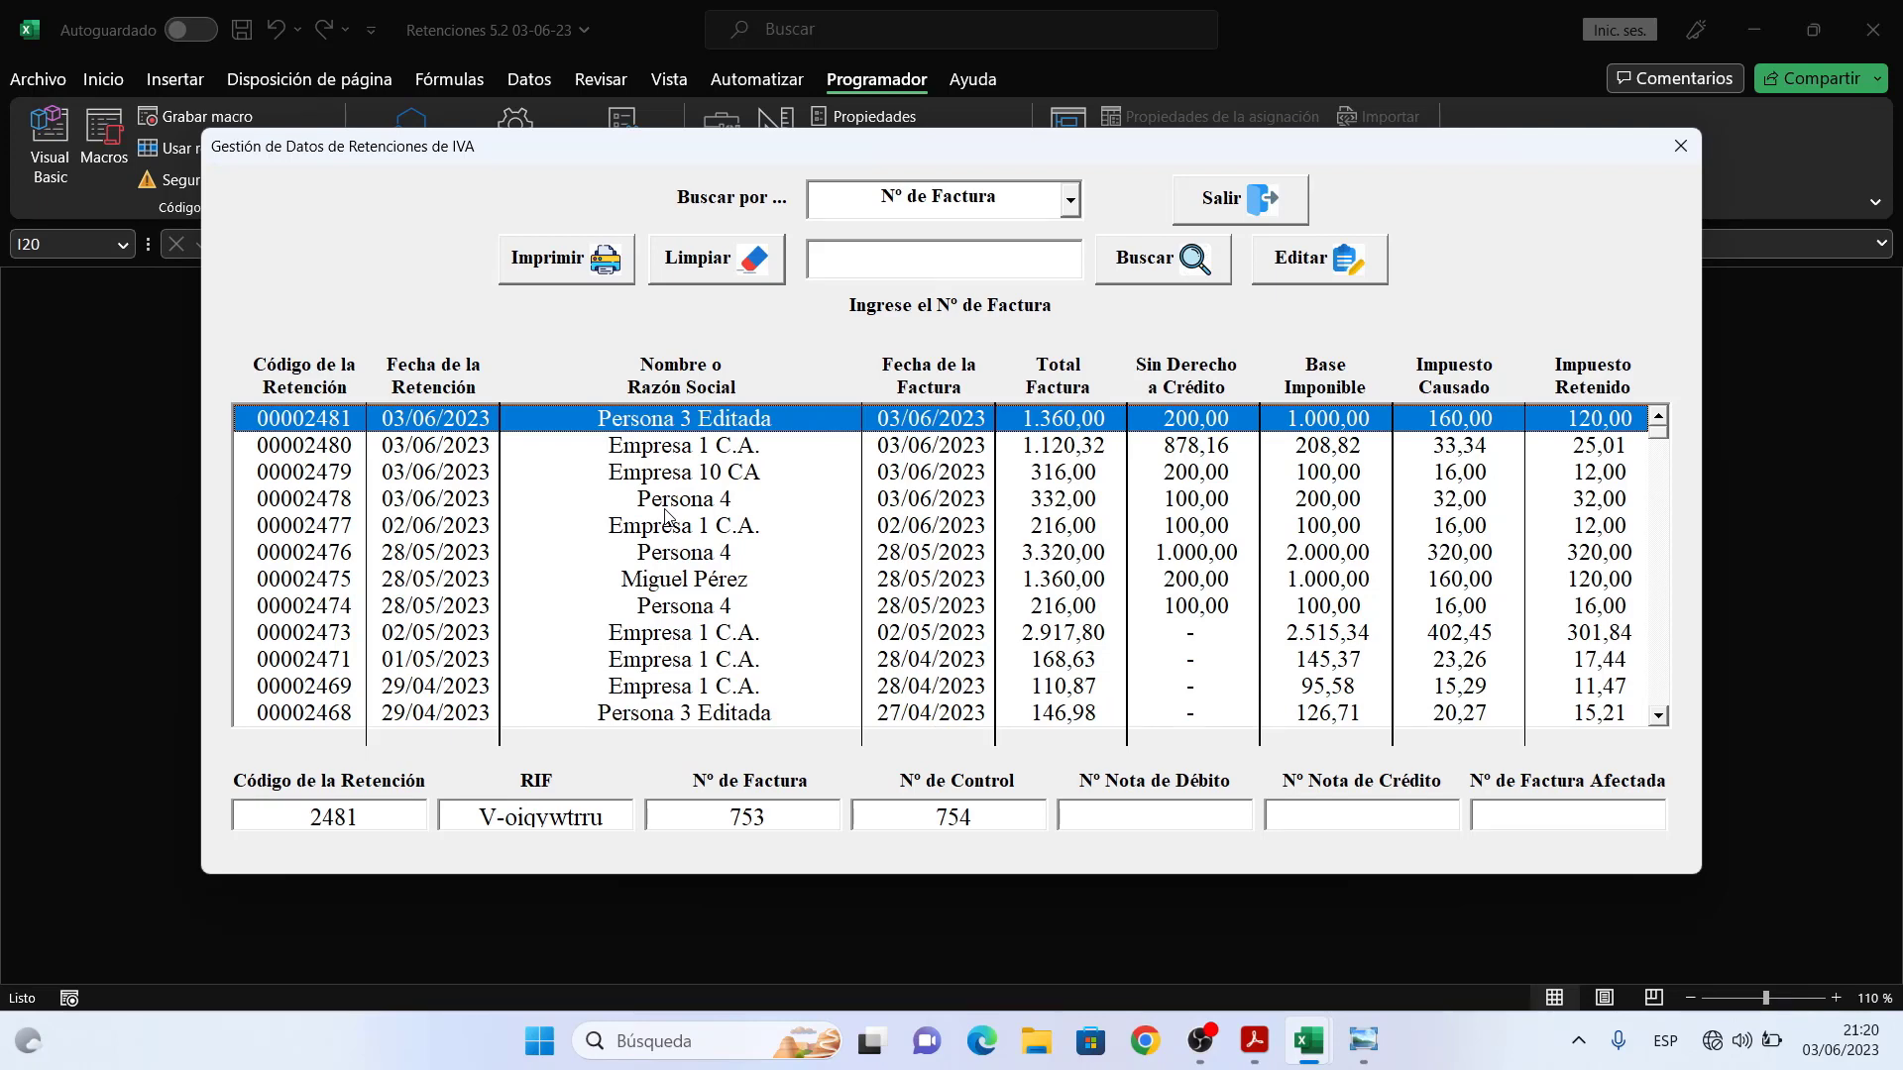
pyautogui.click(752, 452)
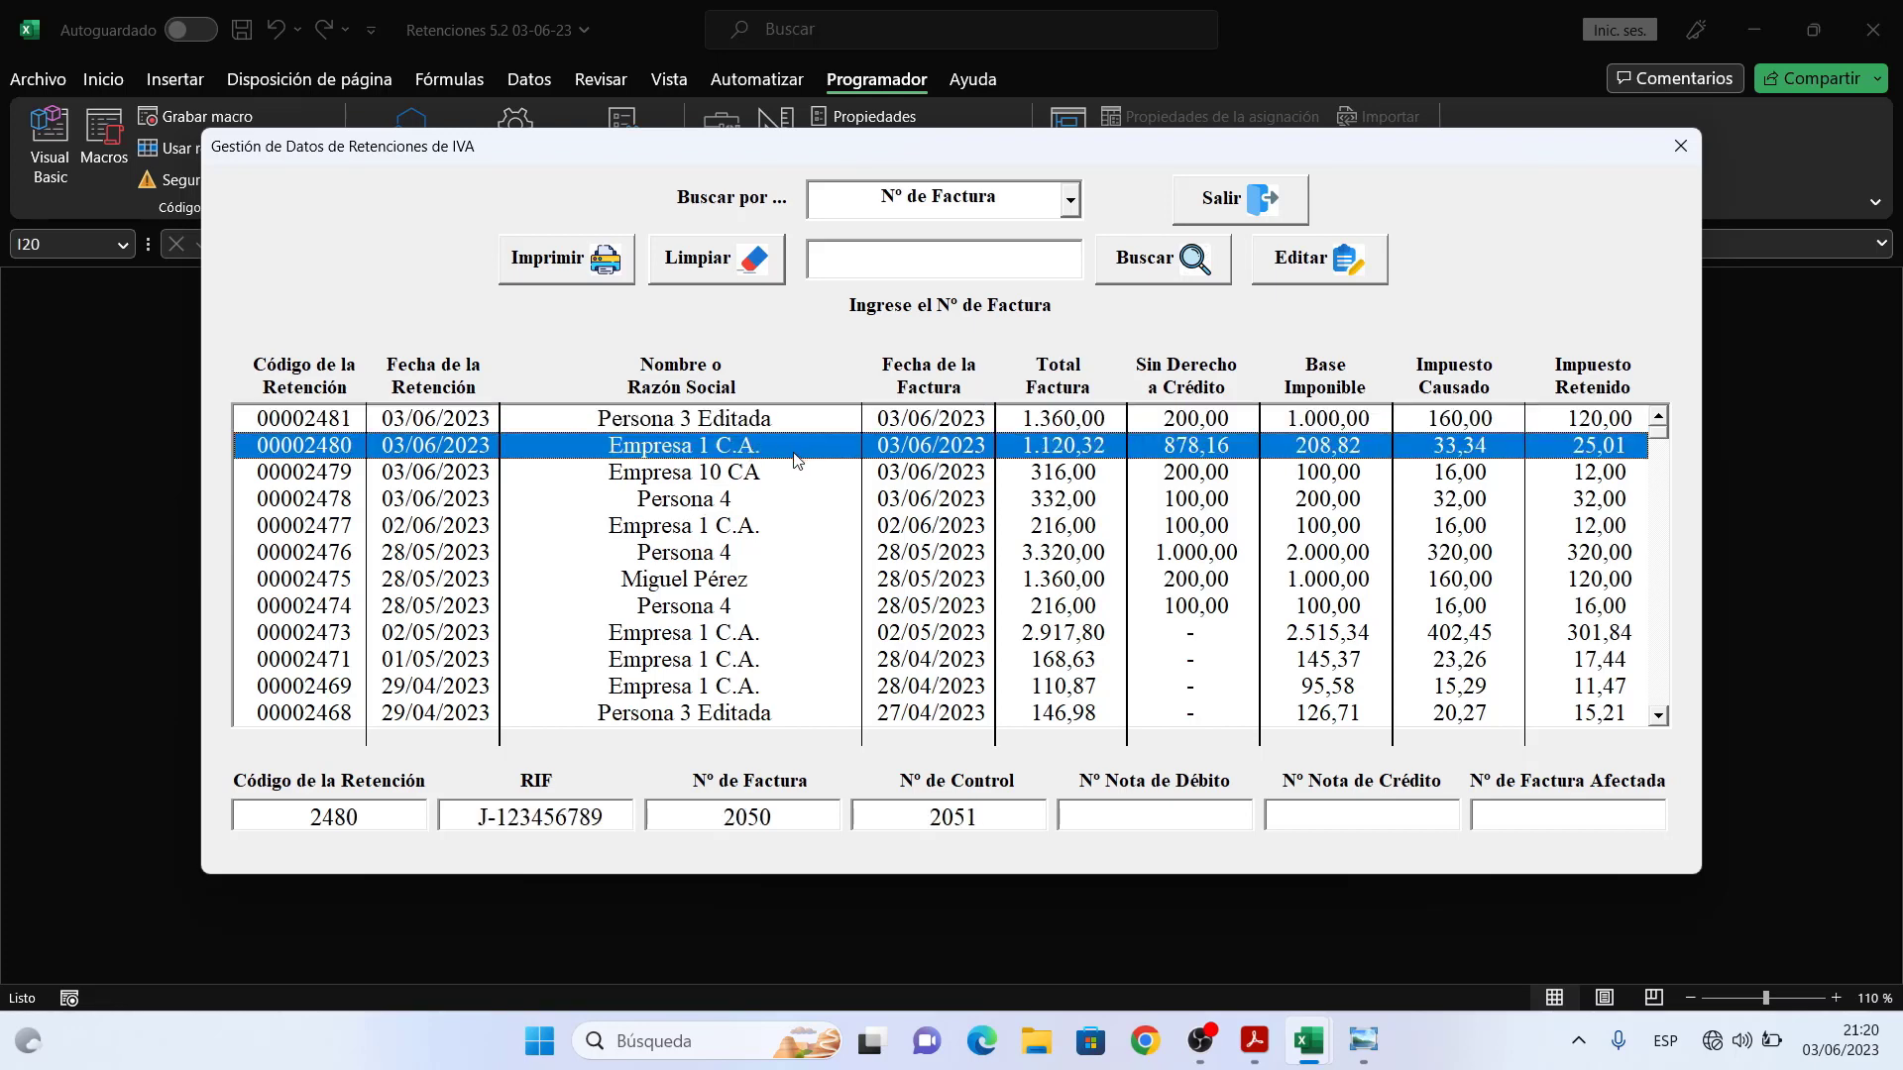
pyautogui.click(1338, 278)
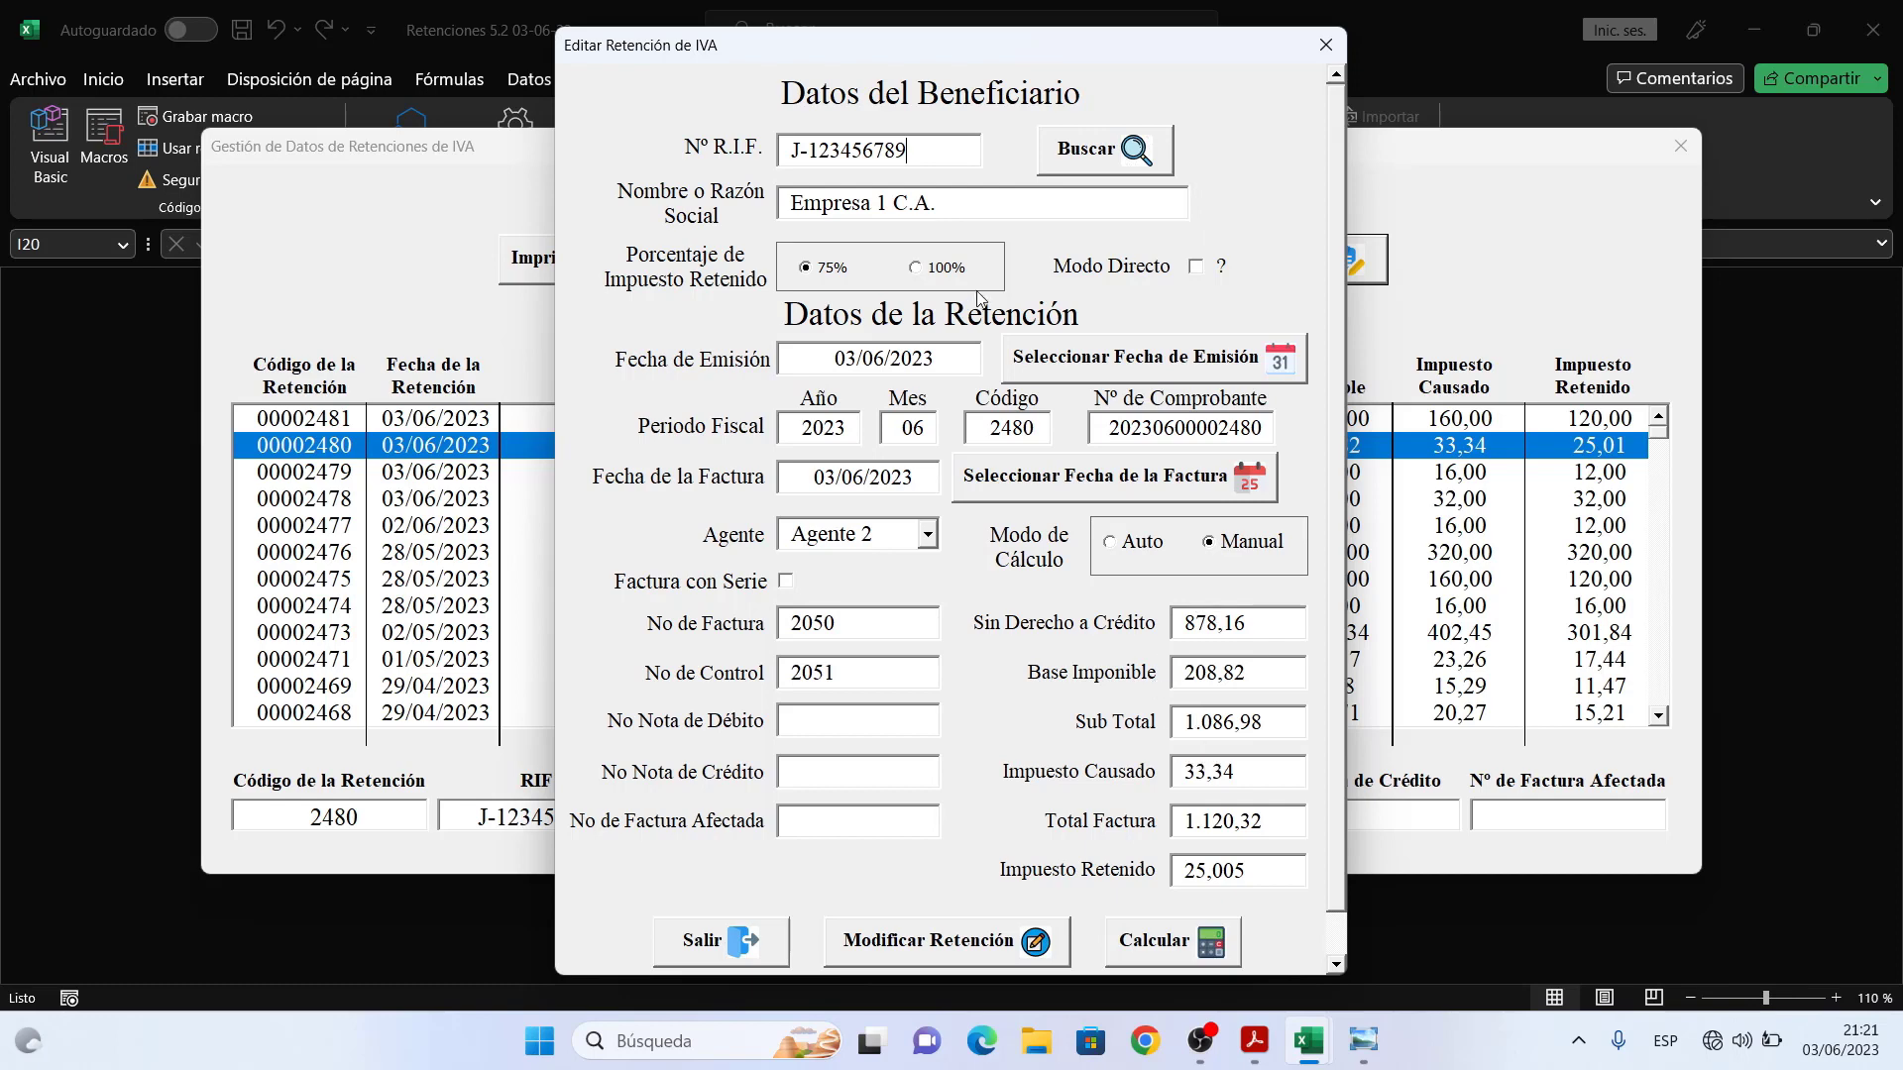
# - Pick Empresa 10 CA from the provider lookup as the new beneficiary
pyautogui.click(1098, 150)
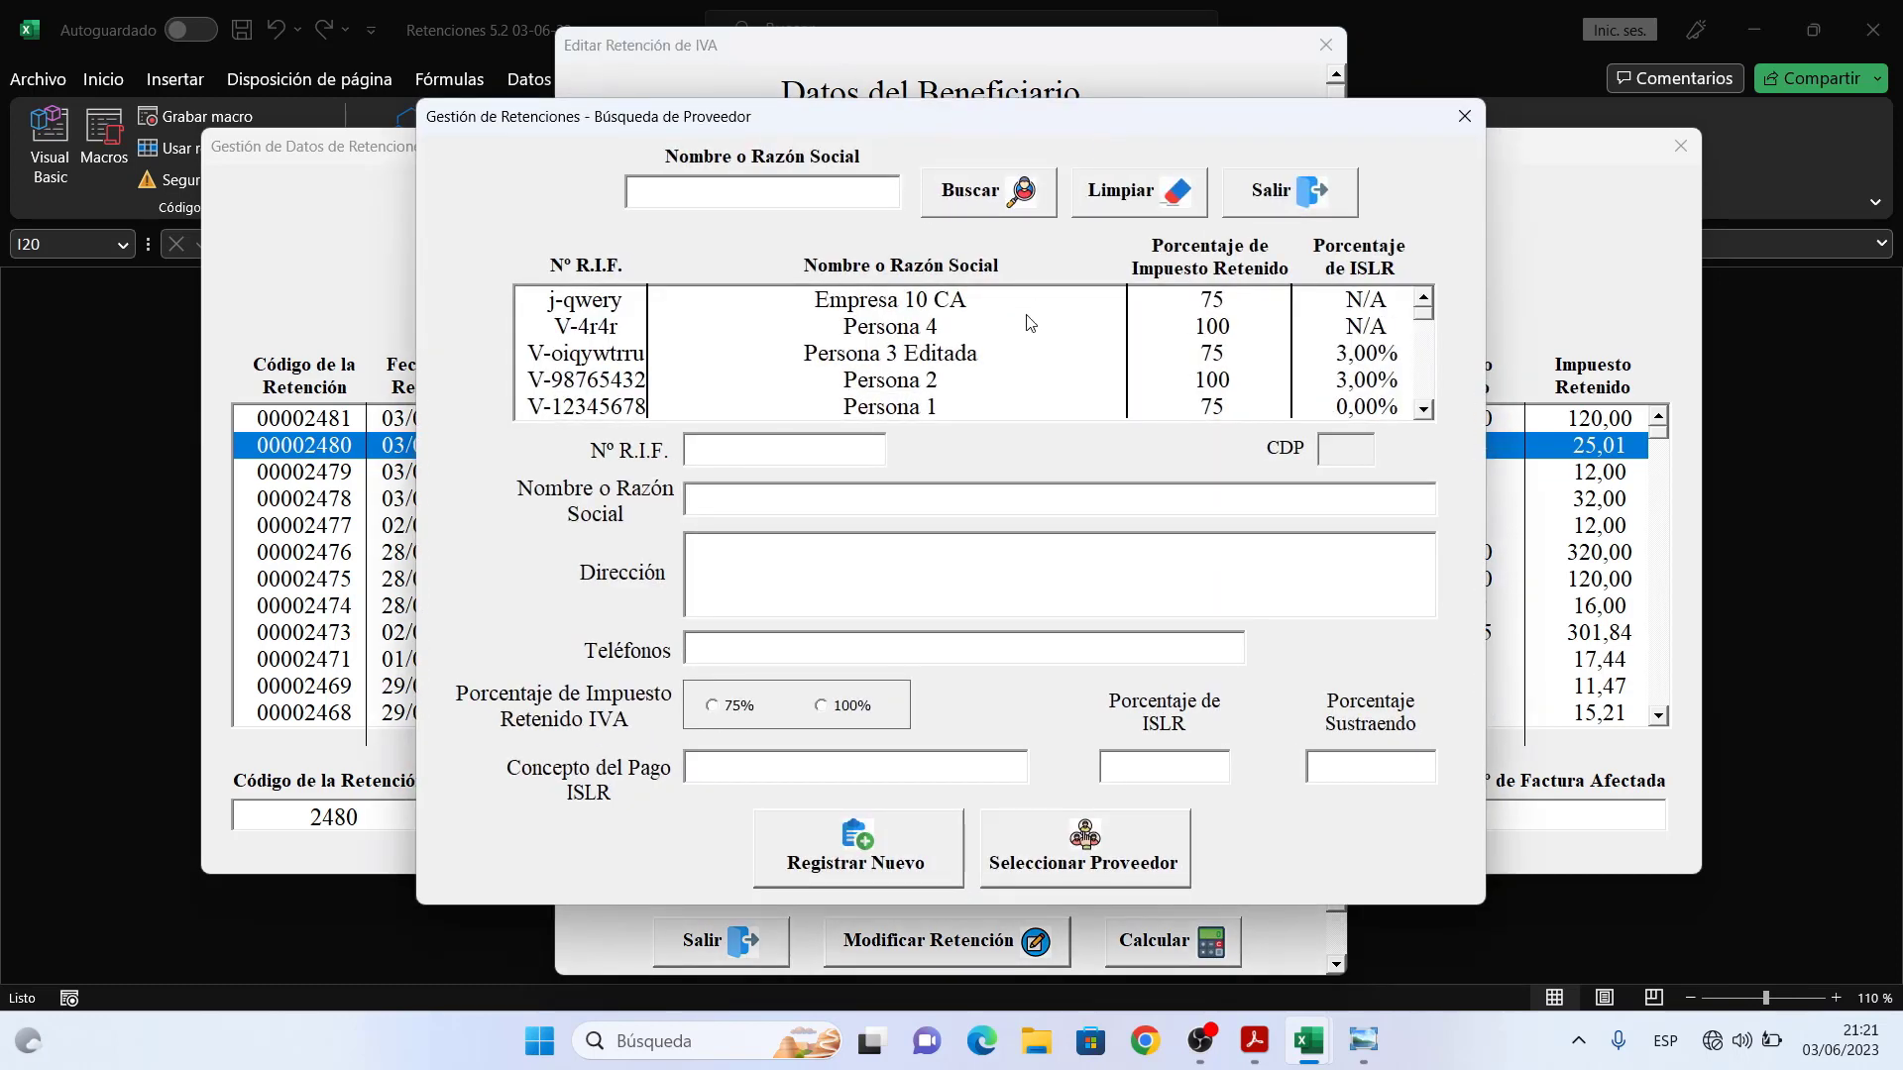
pyautogui.click(991, 310)
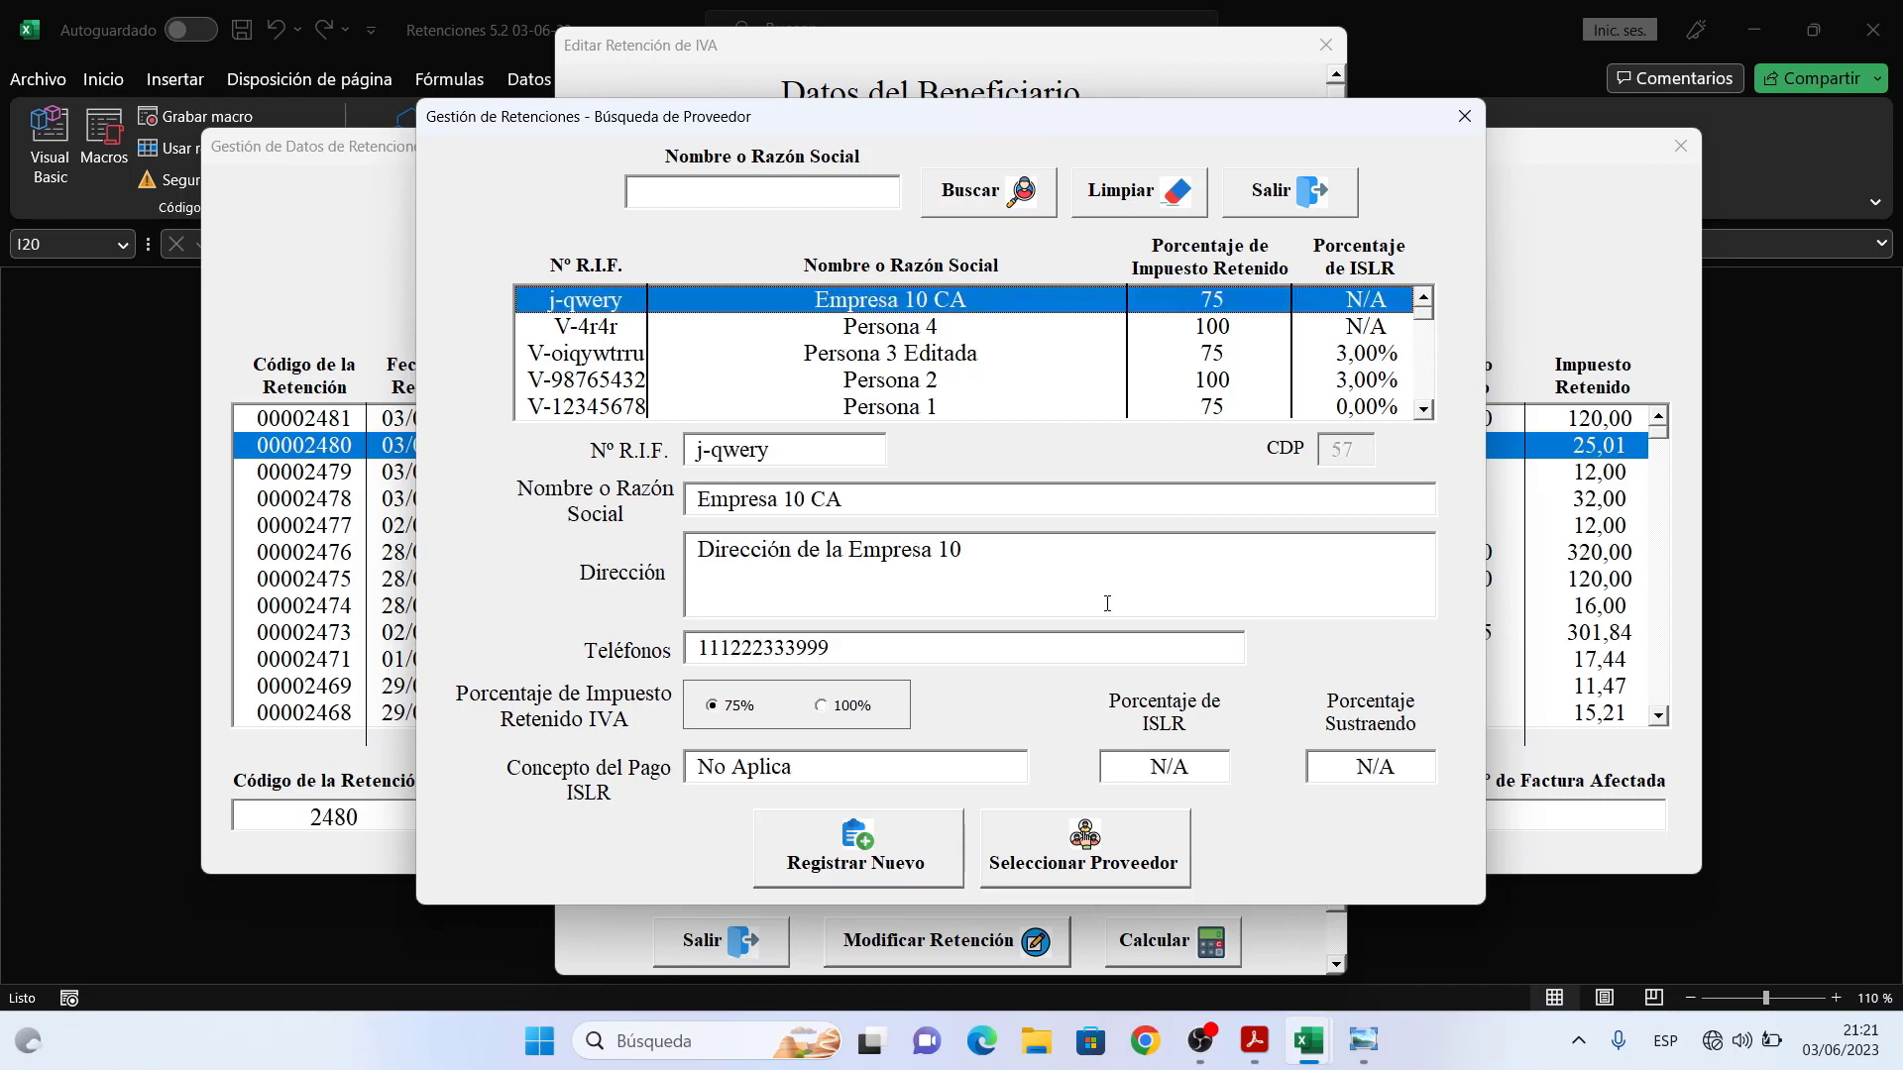
pyautogui.click(1116, 862)
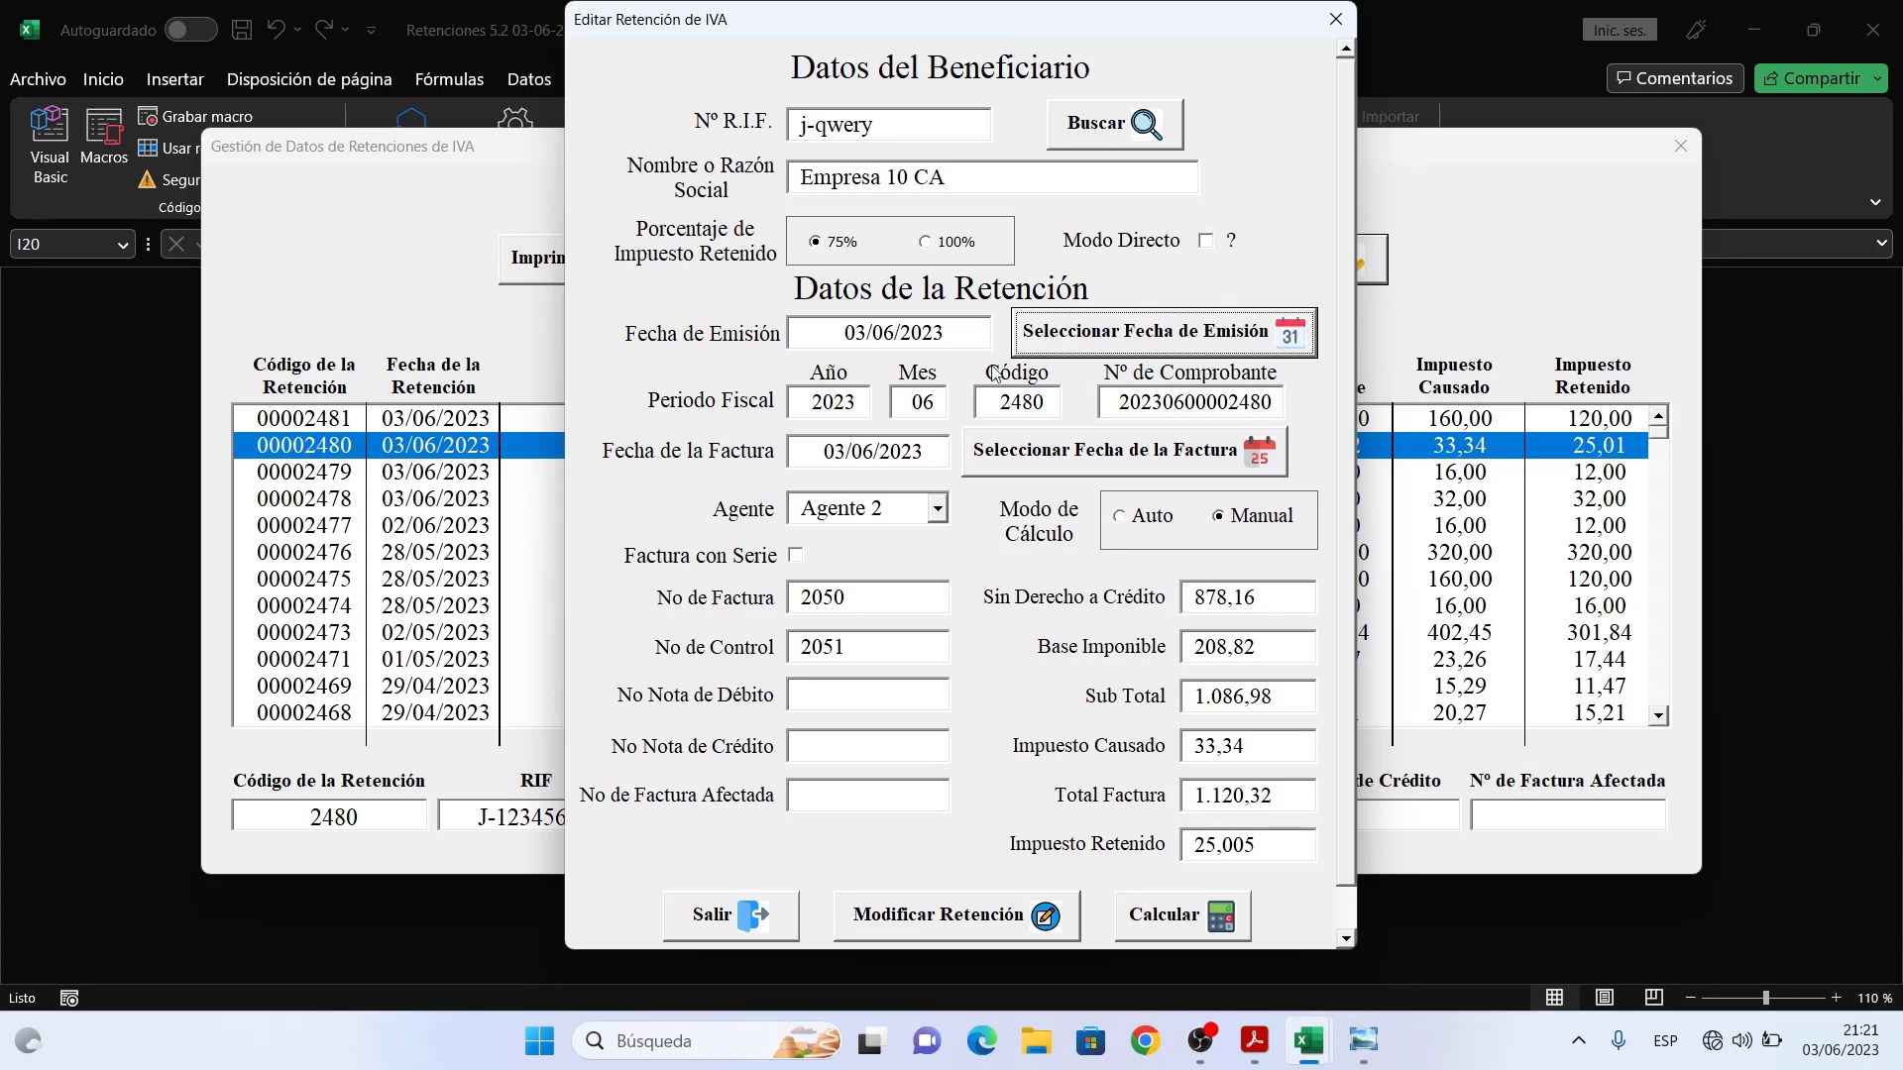
# - Set the emission date to 19/05/2023 using the calendar
pyautogui.click(1120, 336)
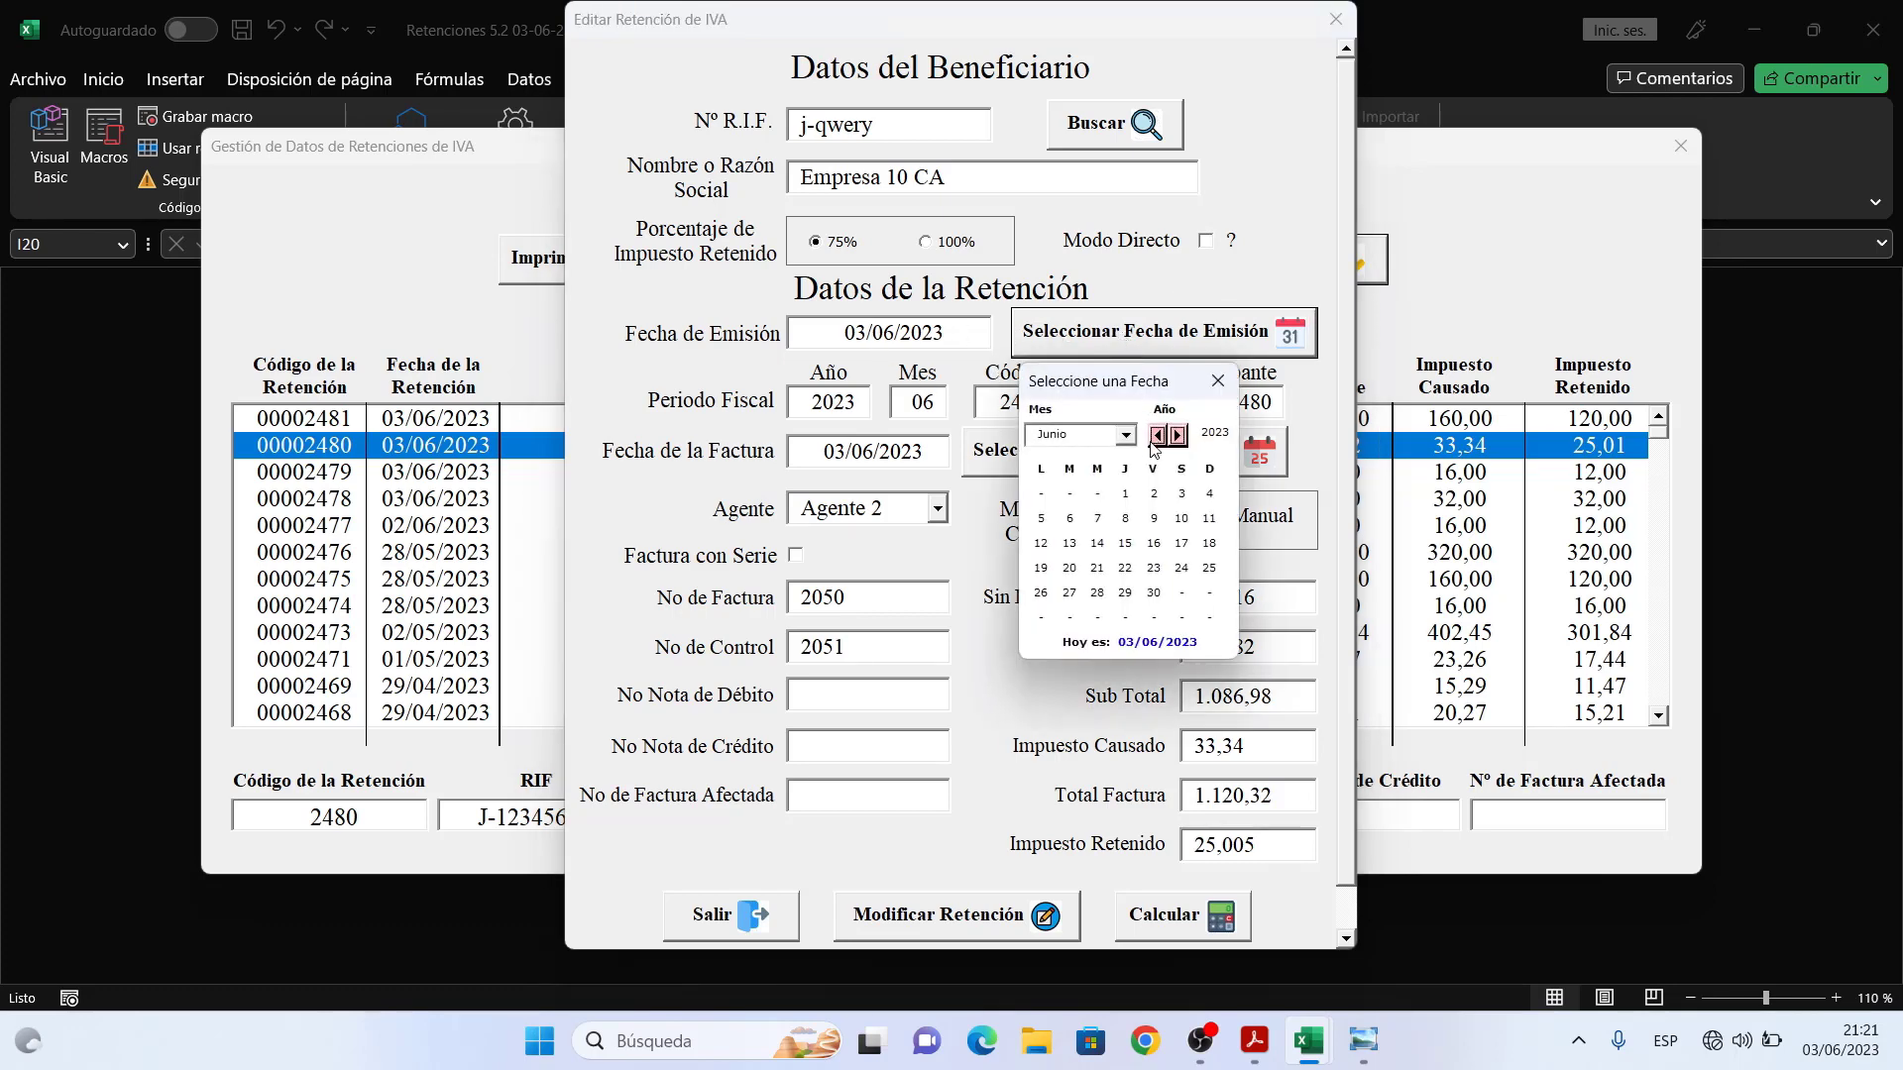
pyautogui.click(1126, 437)
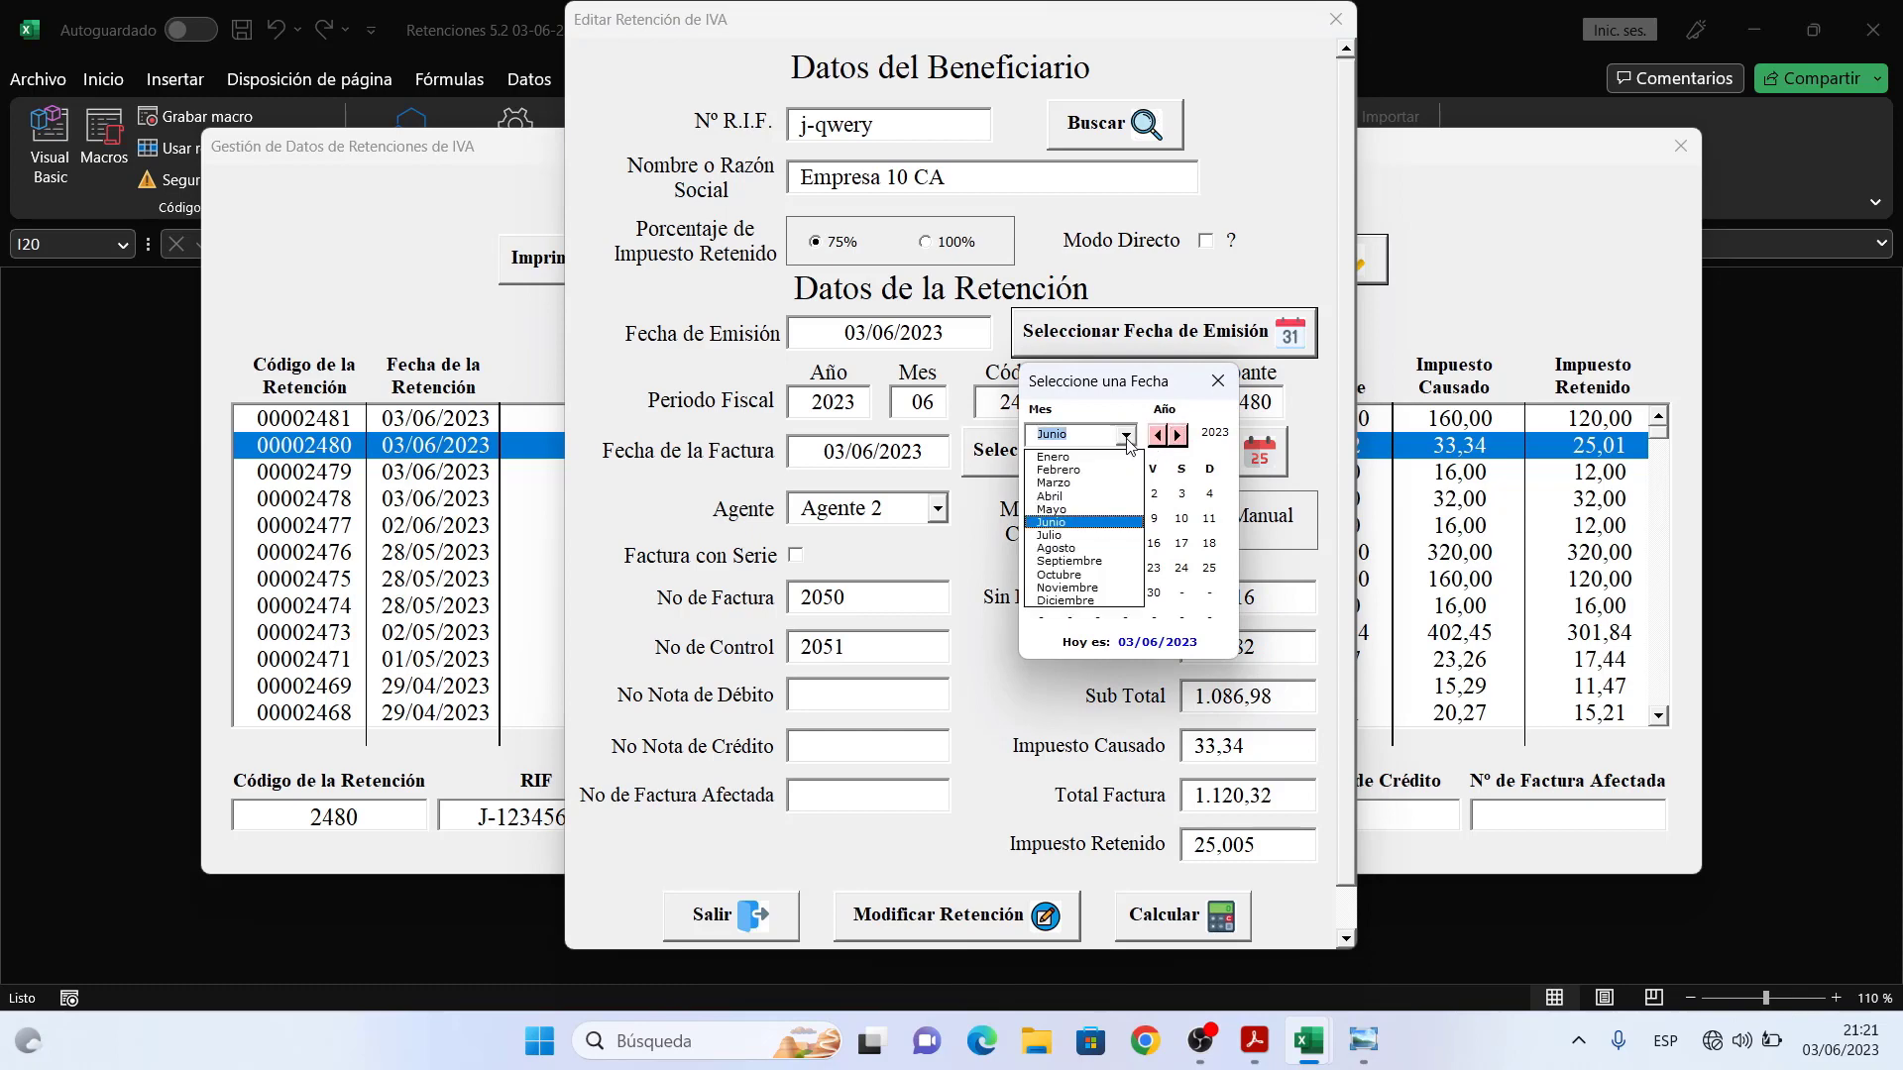
pyautogui.click(1088, 510)
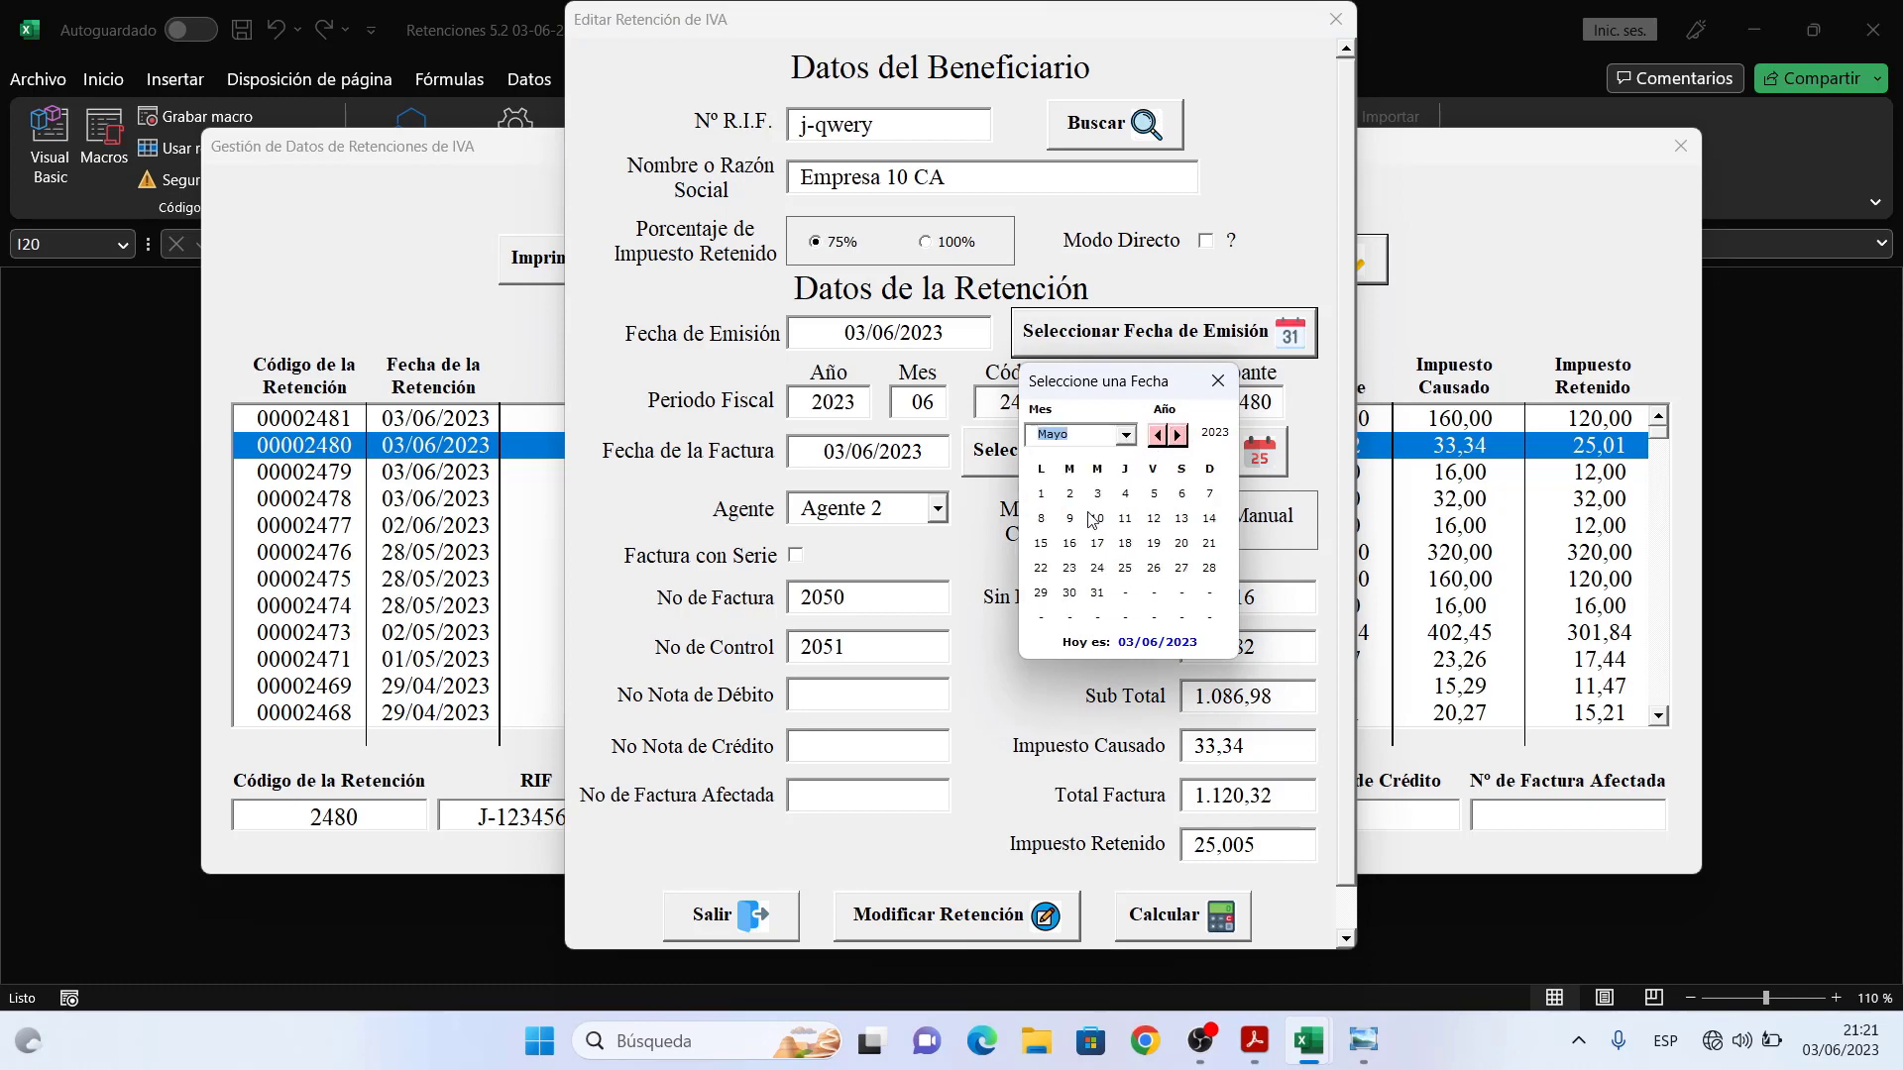
pyautogui.click(1153, 545)
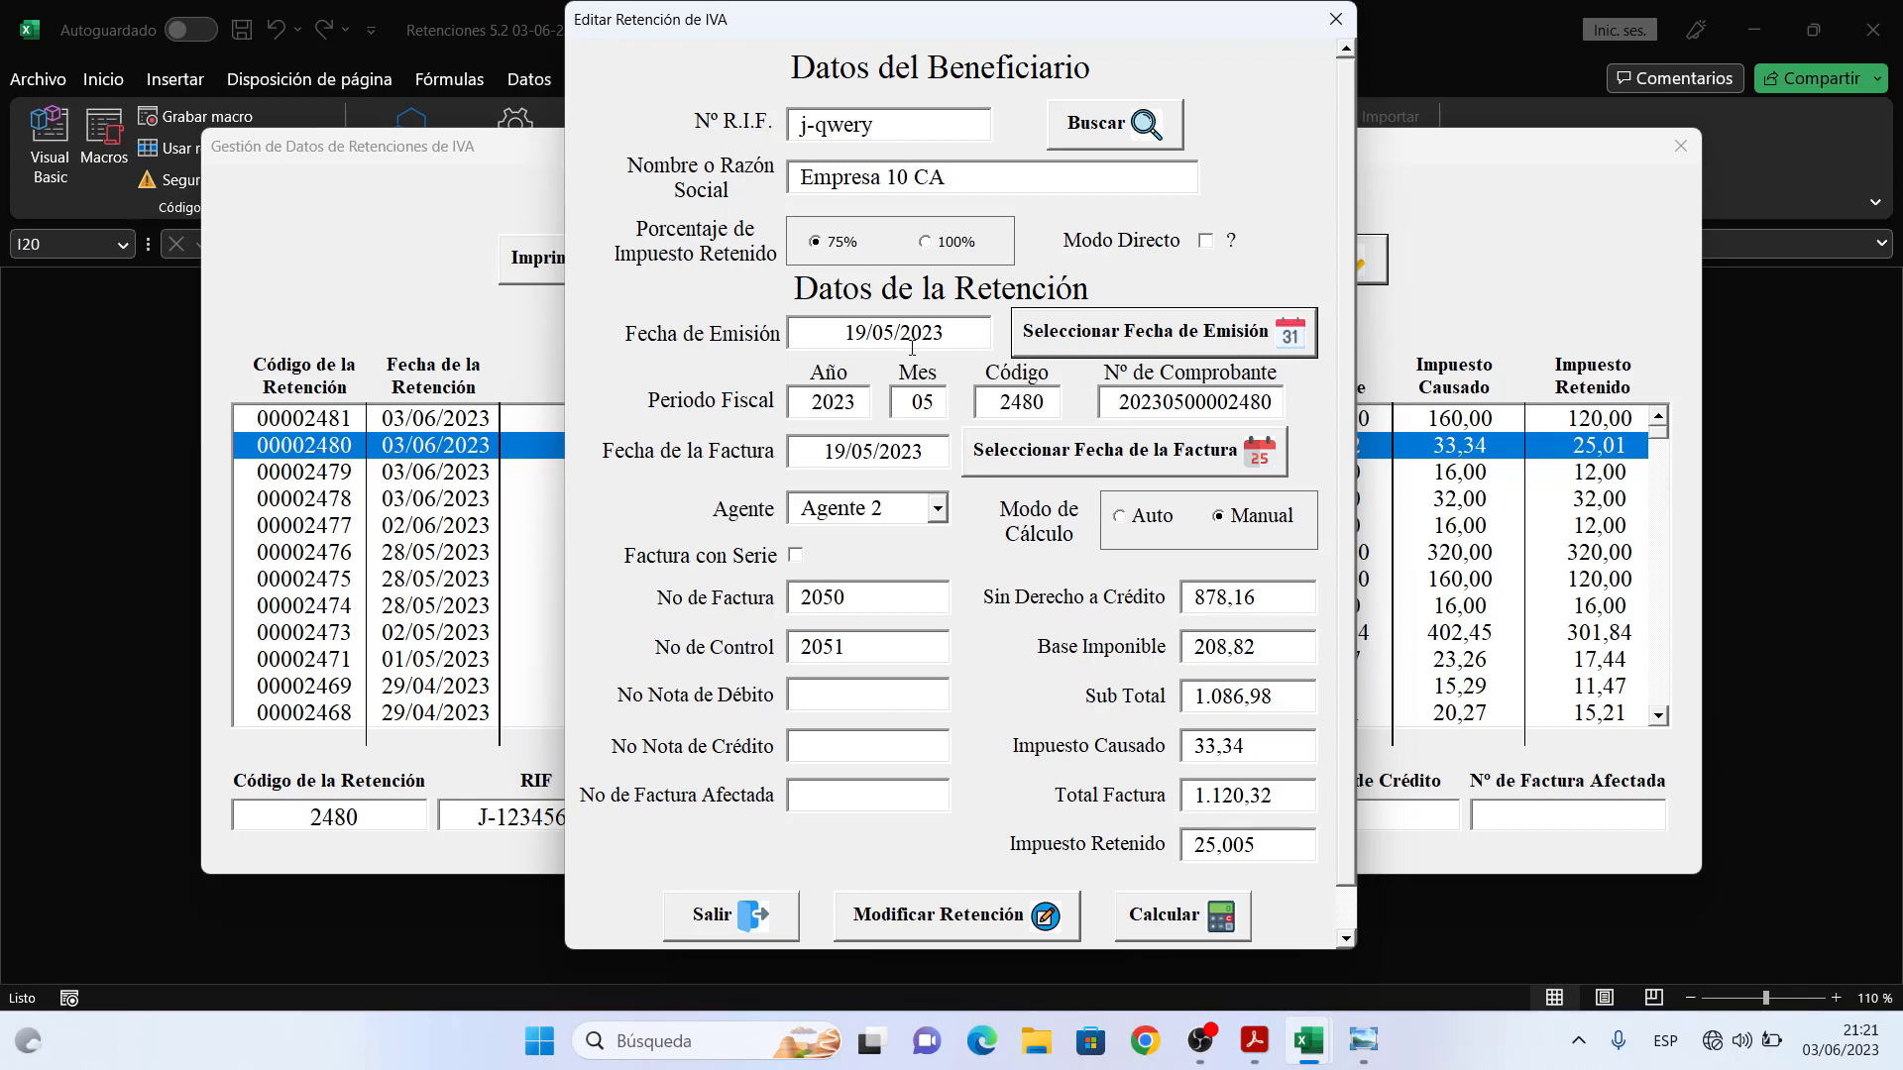
# - Set the invoice date to 15/05/2023 using the calendar
pyautogui.click(1070, 454)
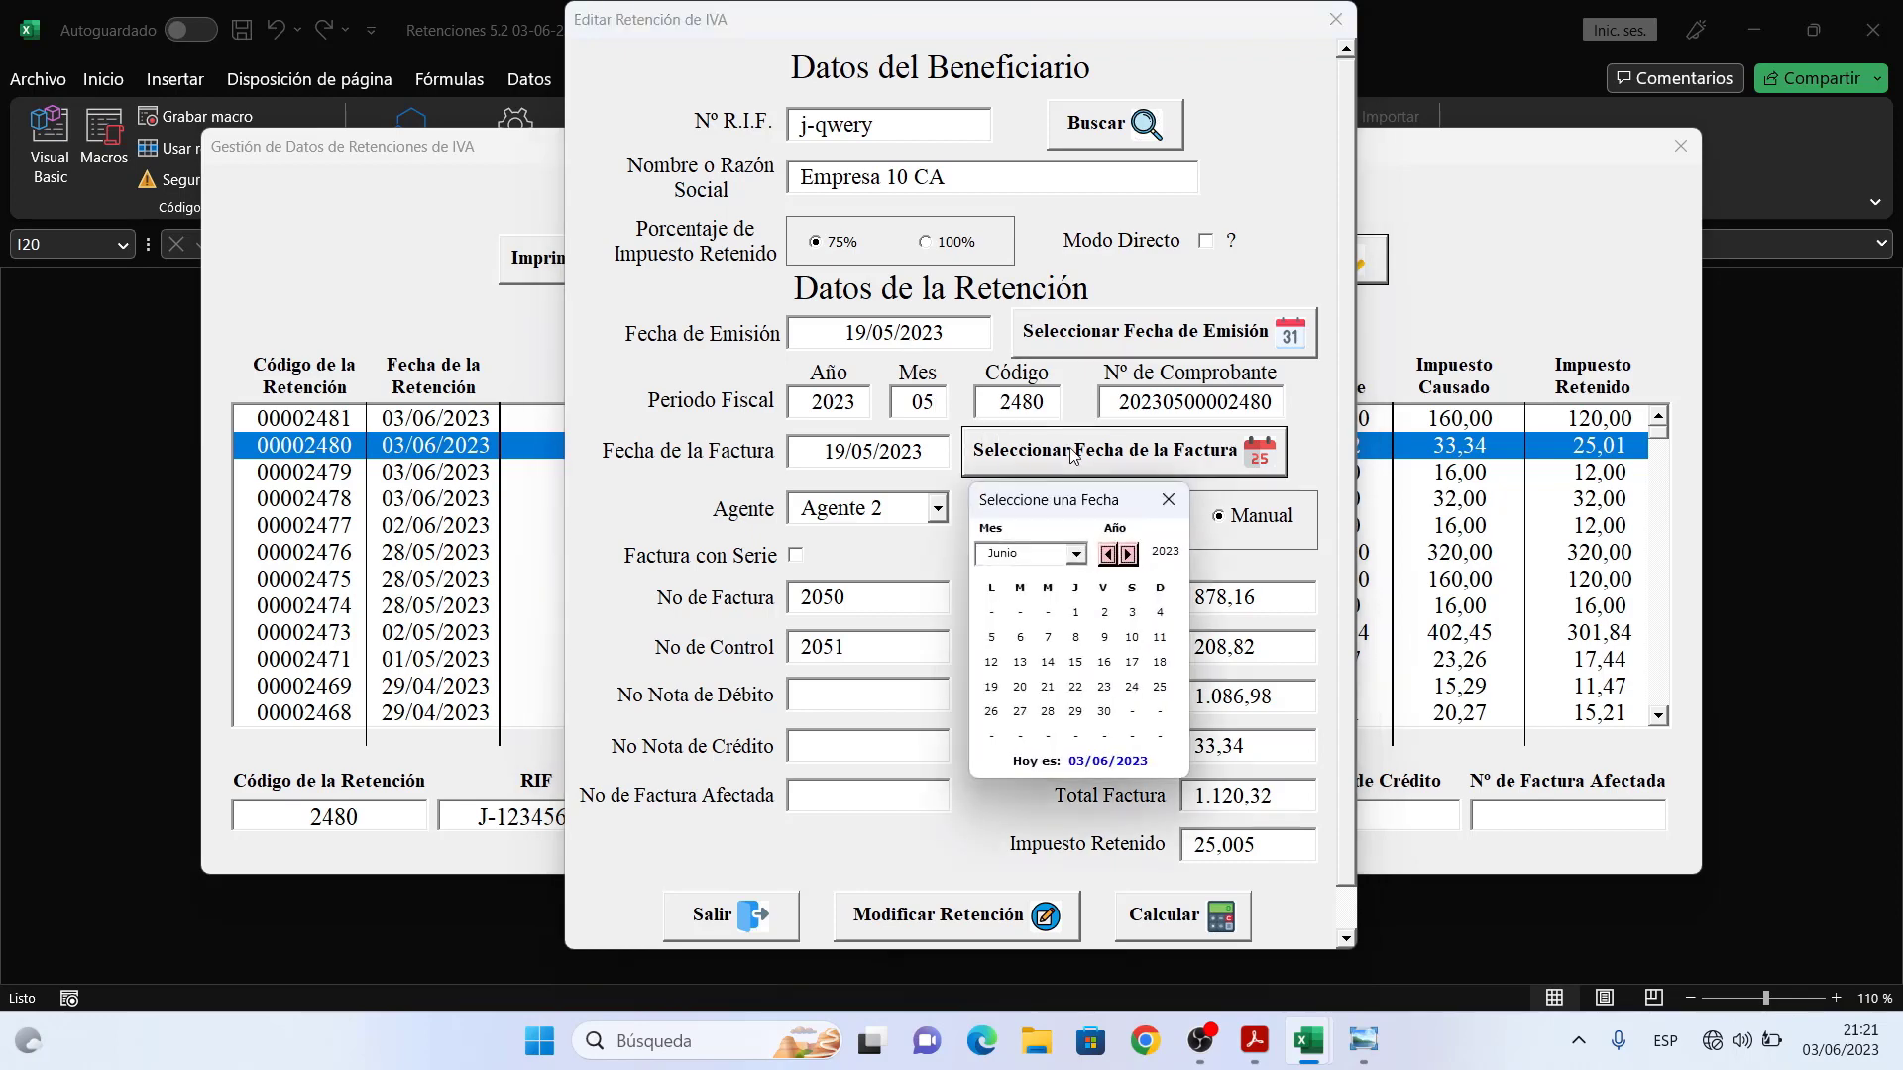
pyautogui.click(1077, 554)
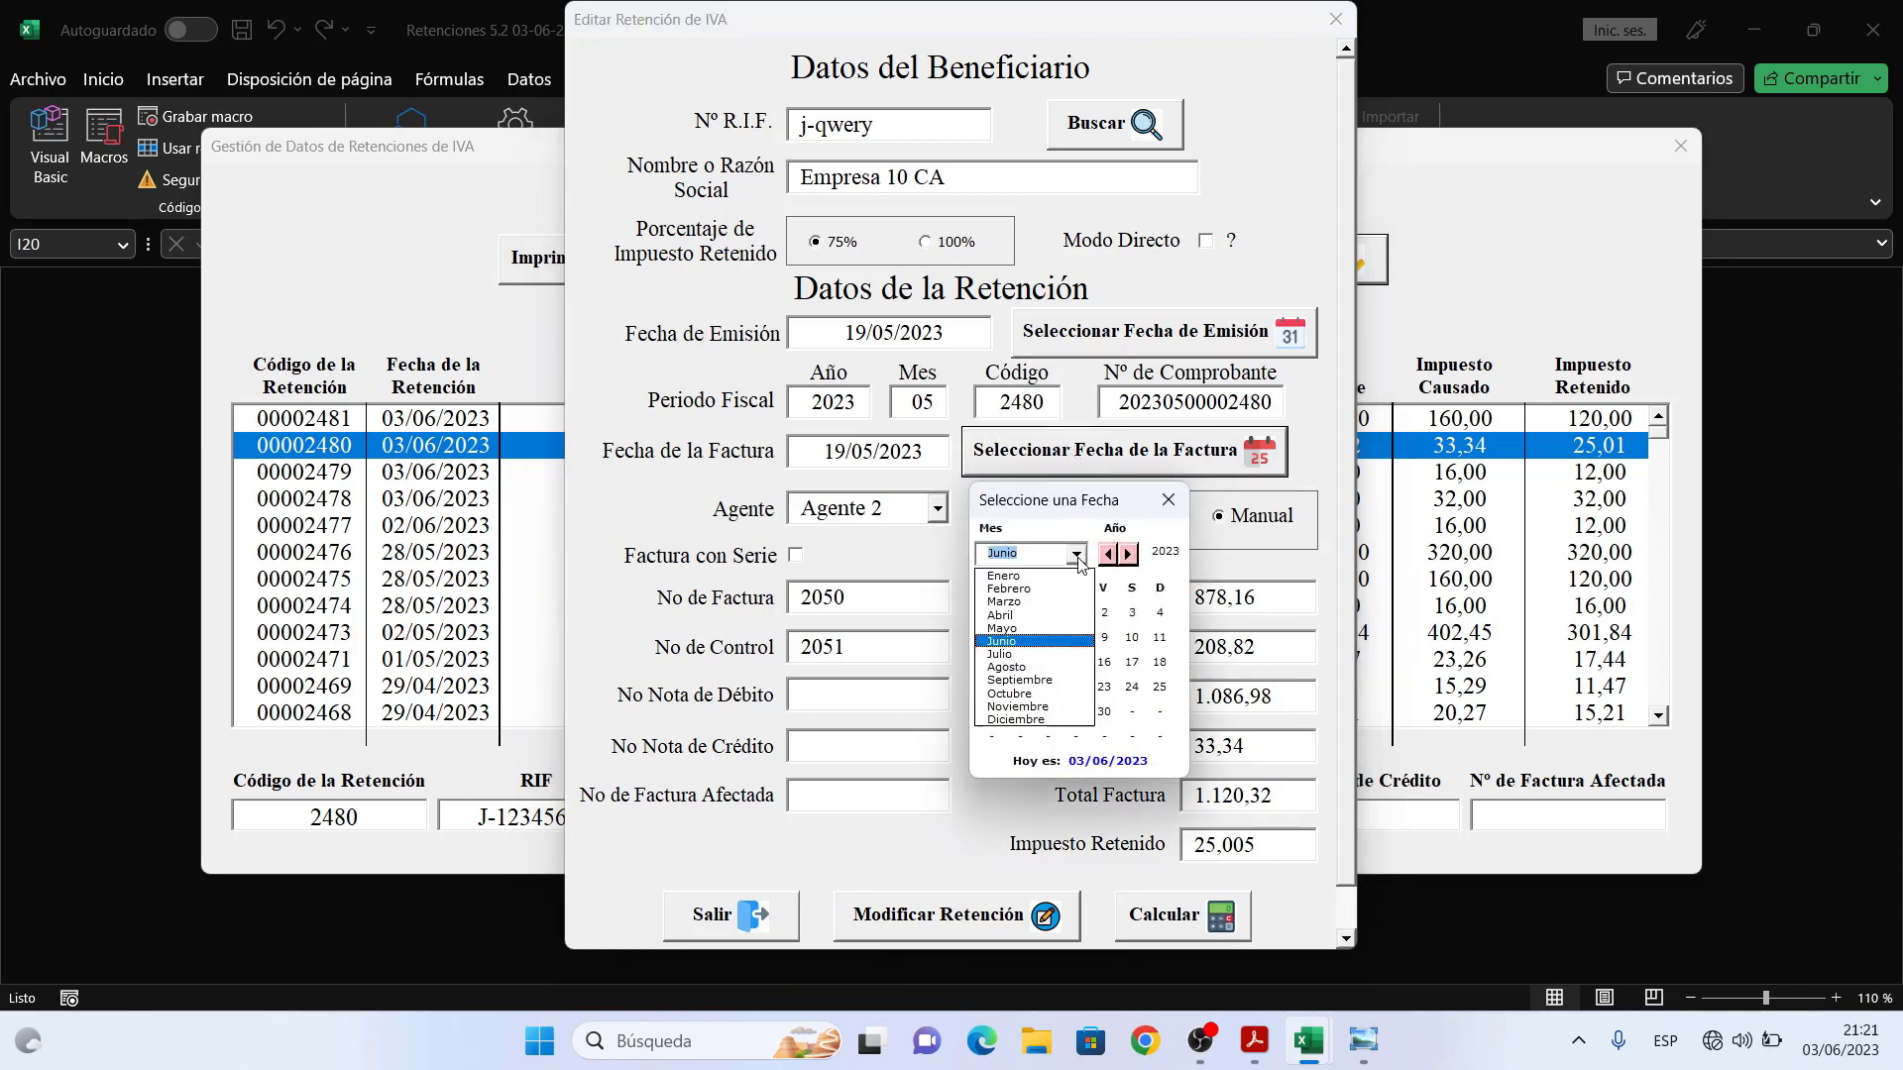
pyautogui.click(1046, 630)
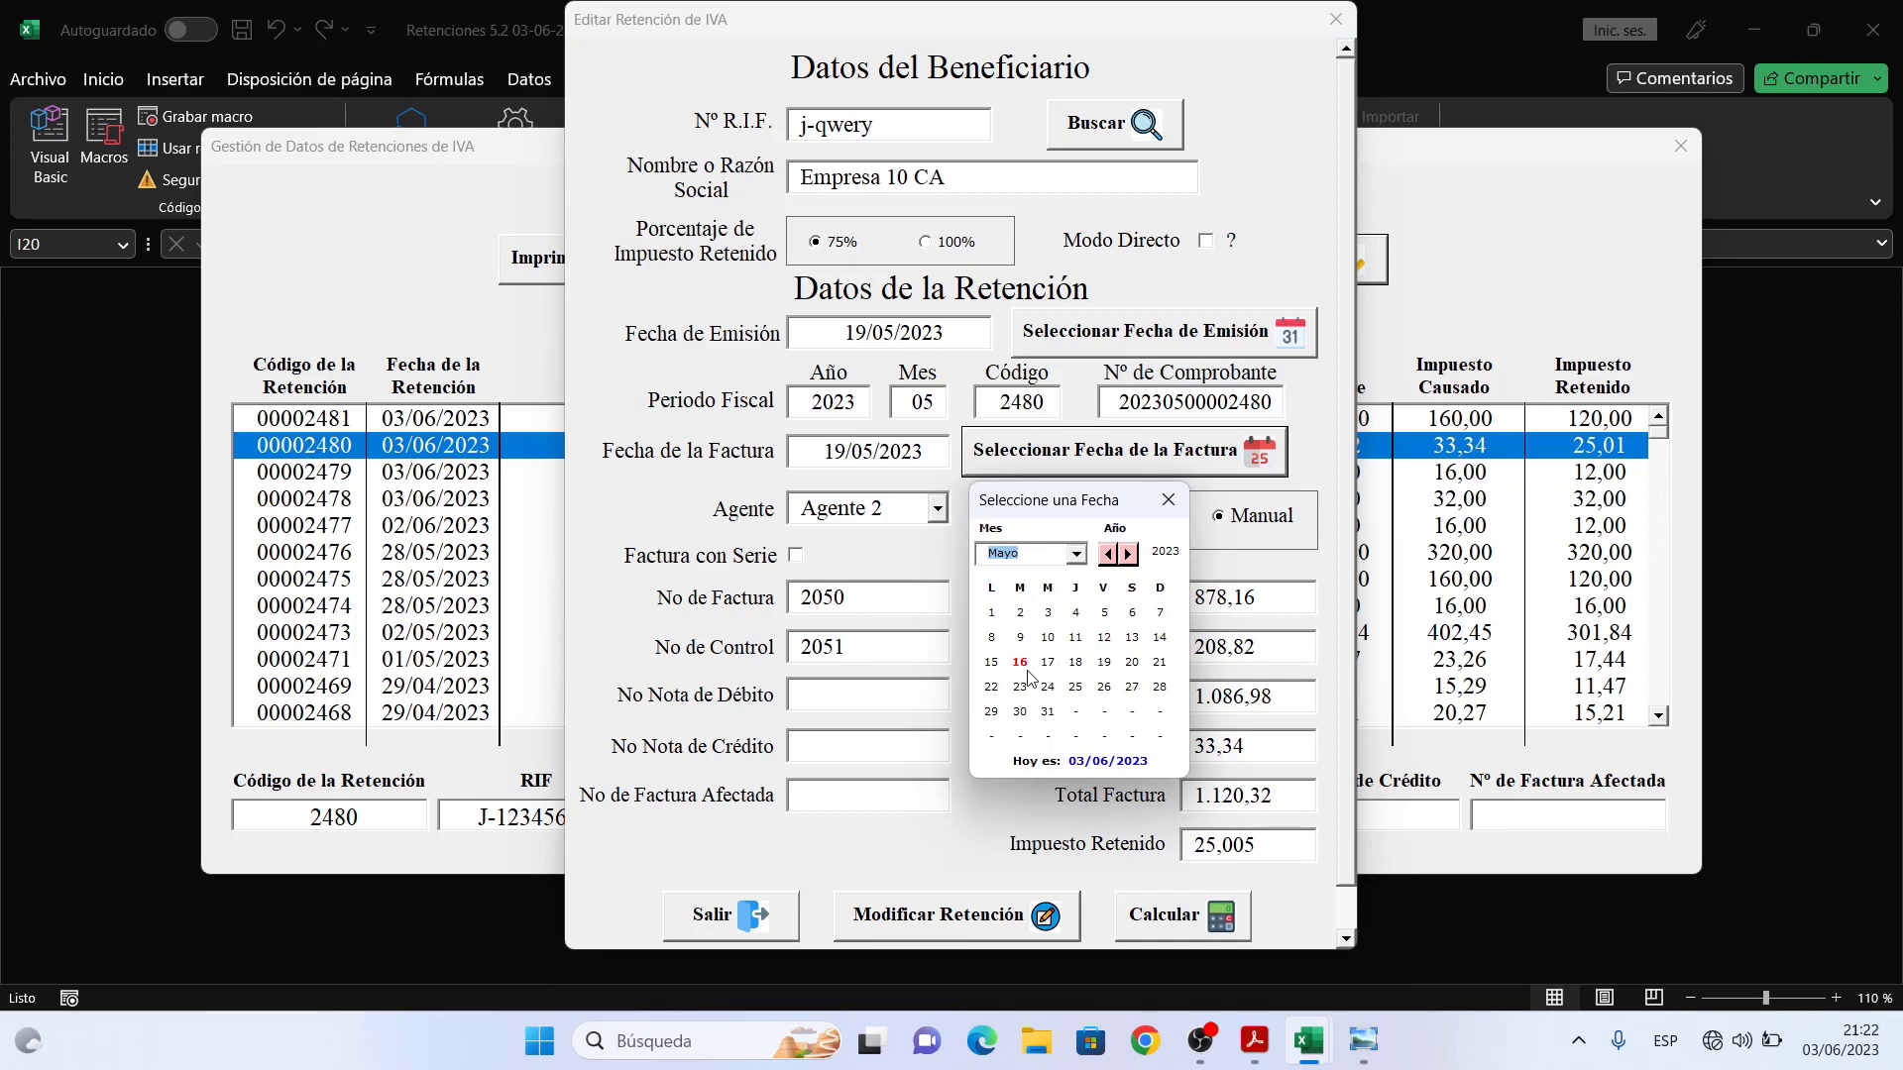
pyautogui.click(991, 661)
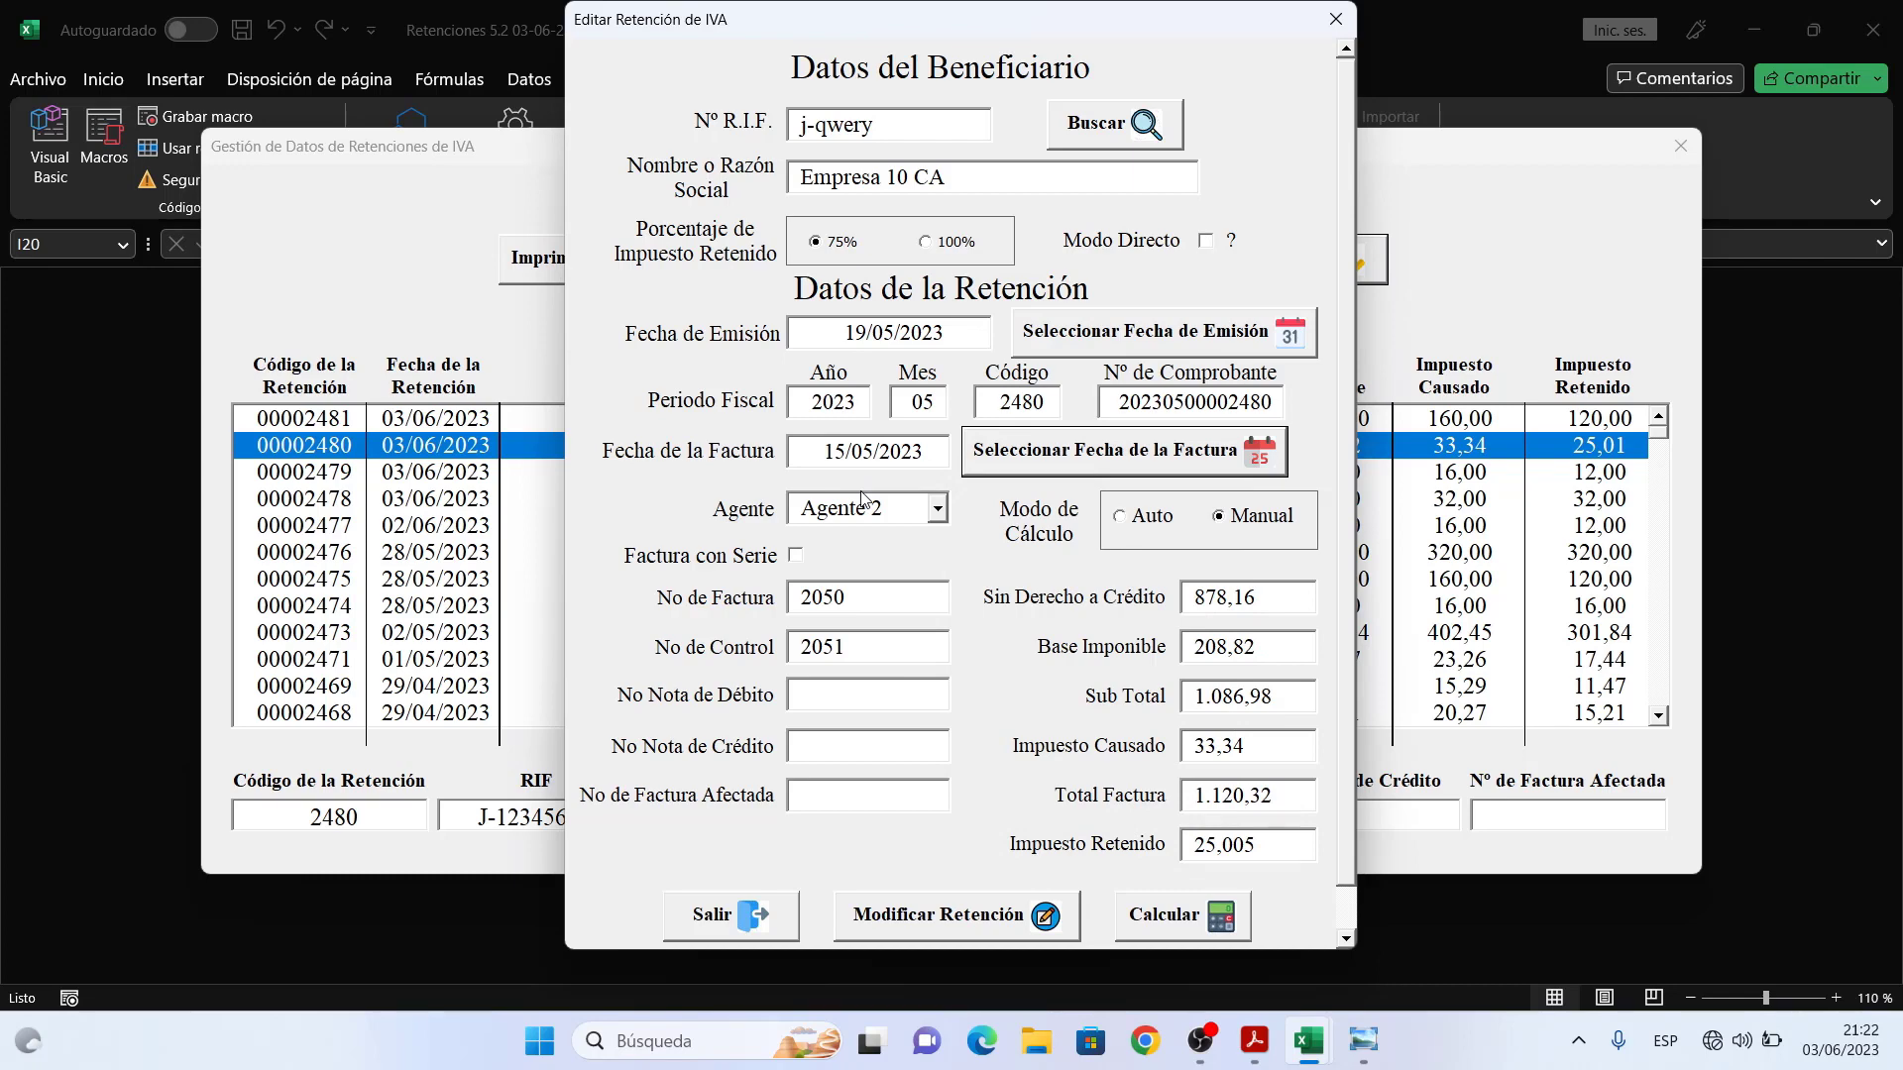
# - Choose Agente 1 and change the invoice number to 5020 and control number to 5021
pyautogui.click(937, 509)
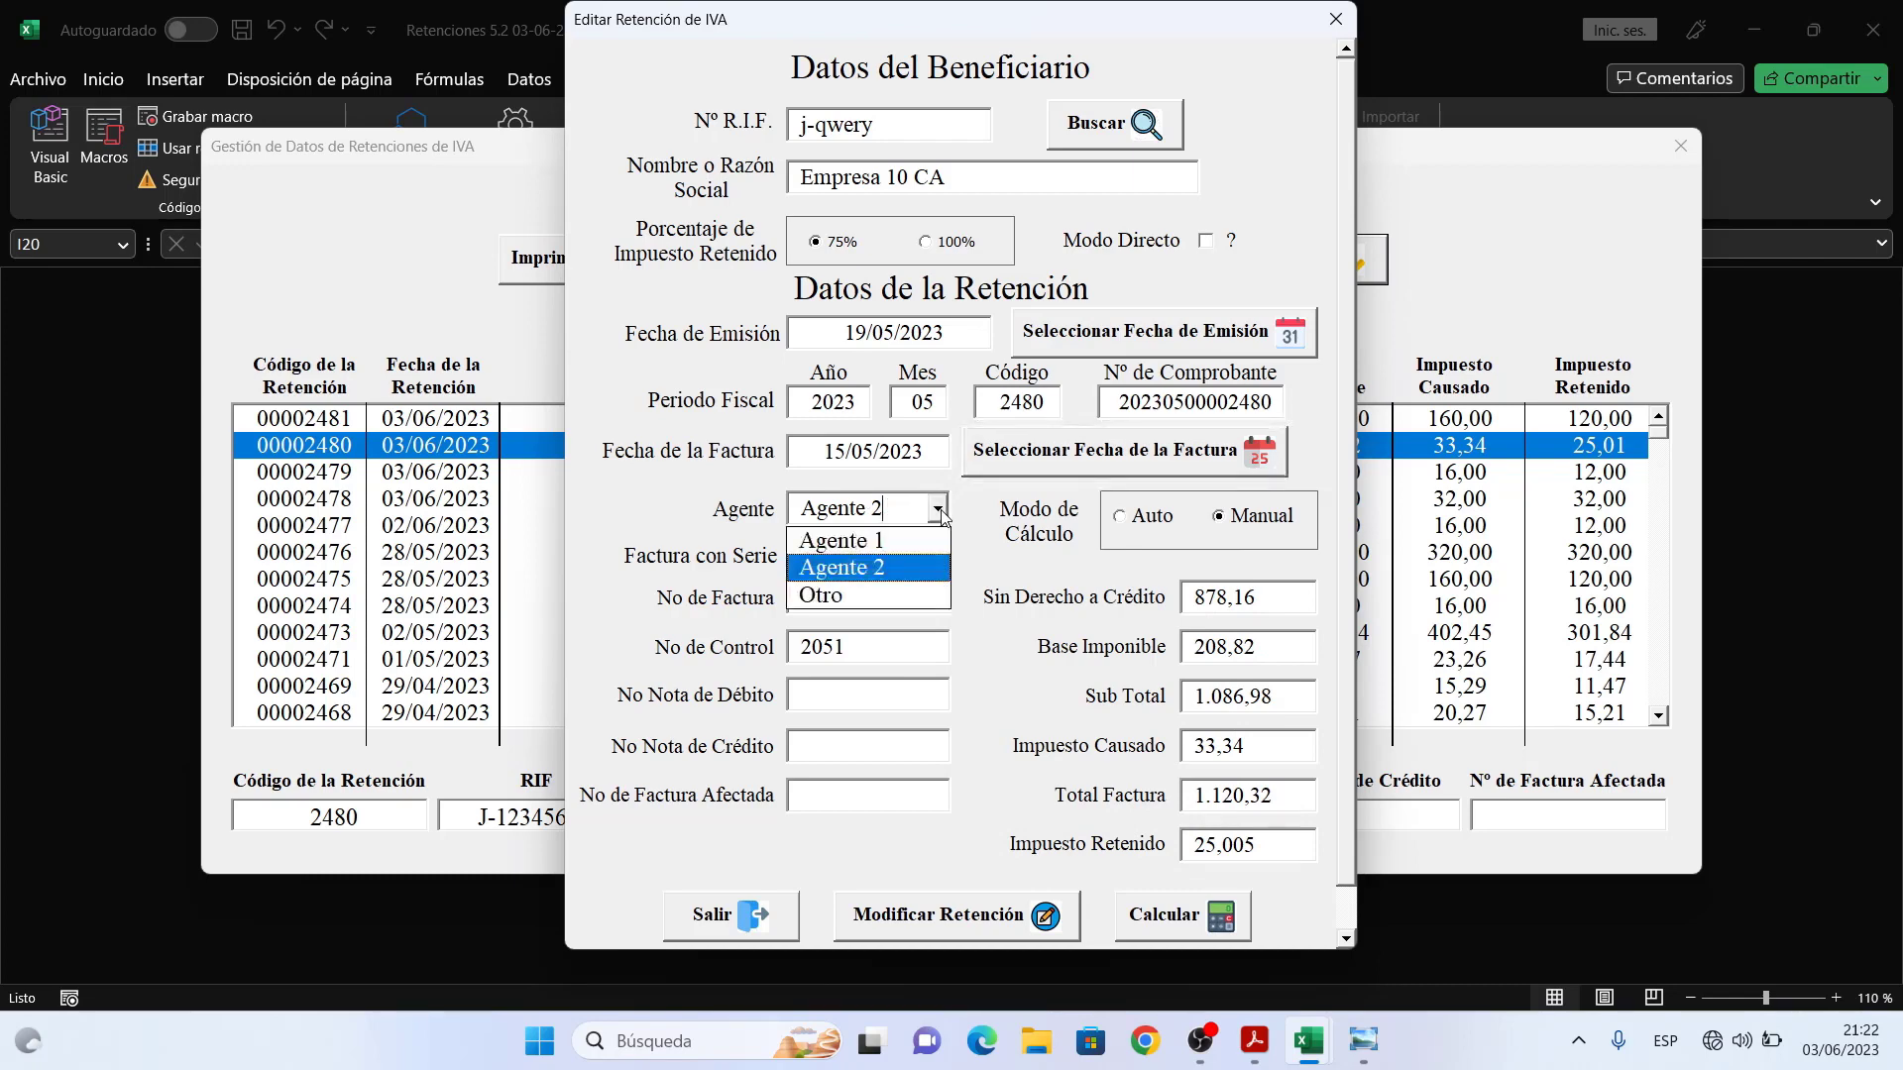
pyautogui.click(915, 539)
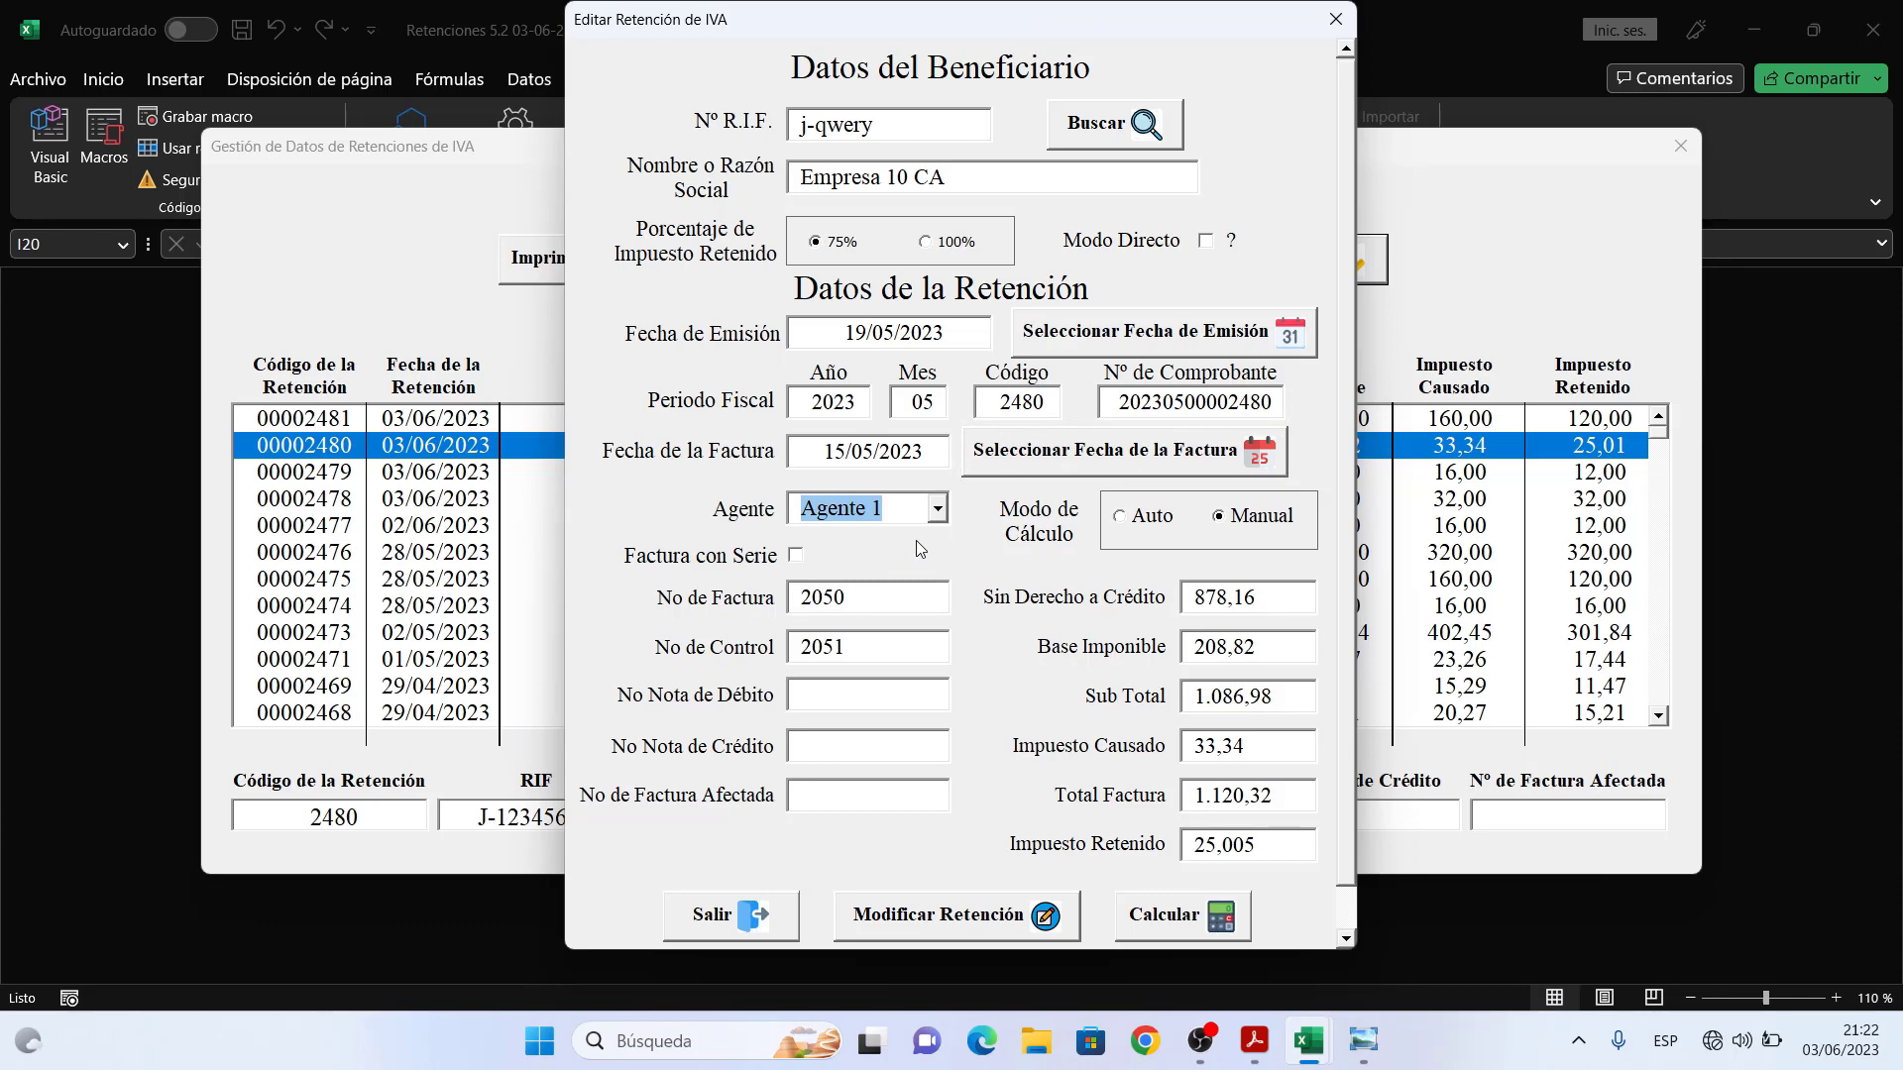
pyautogui.click(889, 590)
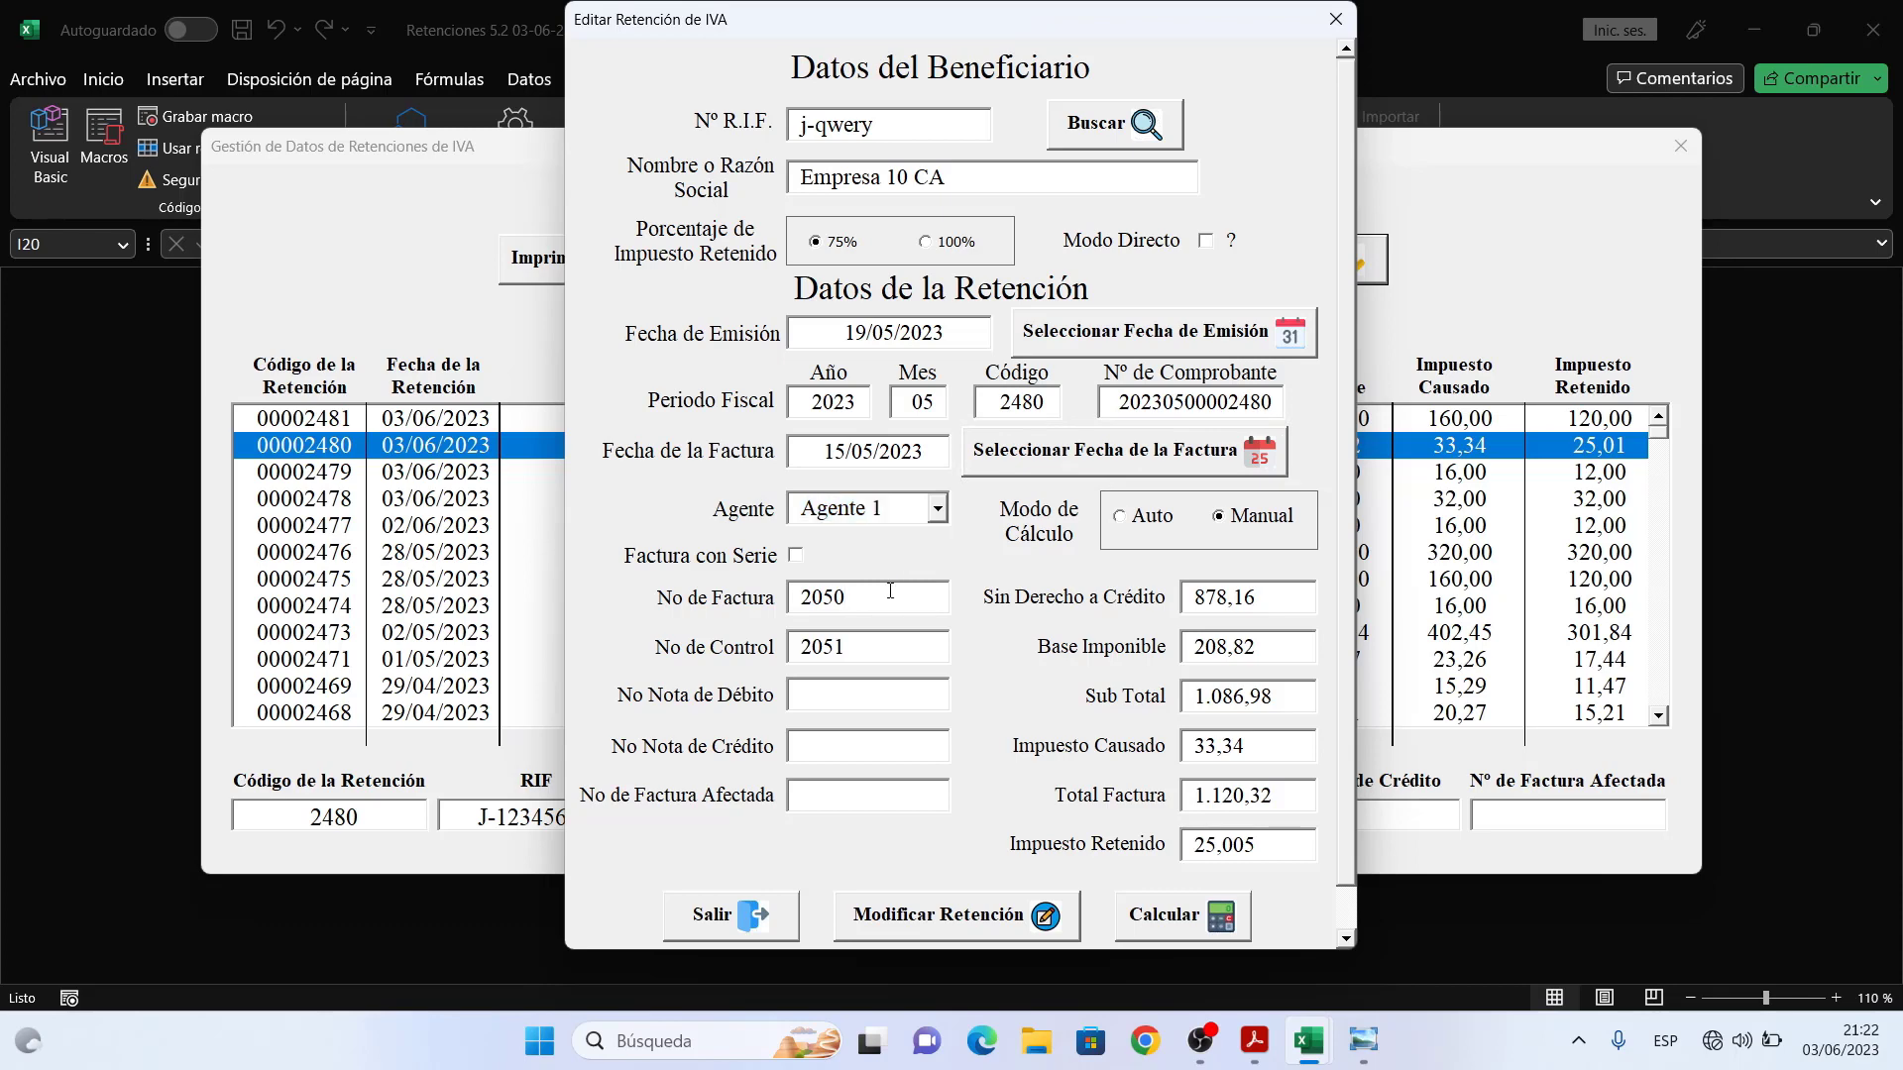
pyautogui.press('BackSpace')
pyautogui.press('BackSpace')
pyautogui.press('BackSpace')
pyautogui.press('BackSpace')
pyautogui.write('50')
pyautogui.write('3')
pyautogui.press('BackSpace')
pyautogui.write('20')
pyautogui.press('Tab')
pyautogui.write('5021')
pyautogui.moveTo(1344, 563); pyautogui.dragTo(1344, 608)
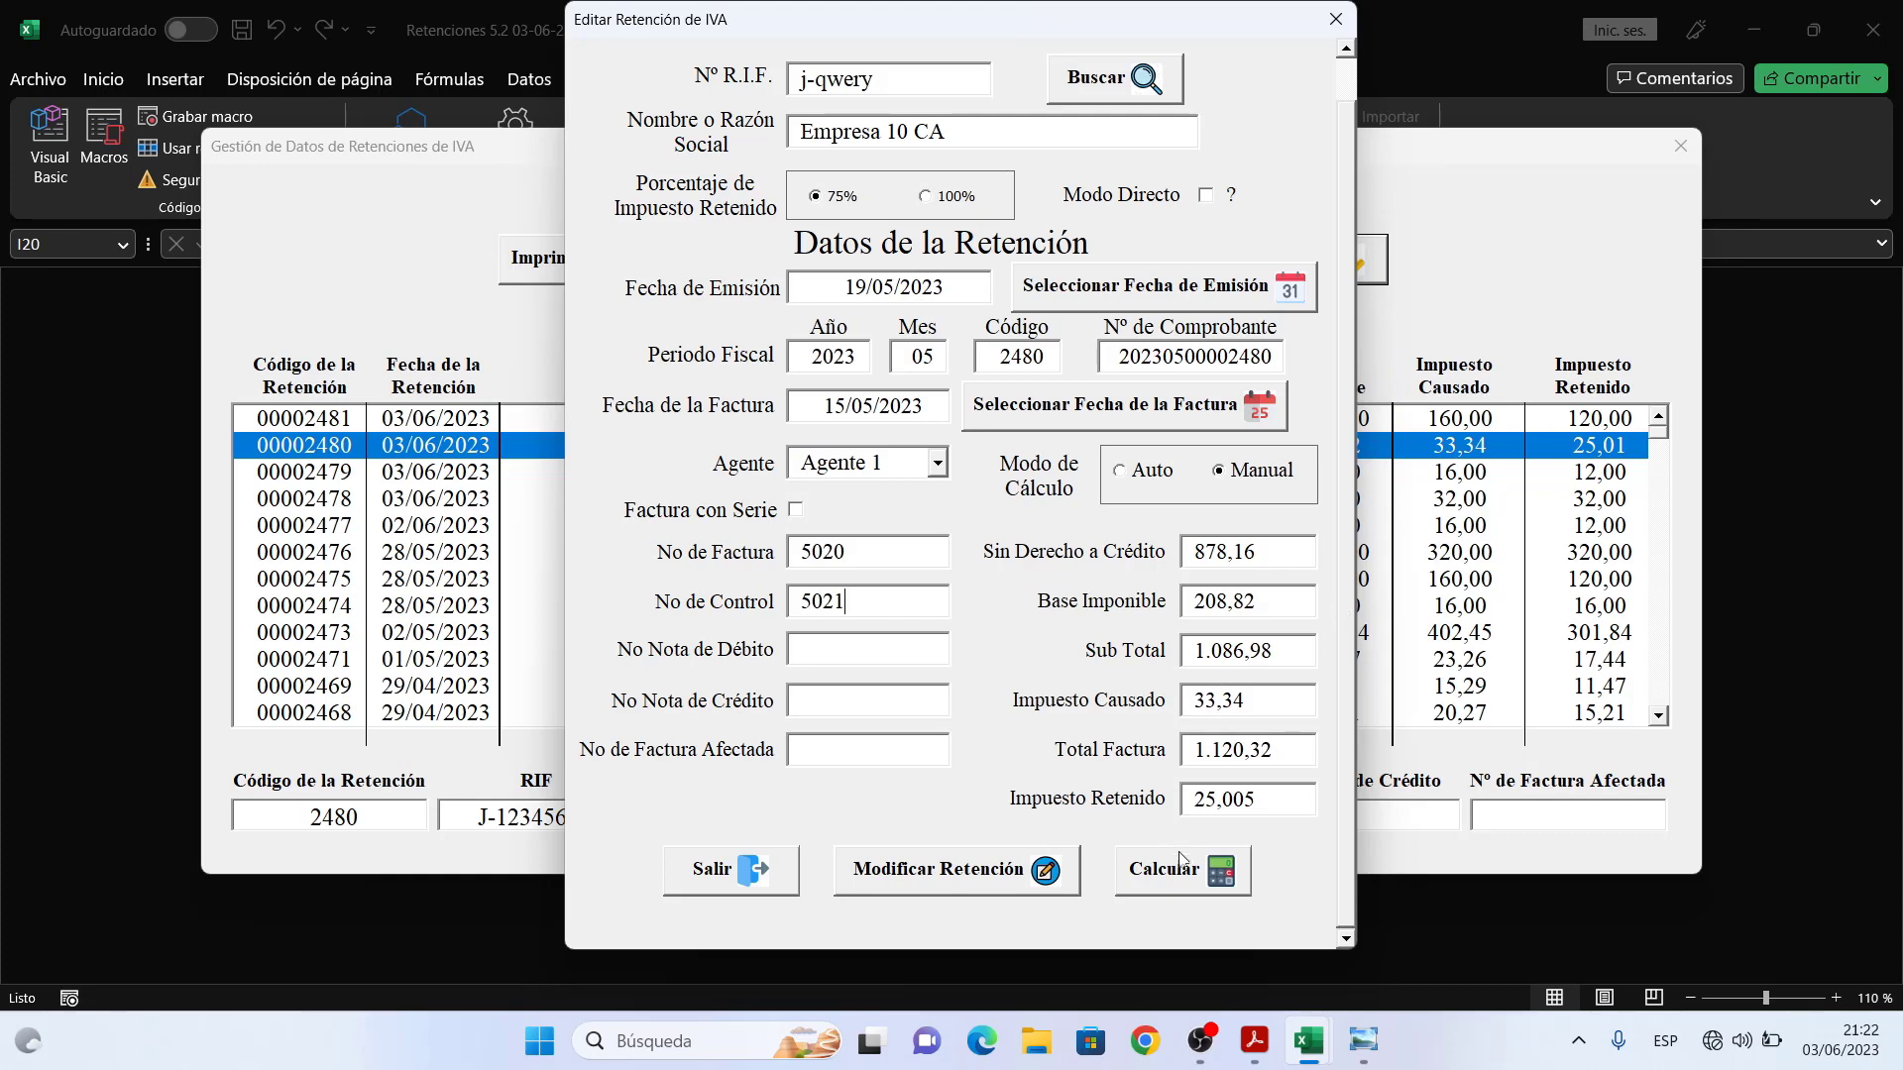
# - Recalculate the amounts and save the modified retention 00002480
pyautogui.click(1188, 881)
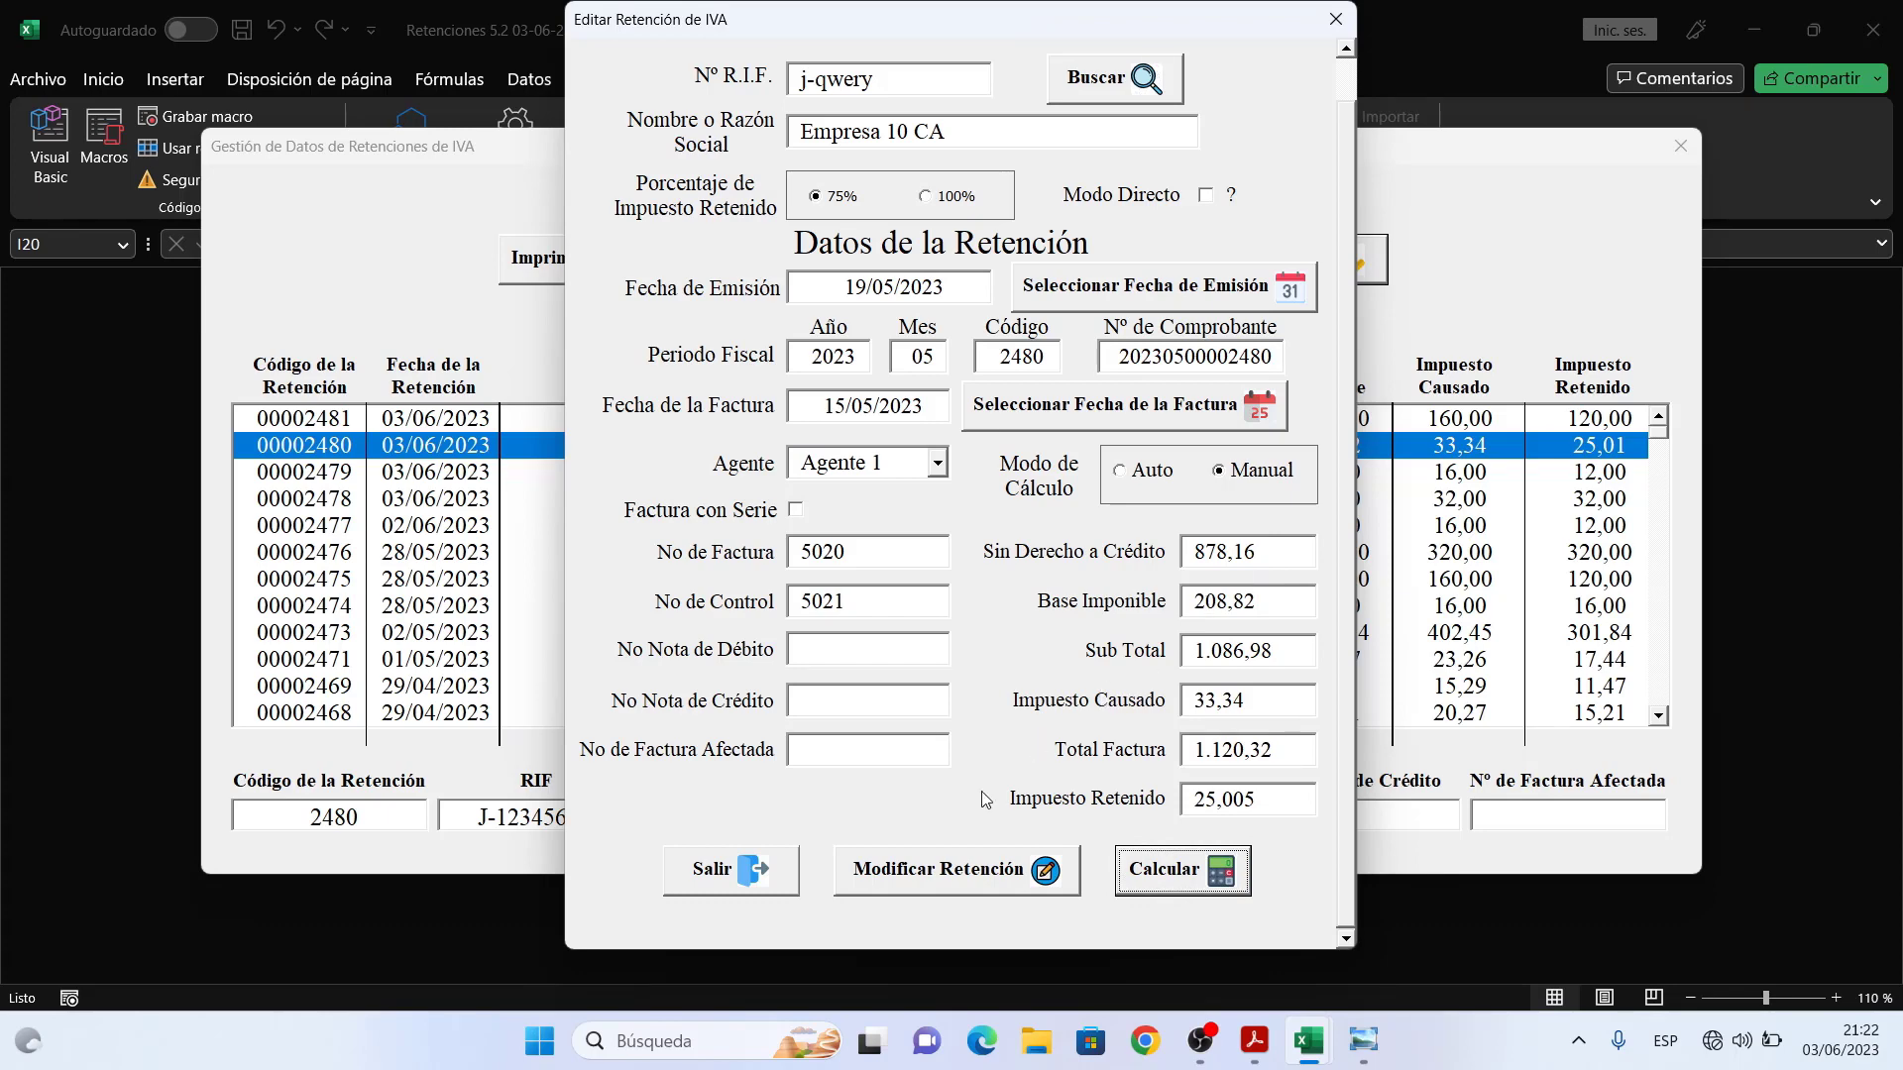
pyautogui.click(970, 873)
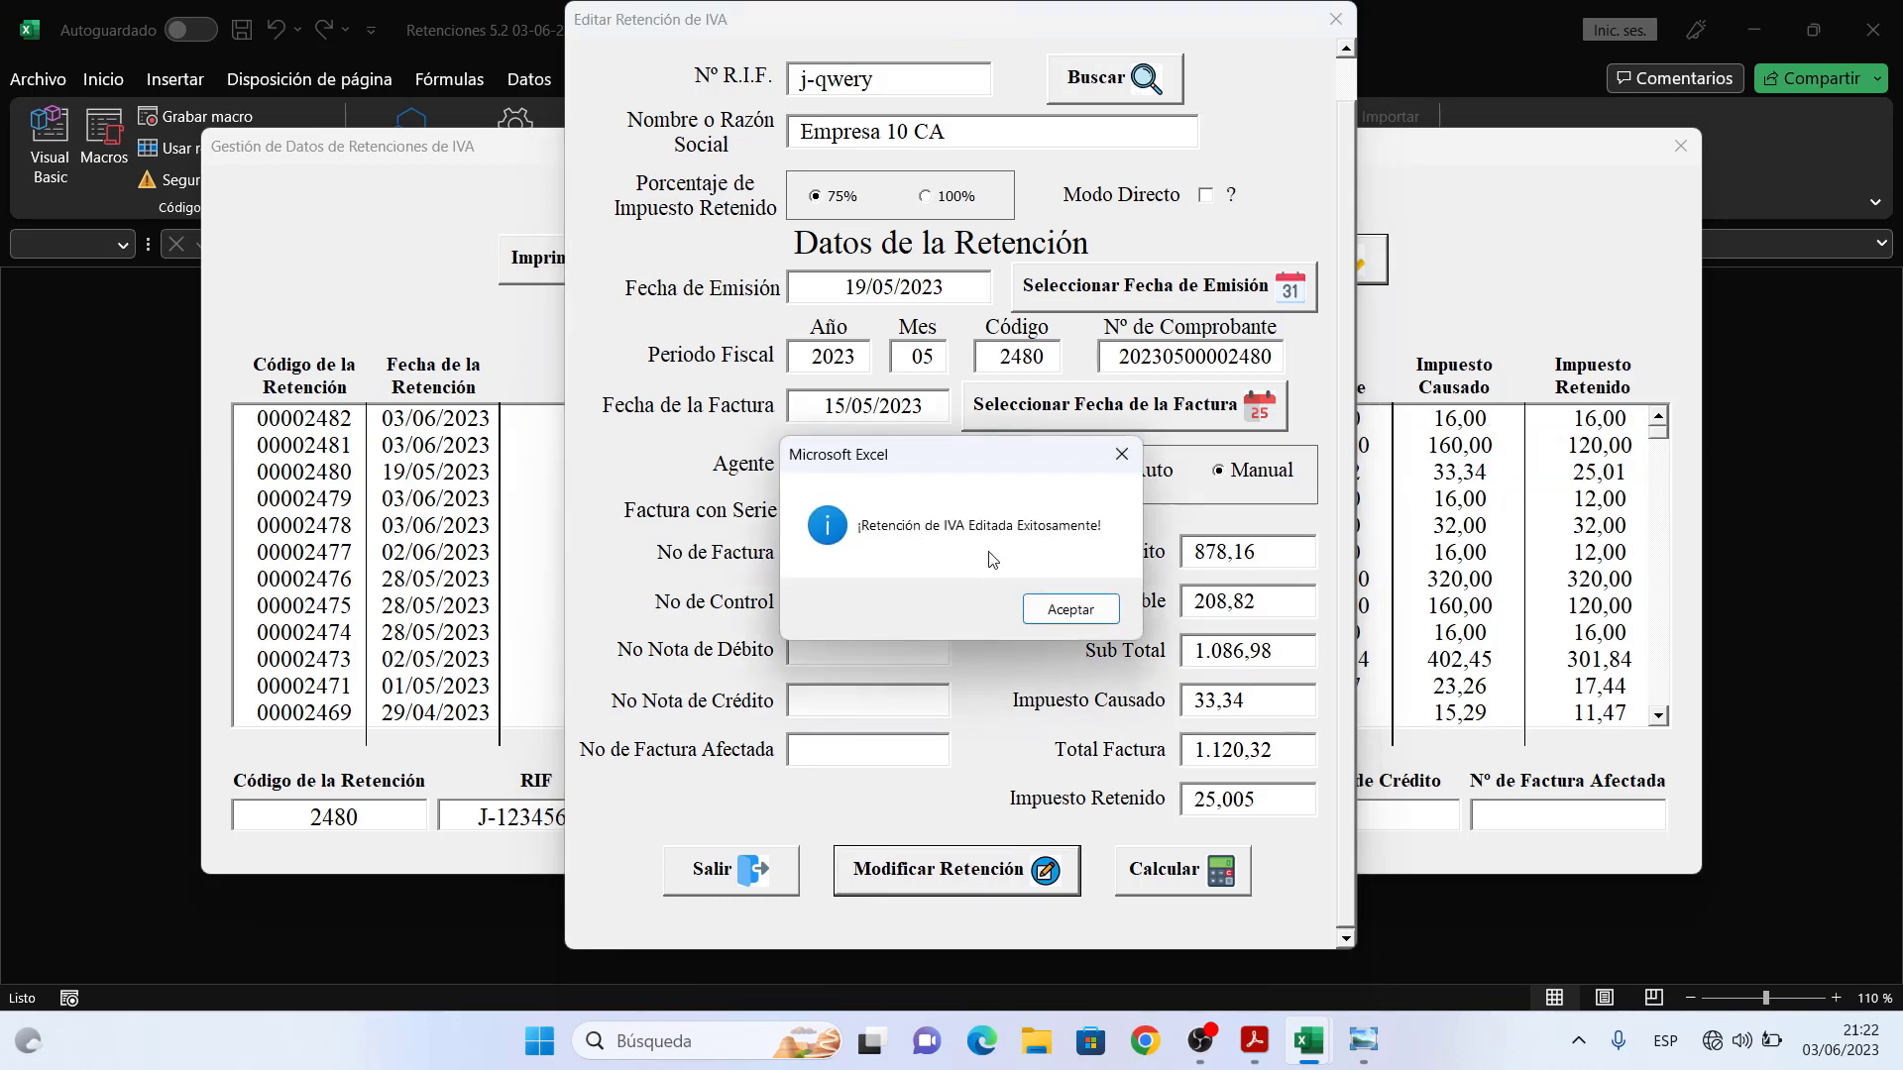
pyautogui.click(1082, 609)
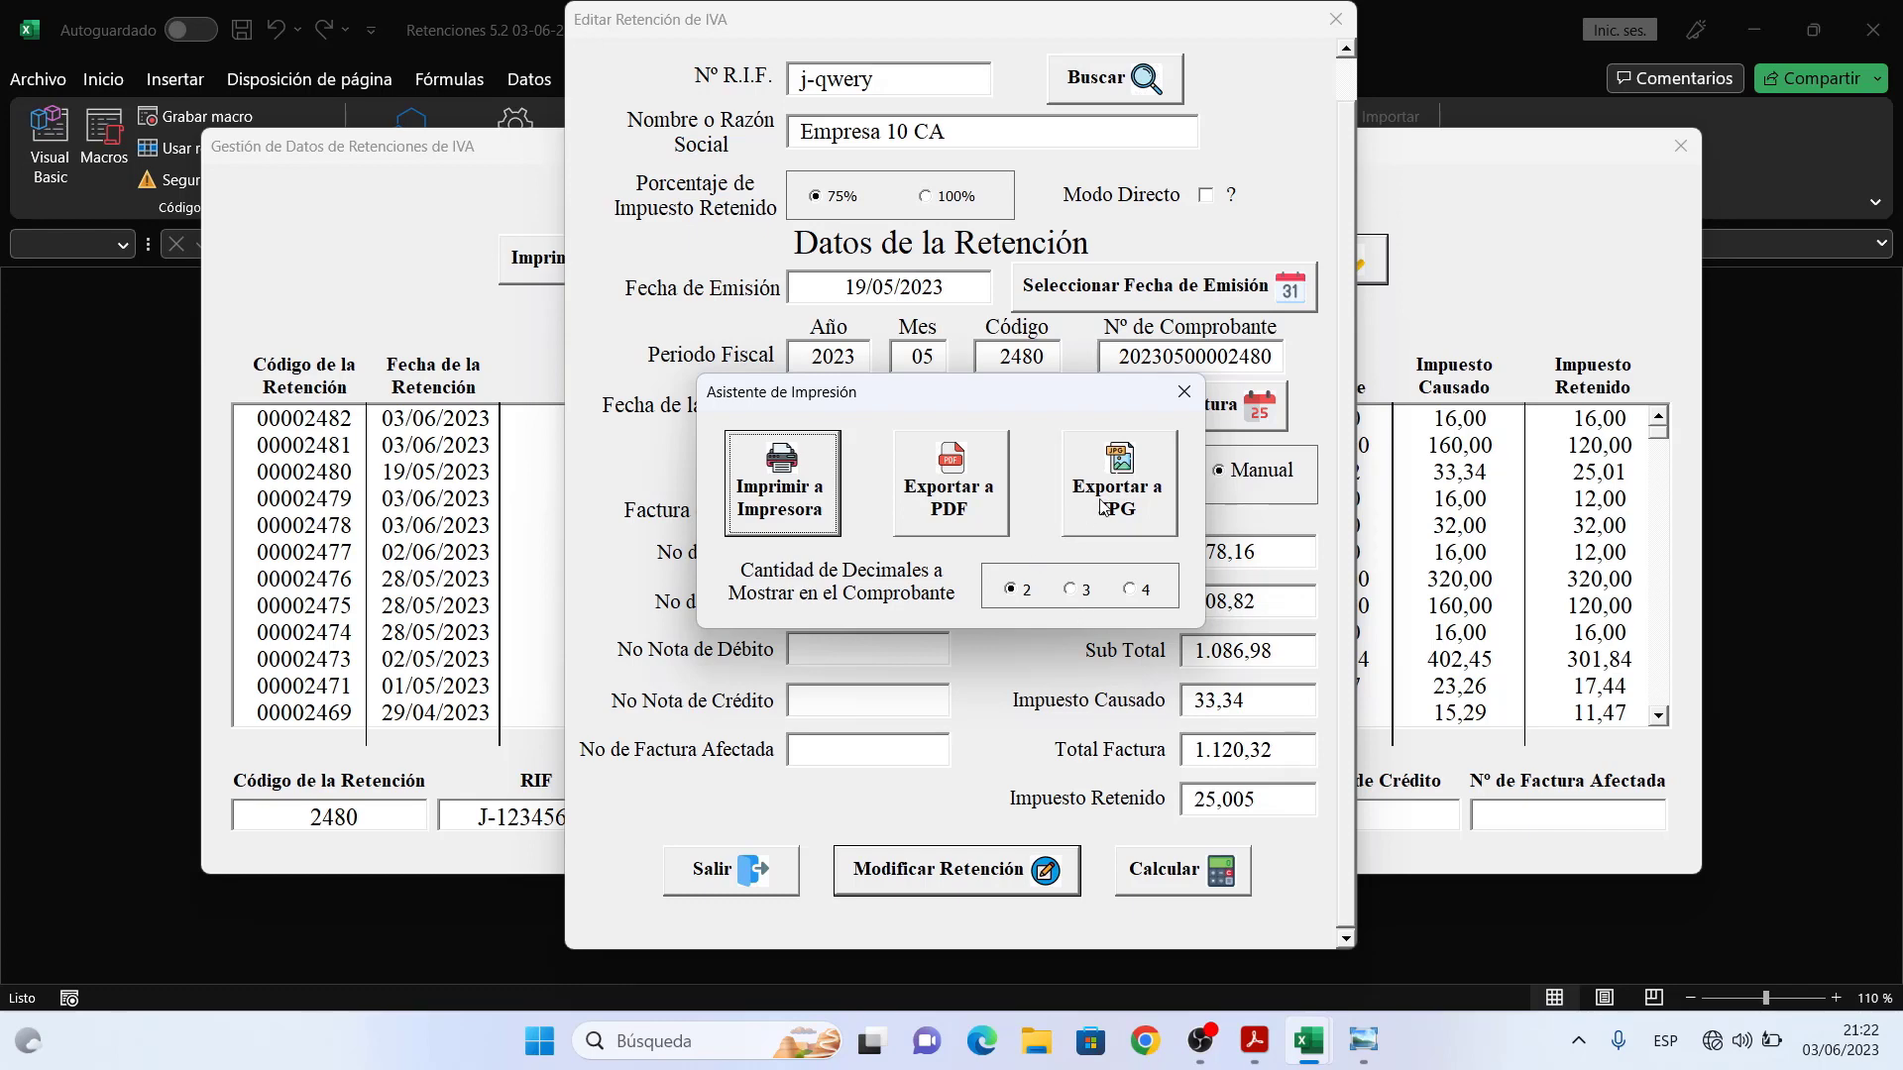
# - Export the voucher to PDF under the suggested file name
pyautogui.click(939, 501)
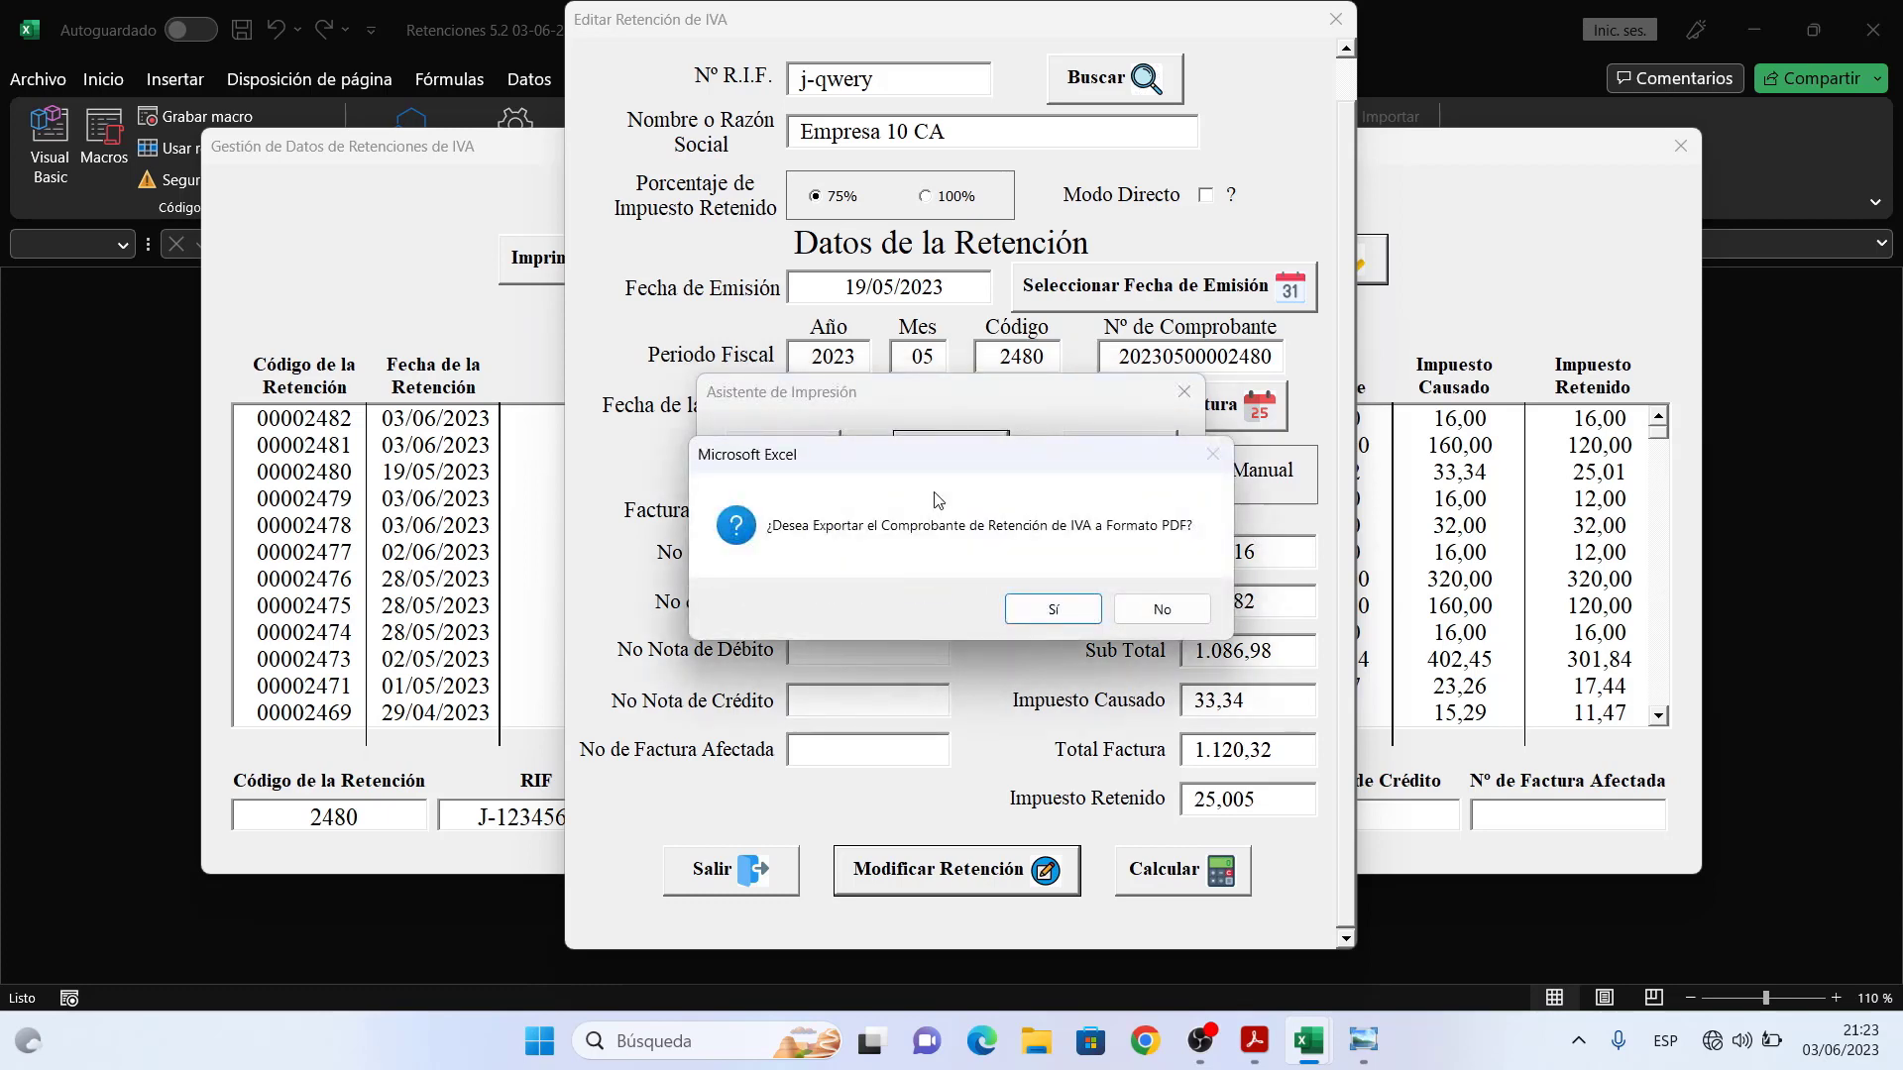
pyautogui.click(1054, 610)
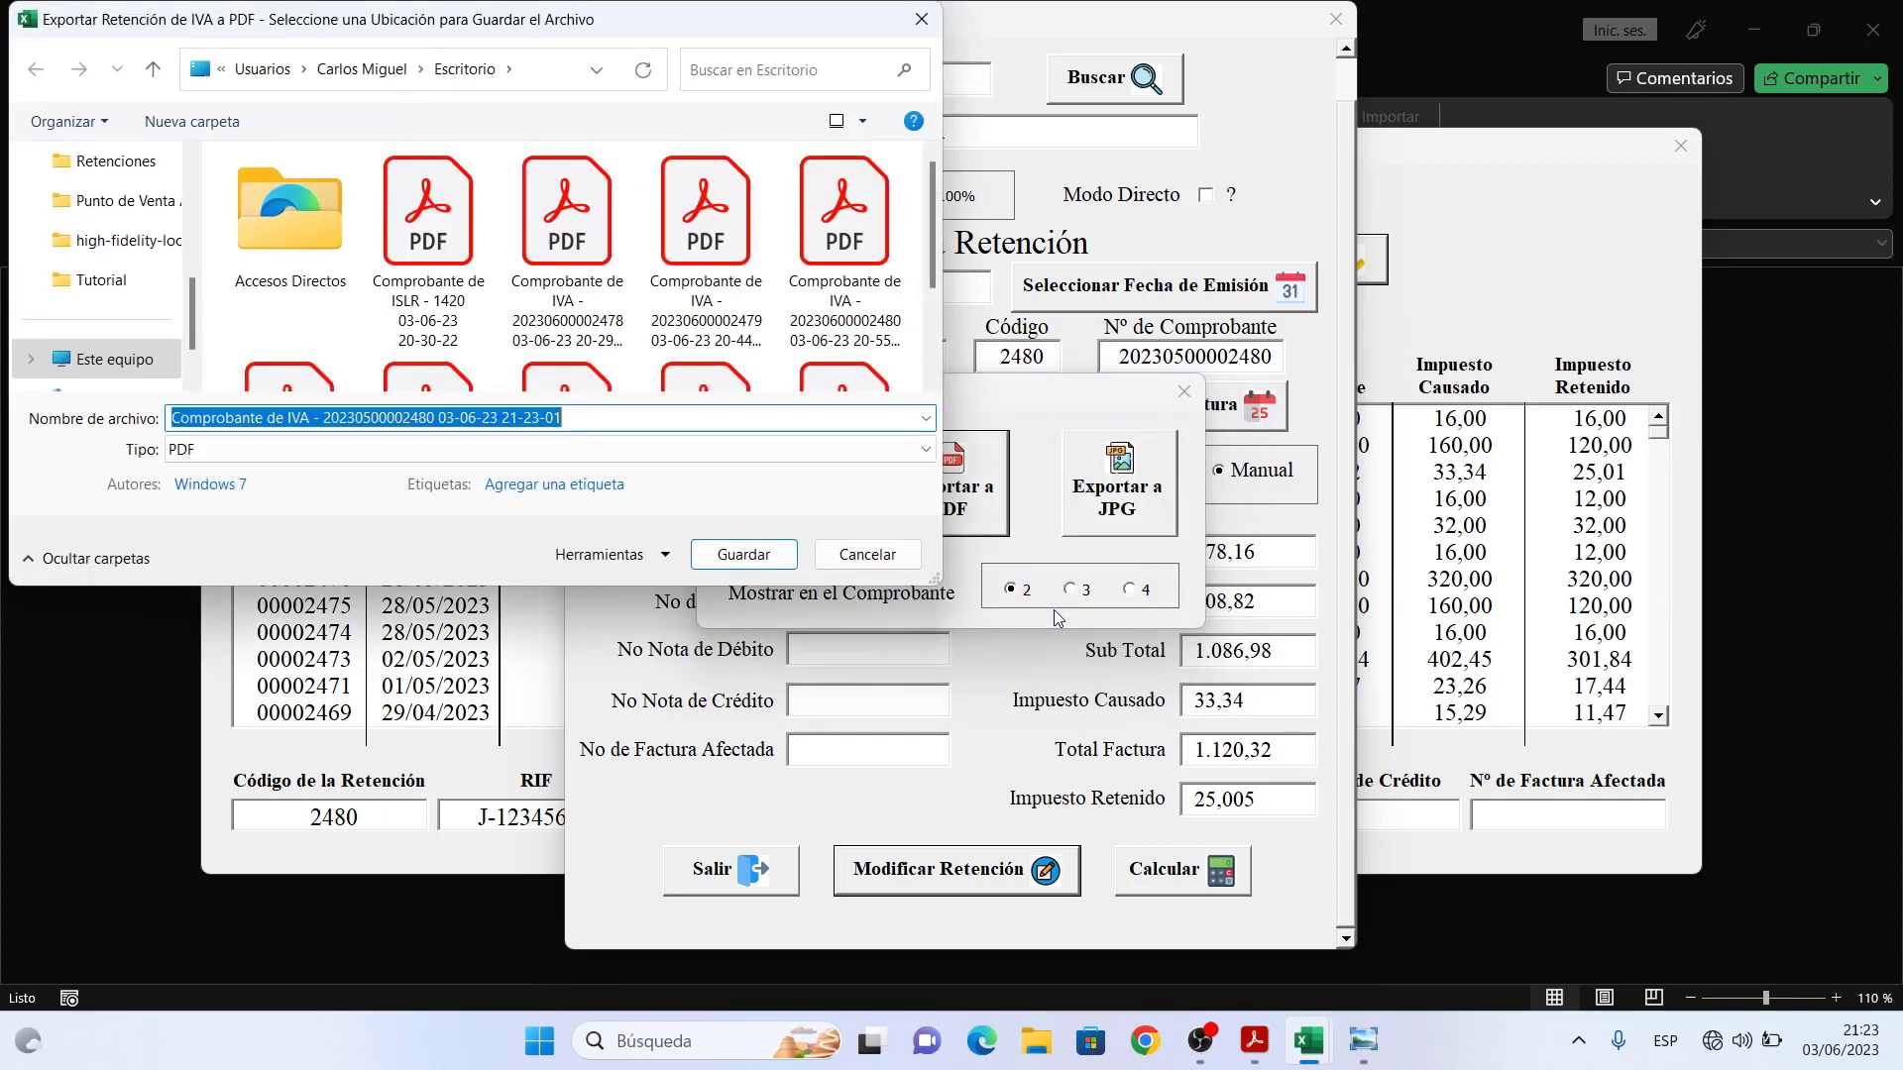
pyautogui.click(771, 550)
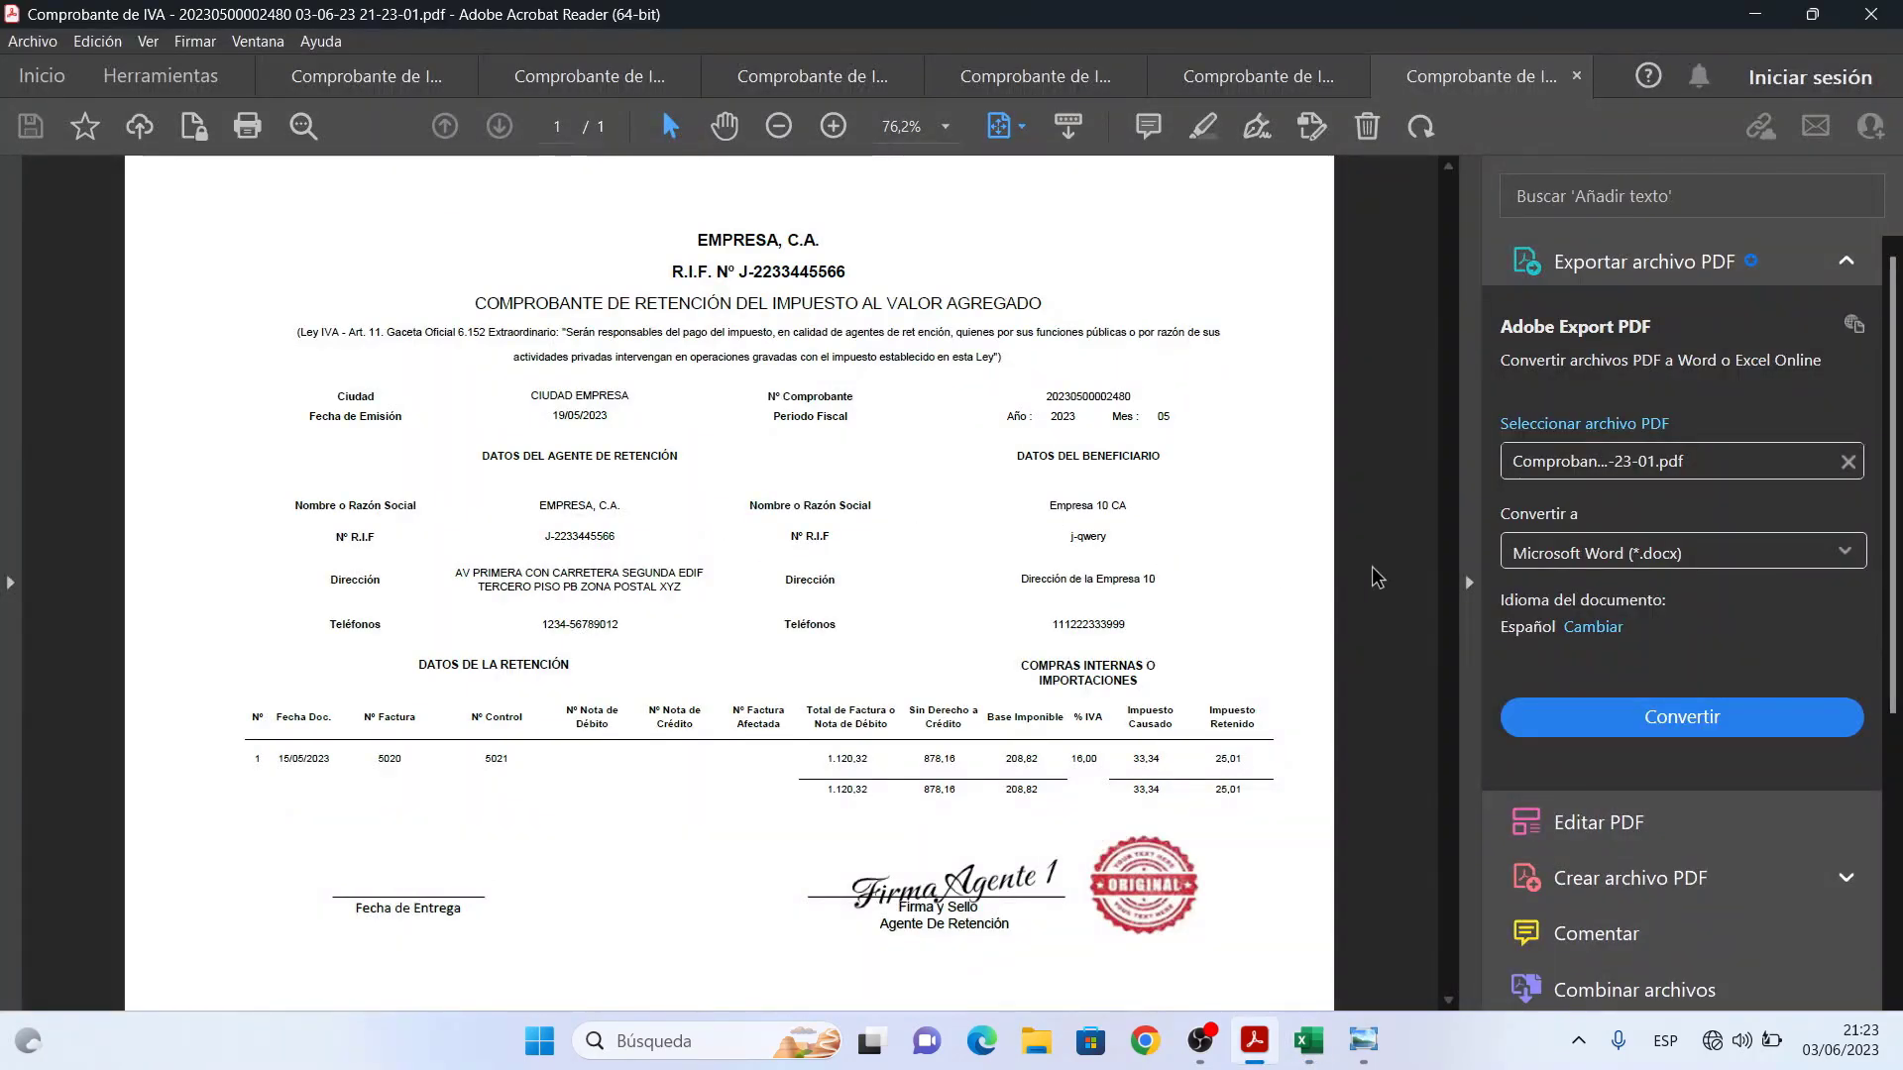
# - Hide the tools pane, zoom to 100% and pan to check the voucher's signature and header
pyautogui.click(1469, 580)
pyautogui.click(725, 126)
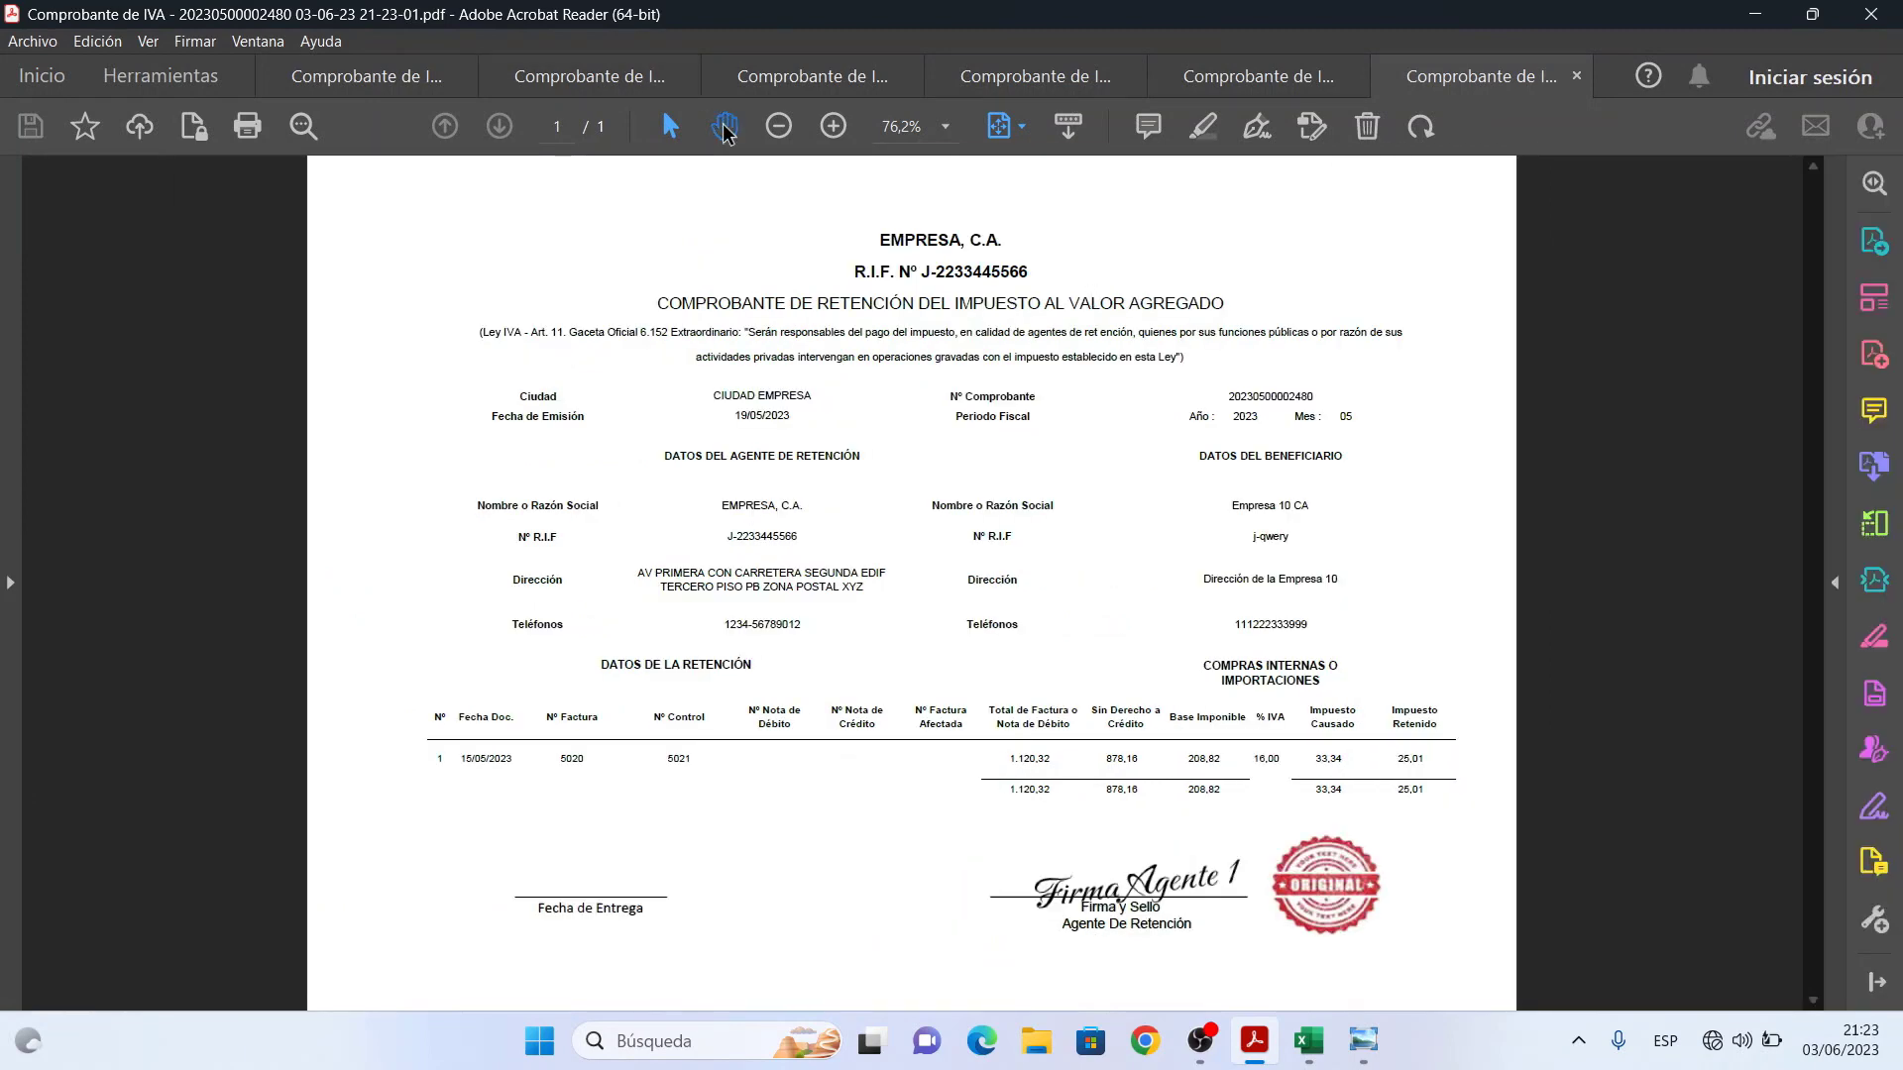
pyautogui.click(833, 126)
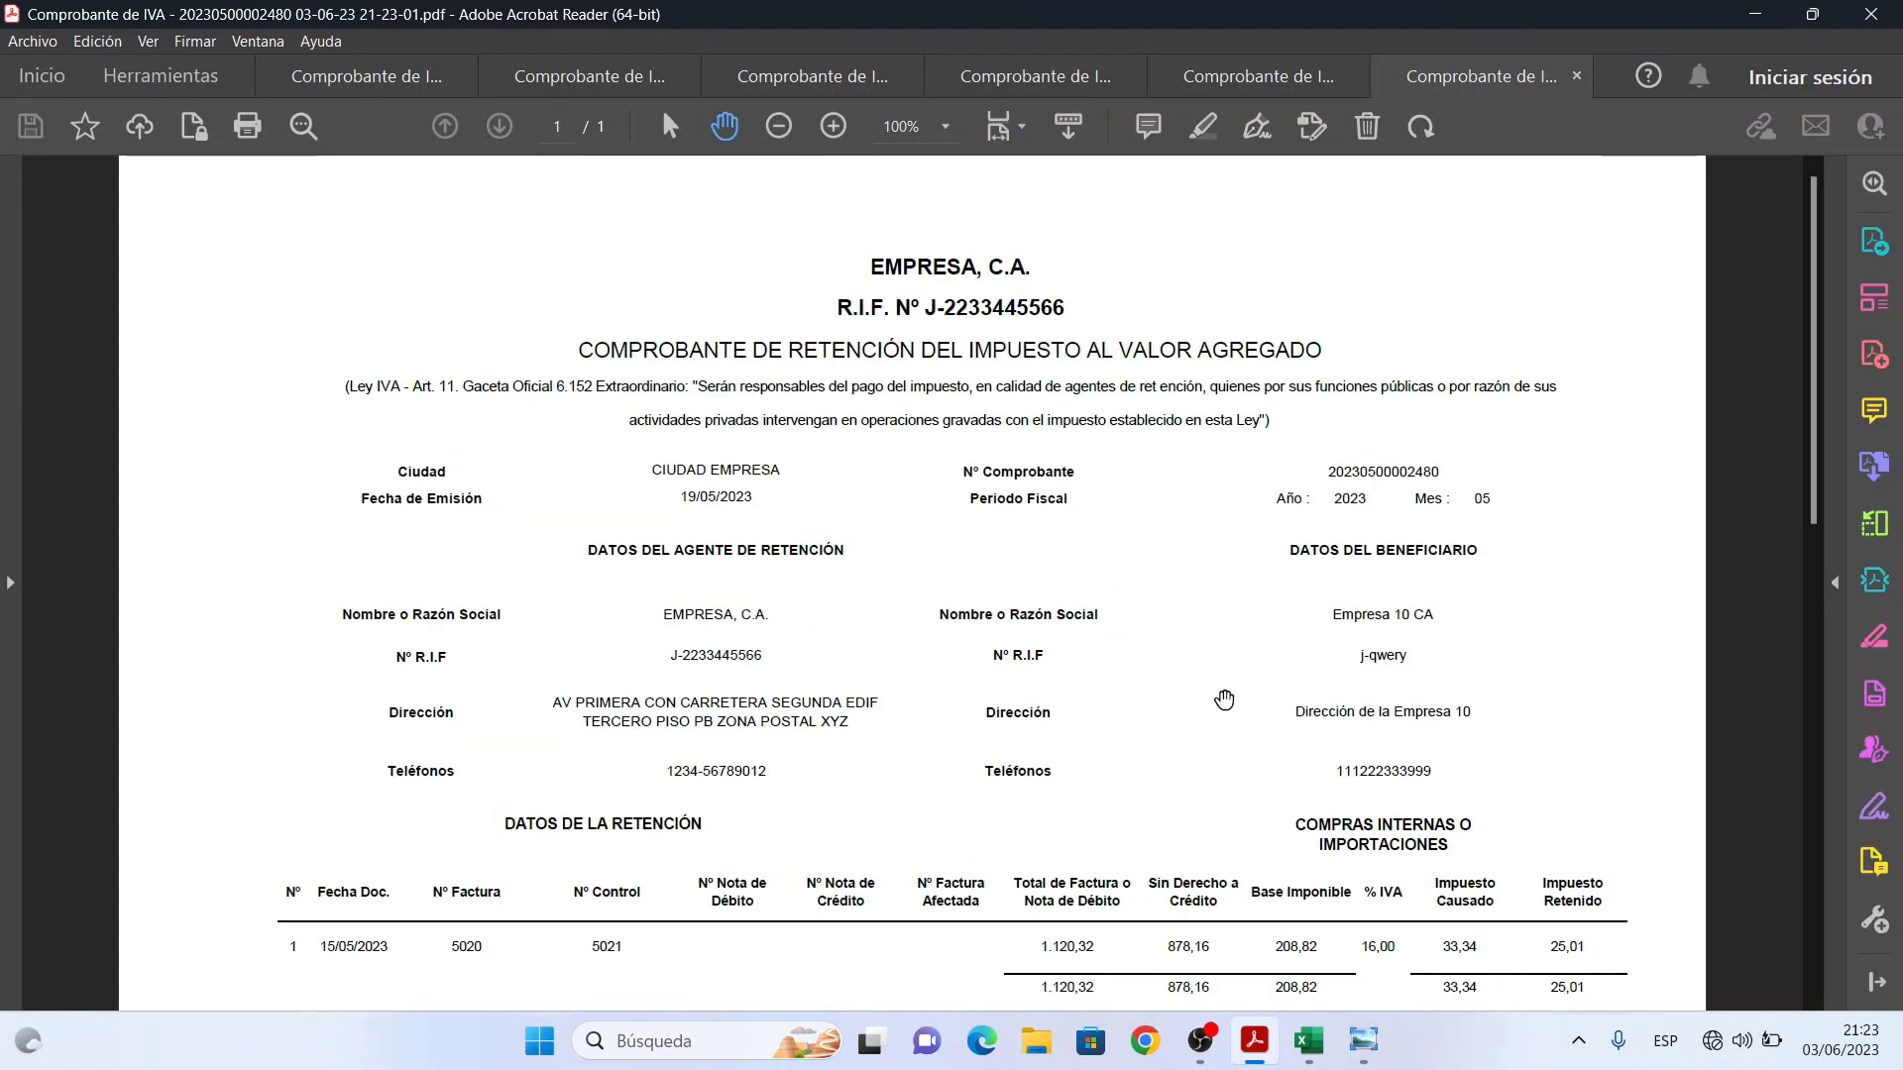
pyautogui.moveTo(1222, 705)
pyautogui.mouseDown()
pyautogui.moveTo(1224, 426)
pyautogui.moveTo(1262, 606)
pyautogui.mouseUp()
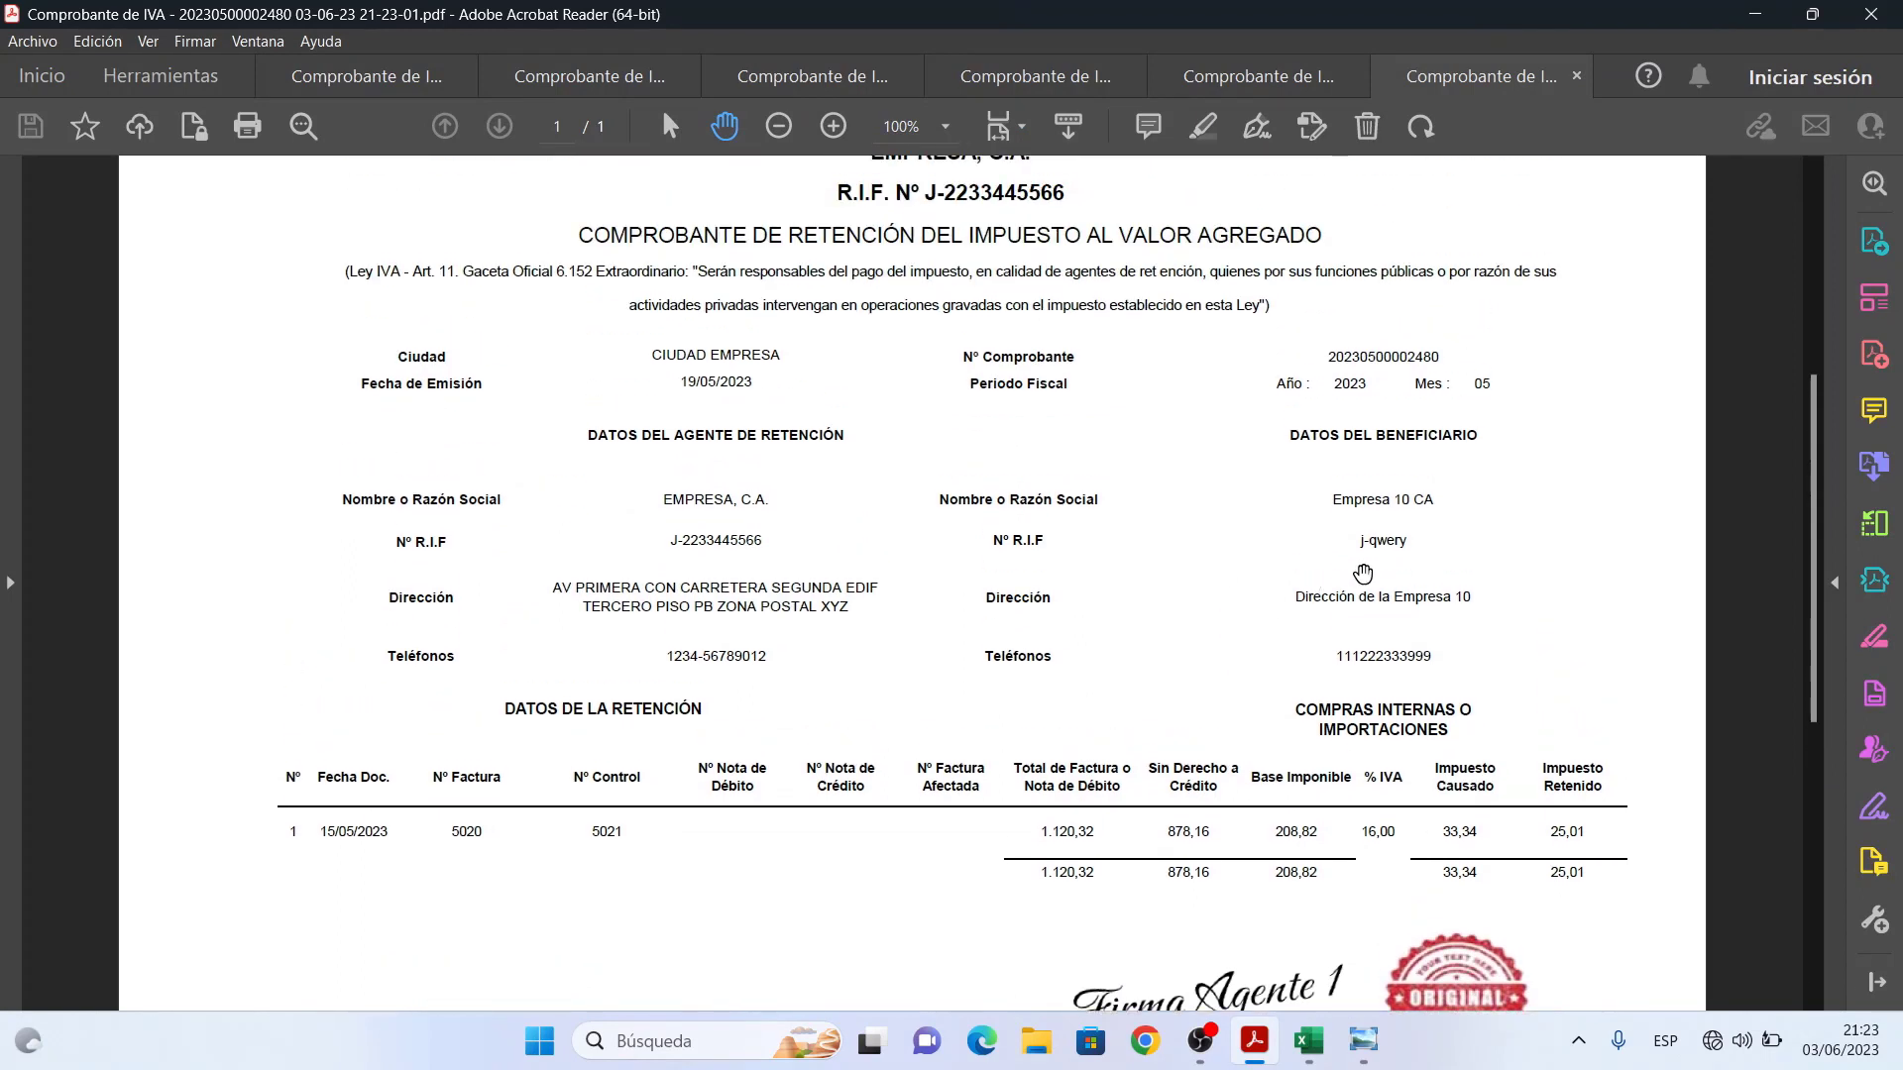
pyautogui.scroll(-3, 1056, 711)
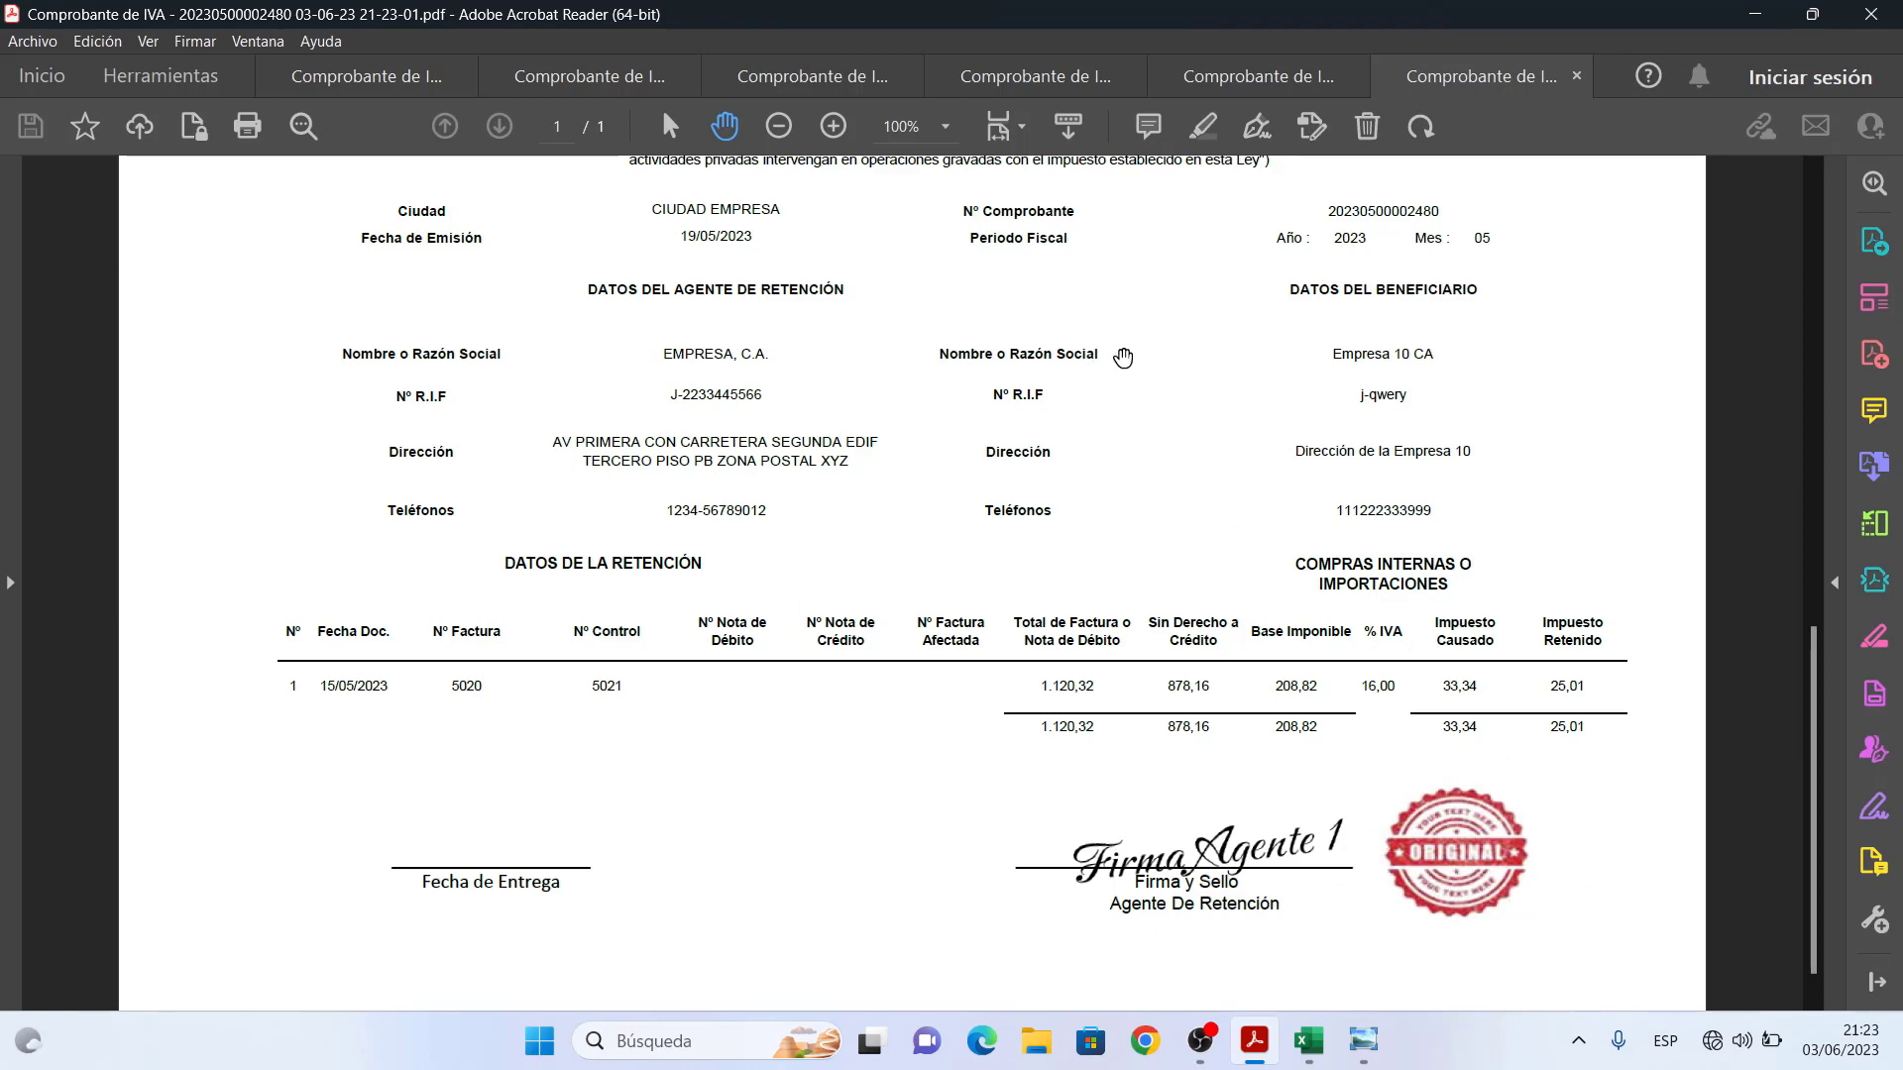
pyautogui.moveTo(1123, 357); pyautogui.dragTo(1150, 650)
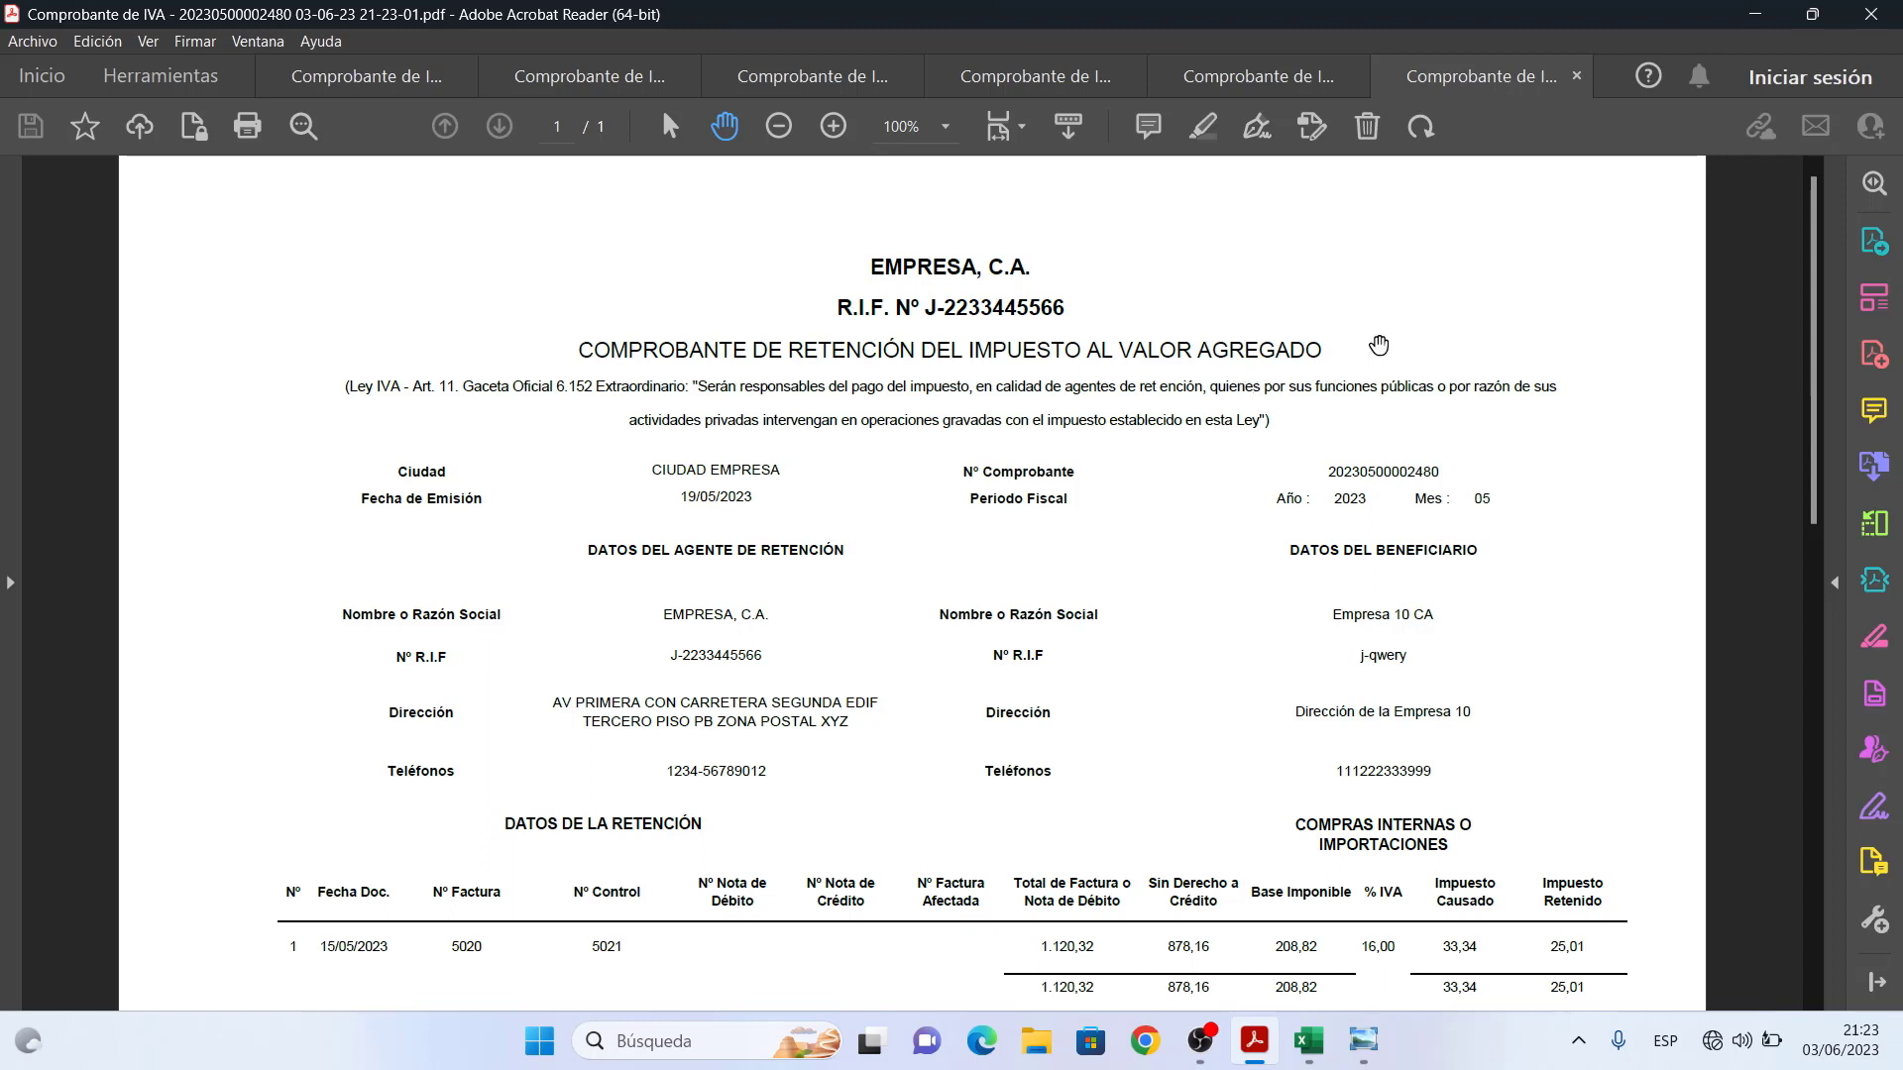
# - Return to Excel, acknowledge the PDF-saved message and close the printing assistant
pyautogui.click(1749, 24)
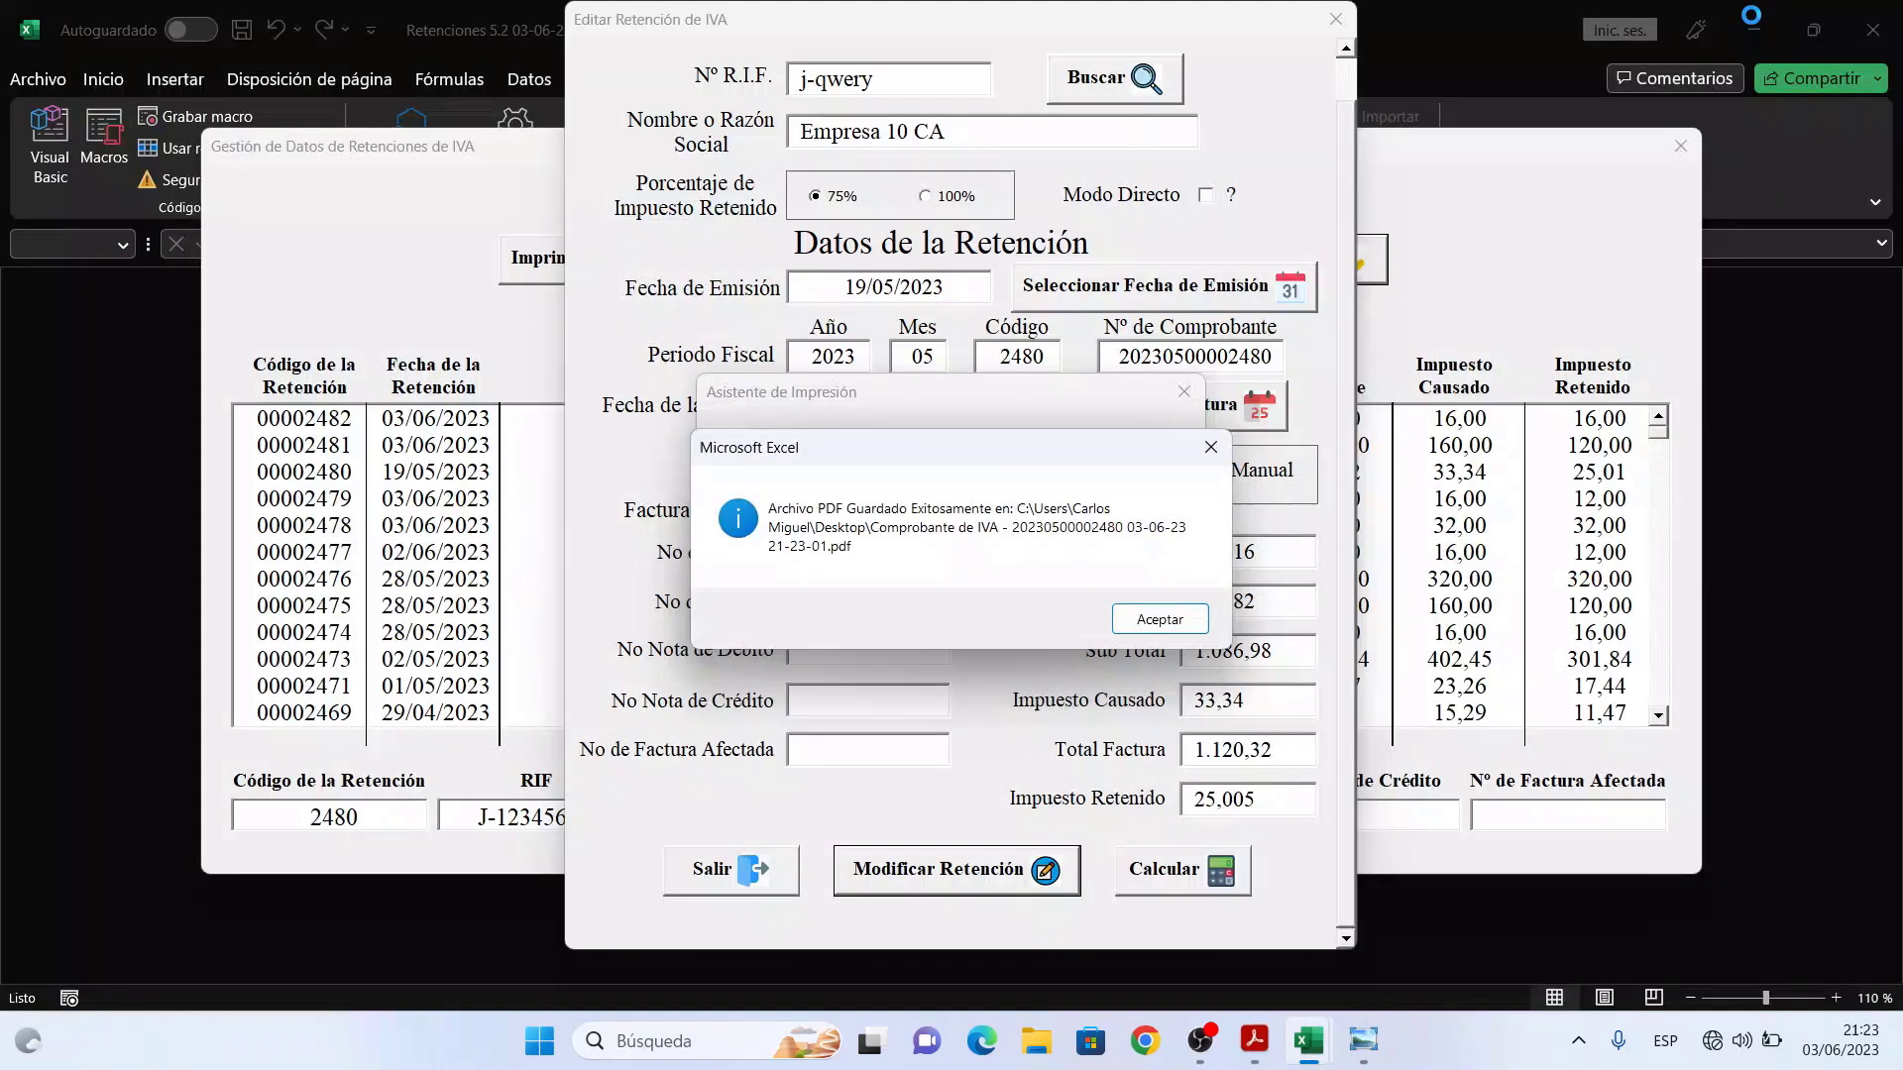
pyautogui.click(1149, 622)
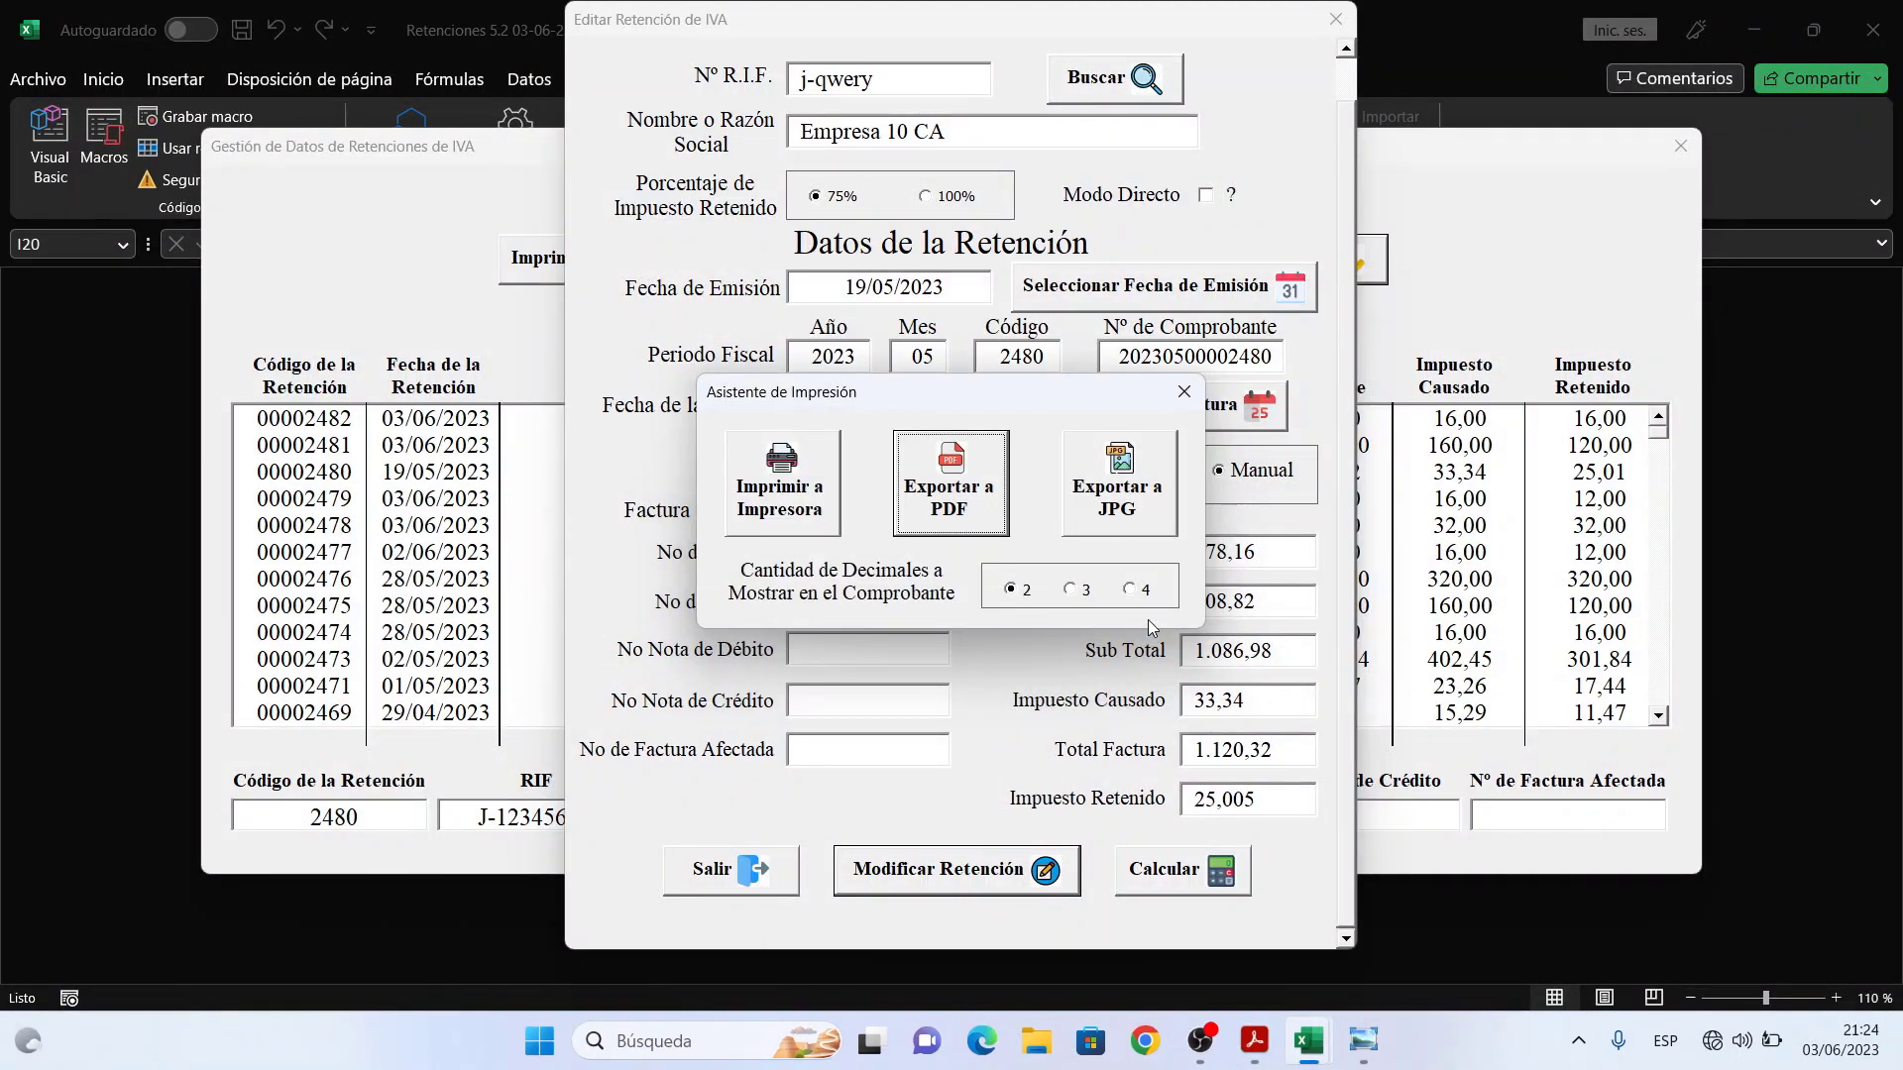
pyautogui.click(1185, 392)
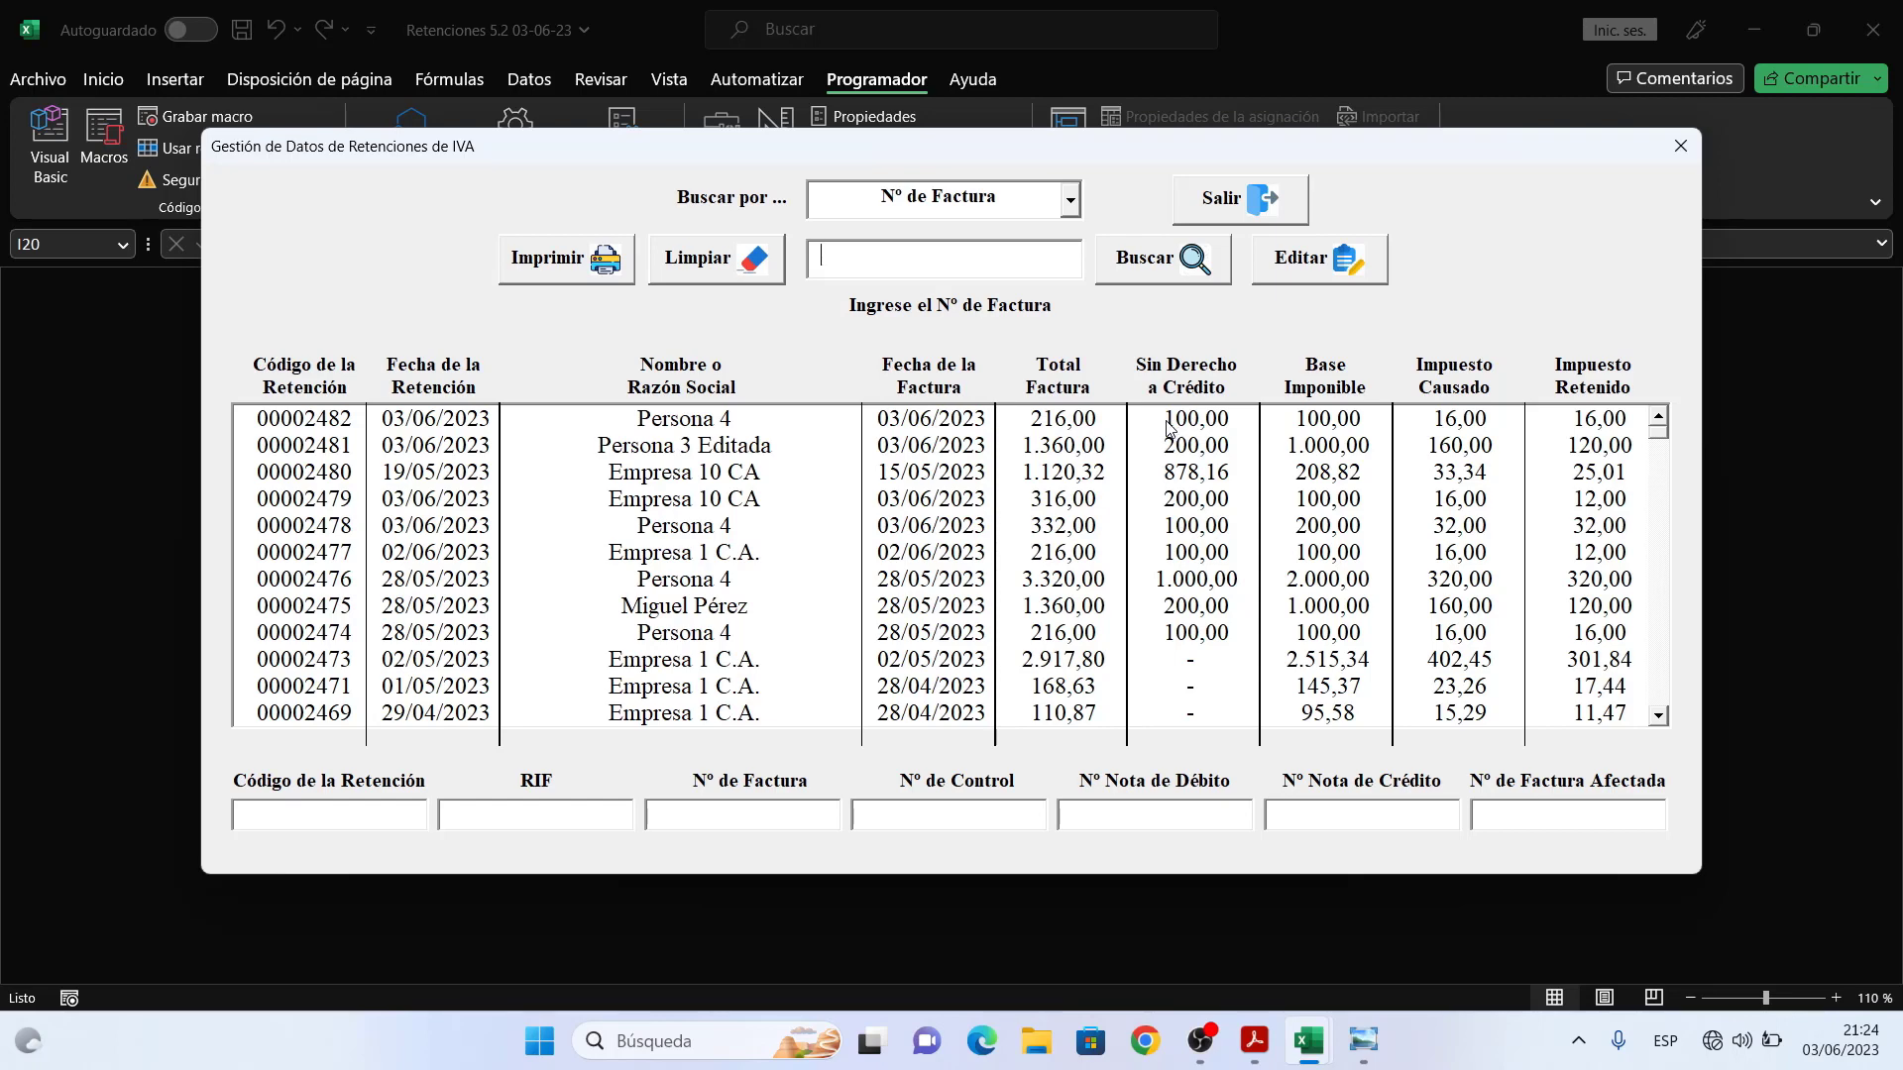
# - Open retention 00002482 for editing, close it unchanged, then select retention 00002481
pyautogui.click(1167, 424)
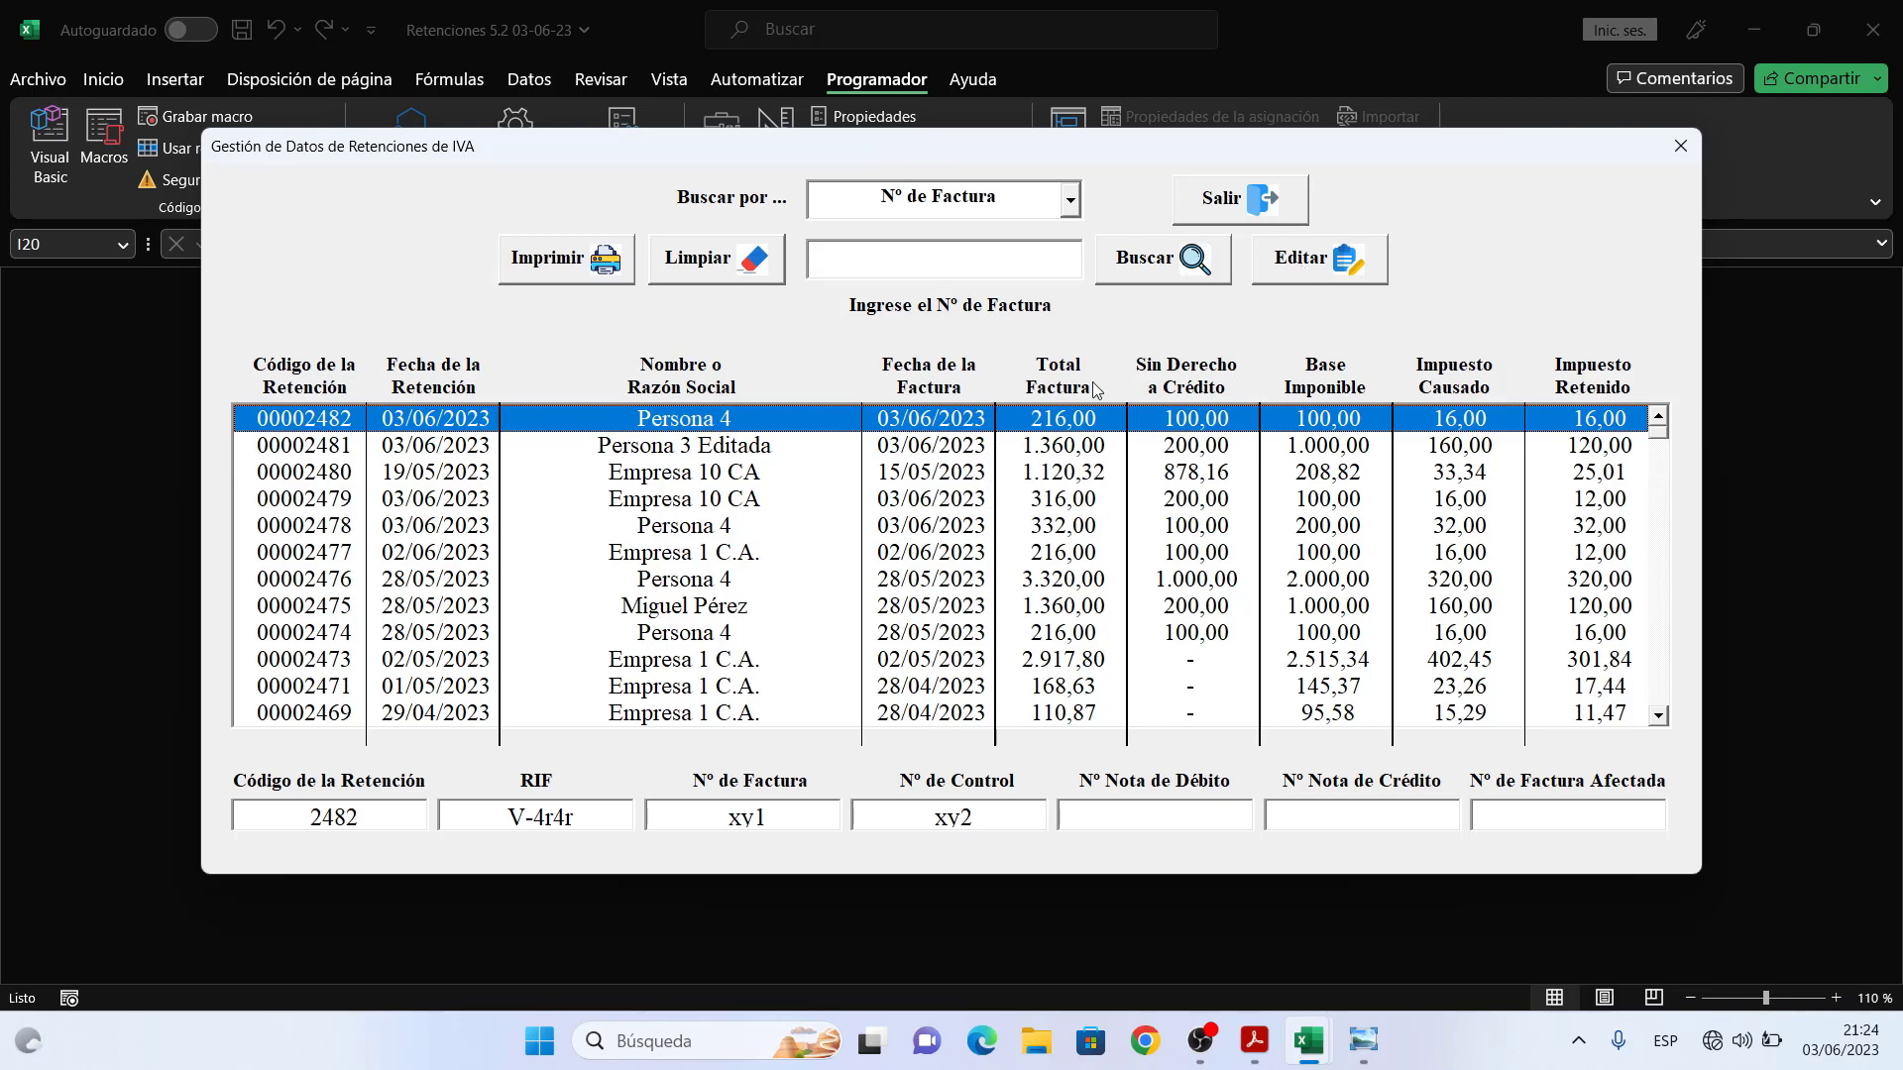
pyautogui.click(1308, 257)
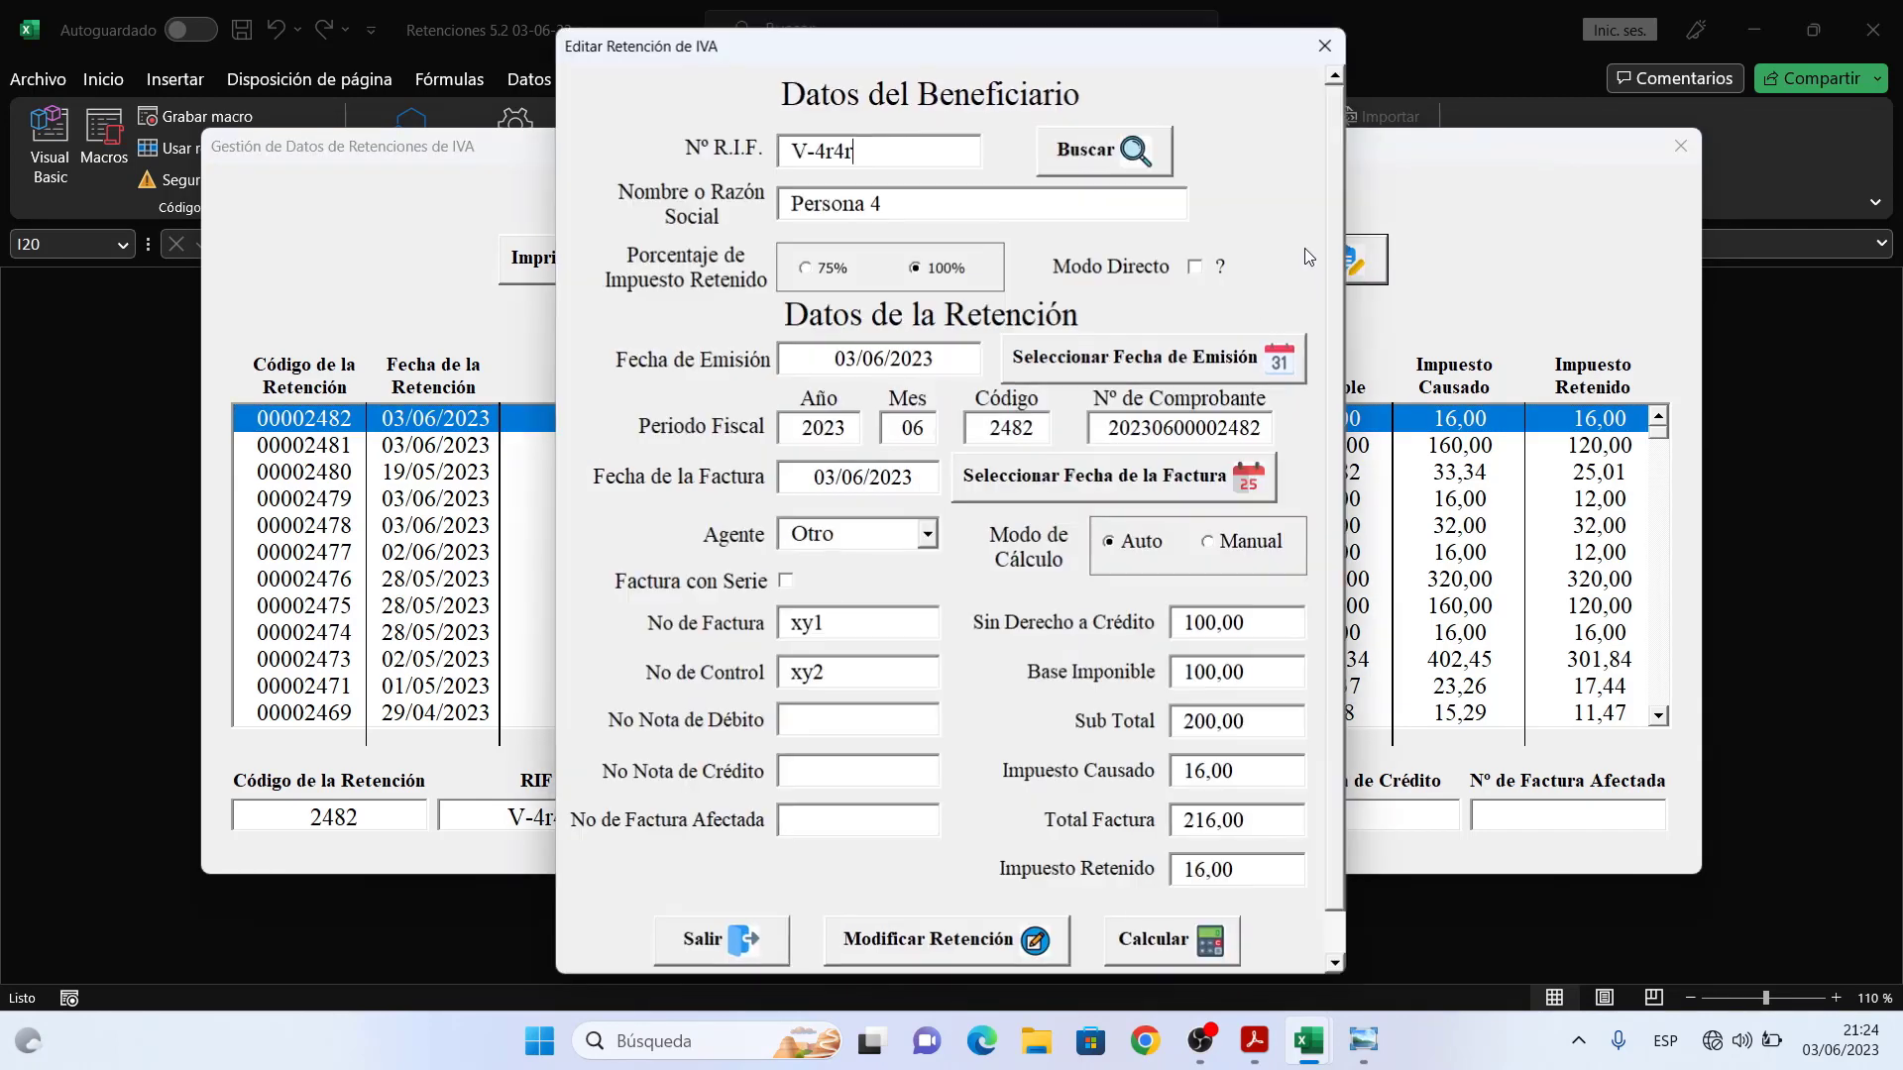
pyautogui.click(1326, 44)
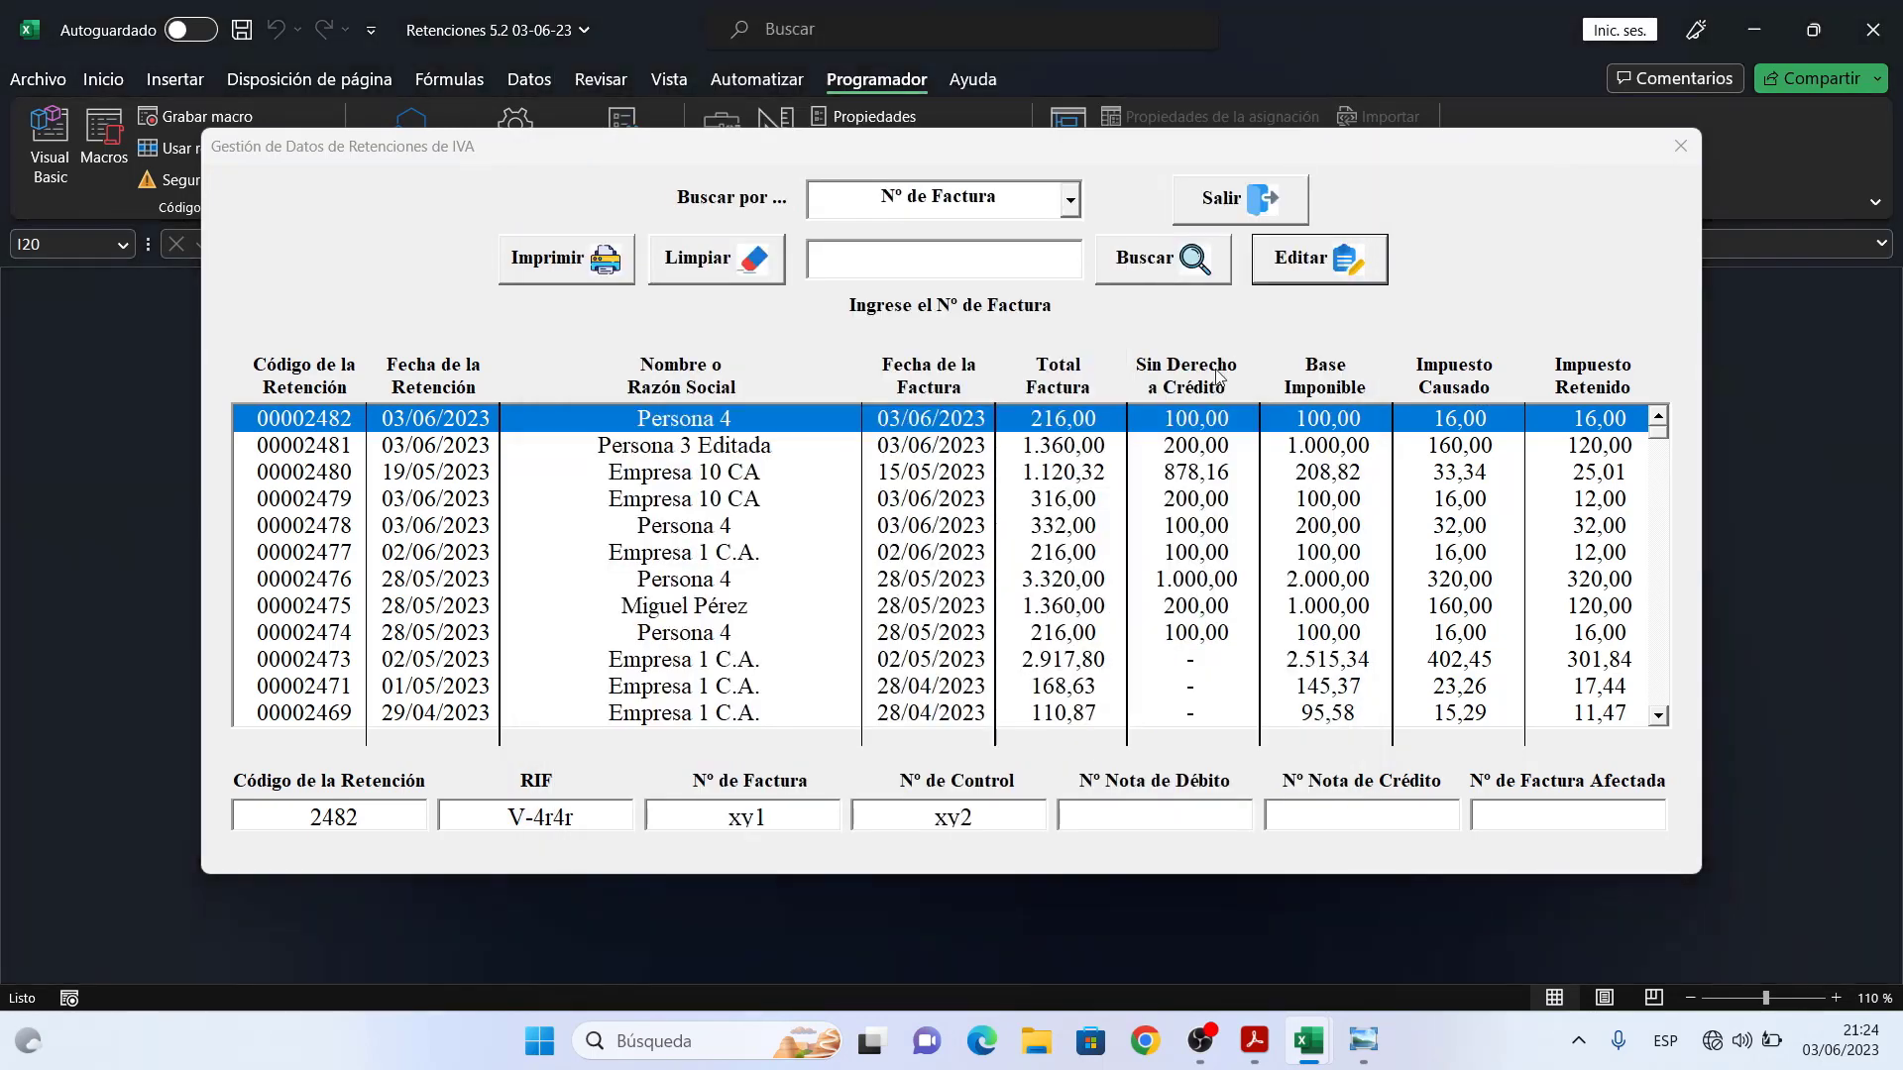
pyautogui.click(1123, 454)
# - Edit retention 00002481 and open the provider search list from the Nº R.I.F. field
pyautogui.click(1302, 273)
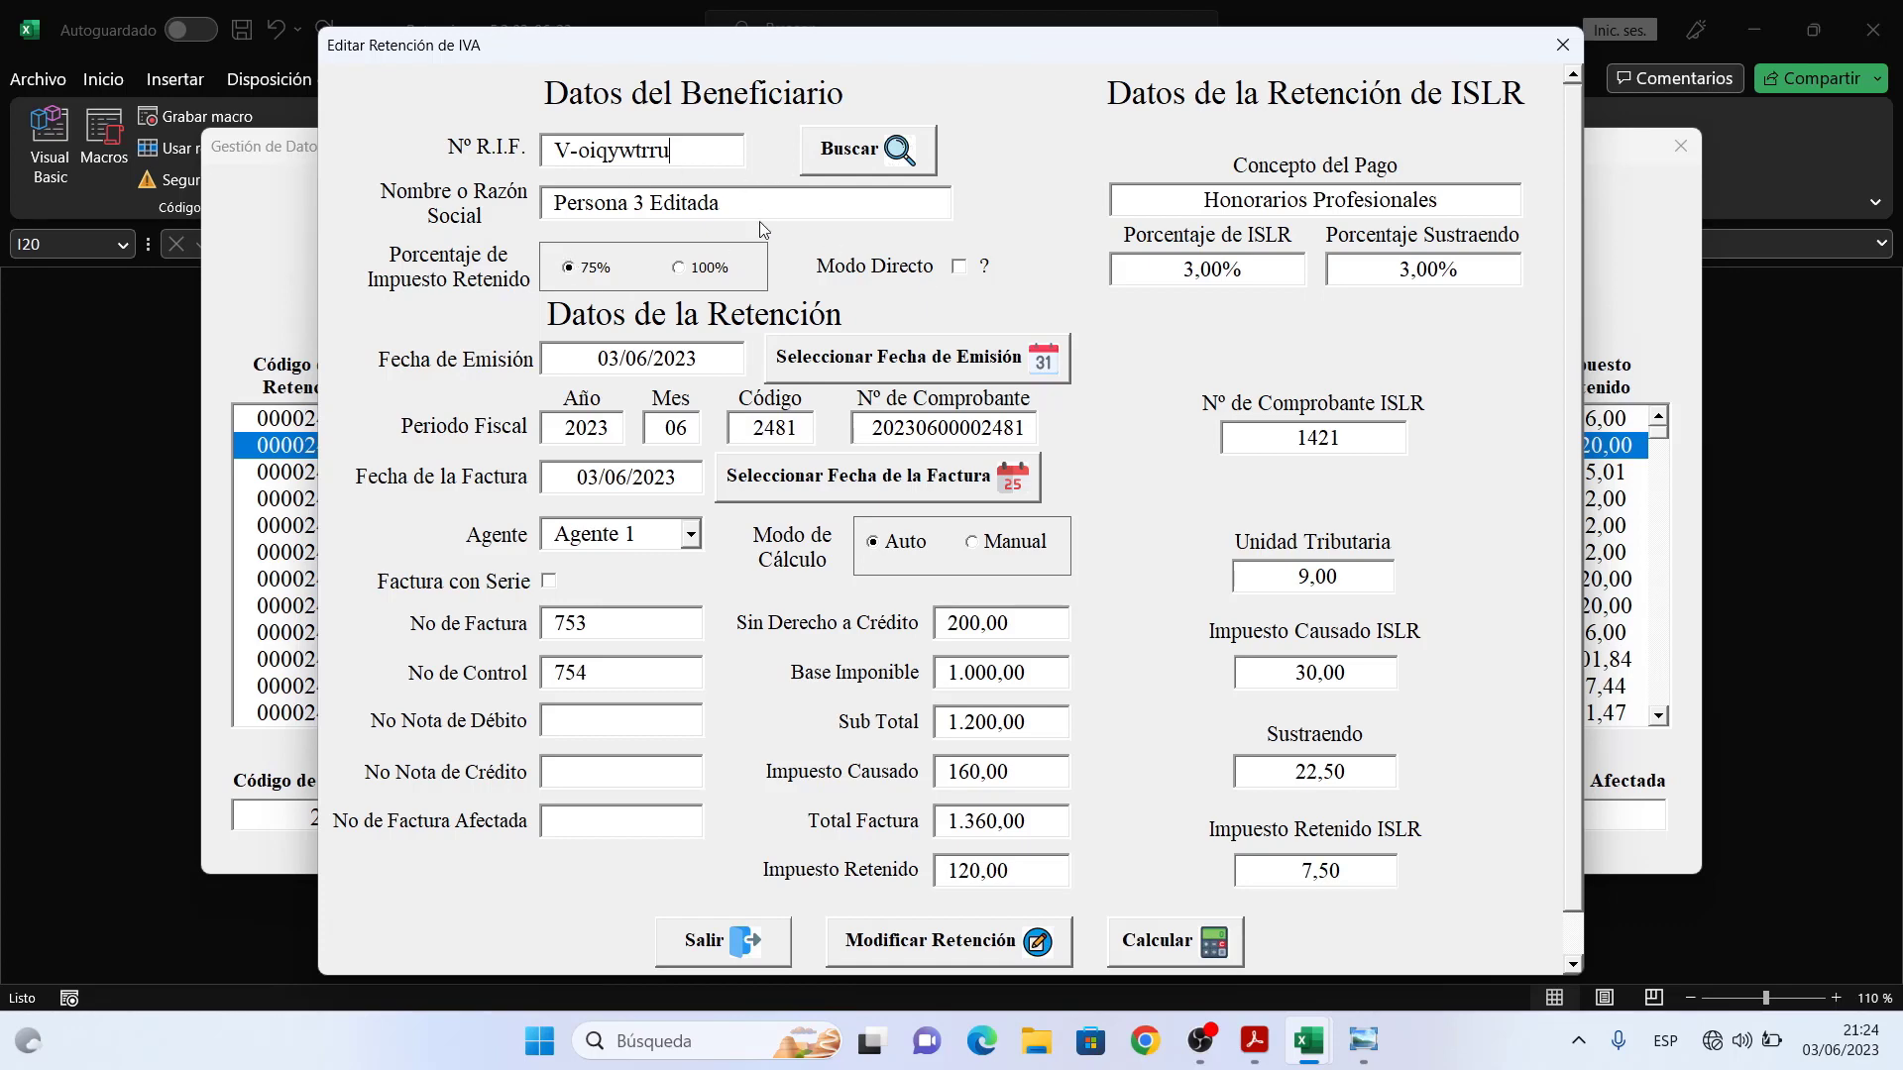
pyautogui.click(891, 163)
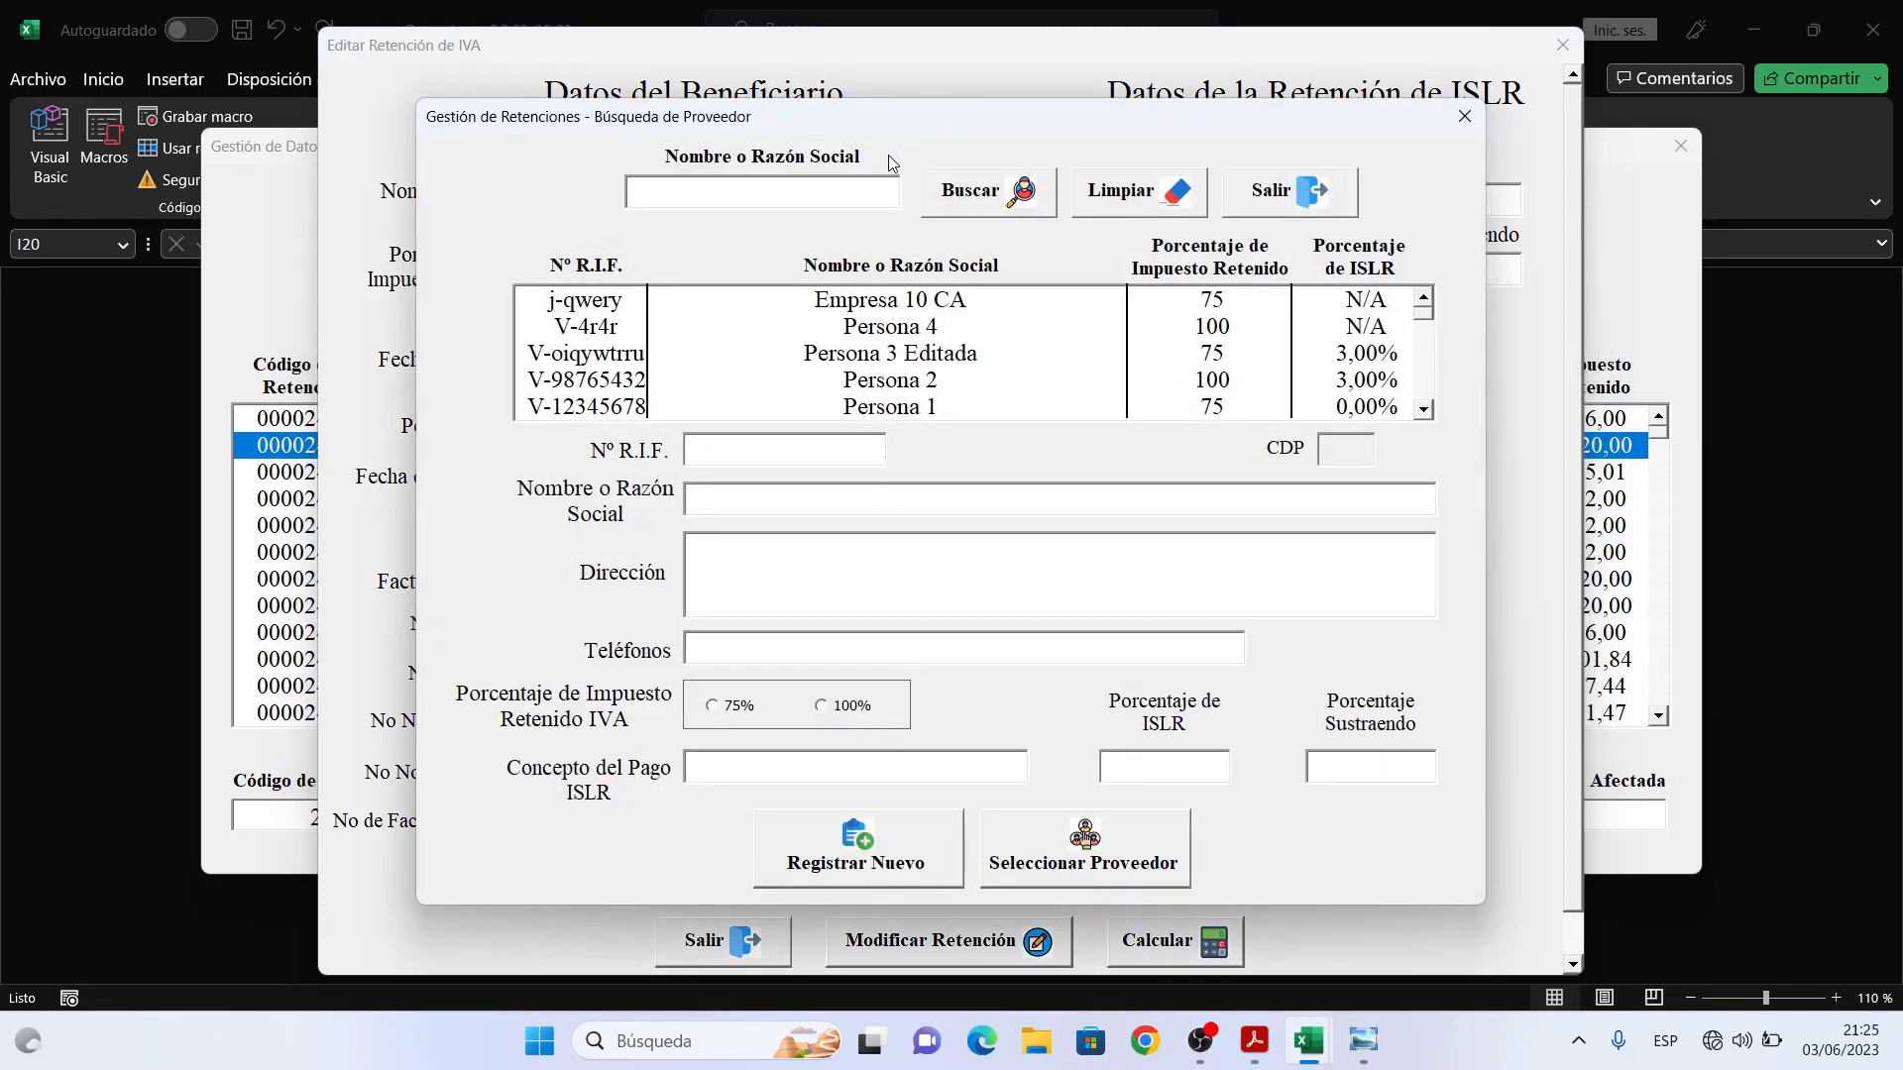
# - Try assigning Empresa 10 CA as provider and dismiss its not-applicable-for-ISLR warning
pyautogui.click(945, 309)
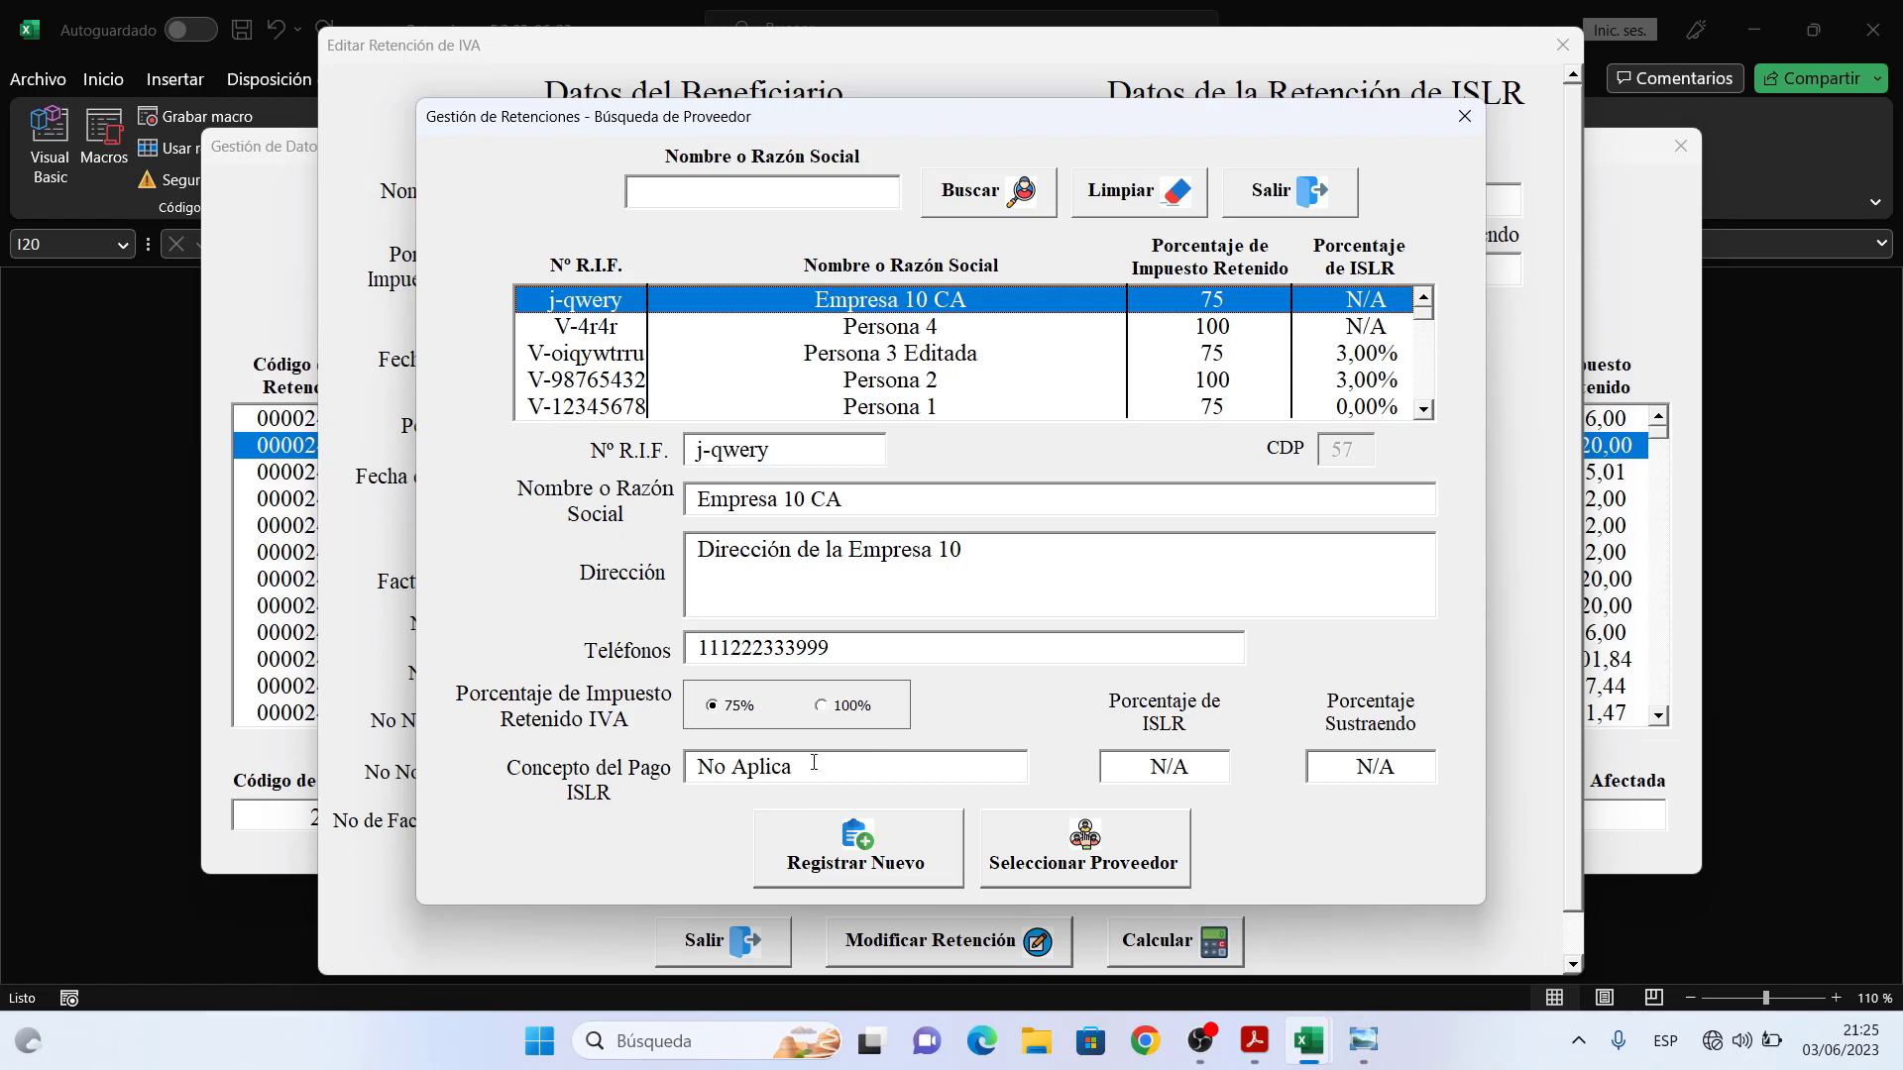
pyautogui.click(1050, 843)
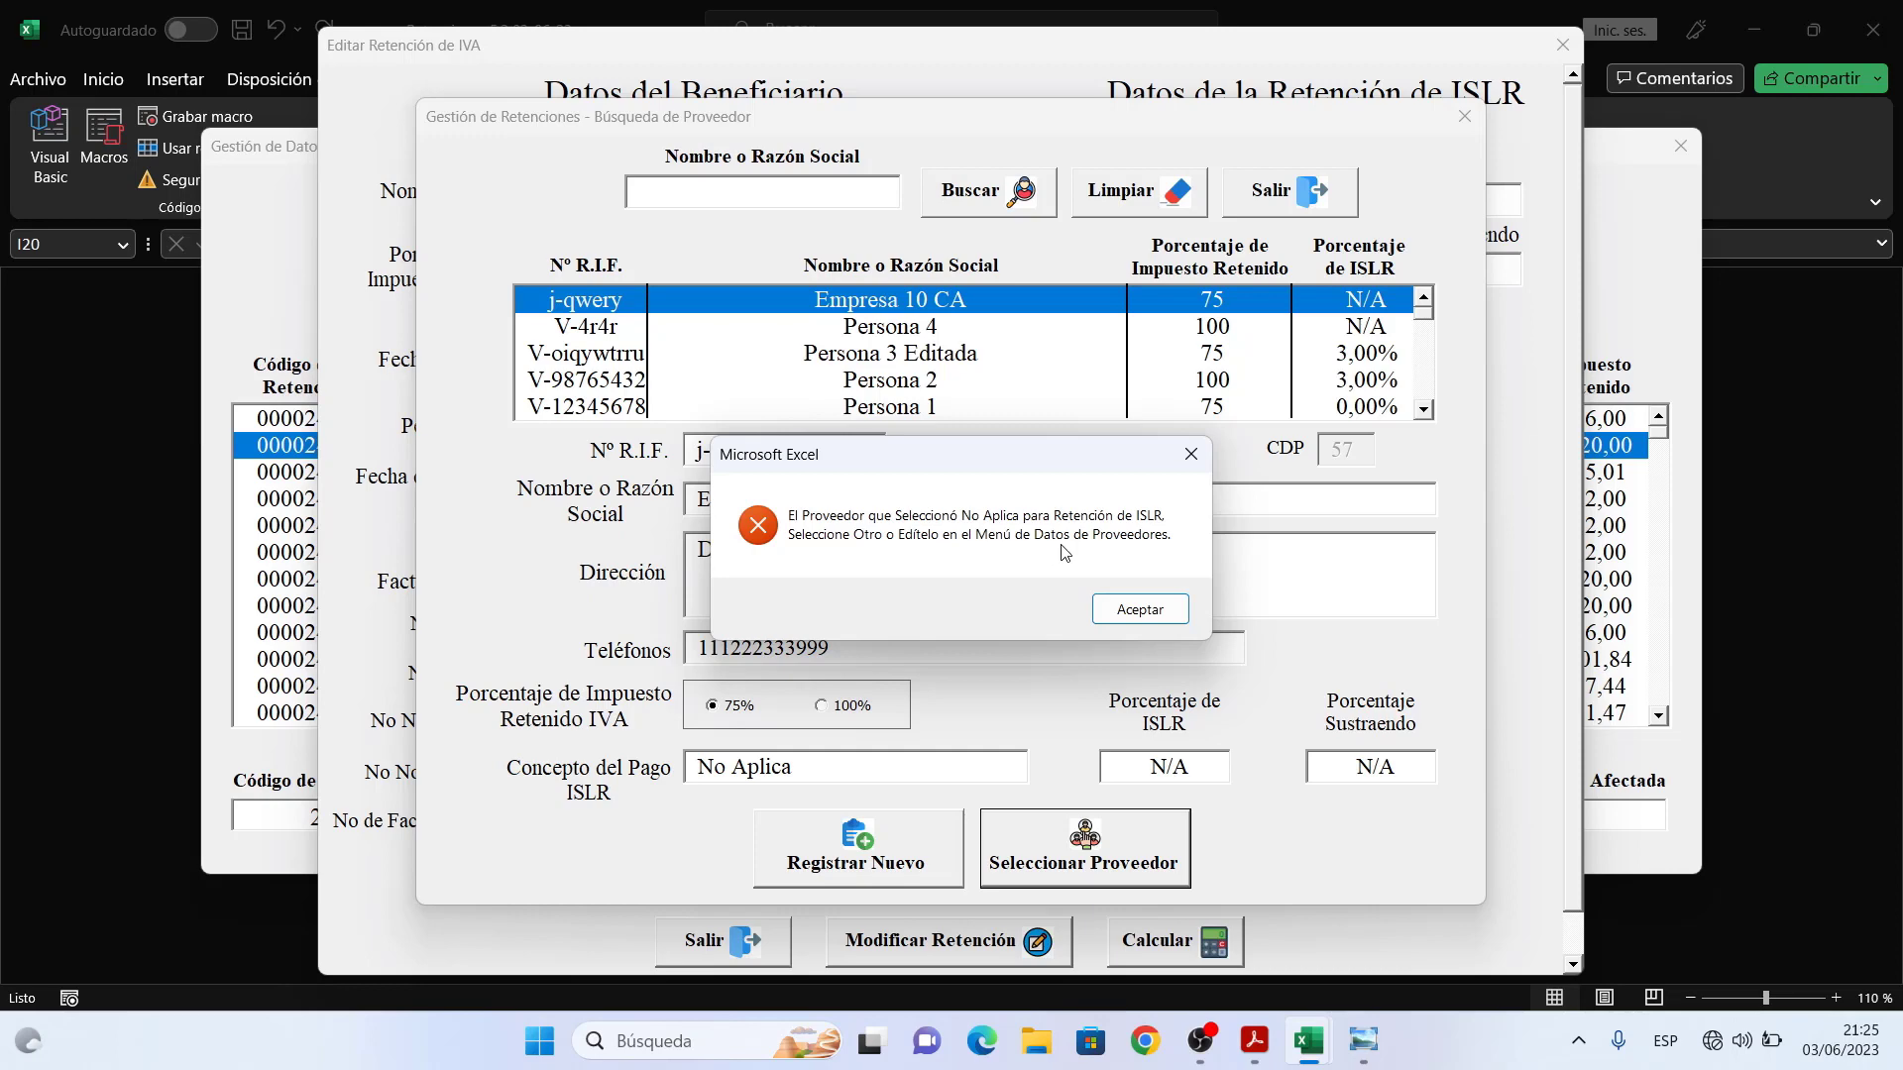
pyautogui.click(1139, 608)
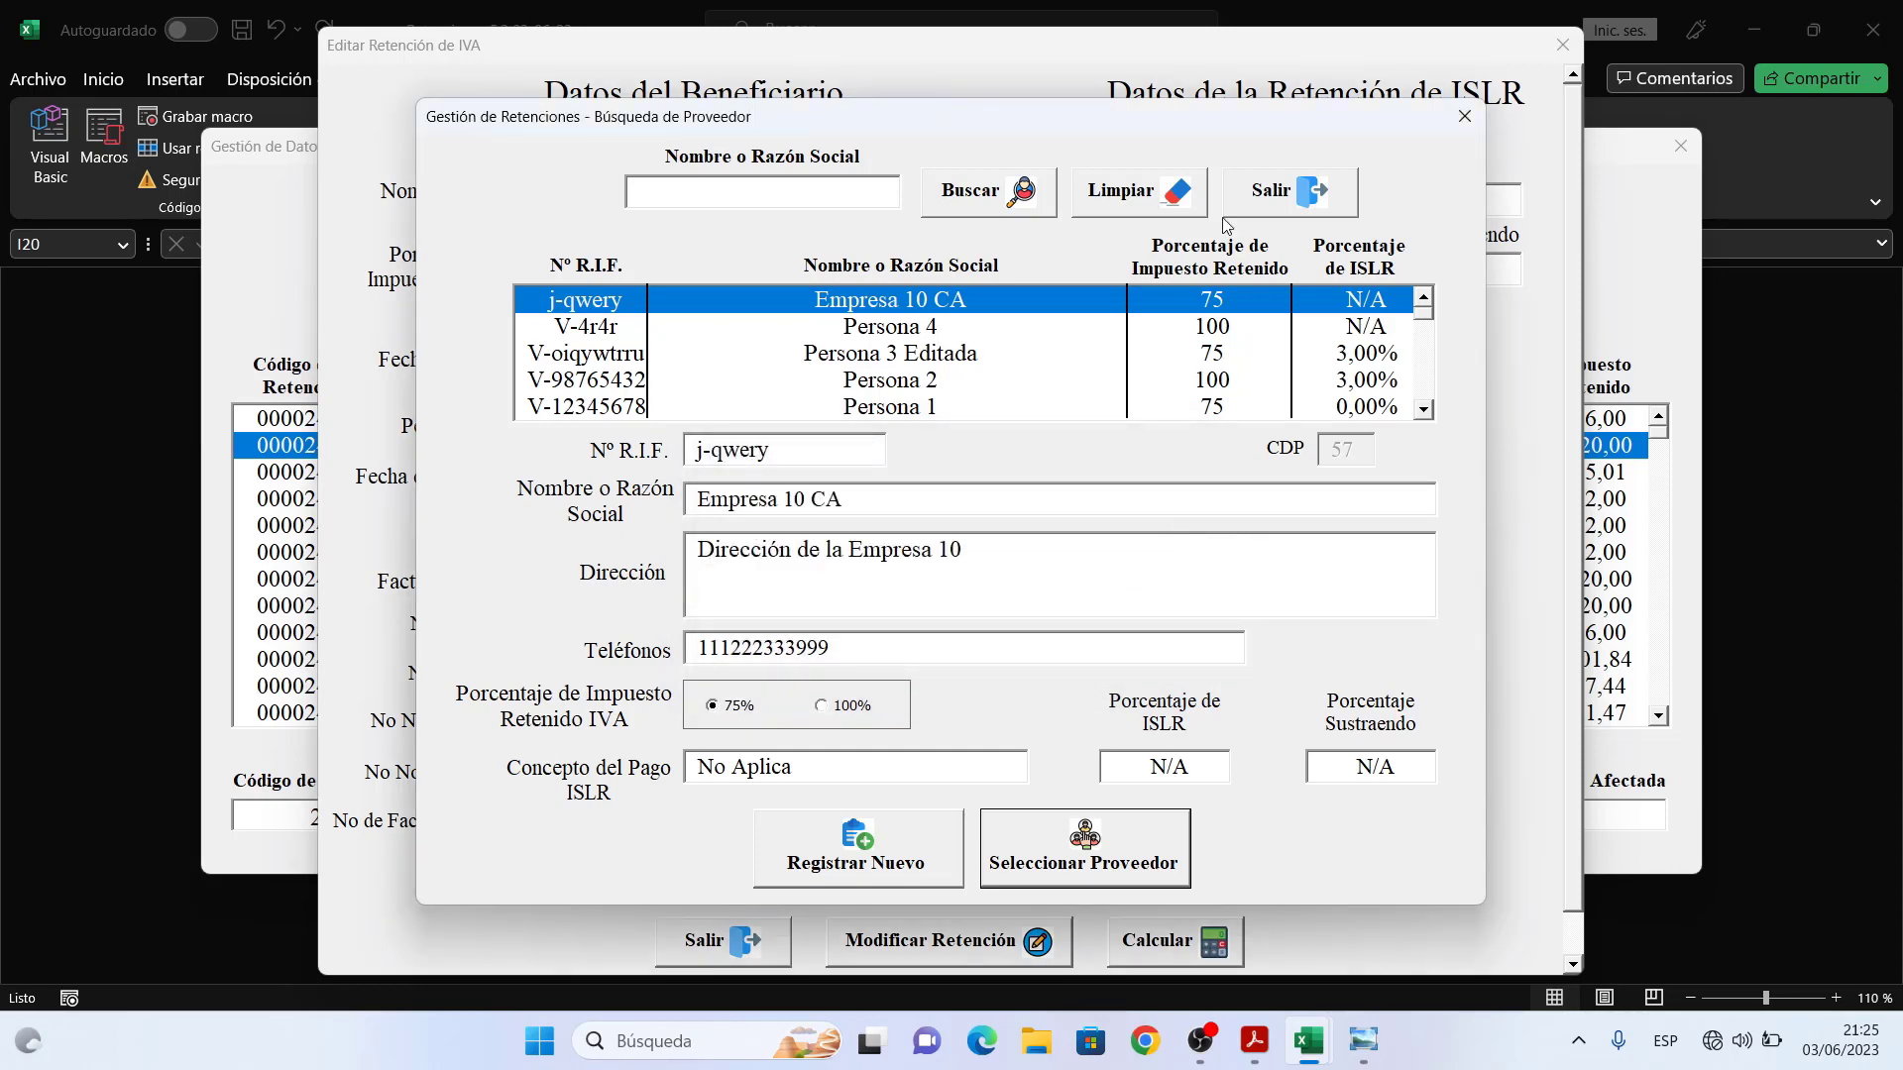
# - Assign Persona 1 as the retention's provider instead, after checking Persona 3 Editada
pyautogui.moveTo(1178, 120)
pyautogui.mouseDown()
pyautogui.moveTo(1214, 312)
pyautogui.moveTo(1187, 96)
pyautogui.mouseUp()
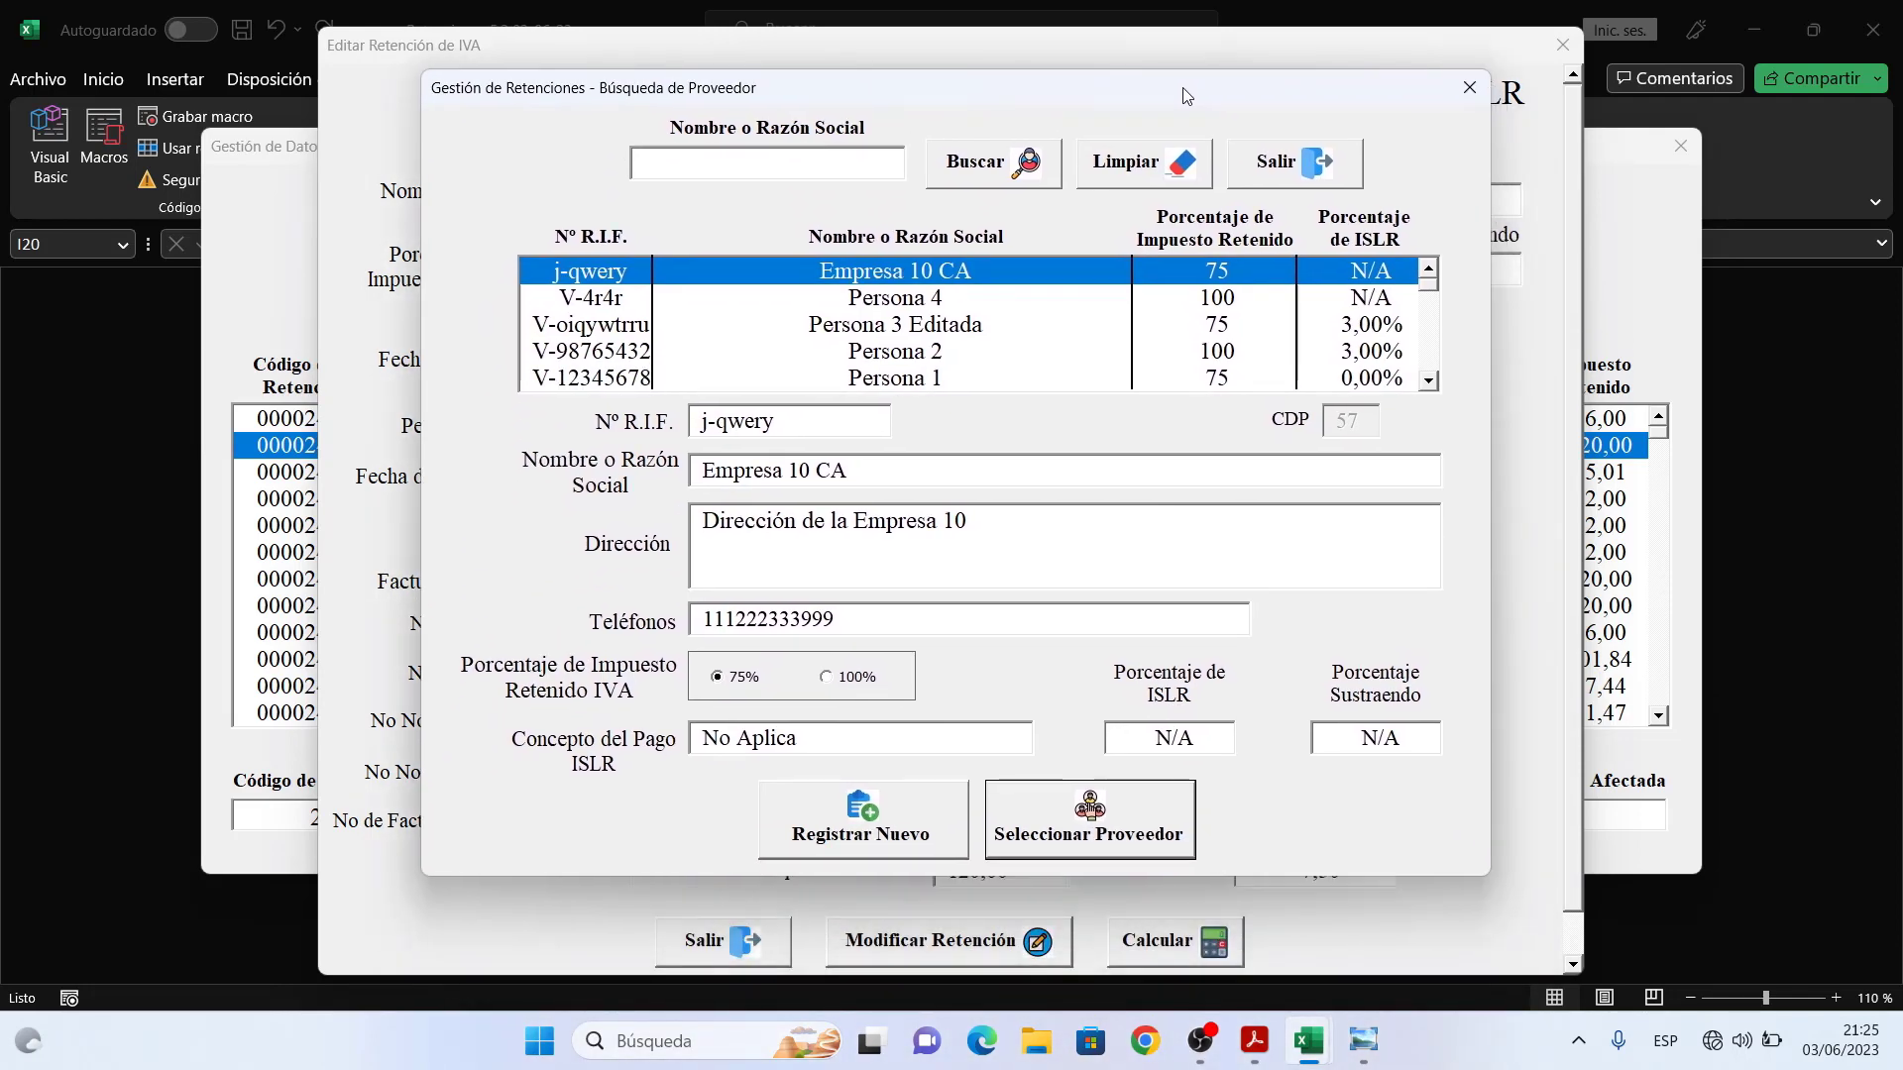
pyautogui.click(1207, 328)
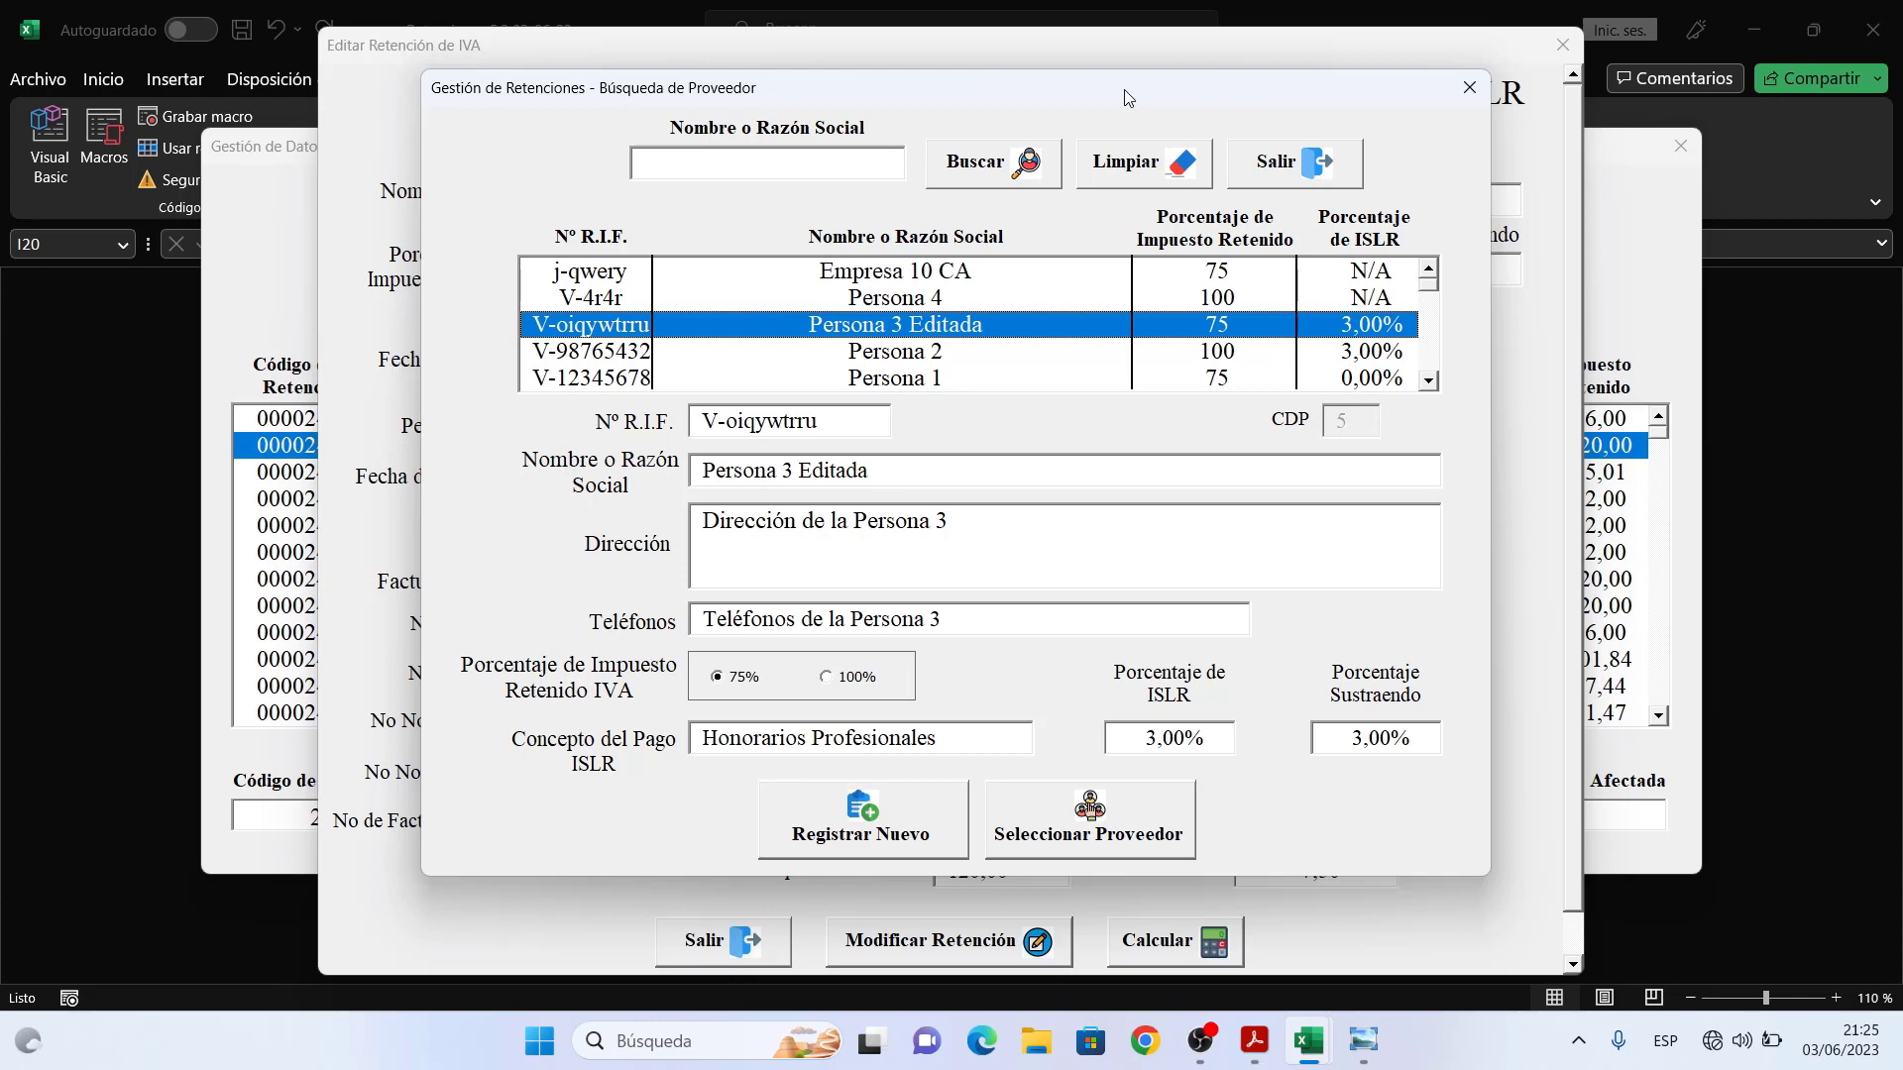
pyautogui.moveTo(1124, 97)
pyautogui.mouseDown()
pyautogui.moveTo(1137, 247)
pyautogui.moveTo(1131, 119)
pyautogui.mouseUp()
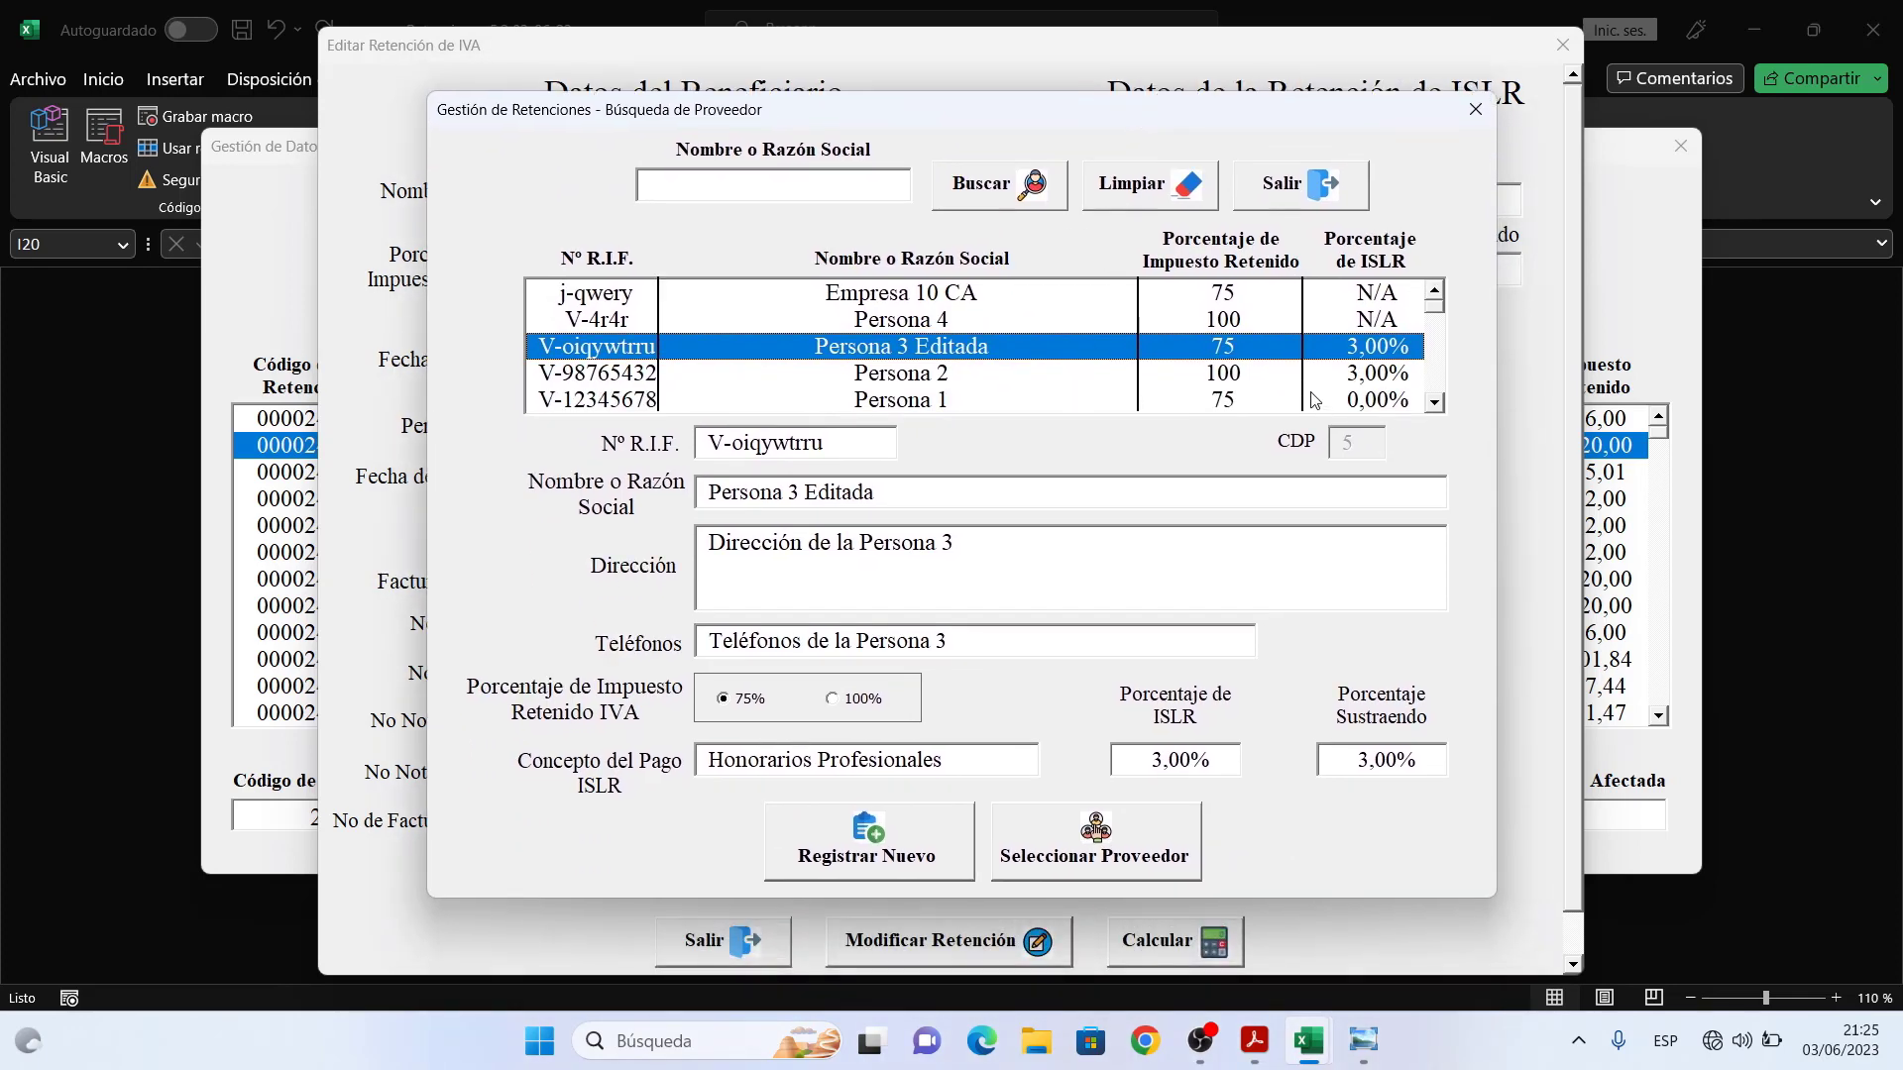
pyautogui.click(1310, 402)
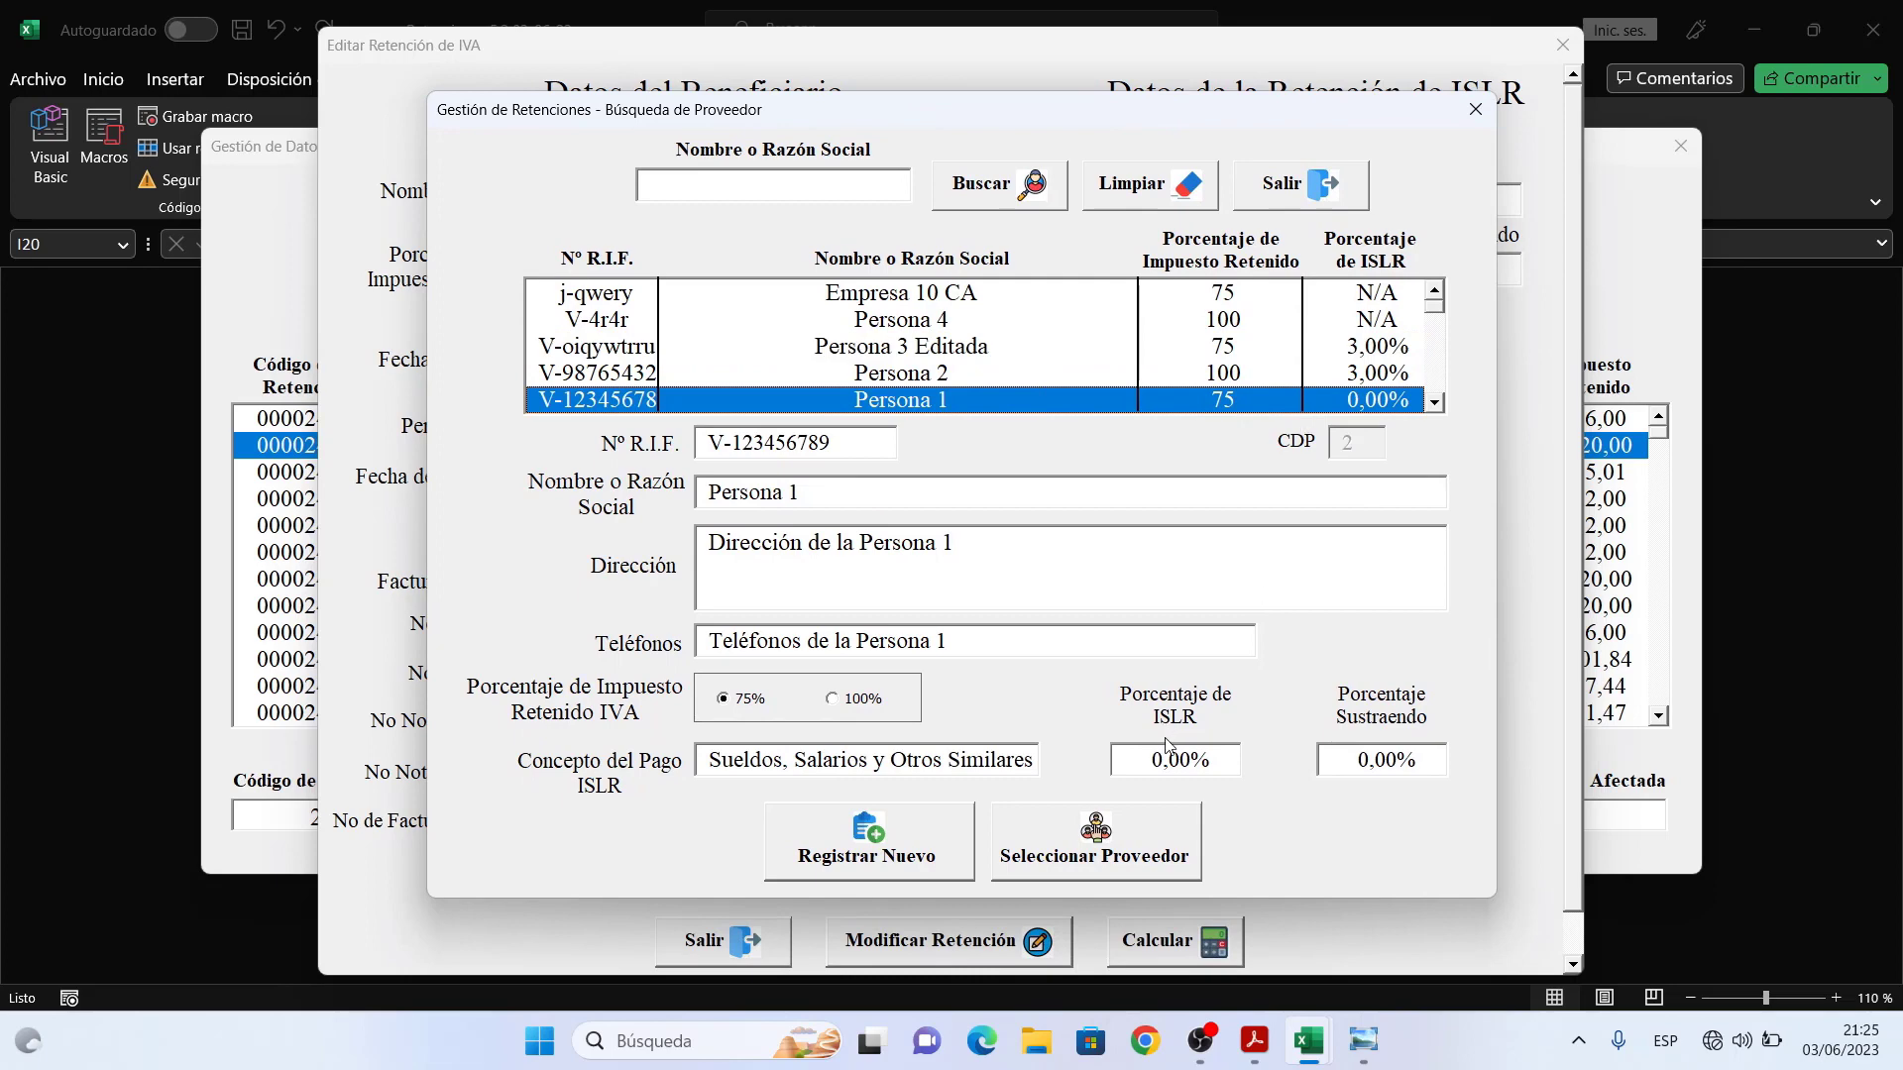
pyautogui.click(1129, 854)
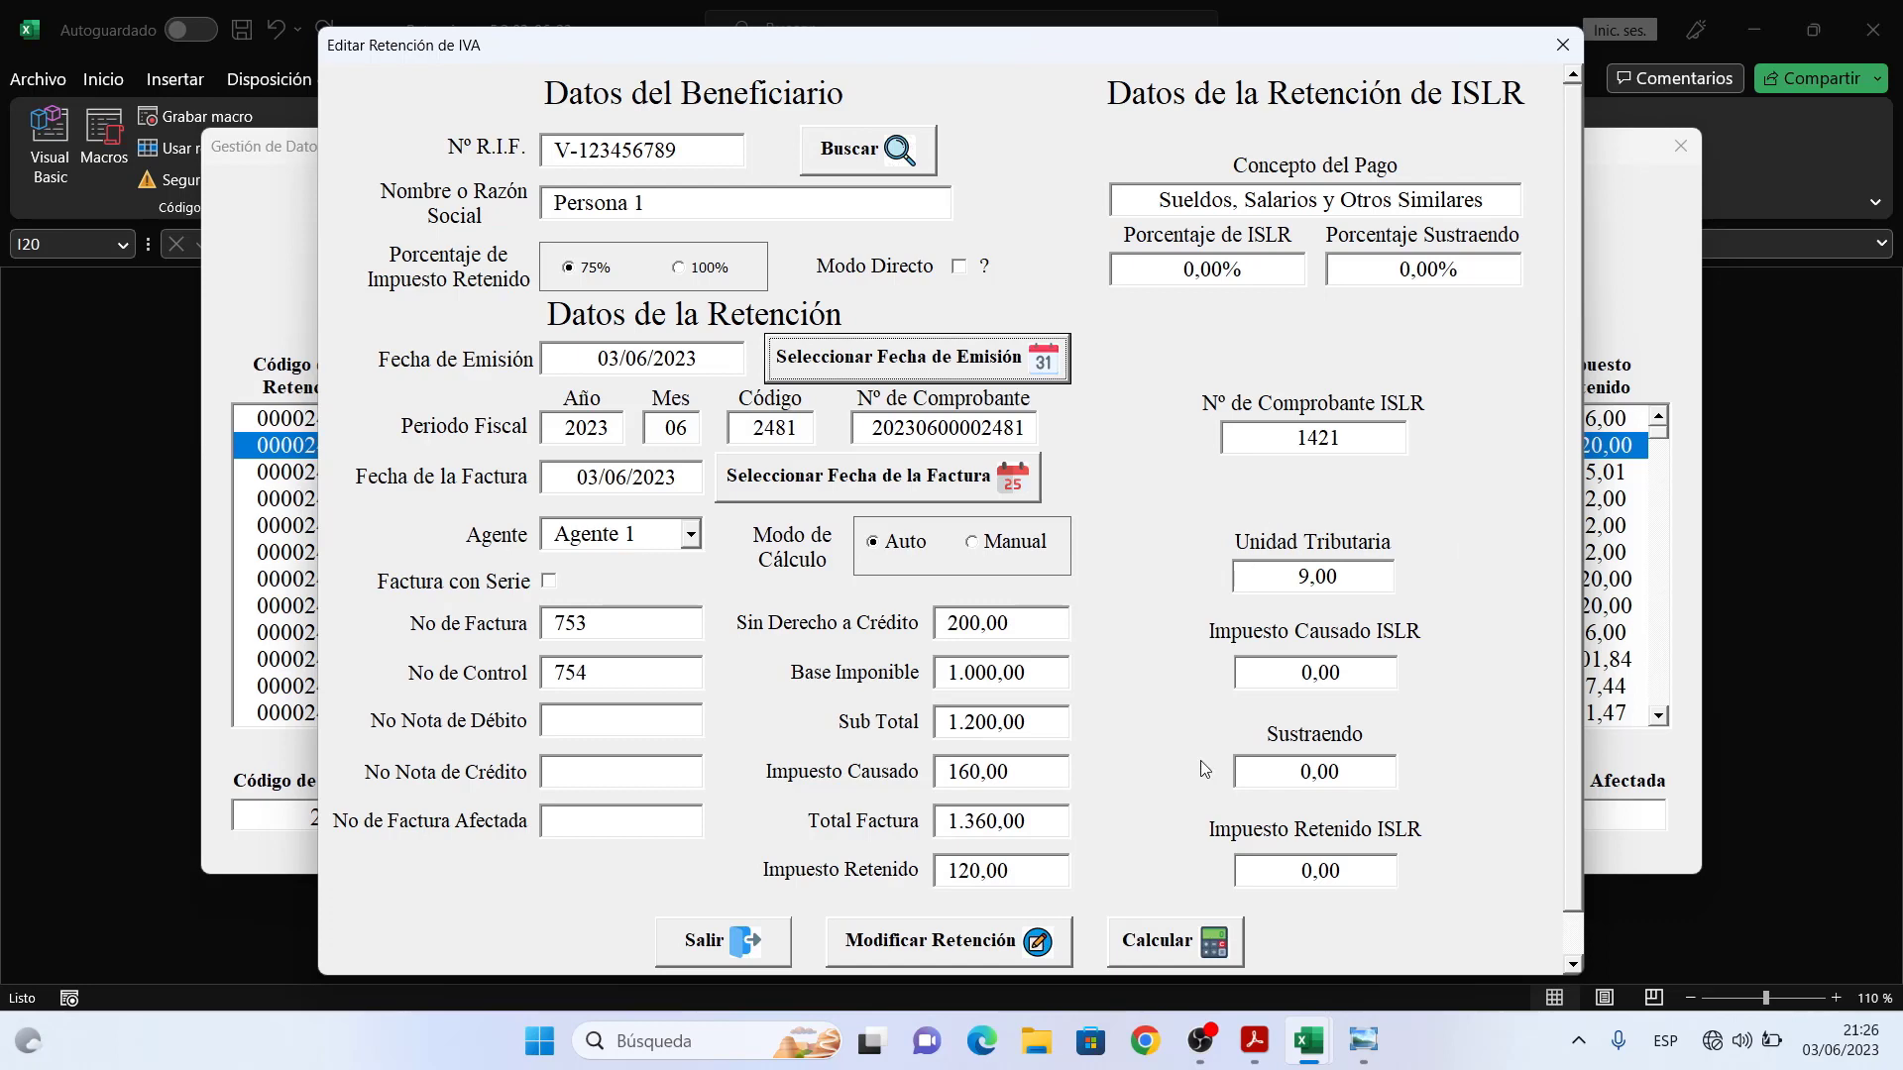
# - Save the edited retentions and export both IVA and ISLR vouchers to PDF under the suggested name
pyautogui.click(1010, 954)
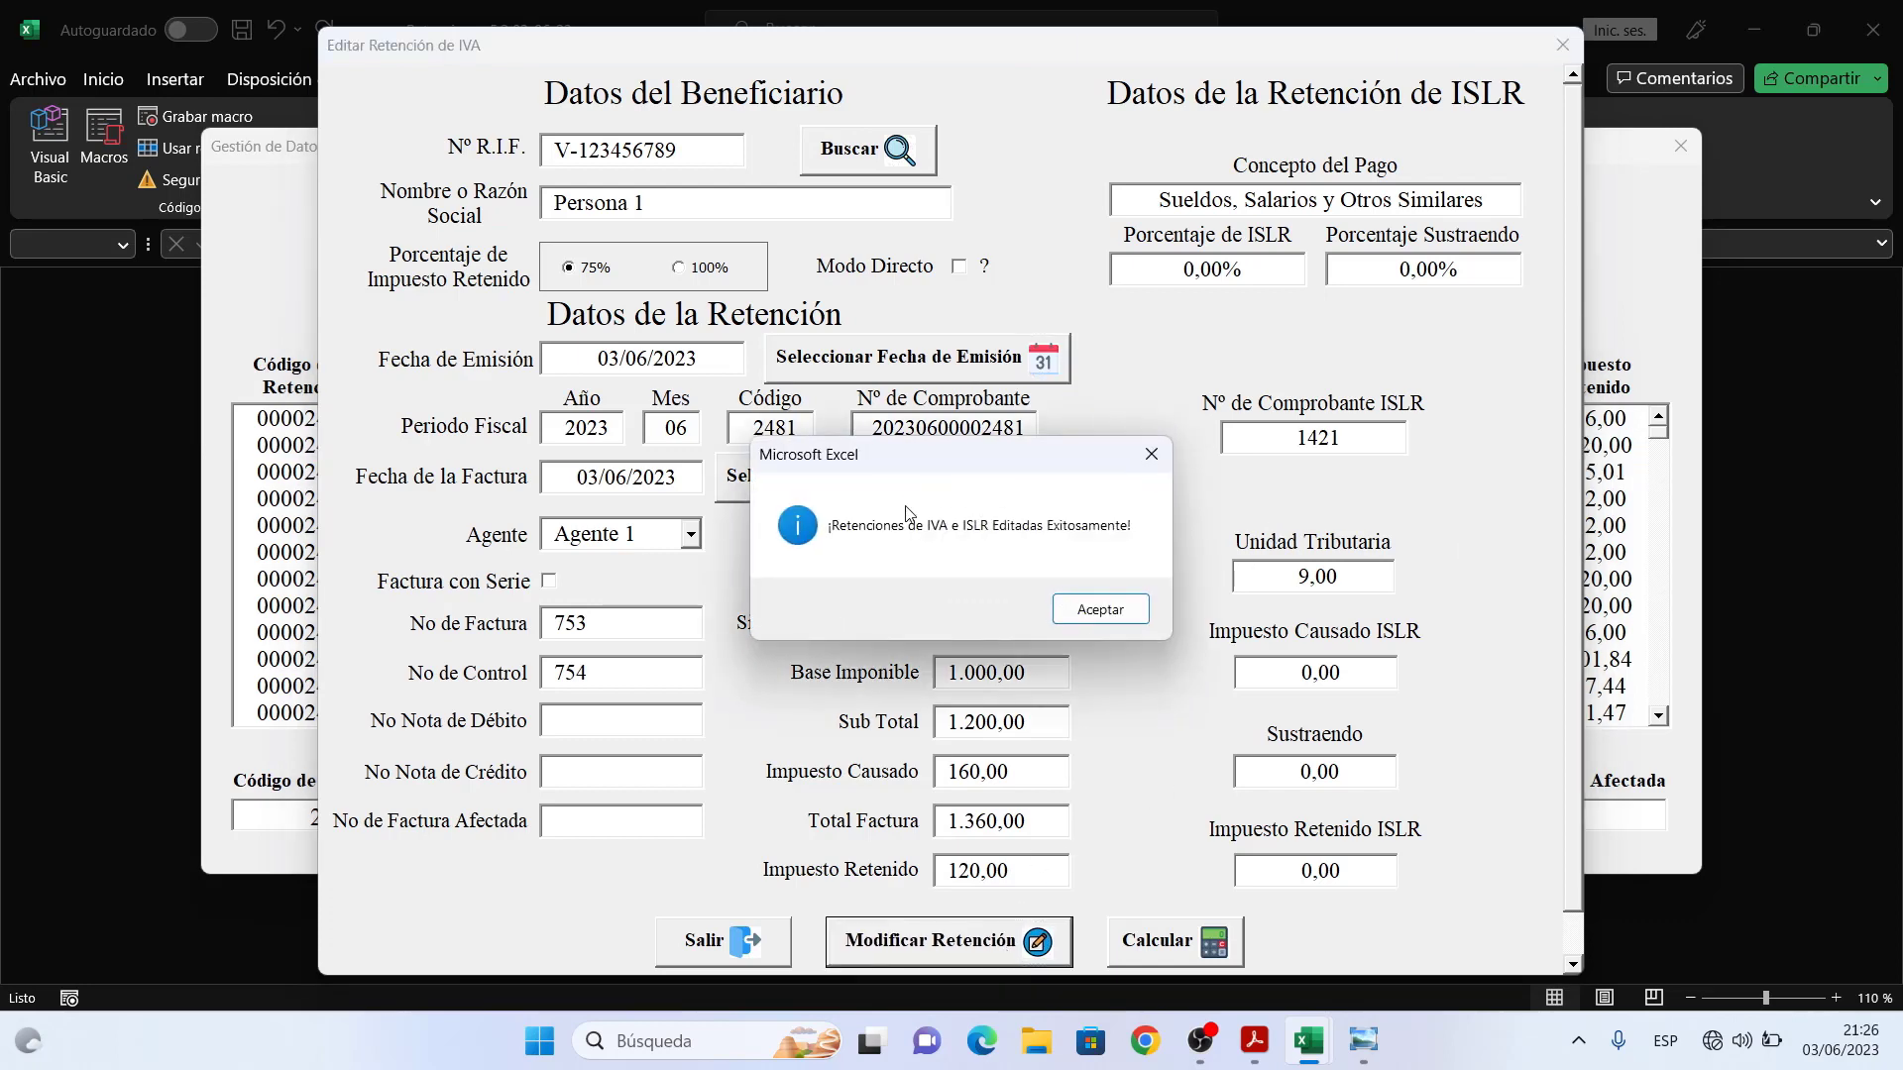
pyautogui.click(1086, 608)
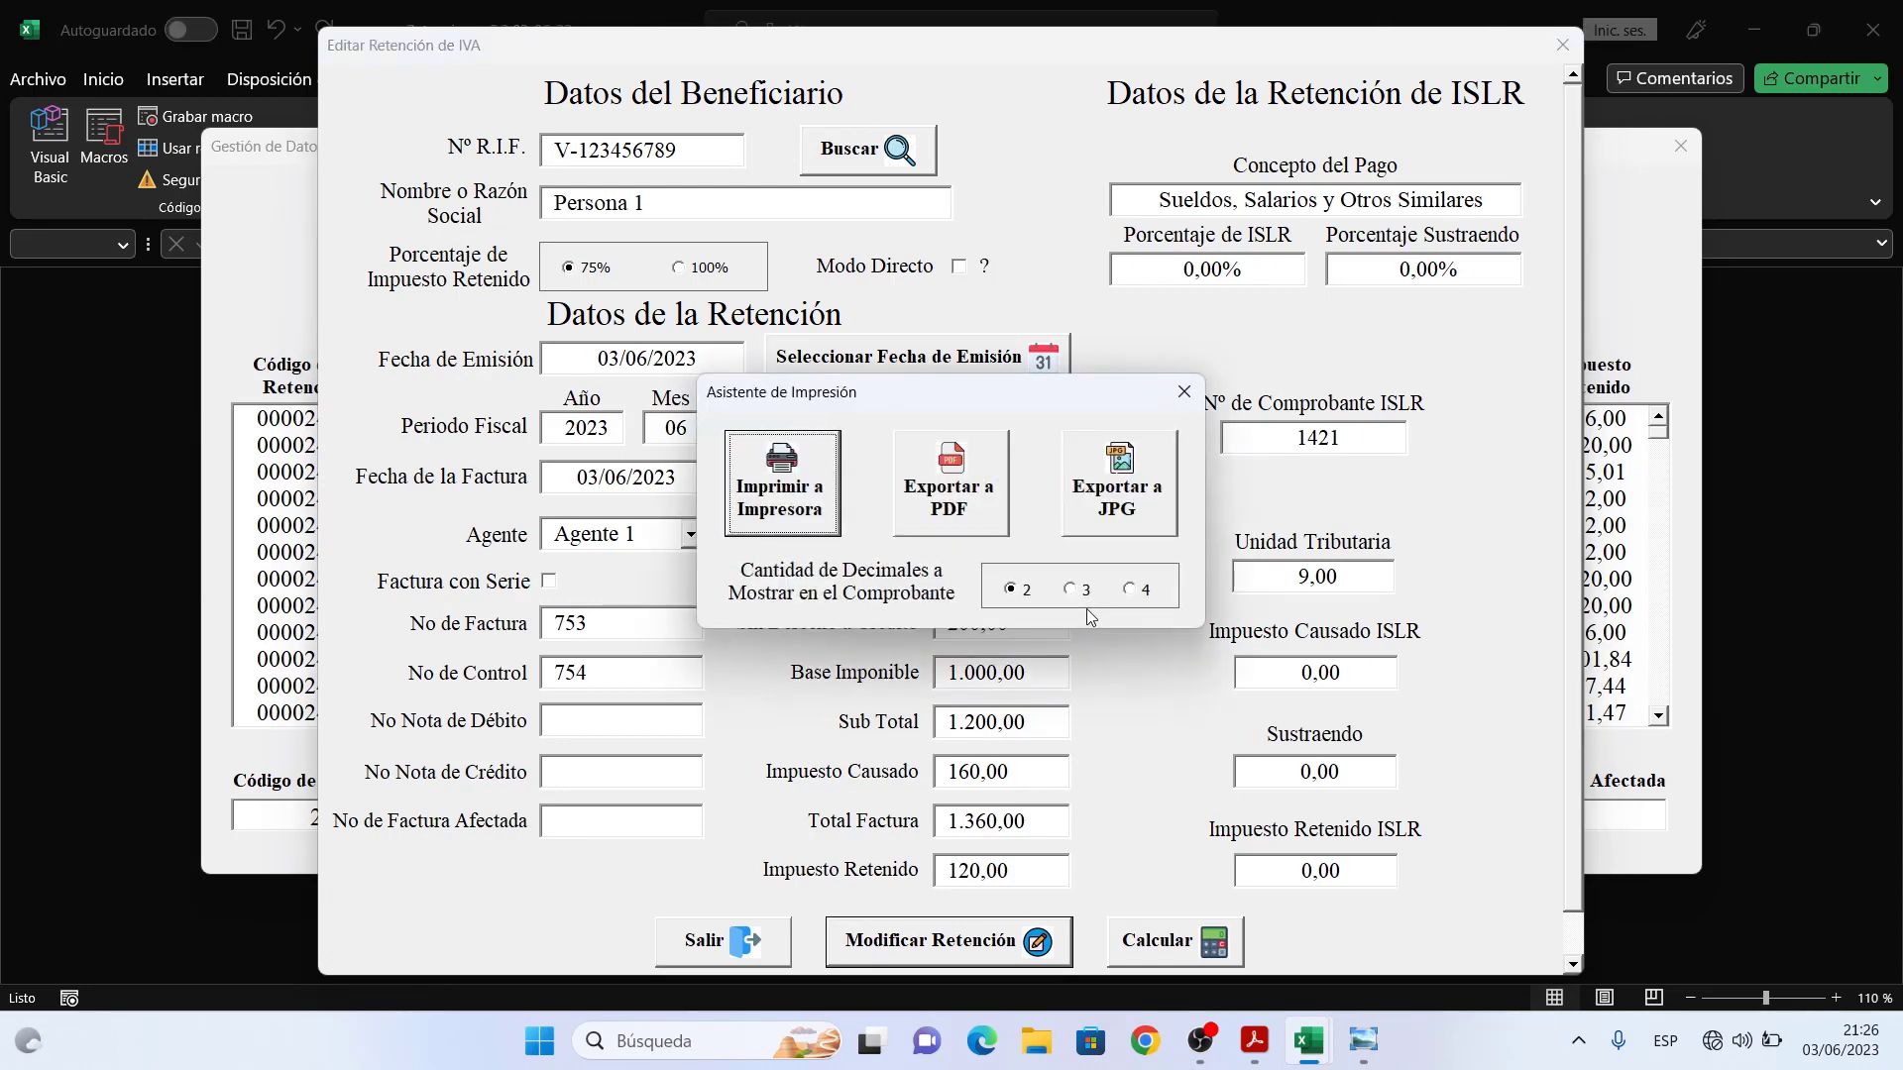
pyautogui.click(960, 519)
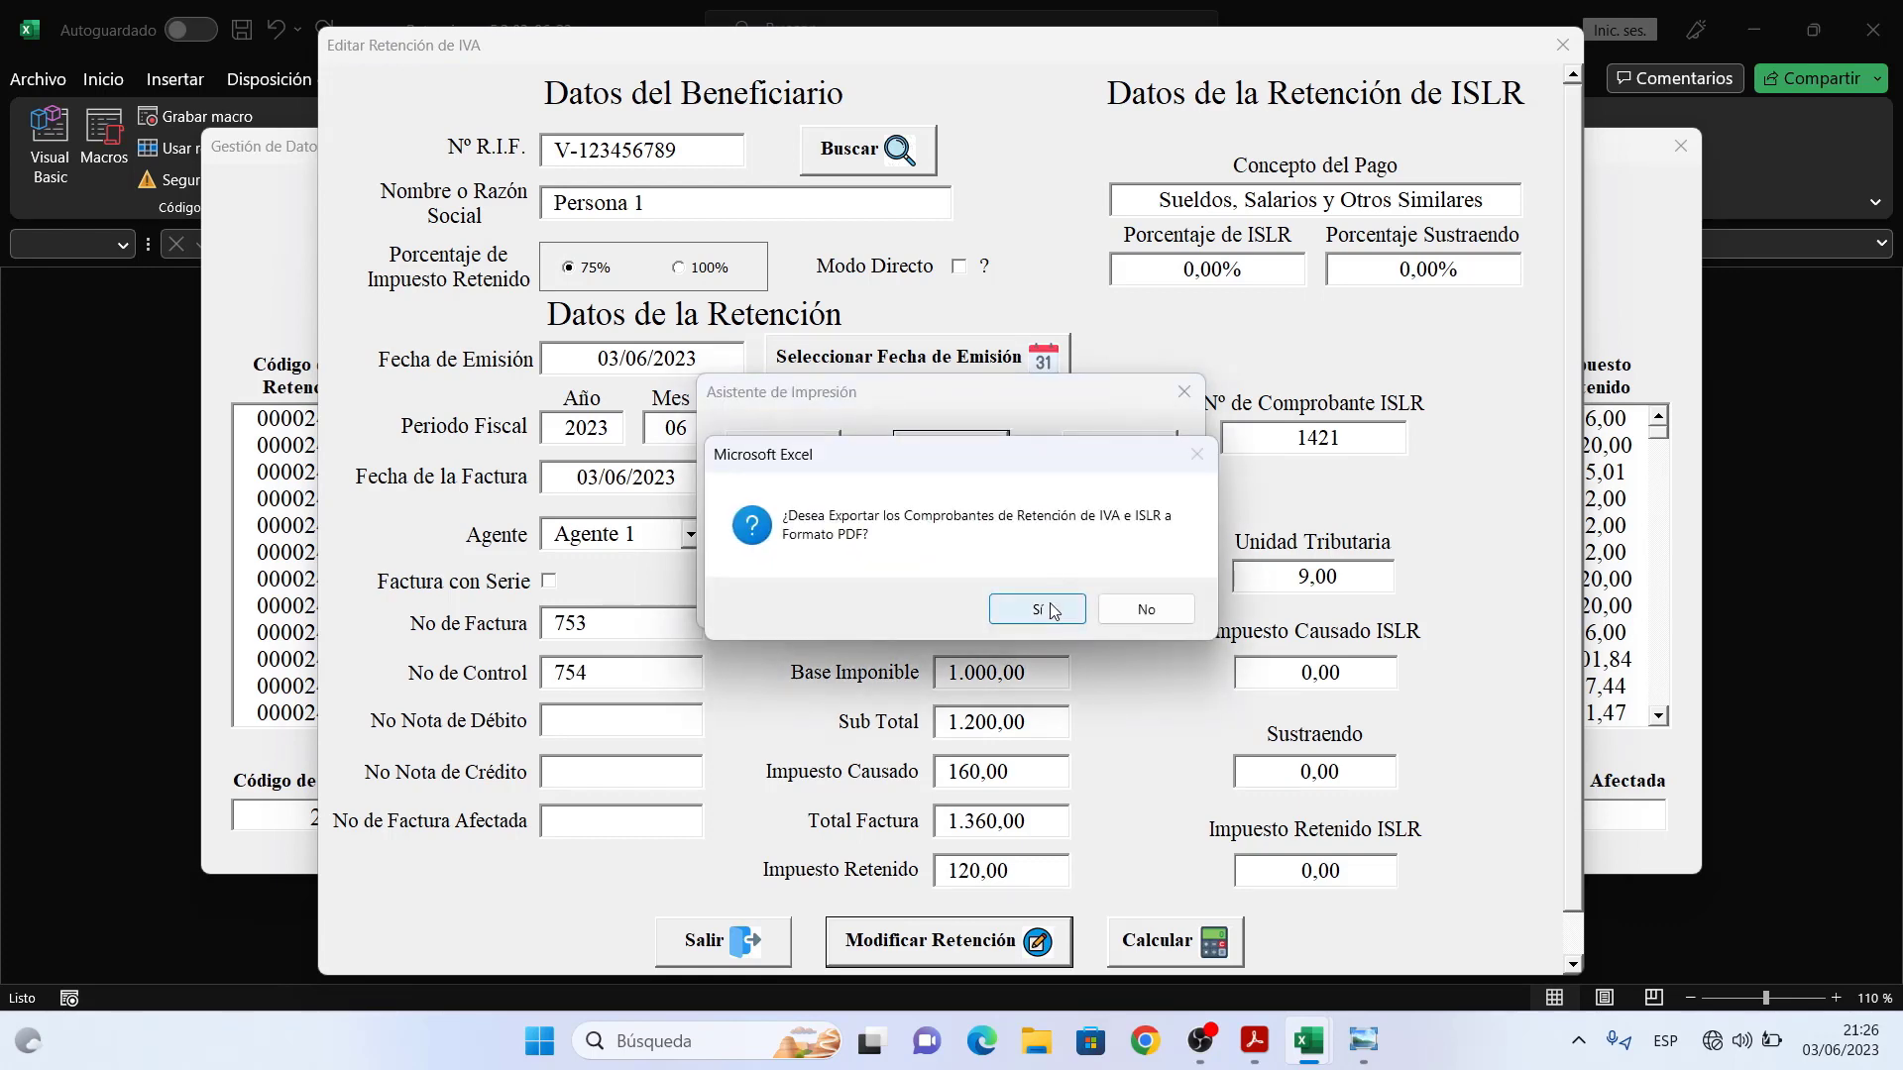
pyautogui.click(1049, 604)
pyautogui.click(768, 558)
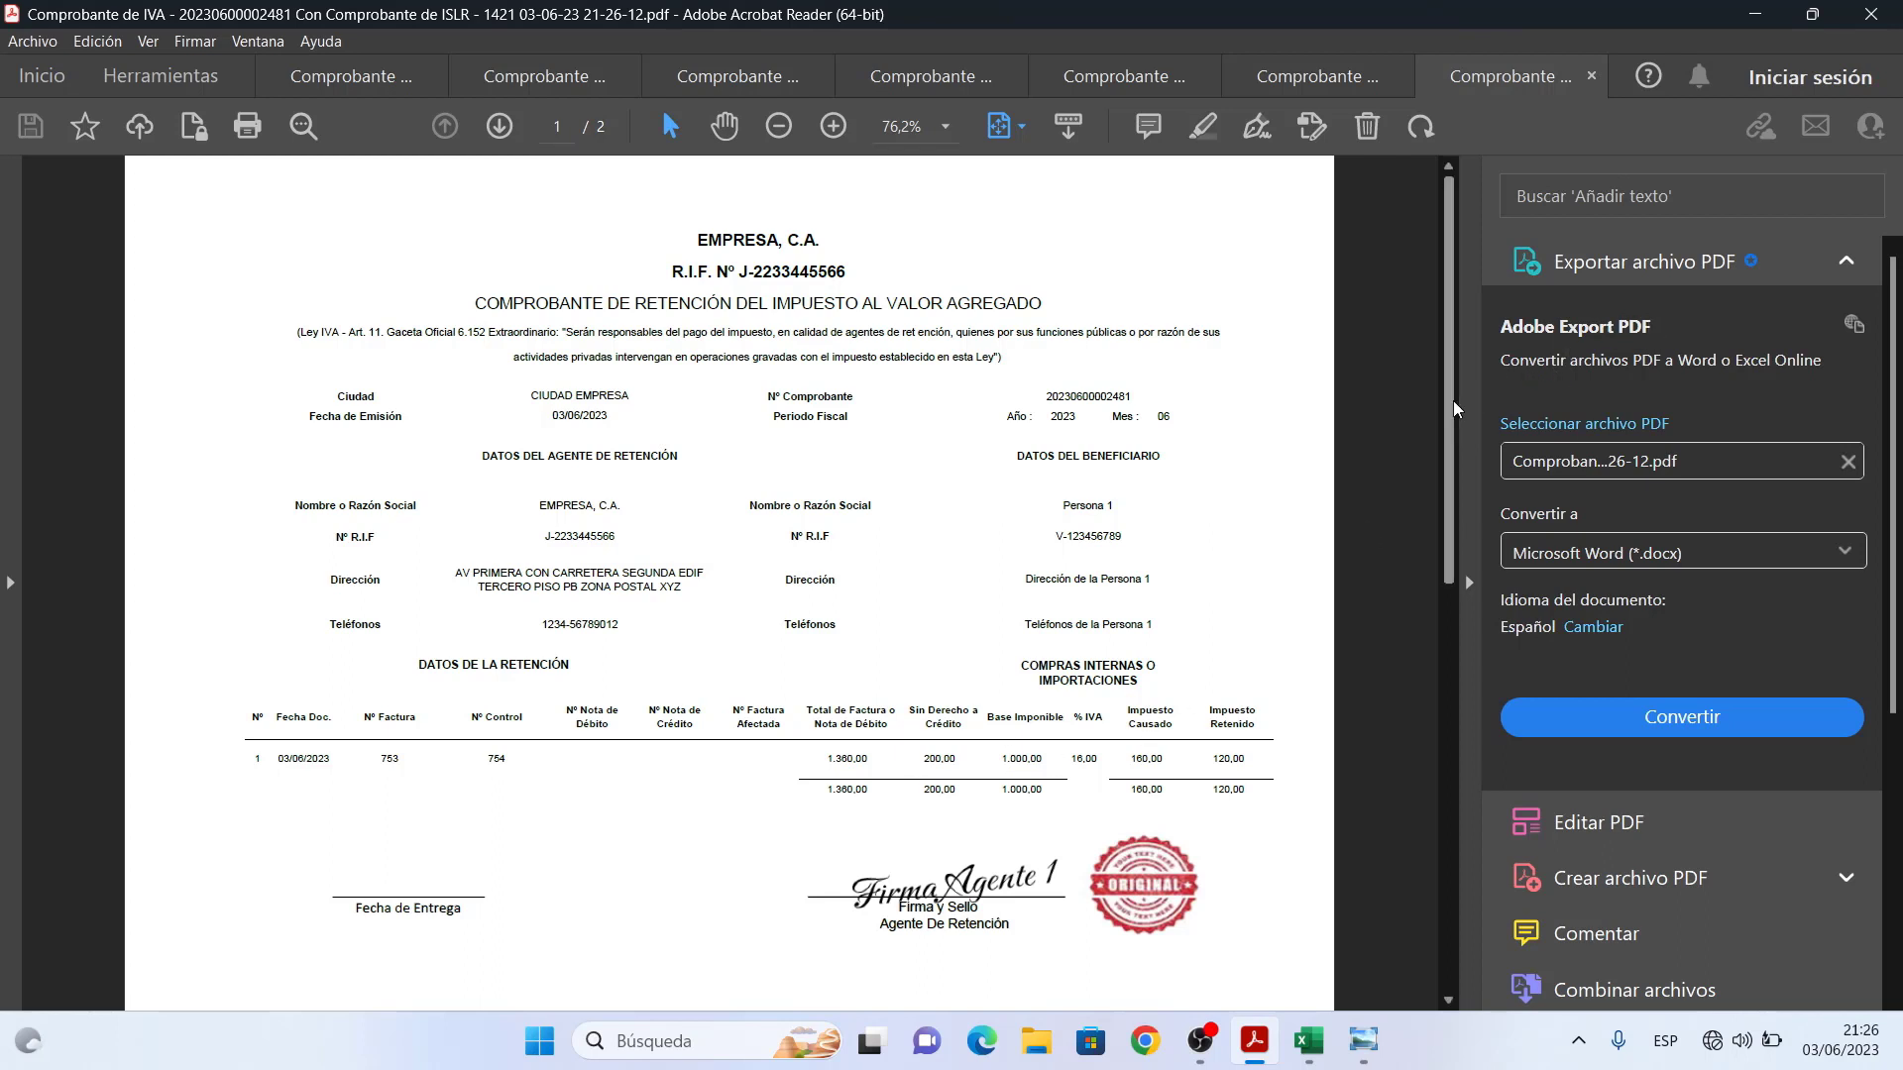
# - Scroll to page 2 to check the ISLR voucher, then minimize Acrobat Reader
pyautogui.moveTo(1454, 409); pyautogui.dragTo(1442, 821)
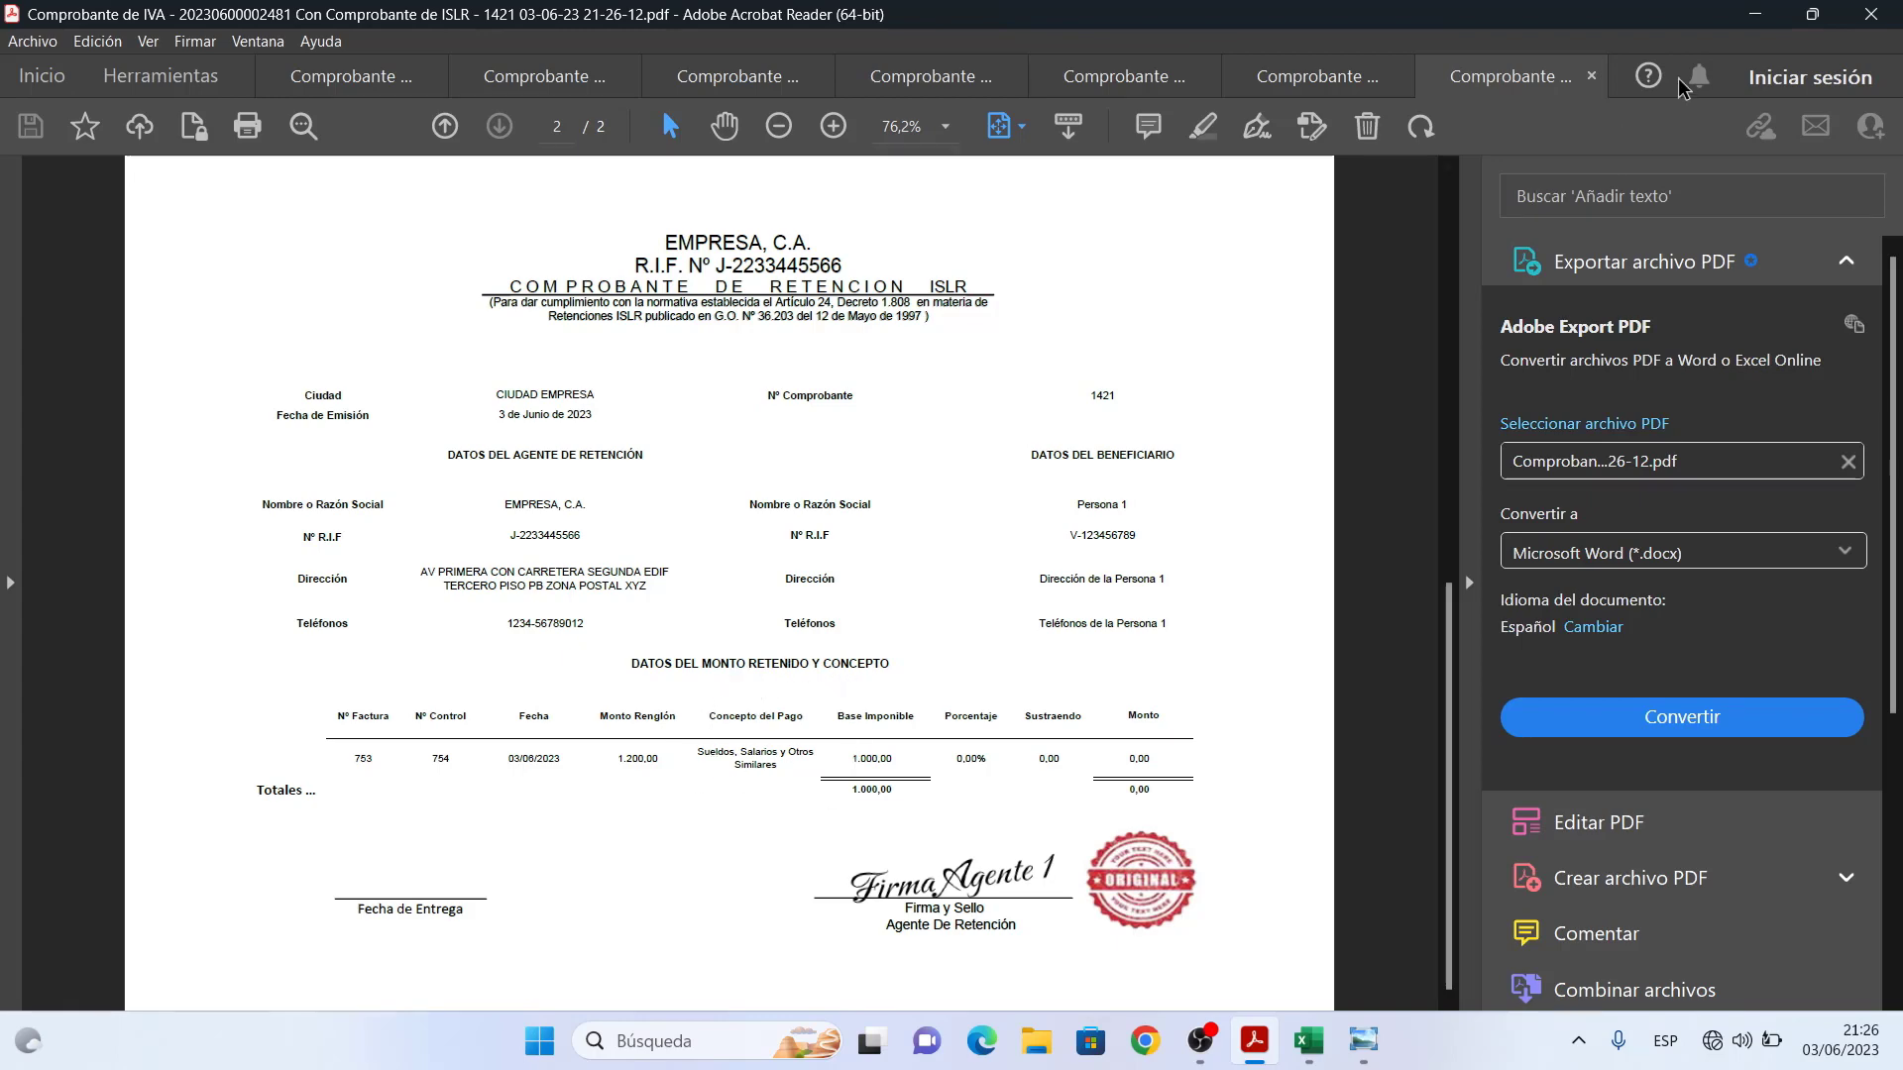
pyautogui.click(1756, 16)
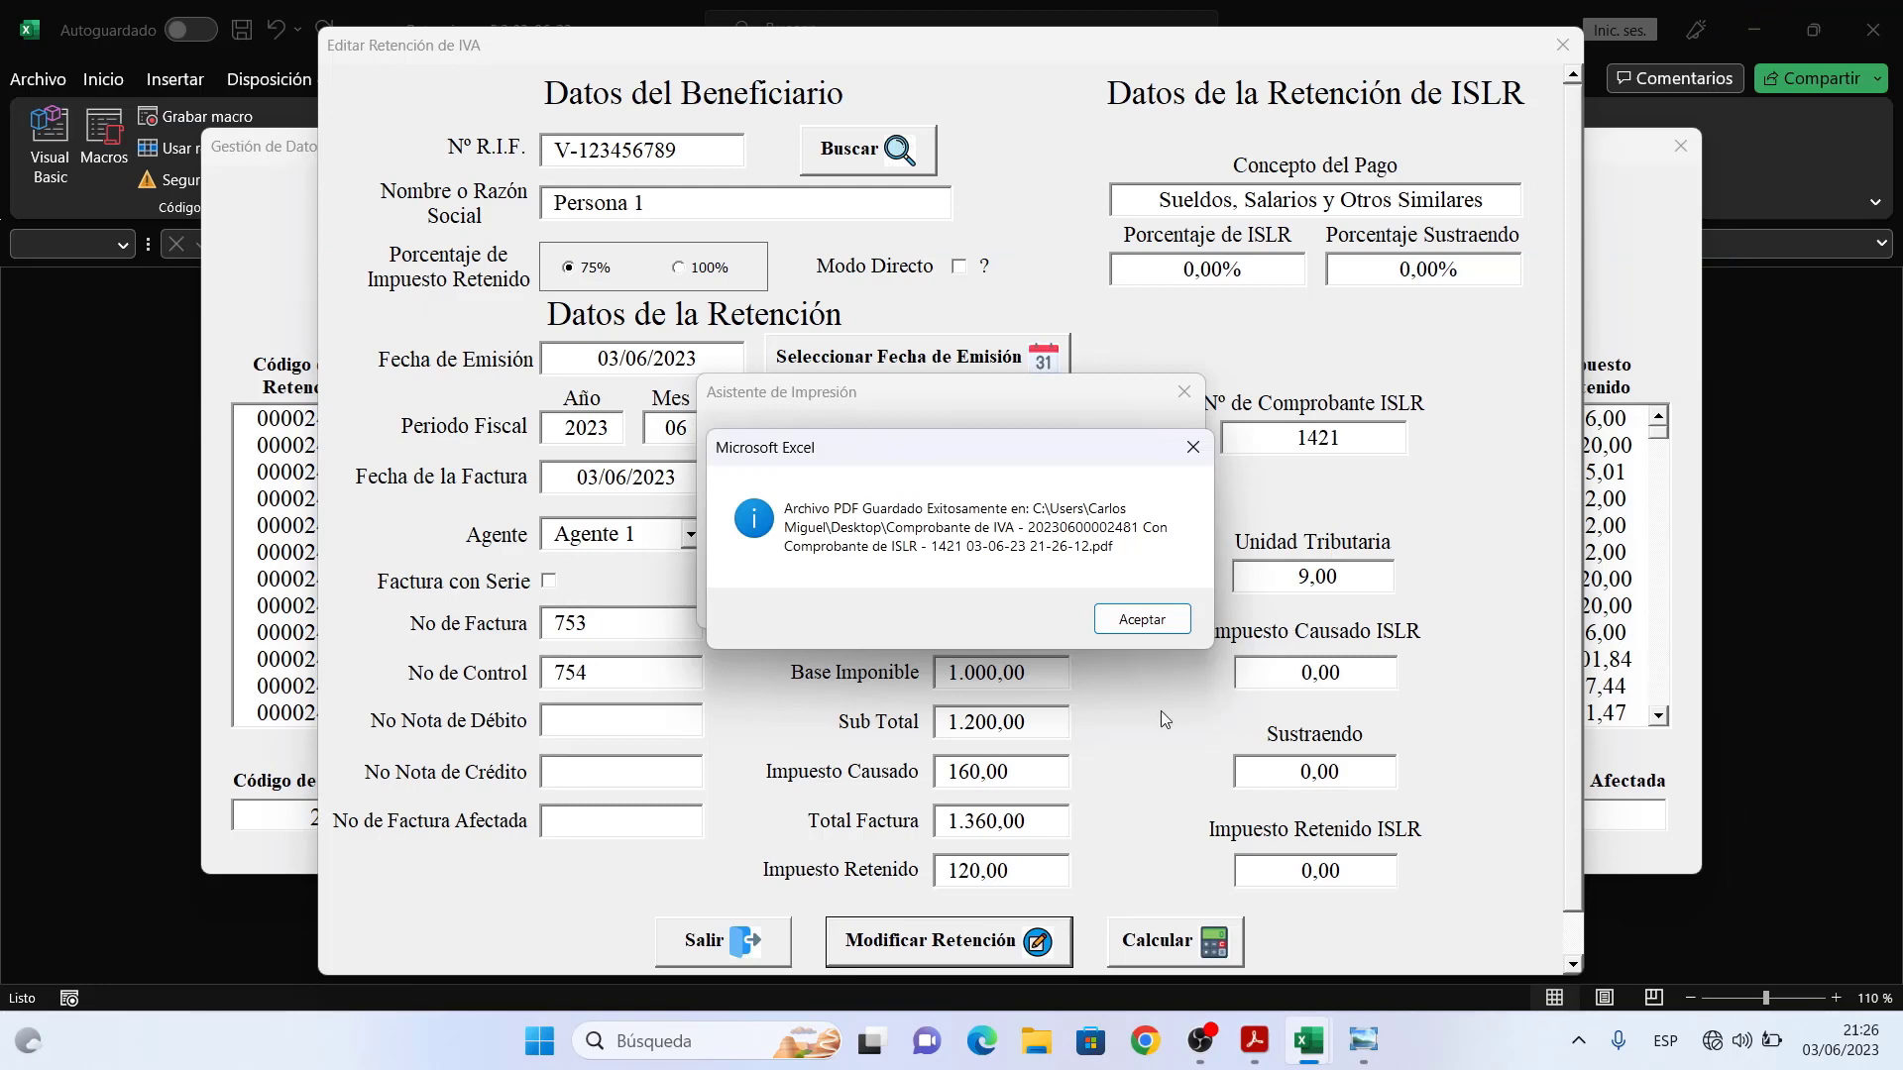
# - Dismiss the PDF-saved message, close the print assistant, and start printing retention 00002481
pyautogui.click(1150, 615)
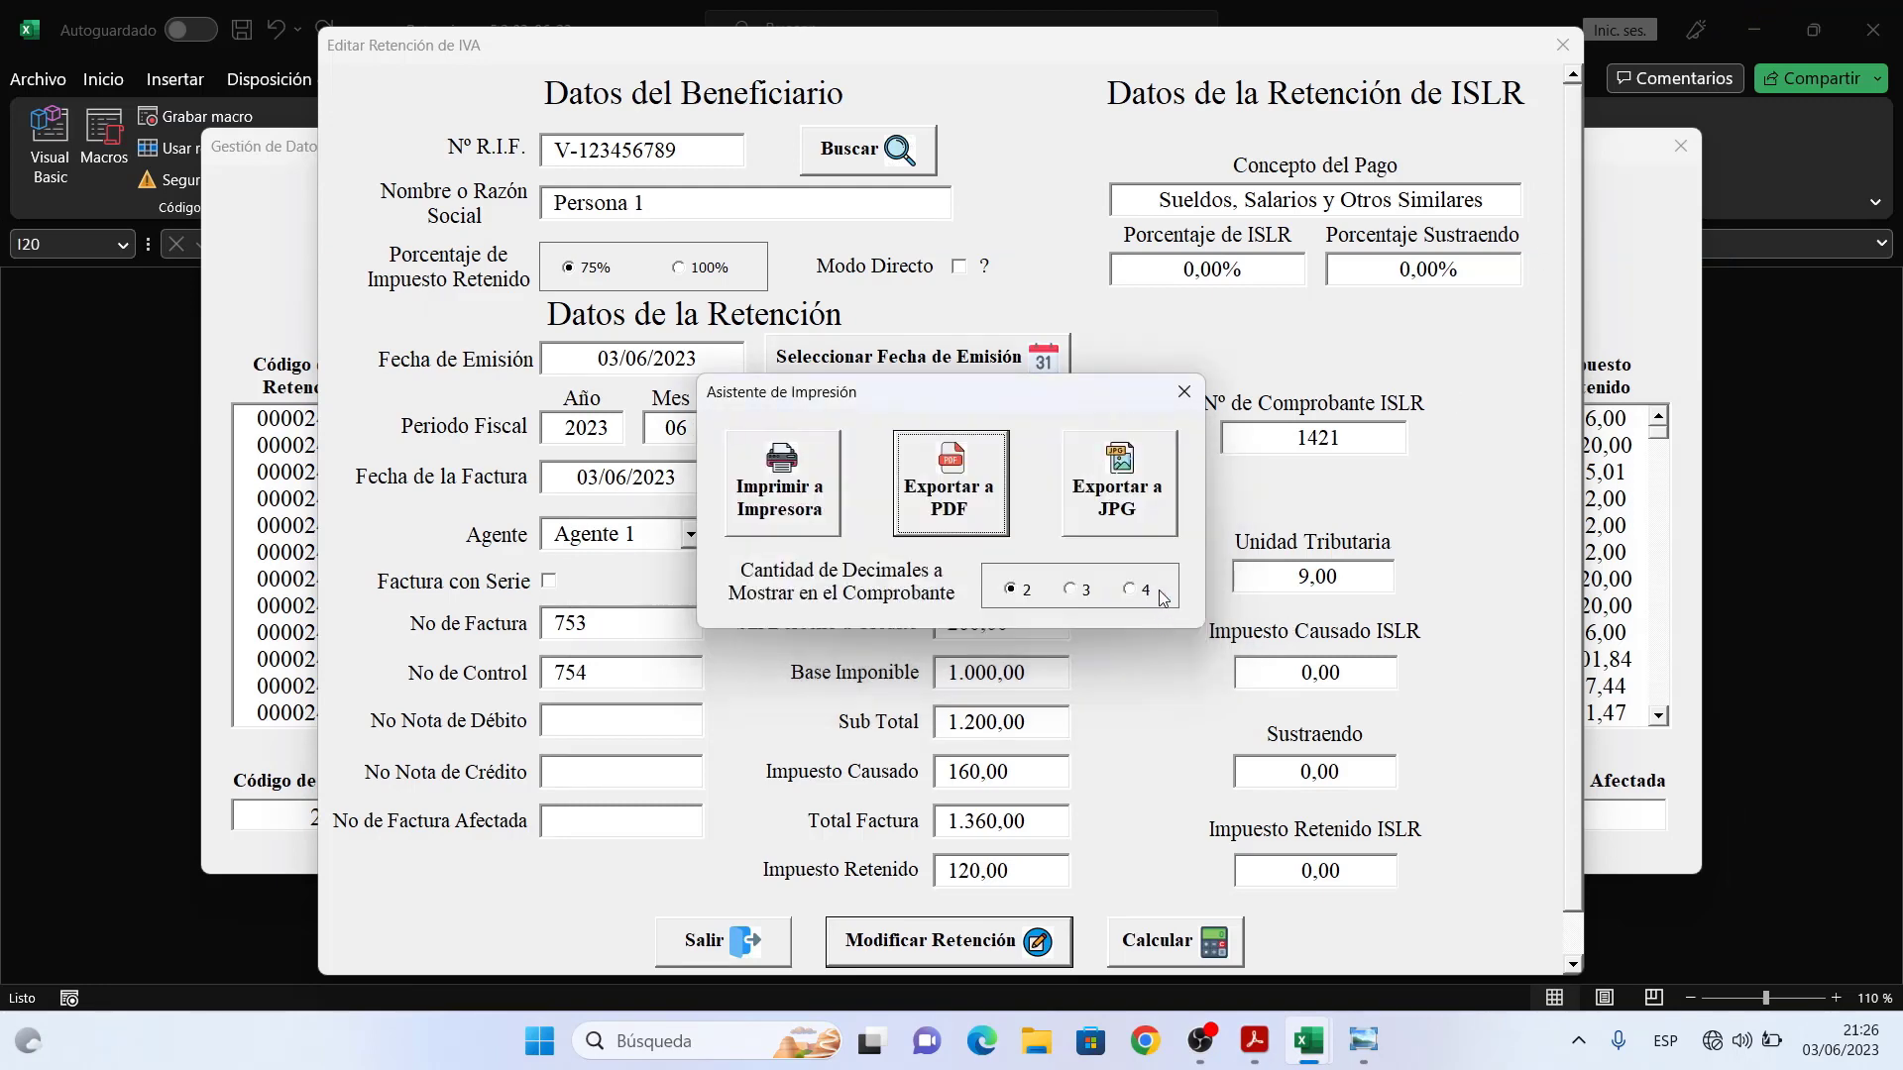
pyautogui.click(1189, 398)
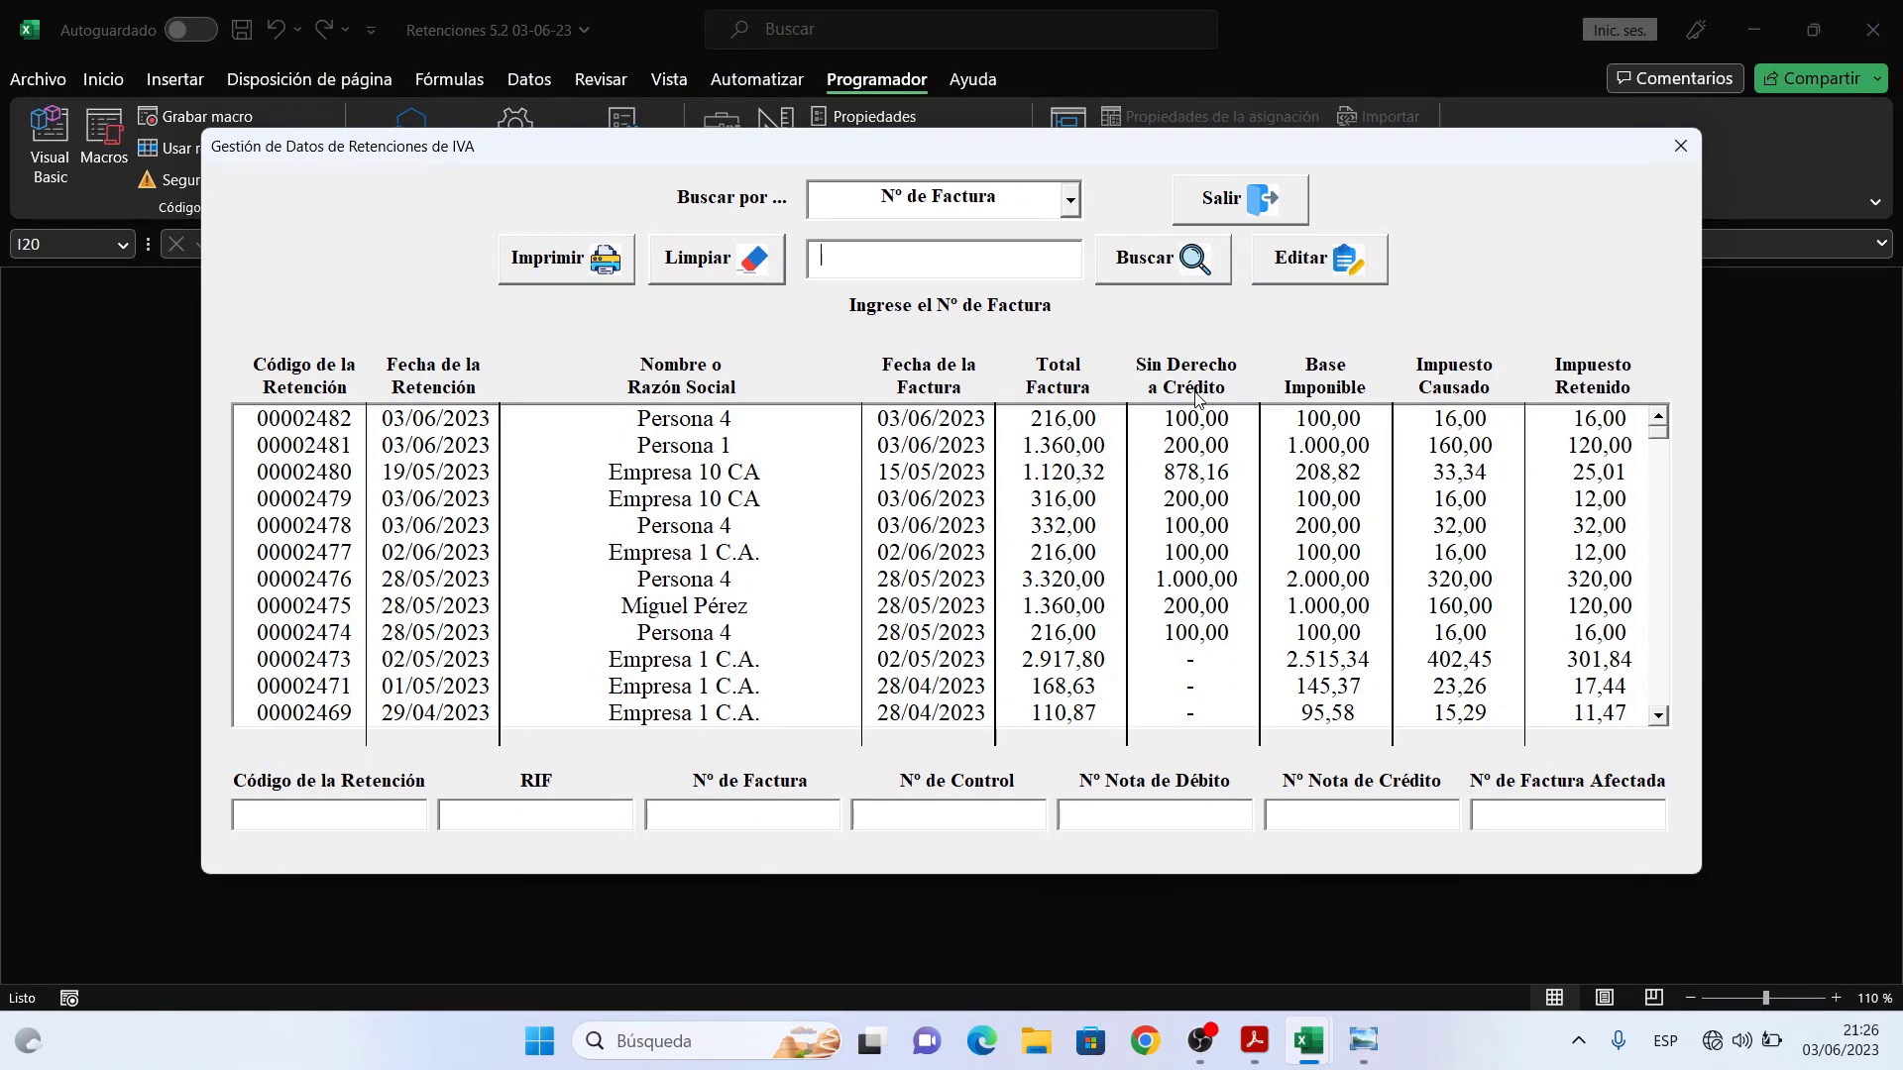
pyautogui.click(1205, 426)
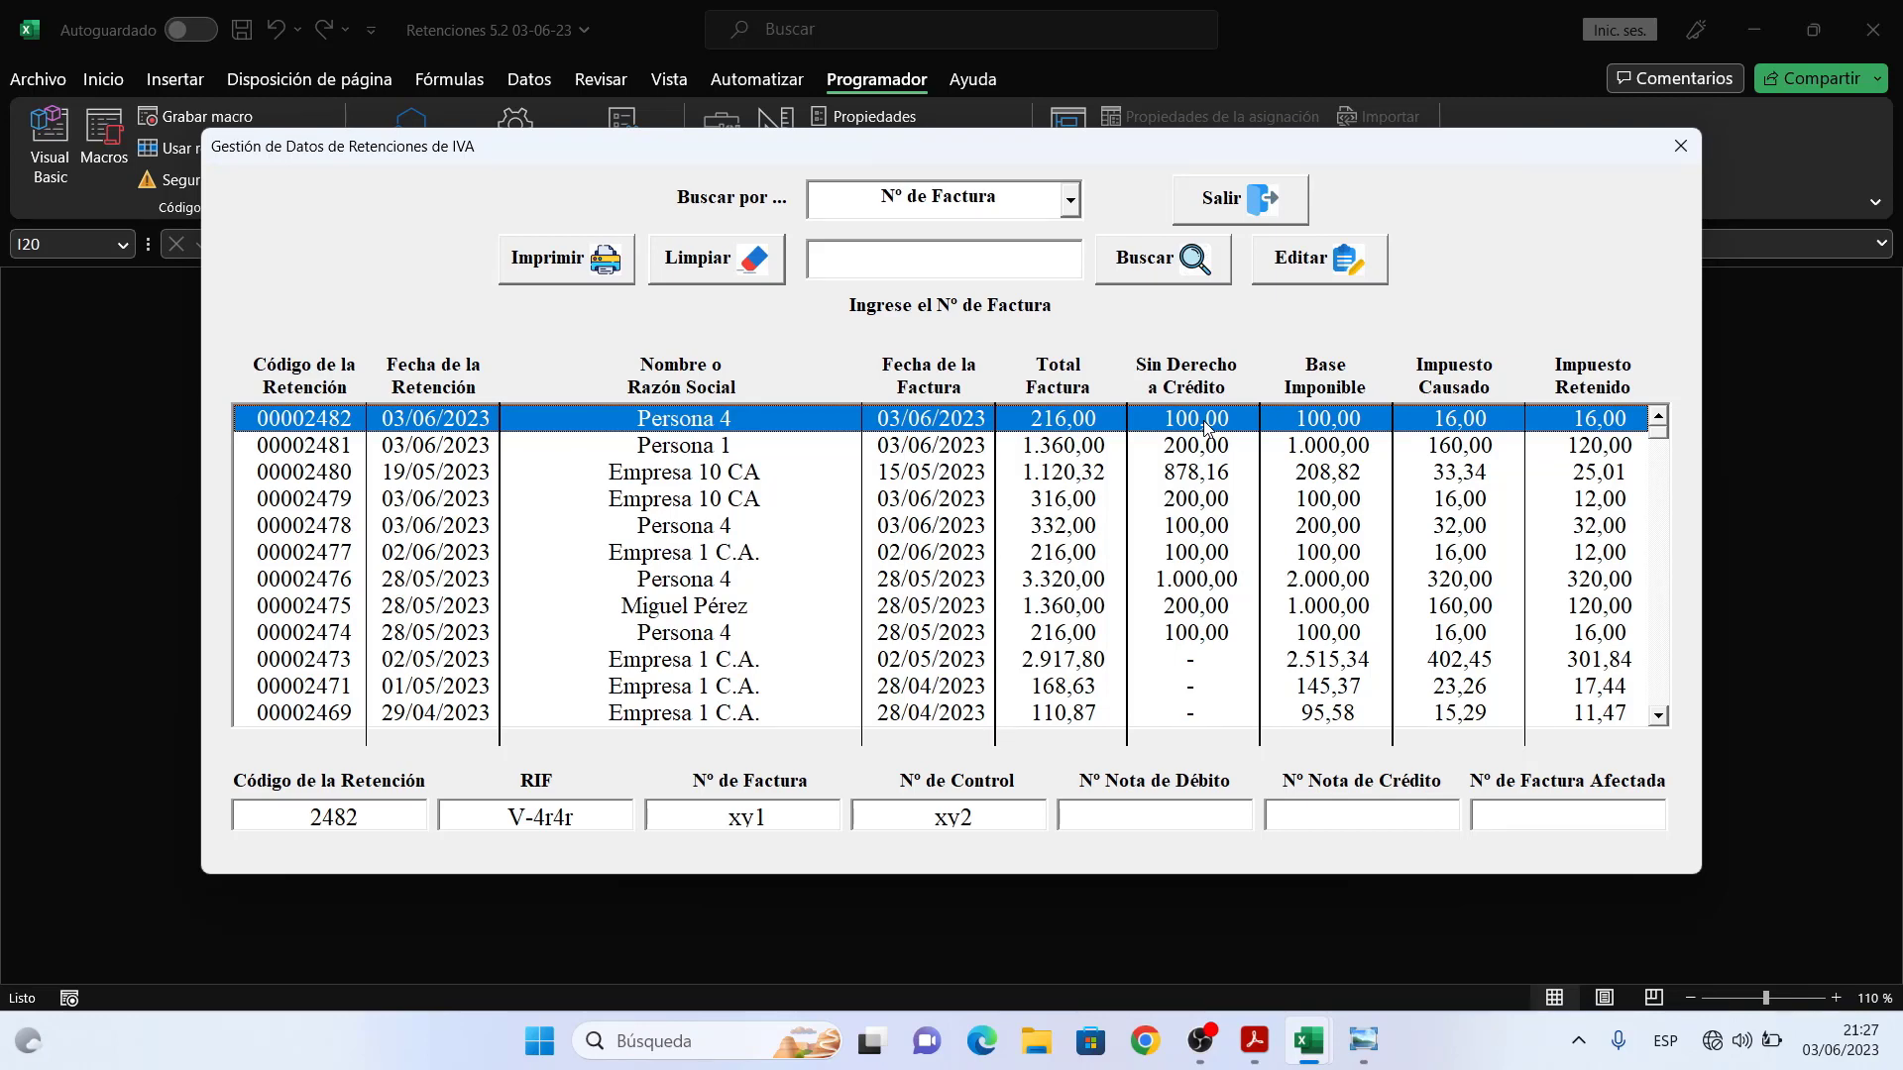
pyautogui.click(1139, 454)
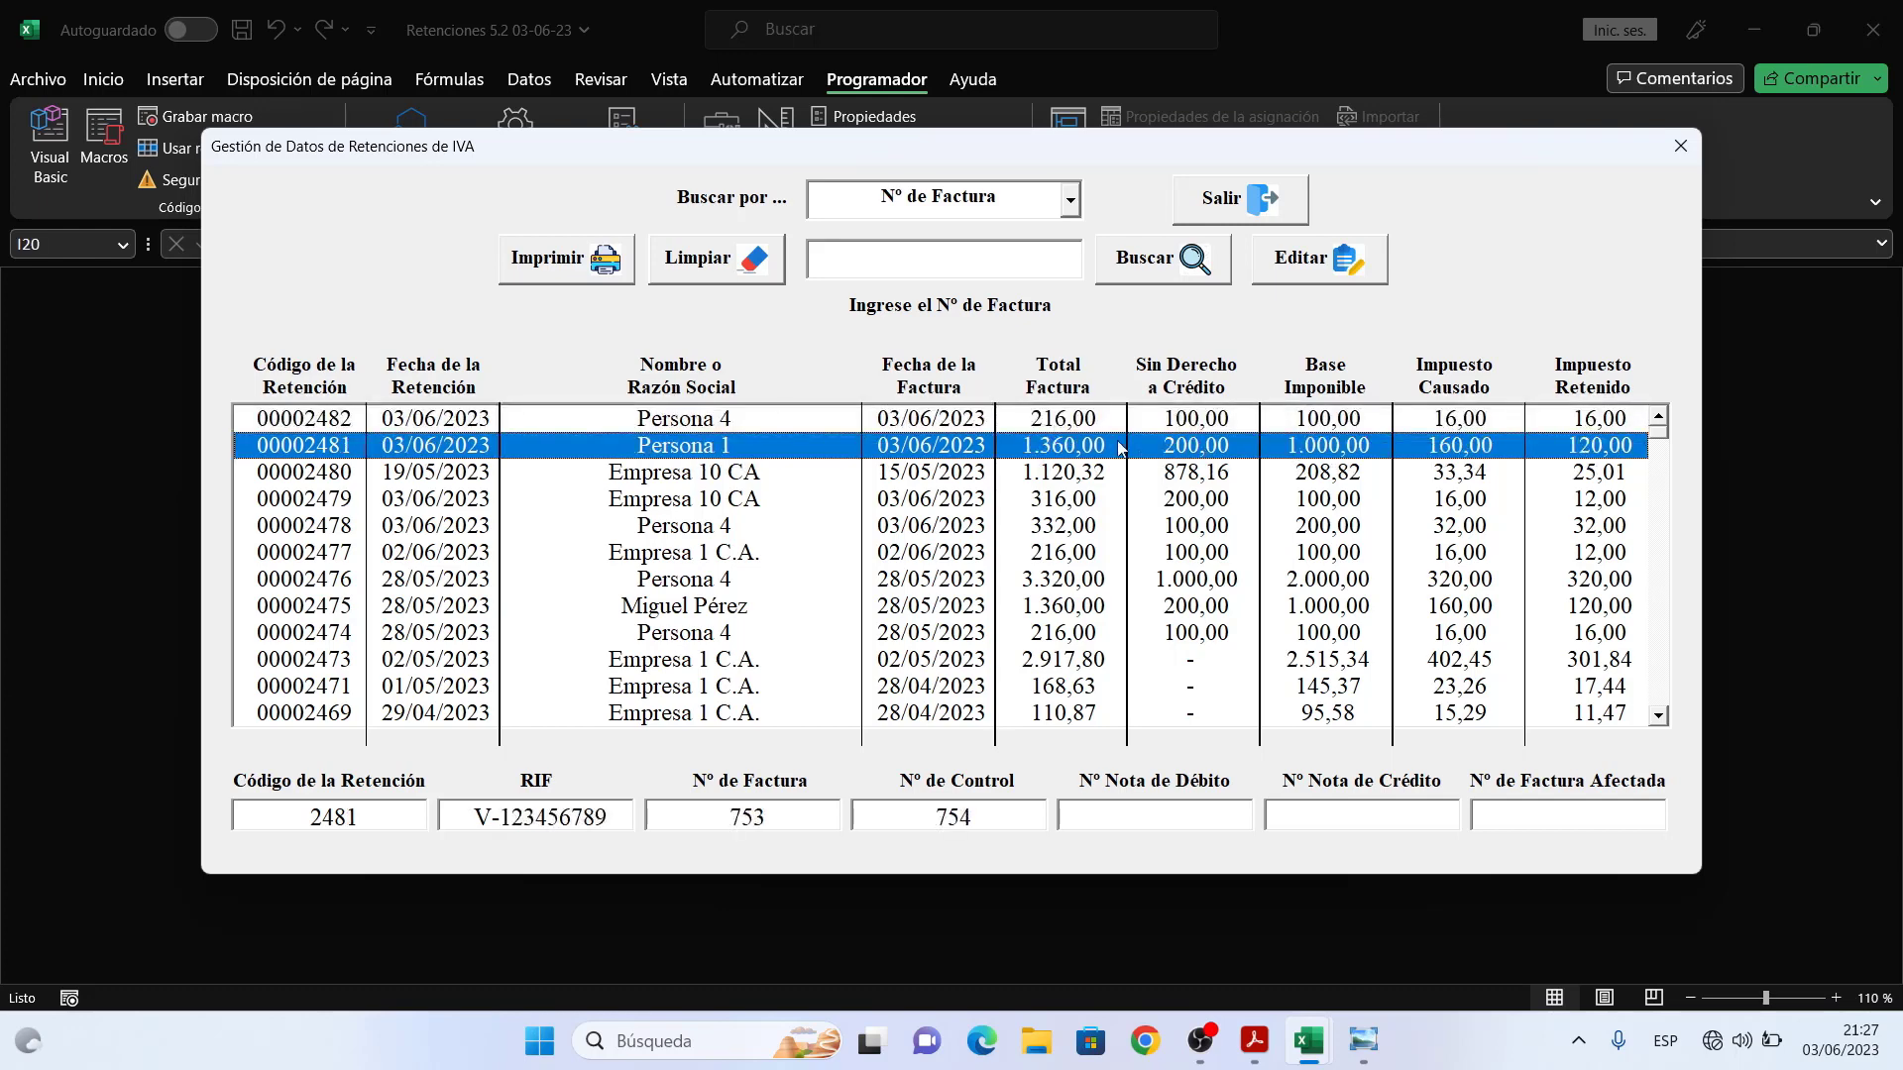
pyautogui.click(588, 259)
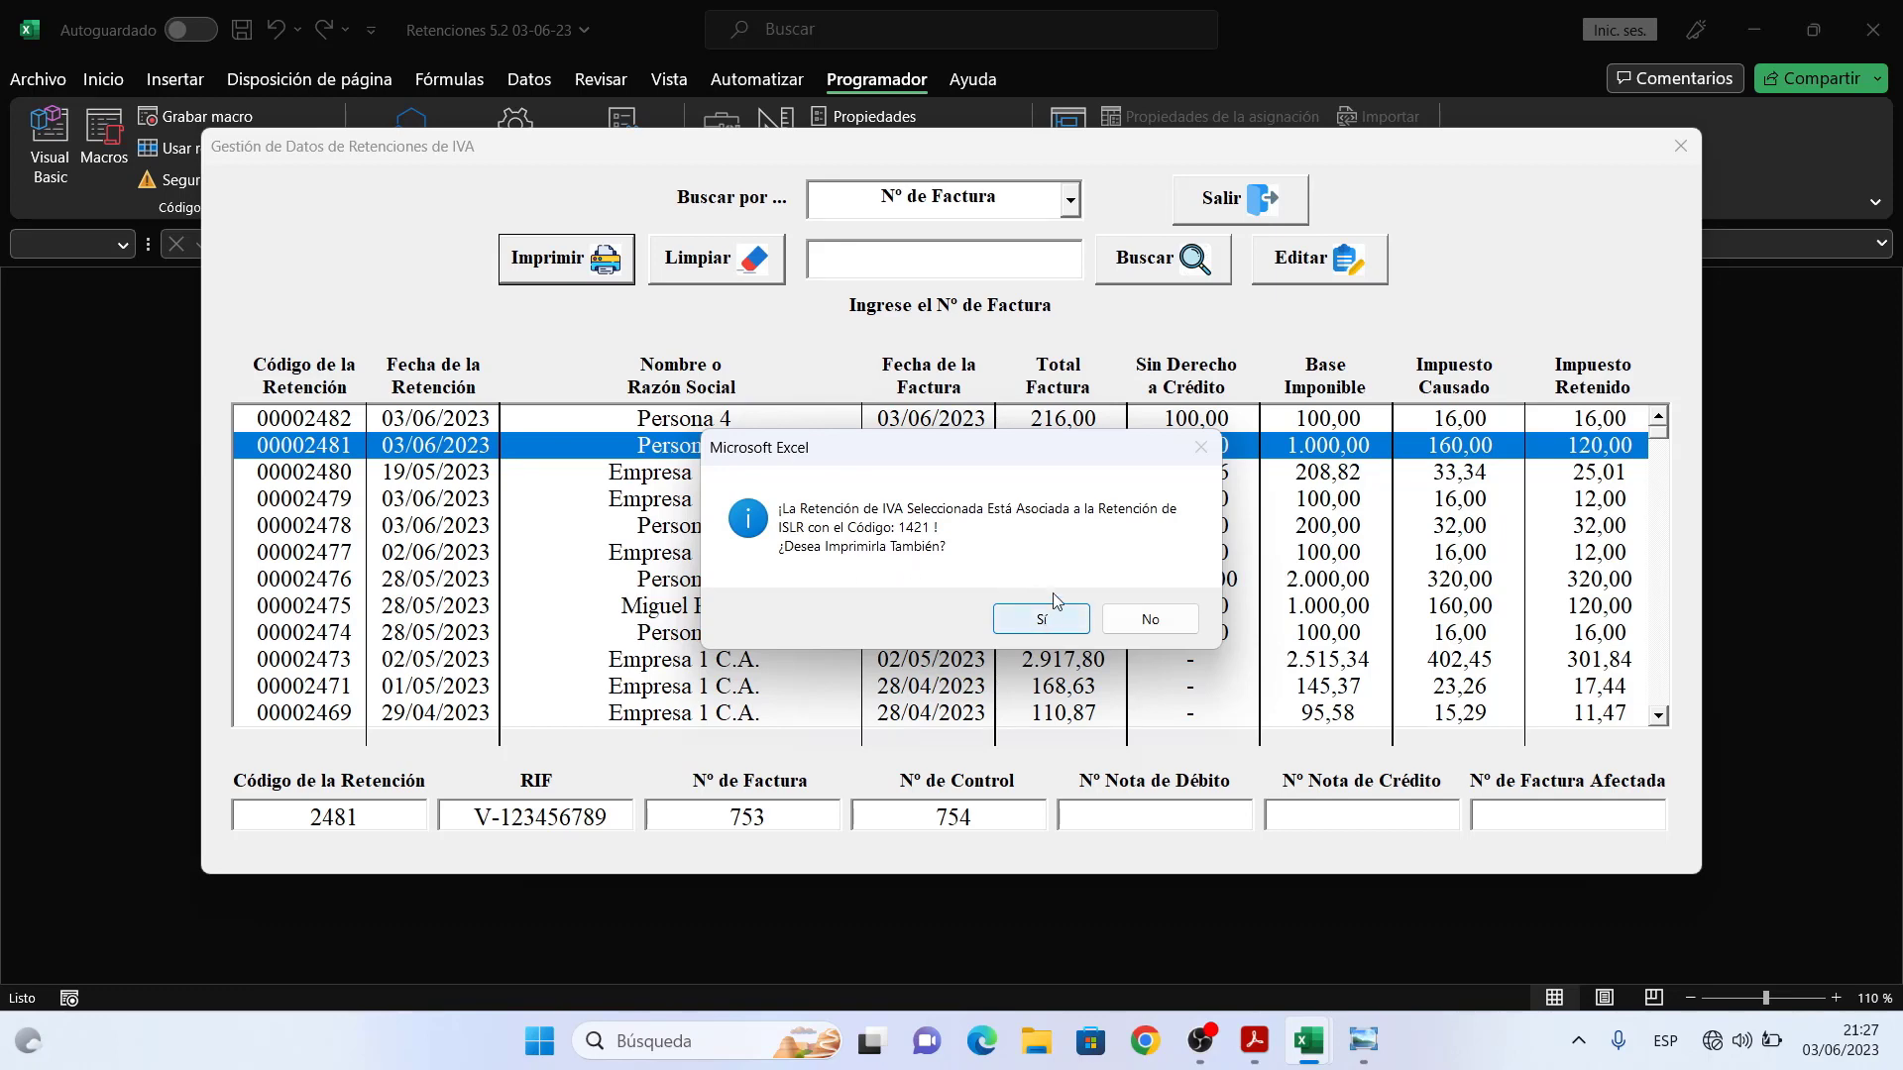
# - Decline the linked ISLR retention and export only the IVA voucher to PDF under the suggested name
pyautogui.click(1152, 622)
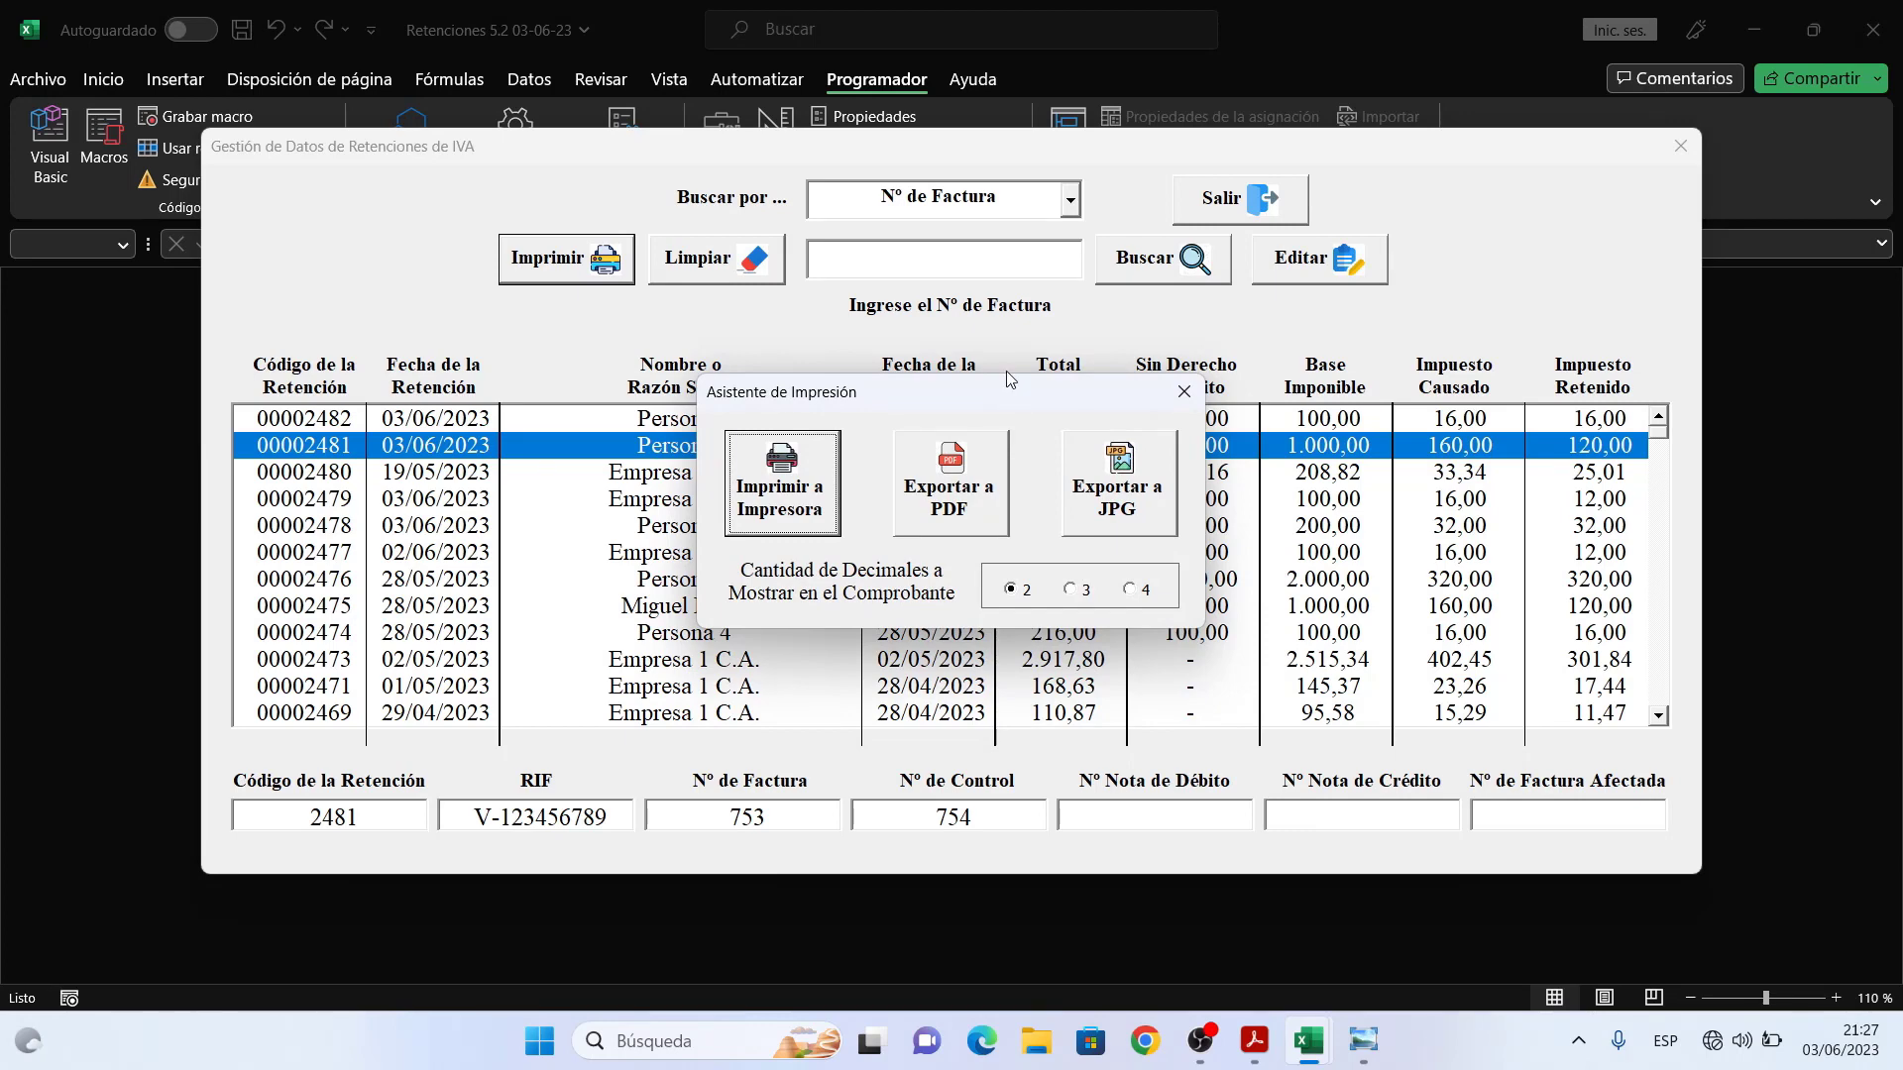
pyautogui.click(979, 492)
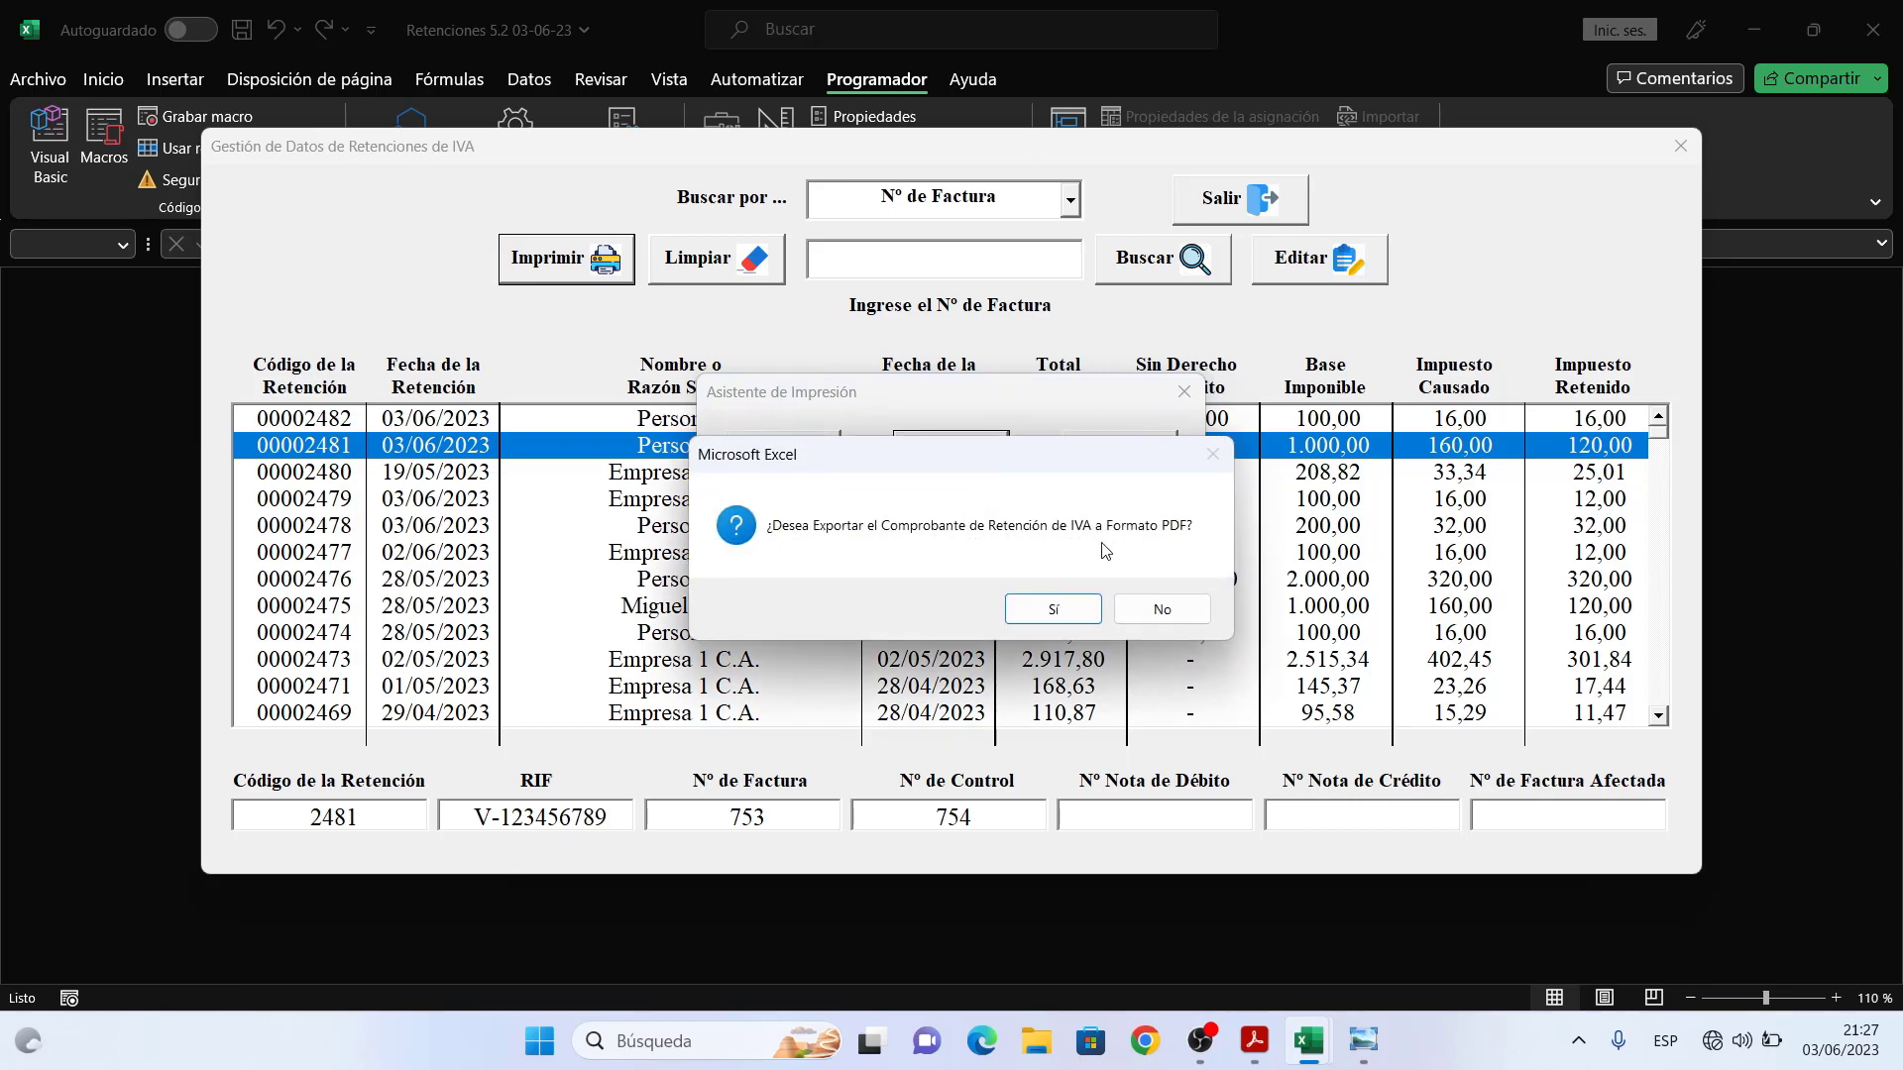
pyautogui.click(1060, 609)
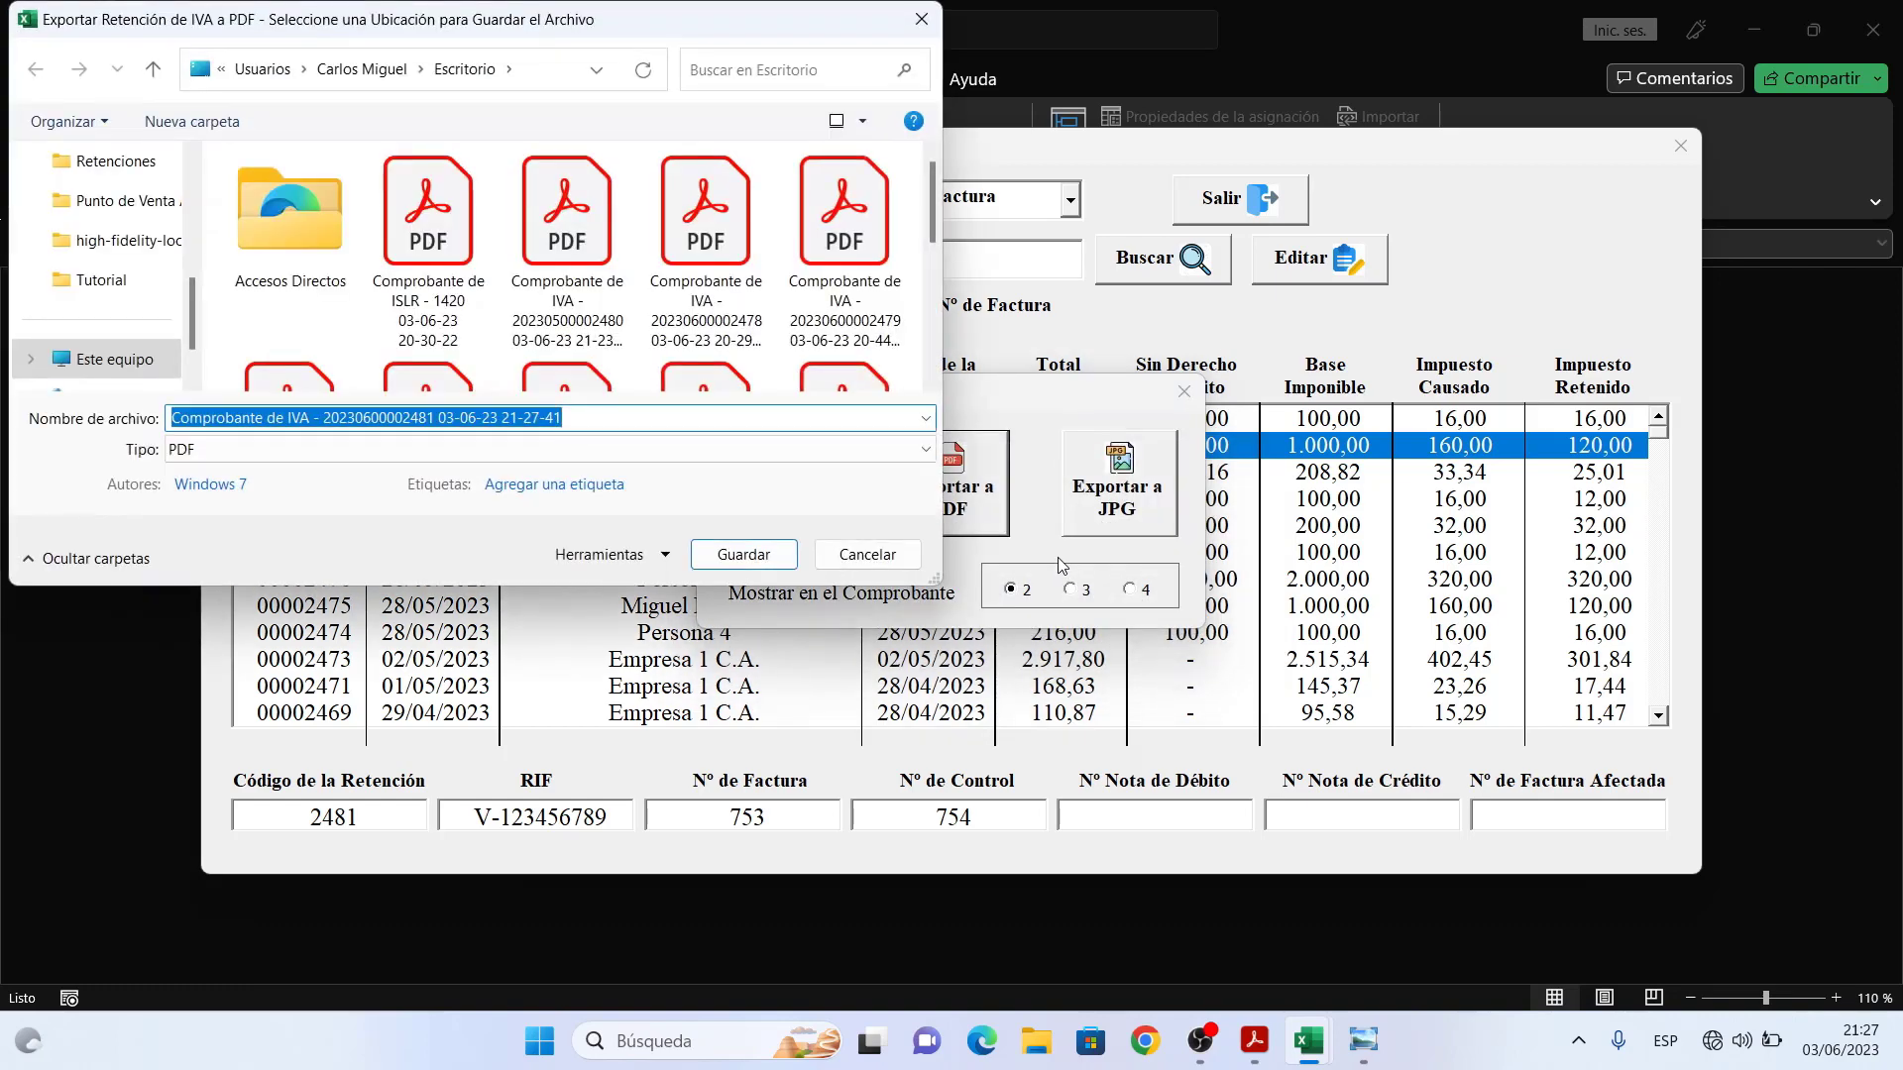
pyautogui.click(766, 556)
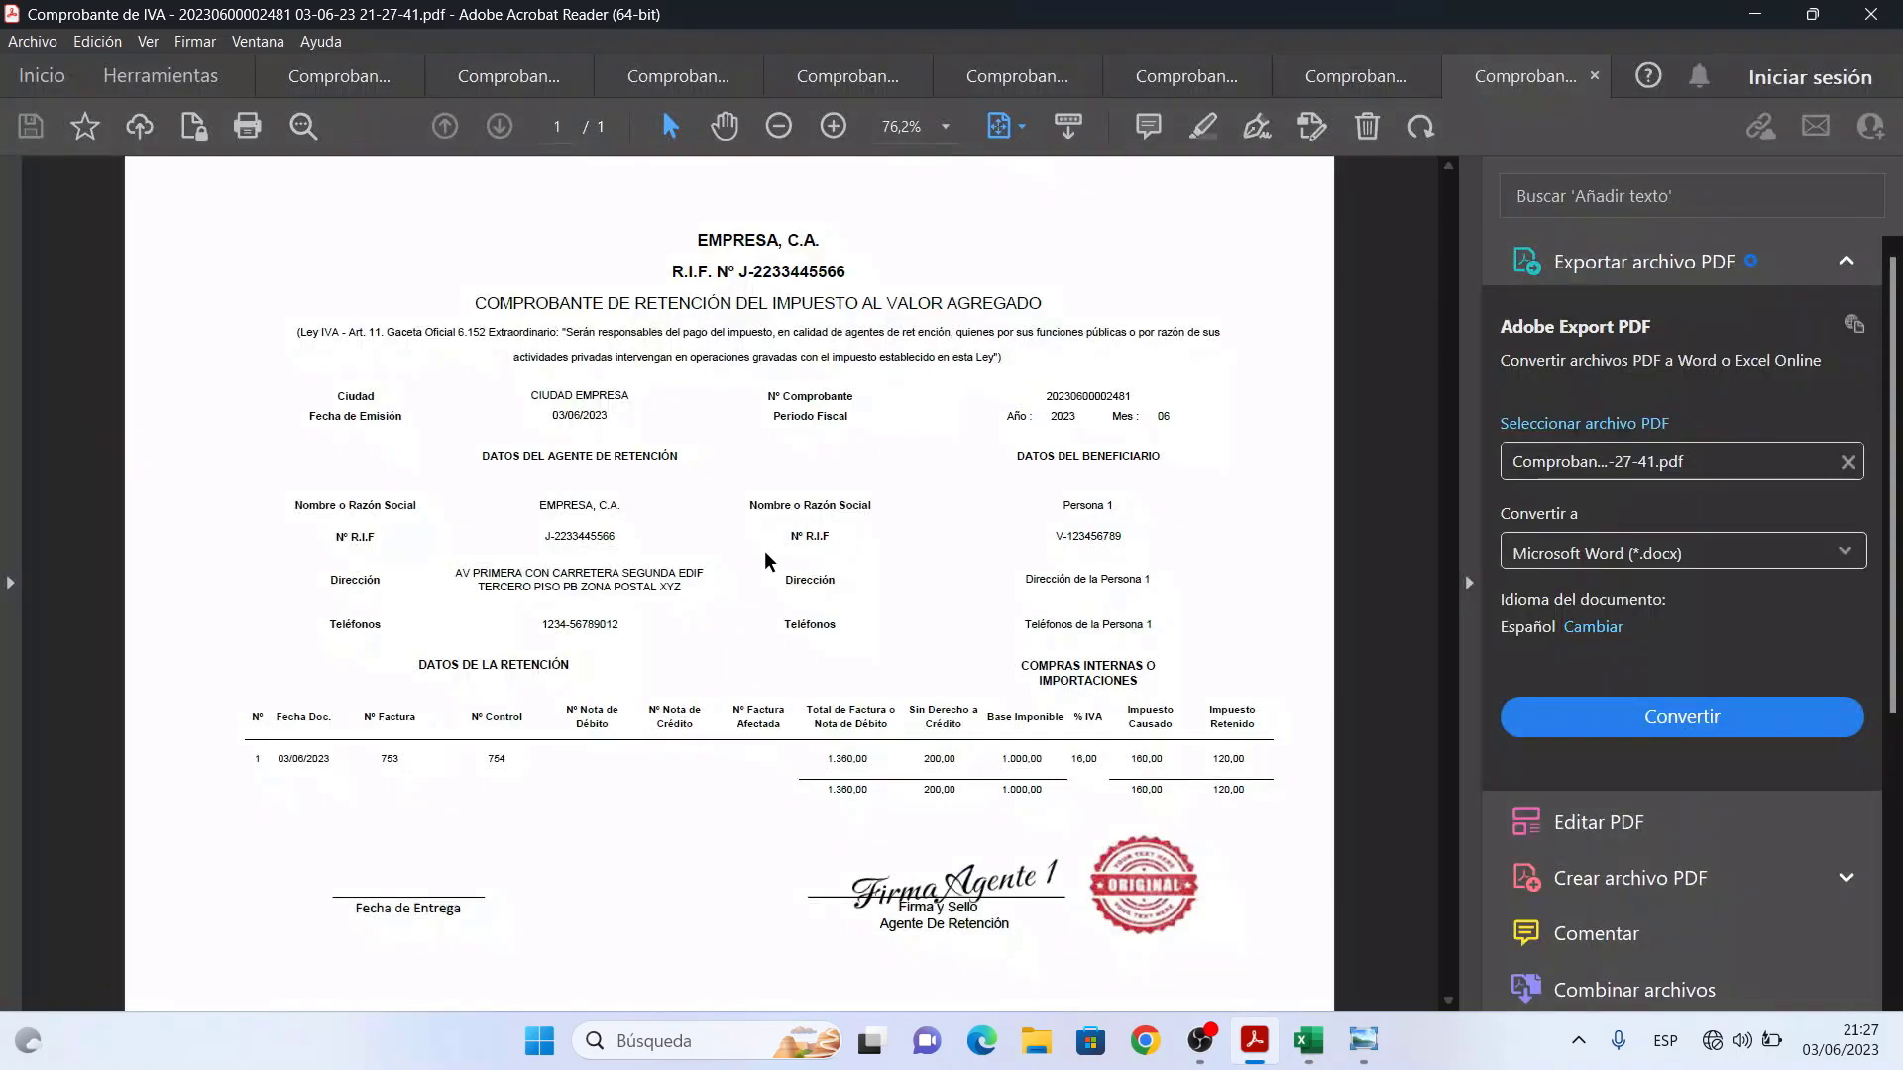
# - Zoom the IVA voucher to 100% with the Hand tool, look it over, then minimize Acrobat
pyautogui.click(1468, 582)
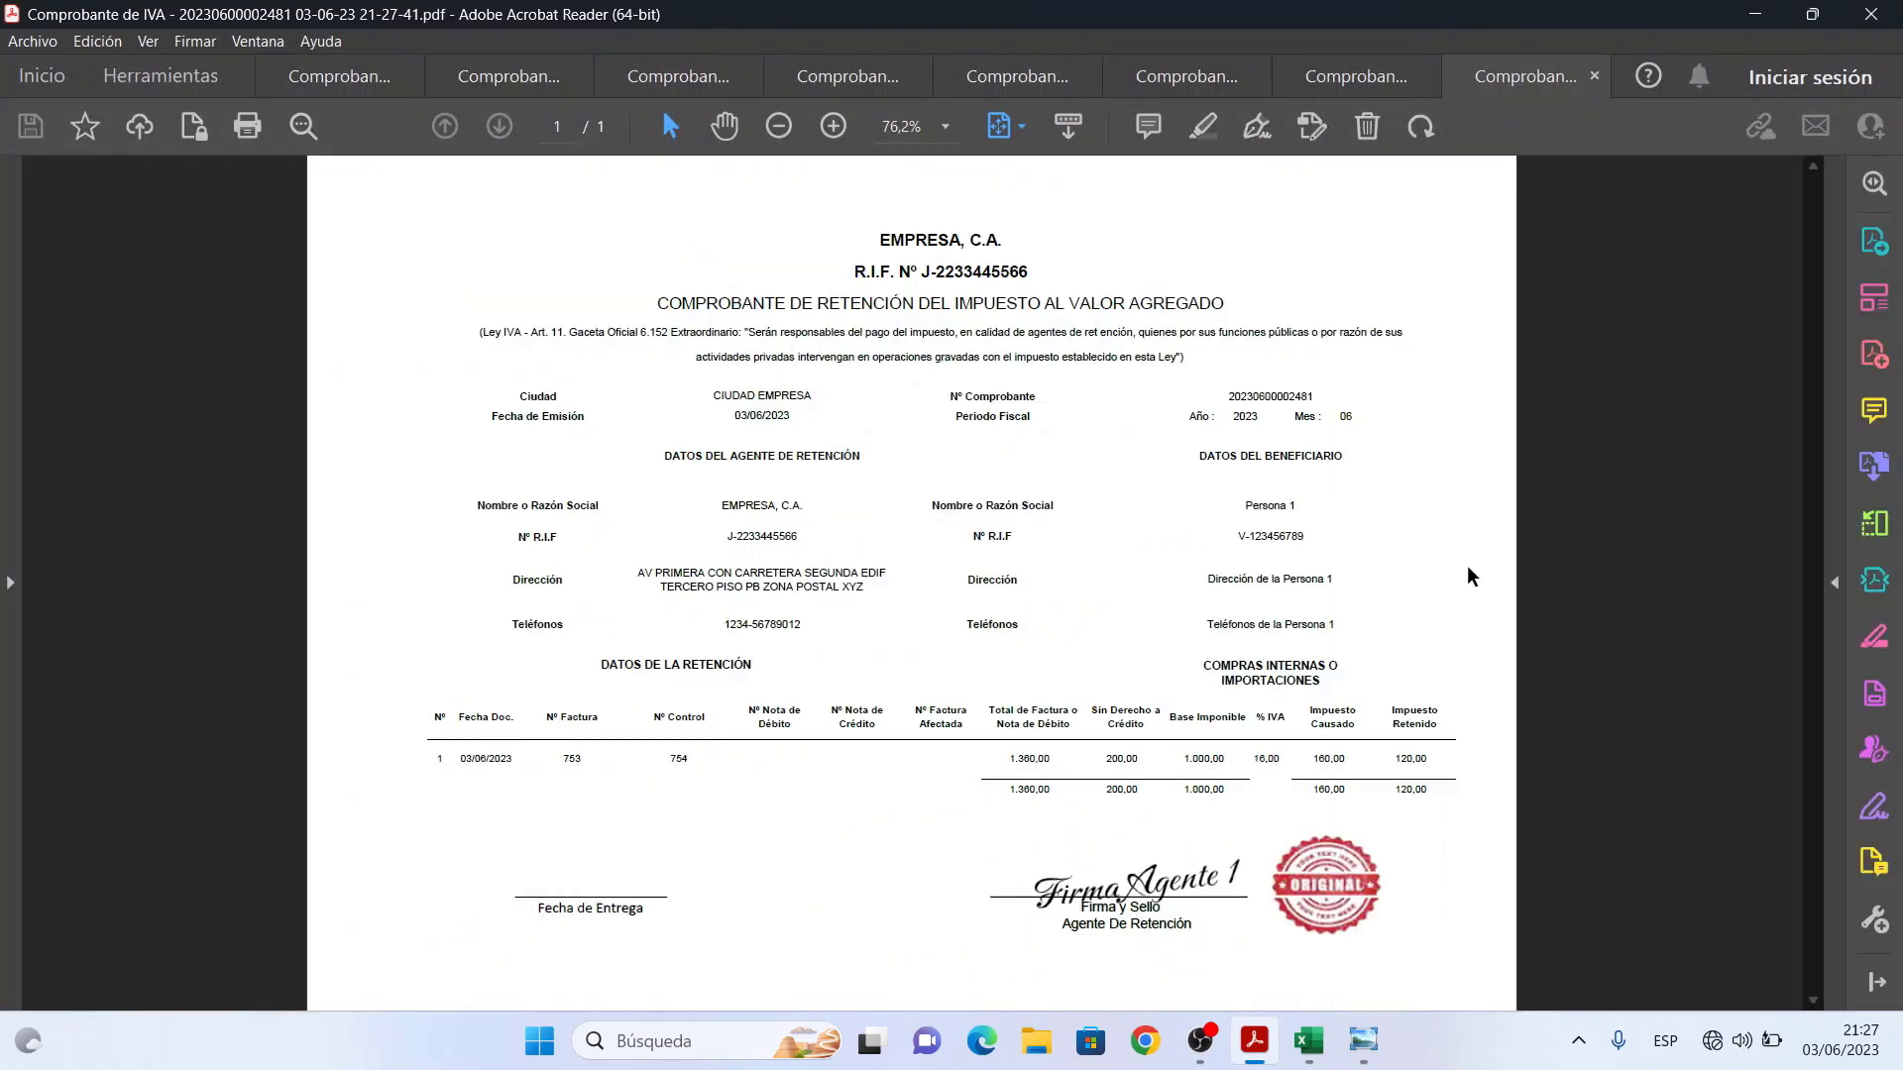
pyautogui.click(724, 126)
pyautogui.click(832, 126)
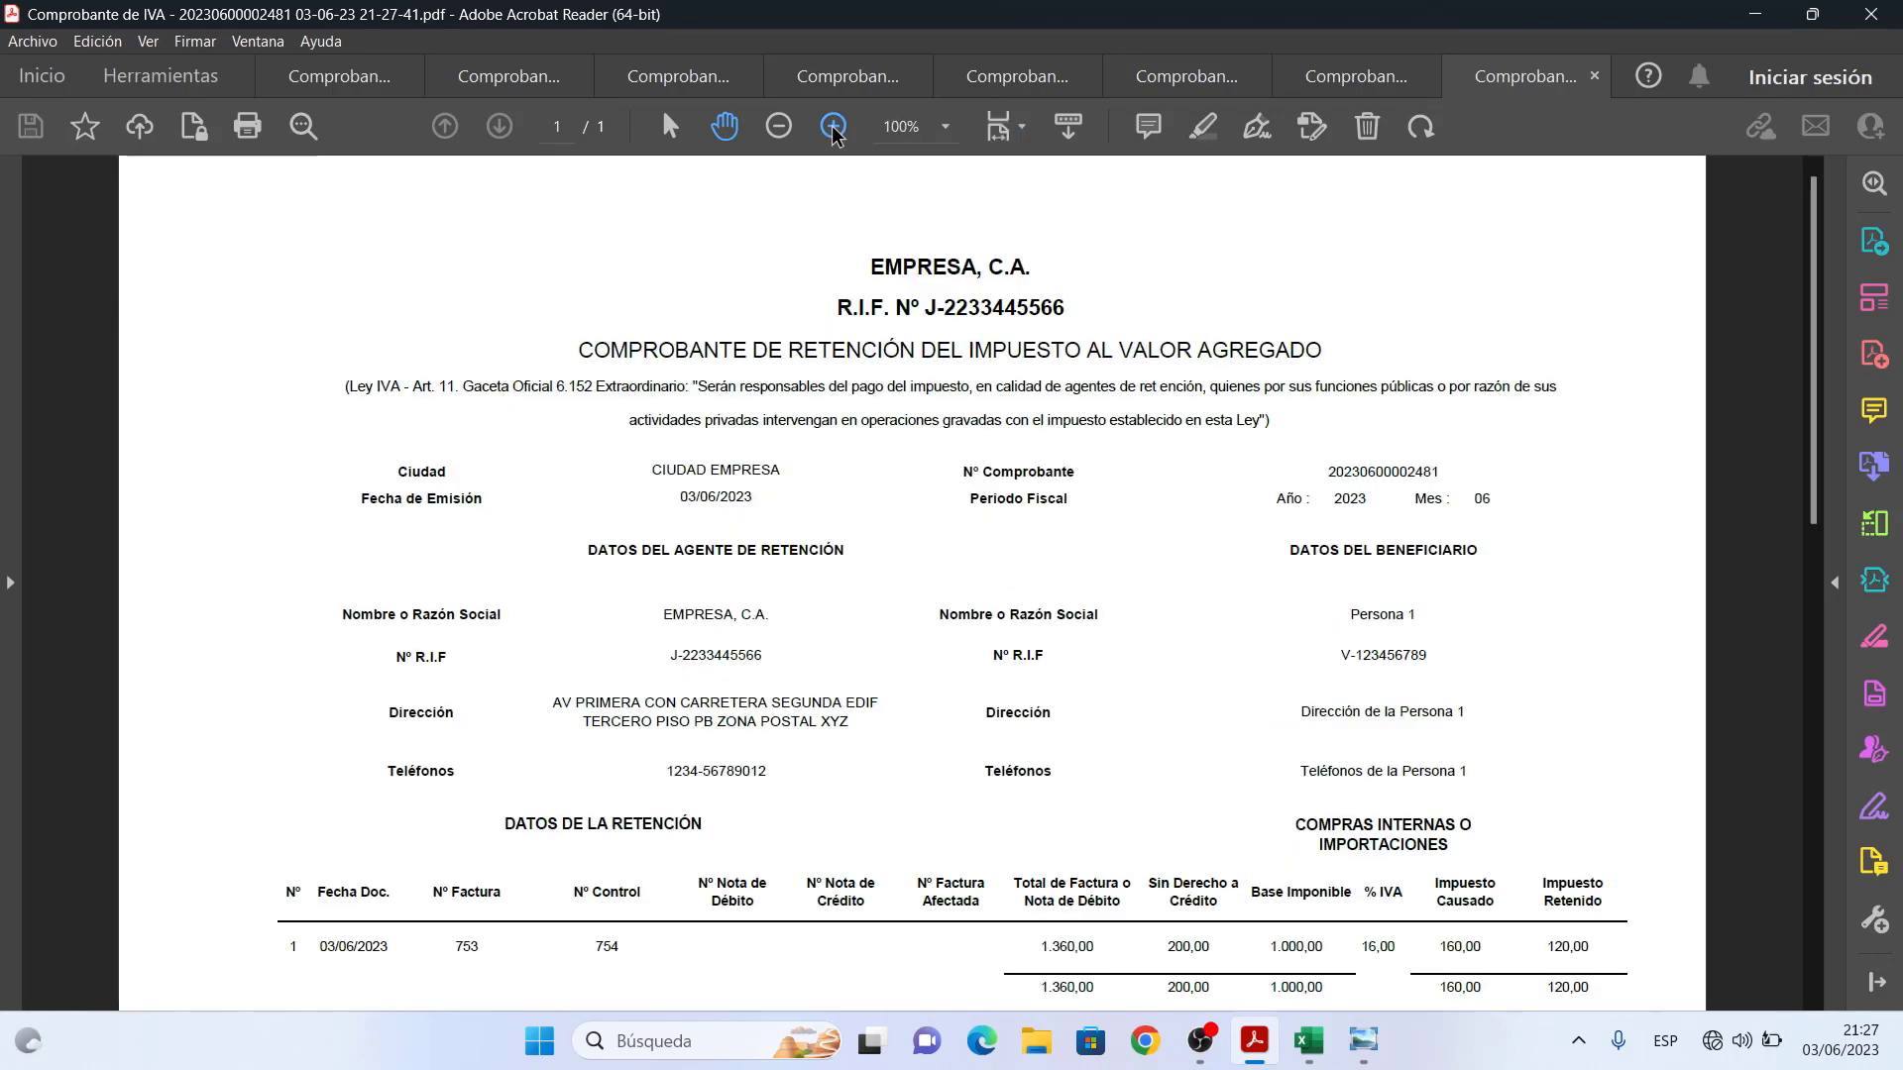
pyautogui.scroll(-3, 1218, 441)
pyautogui.scroll(3, 1215, 430)
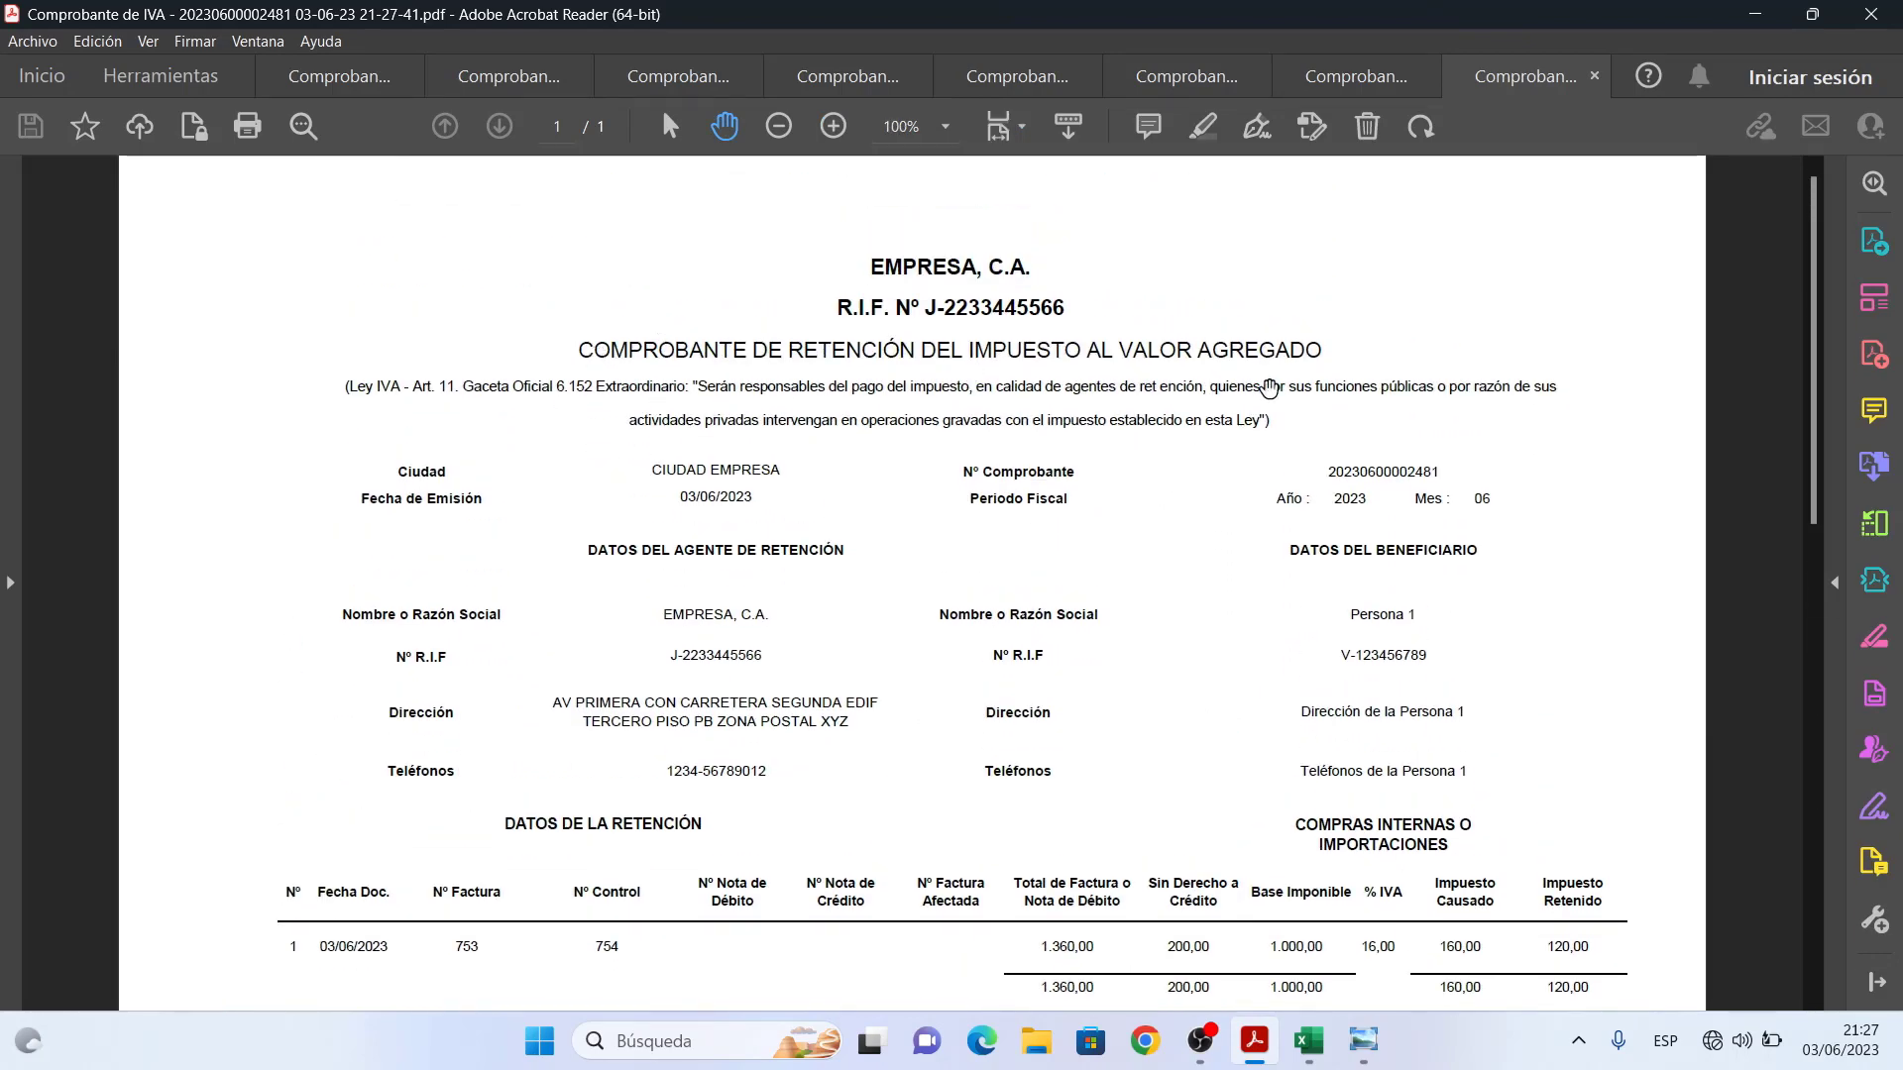
pyautogui.click(1752, 12)
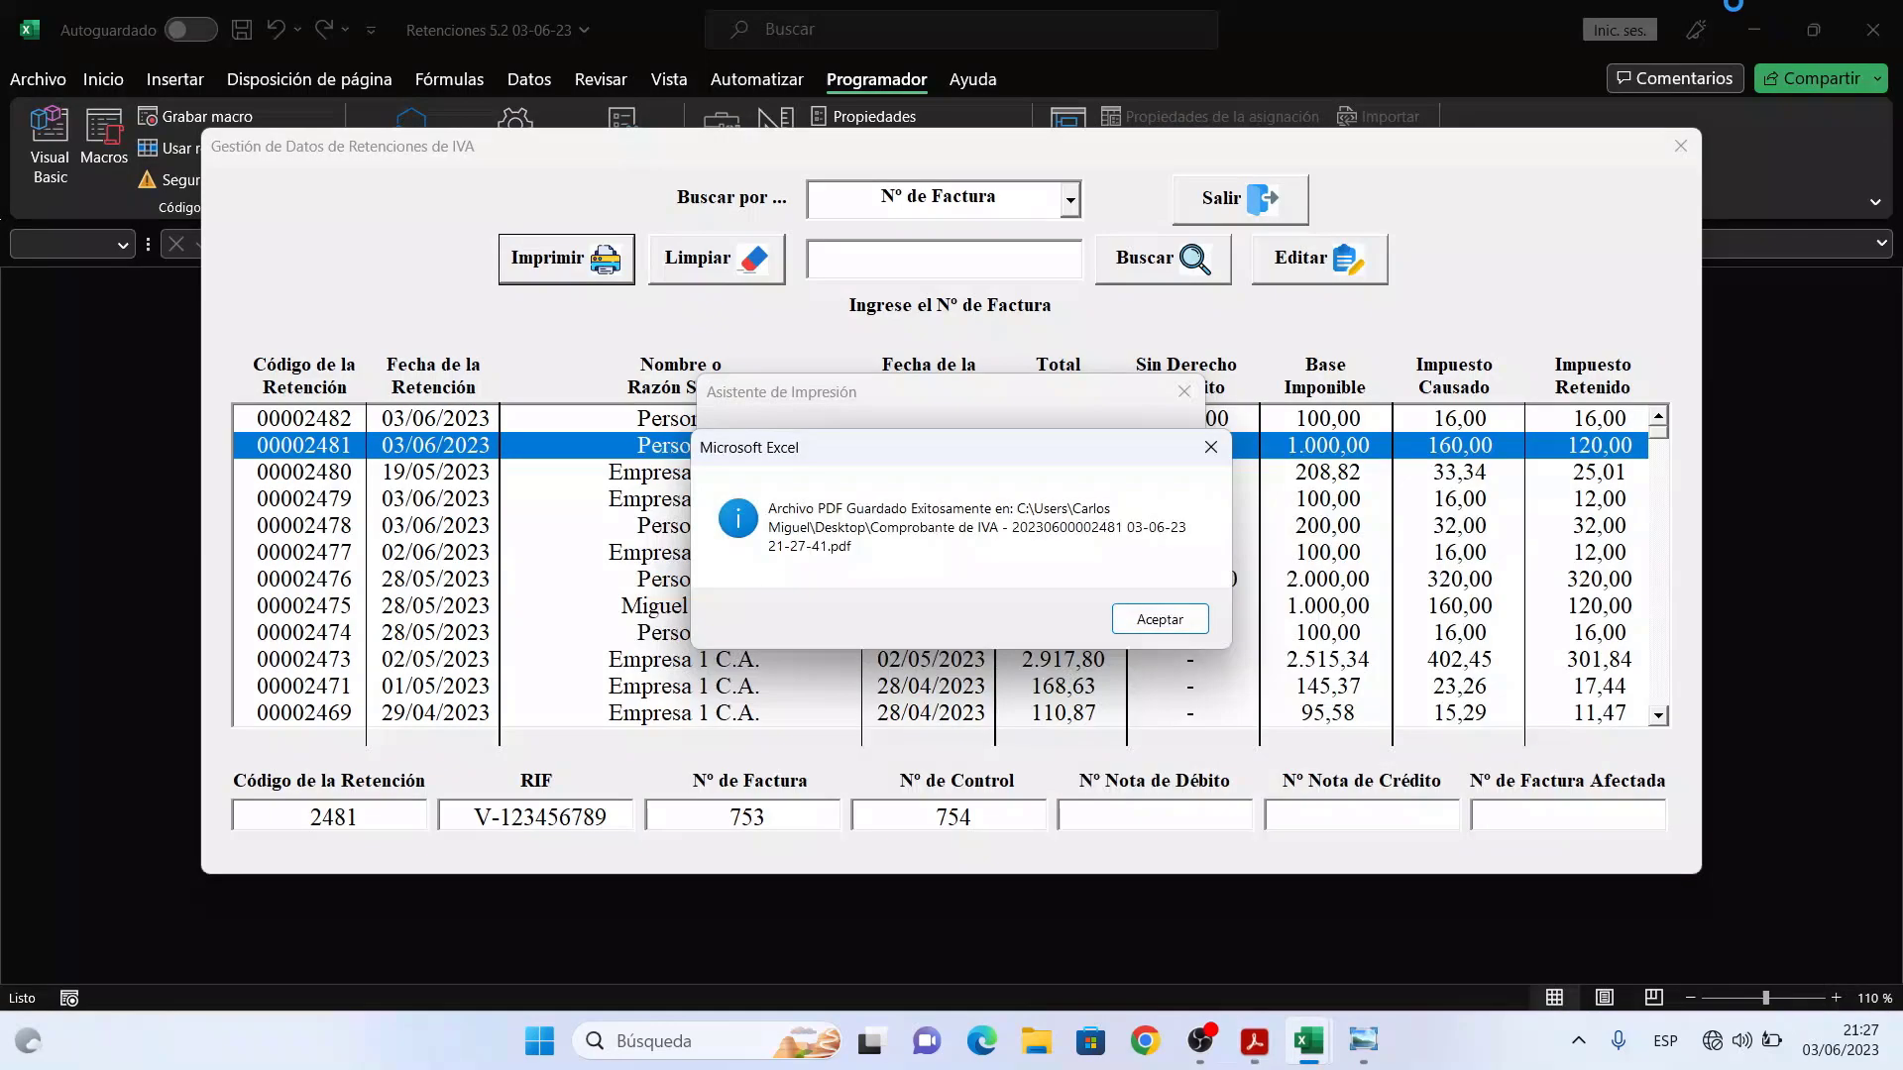
# - Dismiss the saved confirmation, close the print assistant and select retention 00002481 in the list
pyautogui.click(1171, 628)
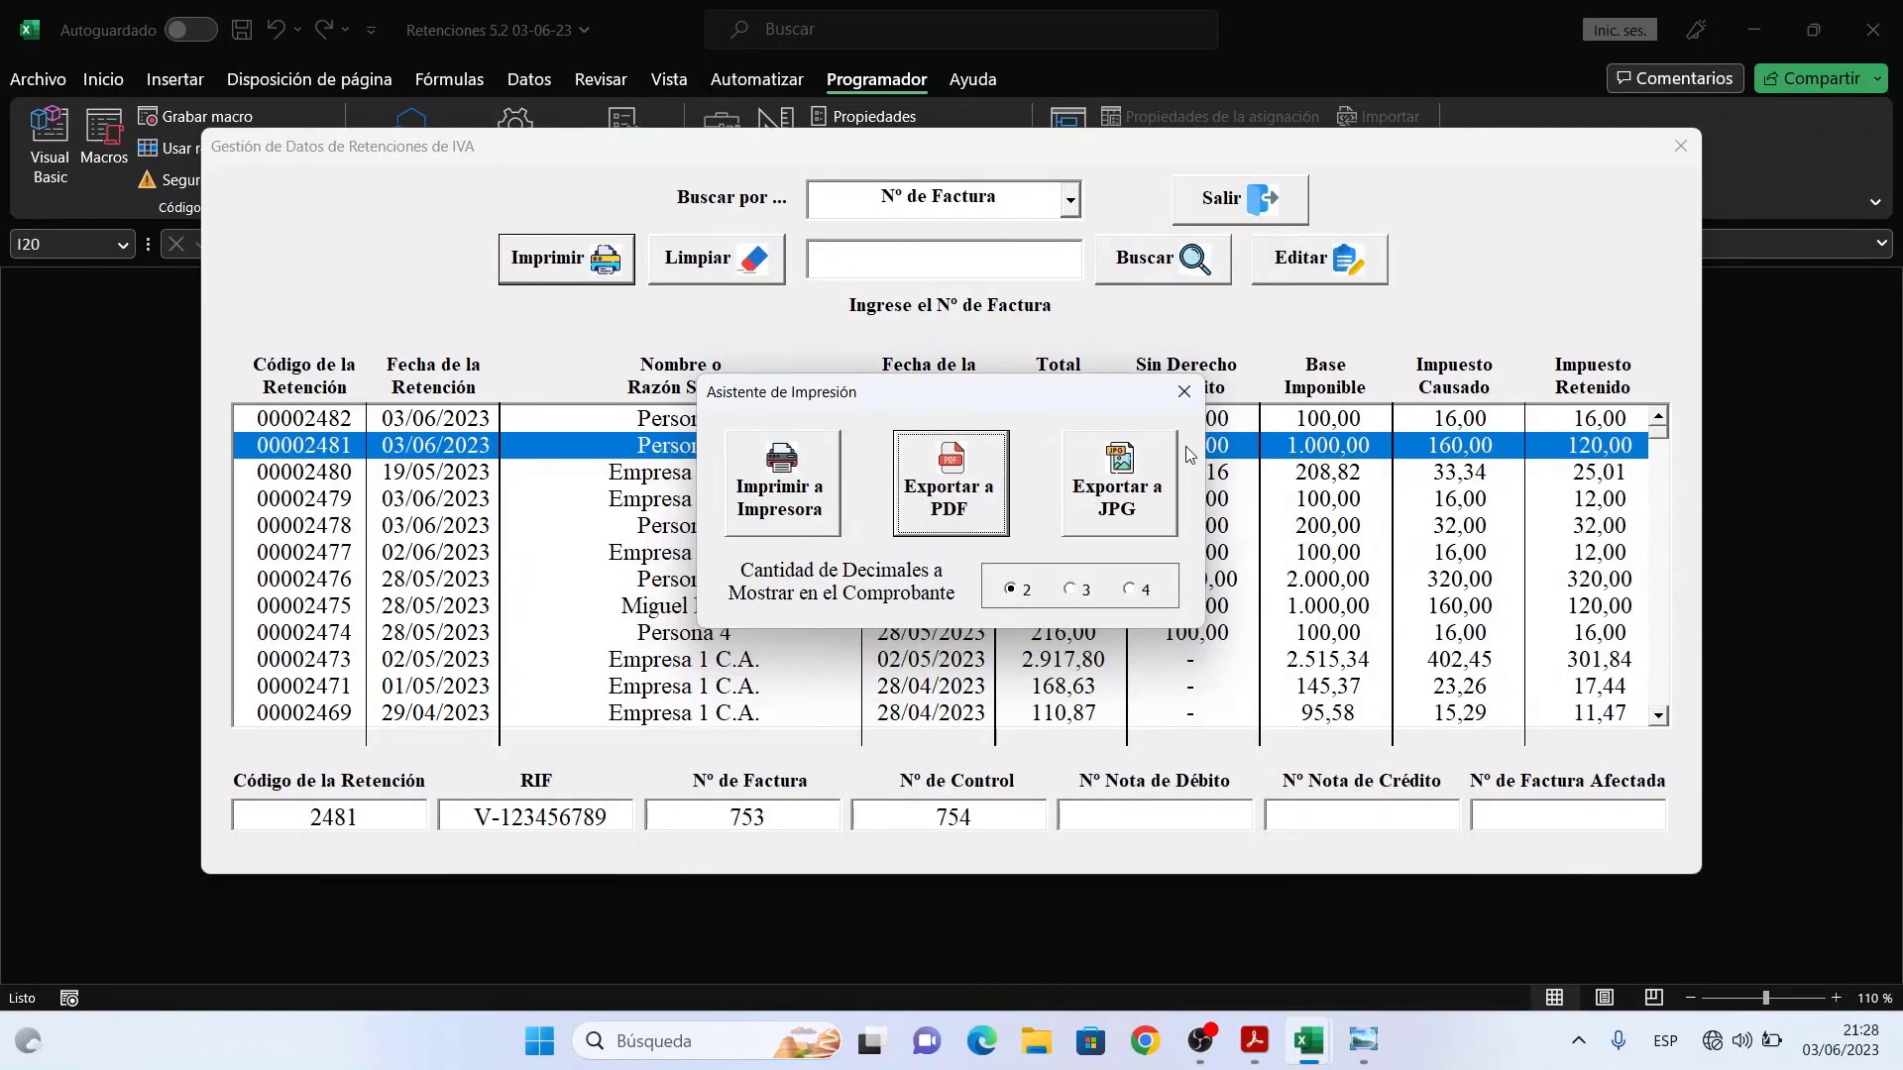
pyautogui.click(1183, 392)
pyautogui.click(744, 473)
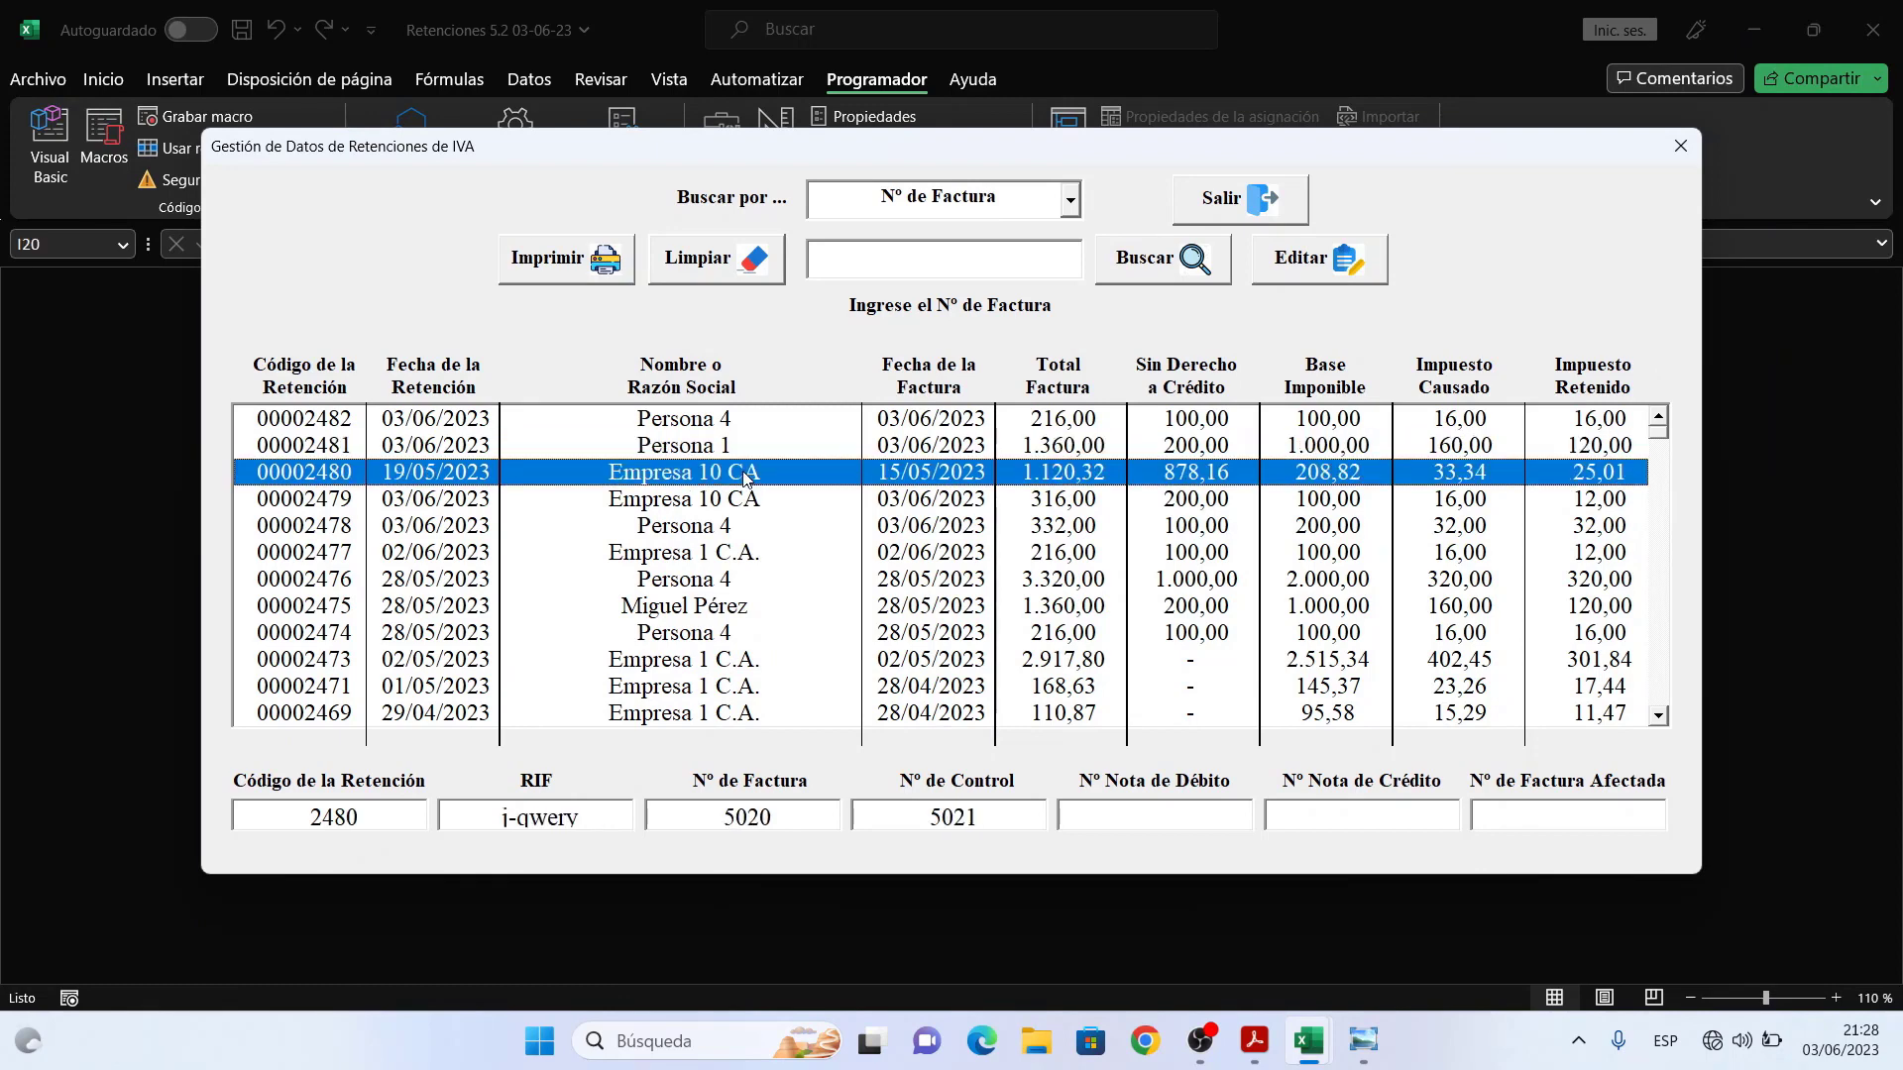
pyautogui.click(783, 452)
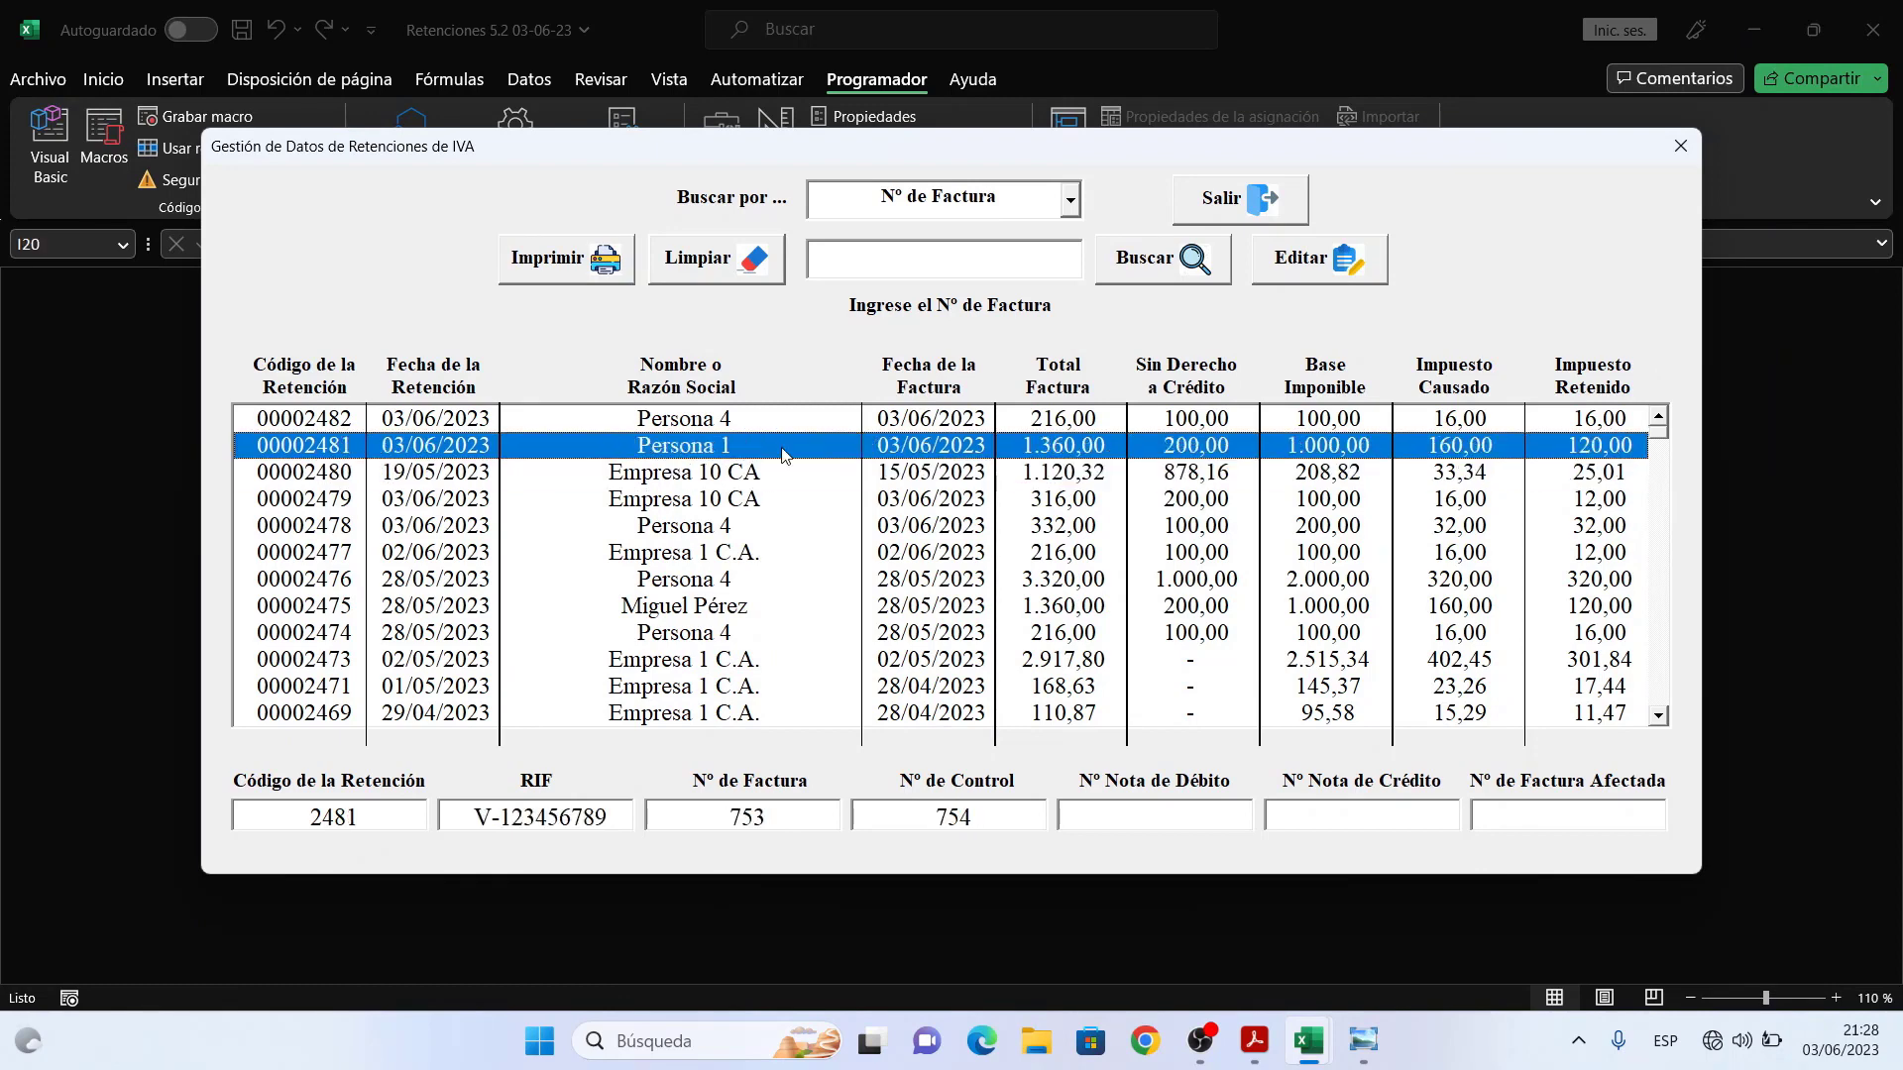
# - Print retention 00002481 with linked ISLR 1421, exporting both vouchers to one desktop PDF
pyautogui.click(565, 270)
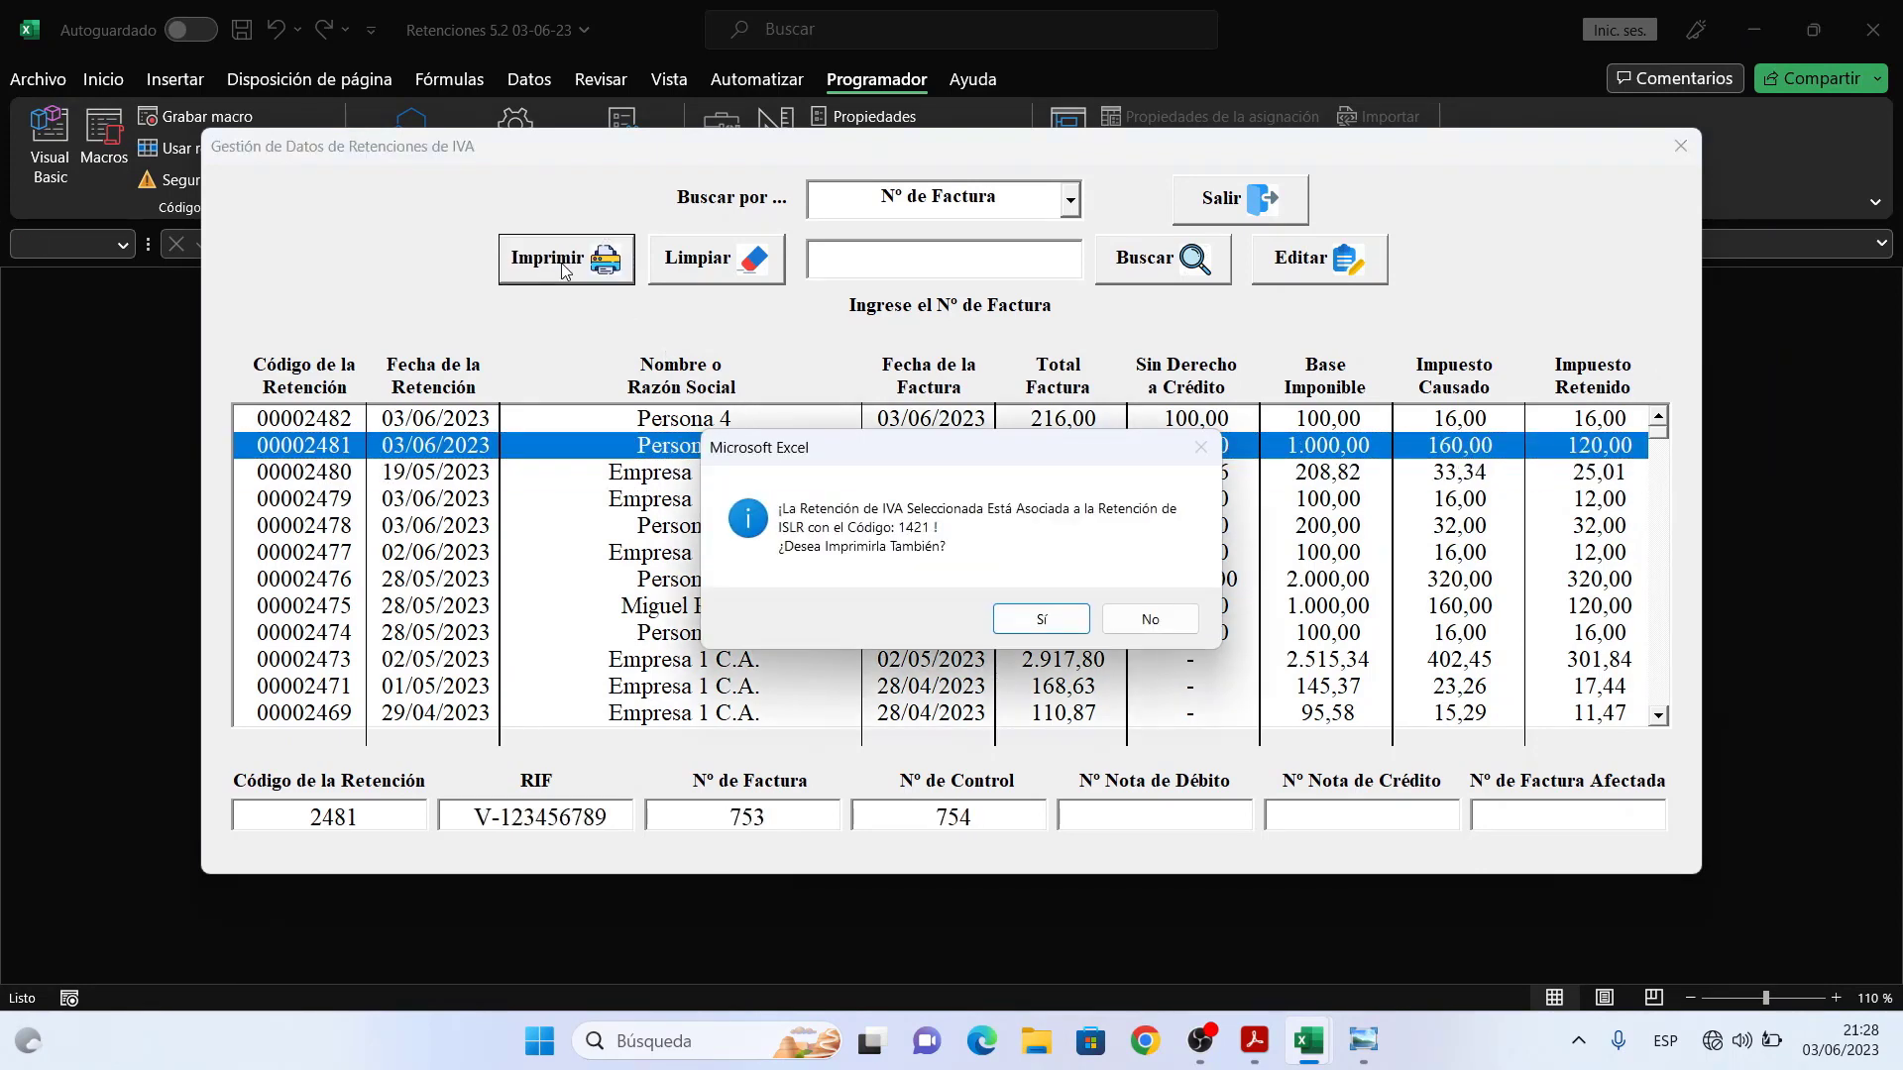
pyautogui.click(1066, 631)
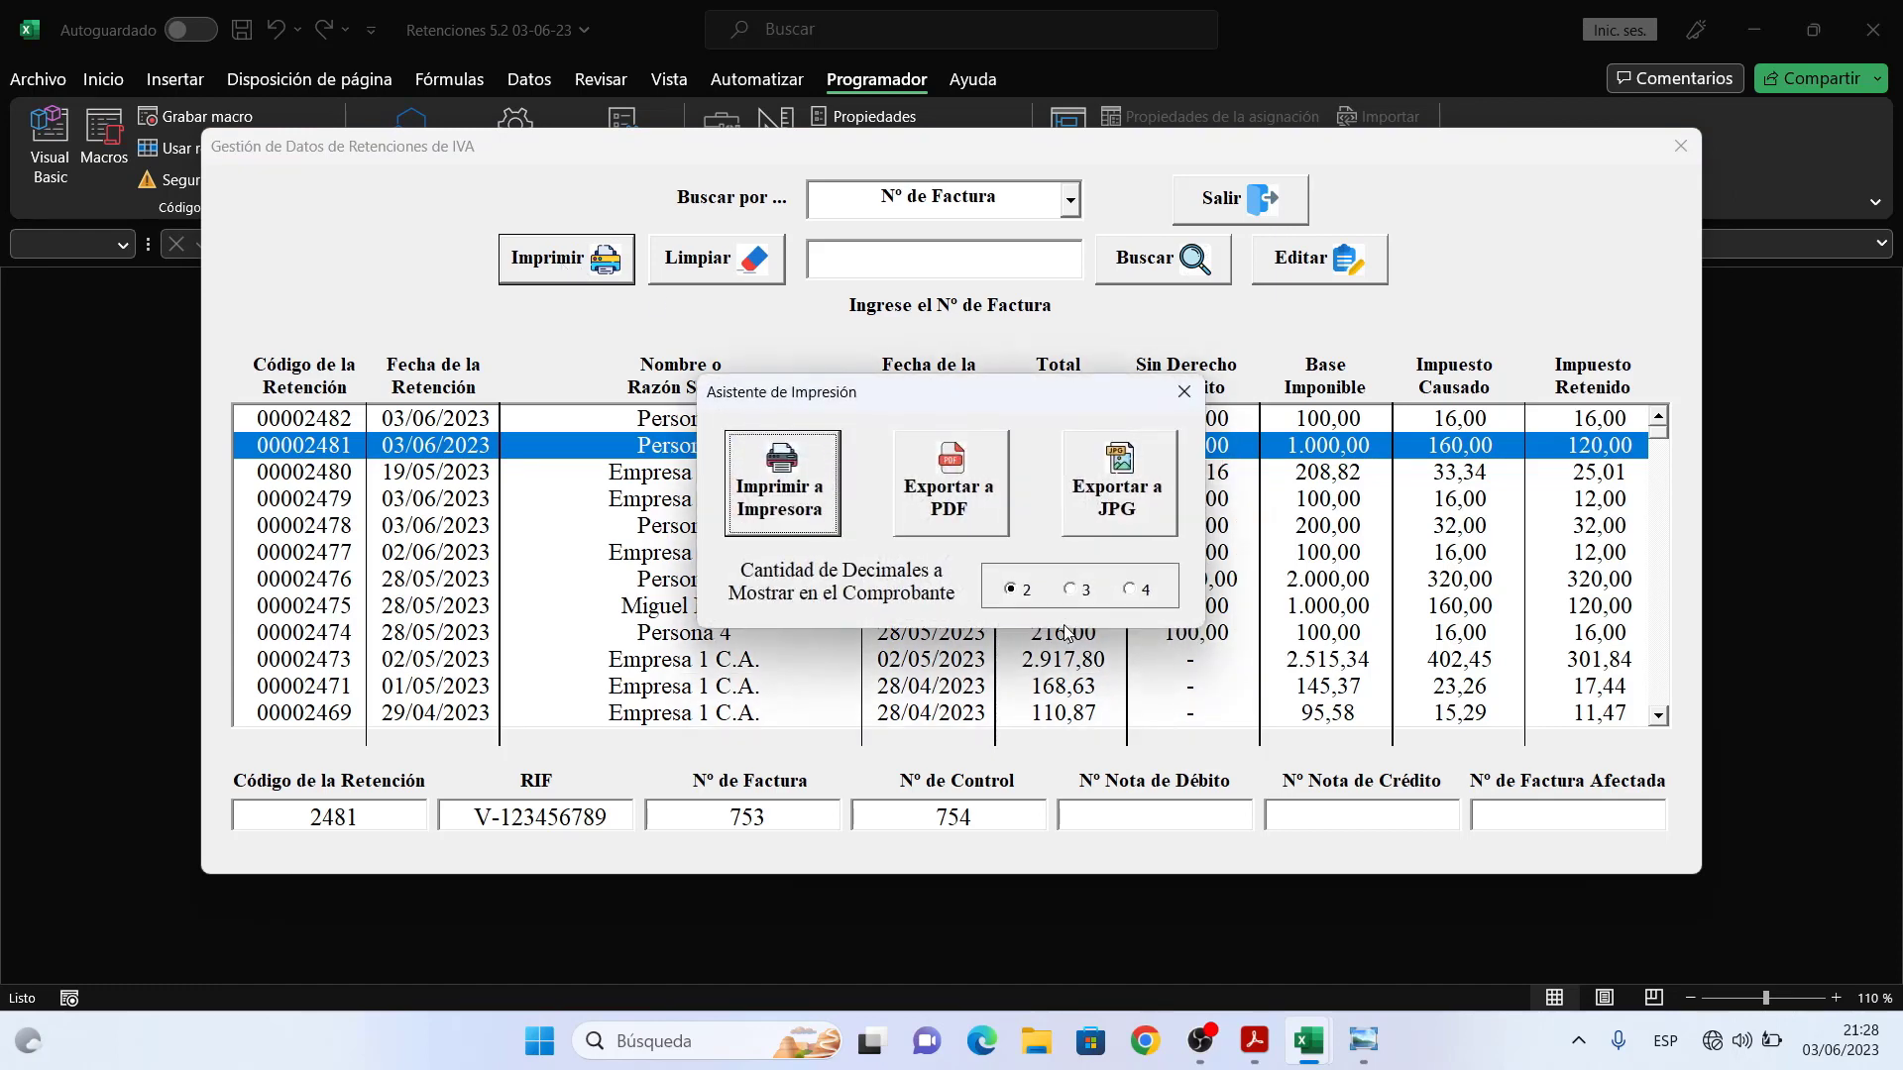
pyautogui.click(954, 481)
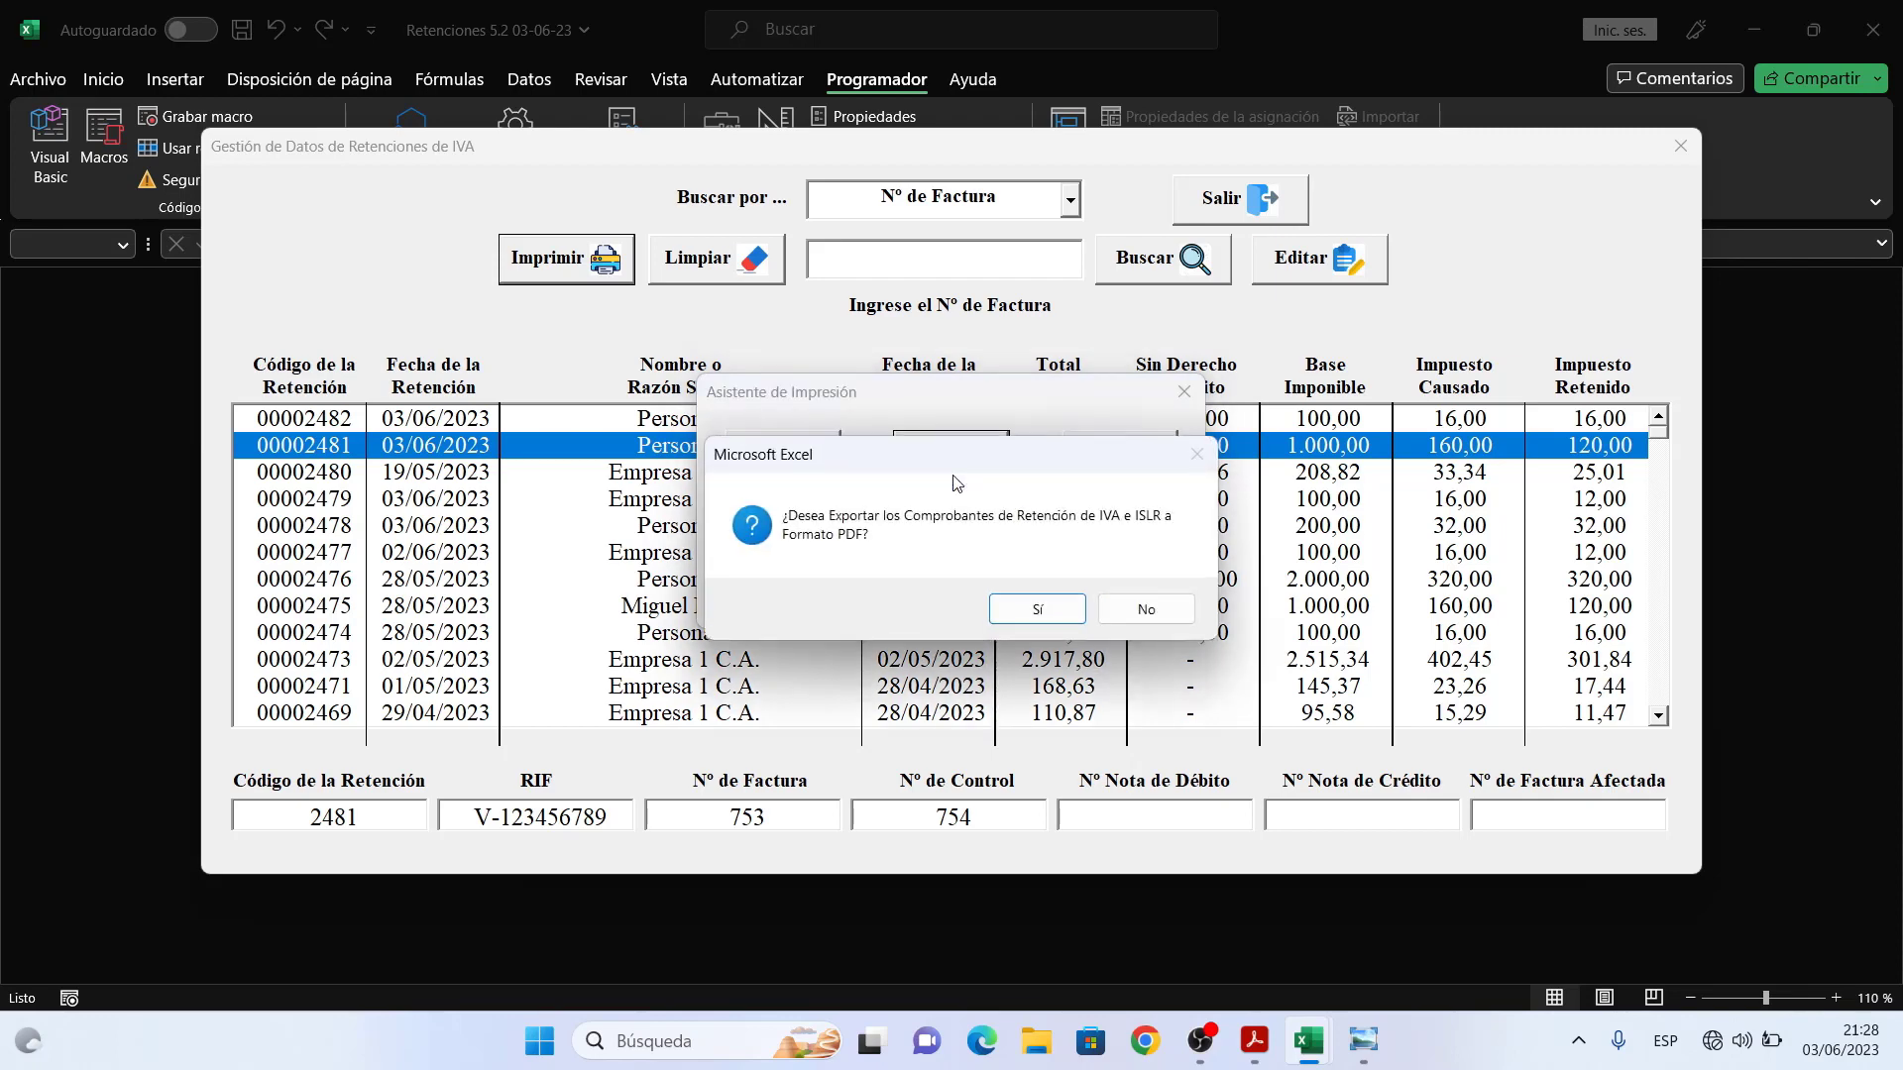
pyautogui.click(1052, 620)
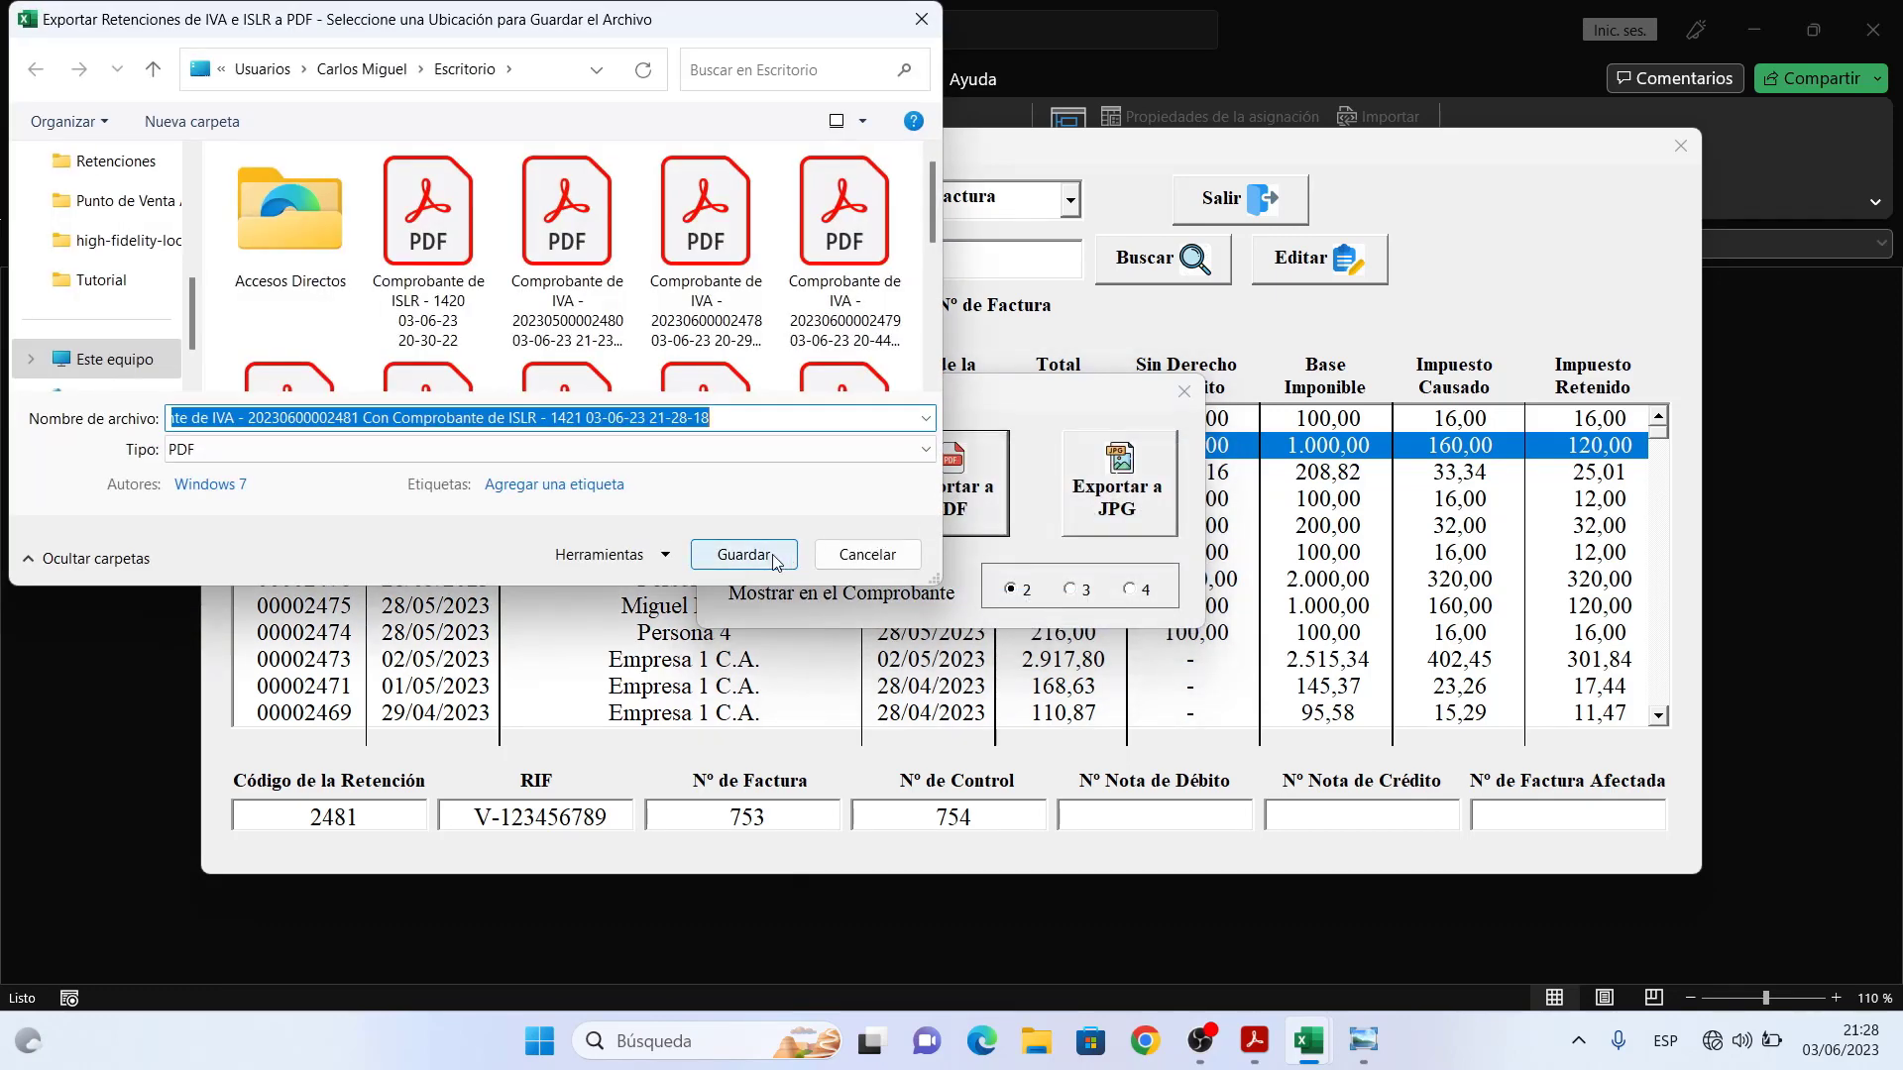
pyautogui.click(746, 554)
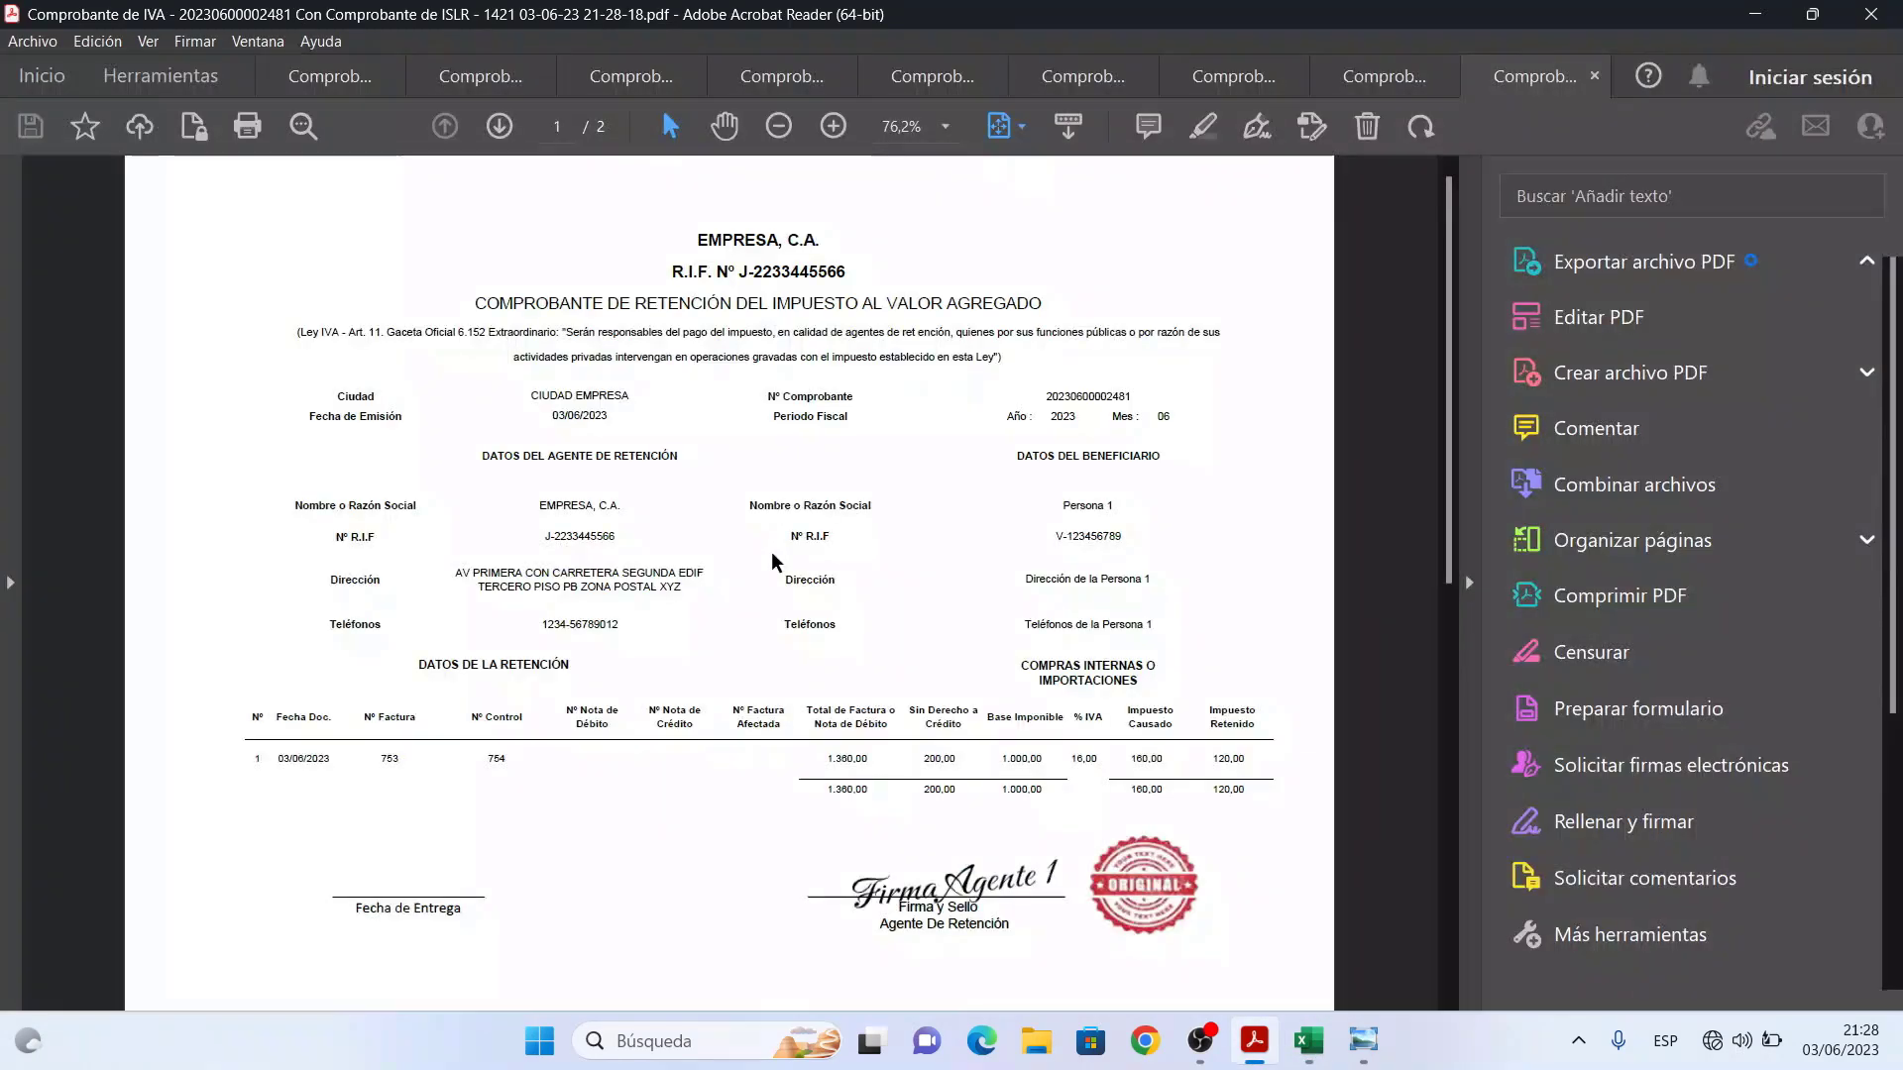
# - Fit the combined voucher to width, scroll down to the ISLR page, then minimize Acrobat
pyautogui.click(724, 126)
pyautogui.click(999, 126)
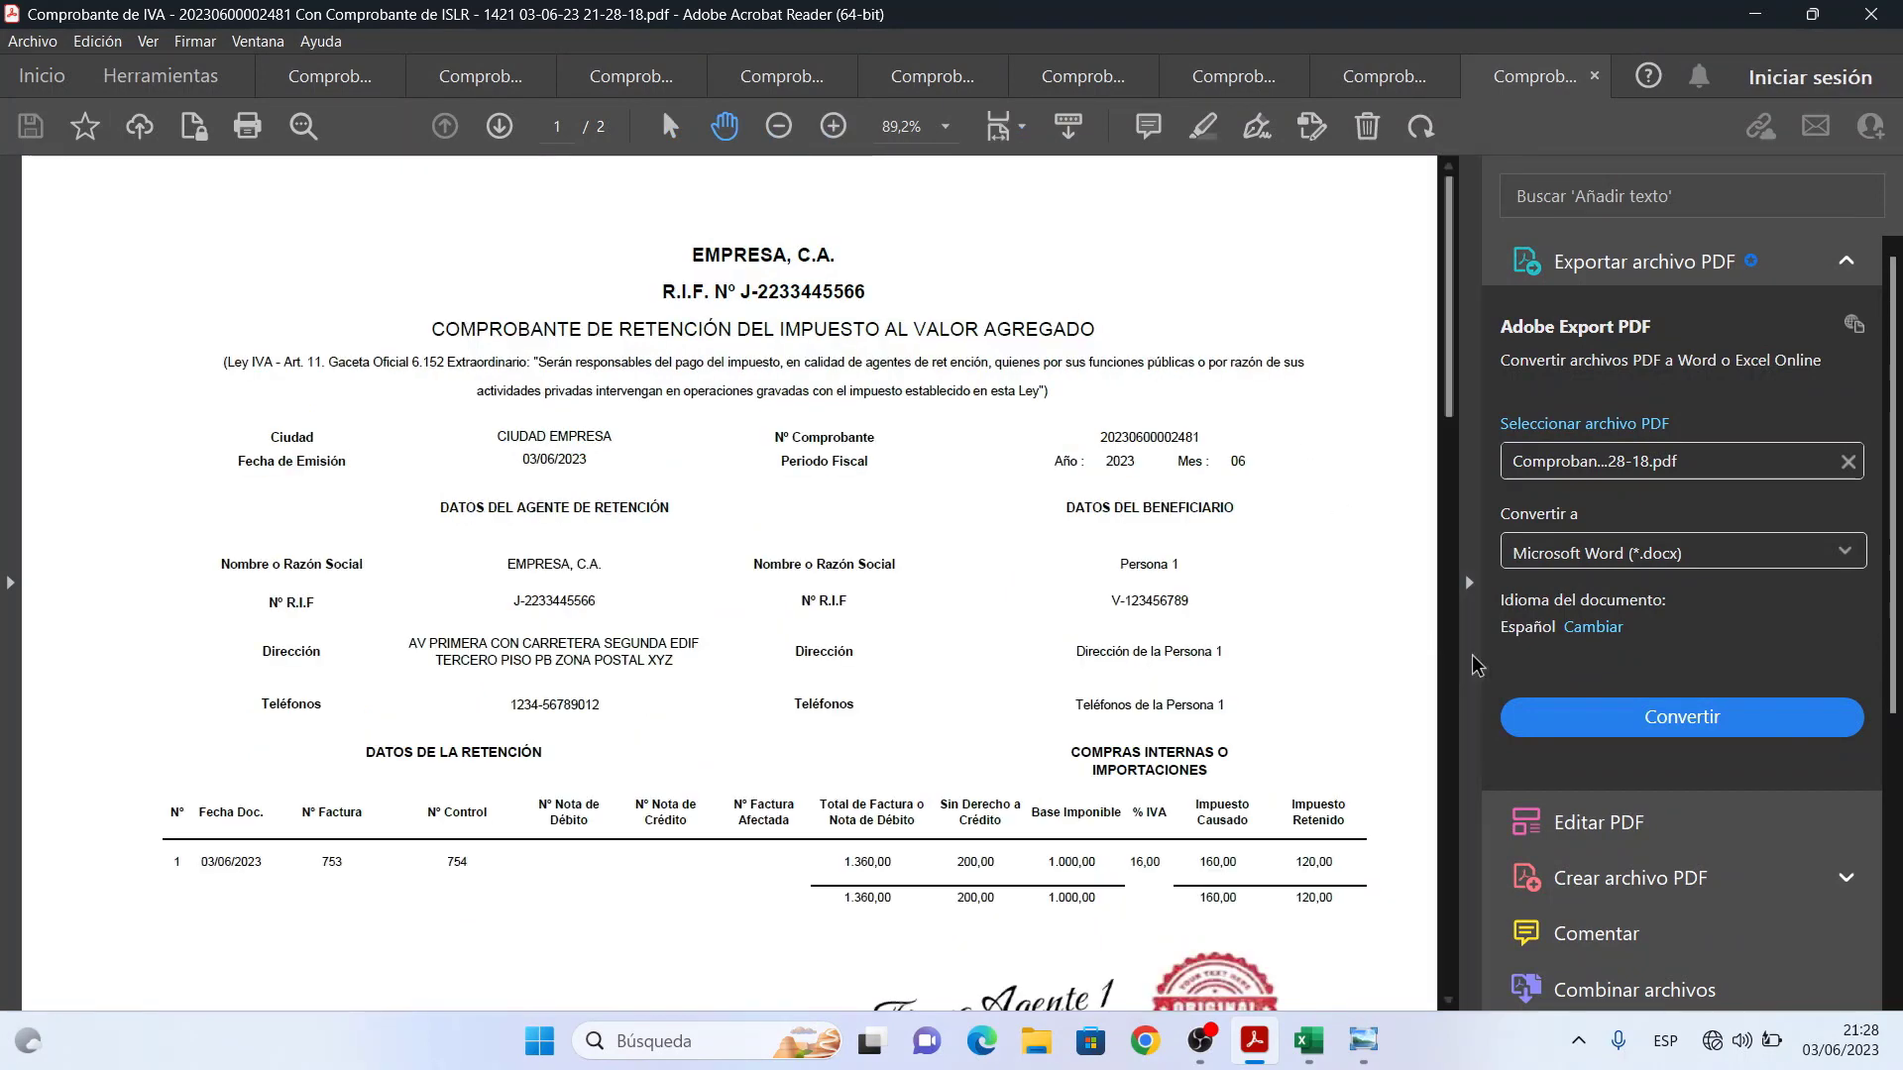
pyautogui.click(1470, 585)
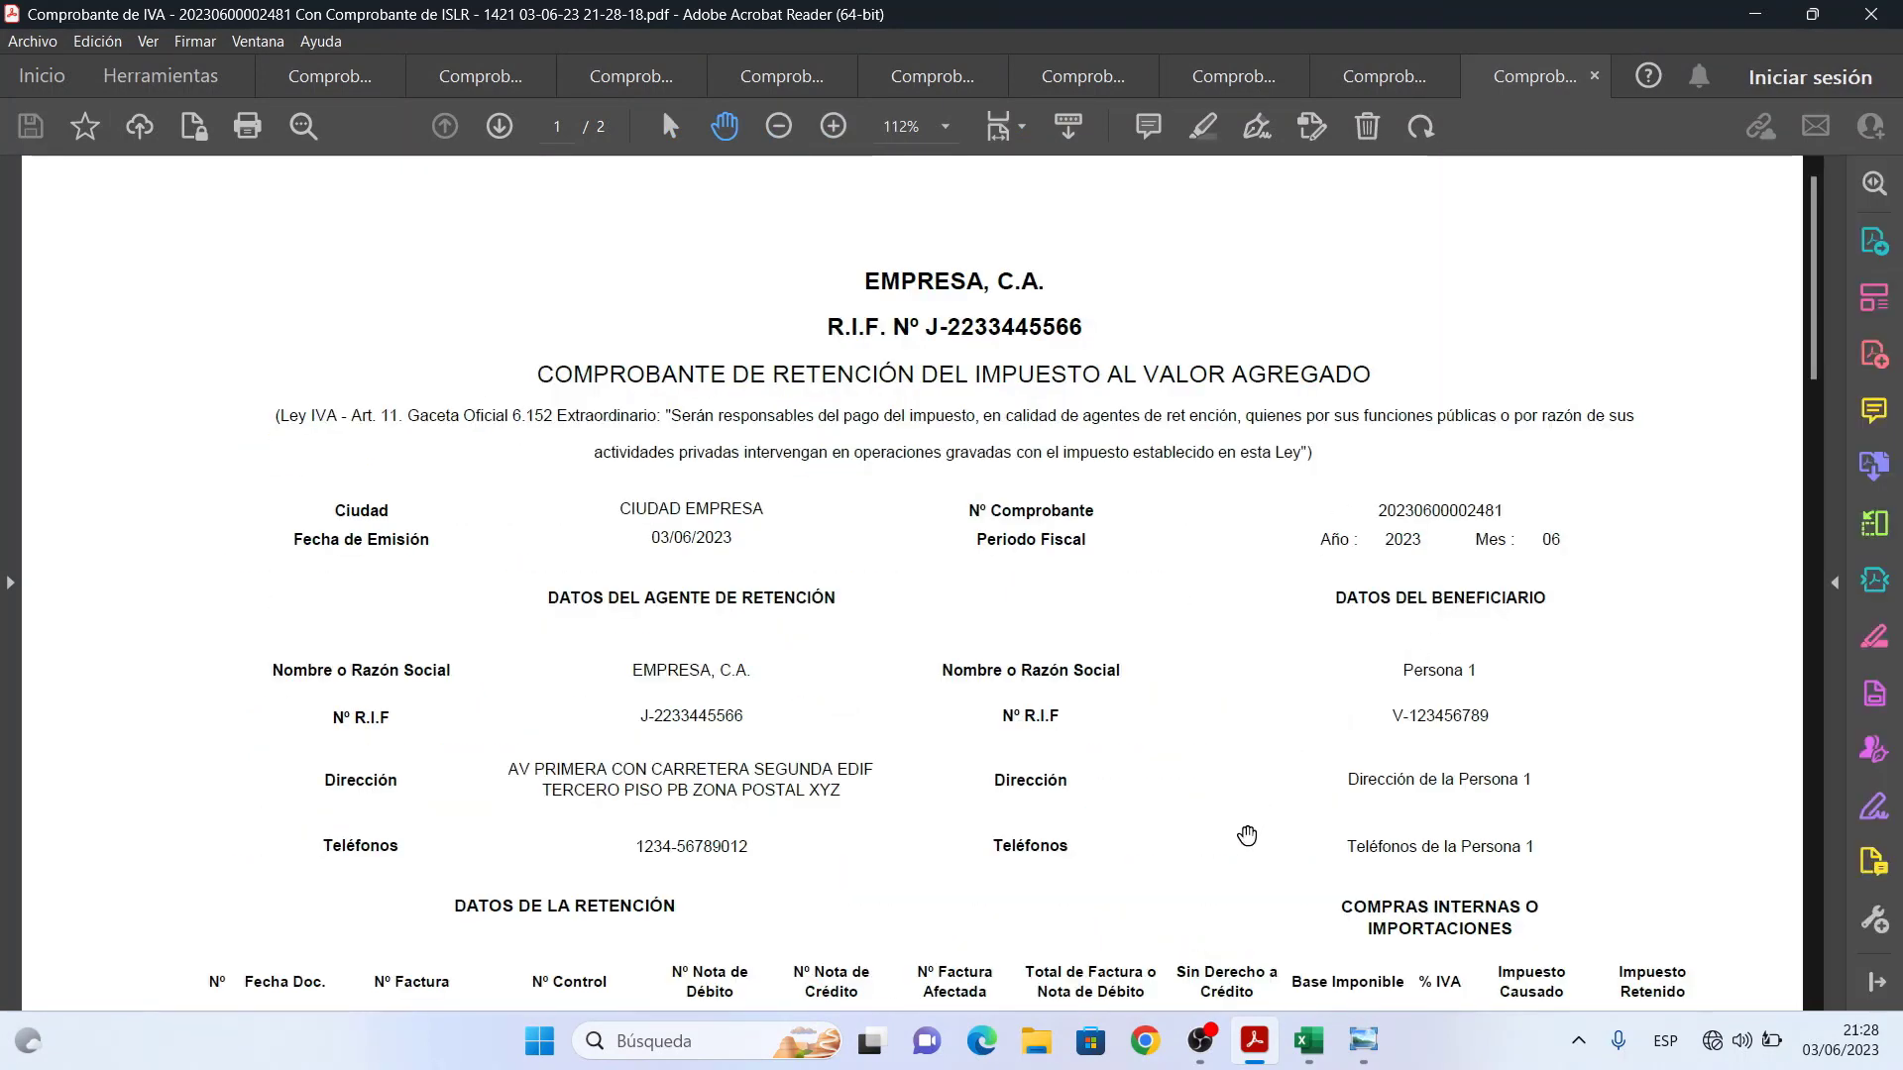
pyautogui.scroll(-2, 1244, 693)
pyautogui.scroll(1, 1245, 637)
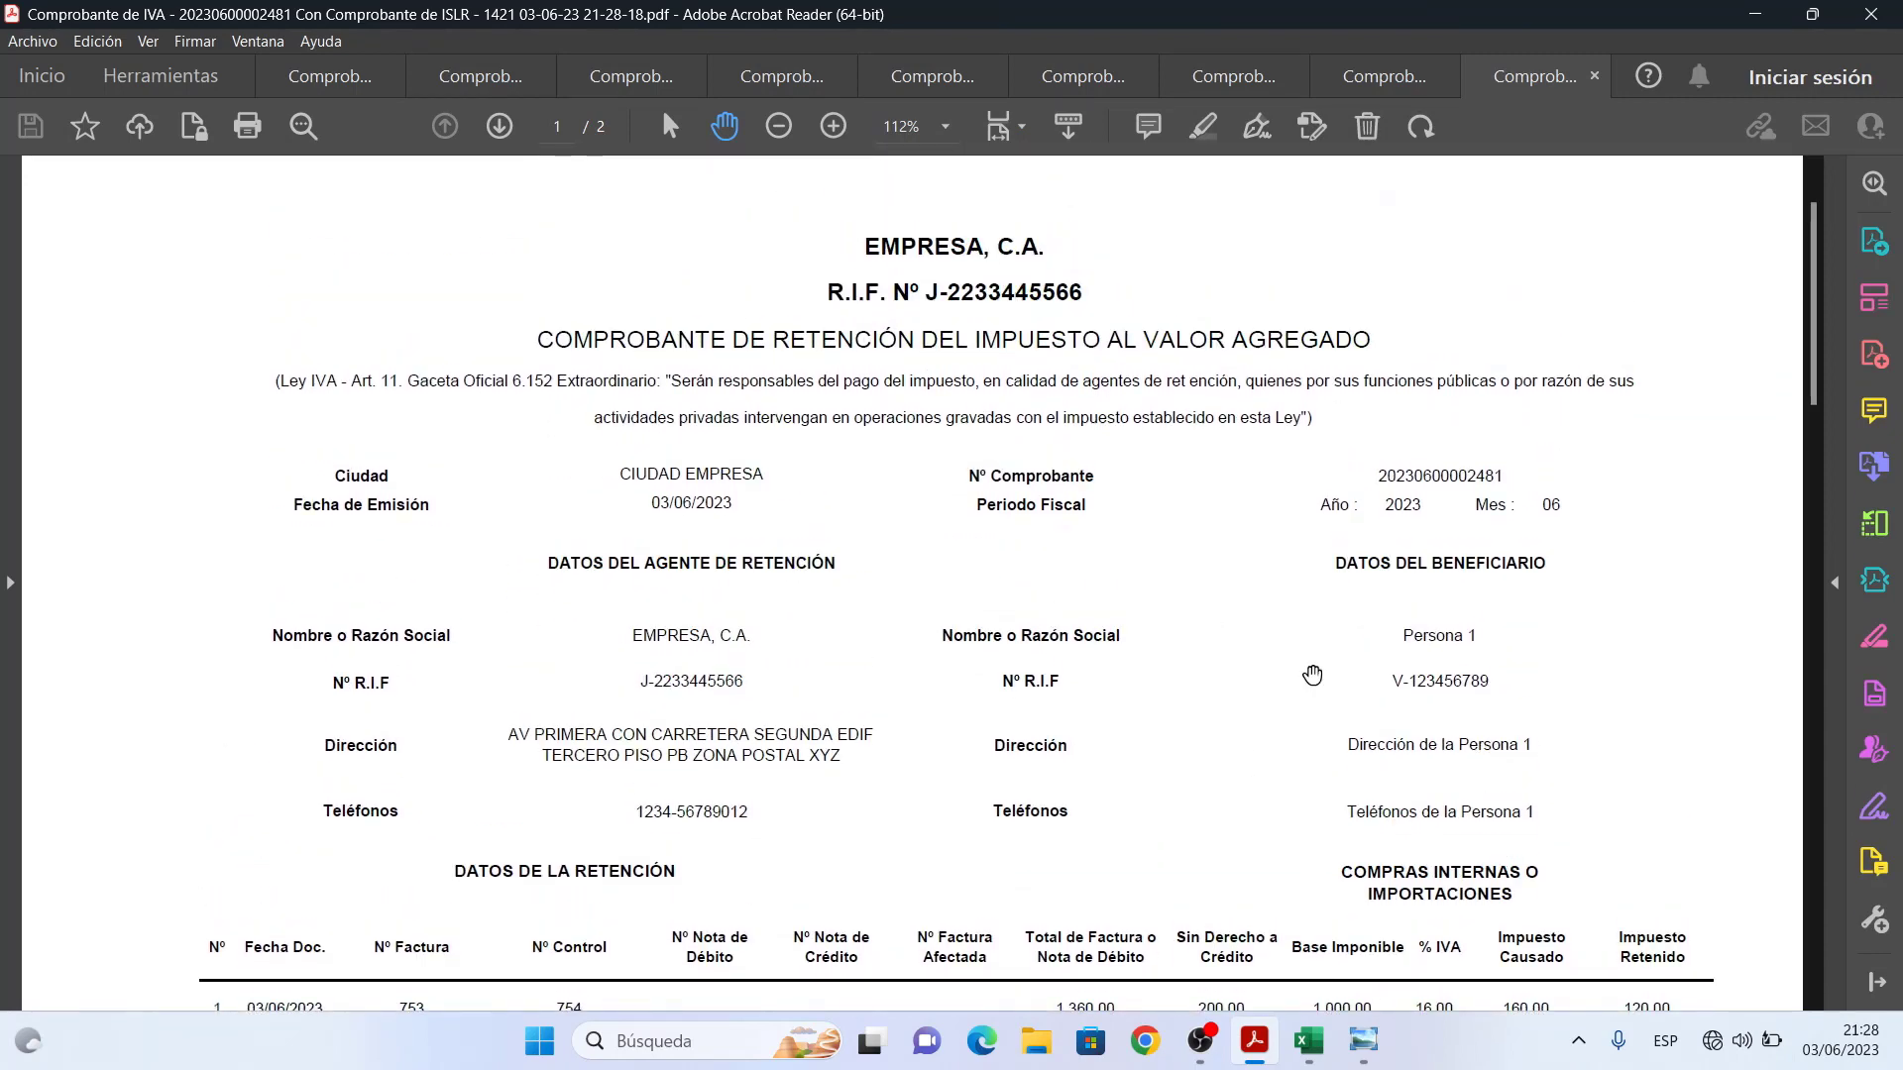
pyautogui.moveTo(1815, 386); pyautogui.dragTo(1814, 976)
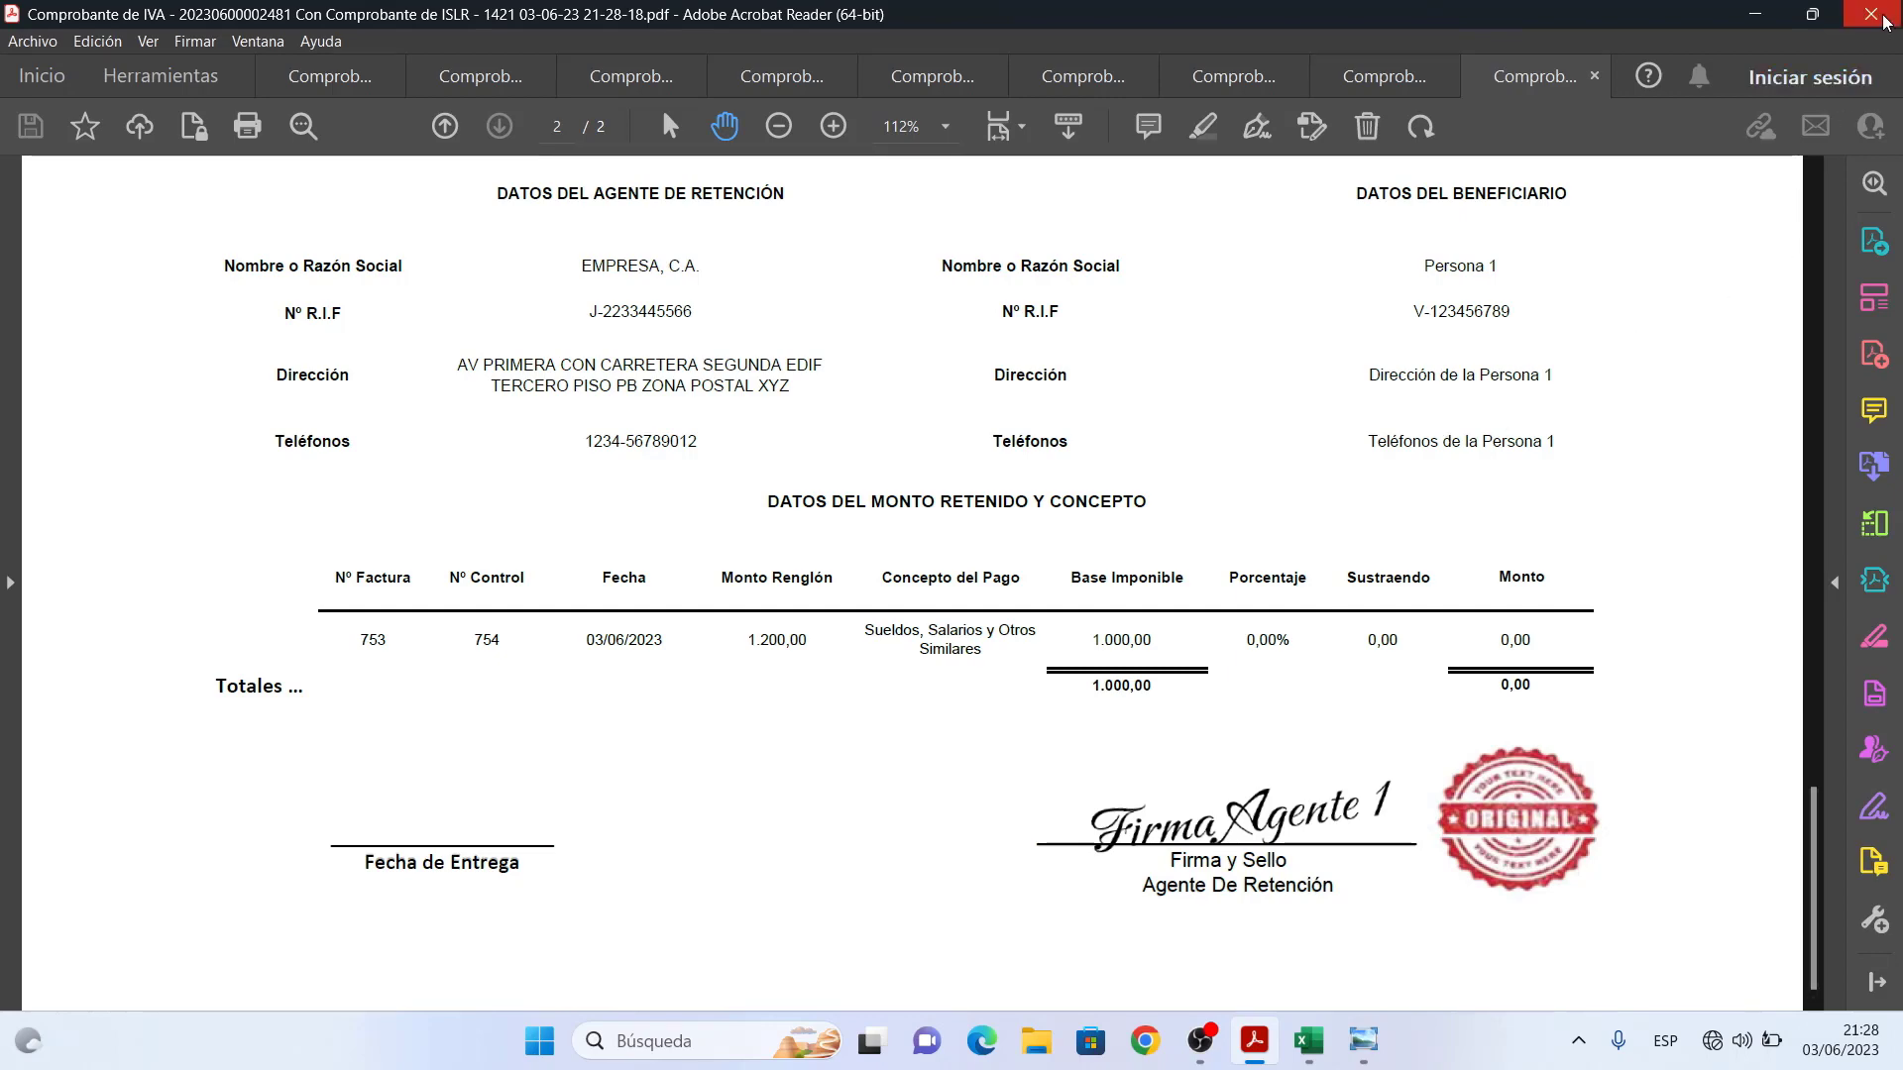
pyautogui.click(1754, 14)
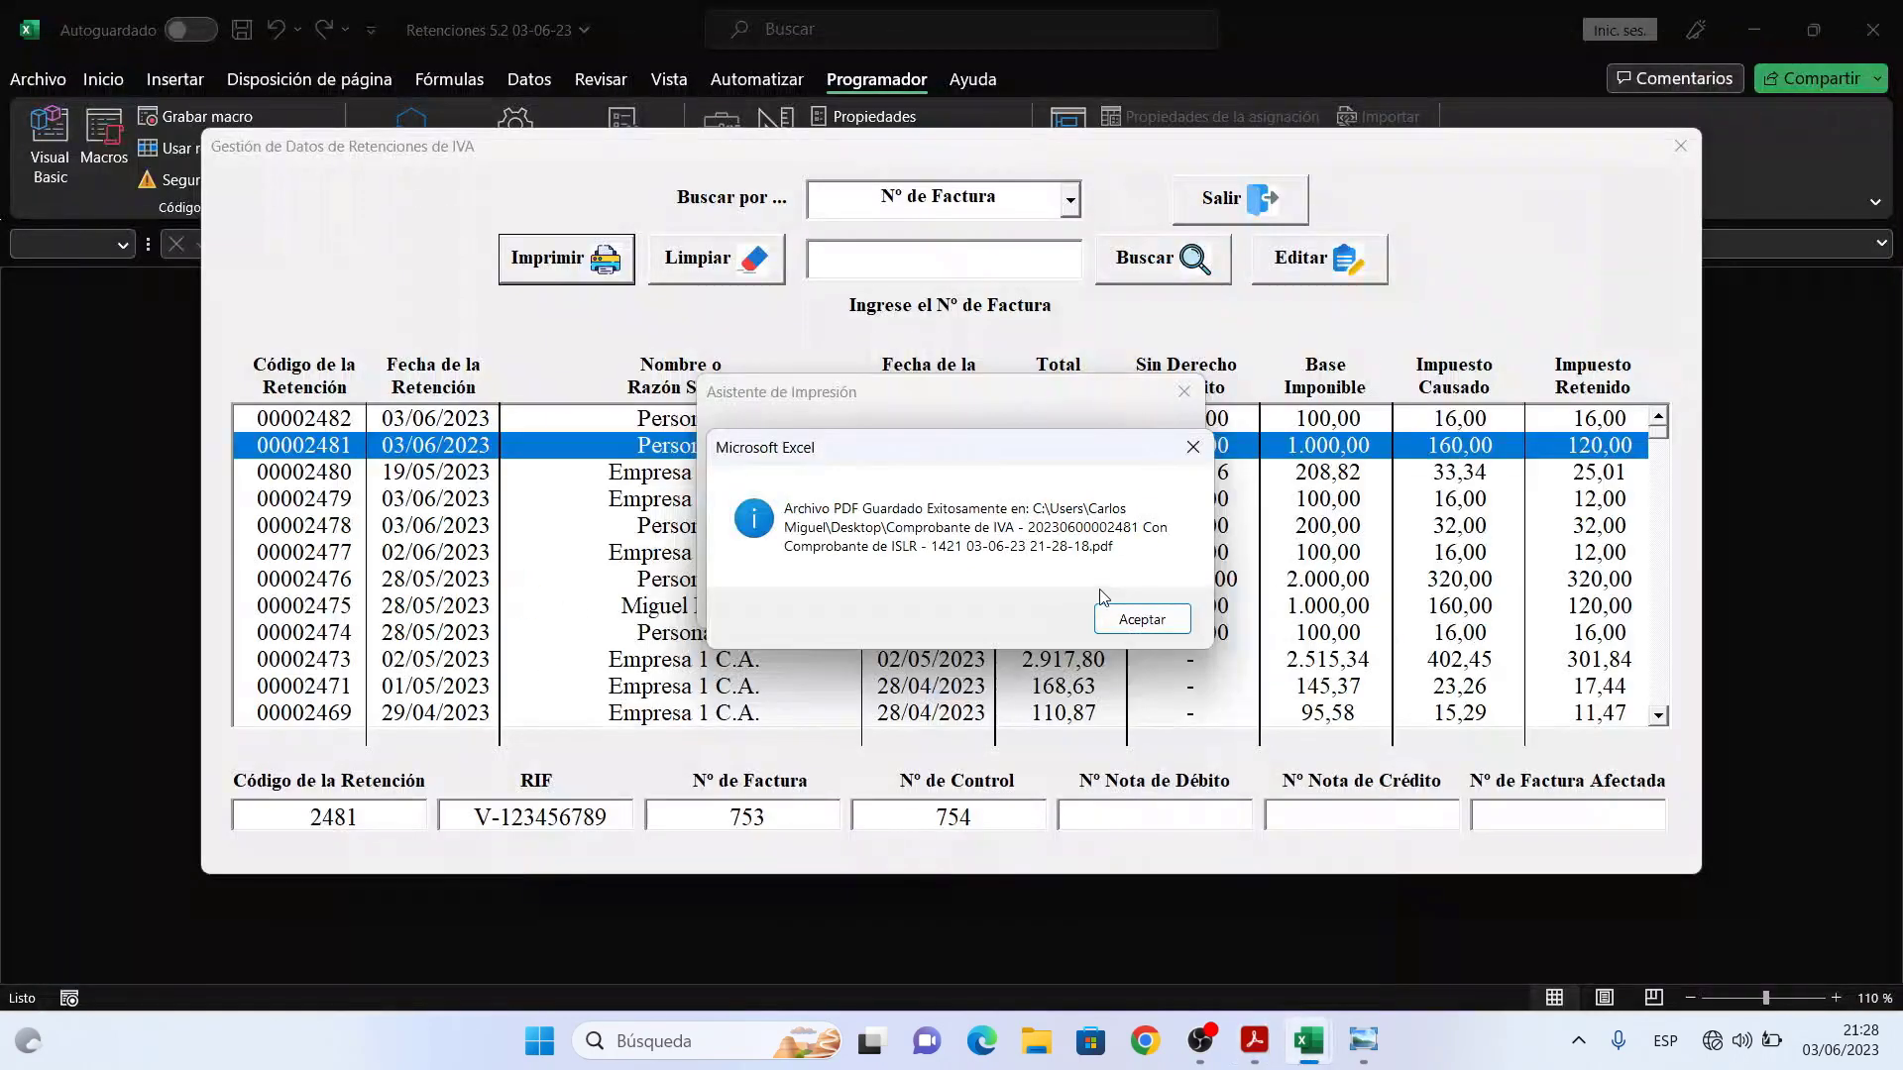
# - Dismiss the confirmation, close the print assistant, exit the IVA manager and close Generar Retención de IVA
pyautogui.click(1127, 624)
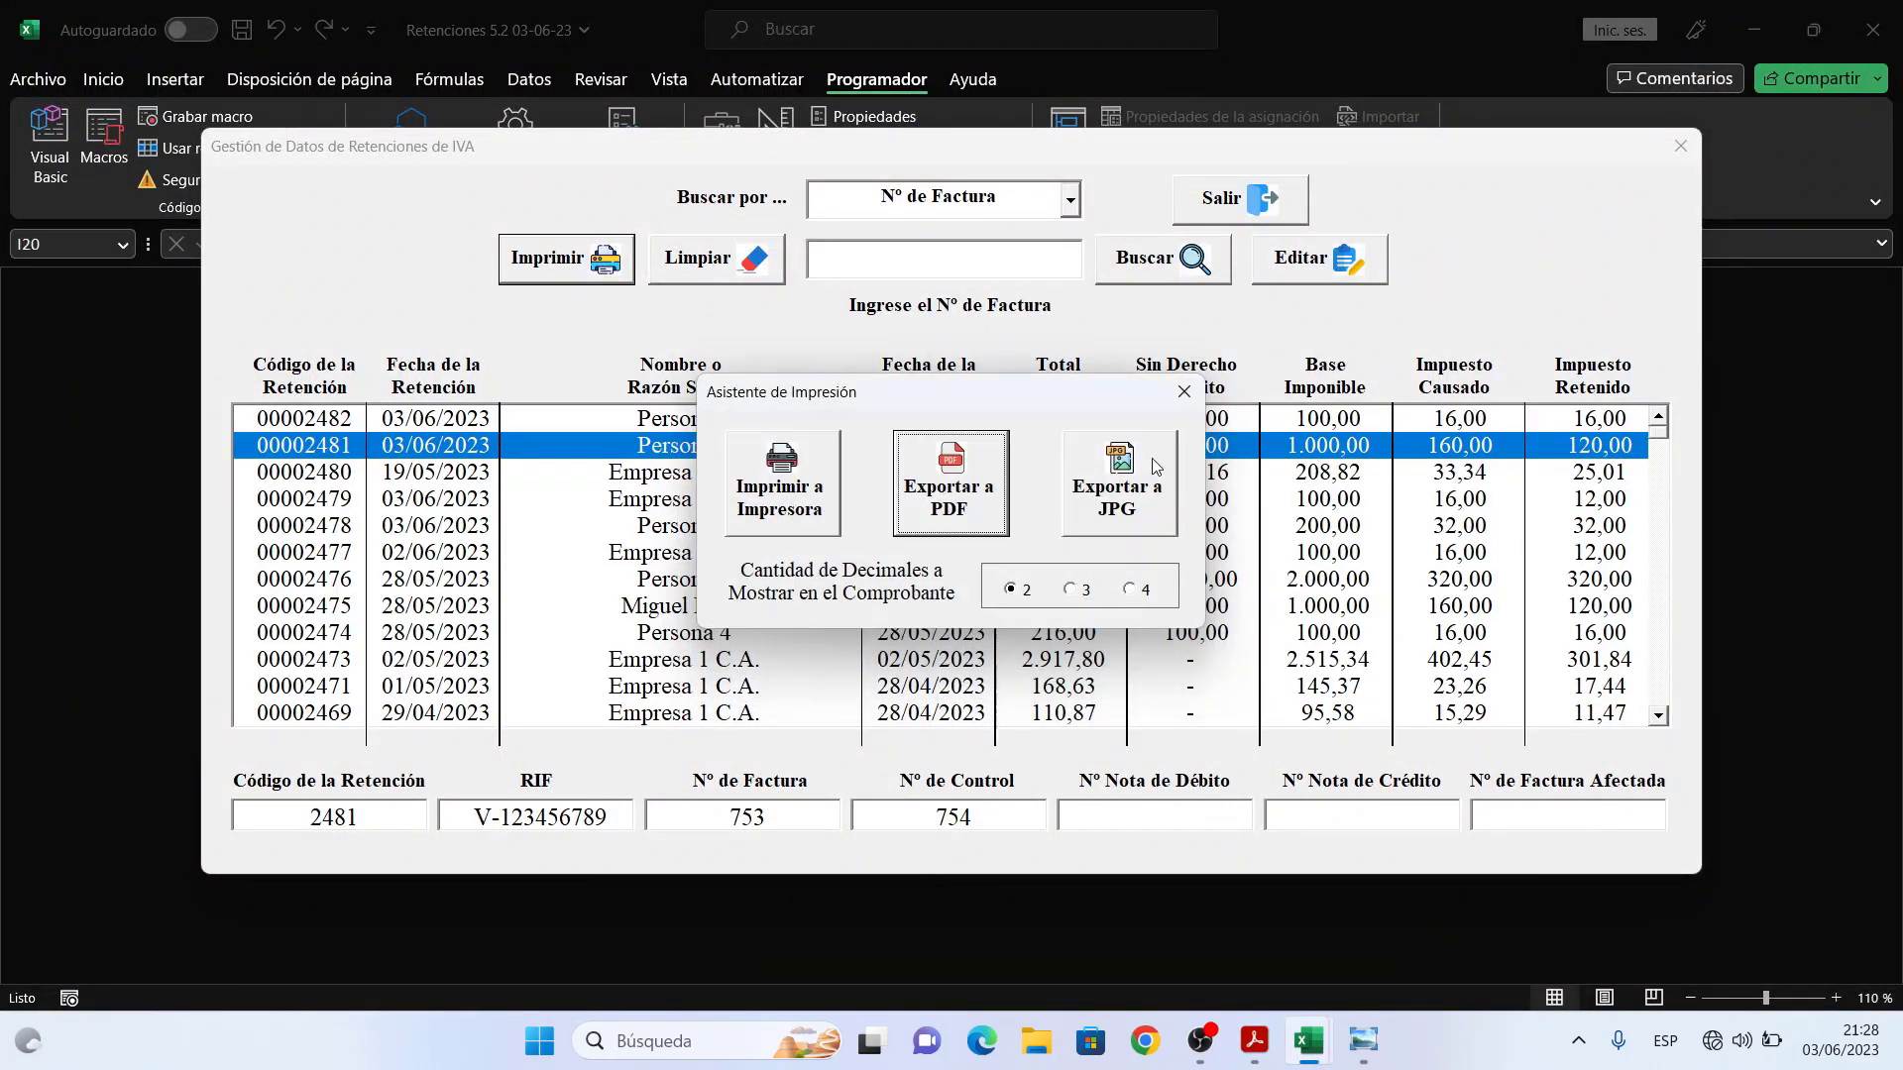
pyautogui.click(1184, 393)
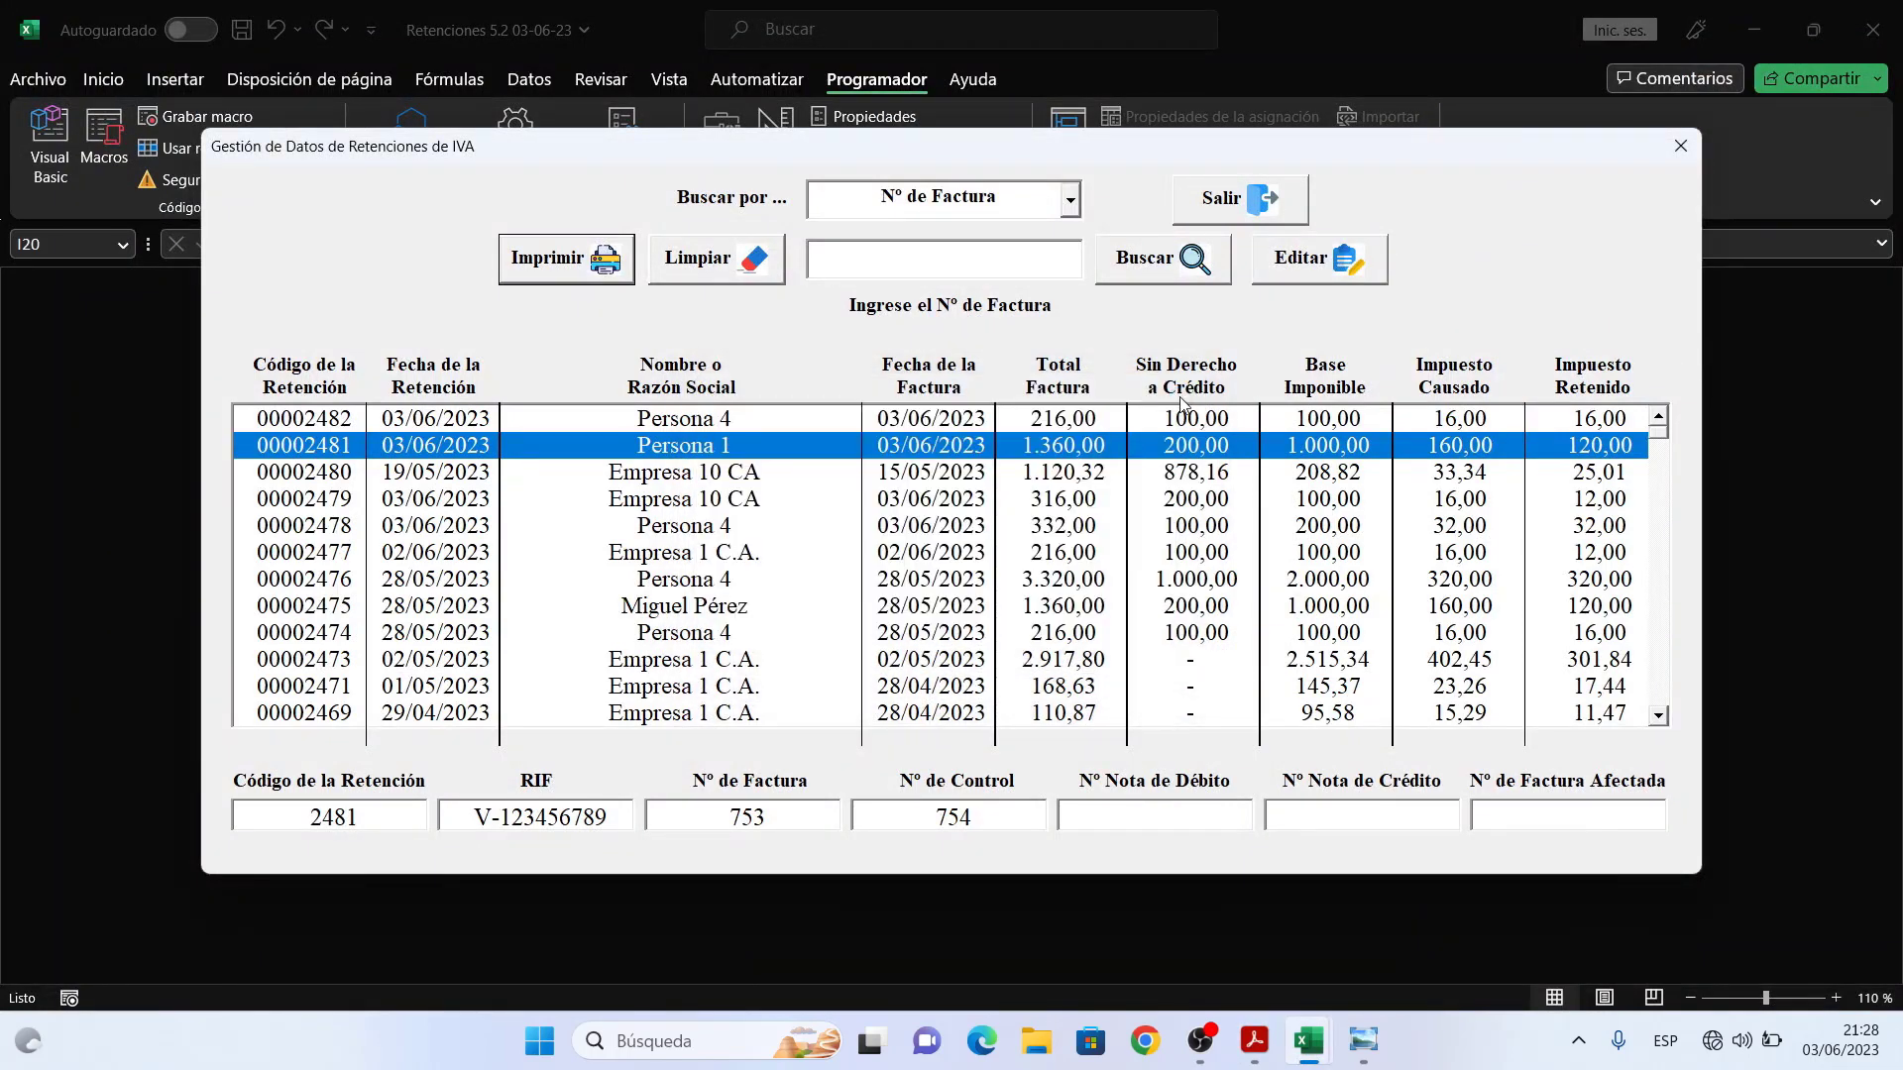
pyautogui.click(1254, 215)
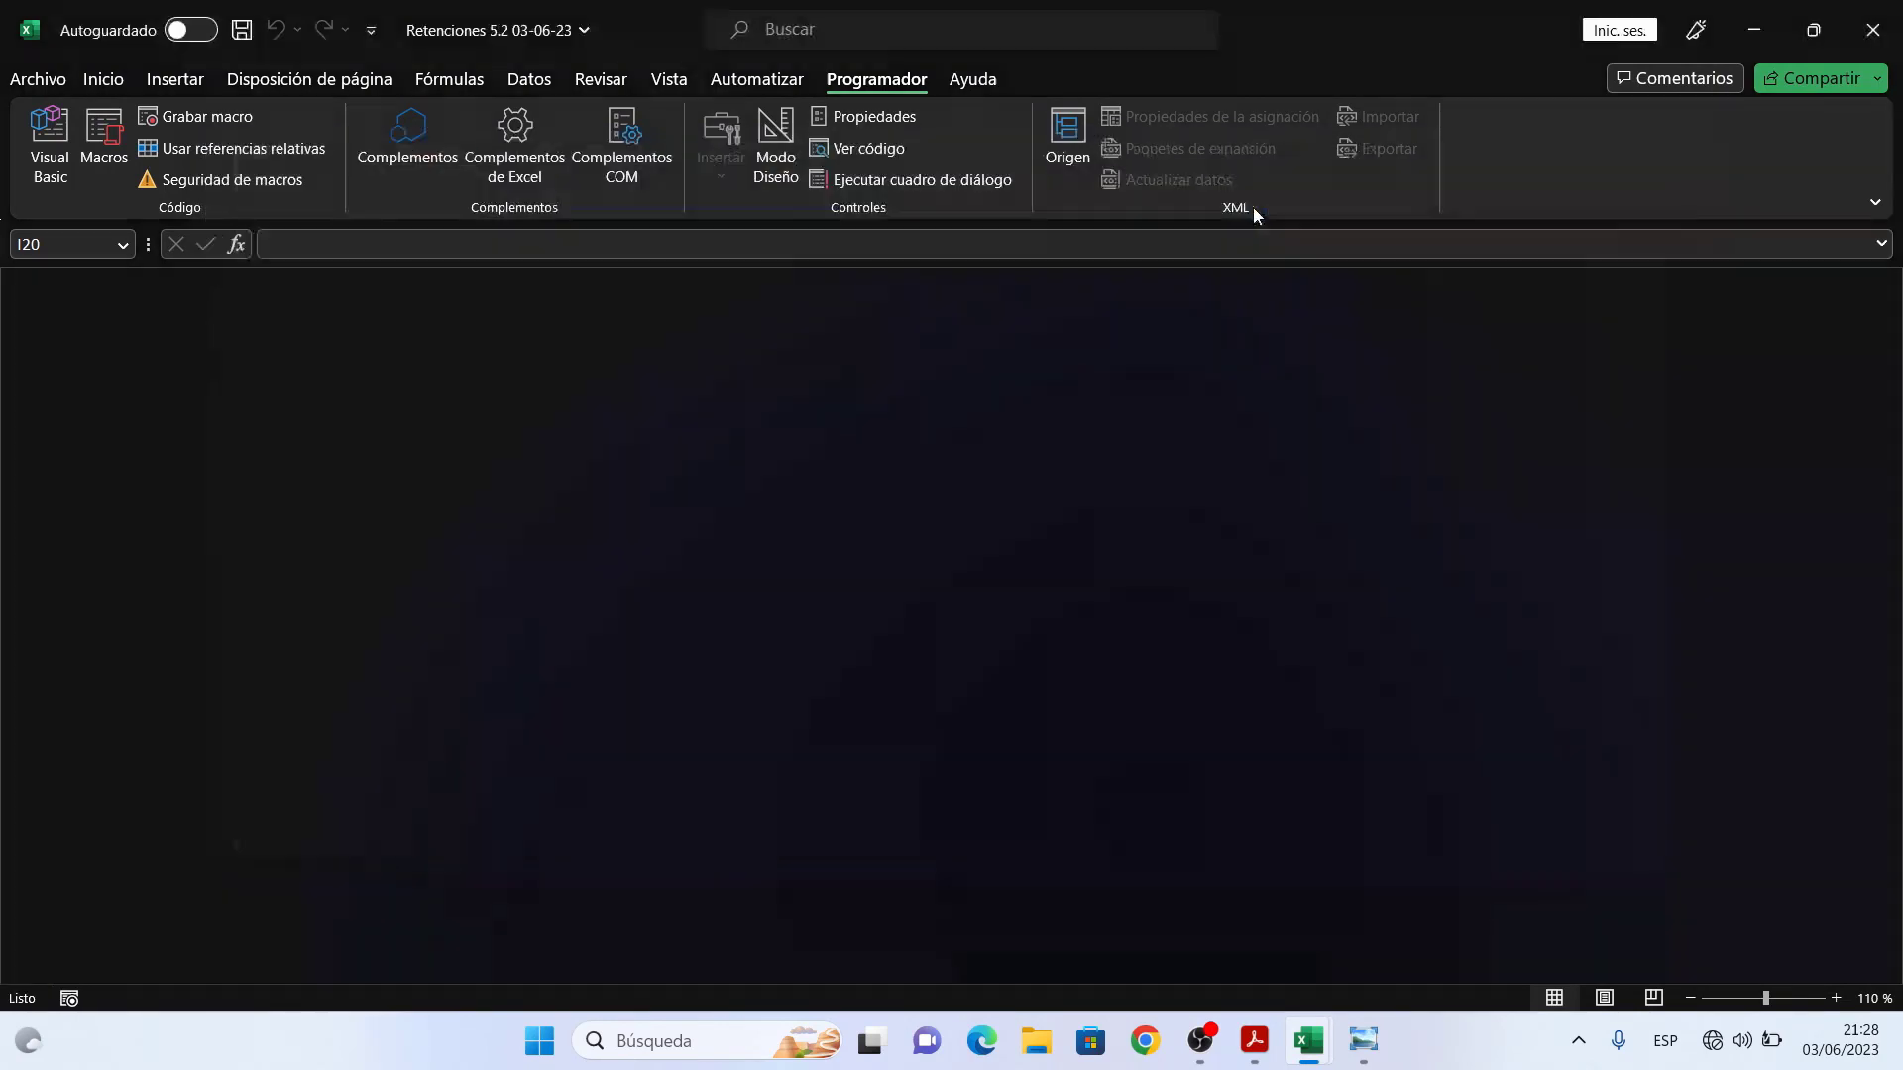
pyautogui.click(343, 866)
pyautogui.click(568, 567)
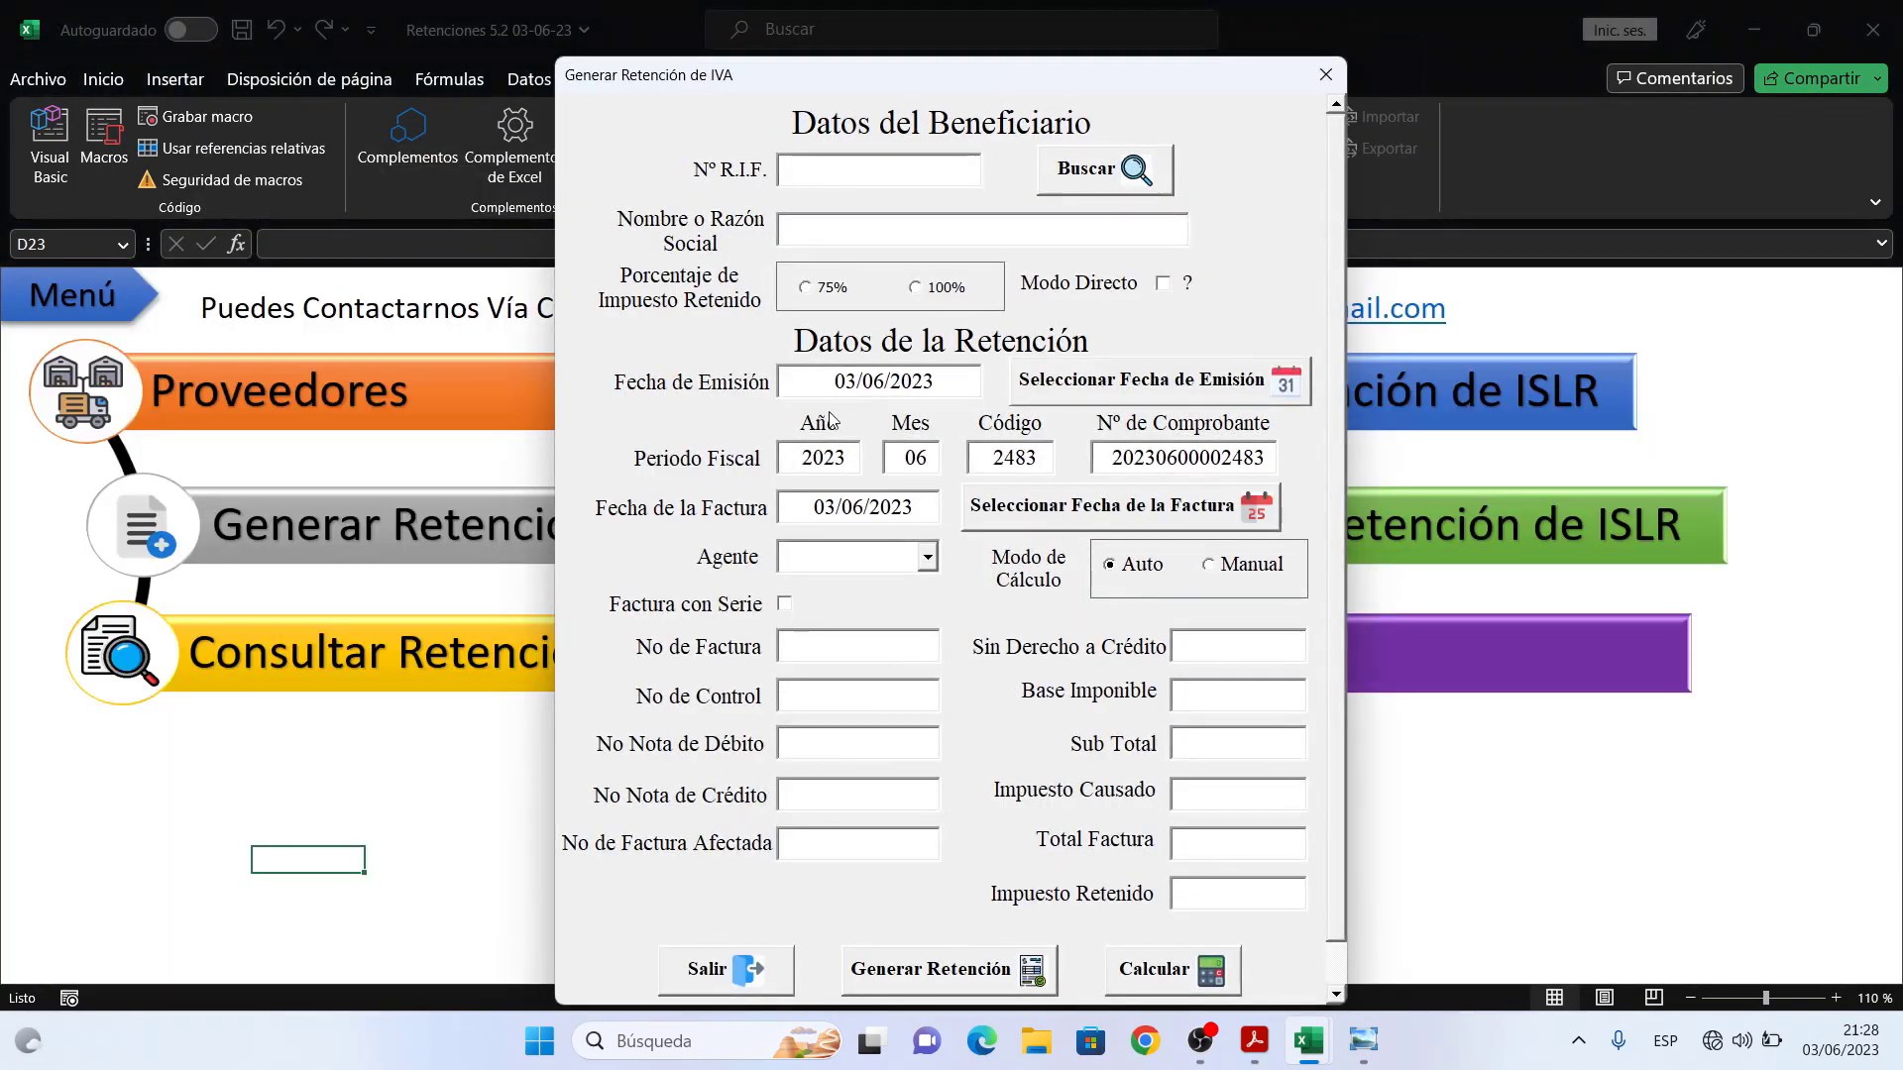
pyautogui.click(1325, 74)
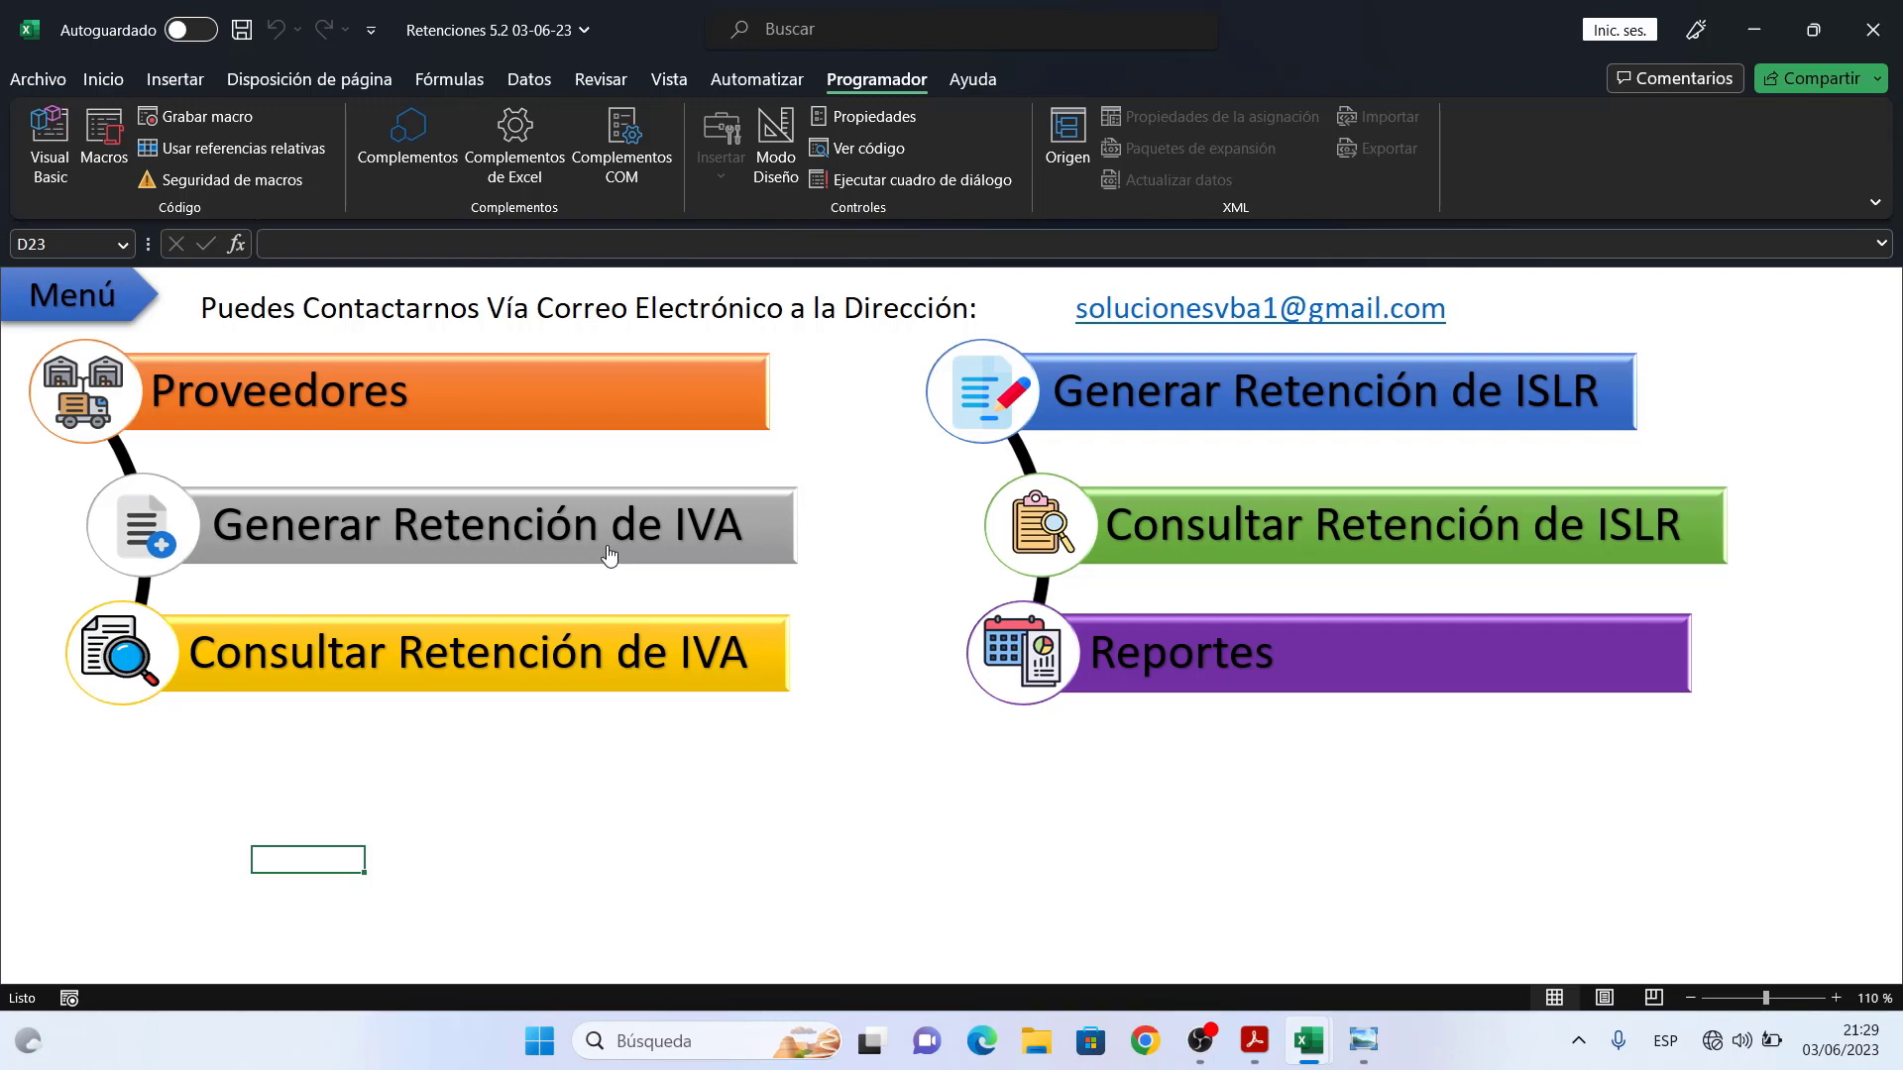
pyautogui.click(609, 671)
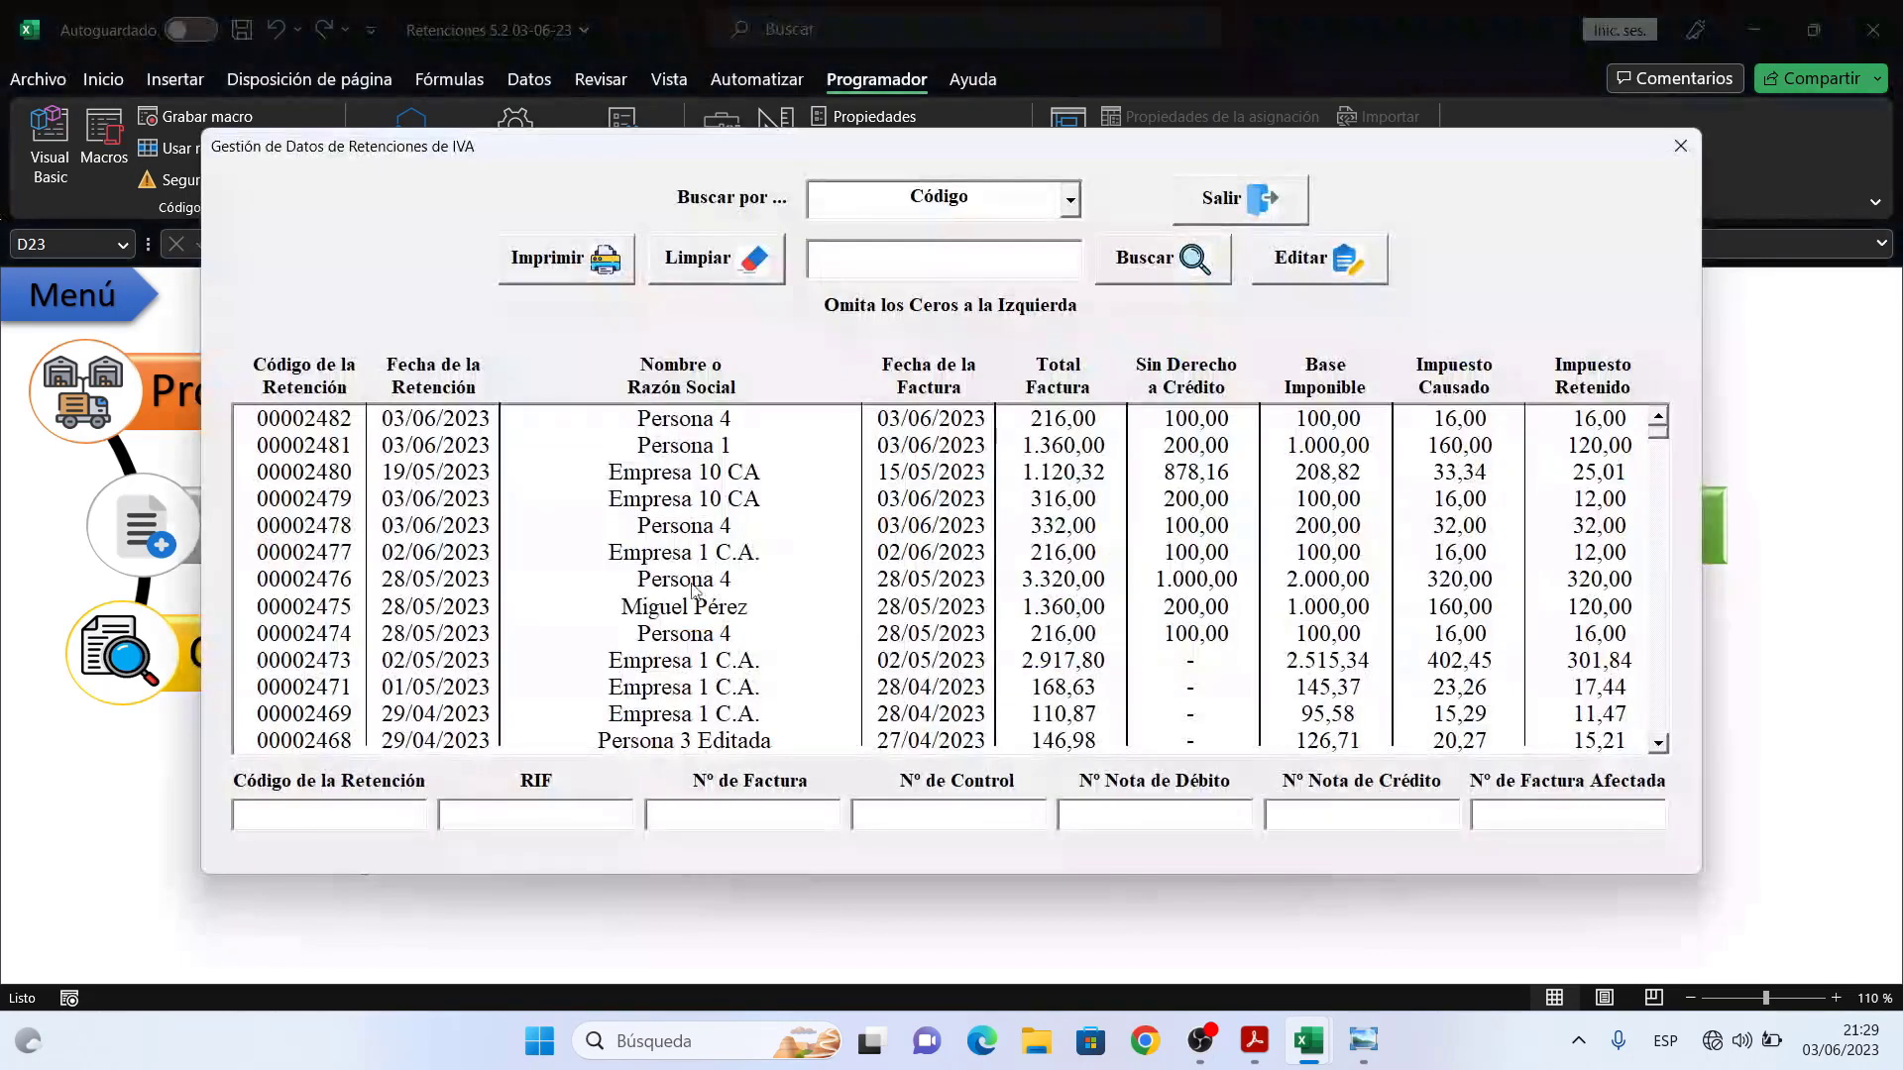
pyautogui.click(1131, 454)
pyautogui.click(1148, 579)
pyautogui.click(1154, 661)
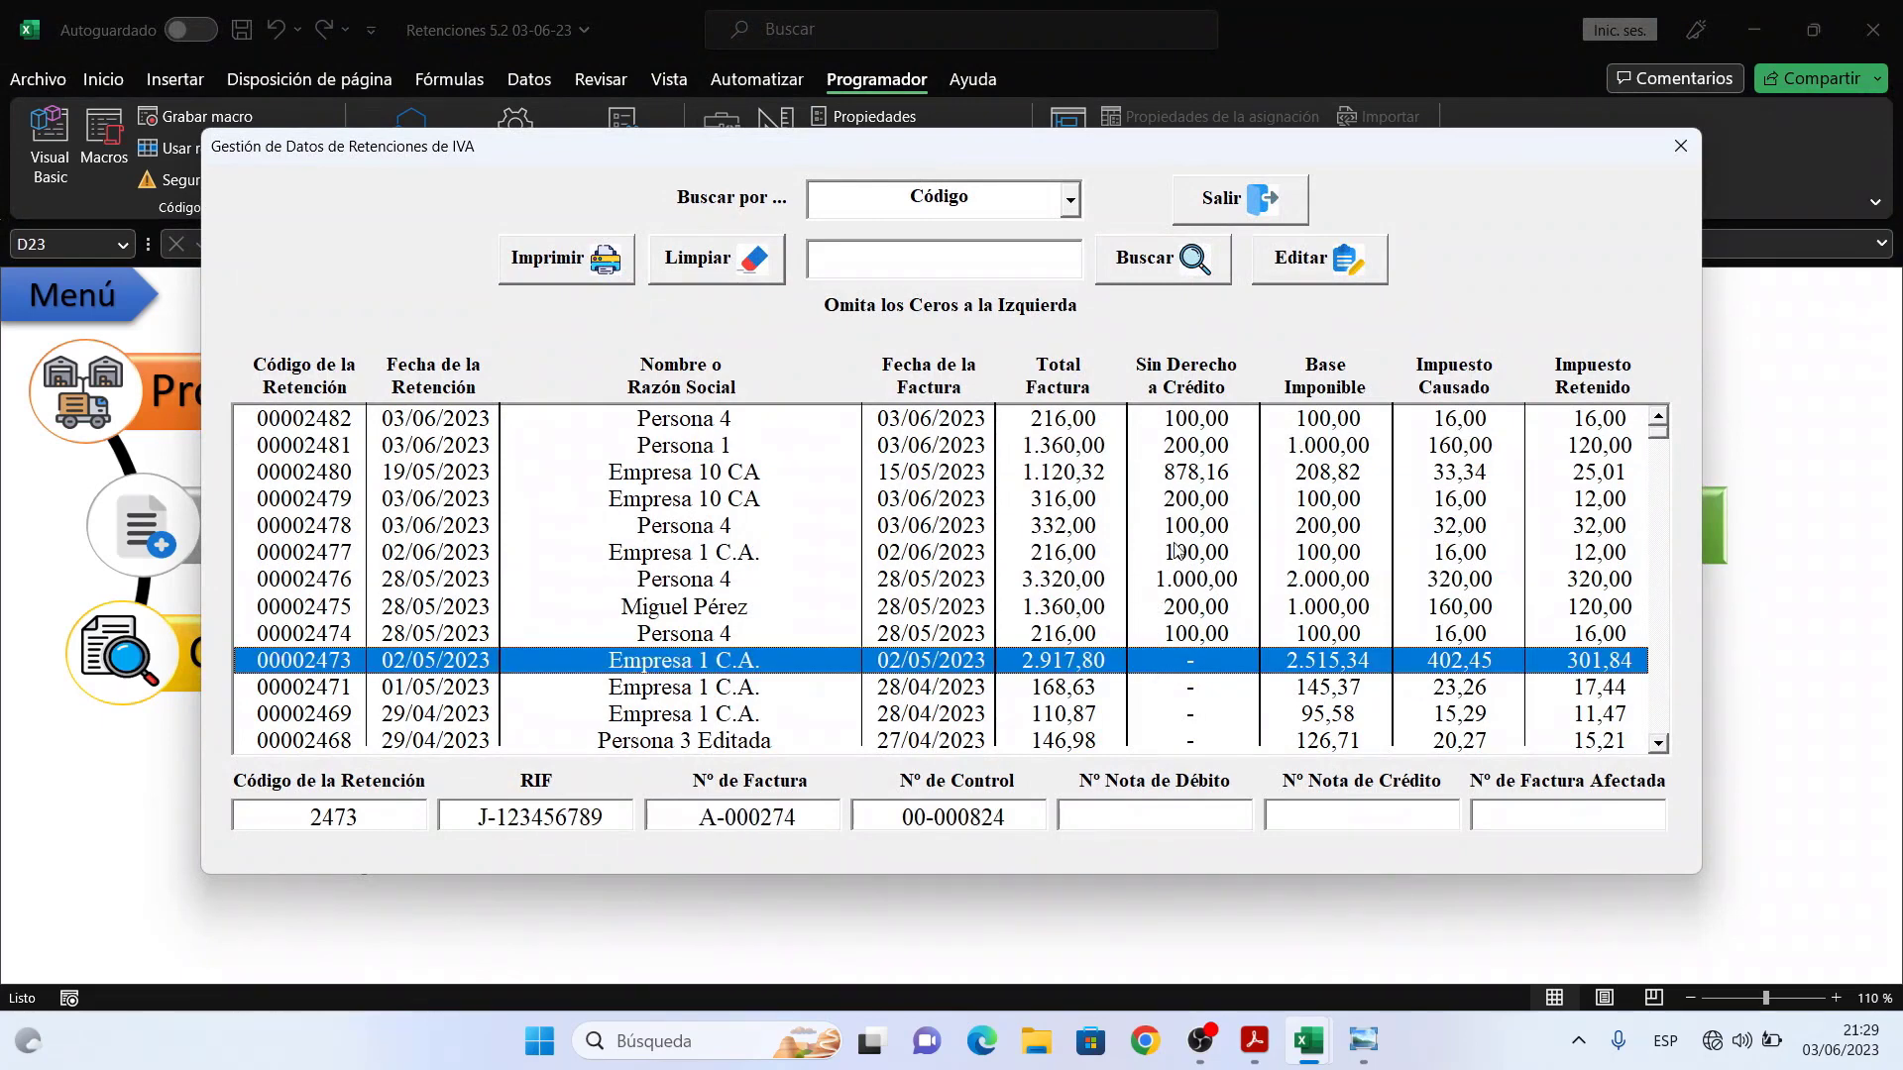
pyautogui.click(1176, 501)
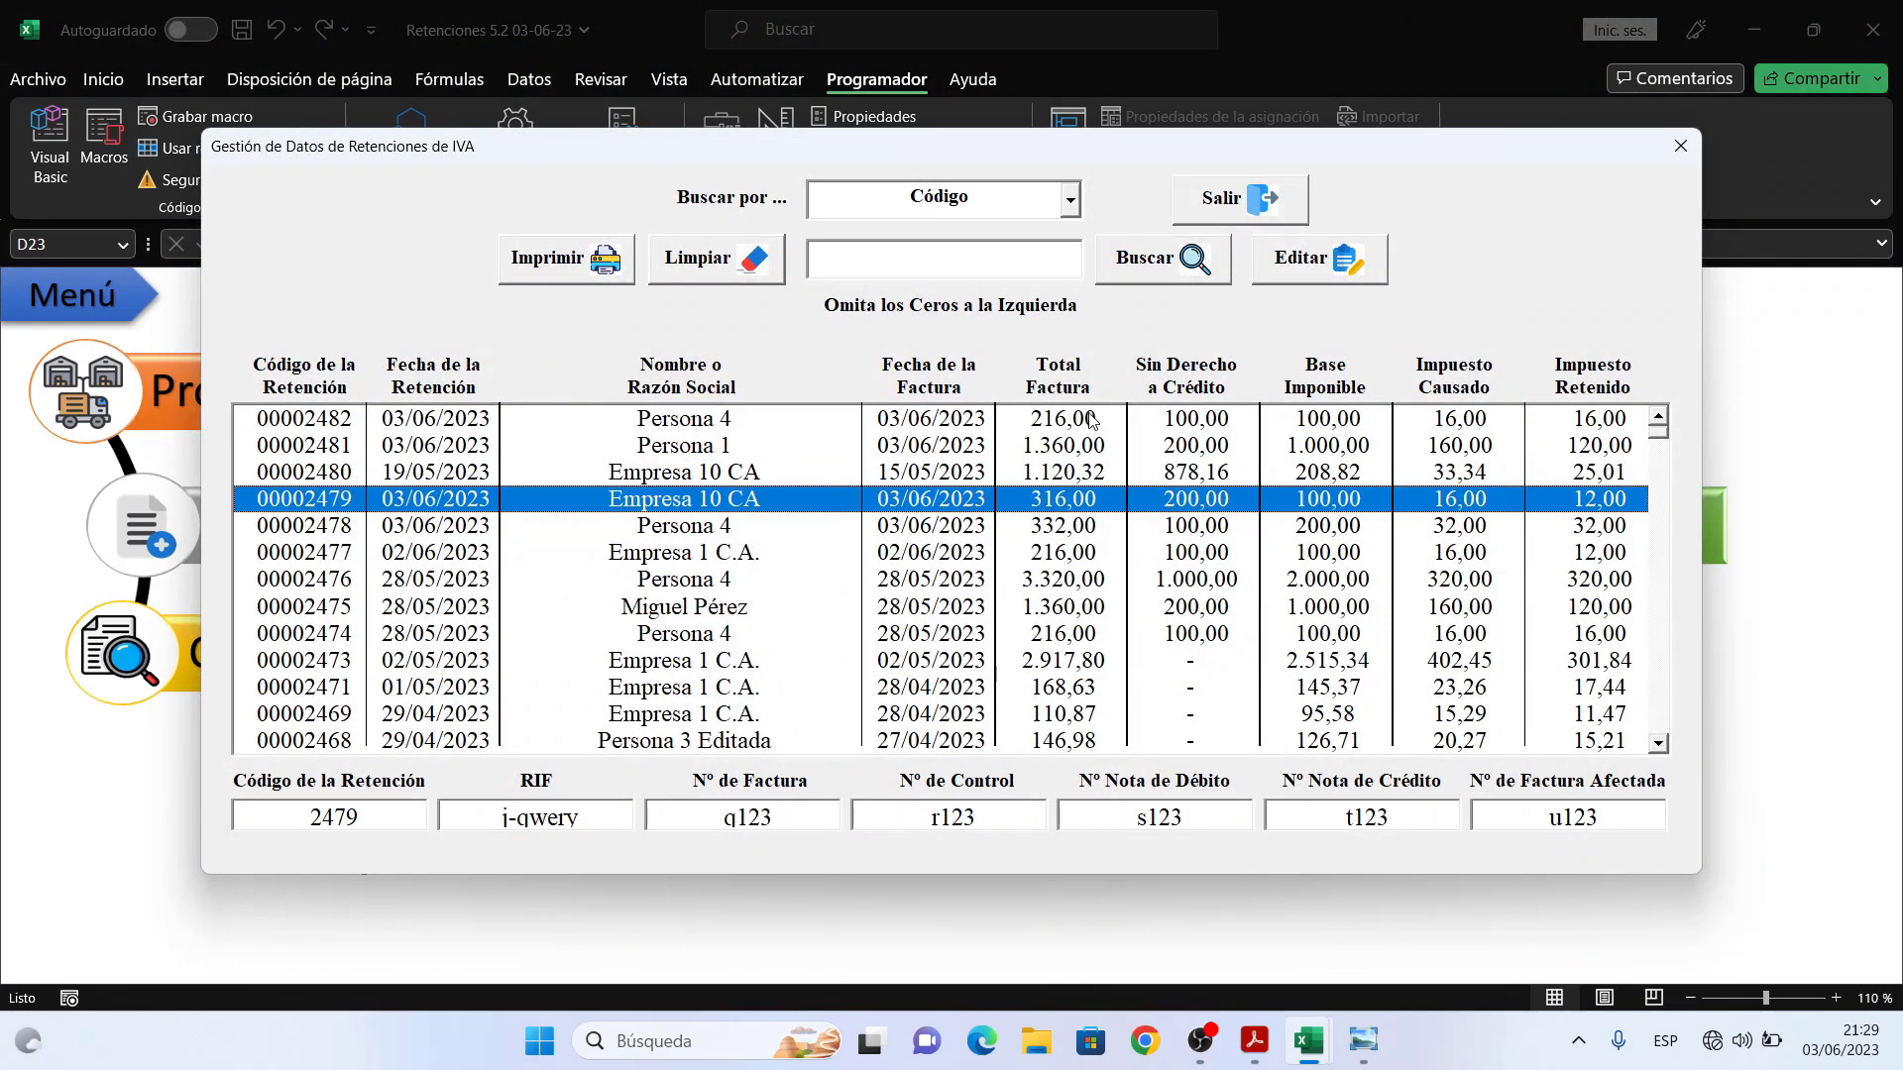
pyautogui.click(1231, 198)
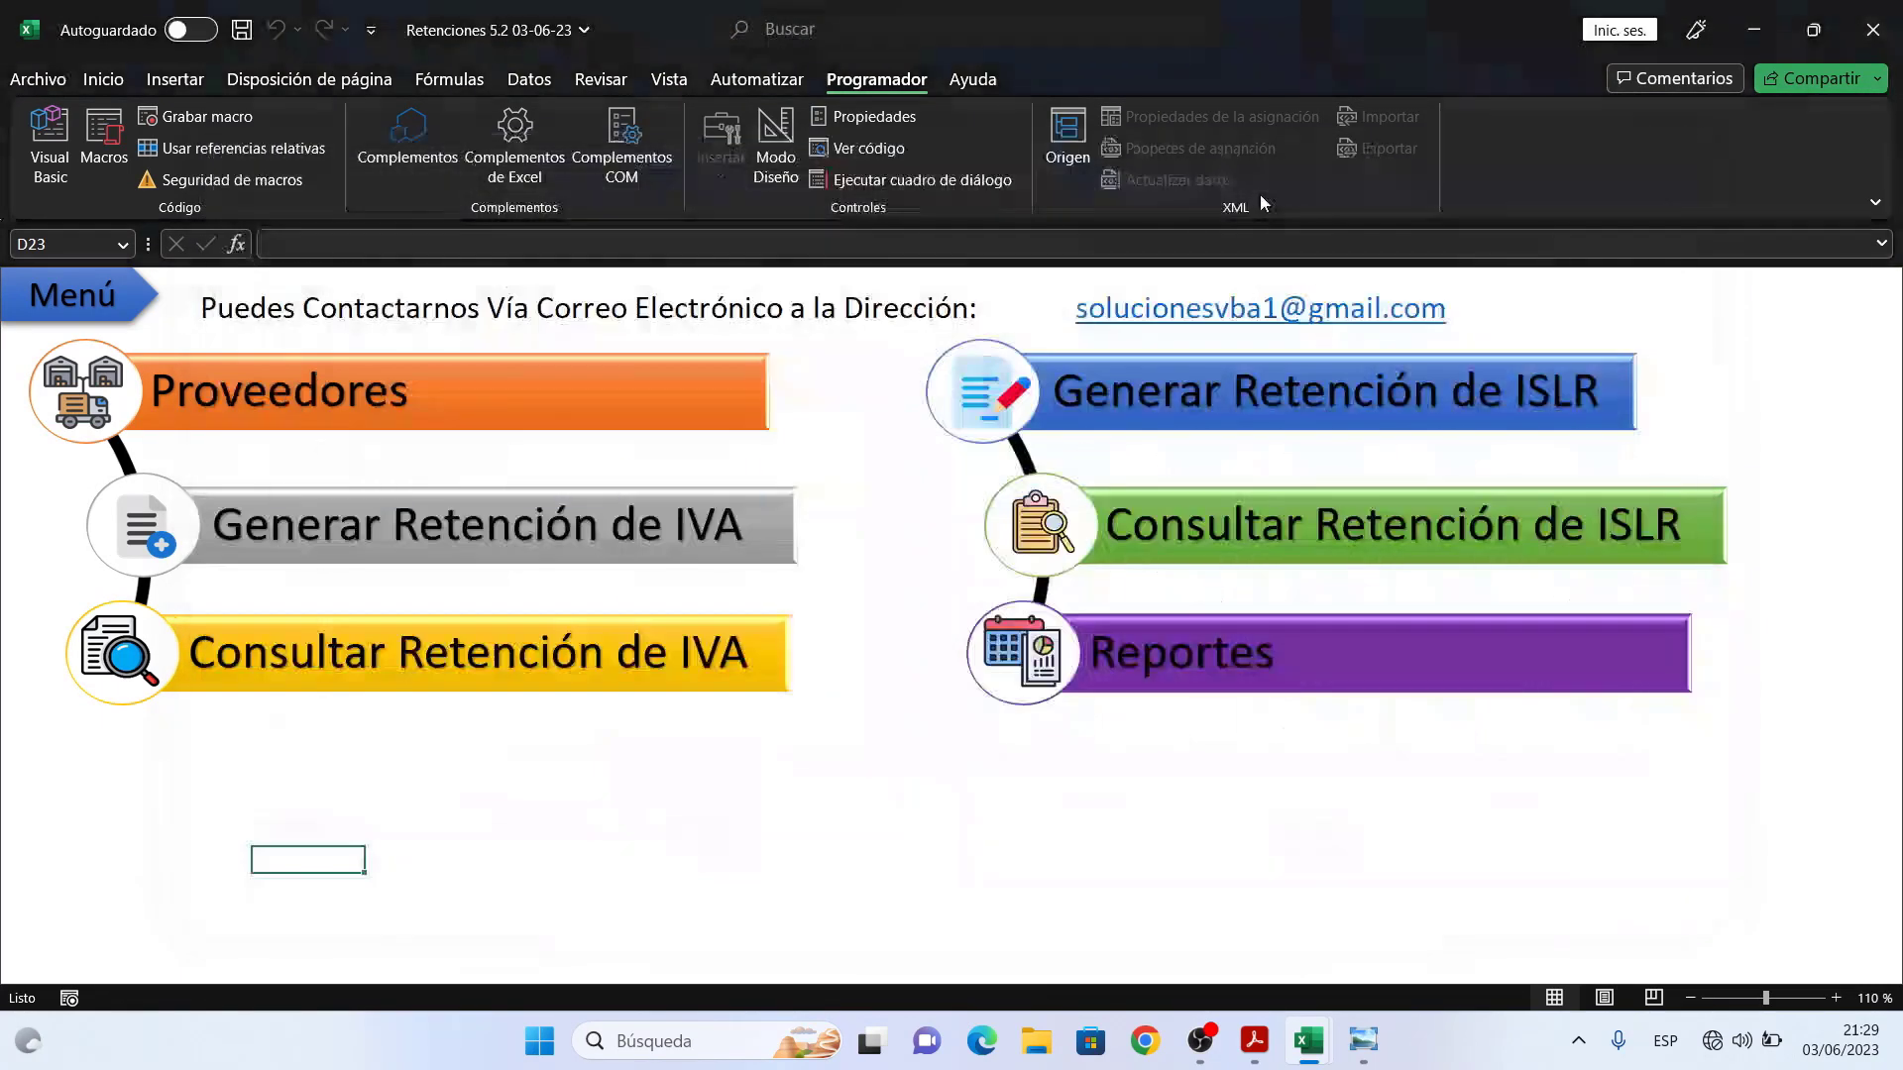